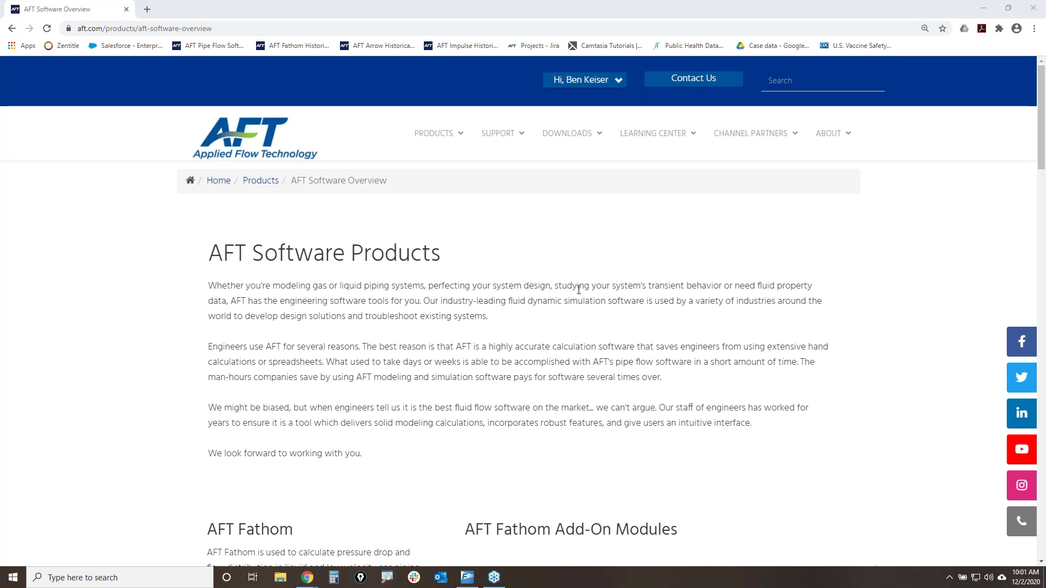
- Open the AFT Products menu and scroll the Software Overview page to the product sections
left_click(435, 137)
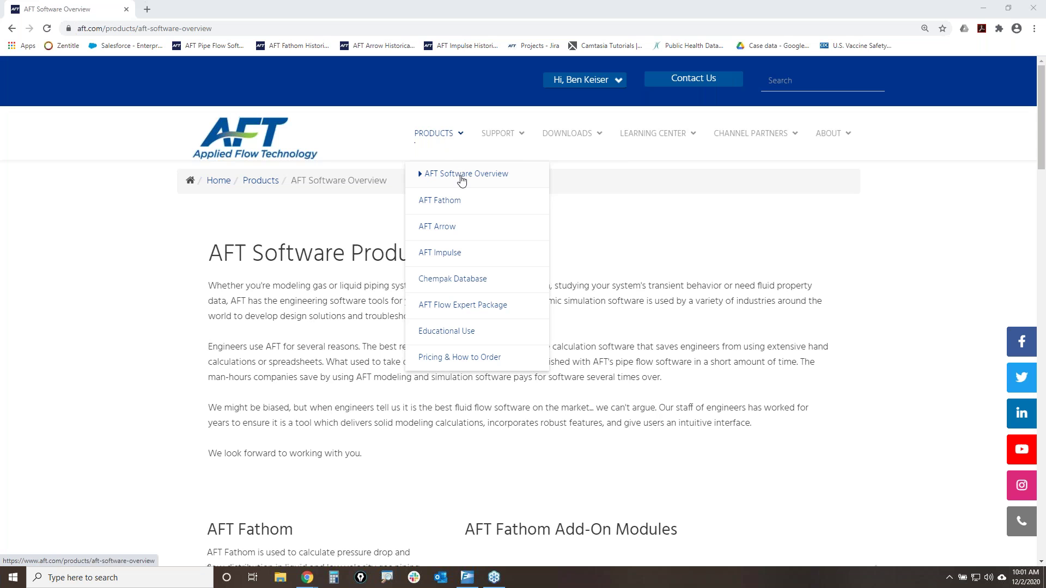
scroll(726, 411, "down", 2)
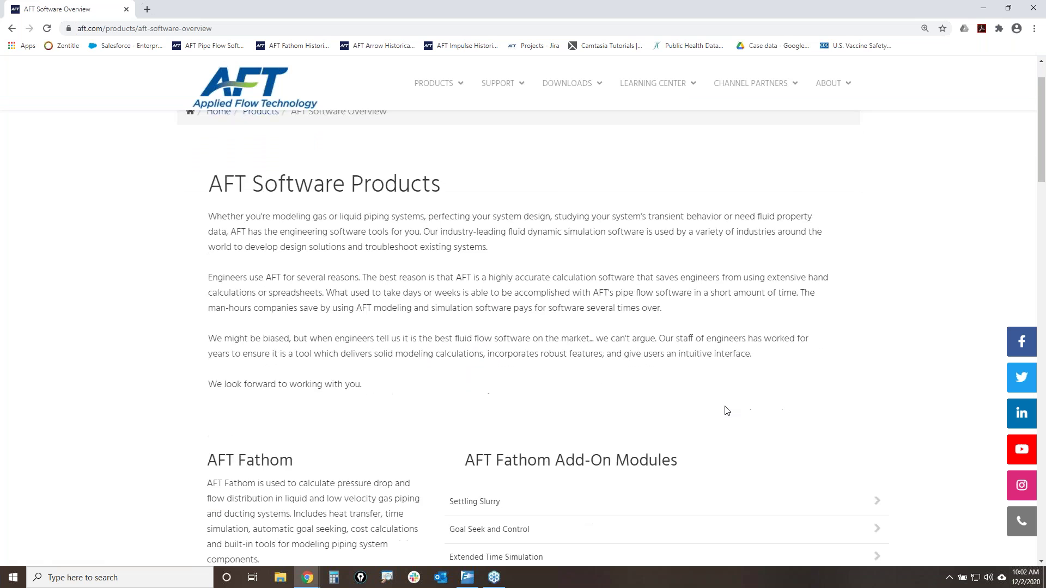
scroll(726, 411, "down", 2)
scroll(725, 411, "down", 5)
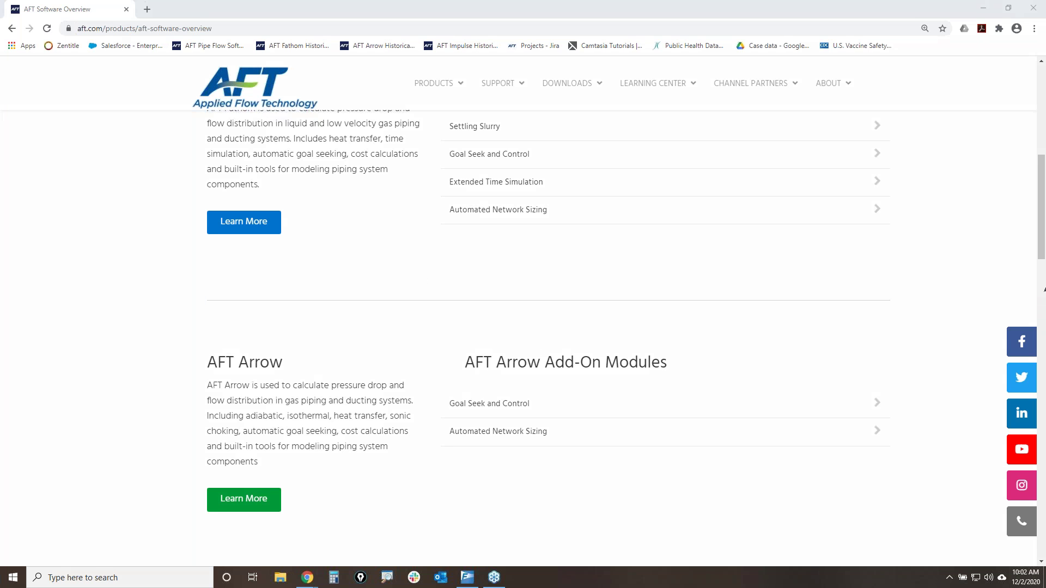
scroll(684, 292, "up", 2)
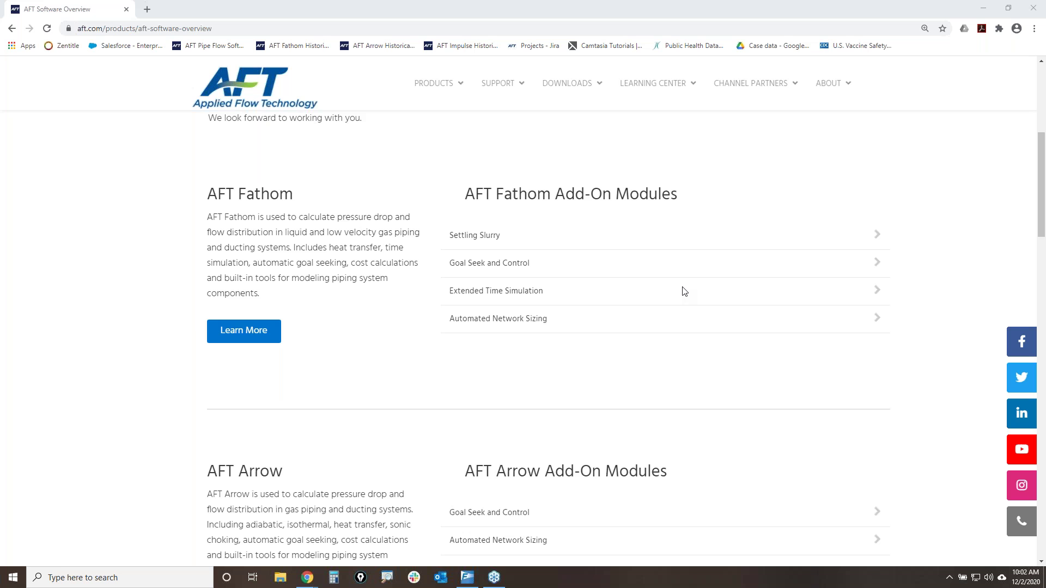
- Circle the AFT Fathom and AFT Arrow headings, then clear the annotations
mouse_move(193, 200)
left_mouse_down()
mouse_move(306, 189)
mouse_move(194, 180)
mouse_move(192, 202)
left_mouse_up()
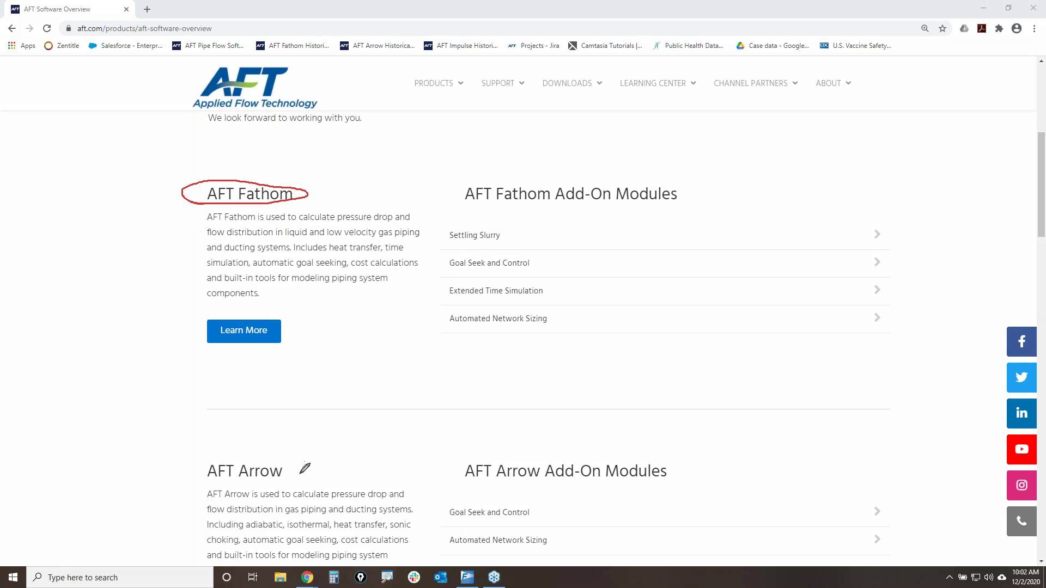
mouse_move(190, 480)
left_mouse_down()
mouse_move(245, 481)
mouse_move(262, 448)
mouse_move(206, 474)
mouse_move(232, 487)
left_mouse_up()
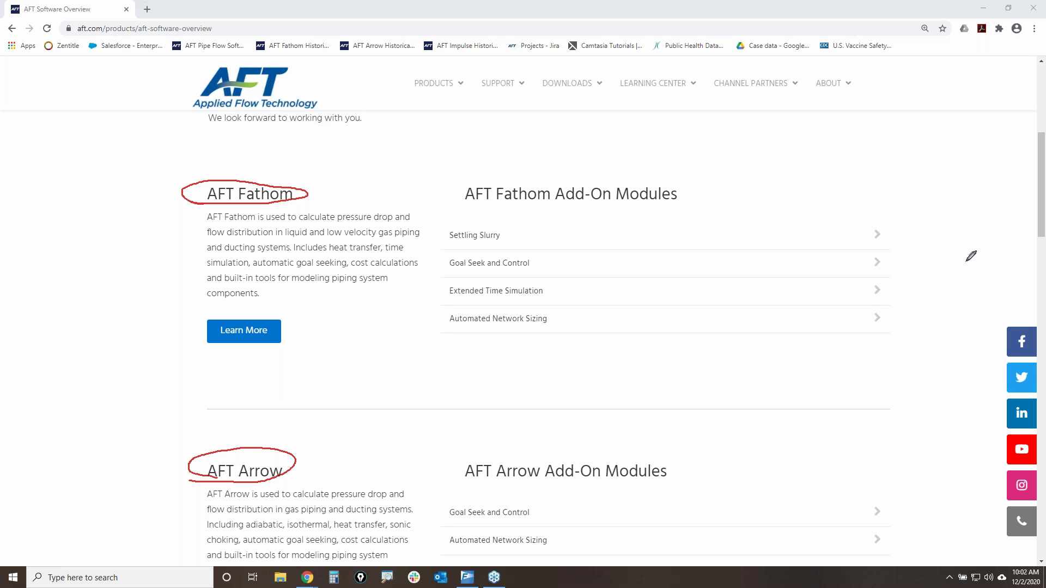
key("Escape")
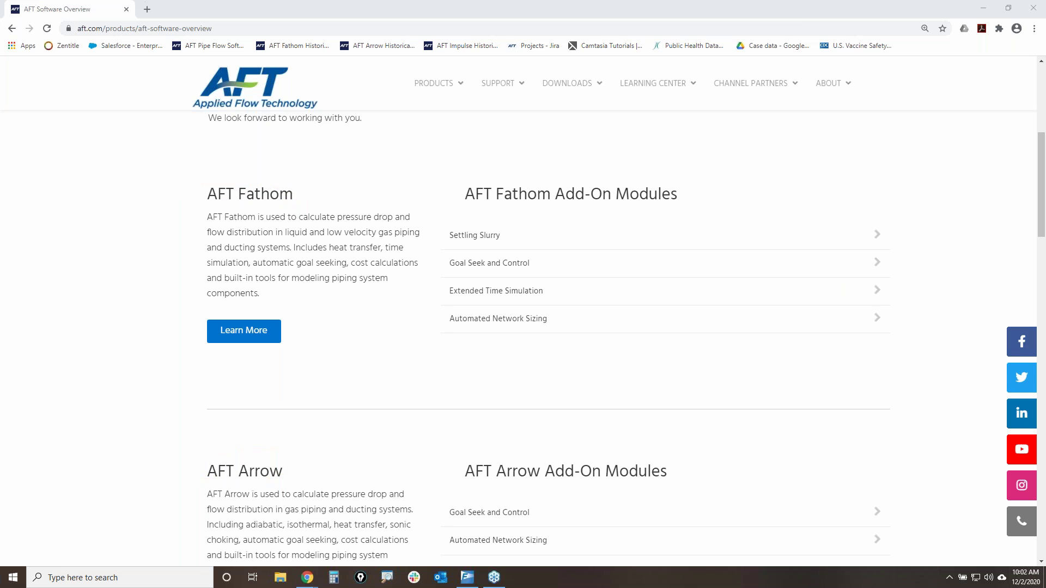
- Outline the Fathom and Arrow add-on module lists and mark each one's Goal Seek and Control module
scroll(731, 370, "down", 6)
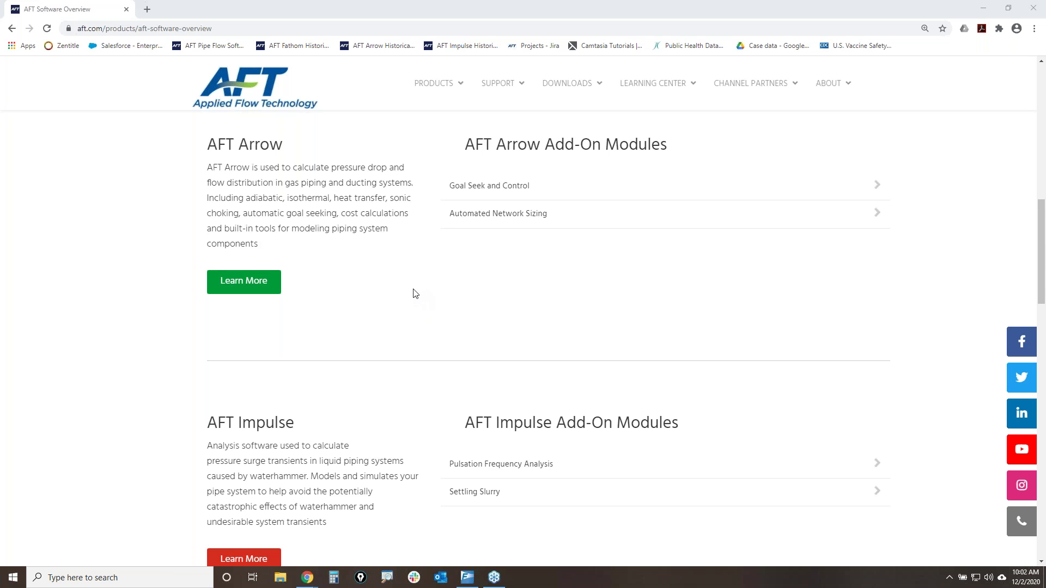
scroll(451, 314, "up", 5)
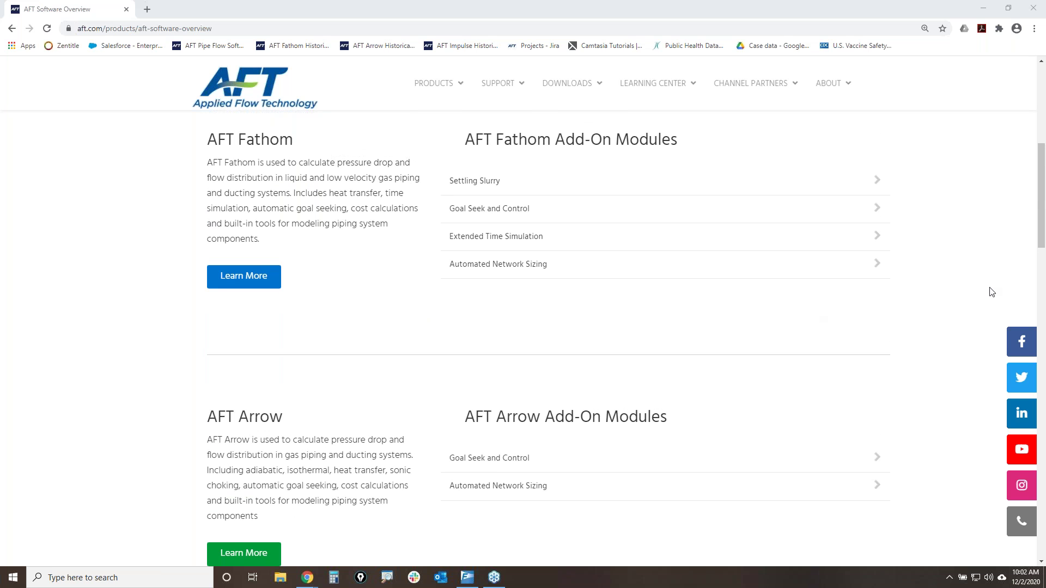
mouse_move(441, 167)
left_mouse_down()
mouse_move(437, 306)
mouse_move(878, 300)
mouse_move(878, 149)
mouse_move(429, 173)
left_mouse_up()
mouse_move(436, 441)
left_mouse_down()
mouse_move(575, 502)
mouse_move(561, 443)
mouse_move(430, 441)
left_mouse_up()
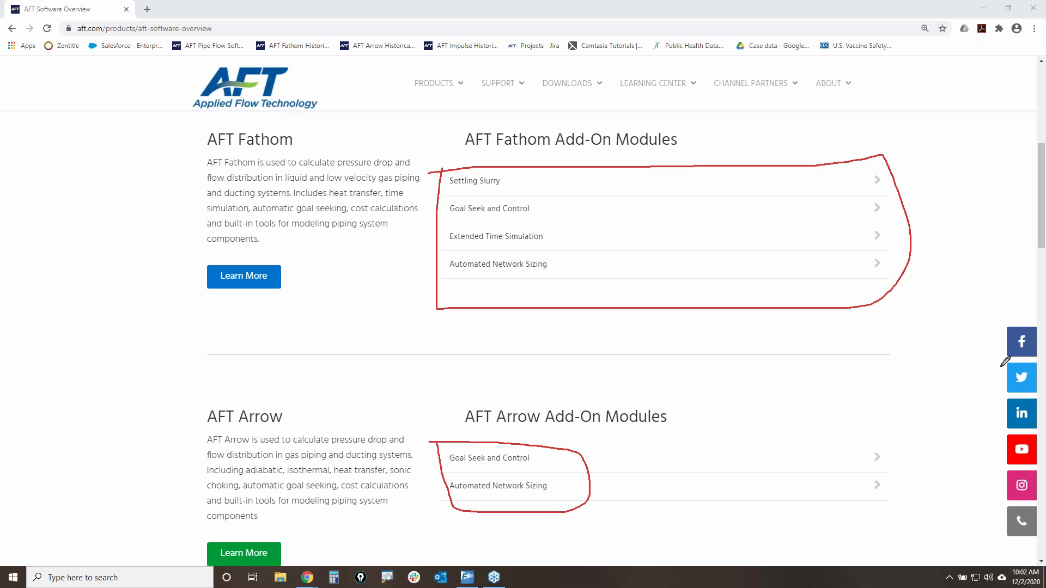
key("Escape")
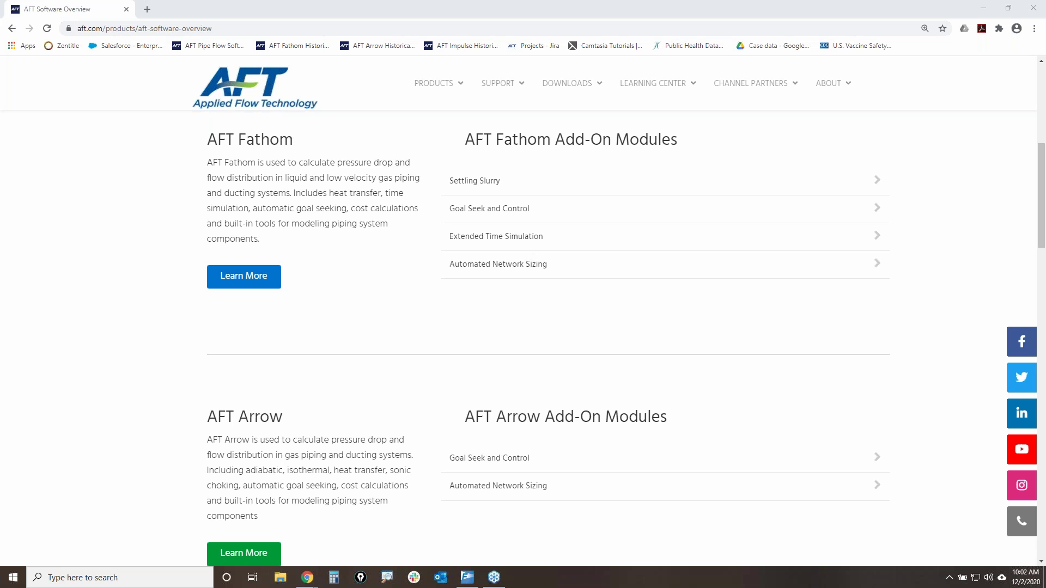
mouse_move(439, 214)
left_mouse_down()
mouse_move(532, 215)
mouse_move(458, 191)
mouse_move(449, 213)
mouse_move(478, 217)
left_mouse_up()
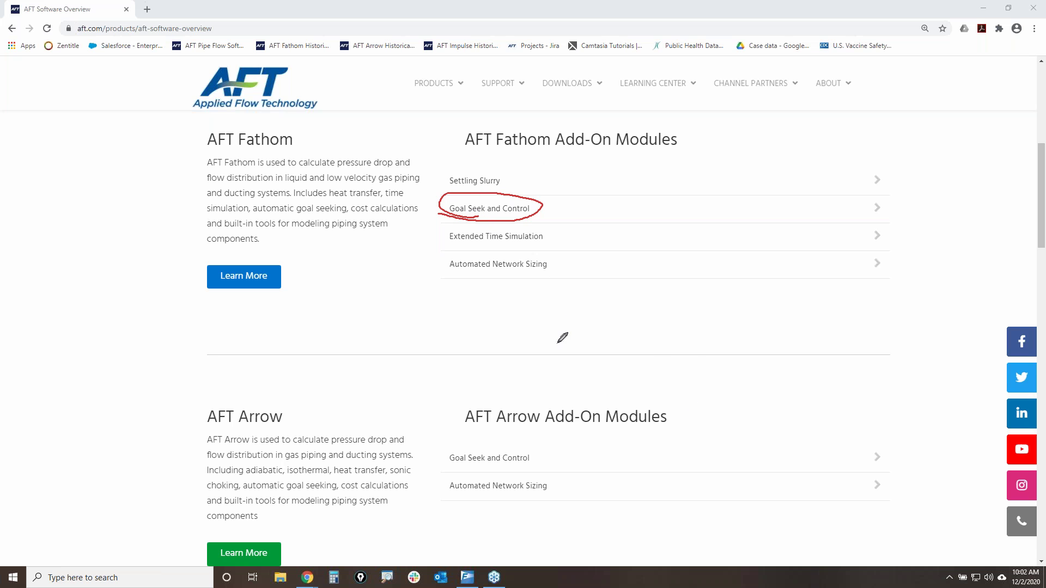
mouse_move(541, 451)
left_mouse_down()
mouse_move(500, 442)
mouse_move(436, 457)
mouse_move(477, 470)
mouse_move(544, 442)
mouse_move(284, 423)
mouse_move(289, 433)
left_mouse_up()
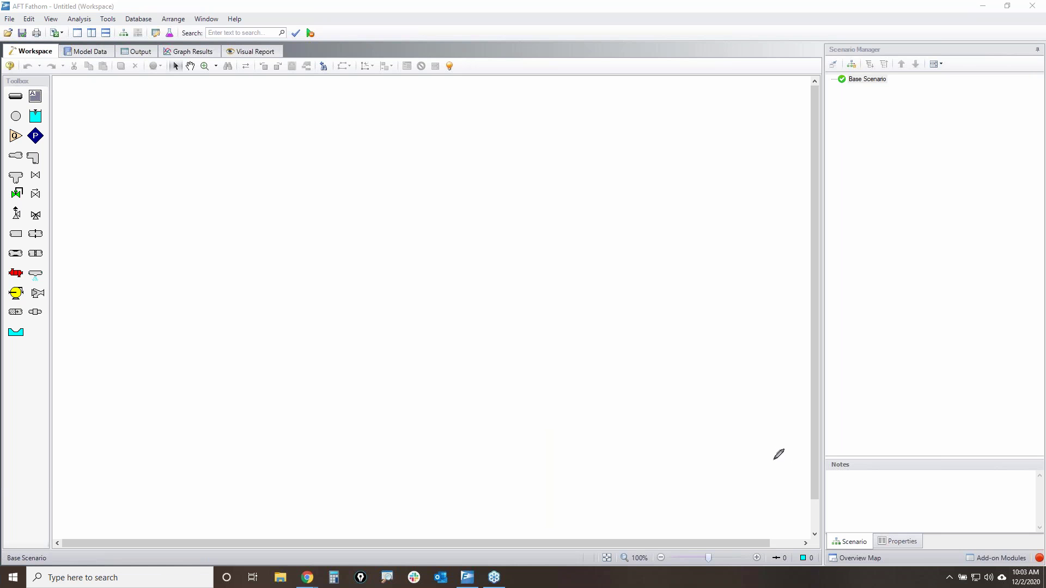
- Draw an emphasis stroke across the empty Untitled Fathom workspace
mouse_move(756, 465)
left_mouse_down()
mouse_move(1003, 533)
mouse_move(1030, 553)
mouse_move(1005, 555)
mouse_move(1042, 549)
mouse_move(1032, 562)
mouse_move(1042, 551)
mouse_move(1020, 558)
mouse_move(1038, 557)
left_mouse_up()
- Open the Check List and point out its Solution Control item
left_click(1039, 558)
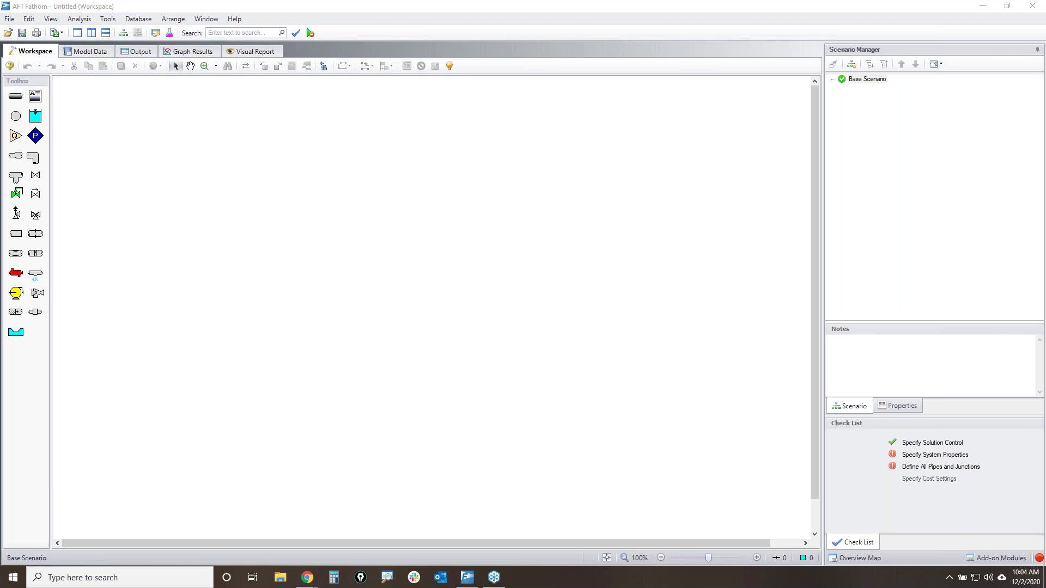
mouse_move(880, 434)
left_mouse_down()
mouse_move(880, 498)
mouse_move(998, 450)
mouse_move(940, 431)
mouse_move(881, 441)
left_mouse_up()
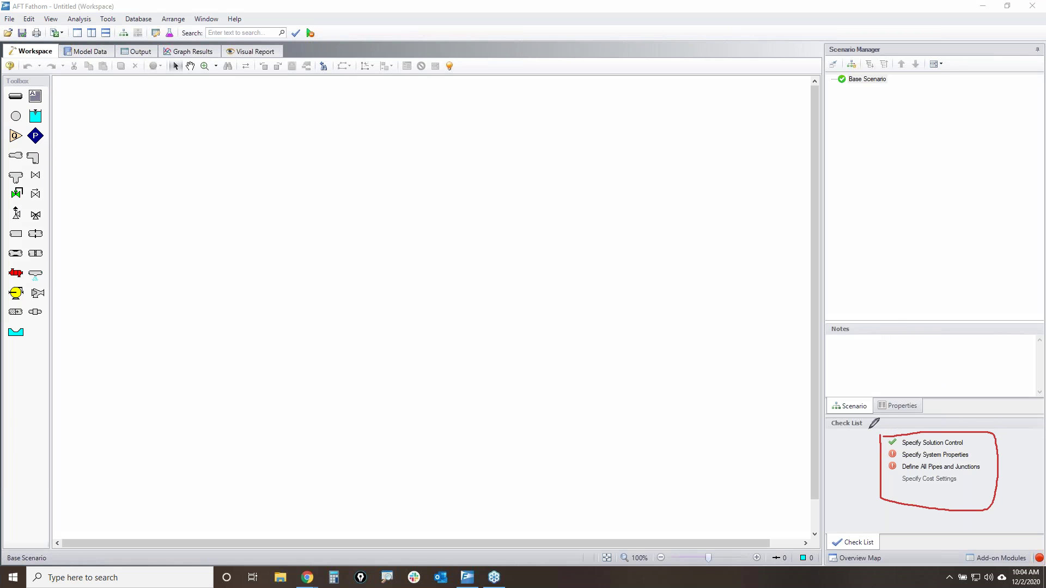
left_click_drag(757, 452, 888, 443)
- Review the default Solution Control tolerances of 0.0001 and accept them with OK
left_click(933, 443)
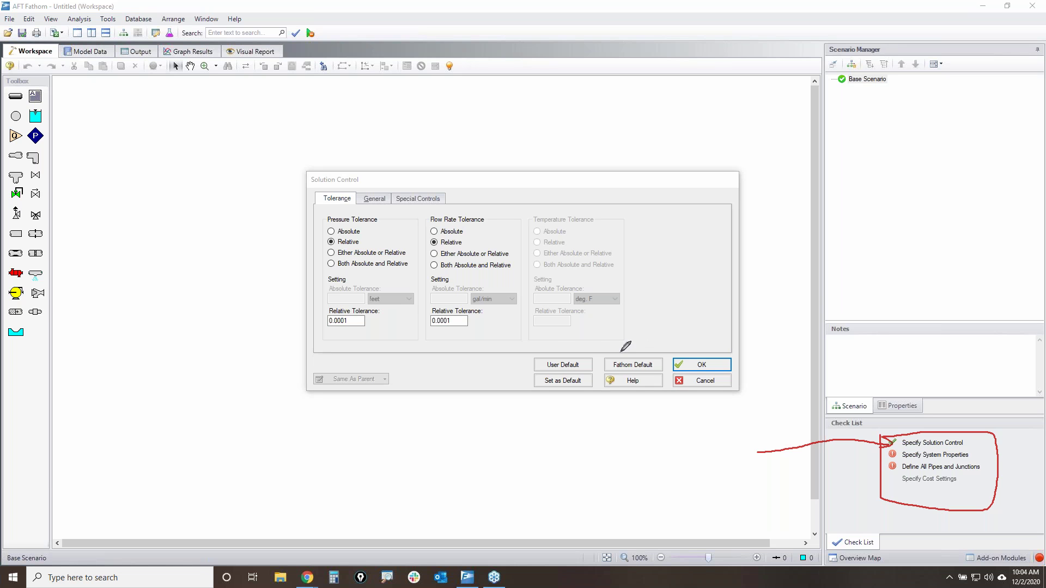
mouse_move(333, 339)
left_mouse_down()
mouse_move(532, 317)
mouse_move(388, 210)
mouse_move(319, 240)
mouse_move(326, 335)
mouse_move(380, 338)
left_mouse_up()
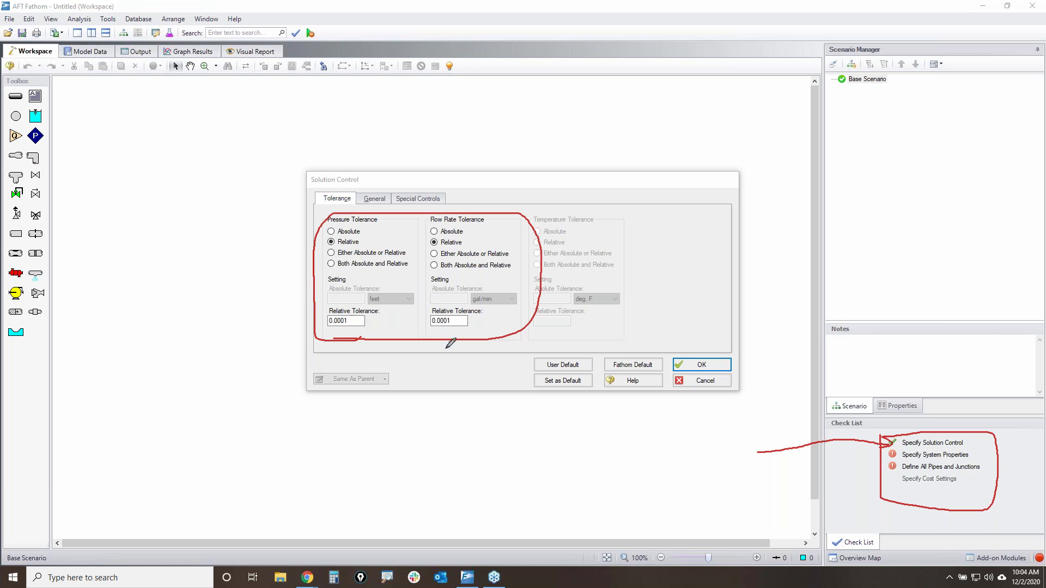
mouse_move(600, 356)
left_mouse_down()
mouse_move(601, 372)
mouse_move(650, 373)
mouse_move(663, 357)
mouse_move(626, 354)
left_mouse_up()
left_click_drag(532, 215, 551, 203)
left_click_drag(488, 250, 363, 324)
left_click_drag(354, 175, 511, 354)
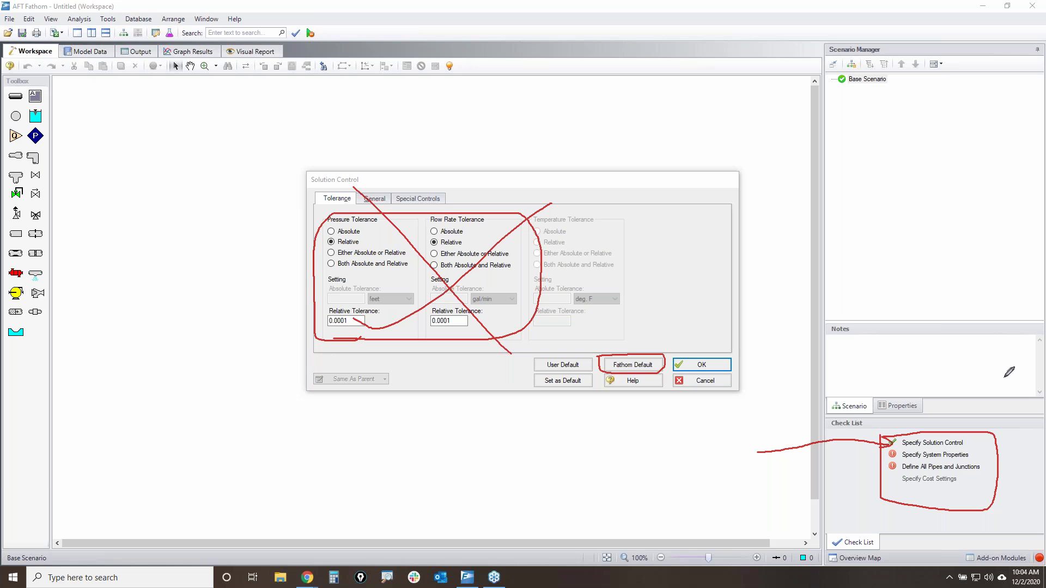
key("Escape")
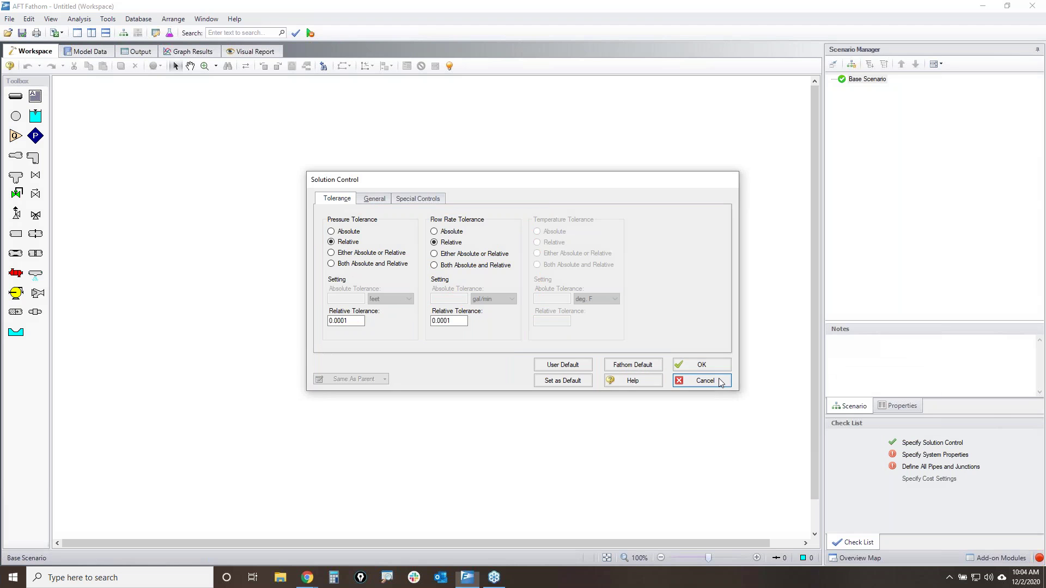
left_click(703, 366)
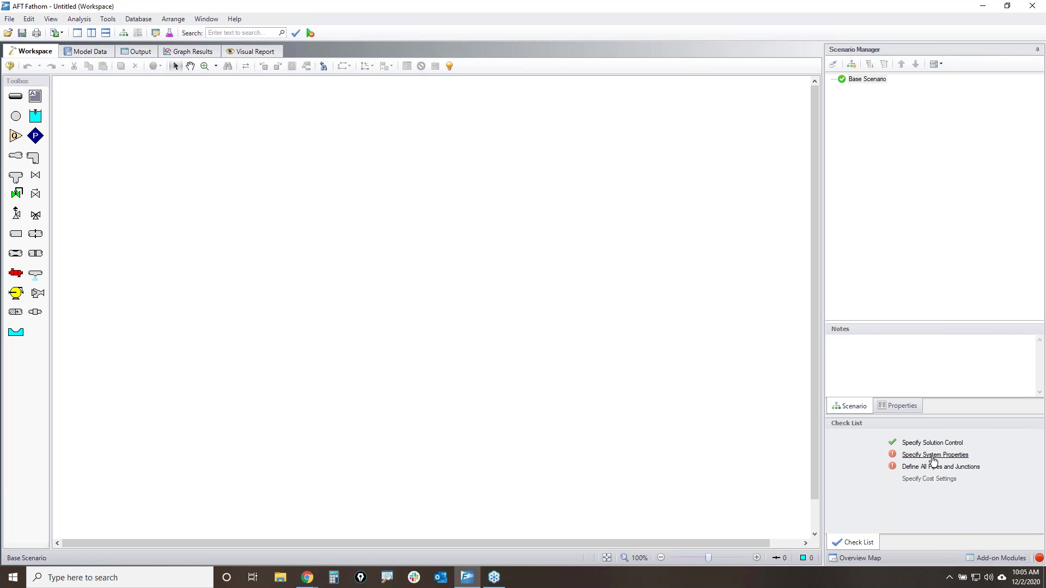
- Open System Properties and highlight the fluid data section with its density and viscosity inputs
left_click(933, 455)
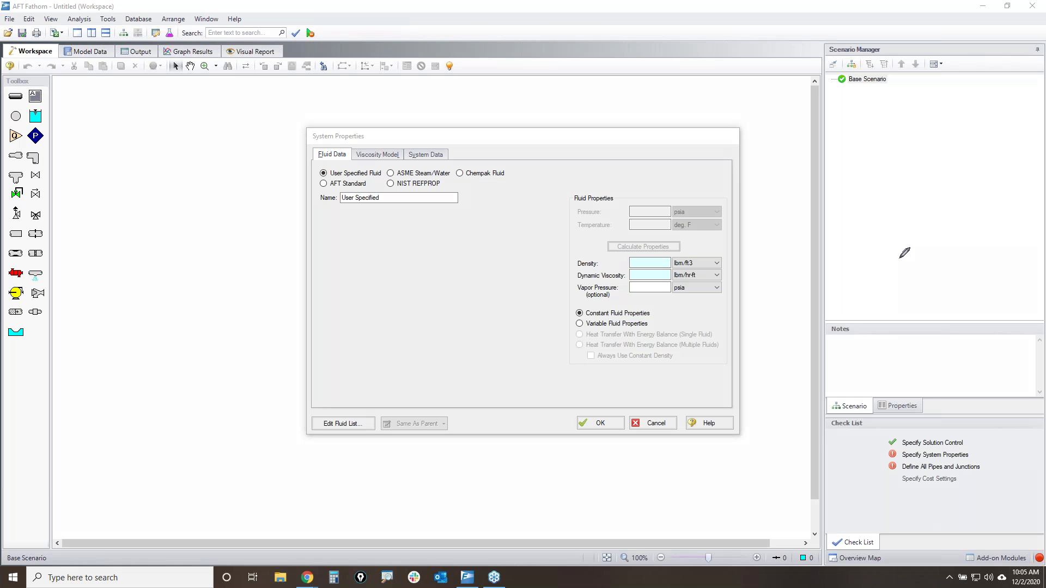
mouse_move(314, 160)
left_mouse_down()
mouse_move(340, 160)
mouse_move(351, 142)
mouse_move(308, 165)
mouse_move(384, 167)
mouse_move(315, 171)
mouse_move(360, 178)
left_mouse_up()
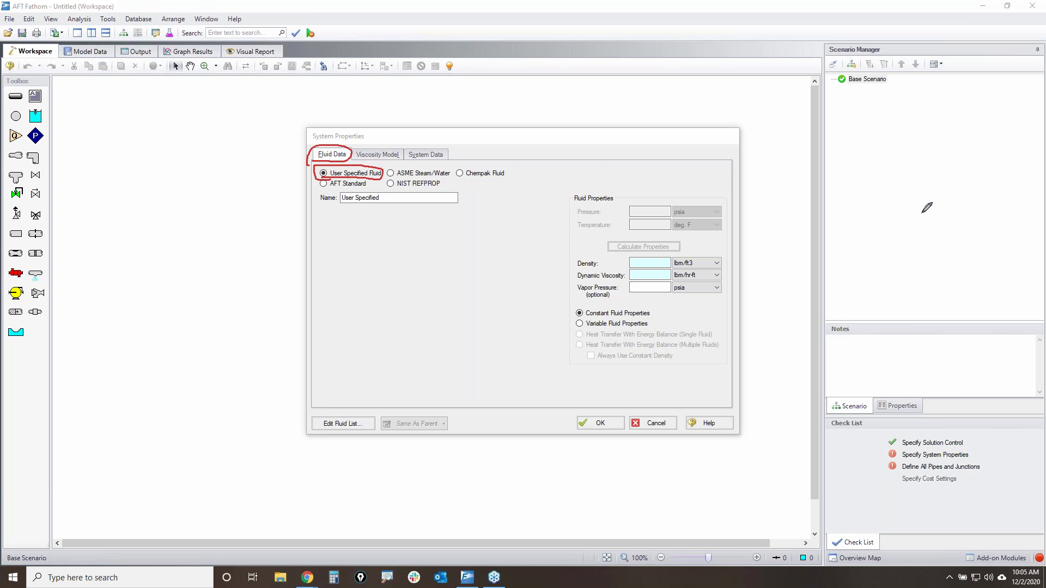
key("e")
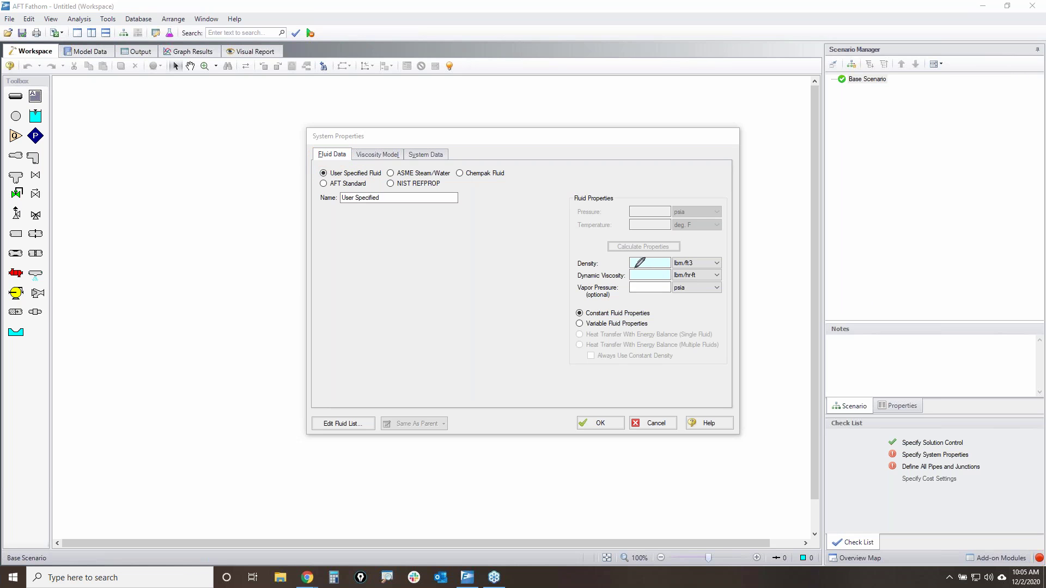
mouse_move(627, 255)
left_mouse_down()
mouse_move(628, 277)
mouse_move(675, 278)
mouse_move(681, 245)
mouse_move(630, 254)
left_mouse_up()
mouse_move(600, 261)
left_mouse_down()
mouse_move(573, 261)
mouse_move(573, 278)
mouse_move(624, 280)
mouse_move(627, 257)
mouse_move(601, 260)
mouse_move(614, 195)
left_mouse_up()
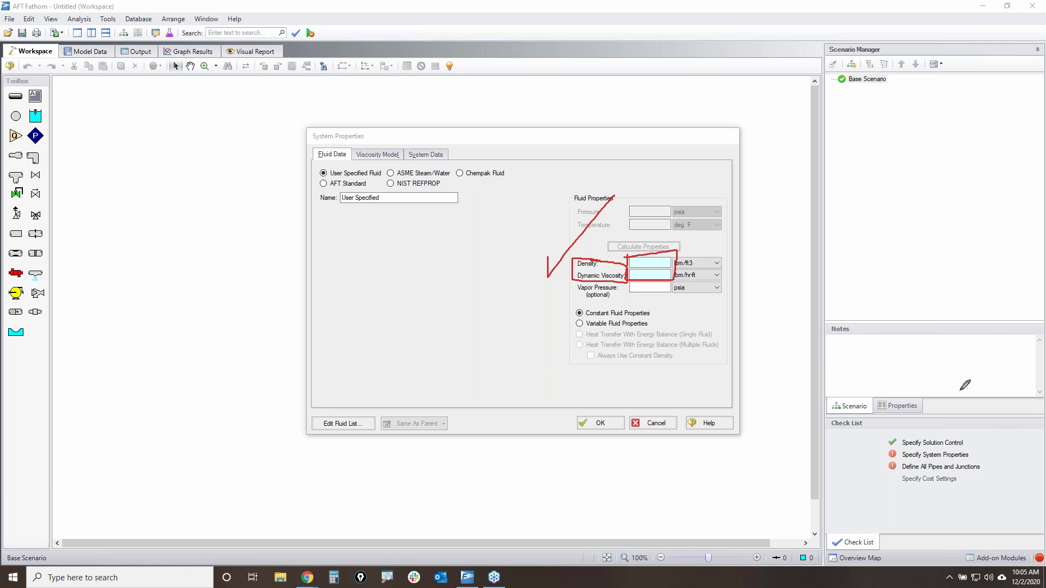
key("Escape")
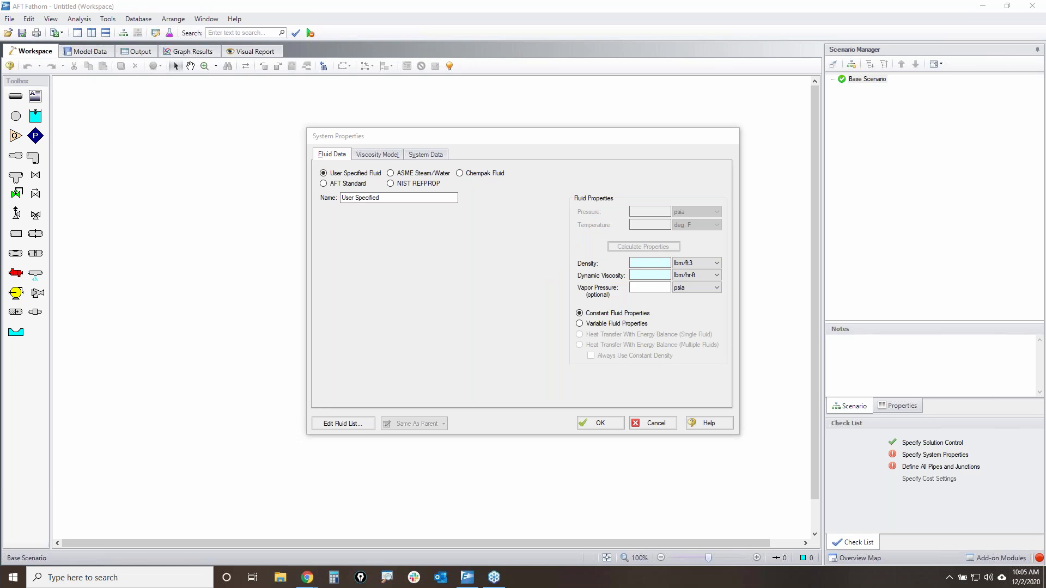
- Circle the optional vapor pressure input and the fluid source choices
mouse_move(578, 281)
left_mouse_down()
mouse_move(628, 291)
mouse_move(582, 287)
left_mouse_up()
mouse_move(355, 145)
left_mouse_down()
mouse_move(500, 147)
mouse_move(443, 199)
mouse_move(339, 191)
mouse_move(330, 149)
mouse_move(402, 150)
left_mouse_up()
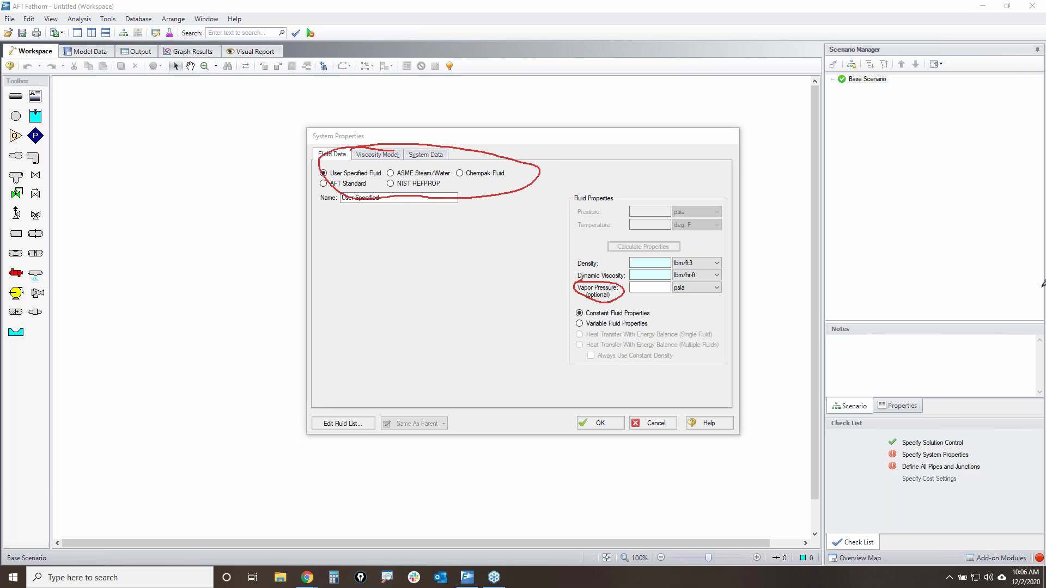
key("Escape")
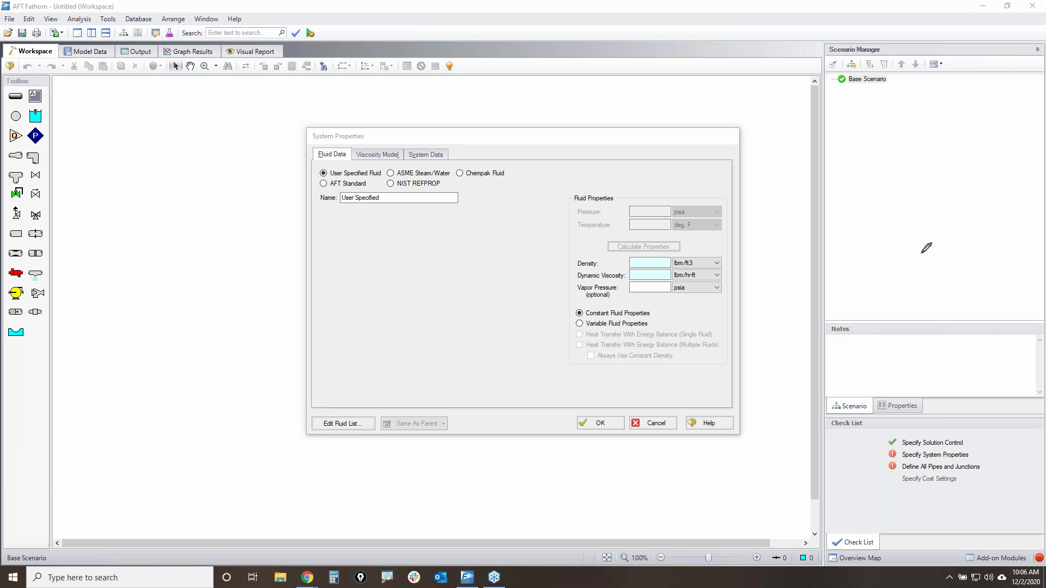
- Pick AFT Standard Water at 1 atm at 65 deg. F and calculate its properties
left_click(342, 185)
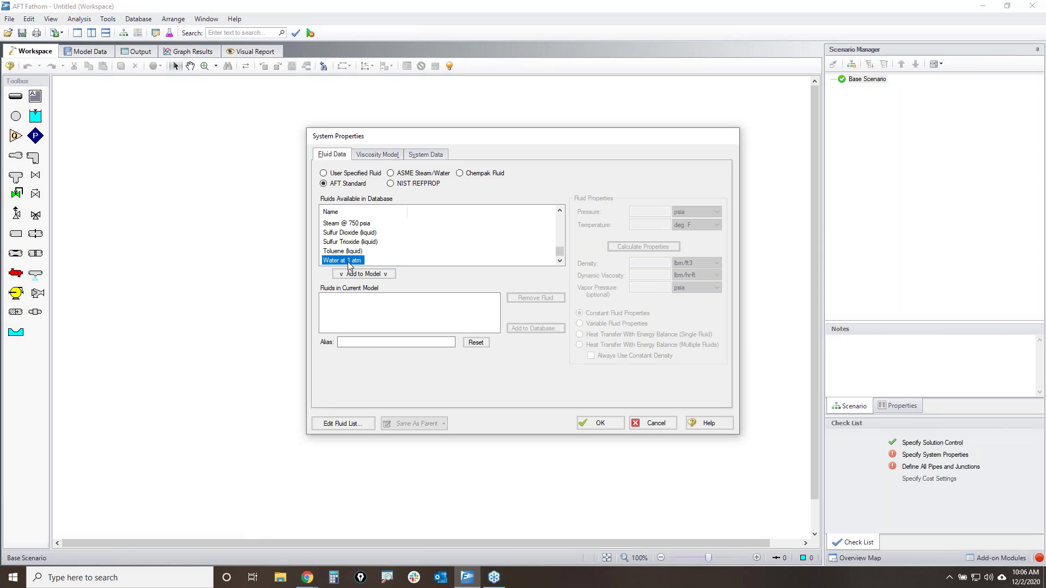
left_click(374, 275)
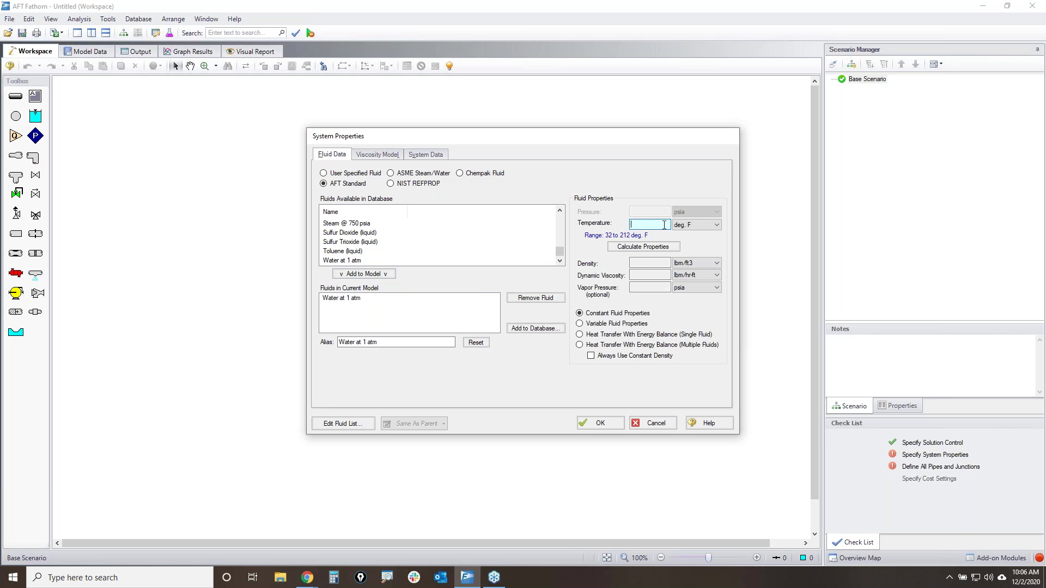
type("65")
left_click(633, 246)
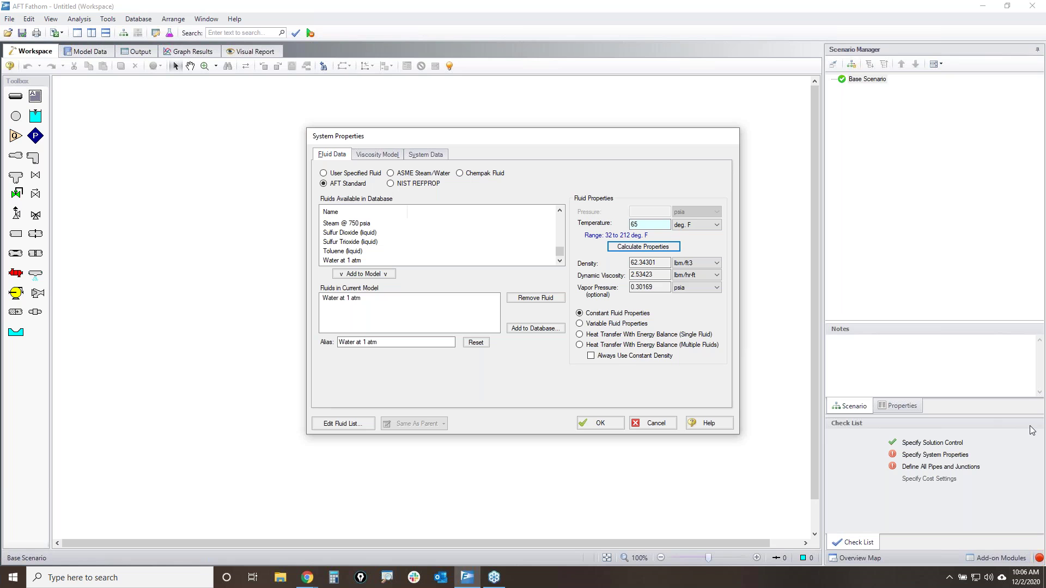
- Keep Constant Fluid Properties with density in lbm/ft3 and accept the system properties
mouse_move(571, 321)
left_mouse_down()
mouse_move(652, 314)
mouse_move(572, 306)
mouse_move(577, 319)
left_mouse_up()
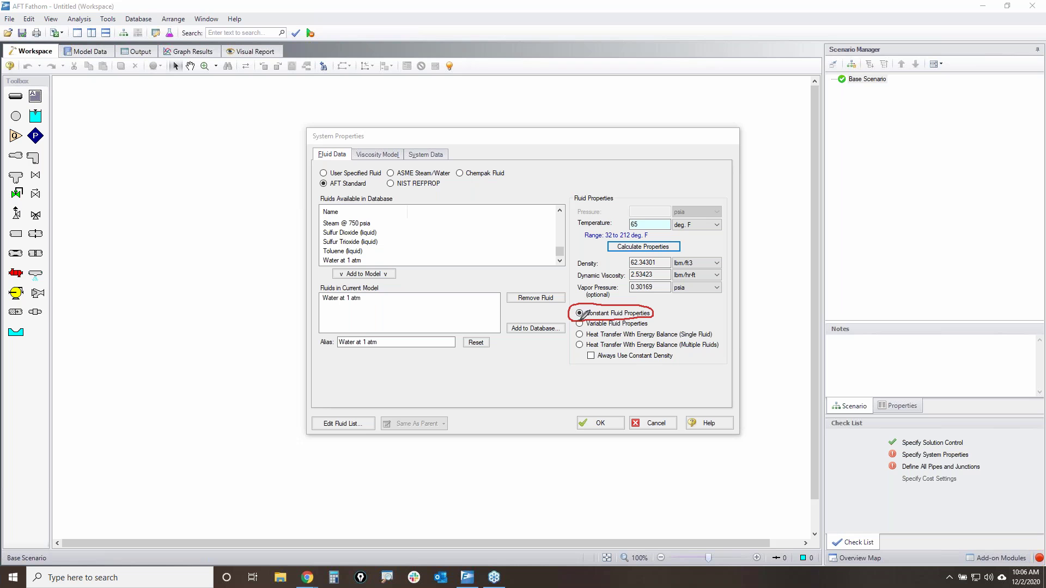
mouse_move(576, 255)
left_mouse_down()
mouse_move(632, 300)
mouse_move(701, 294)
mouse_move(716, 258)
mouse_move(576, 256)
left_mouse_up()
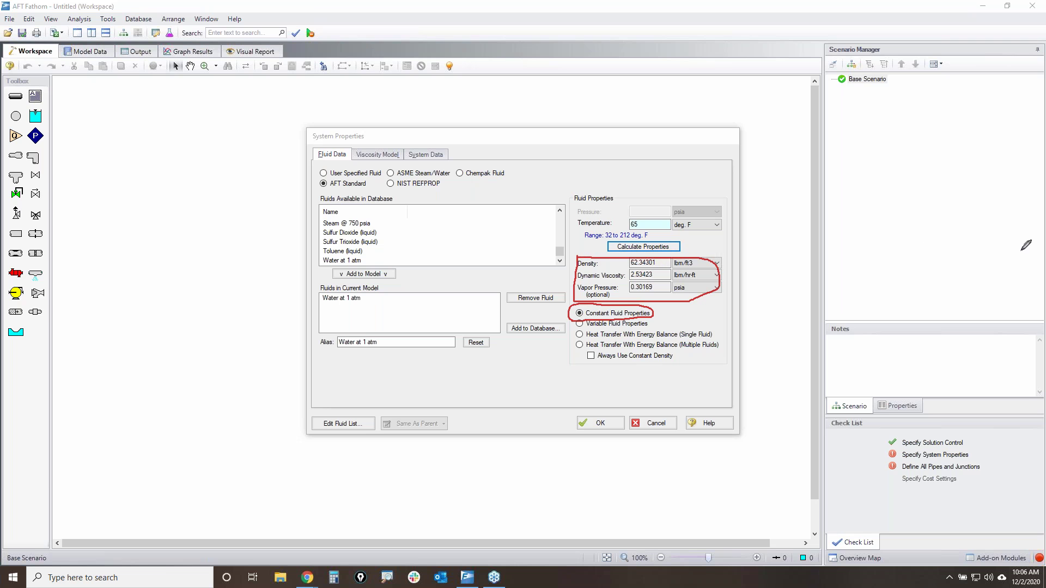
key("Escape")
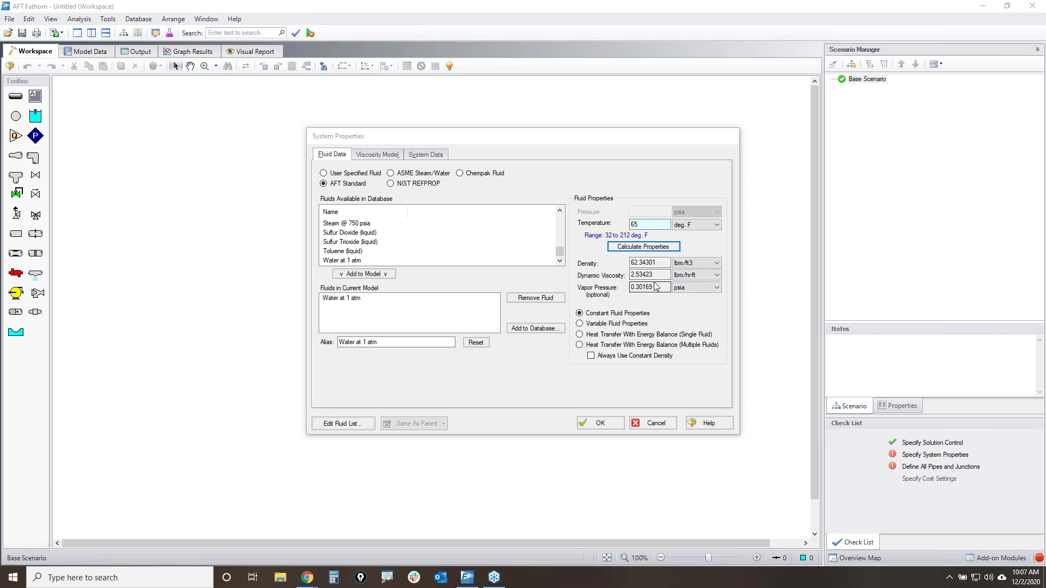
left_click(702, 263)
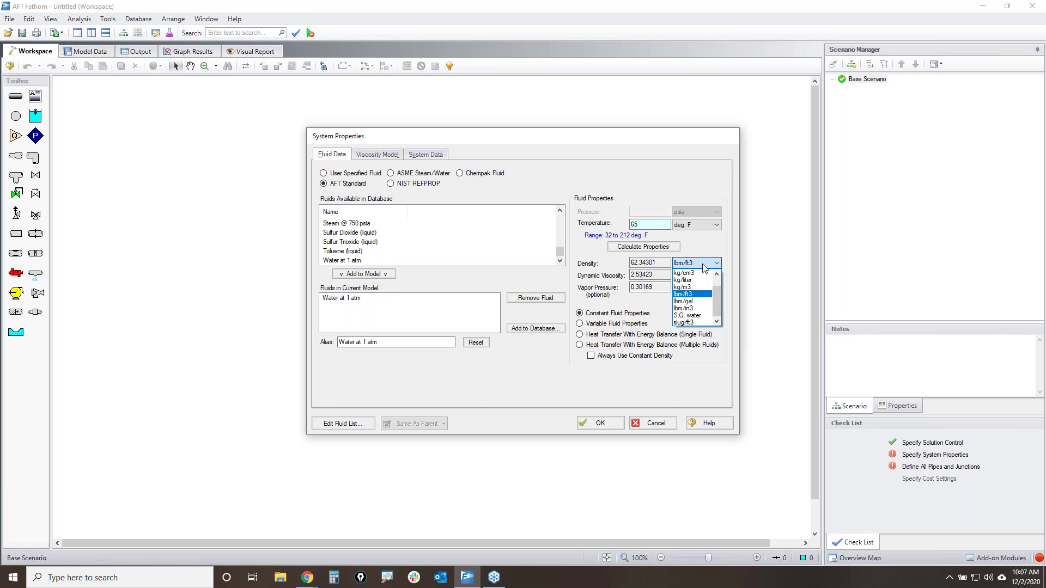
left_click(702, 264)
left_click(599, 423)
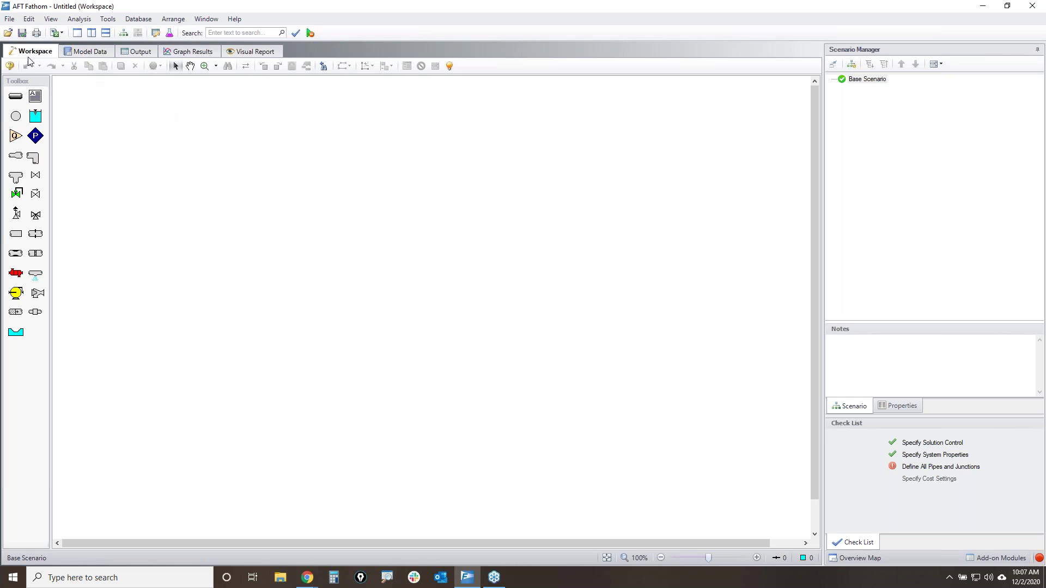
left_click(10, 20)
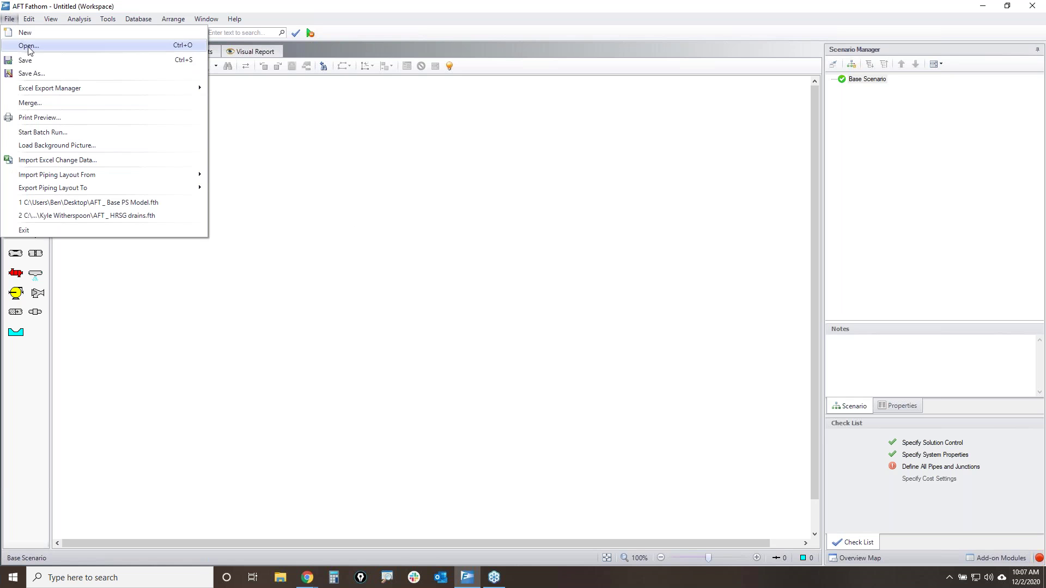
mouse_move(90, 175)
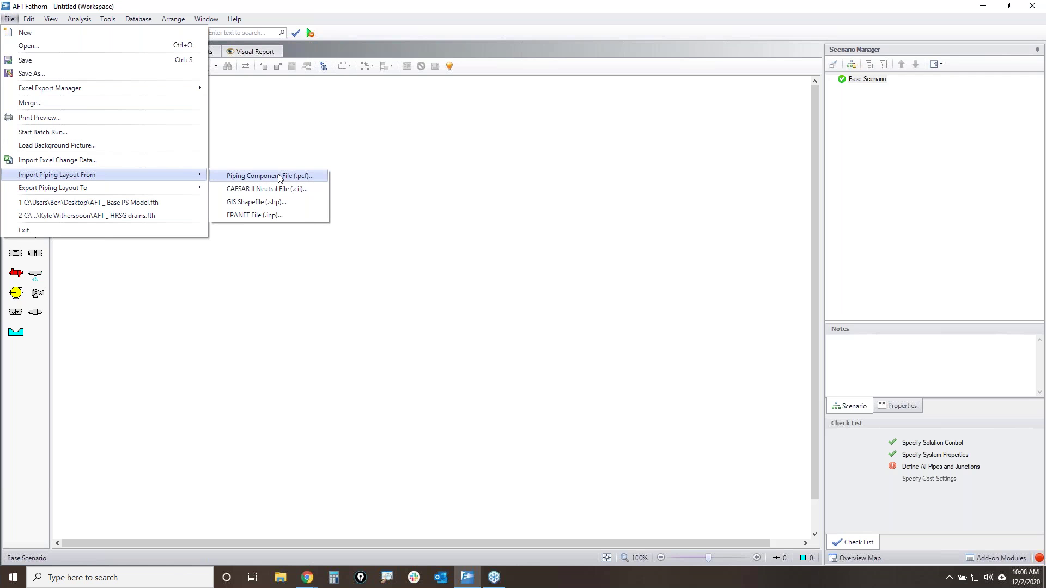
left_click(505, 223)
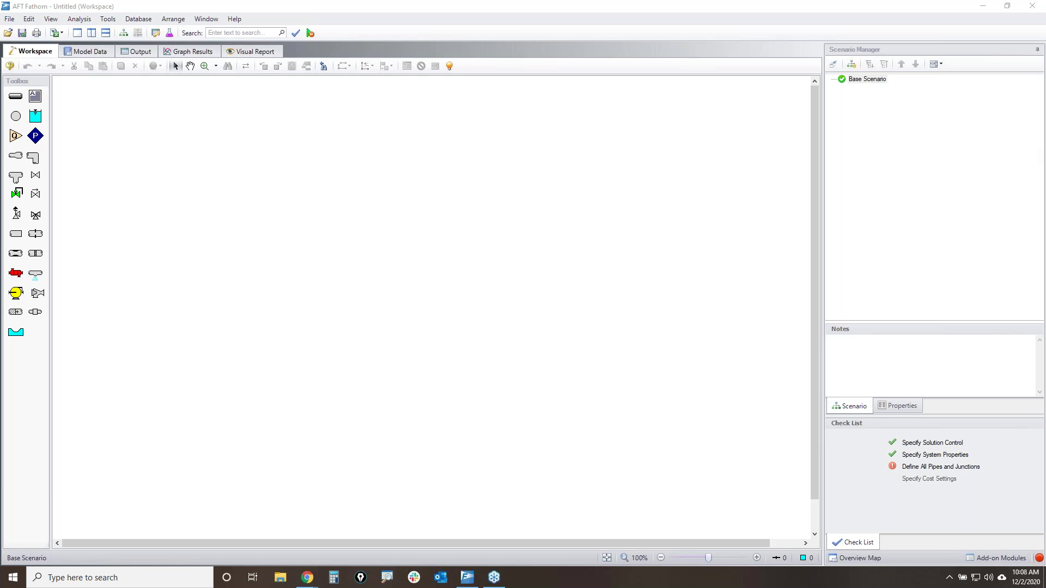
- Show the drawing grid across the Fathom workspace
left_click(335, 247)
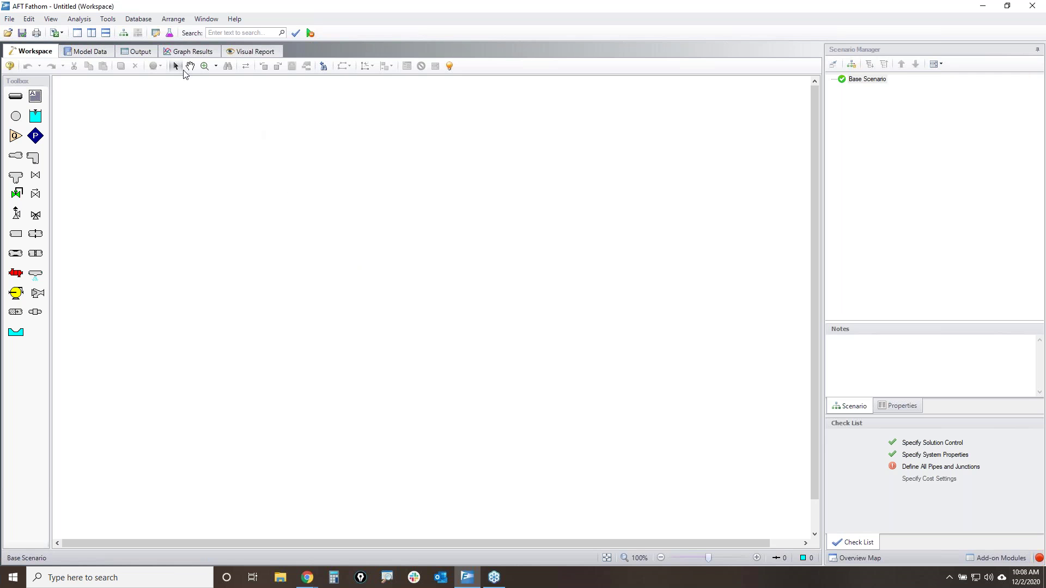
left_click(173, 19)
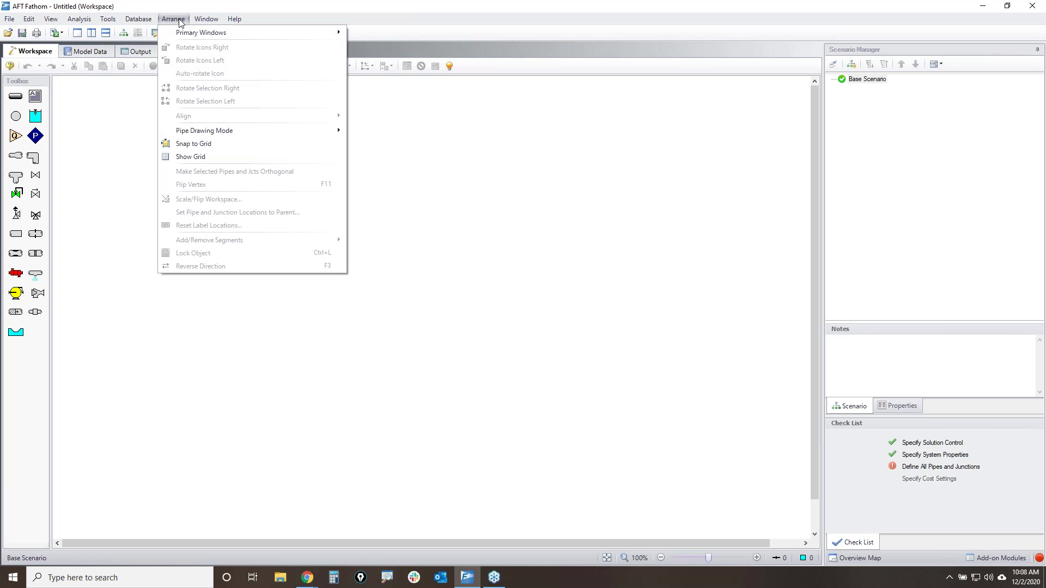
left_click(197, 156)
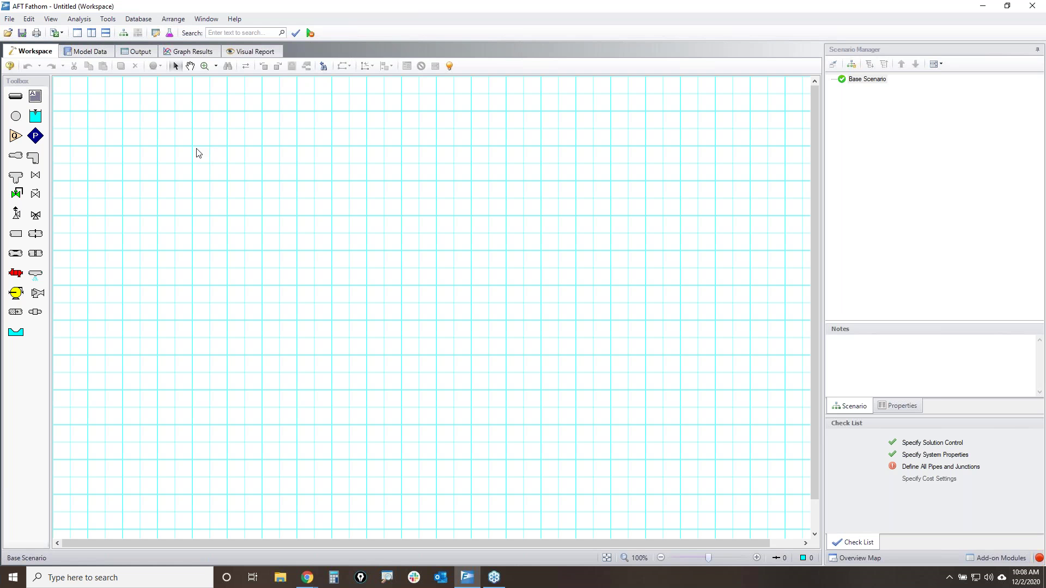
- Switch pipe drawing mode to Isometric, then back to 2D Freeform
left_click(173, 19)
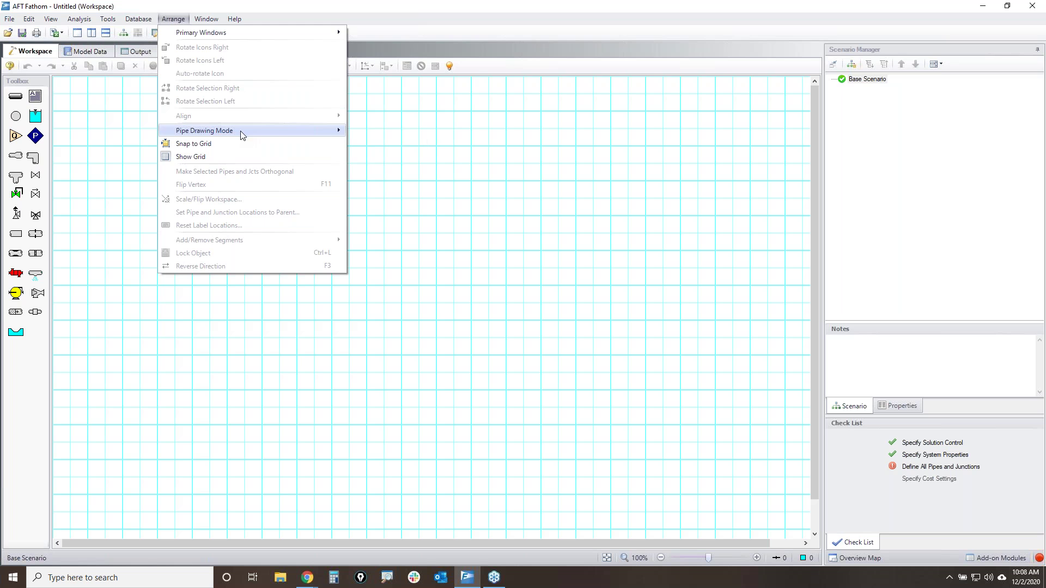
mouse_move(261, 133)
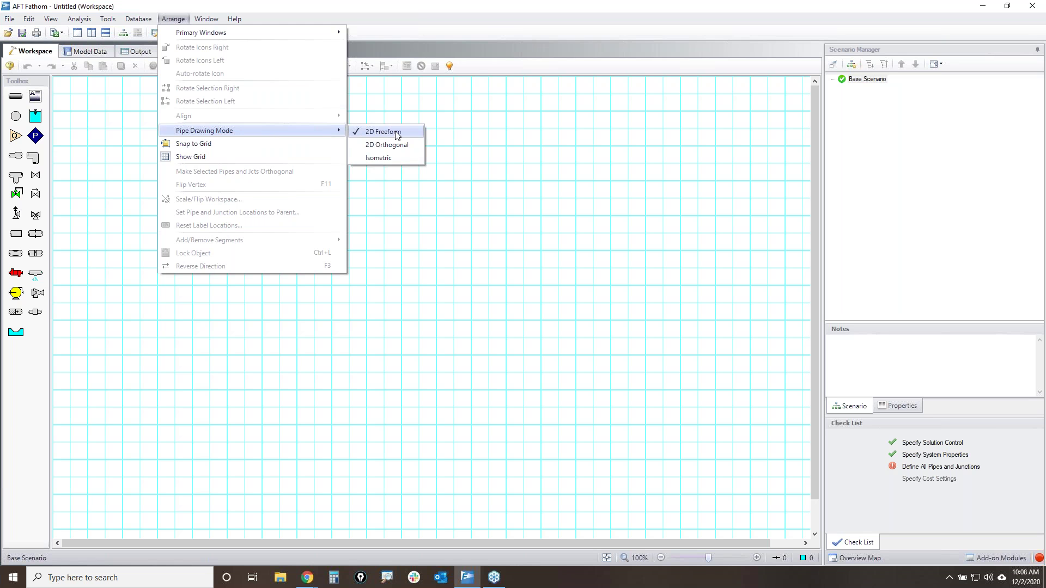
left_click(396, 159)
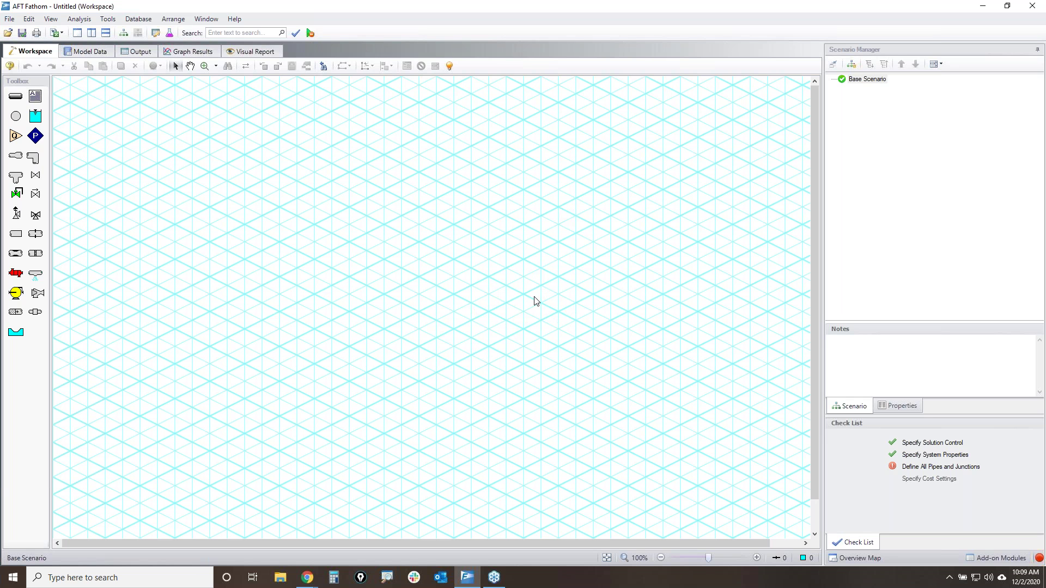
left_click(108, 18)
mouse_move(187, 21)
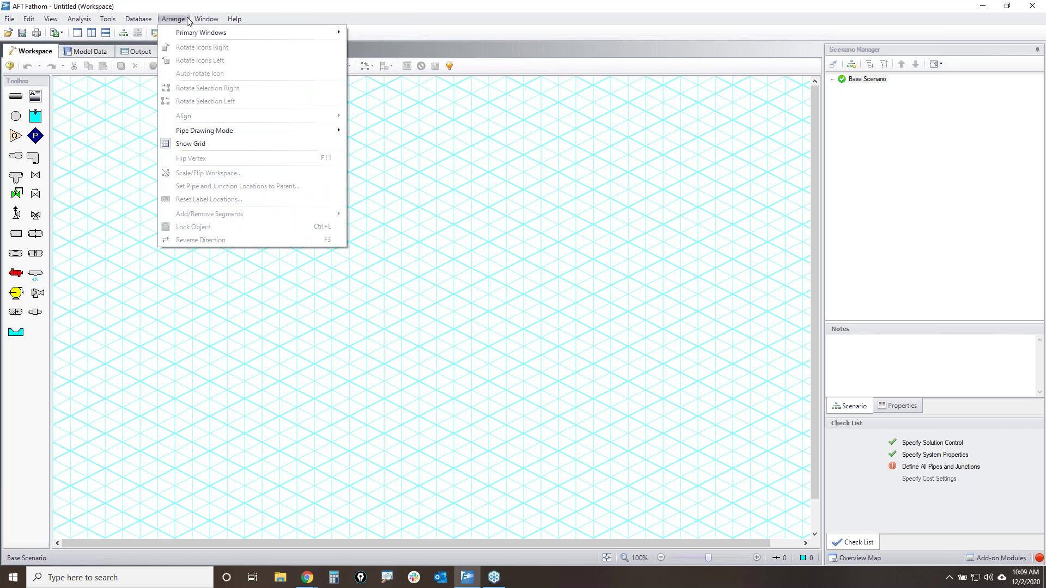
mouse_move(306, 133)
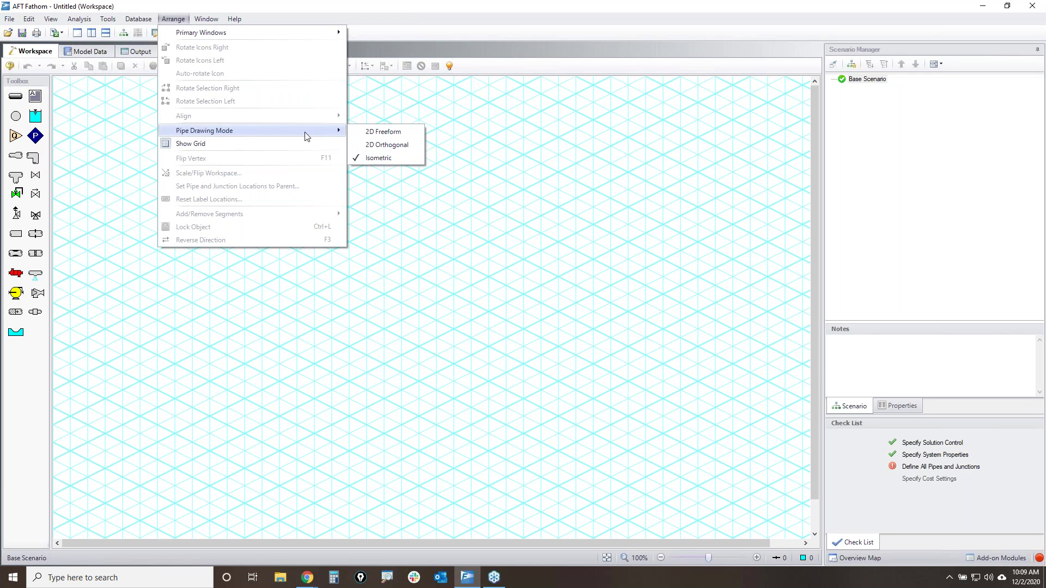
left_click(403, 131)
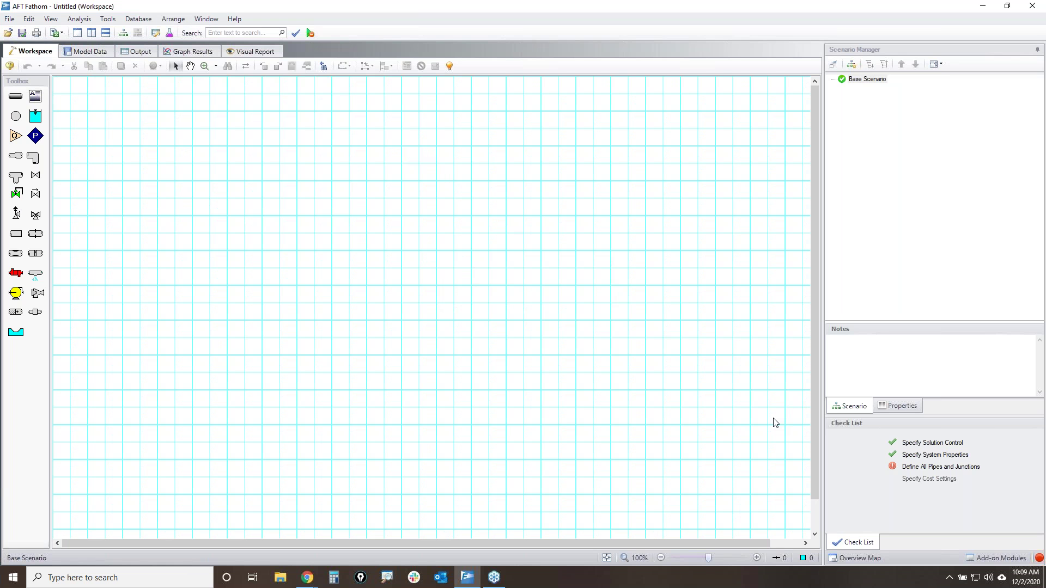
- Highlight the set of junction types in the Toolbox
scroll(791, 460, "down", 2)
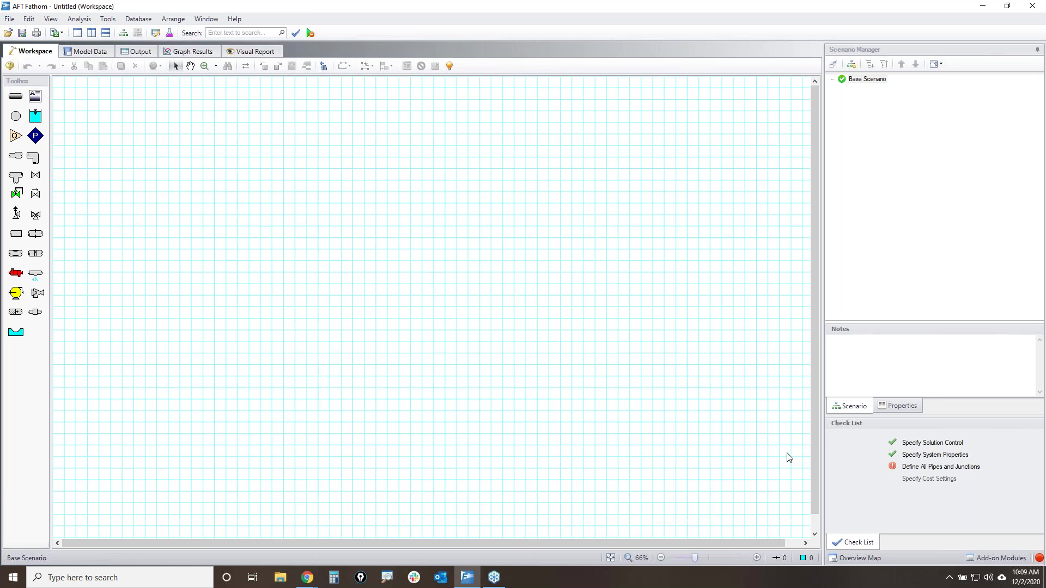
scroll(633, 436, "up", 1)
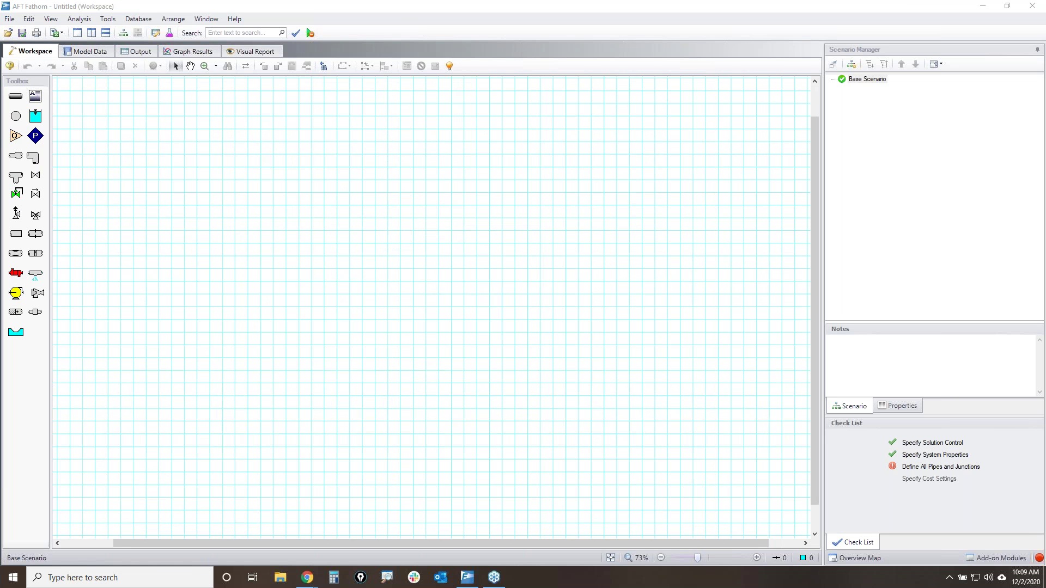
mouse_move(5, 92)
left_mouse_down()
mouse_move(27, 93)
mouse_move(53, 178)
mouse_move(57, 327)
mouse_move(2, 264)
mouse_move(7, 92)
left_mouse_up()
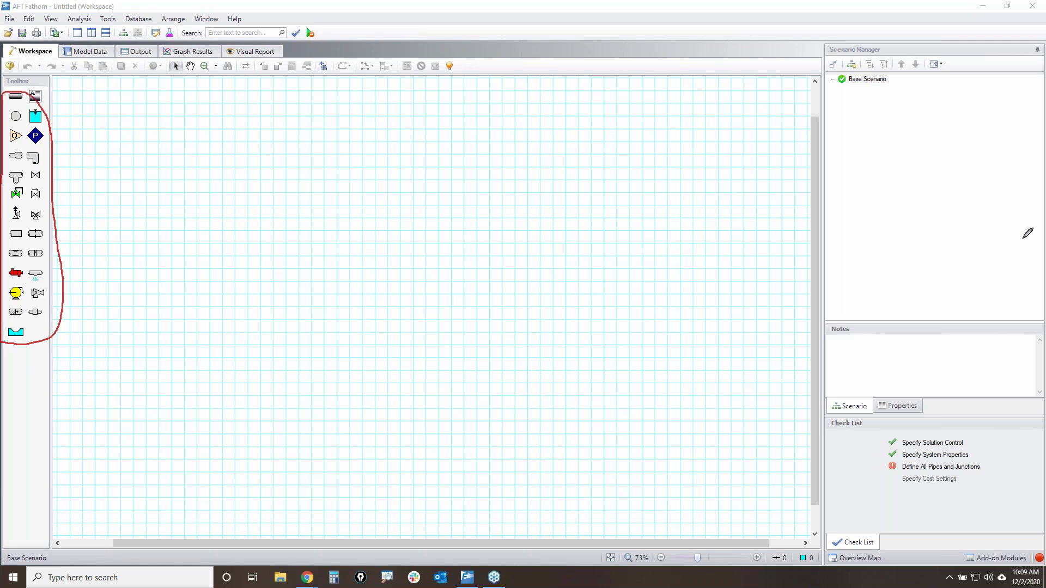
mouse_move(9, 93)
left_mouse_down()
mouse_move(27, 89)
mouse_move(18, 100)
mouse_move(8, 93)
left_mouse_up()
mouse_move(25, 89)
left_mouse_down()
mouse_move(41, 88)
mouse_move(45, 102)
mouse_move(26, 91)
left_mouse_up()
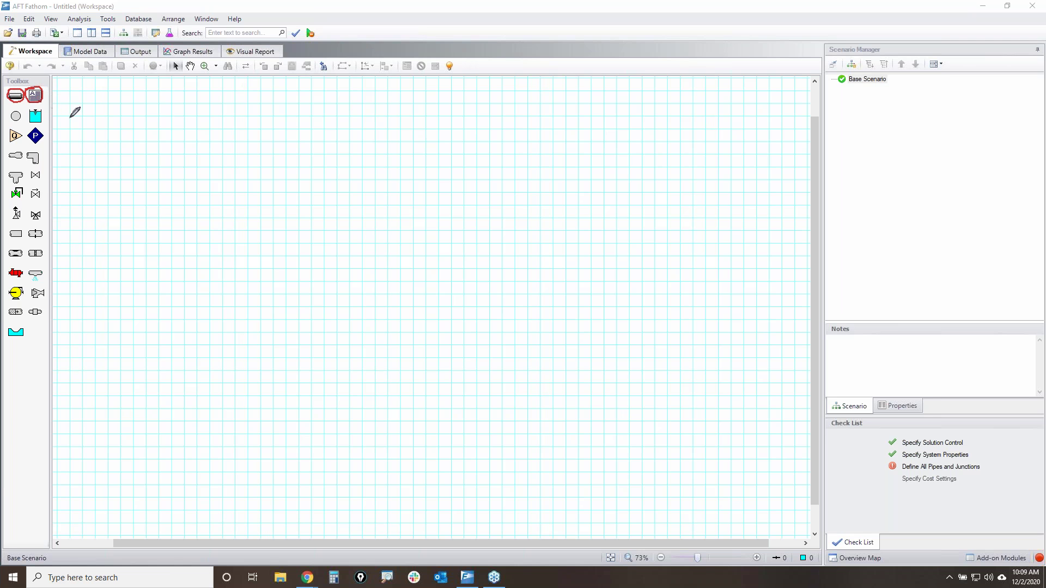
mouse_move(5, 109)
left_mouse_down()
mouse_move(57, 110)
mouse_move(64, 321)
mouse_move(11, 342)
mouse_move(6, 109)
mouse_move(22, 78)
mouse_move(46, 108)
left_mouse_up()
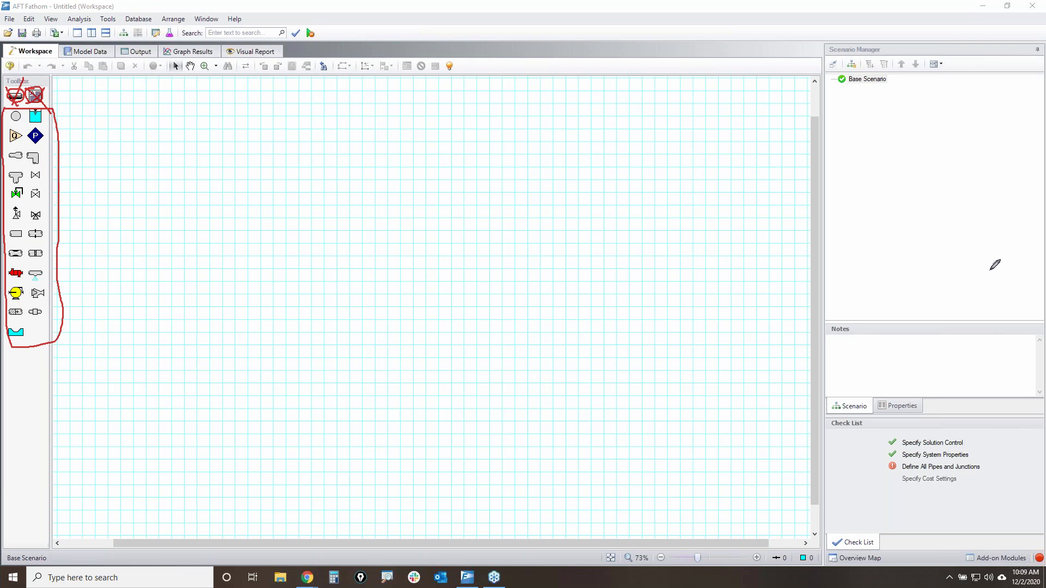
key("Escape")
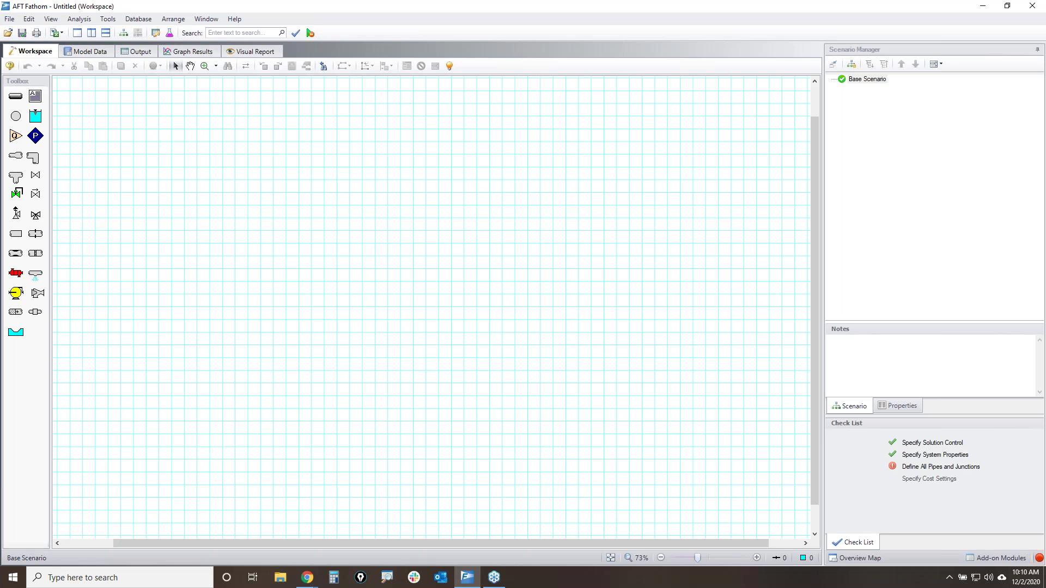
- Place supply tank J1, nudge it slightly, and add screen junction J2 to its right
left_click(352, 302)
scroll(695, 347, "up", 2)
scroll(681, 342, "up", 1)
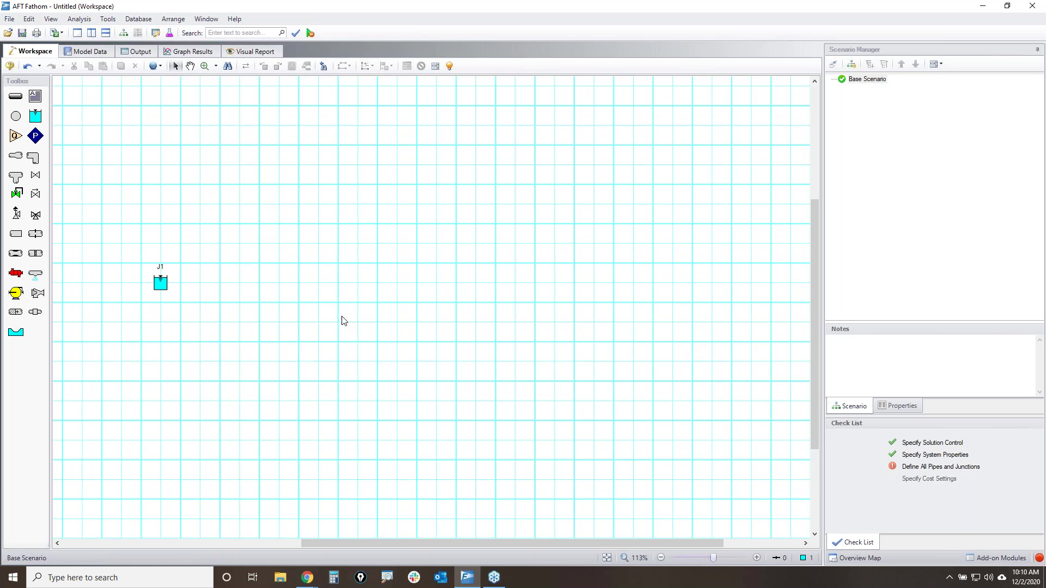
left_click(176, 268)
left_click_drag(176, 268, 180, 263)
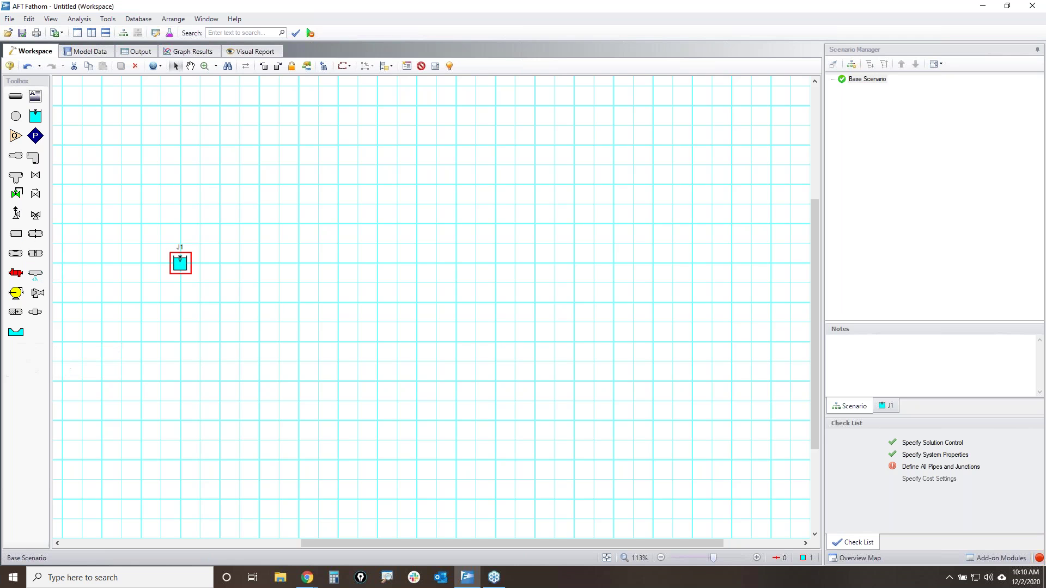
left_click(419, 264)
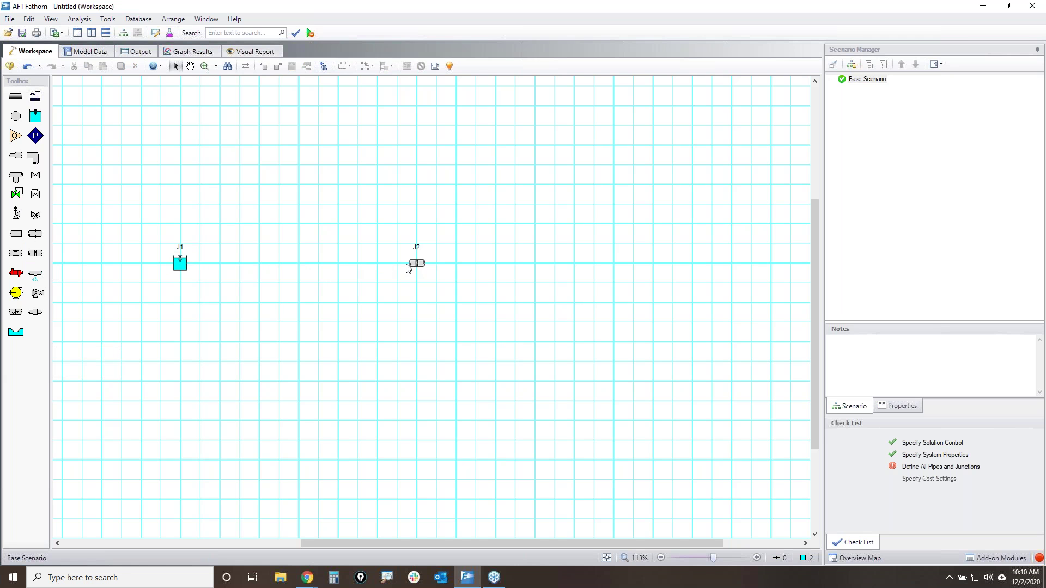
scroll(599, 327, "down", 1)
left_click_drag(713, 304, 556, 366)
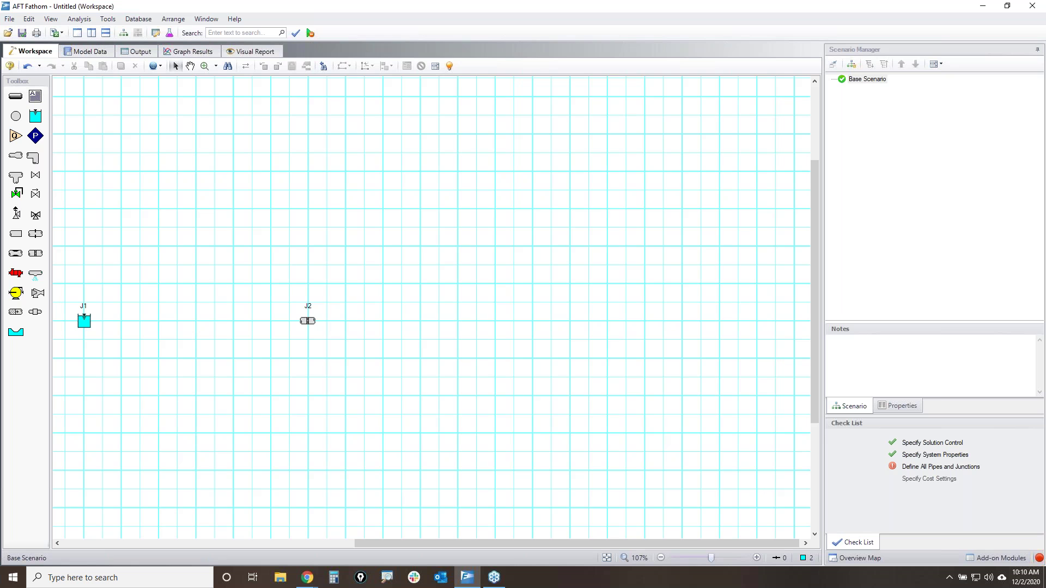
- Place pump J3 right of J2 and junction J4 right of the pump
left_click(532, 321)
left_click(756, 320)
left_click(756, 321)
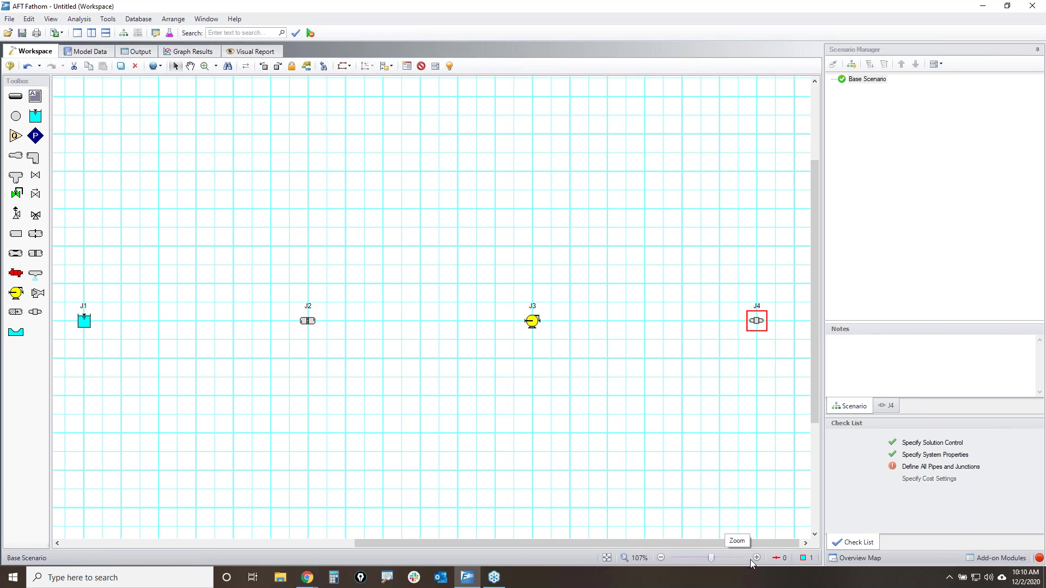
left_click(805, 543)
left_click_drag(805, 543, 805, 543)
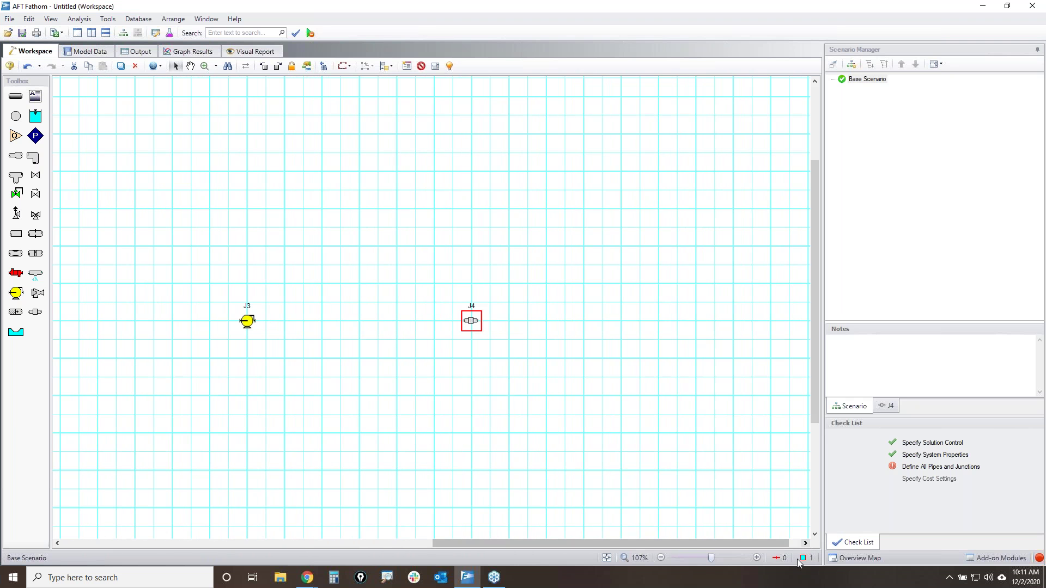
- Add reservoir J5 at the upper right and zoom to fit J1–J5
left_click_drag(35, 116, 414, 132)
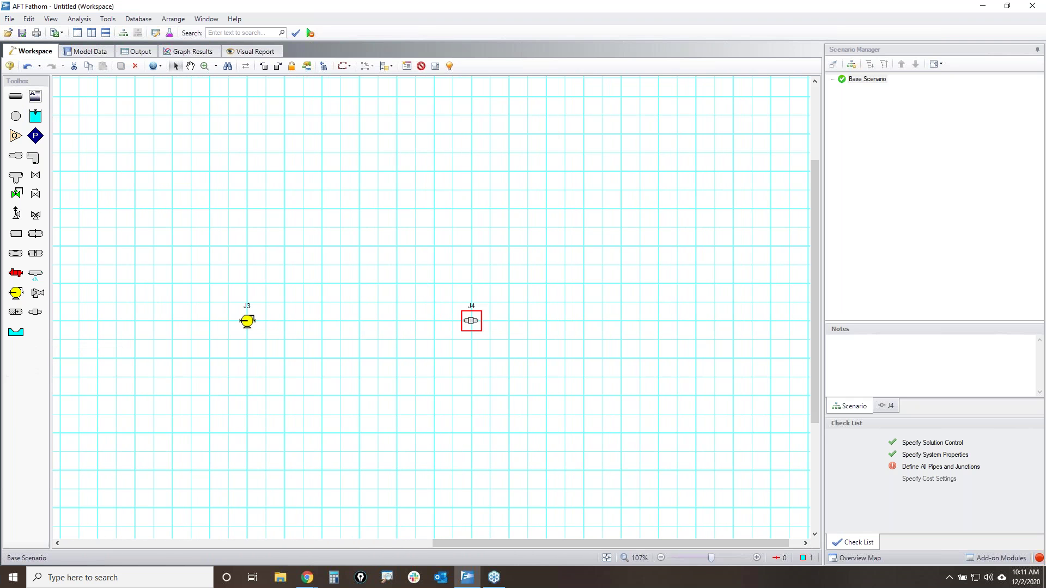
left_click(770, 134)
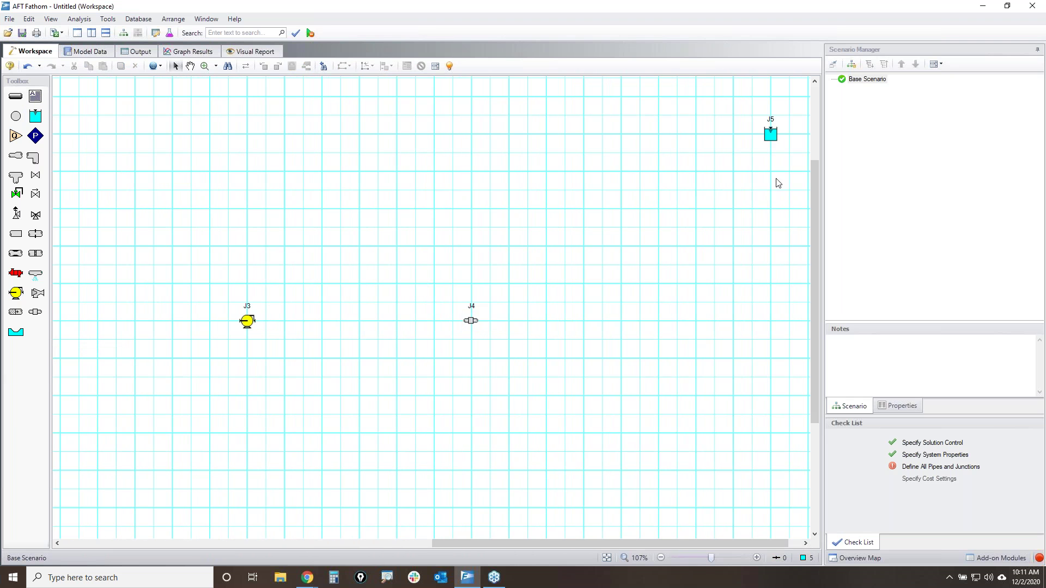
left_click(607, 558)
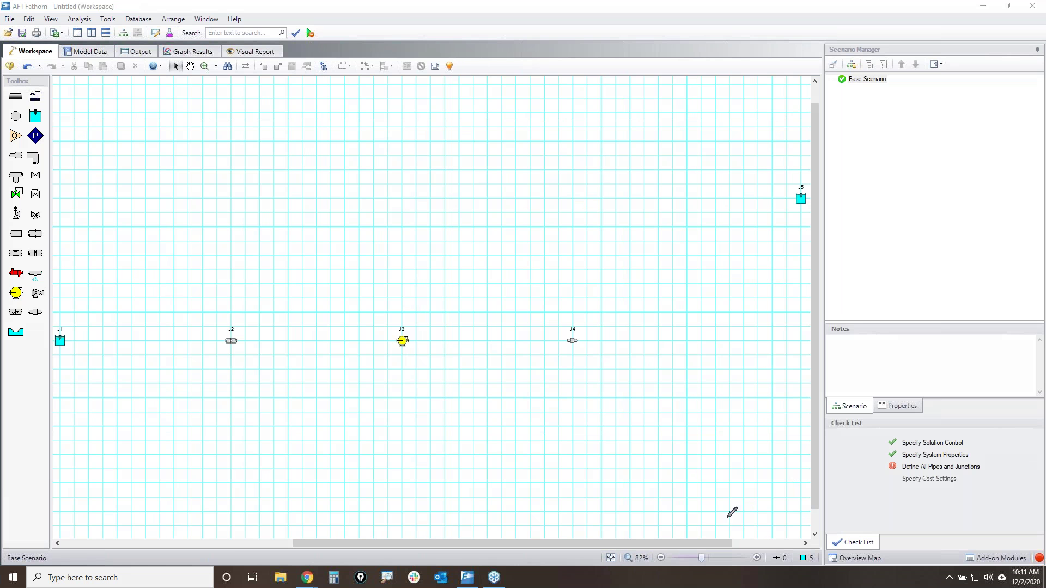
mouse_move(599, 551)
left_mouse_down()
mouse_move(630, 539)
mouse_move(602, 555)
mouse_move(614, 549)
left_mouse_up()
left_click_drag(3, 90, 24, 90)
- Draw pipes P1–P4 linking J1 to J2, J3, J4 and J5 in sequence
left_click(15, 96)
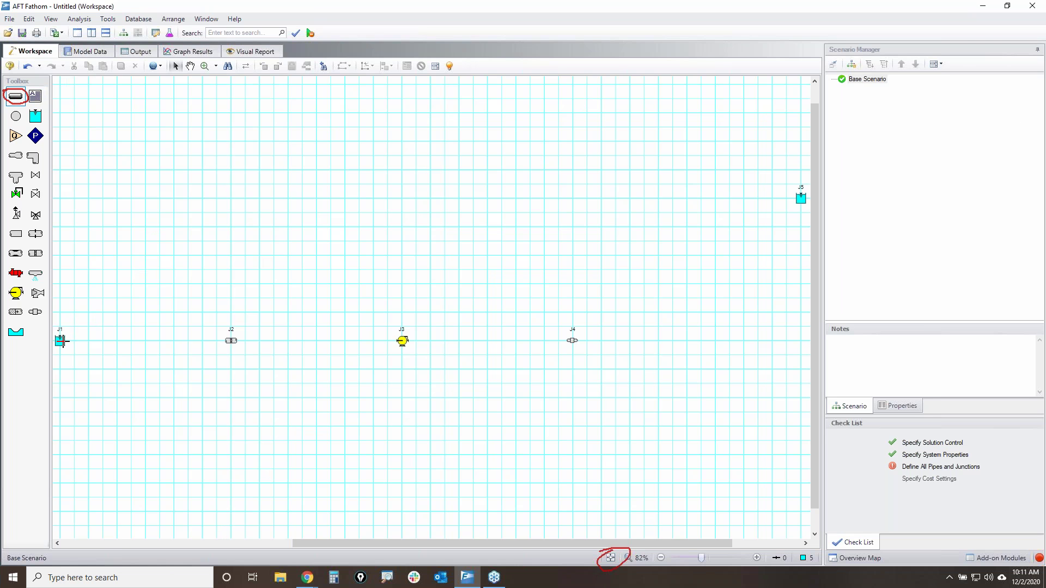
mouse_move(60, 341)
left_mouse_down()
mouse_move(572, 341)
mouse_move(801, 199)
left_mouse_up()
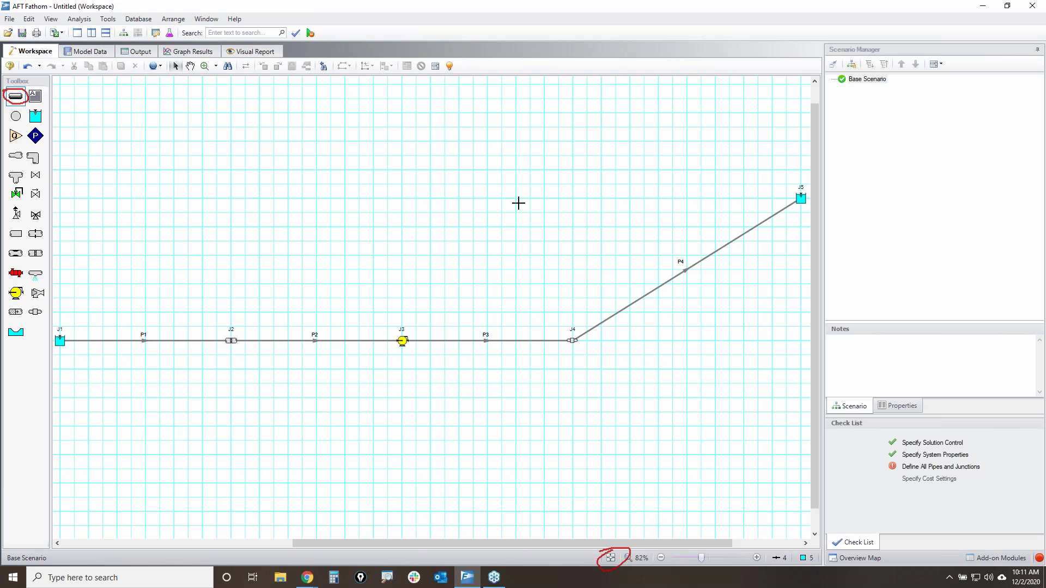
key("Escape")
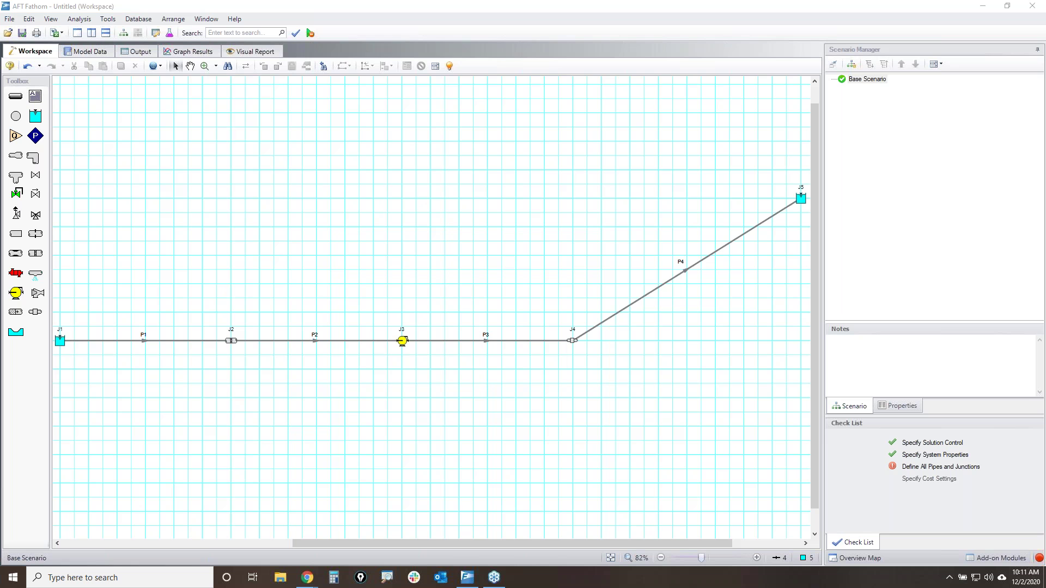
- Set the junction and pipe number font to size 16 in User Options Colors and Fonts, then save
left_click(592, 417)
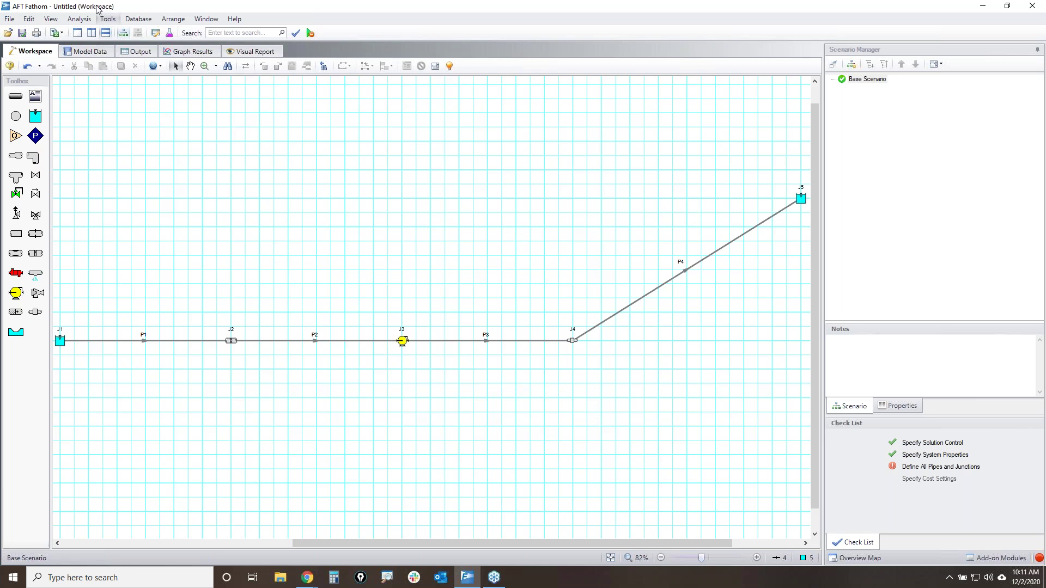
left_click(107, 20)
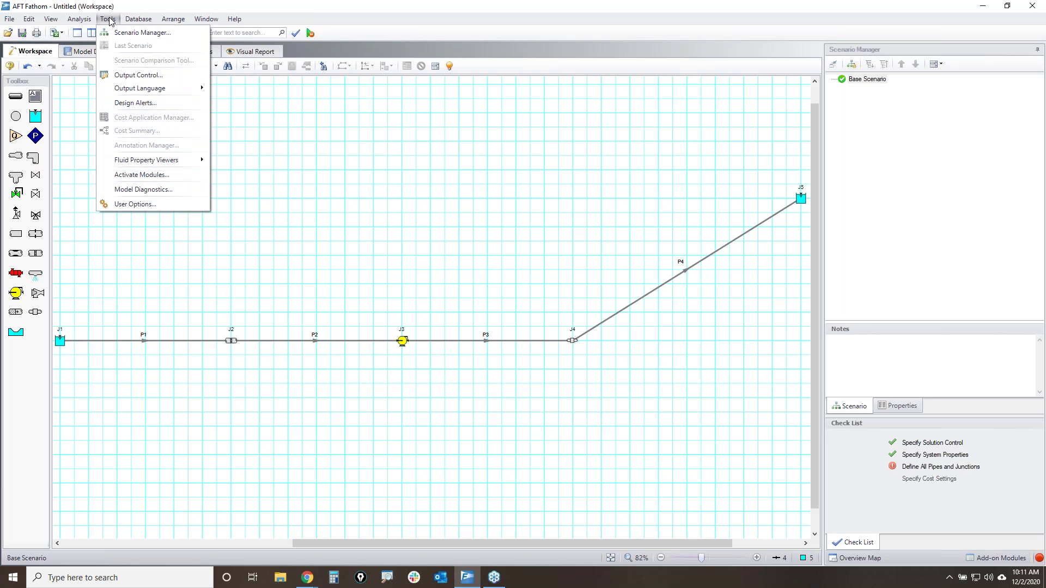
left_click(156, 206)
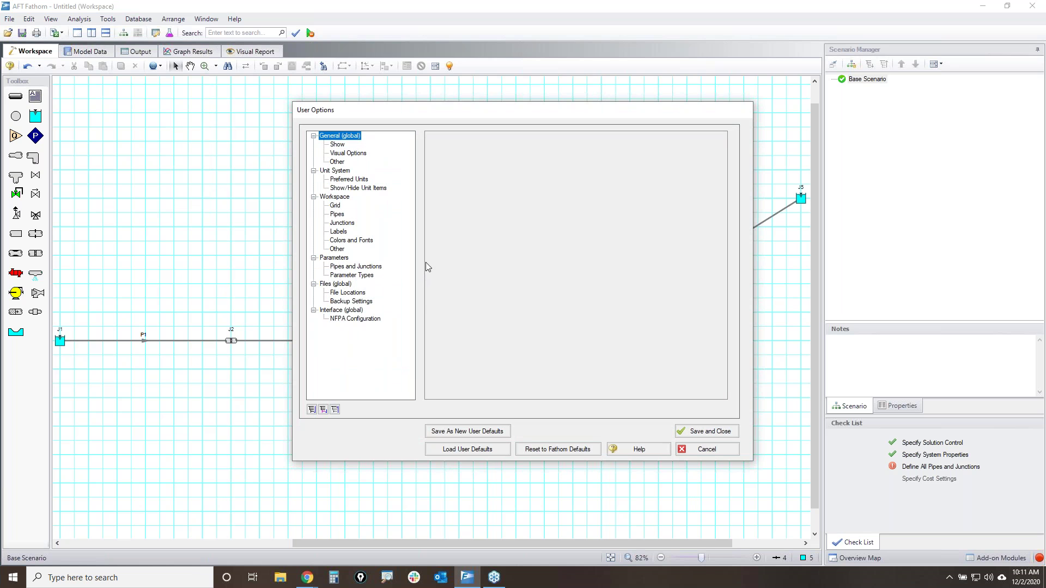
left_click(364, 245)
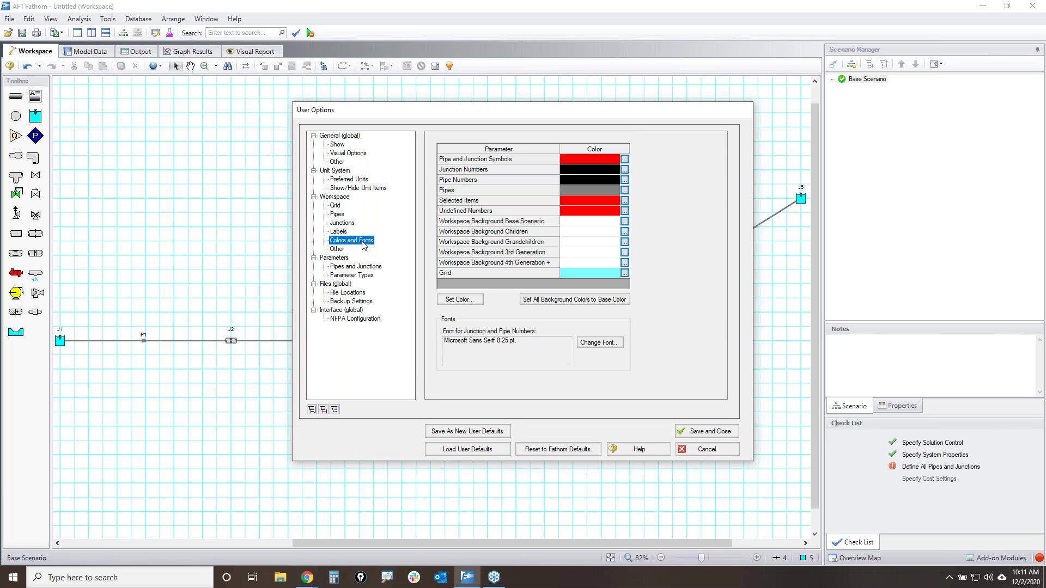
left_click(620, 345)
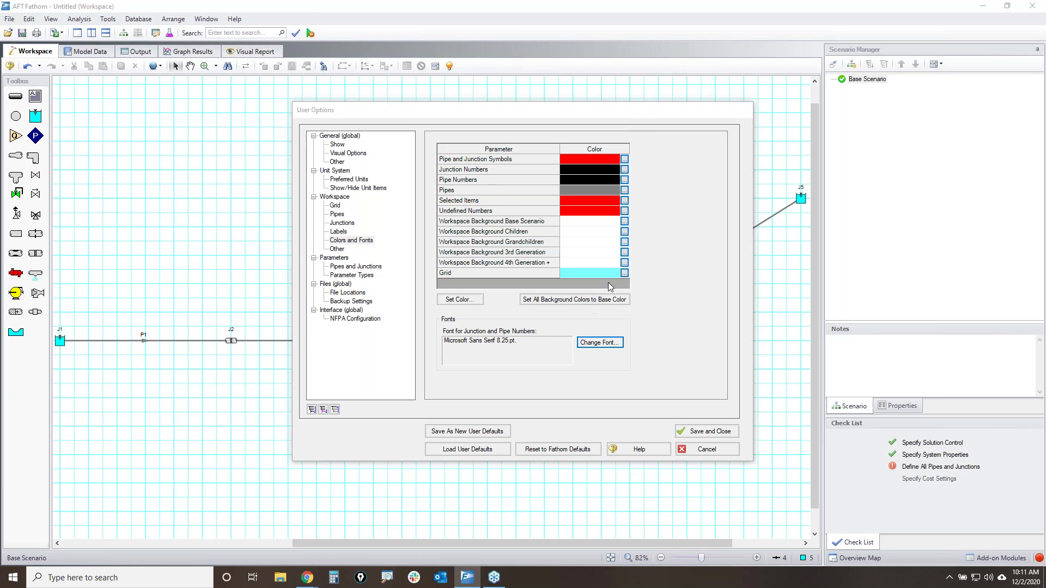
left_click(569, 213)
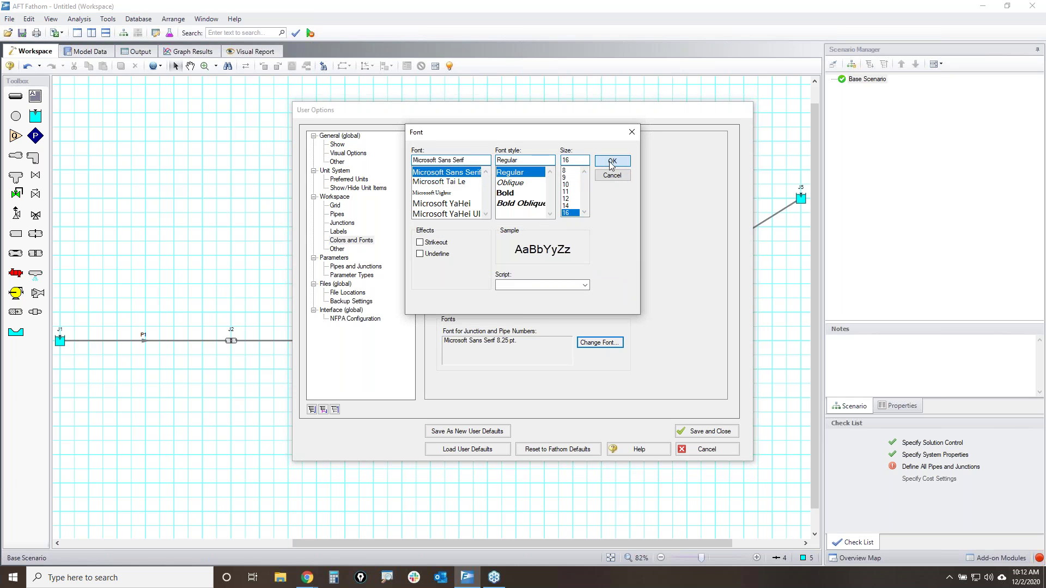
left_click(605, 161)
left_click(703, 433)
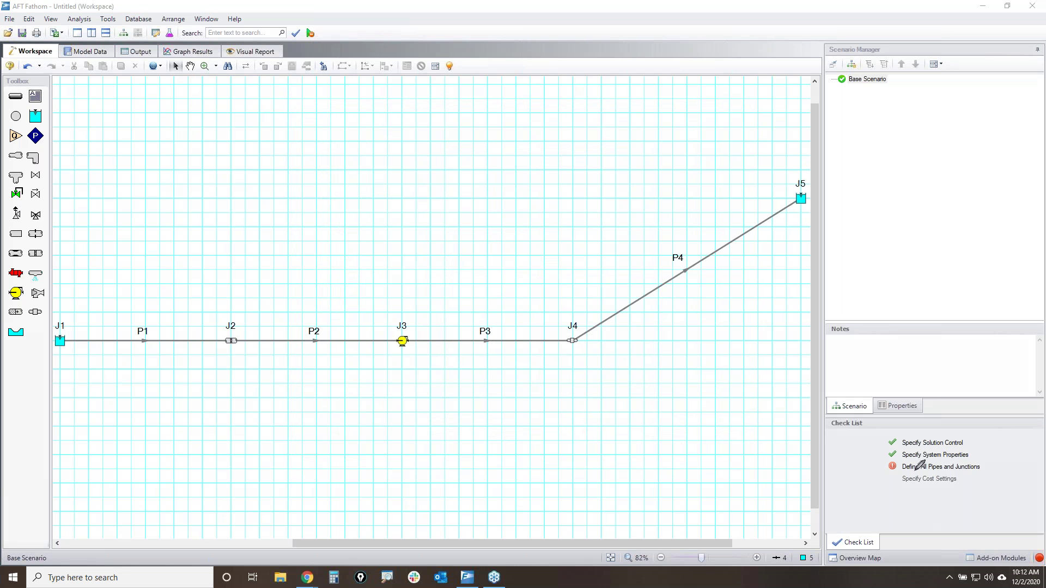
- Open the Undefined Pipes/Junctions/Properties list and mark its entries
mouse_move(881, 462)
left_mouse_down()
mouse_move(997, 461)
mouse_move(914, 474)
mouse_move(878, 458)
left_mouse_up()
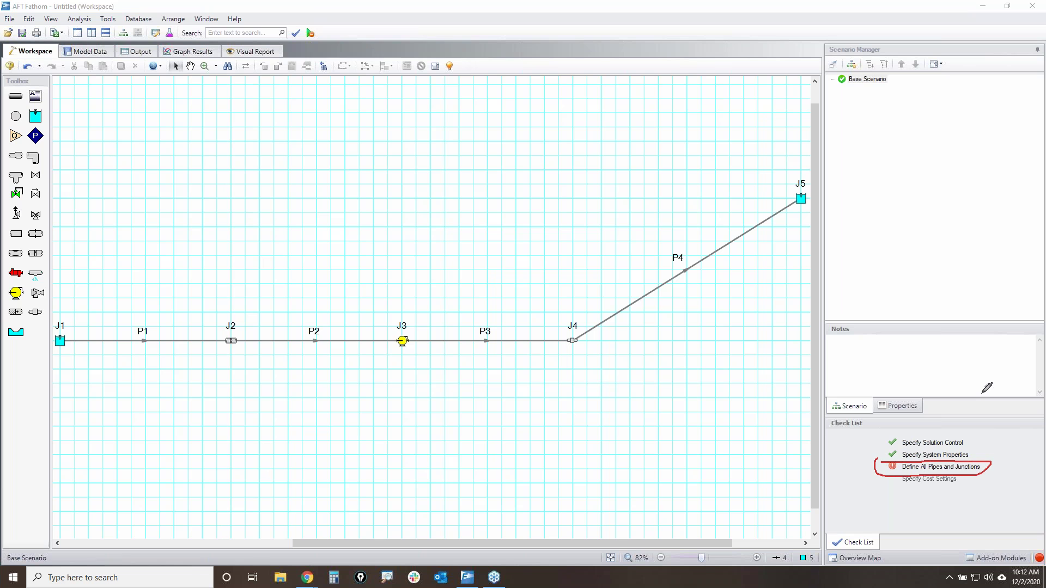
left_click(941, 467)
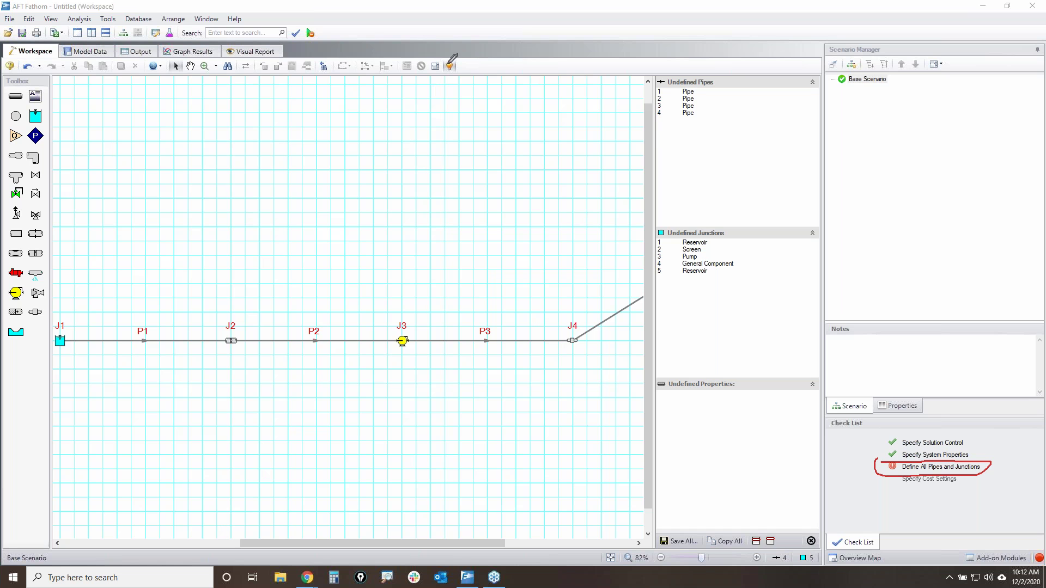
mouse_move(452, 57)
left_mouse_down()
mouse_move(456, 73)
mouse_move(447, 61)
left_mouse_up()
left_click_drag(56, 332, 64, 332)
left_click_drag(136, 338, 155, 337)
left_click_drag(226, 332, 416, 332)
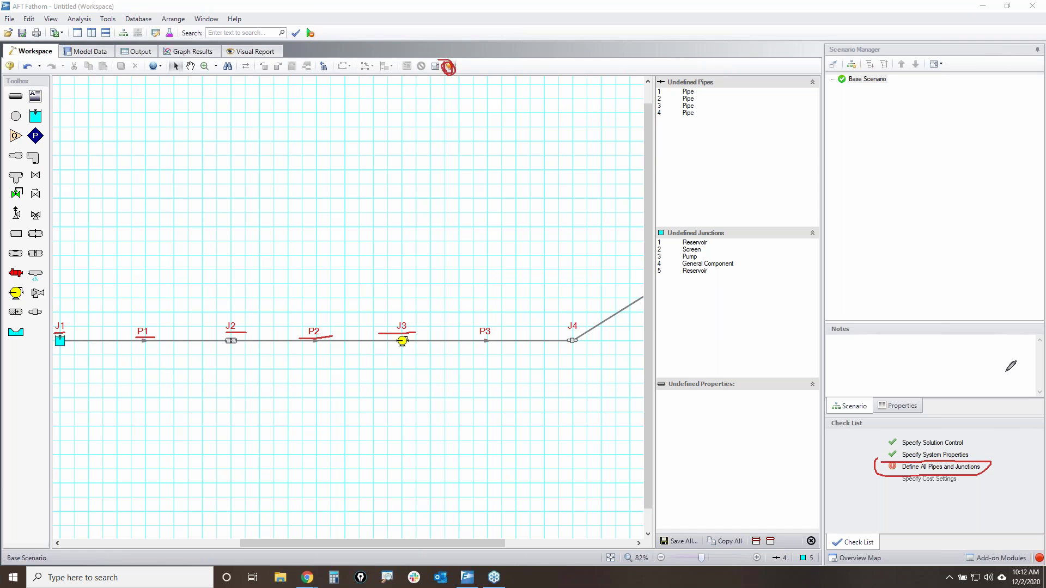
key("Escape")
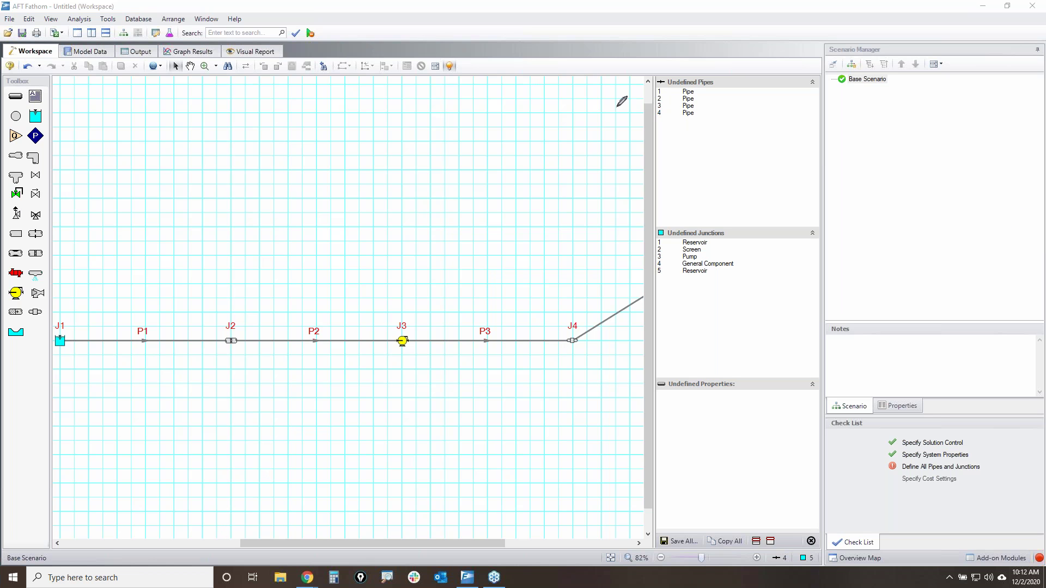
- Annotate further items in the undefined objects panel, then clear the marks
mouse_move(439, 60)
left_mouse_down()
mouse_move(490, 91)
mouse_move(655, 106)
left_mouse_up()
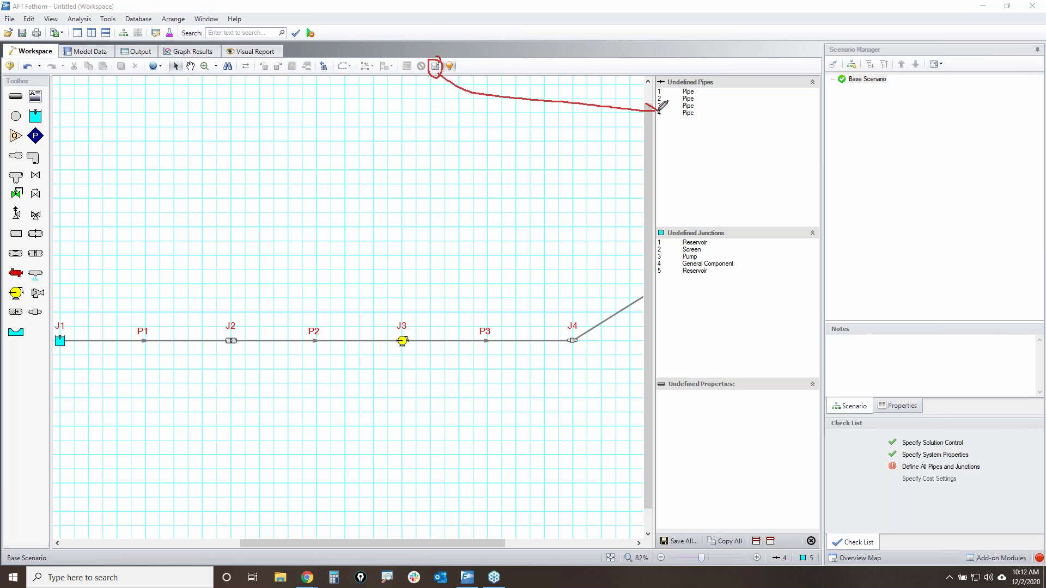
mouse_move(820, 73)
left_mouse_down()
mouse_move(684, 74)
mouse_move(658, 113)
mouse_move(685, 533)
mouse_move(864, 478)
mouse_move(824, 203)
mouse_move(820, 74)
left_mouse_up()
mouse_move(660, 114)
left_mouse_down()
mouse_move(715, 109)
mouse_move(660, 112)
left_mouse_up()
mouse_move(660, 240)
left_mouse_down()
mouse_move(734, 267)
mouse_move(657, 229)
mouse_move(714, 287)
mouse_move(723, 281)
left_mouse_up()
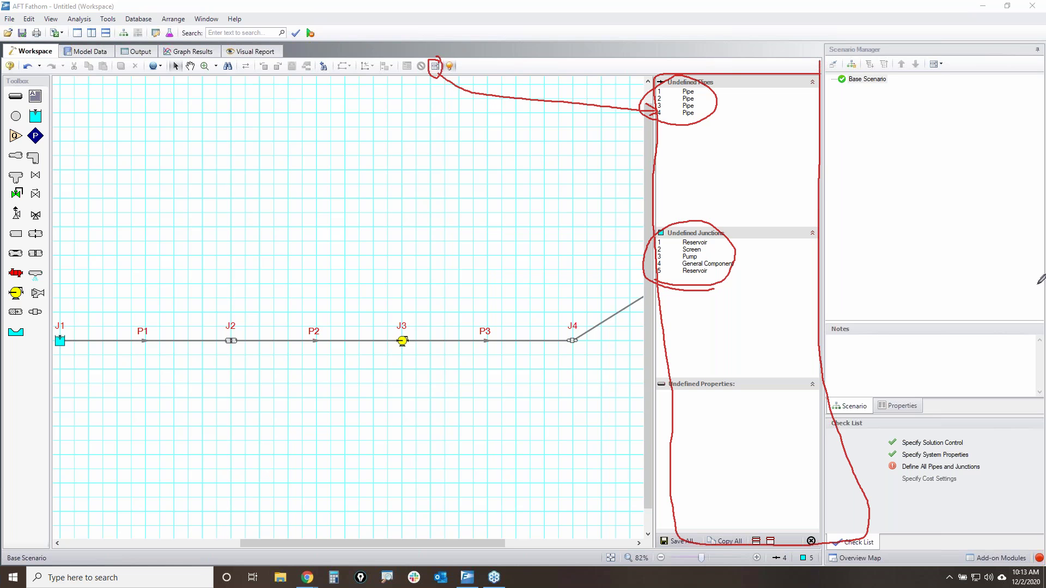
key("Escape")
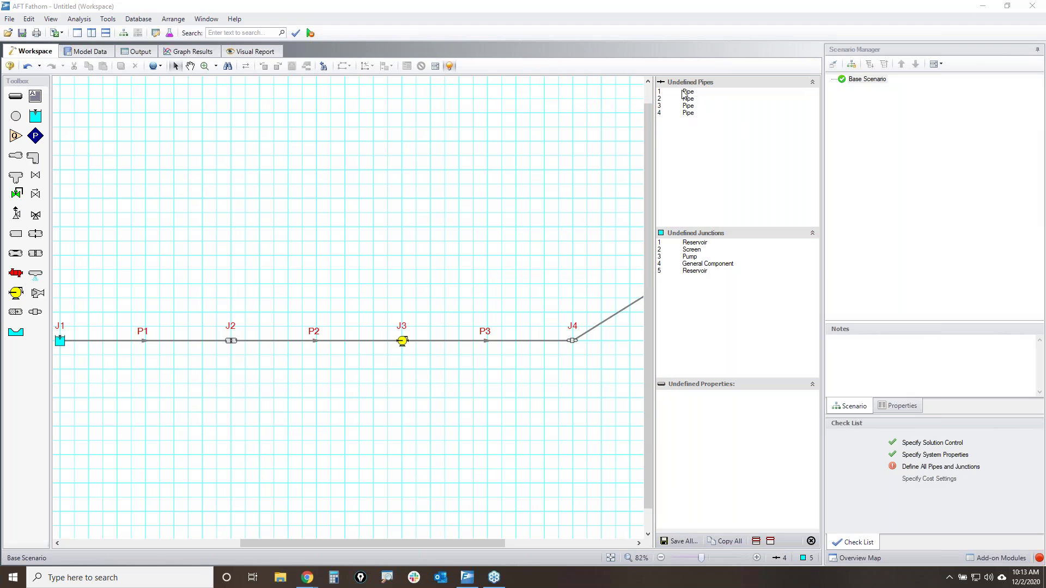
- Jump to Pipe 1 from the Undefined Pipes list to see its missing length, diameter and roughness, then deselect it
left_click(685, 92)
key("ctrl+2")
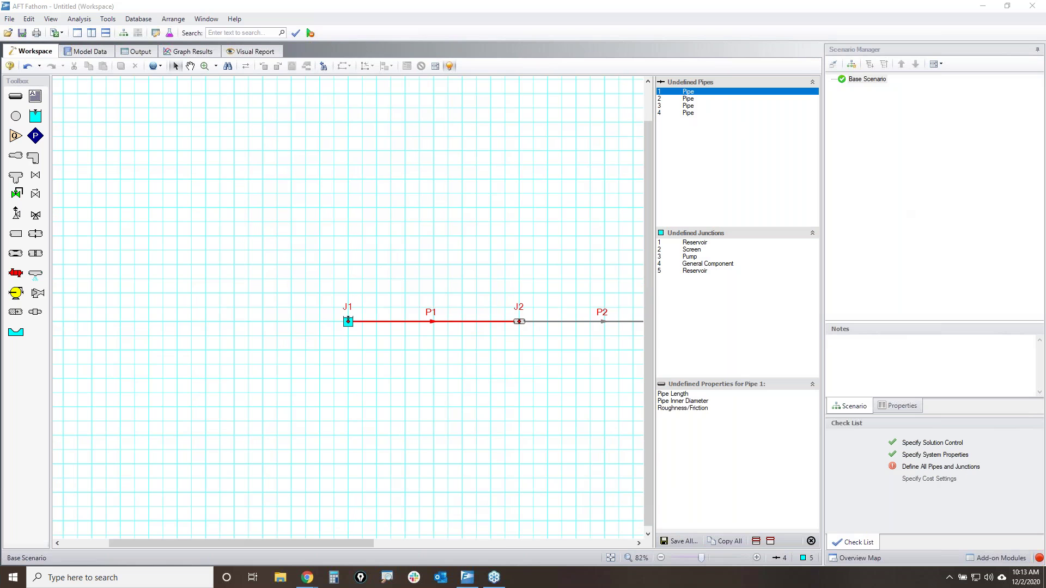
mouse_move(393, 305)
left_mouse_down()
mouse_move(477, 319)
mouse_move(395, 311)
mouse_move(415, 300)
left_mouse_up()
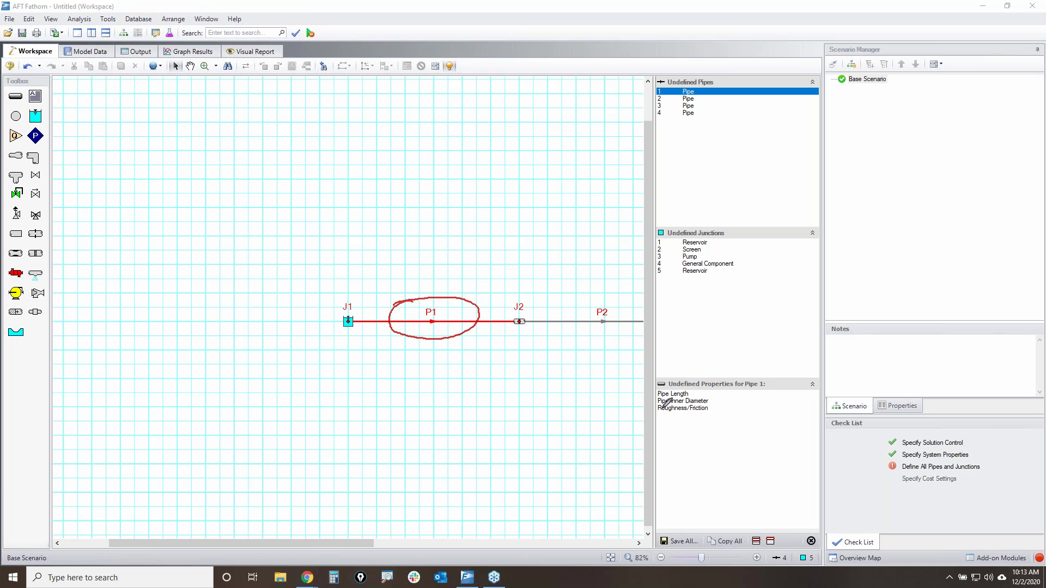
mouse_move(720, 387)
left_mouse_down()
mouse_move(686, 425)
mouse_move(728, 391)
mouse_move(637, 394)
mouse_move(735, 394)
left_mouse_up()
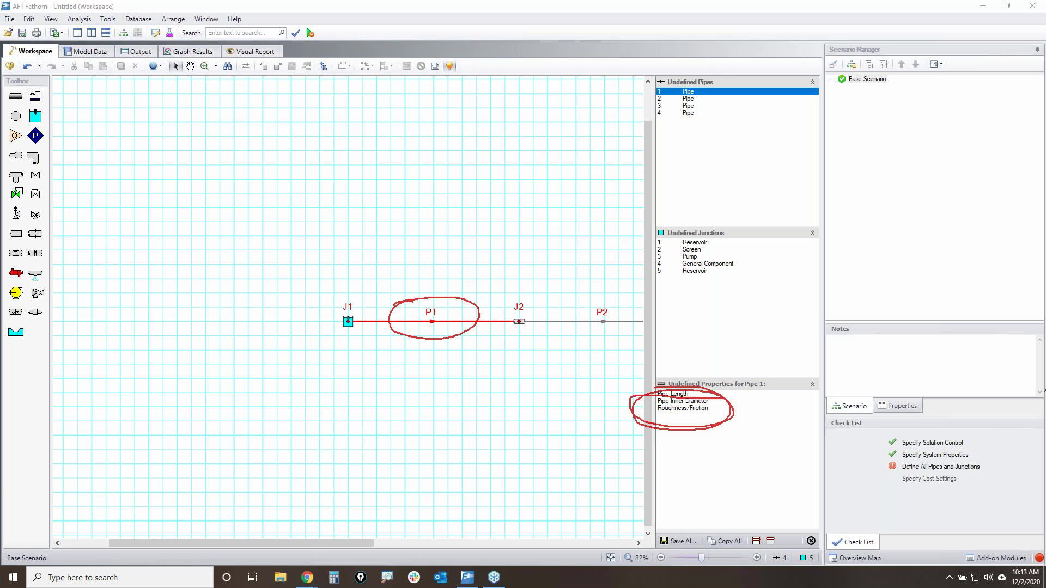
key("Escape")
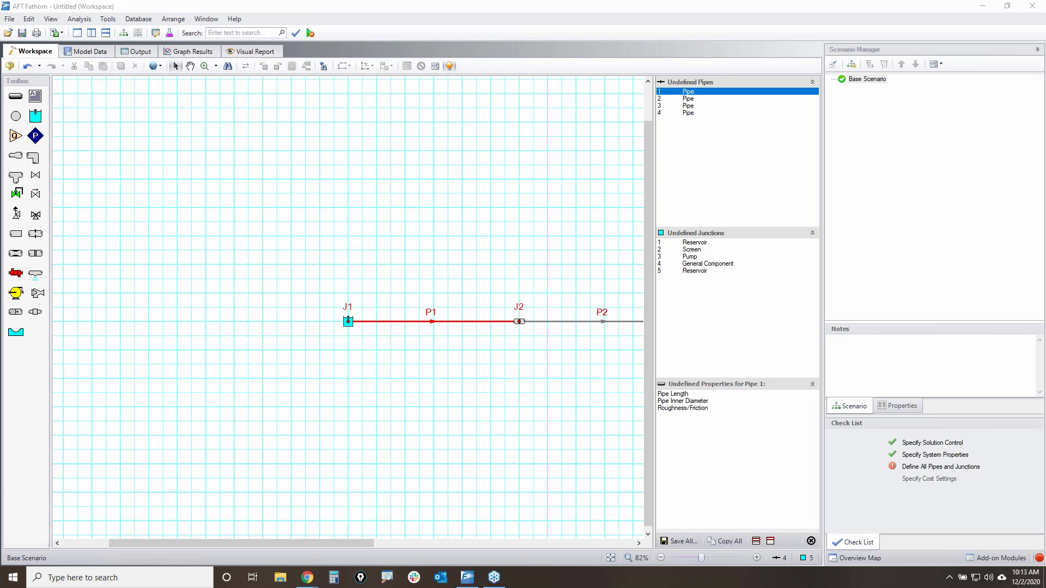
left_click(452, 374)
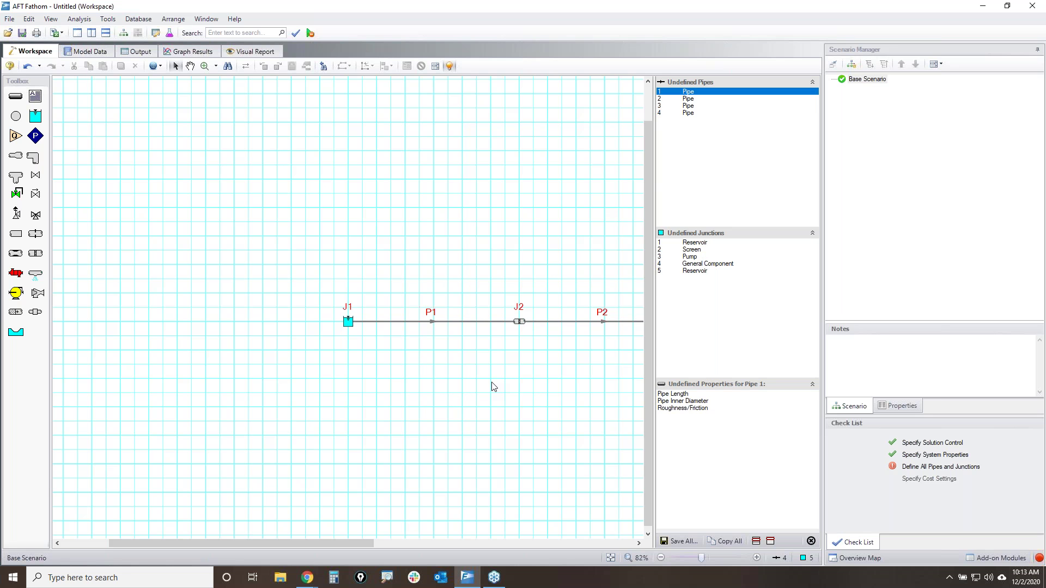
- Open reservoir J1's properties and highlight the zero liquid surface pressure and the pipe depth fields
double_click(349, 324)
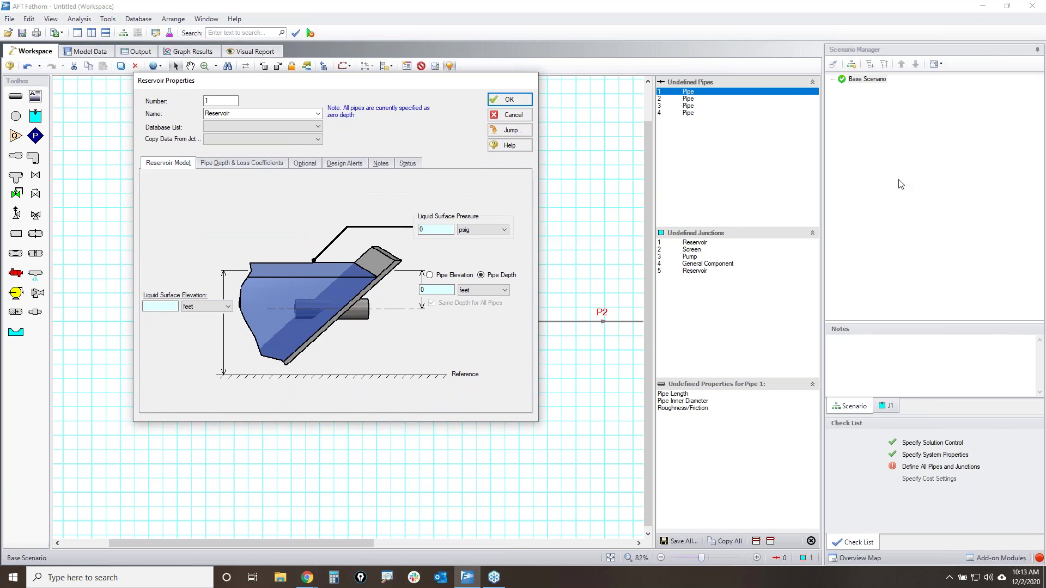
left_click_drag(143, 312, 176, 313)
left_click_drag(417, 238, 457, 244)
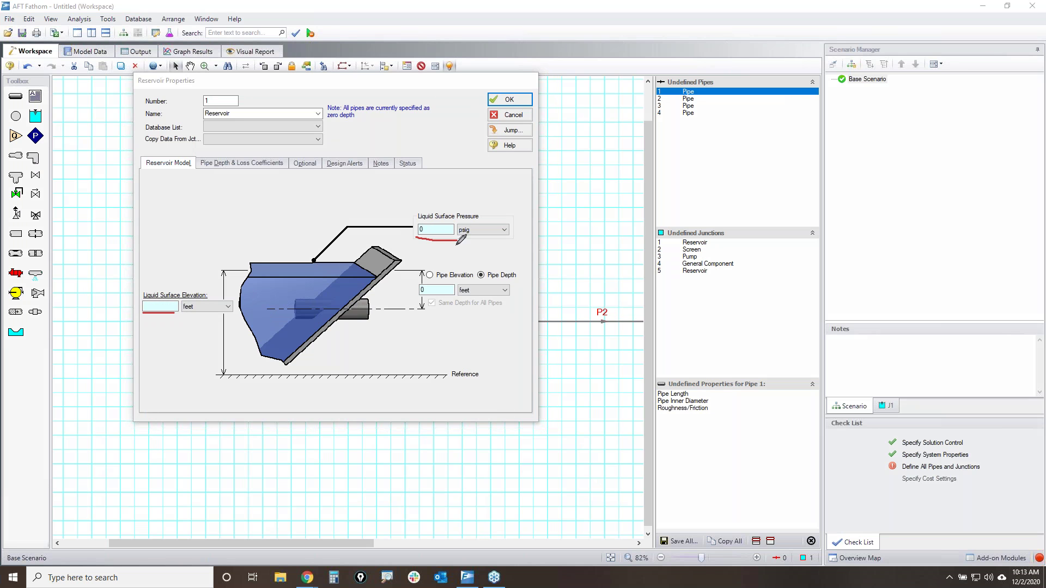
left_click_drag(420, 295, 456, 295)
mouse_move(455, 236)
left_mouse_down()
mouse_move(496, 238)
mouse_move(526, 219)
mouse_move(424, 201)
mouse_move(416, 241)
left_mouse_up()
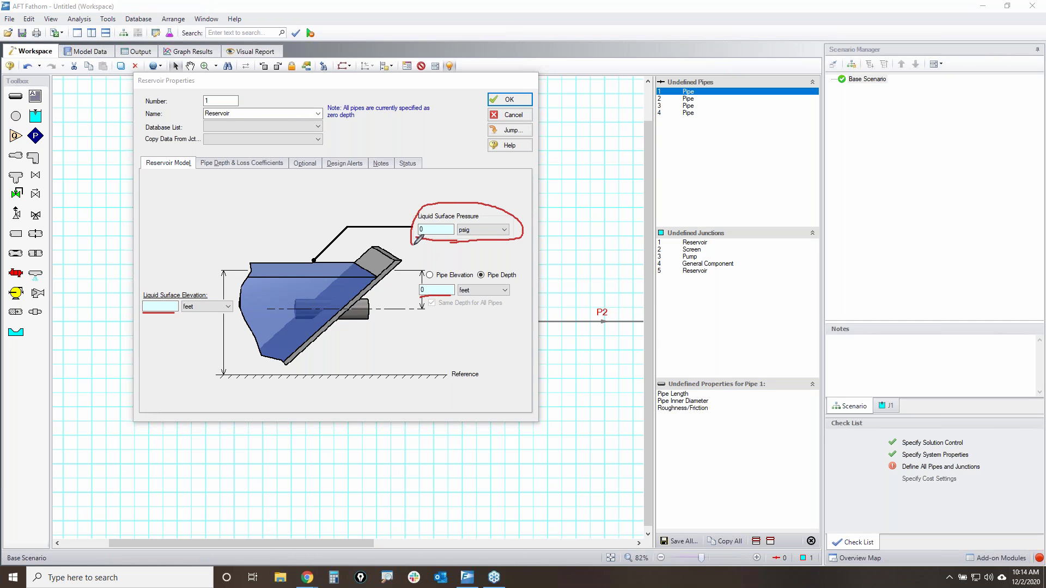
mouse_move(421, 296)
left_mouse_down()
mouse_move(527, 289)
mouse_move(438, 272)
mouse_move(409, 292)
mouse_move(433, 297)
left_mouse_up()
mouse_move(422, 237)
left_mouse_down()
mouse_move(408, 242)
mouse_move(435, 238)
left_mouse_up()
mouse_move(430, 292)
left_mouse_down()
mouse_move(391, 300)
mouse_move(447, 294)
left_mouse_up()
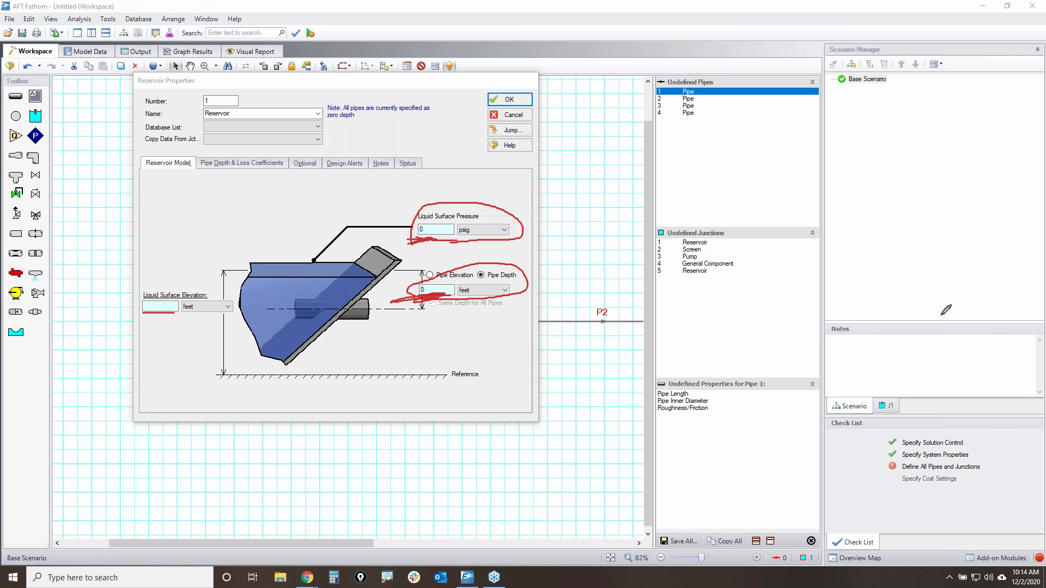
key("Escape")
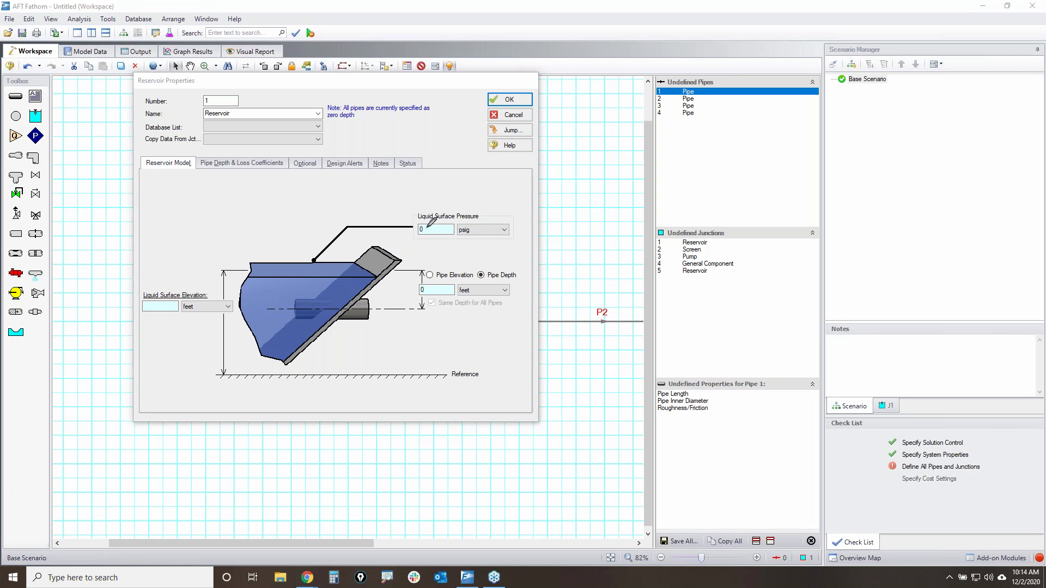
mouse_move(439, 225)
left_mouse_down()
mouse_move(423, 236)
mouse_move(436, 220)
left_mouse_up()
key("Escape")
- Switch the pipe connection to Pipe Elevation and annotate how it relates to the liquid surface
left_click(444, 276)
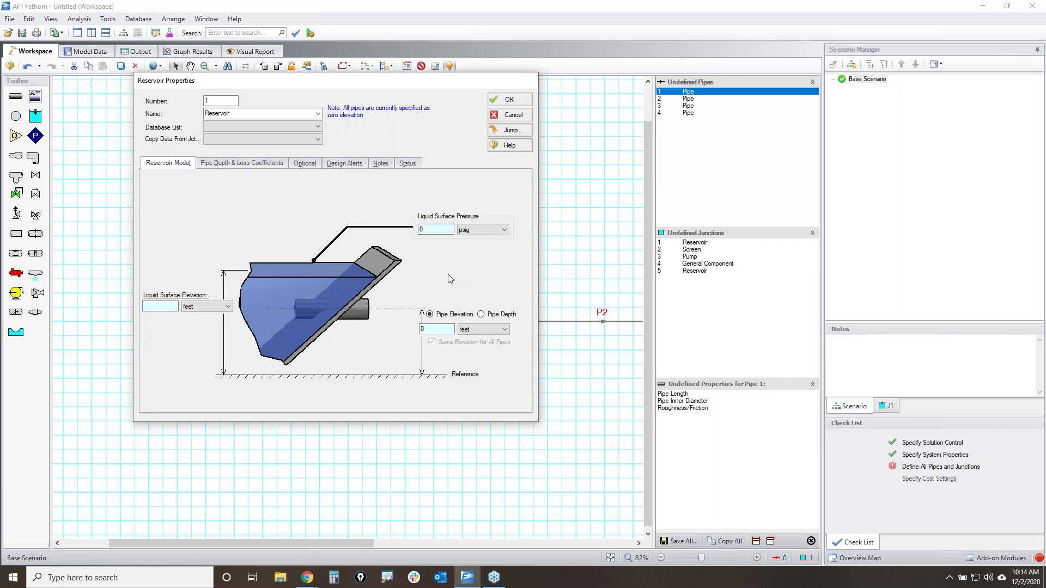
left_click(1037, 236)
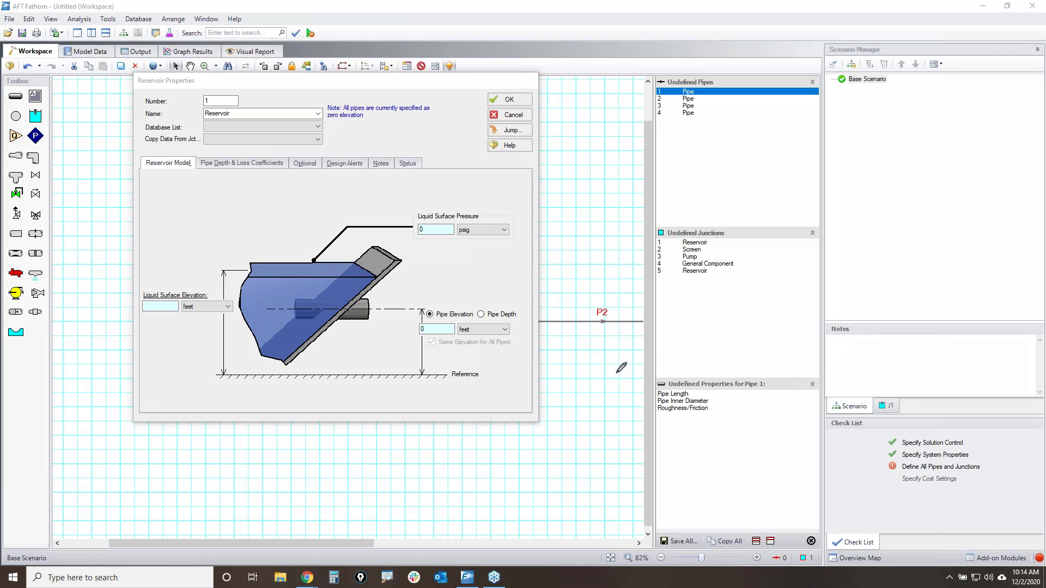
mouse_move(251, 265)
left_mouse_down()
mouse_move(321, 260)
mouse_move(230, 268)
mouse_move(248, 262)
left_mouse_up()
mouse_move(145, 291)
left_mouse_down()
mouse_move(173, 319)
mouse_move(172, 288)
left_mouse_up()
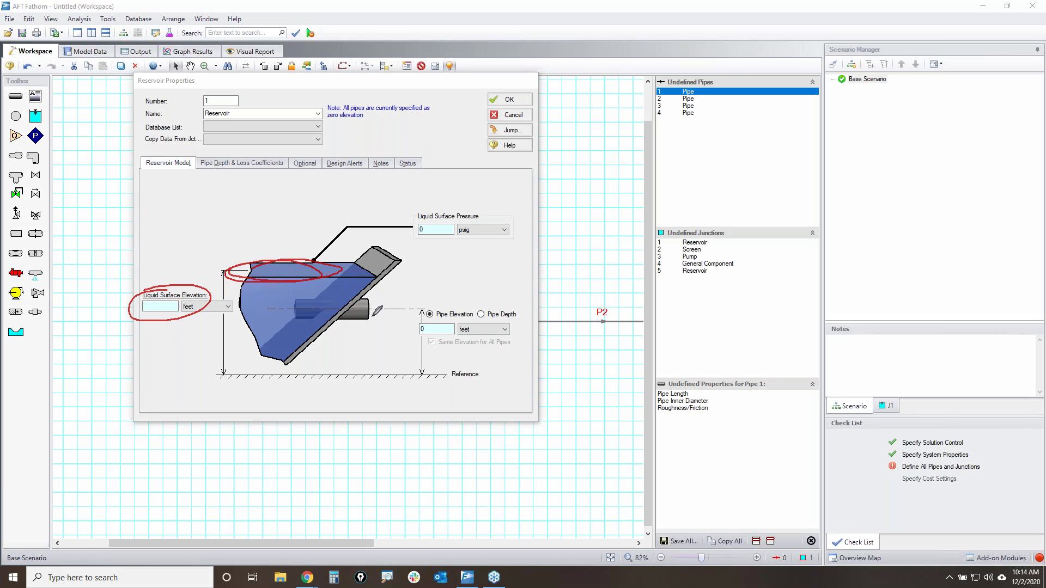
mouse_move(348, 302)
left_mouse_down()
mouse_move(369, 321)
mouse_move(353, 303)
mouse_move(376, 320)
mouse_move(452, 323)
mouse_move(478, 310)
mouse_move(415, 307)
left_mouse_up()
left_click_drag(521, 293, 485, 336)
left_click_drag(487, 288, 510, 333)
left_click_drag(444, 298, 509, 262)
mouse_move(435, 289)
left_mouse_down()
mouse_move(437, 301)
mouse_move(454, 292)
left_mouse_up()
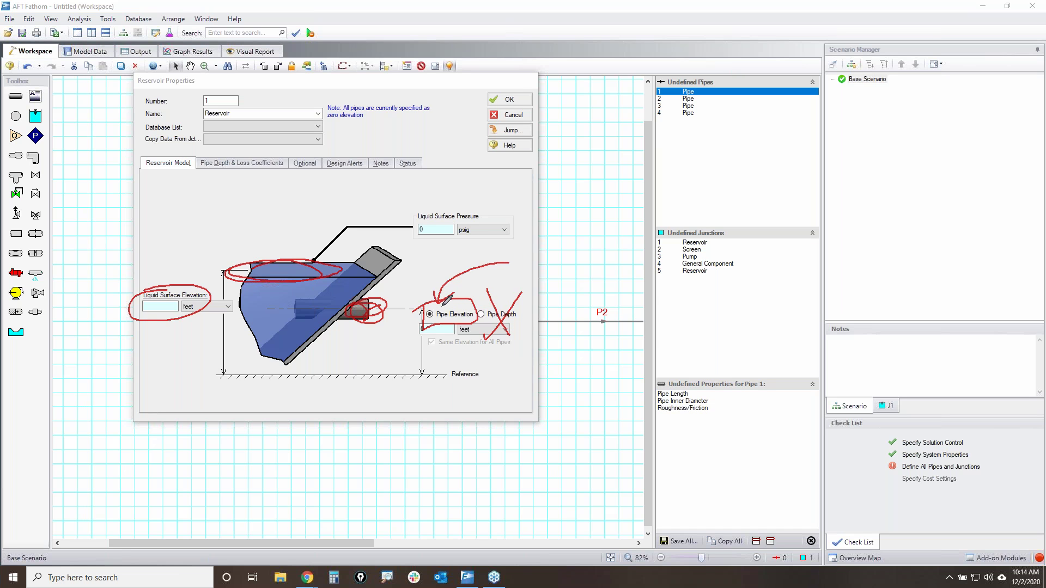
left_click_drag(381, 303, 359, 314)
key("Escape")
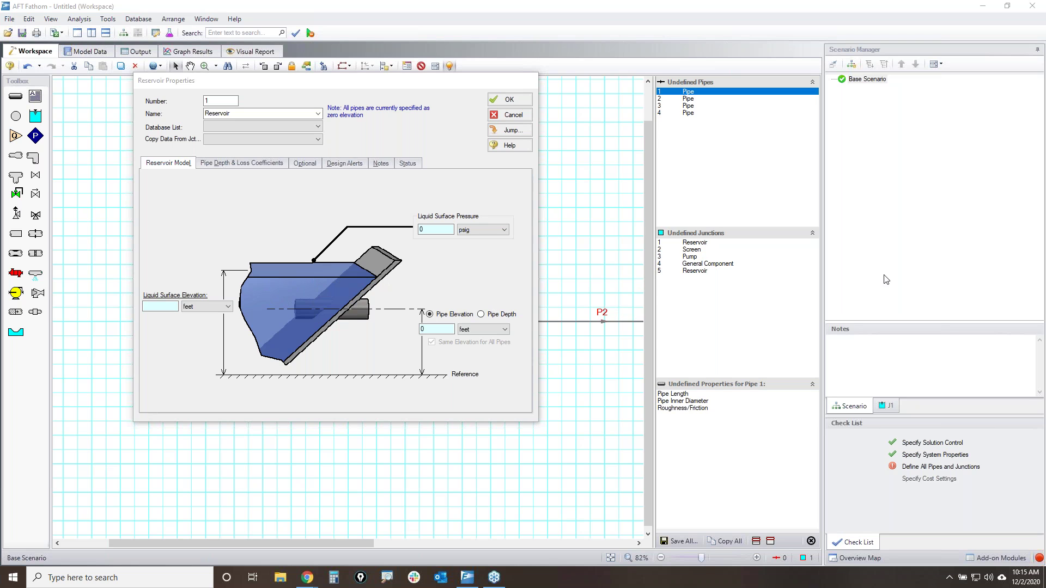
- Sketch the link between liquid surface and pipe elevation, then cancel the Reservoir Properties dialog
left_click_drag(365, 304, 373, 306)
mouse_move(249, 266)
left_mouse_down()
mouse_move(358, 265)
mouse_move(271, 251)
mouse_move(224, 262)
mouse_move(256, 254)
left_mouse_up()
left_click_drag(420, 217, 417, 312)
mouse_move(401, 234)
left_mouse_down()
mouse_move(436, 209)
mouse_move(421, 312)
left_mouse_up()
left_click_drag(478, 224, 376, 303)
left_click_drag(422, 236, 455, 305)
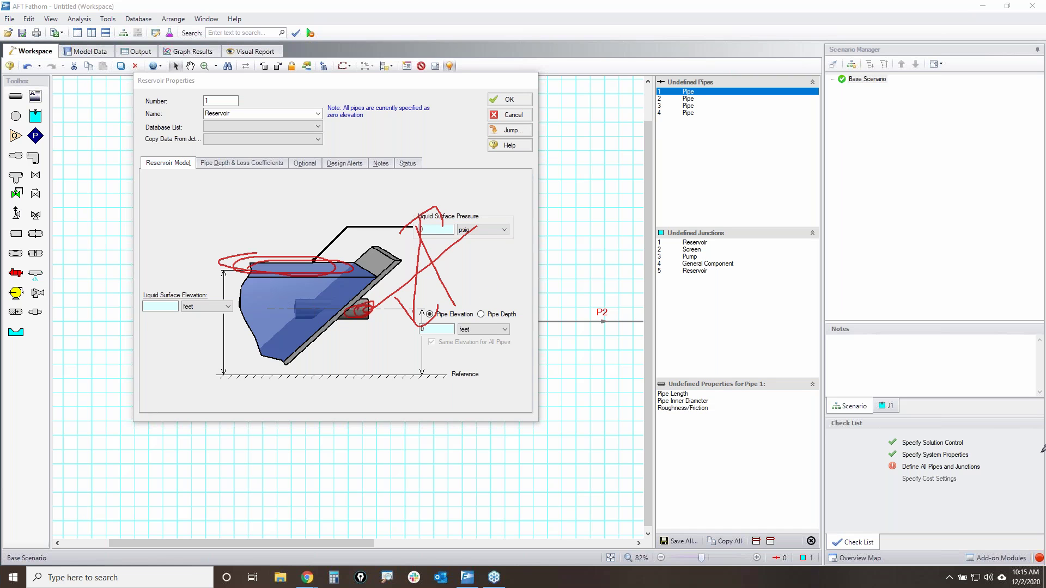
key("Escape")
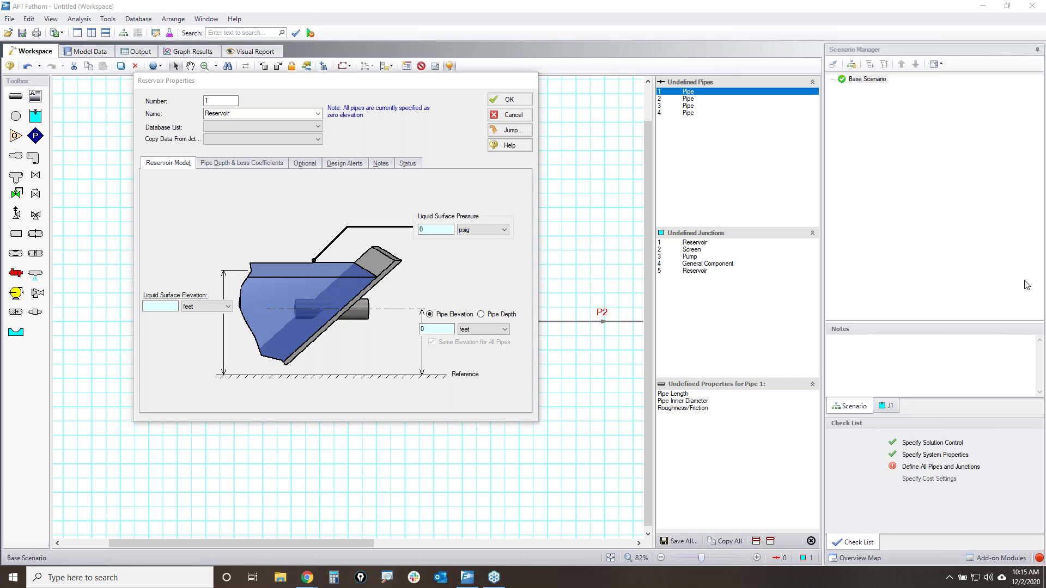
left_click(522, 115)
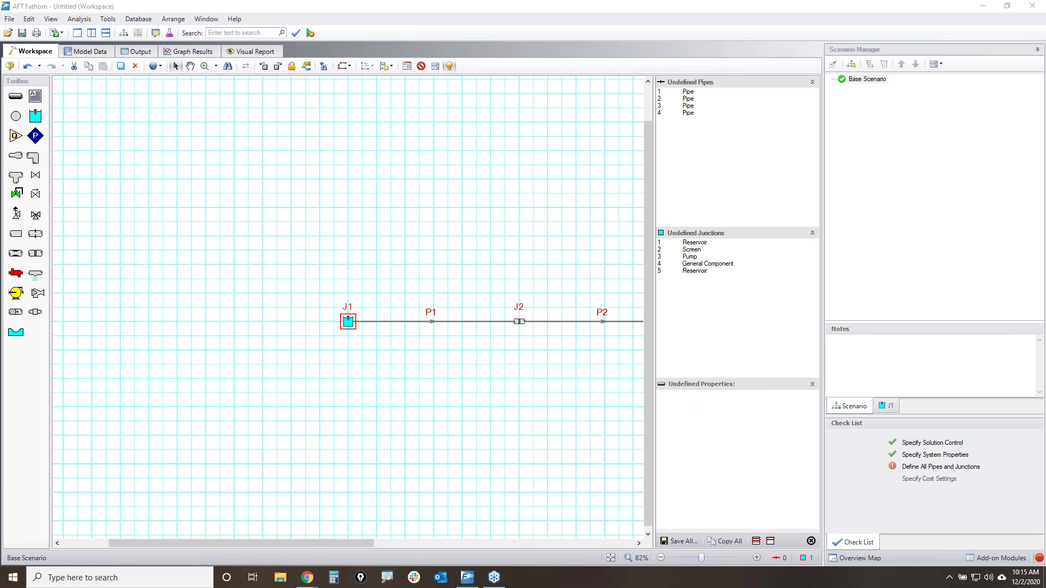
- Tick XTS (Extended Time Simulation) in Add-on Modules and confirm its activation
mouse_move(960, 553)
left_mouse_down()
mouse_move(1033, 548)
mouse_move(1019, 566)
mouse_move(978, 566)
mouse_move(962, 546)
mouse_move(1002, 547)
left_mouse_up()
left_click(999, 557)
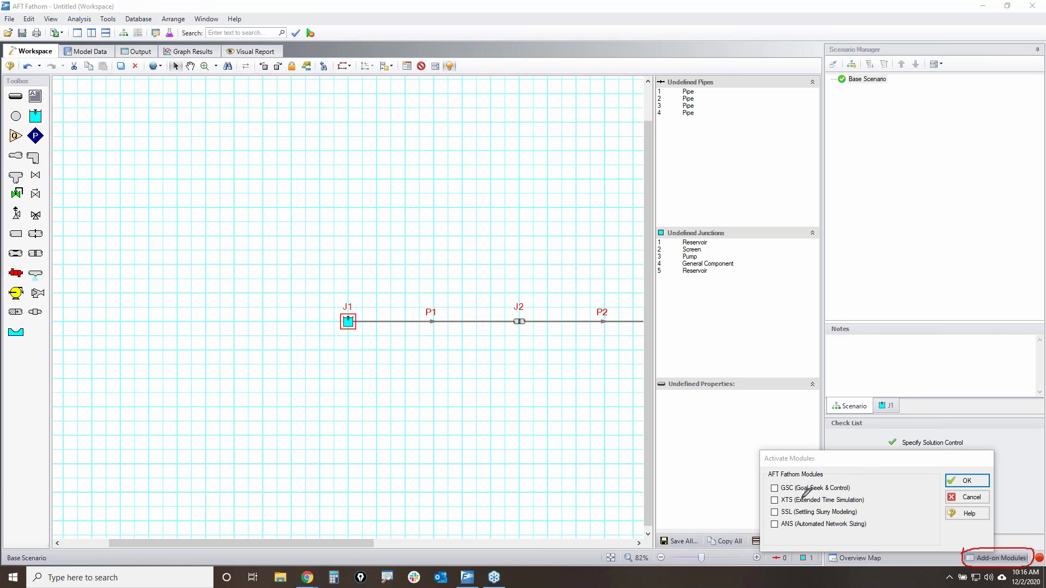
mouse_move(769, 497)
left_mouse_down()
mouse_move(871, 487)
mouse_move(825, 506)
mouse_move(776, 505)
mouse_move(765, 493)
left_mouse_up()
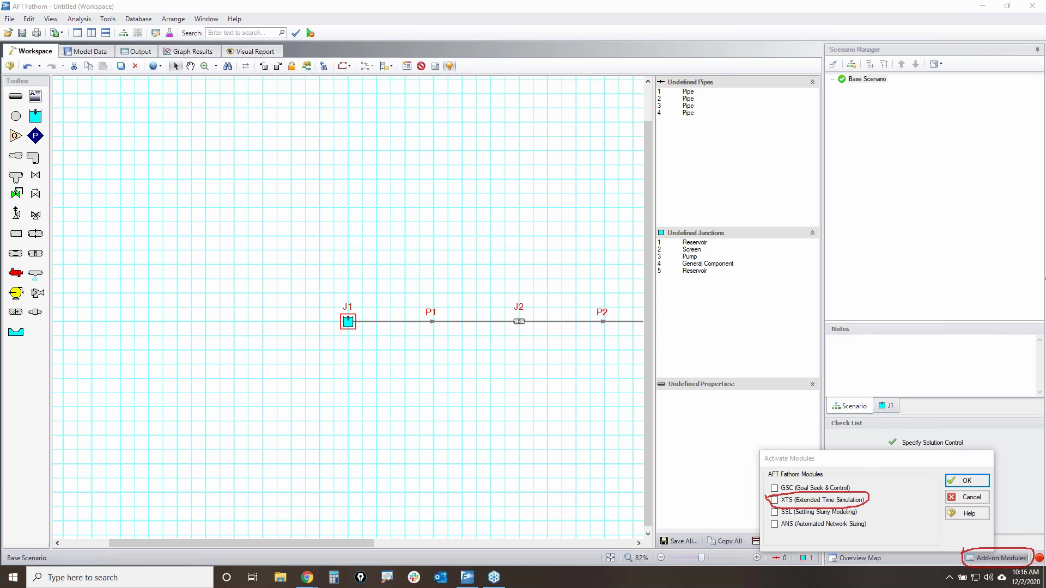
left_click(774, 500)
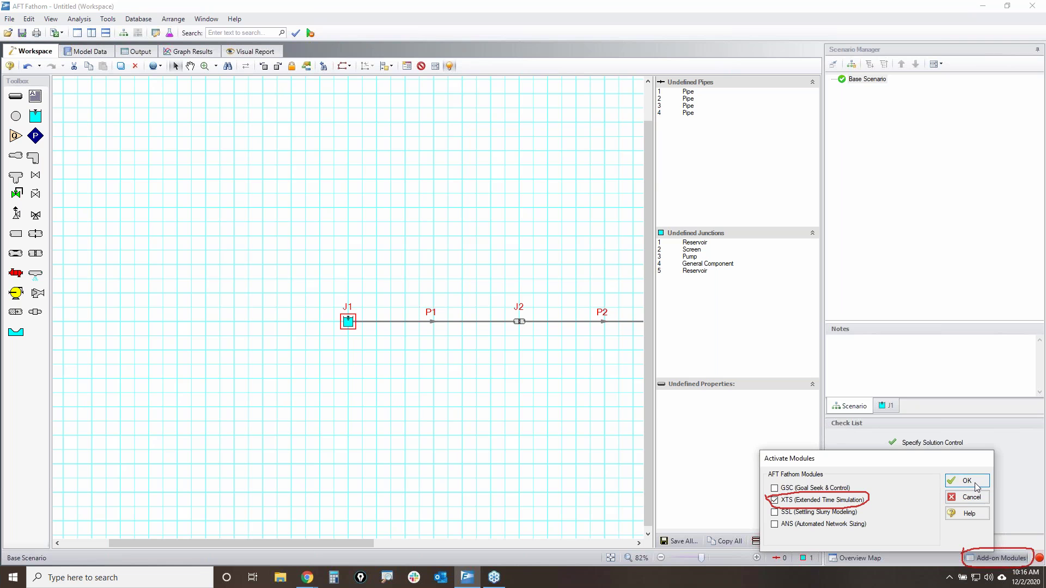
key("Return")
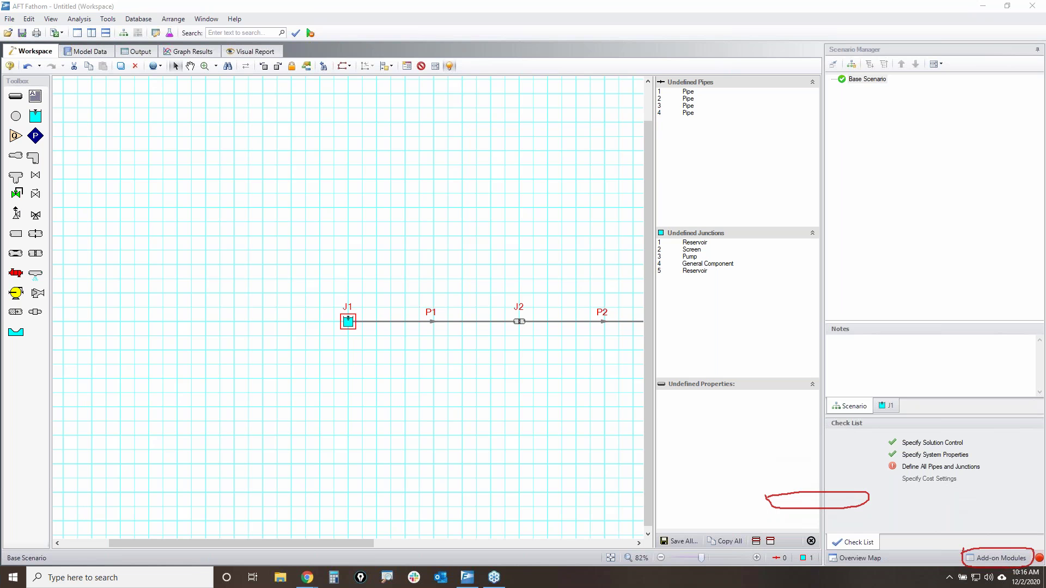
left_click(351, 324)
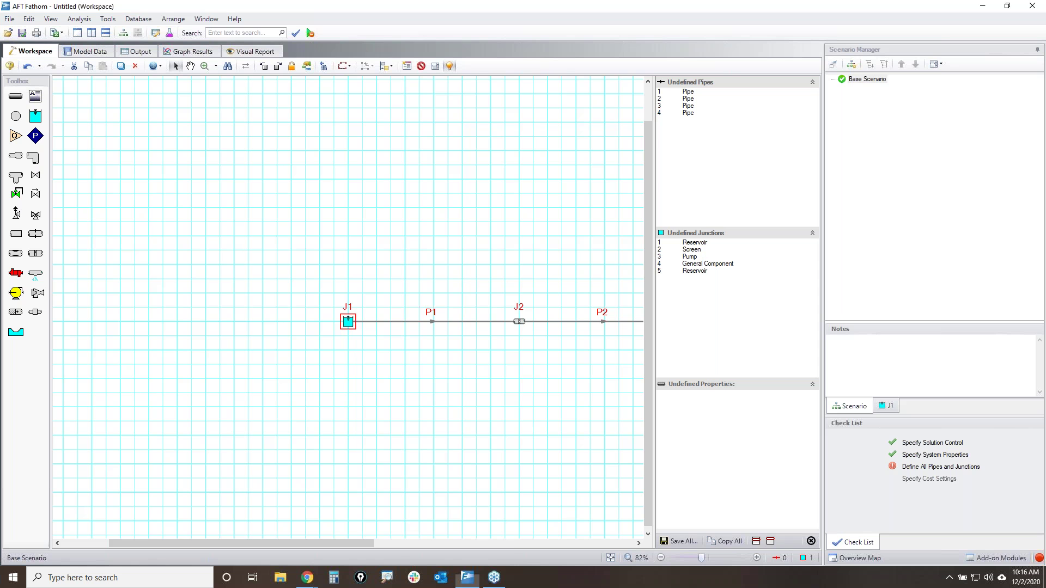
- Try the Finite Open Tank model on J1, then revert to Infinite Reservoir and cancel without saving
double_click(353, 326)
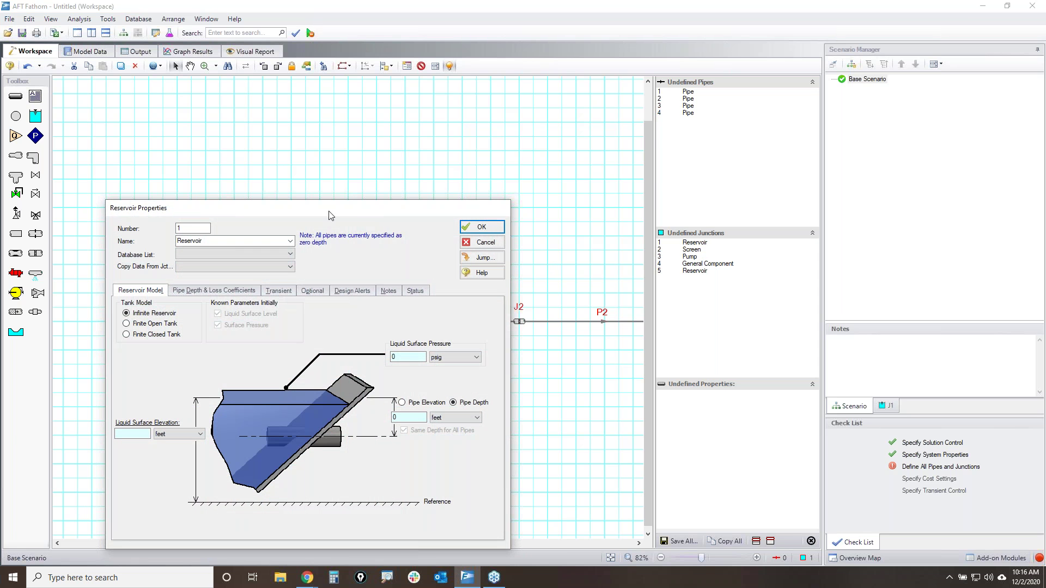
left_click_drag(330, 215, 440, 150)
key("ctrl+shift+1")
mouse_move(231, 254)
left_mouse_down()
mouse_move(293, 253)
mouse_move(231, 269)
mouse_move(243, 254)
left_mouse_up()
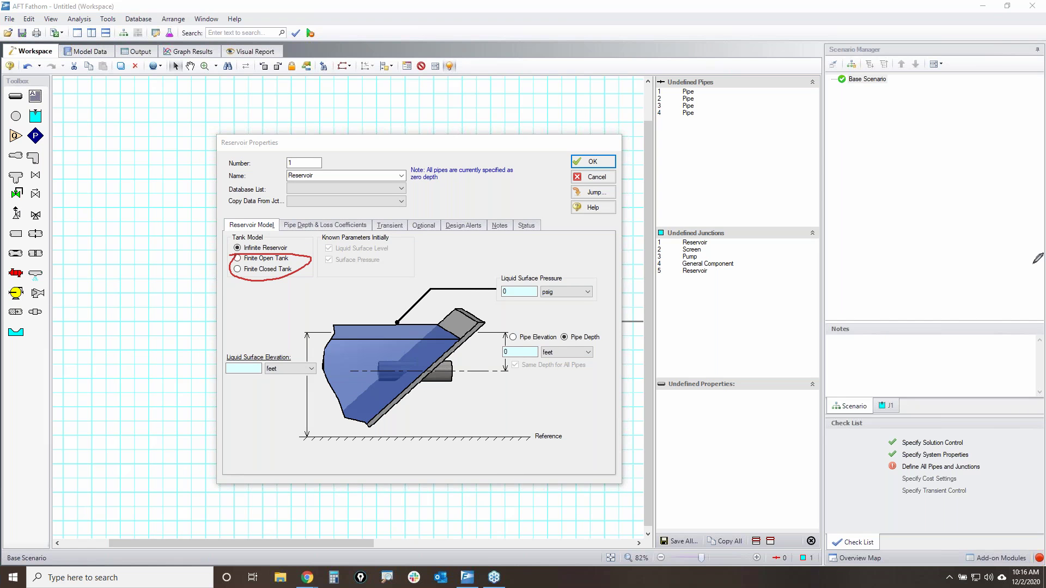
left_click(276, 261)
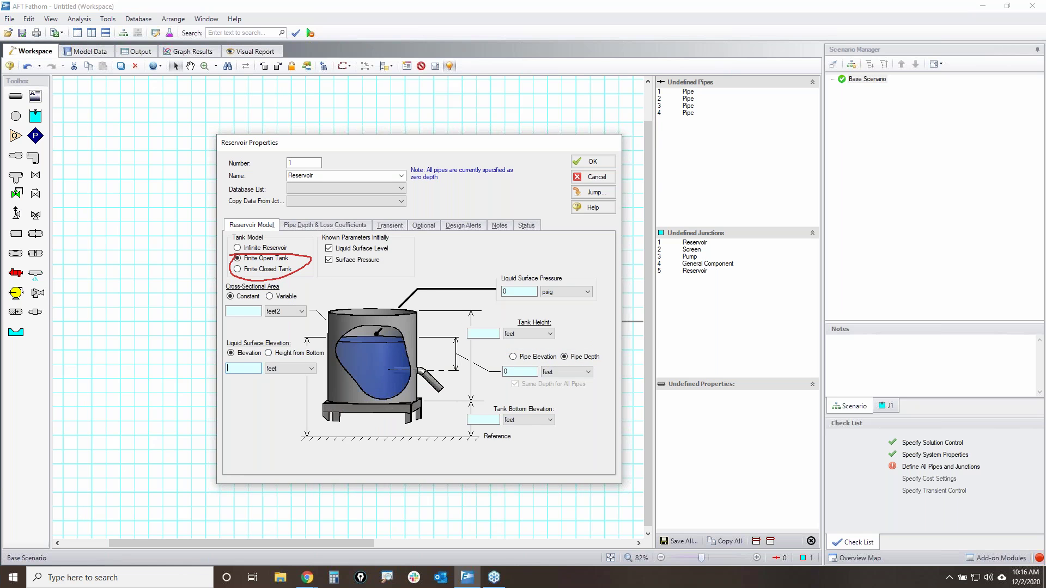
mouse_move(209, 304)
left_mouse_down()
mouse_move(313, 297)
mouse_move(266, 306)
mouse_move(288, 314)
left_mouse_up()
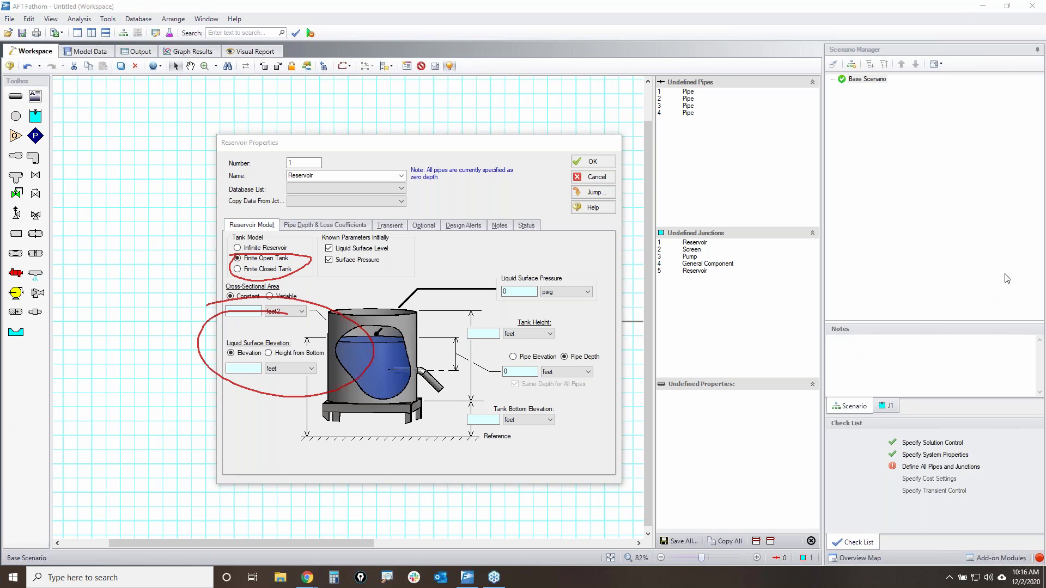
key("e")
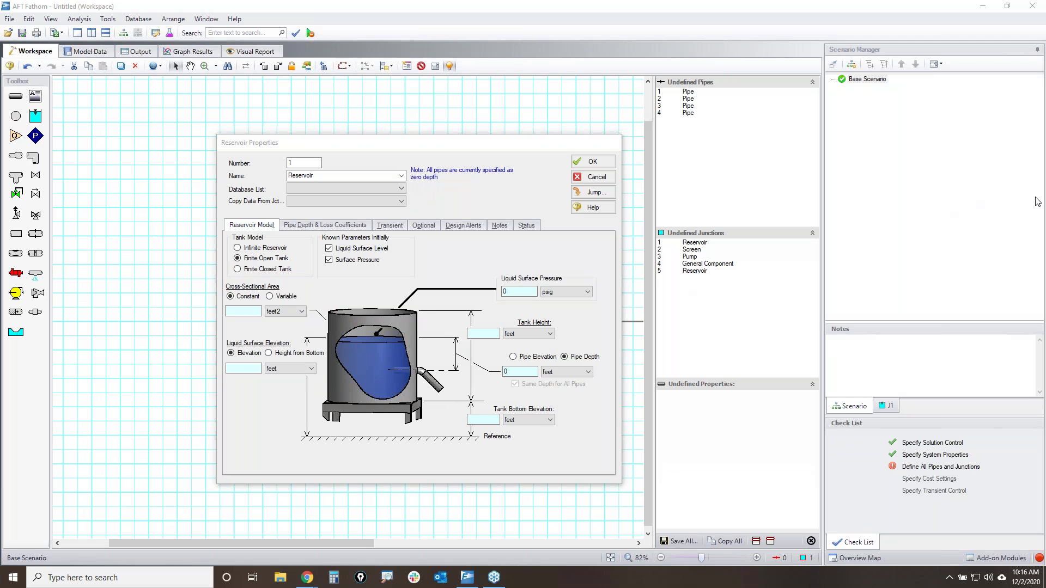
left_click_drag(338, 328, 412, 333)
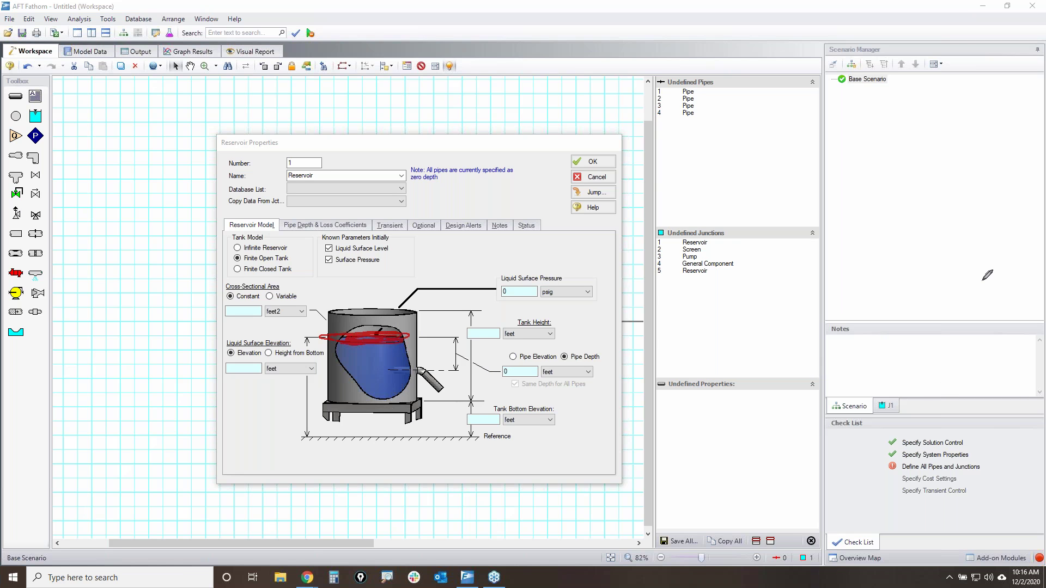
key("Escape")
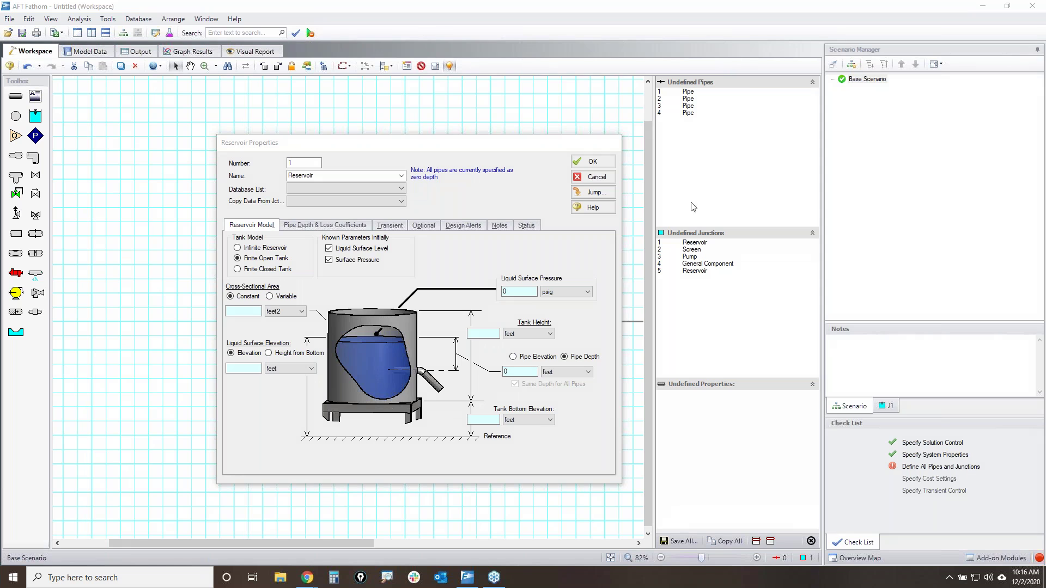
left_click(246, 250)
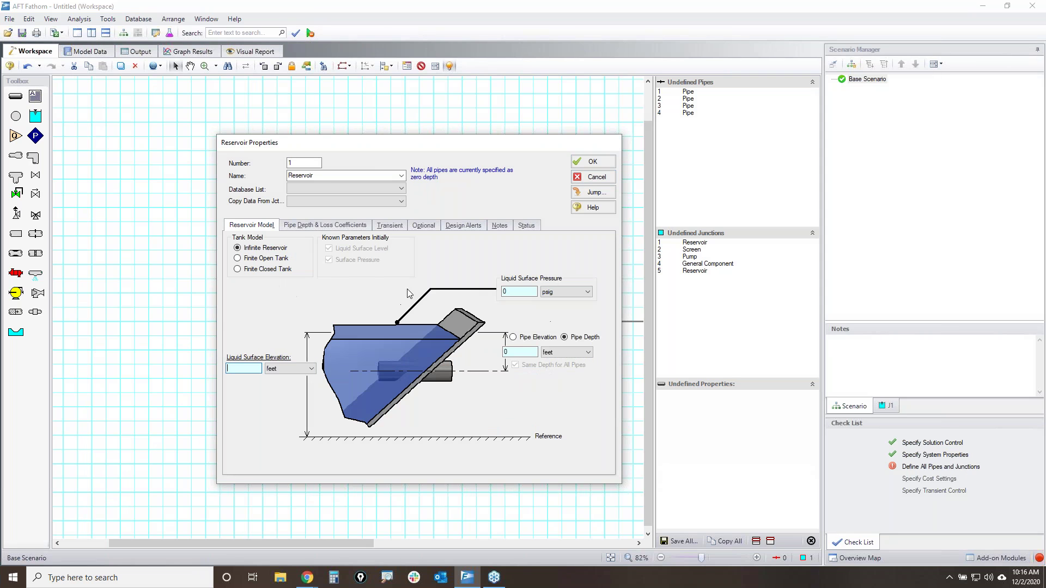
left_click(579, 178)
- Uncheck XTS in Add-on Modules and accept the deactivation warning
left_click(1000, 558)
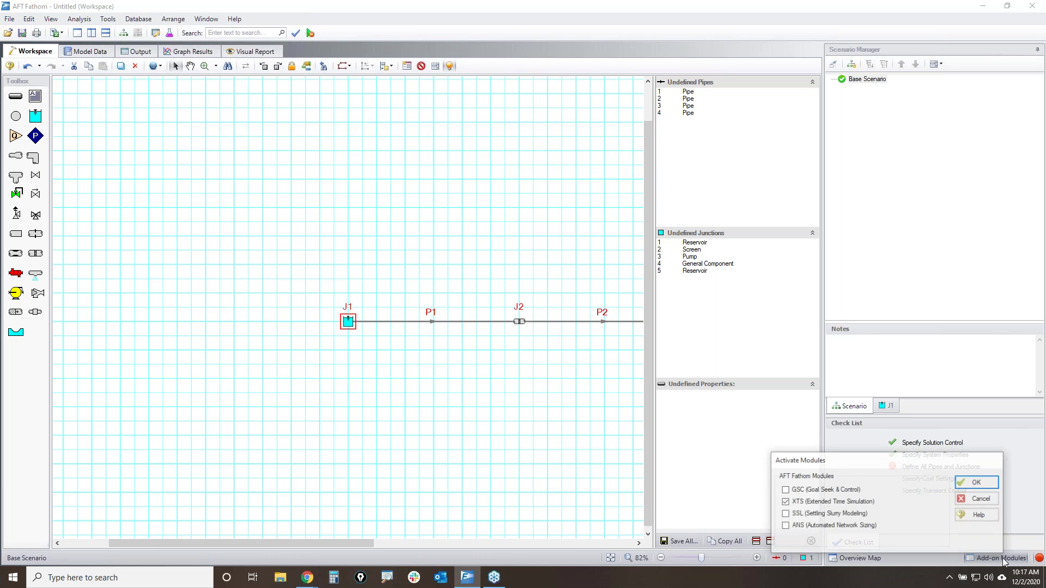
left_click(985, 483)
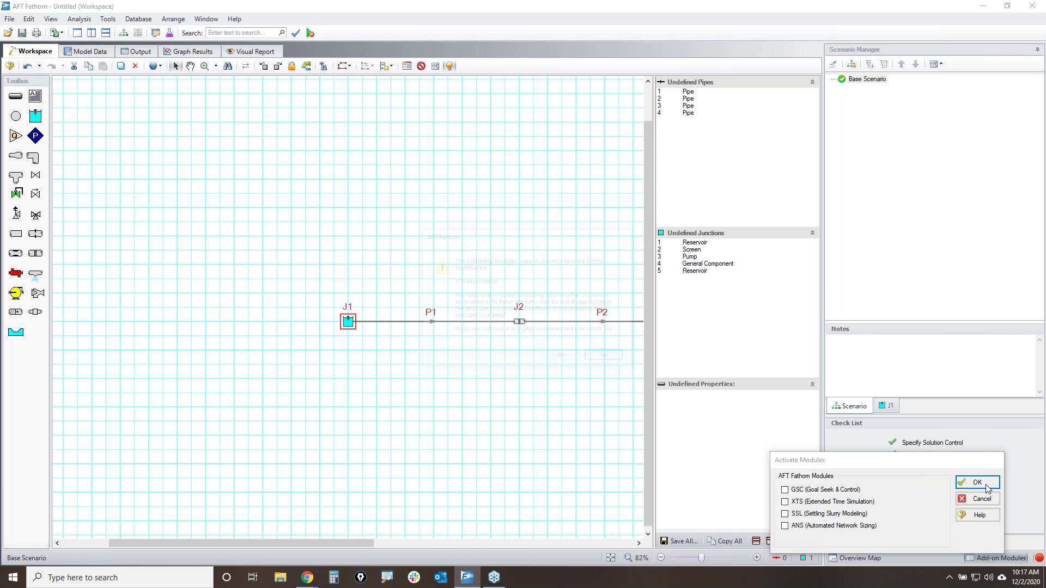
left_click(563, 358)
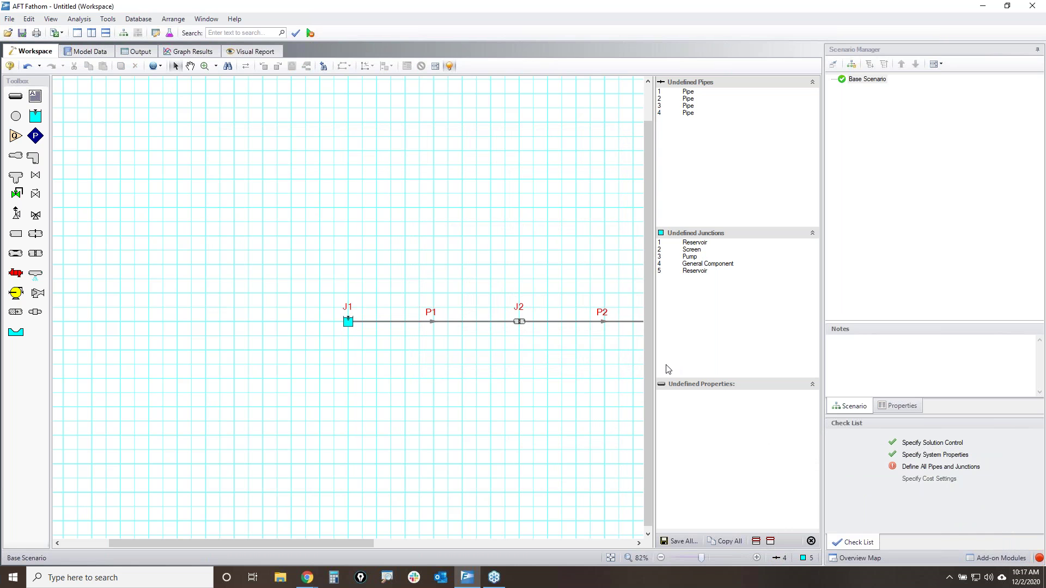
- Go to Learning Center > Webinars > Webinar Library on the AFT site and submit the pre-filled access form
mouse_move(308, 580)
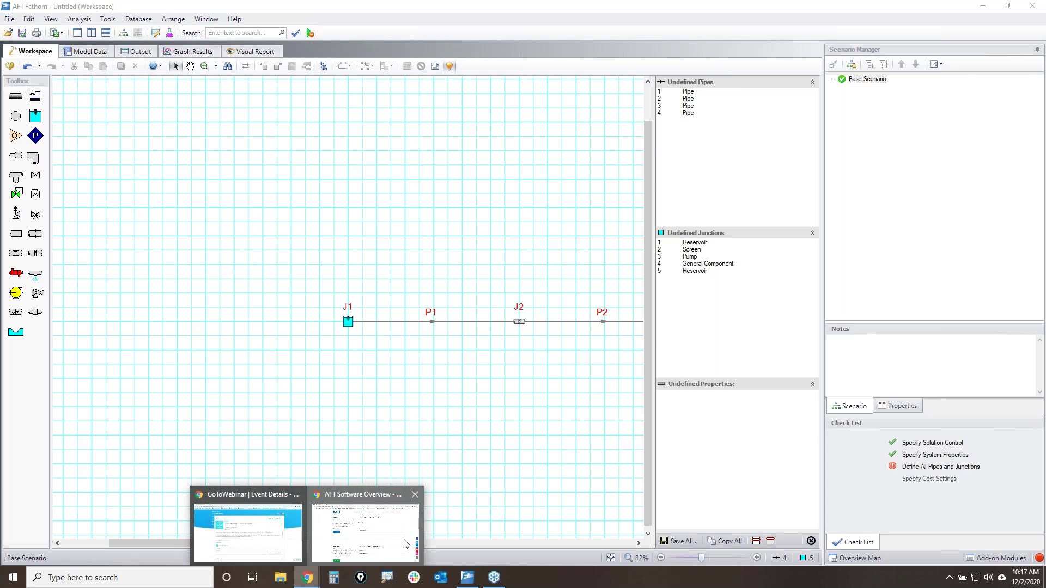
left_click(393, 548)
mouse_move(682, 87)
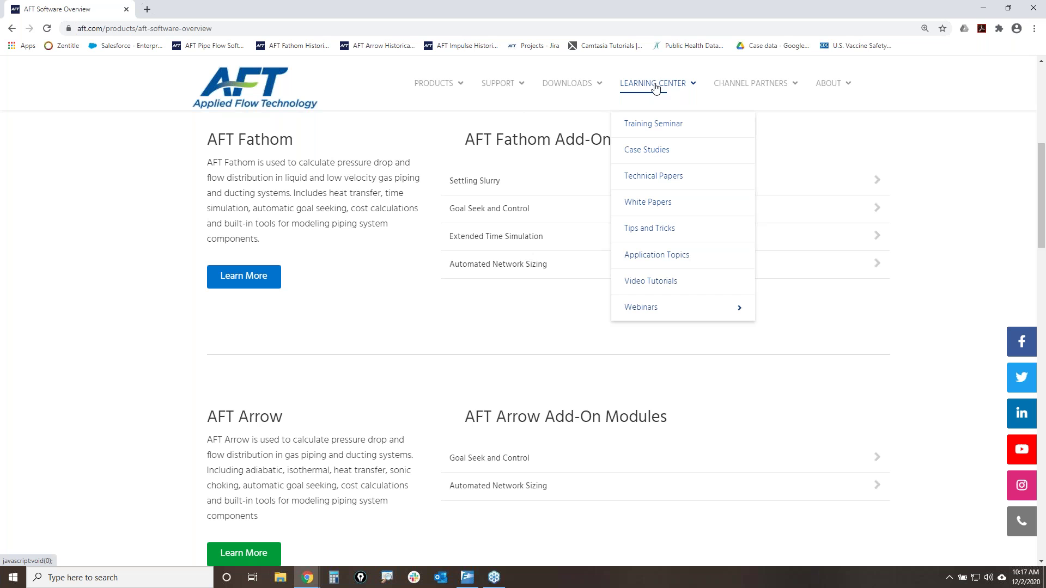
mouse_move(650, 310)
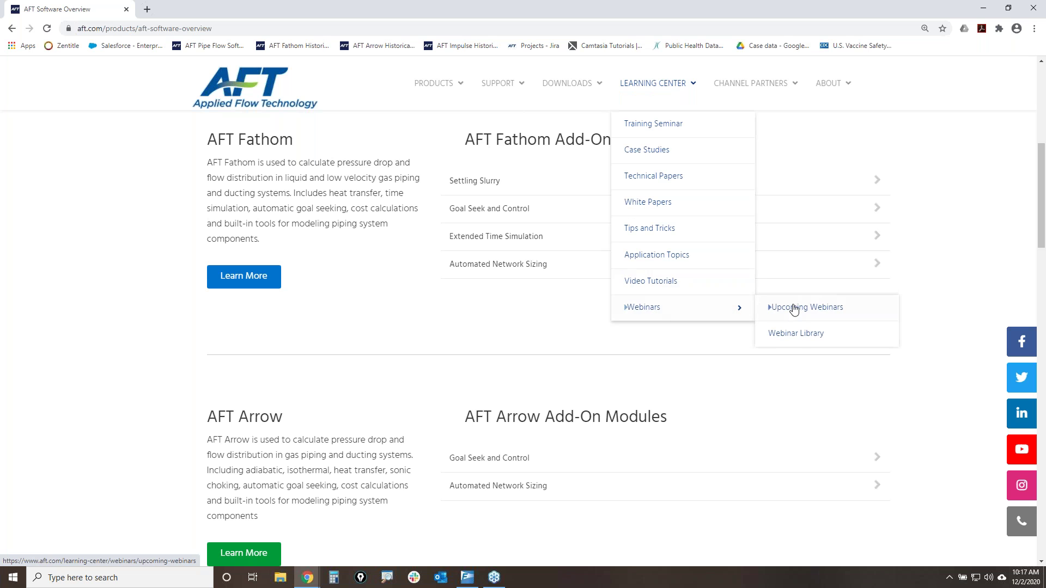
left_click(787, 334)
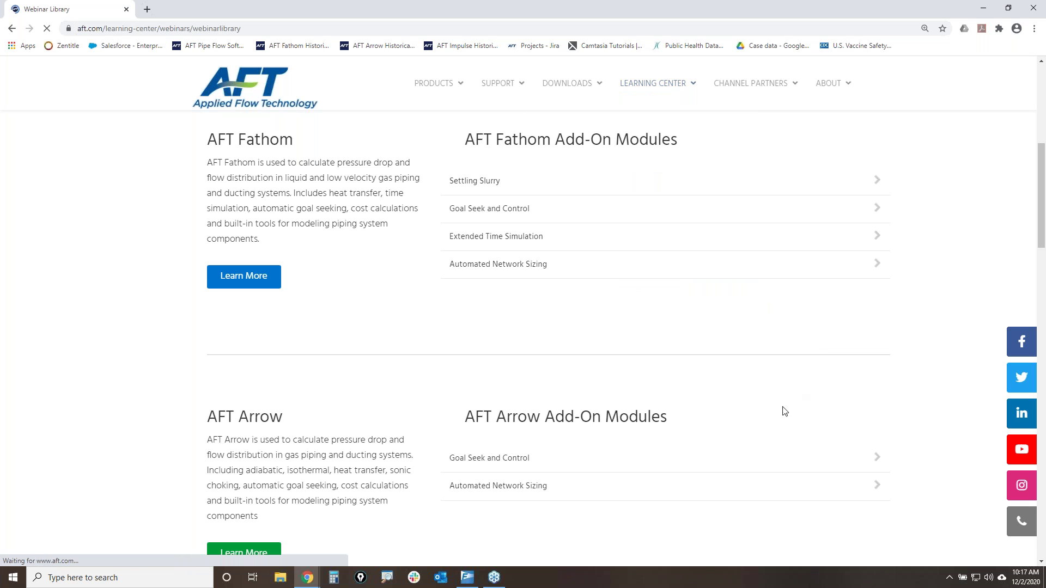
scroll(769, 415, "down", 5)
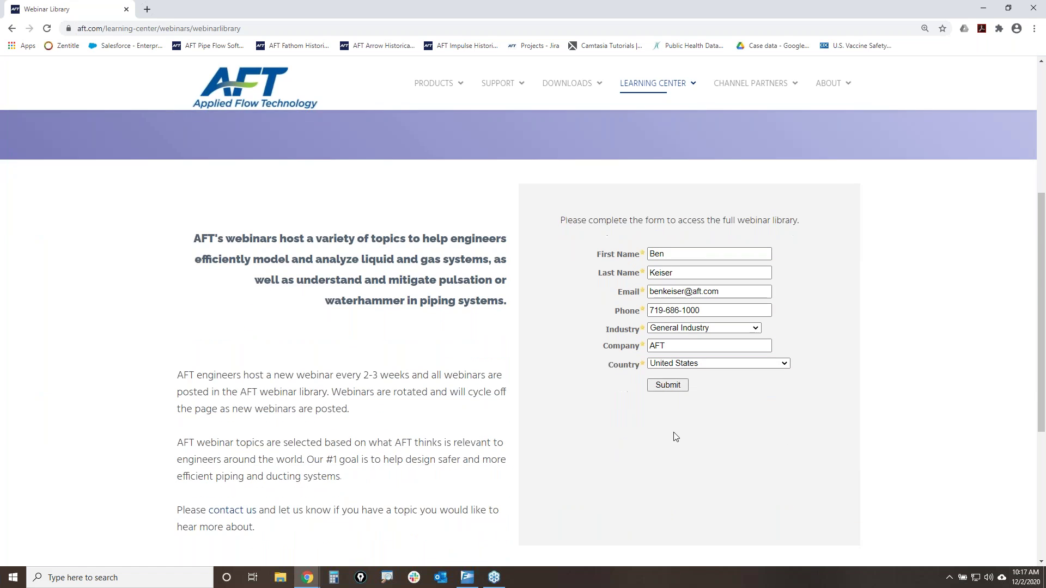
left_click(660, 387)
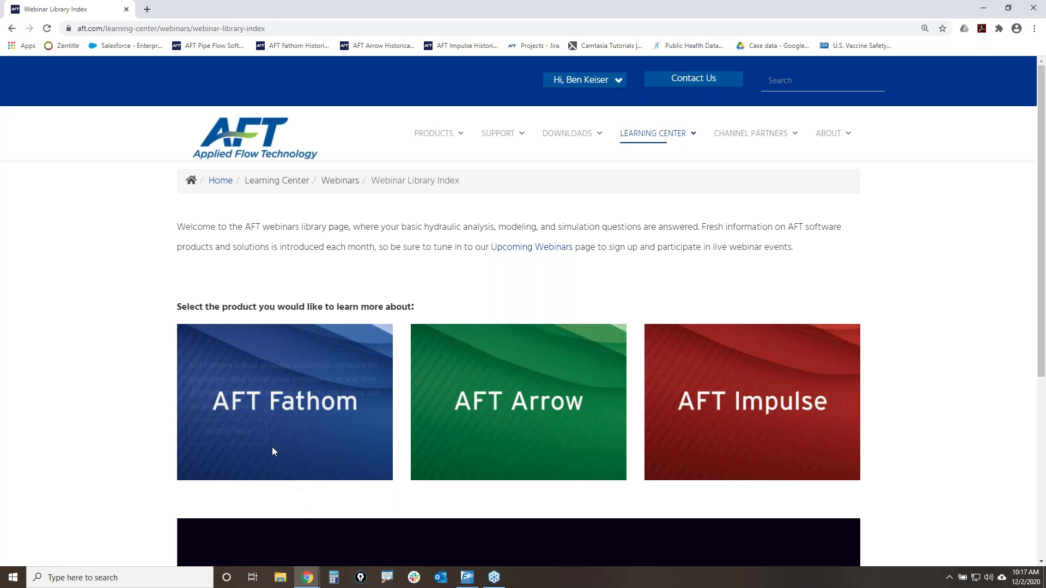
- Open the AFT Fathom webinars, highlight “What Does 'Transient' Analysis Mean”, then return to the library index
left_click(227, 425)
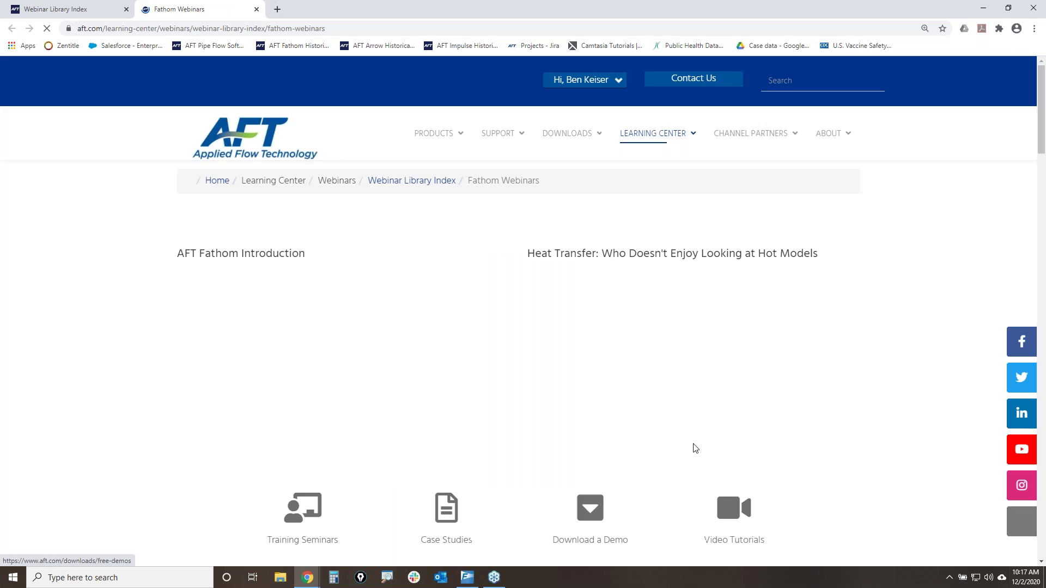
scroll(747, 424, "down", 2)
scroll(751, 424, "down", 20)
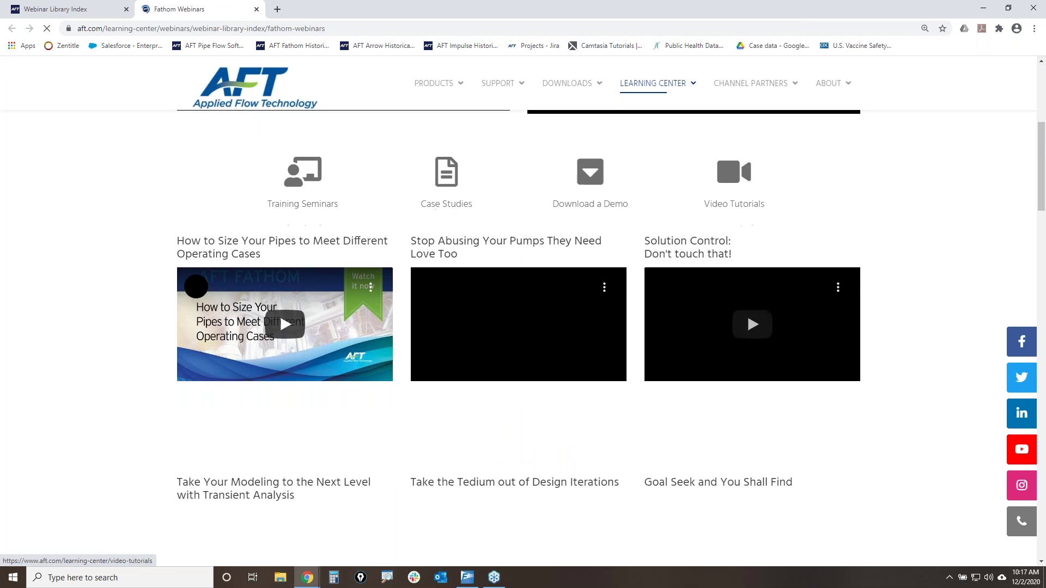
scroll(761, 424, "down", 13)
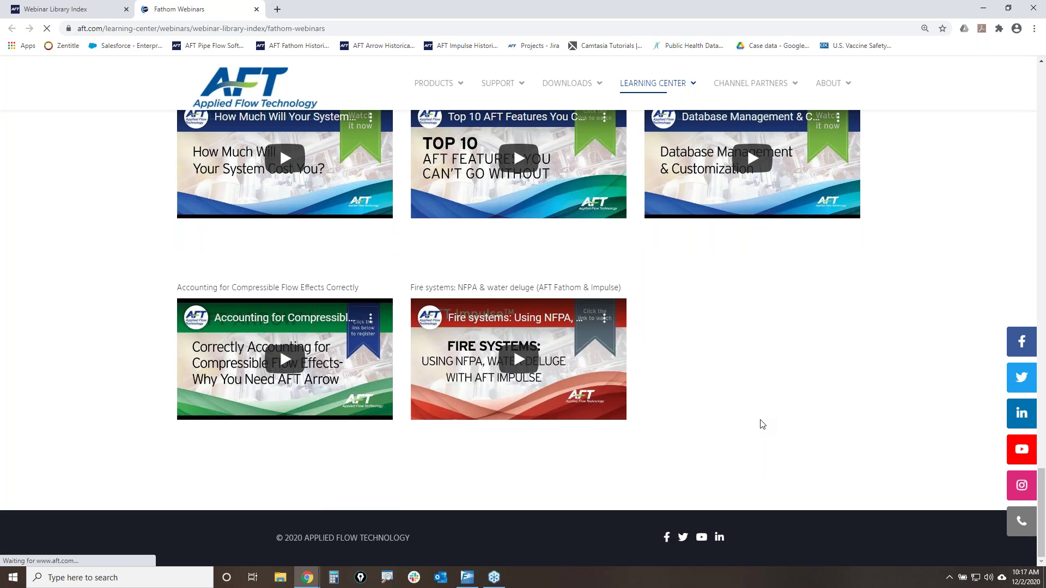
scroll(761, 424, "up", 5)
scroll(761, 424, "up", 5)
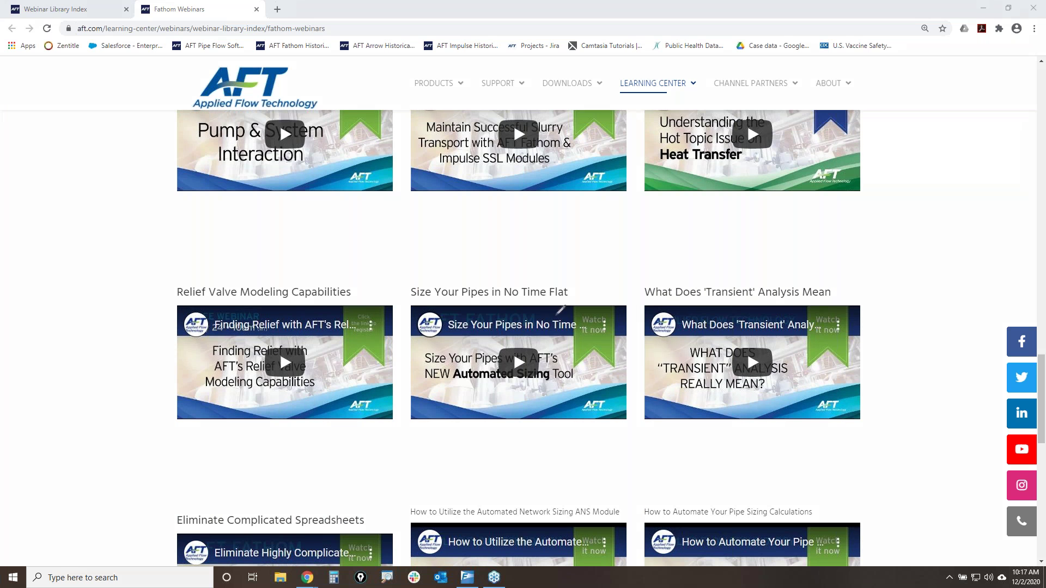
mouse_move(637, 275)
left_mouse_down()
mouse_move(629, 297)
mouse_move(860, 439)
mouse_move(911, 308)
mouse_move(817, 268)
mouse_move(643, 274)
left_mouse_up()
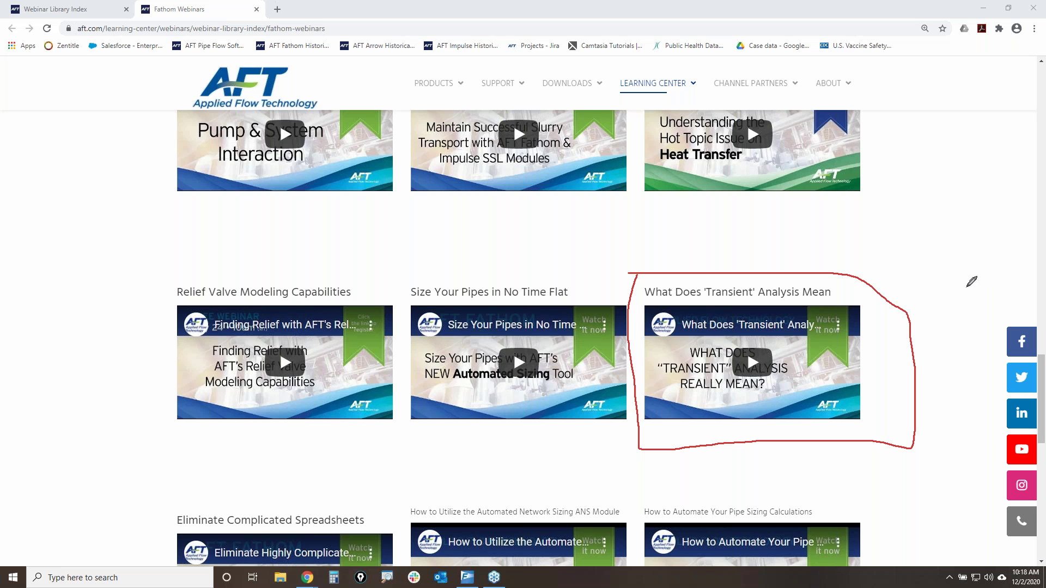
left_click_drag(648, 299, 824, 297)
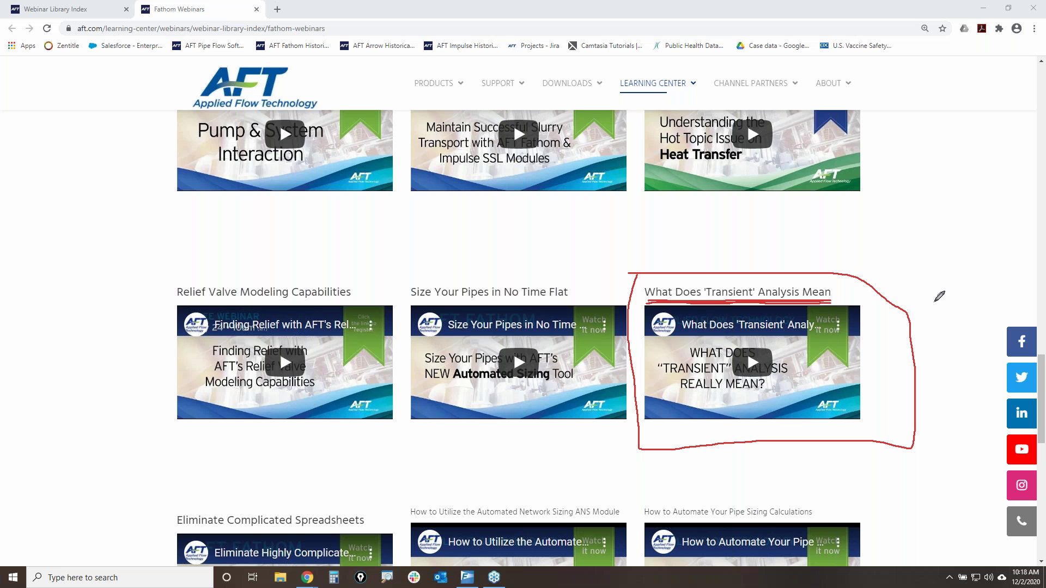
key("Escape")
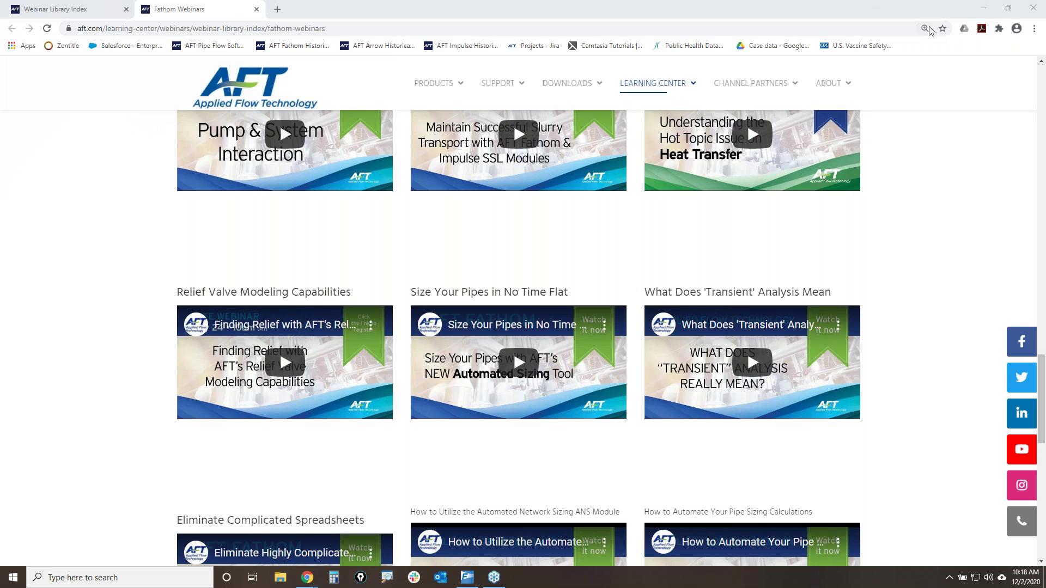
left_click(54, 8)
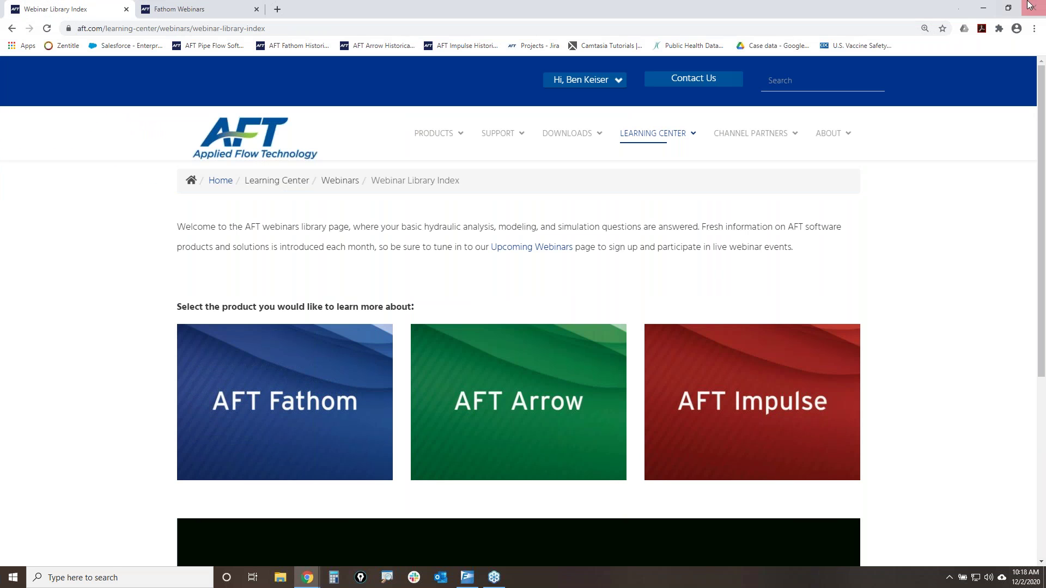
- Give J1 a 10 ft liquid surface elevation, rename it Supply Tank, and reference pipes by elevation
left_click(982, 10)
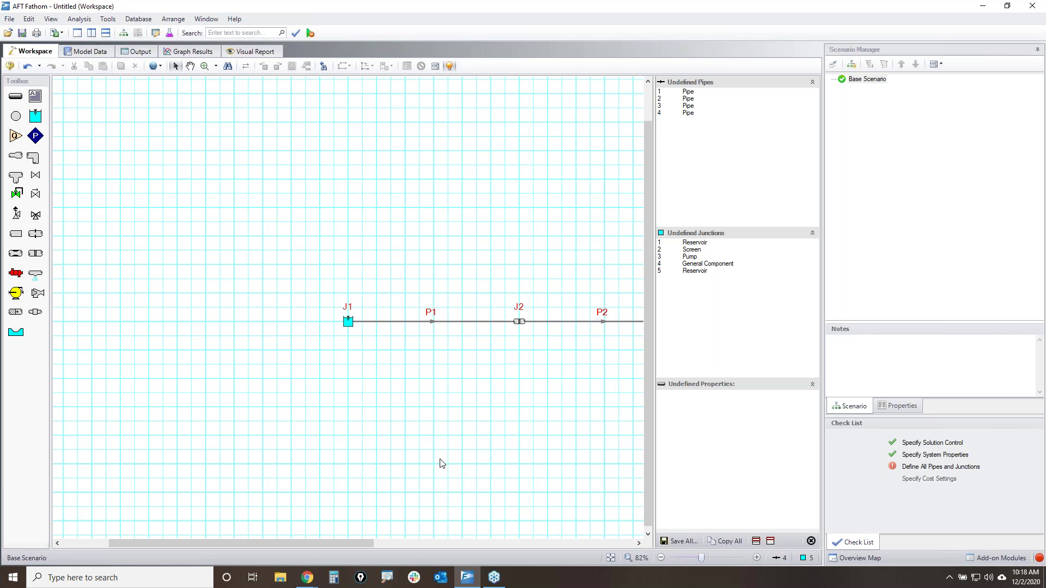
double_click(347, 321)
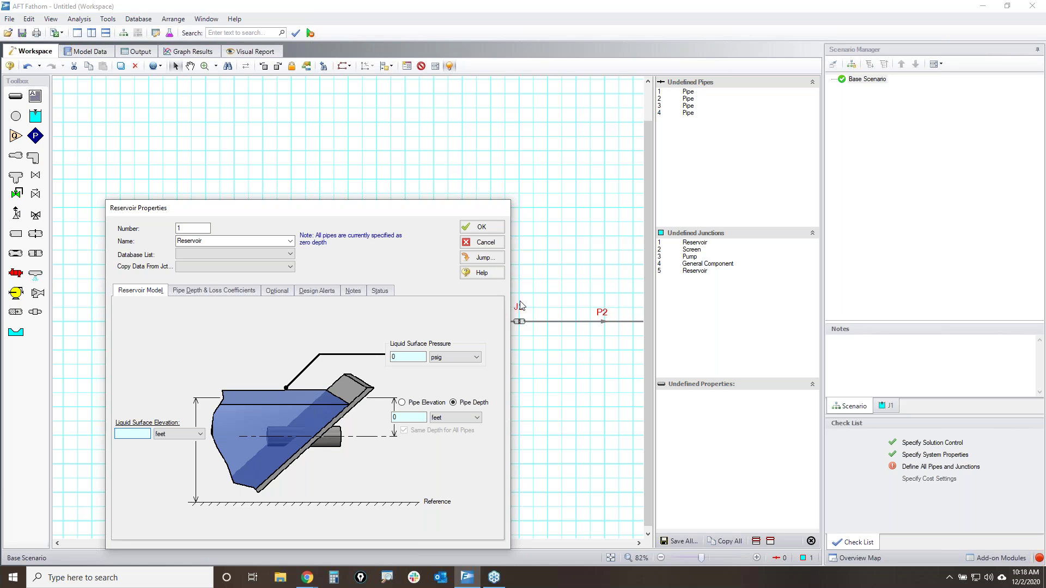
type("10")
double_click(243, 240)
type("Supply Tank")
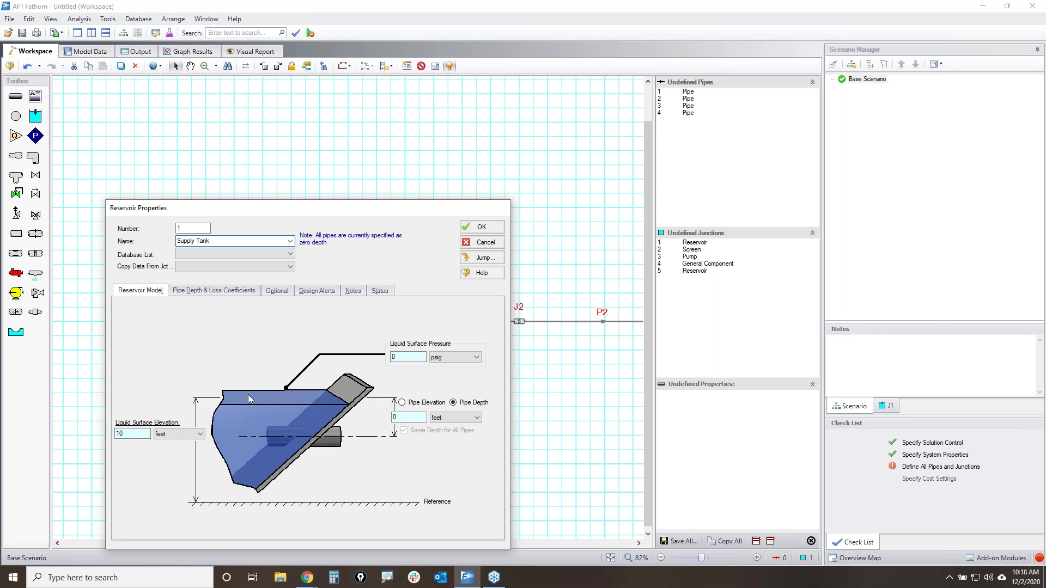
left_click(416, 404)
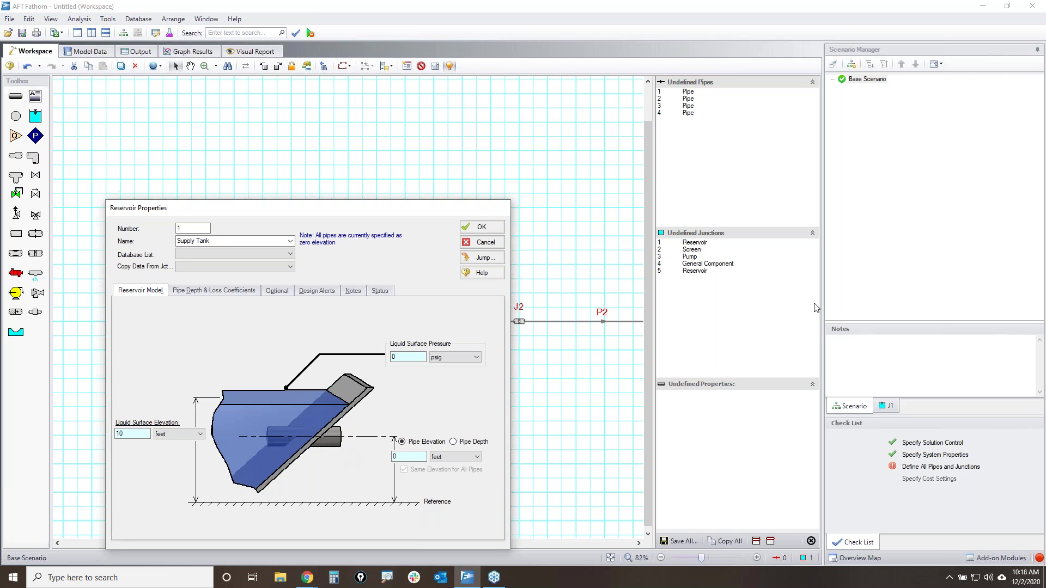
- Accept the Supply Tank settings and choose to display its name on the workspace
mouse_move(387, 430)
left_mouse_down()
mouse_move(455, 478)
mouse_move(449, 421)
left_mouse_up()
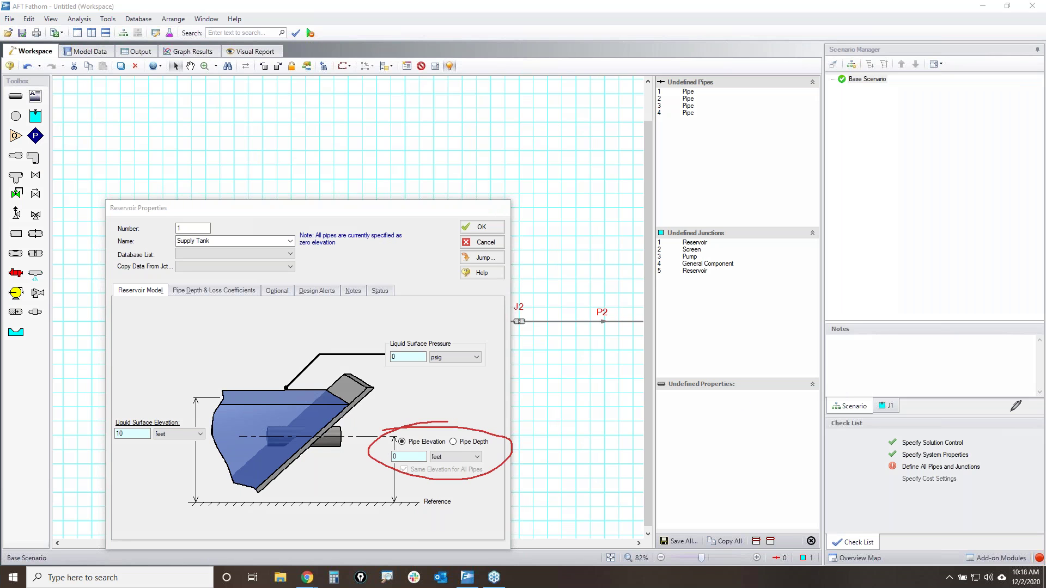
key("Escape")
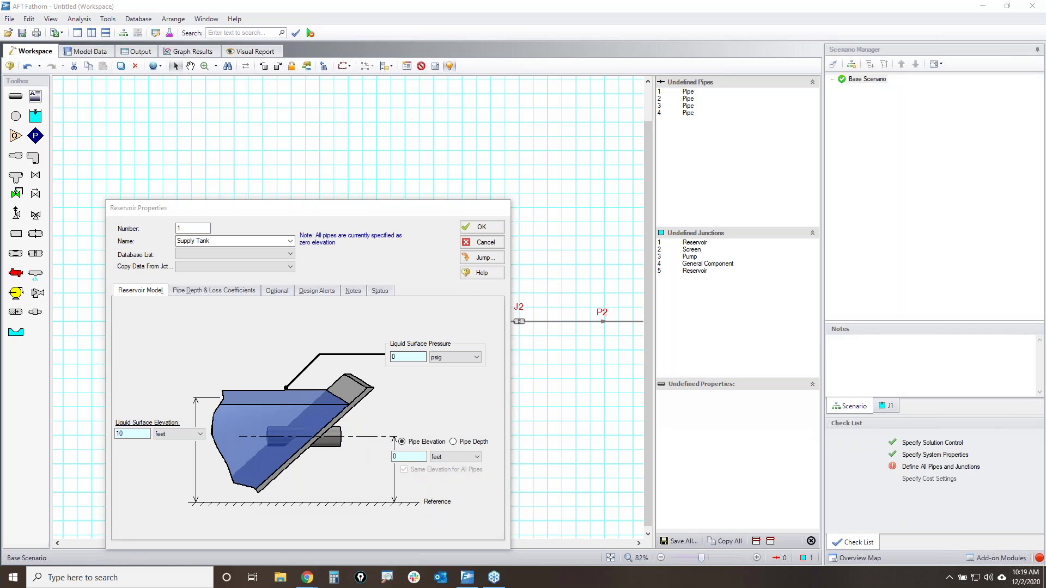
mouse_move(153, 422)
left_mouse_down()
mouse_move(103, 435)
mouse_move(152, 420)
left_mouse_up()
mouse_move(149, 328)
left_mouse_down()
mouse_move(220, 341)
mouse_move(163, 391)
mouse_move(159, 410)
left_mouse_up()
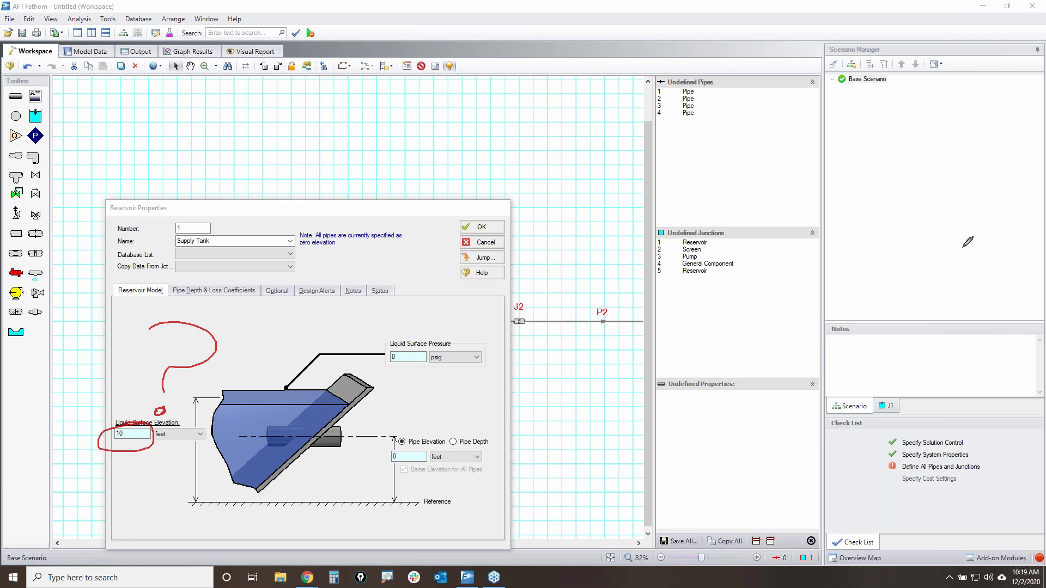
key("Escape")
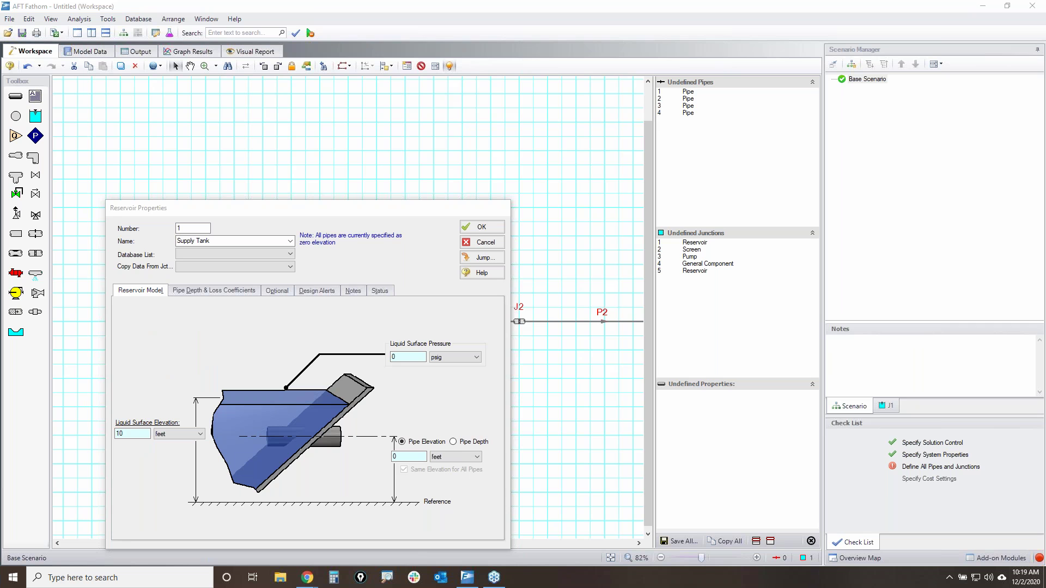
left_click(482, 228)
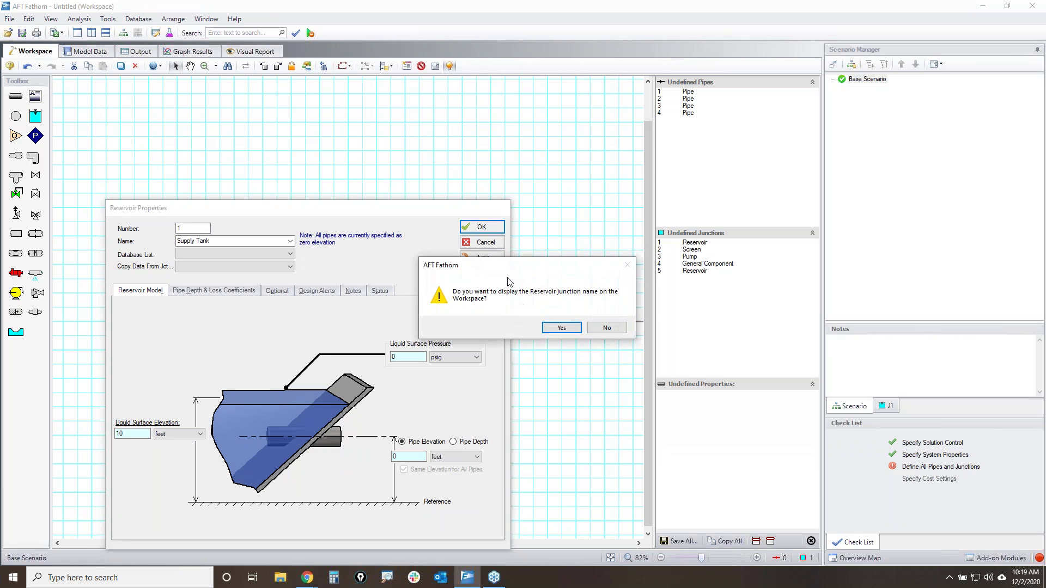
left_click(565, 328)
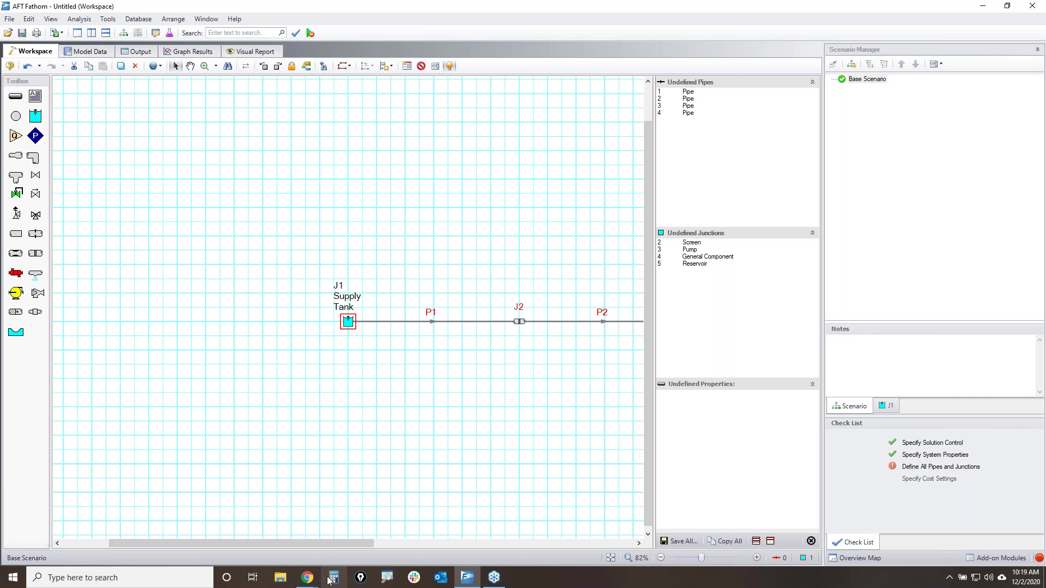
left_click_drag(352, 544, 435, 543)
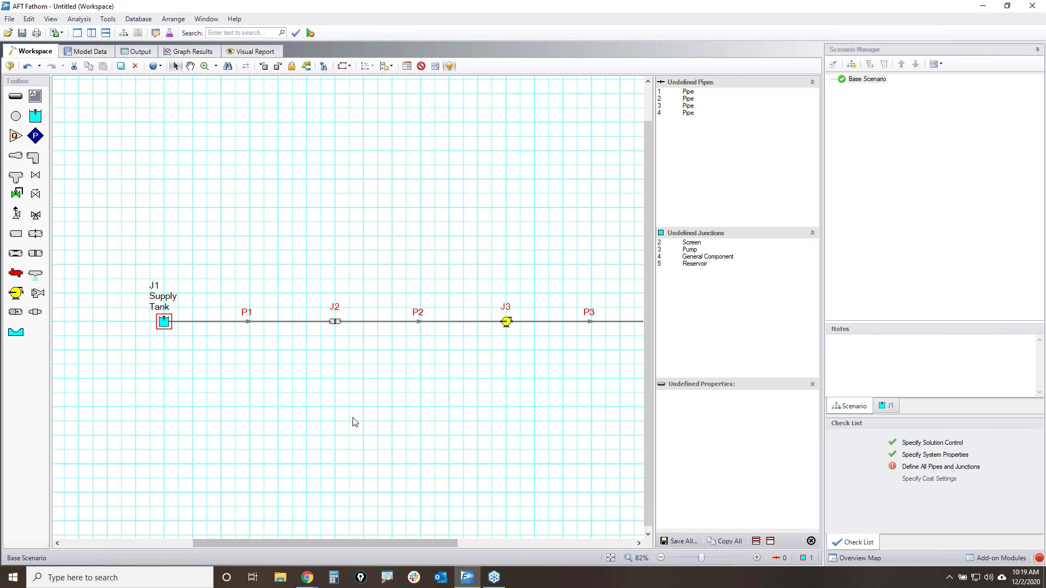
- Give screen J2 a 0 ft inlet elevation and a User Specified, Resistance Curve loss model
left_click(336, 322)
double_click(335, 322)
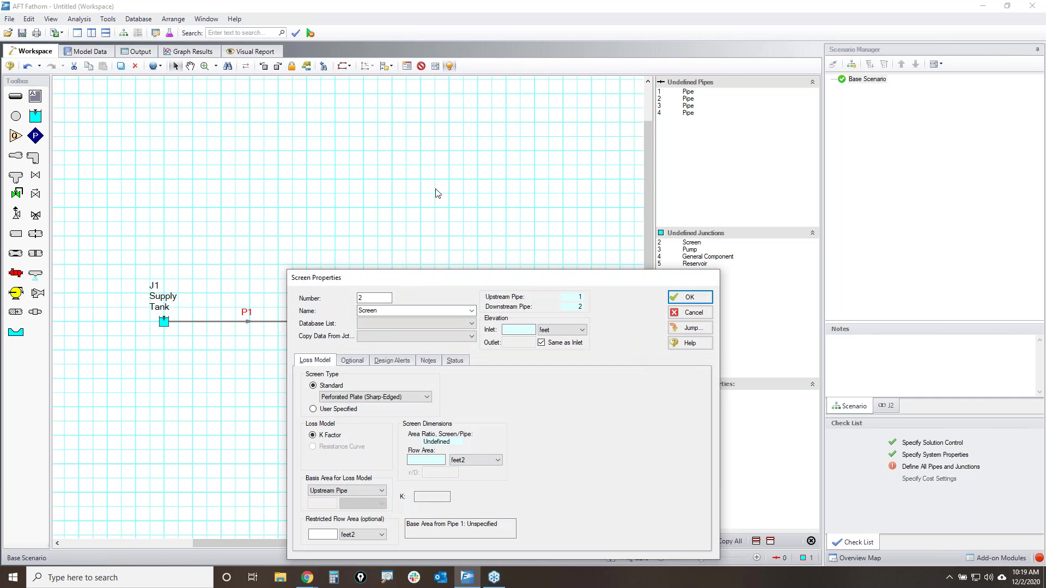
left_click_drag(472, 281, 348, 104)
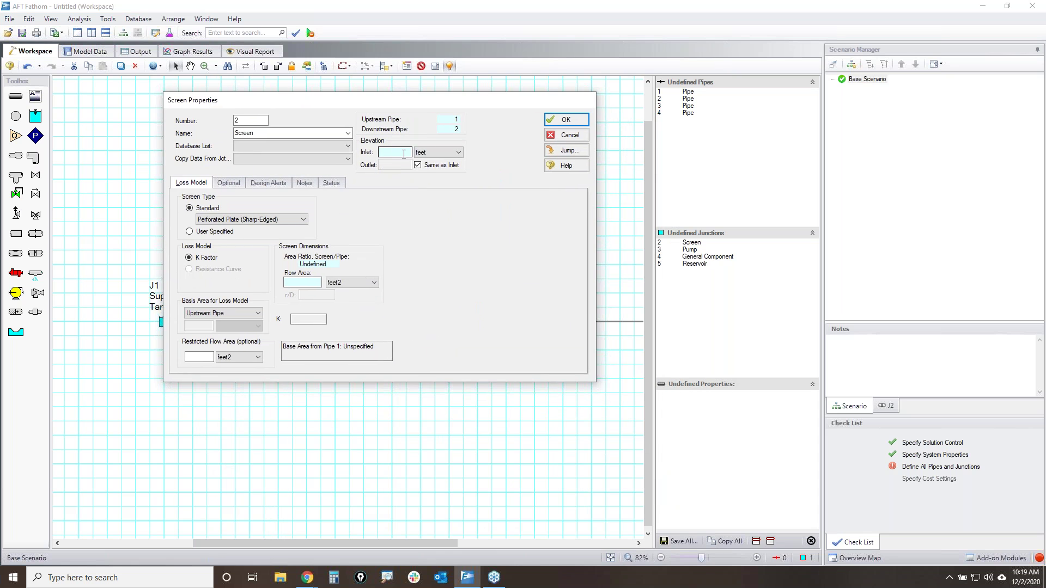
left_click(404, 154)
left_click(281, 220)
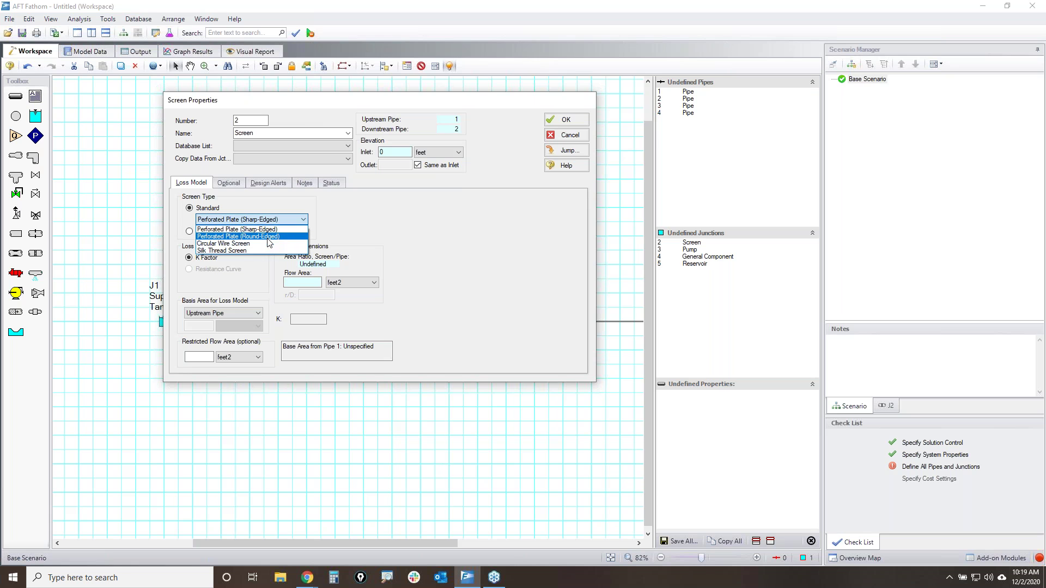
left_click(387, 221)
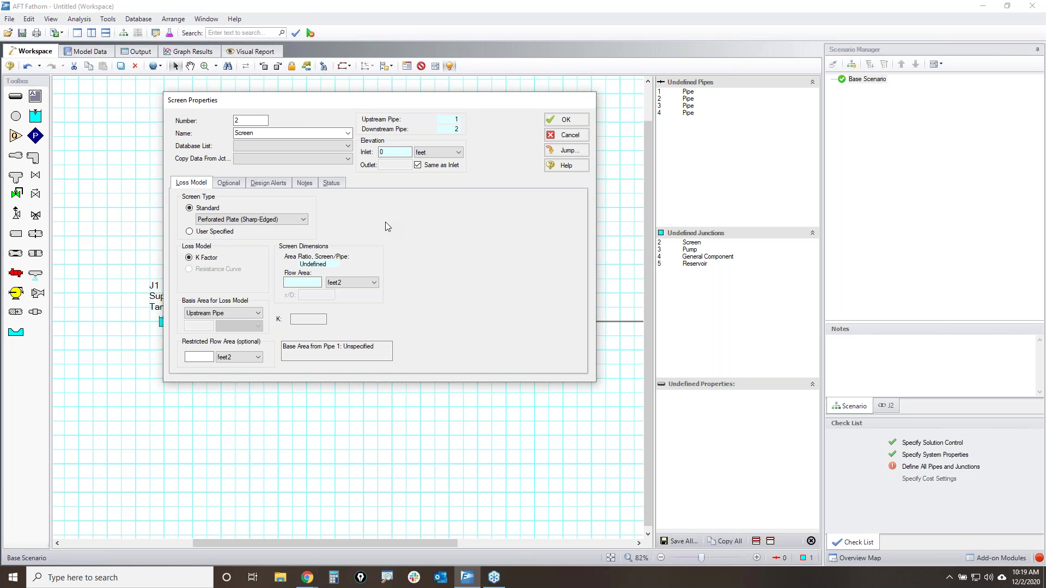
left_click(189, 232)
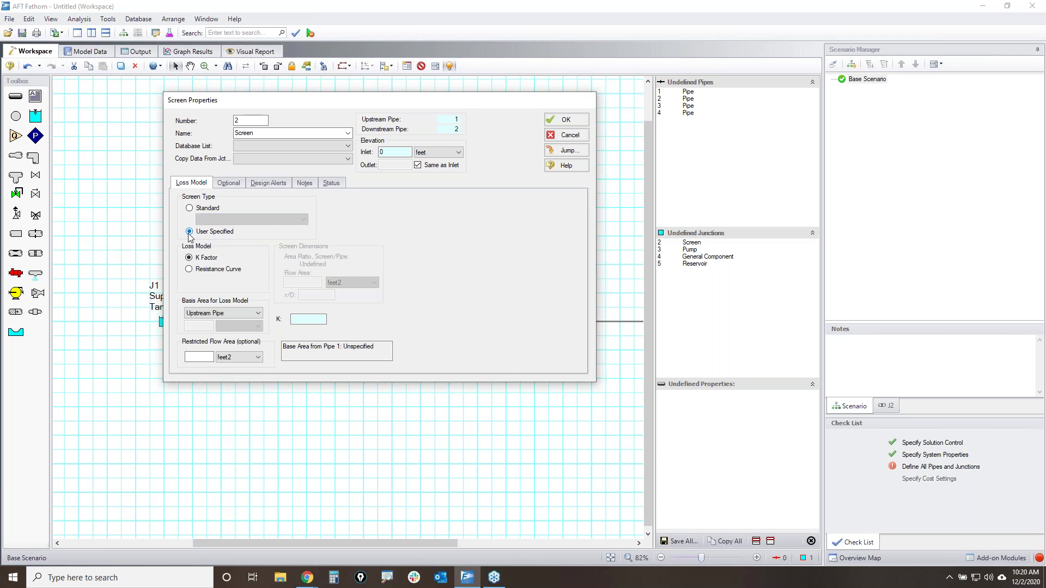
left_click(189, 269)
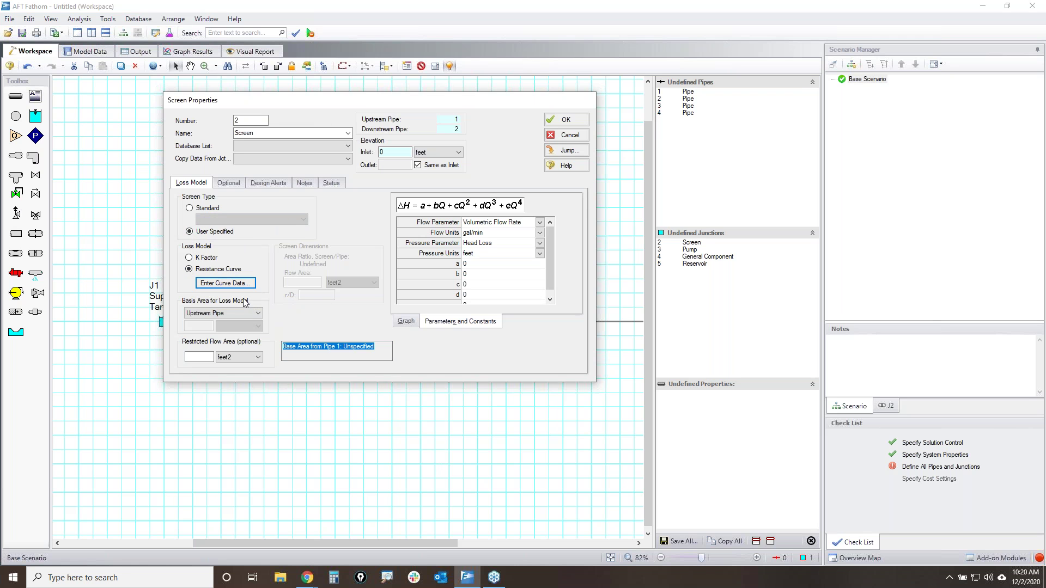
- Set the loss parameter to Pressure (psid) and enter 500 gal/min at 5 psid in row 1
left_click(223, 285)
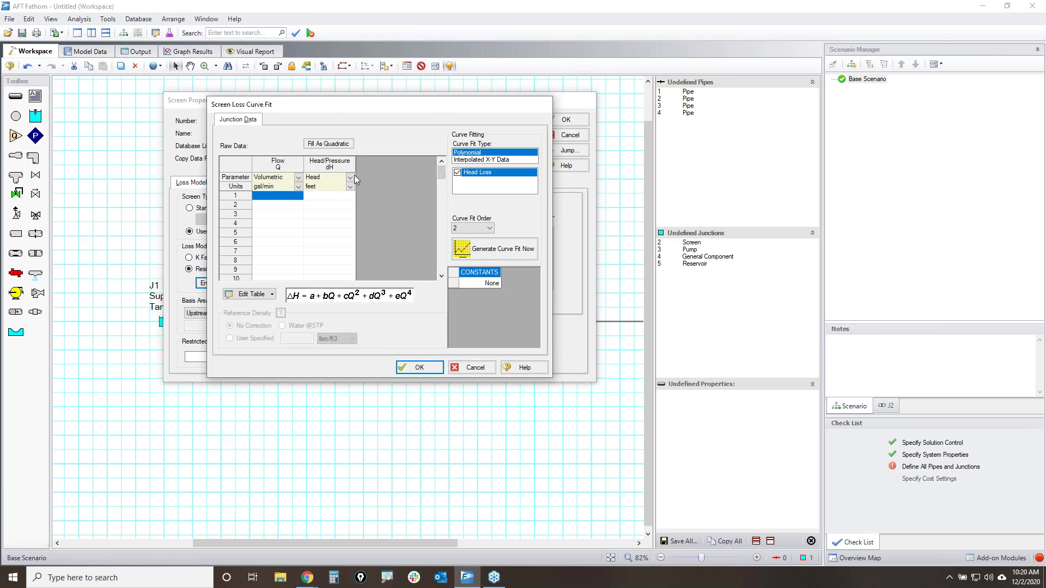
left_click(350, 178)
left_click(317, 191)
left_click(279, 195)
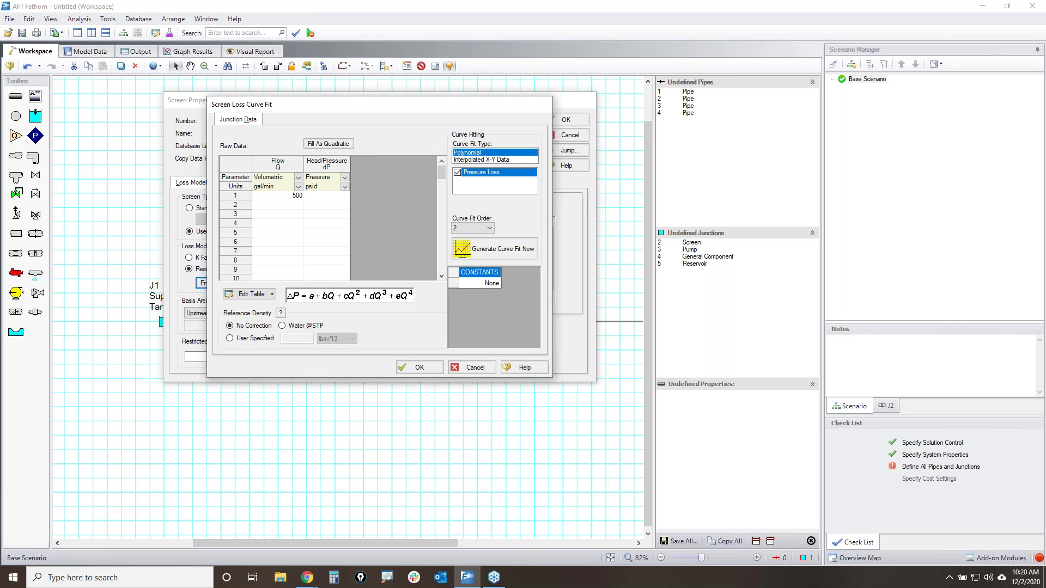
left_click(326, 195)
- Generate the curve fit and highlight the single-point warning and quadratic fill prompt
left_click(525, 251)
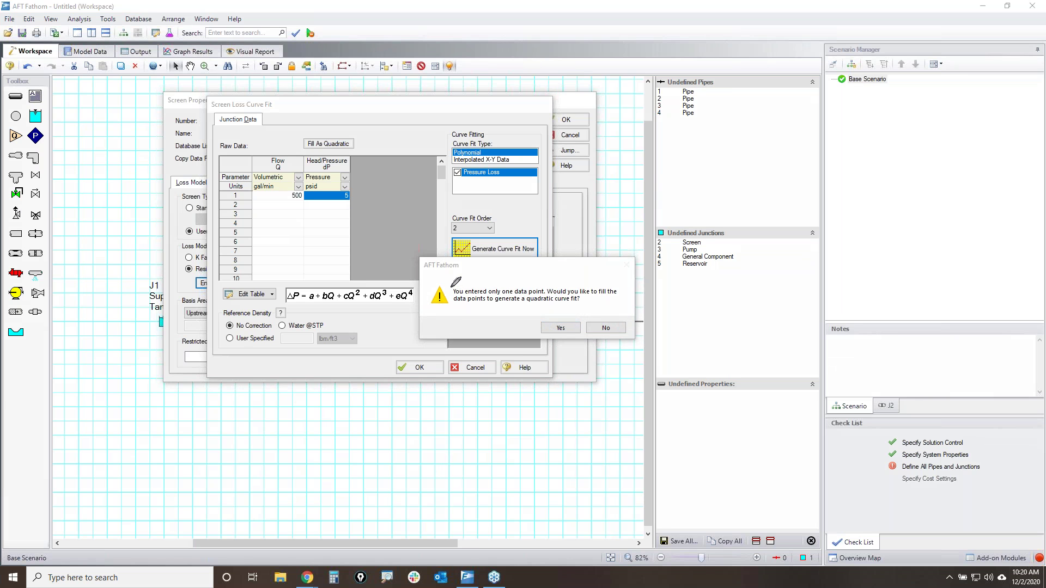
left_click_drag(452, 296, 628, 295)
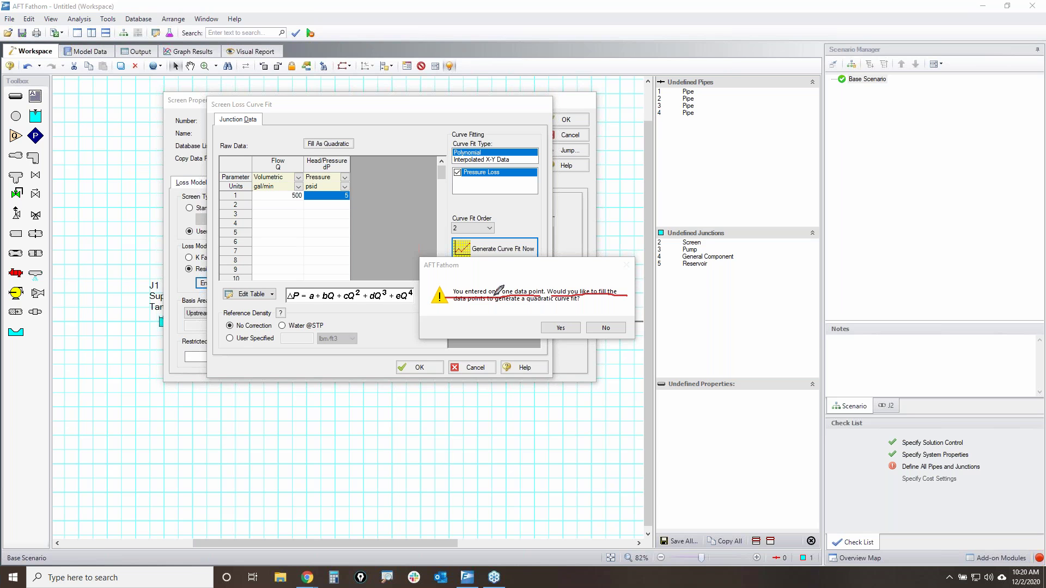
left_click_drag(457, 305, 574, 307)
left_click(1041, 268)
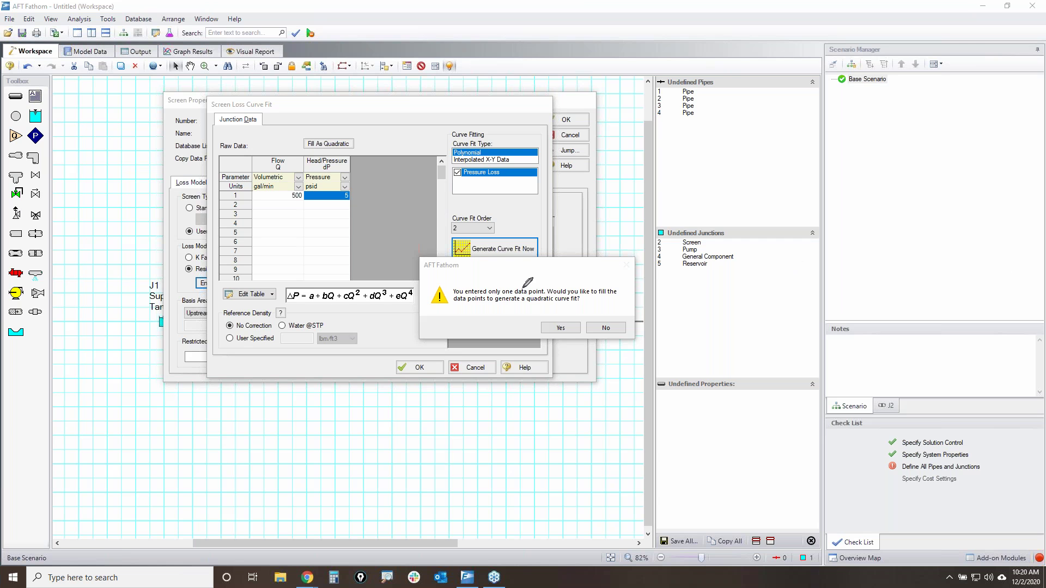
mouse_move(424, 261)
left_mouse_down()
mouse_move(556, 256)
mouse_move(416, 286)
mouse_move(450, 255)
left_mouse_up()
mouse_move(305, 140)
left_mouse_down()
mouse_move(327, 157)
mouse_move(312, 134)
mouse_move(354, 138)
mouse_move(303, 146)
left_mouse_up()
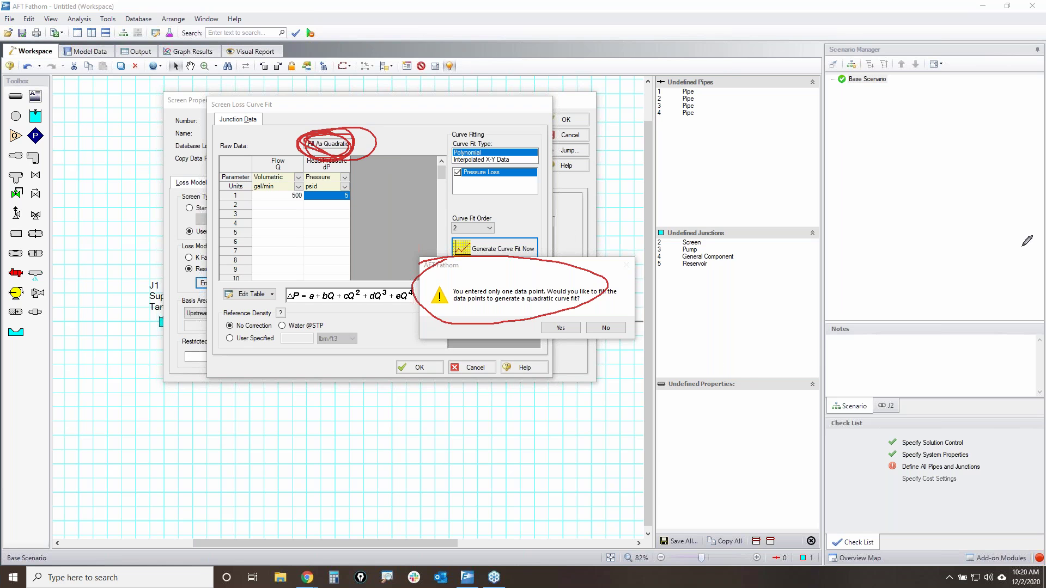
key("Escape")
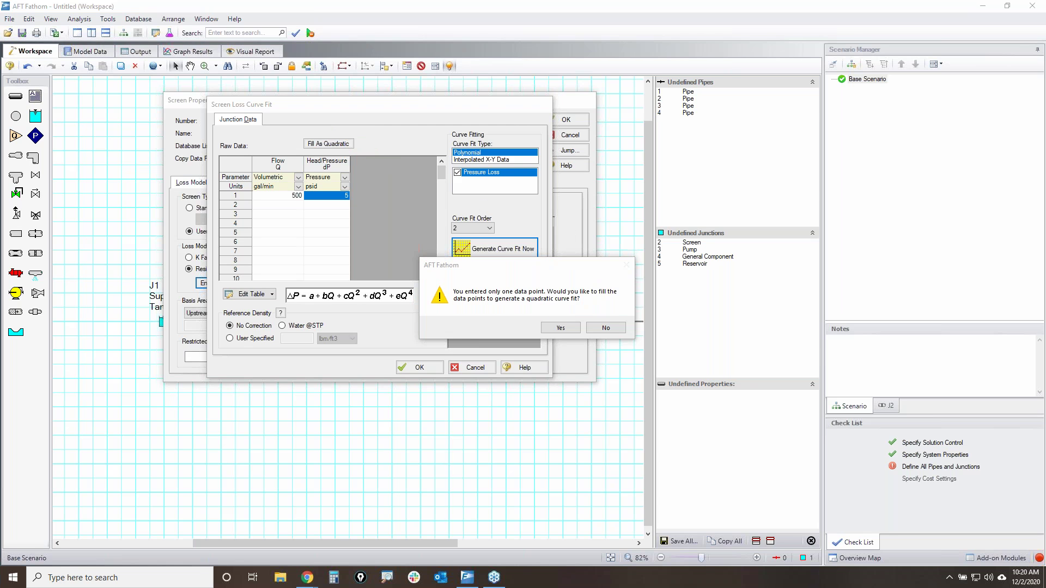
- Decline quadratic fill, point out the flat 5 psid loss to 500 gal/min, and return to the data
left_click(609, 330)
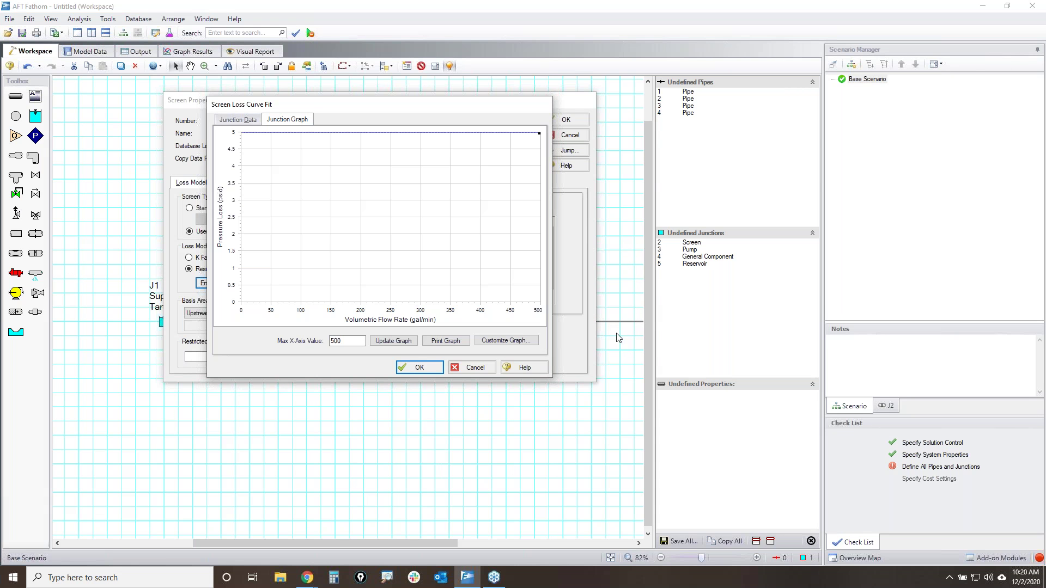
key("ctrl+2")
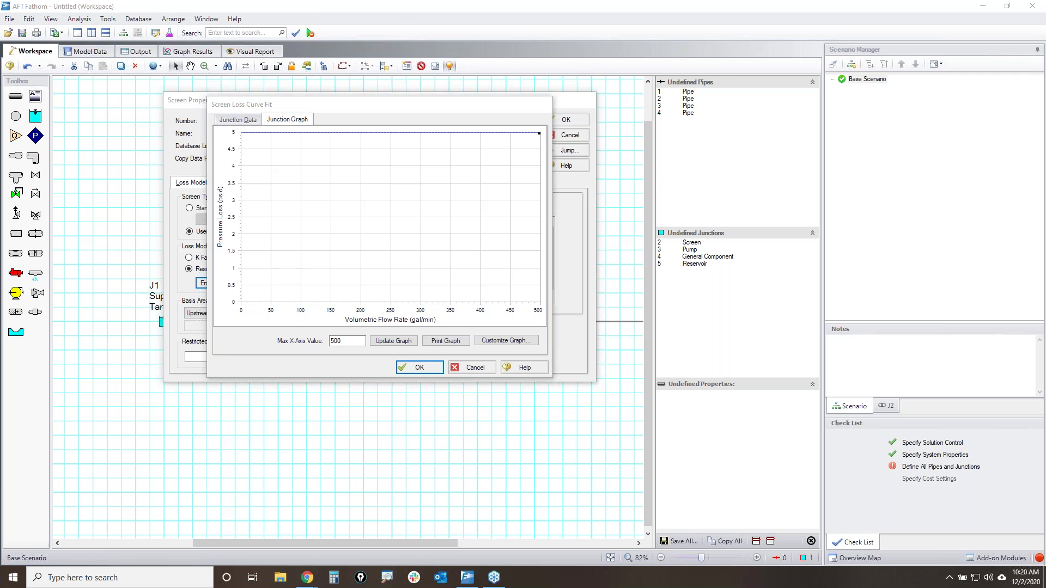
mouse_move(233, 132)
left_mouse_down()
mouse_move(499, 125)
mouse_move(502, 140)
mouse_move(234, 136)
mouse_move(256, 126)
left_mouse_up()
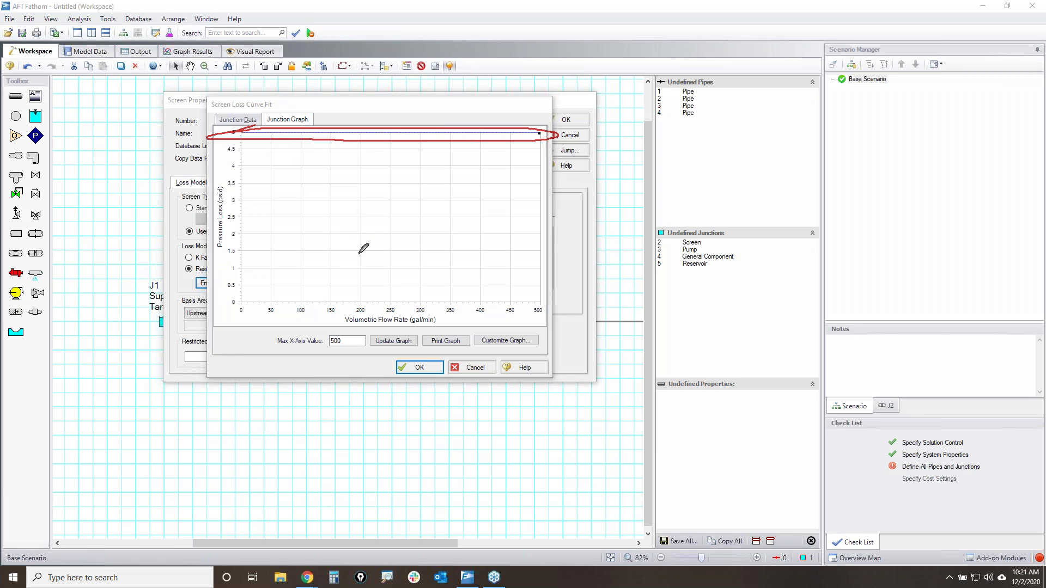
left_click_drag(333, 330, 447, 331)
left_click_drag(580, 93, 279, 312)
left_click_drag(294, 129, 599, 362)
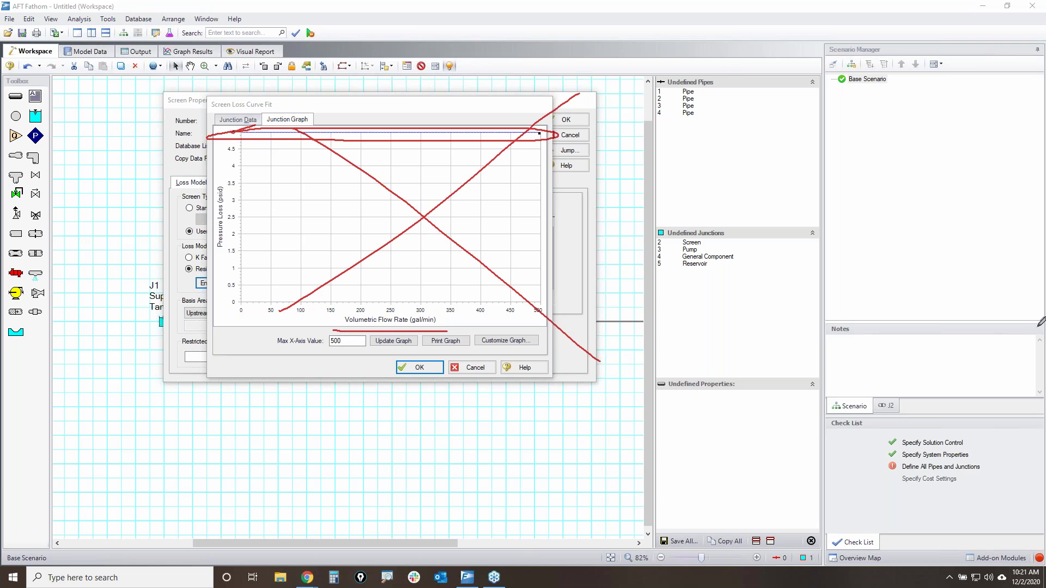
key("e")
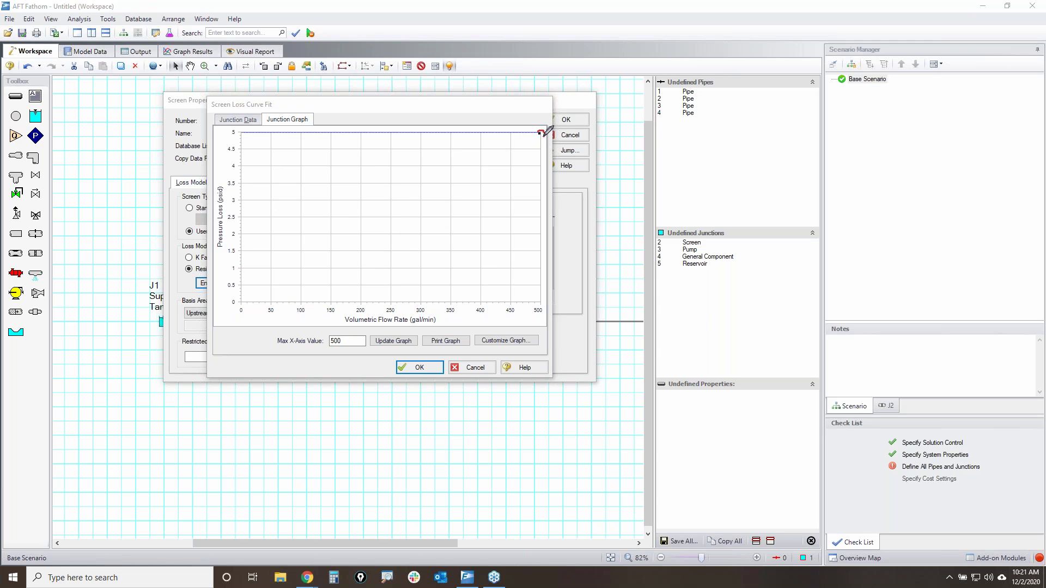
left_click_drag(539, 134, 543, 131)
mouse_move(268, 130)
left_mouse_down()
mouse_move(251, 126)
mouse_move(261, 127)
left_mouse_up()
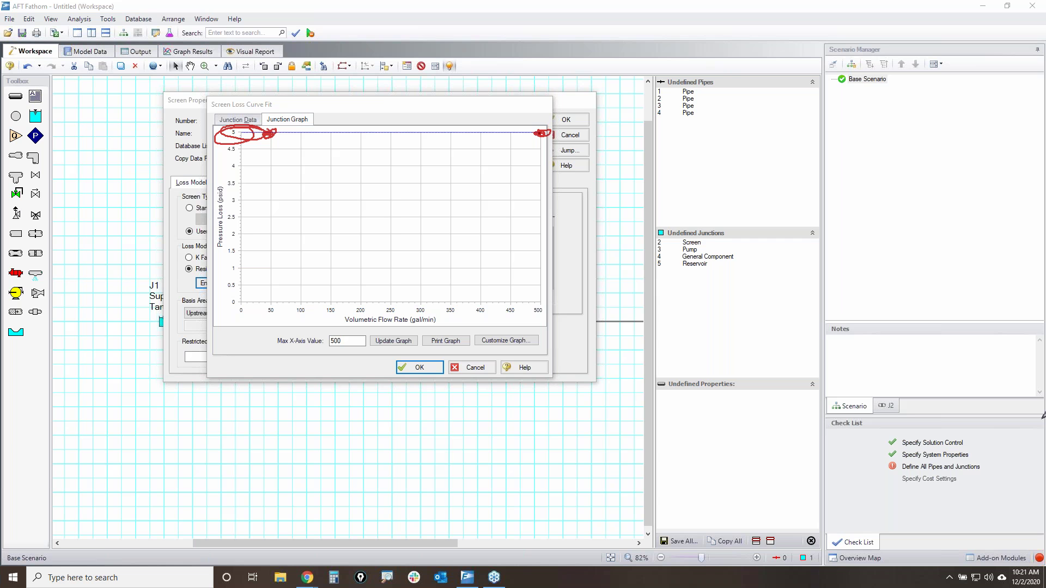
key("Escape")
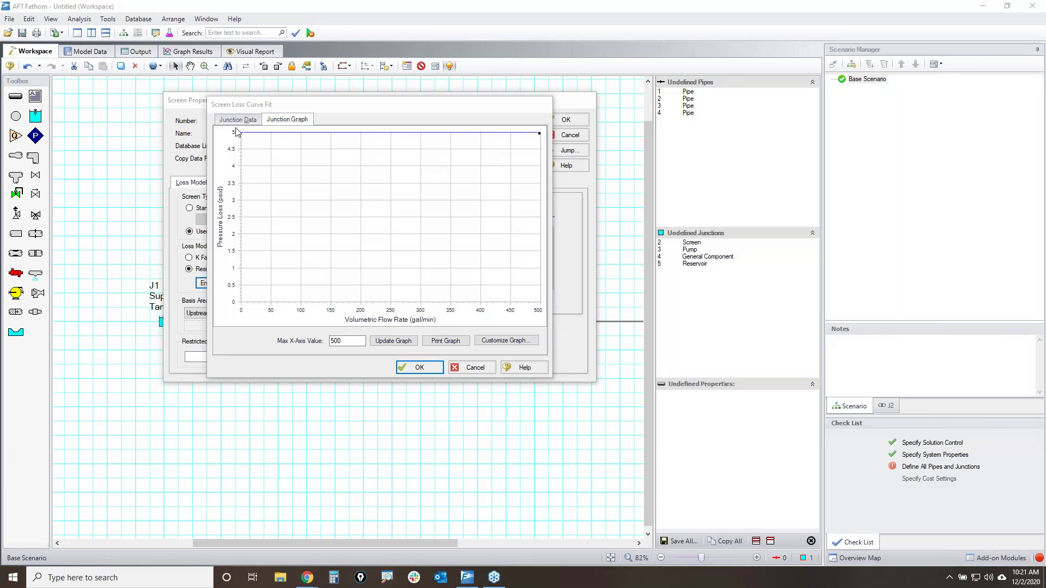
left_click(245, 119)
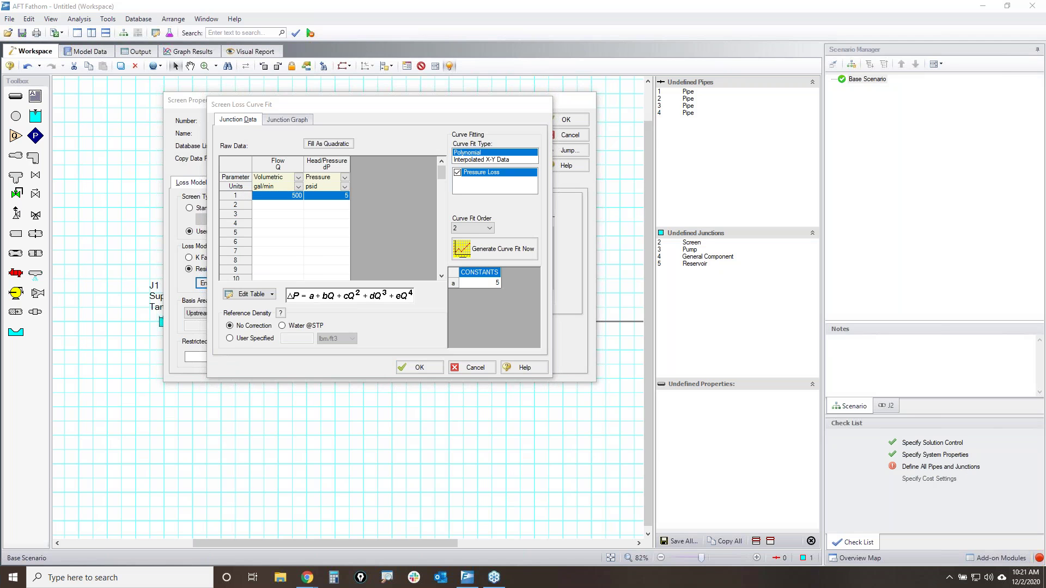
- Fill the J2 screen loss table as a quadratic through 0, 500 and 1000 gal/min (20 psid)
left_click_drag(466, 263, 463, 266)
left_click_drag(384, 148, 208, 271)
left_click_drag(254, 149, 451, 331)
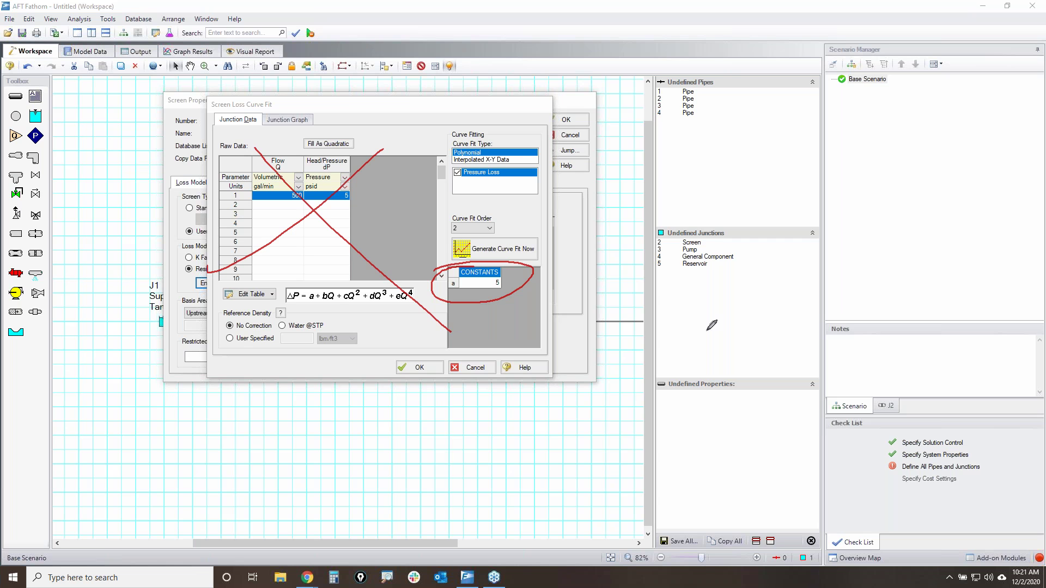
key("Escape")
mouse_move(295, 139)
left_mouse_down()
mouse_move(315, 129)
mouse_move(302, 145)
left_mouse_up()
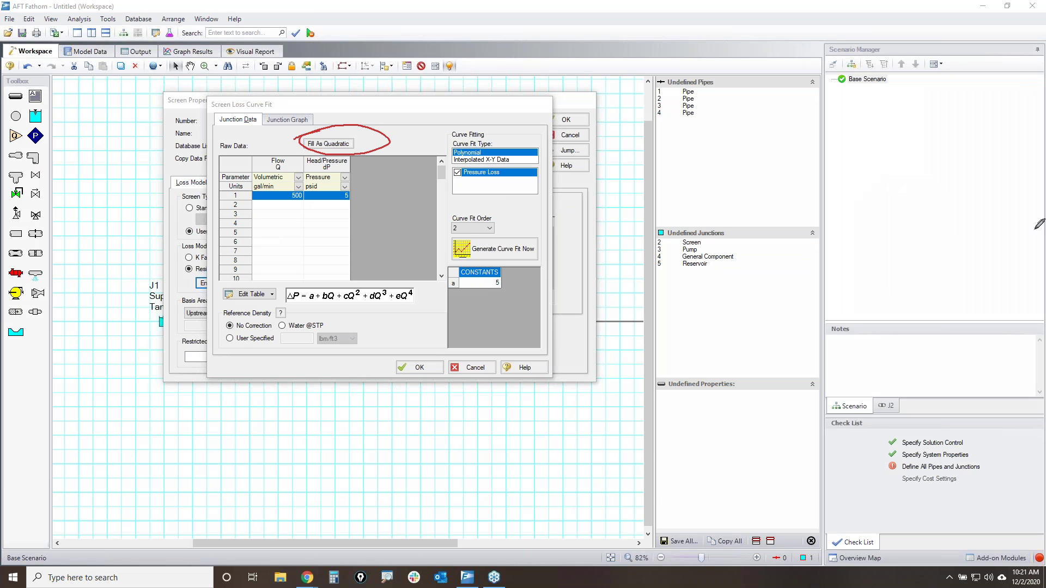
left_click(329, 144)
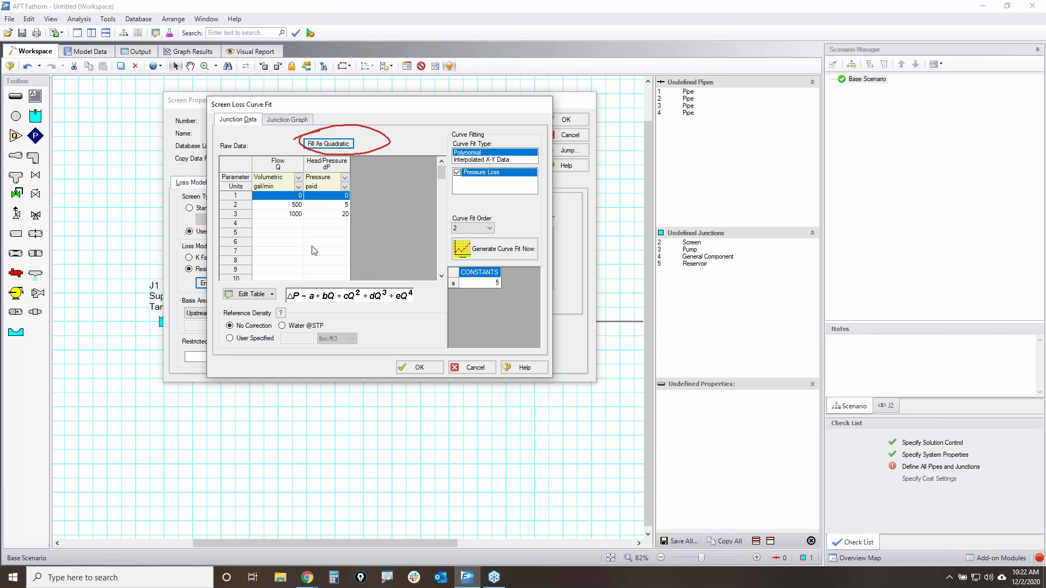
left_click(239, 196)
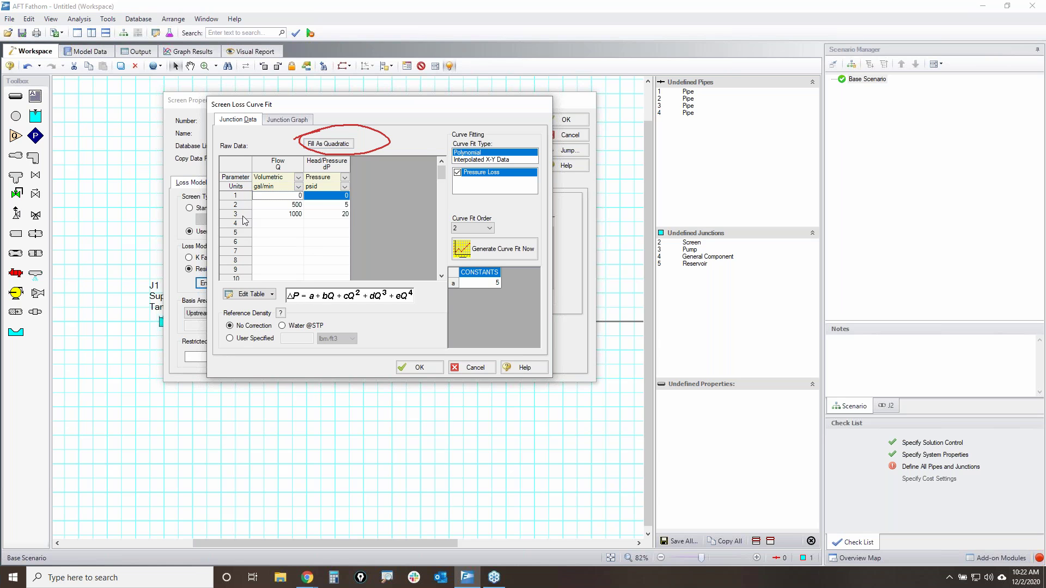
left_click(243, 217)
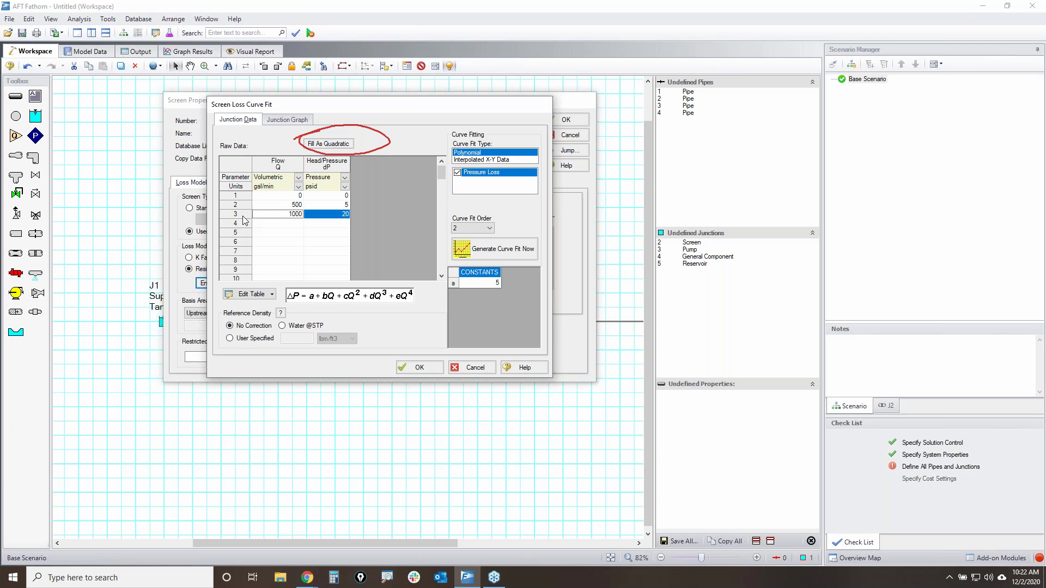
- Generate the quadratic curve fit, accept it, and confirm the J2 screen properties
left_click(473, 256)
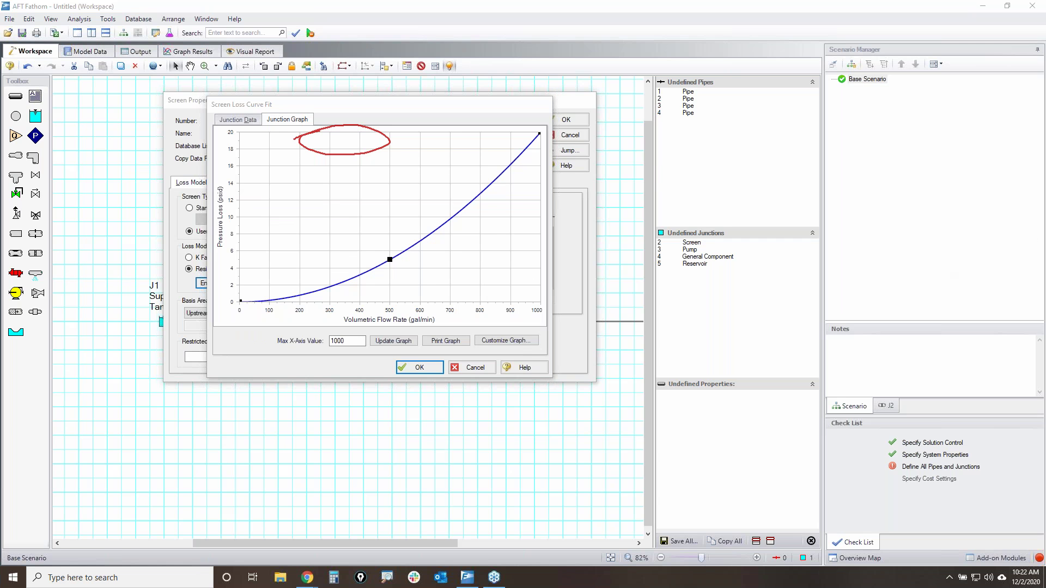
mouse_move(547, 133)
left_mouse_down()
mouse_move(504, 183)
mouse_move(363, 269)
mouse_move(229, 305)
mouse_move(423, 232)
mouse_move(539, 132)
left_mouse_up()
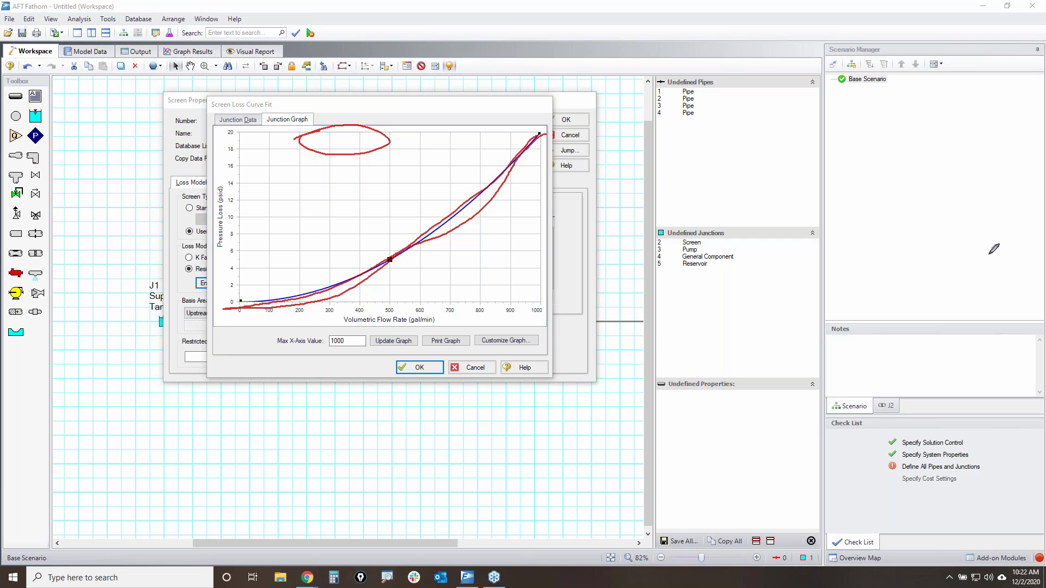
key("Escape")
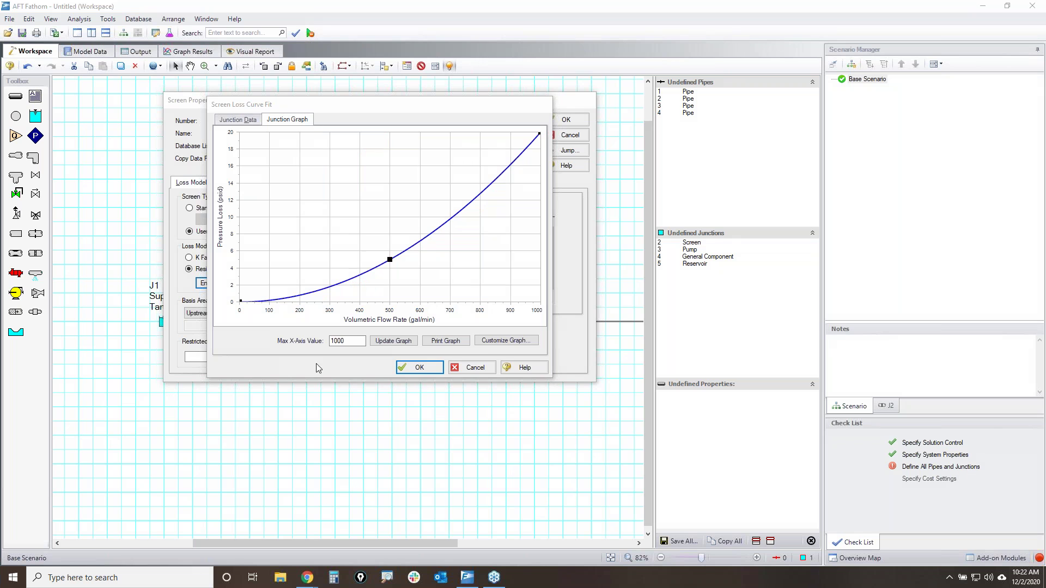
left_click(429, 372)
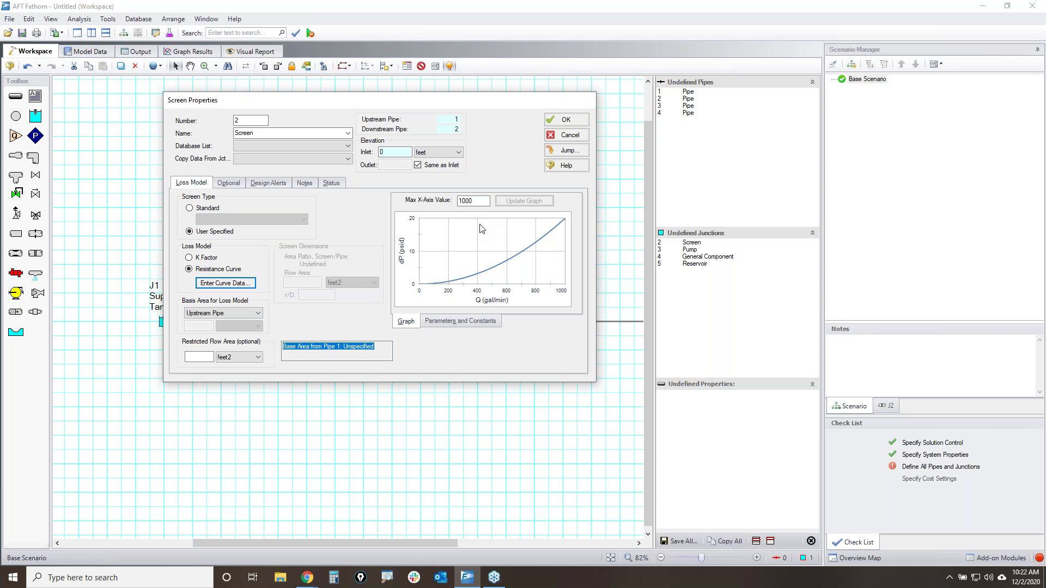
left_click(564, 120)
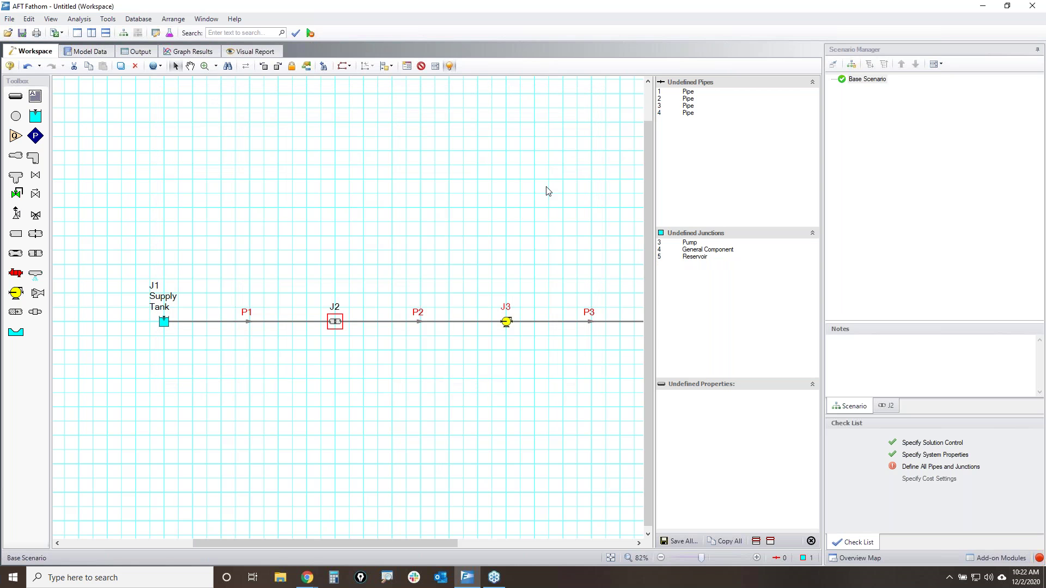
- Open Pump Properties for J3 and begin editing its 0-foot inlet elevation
left_click(472, 389)
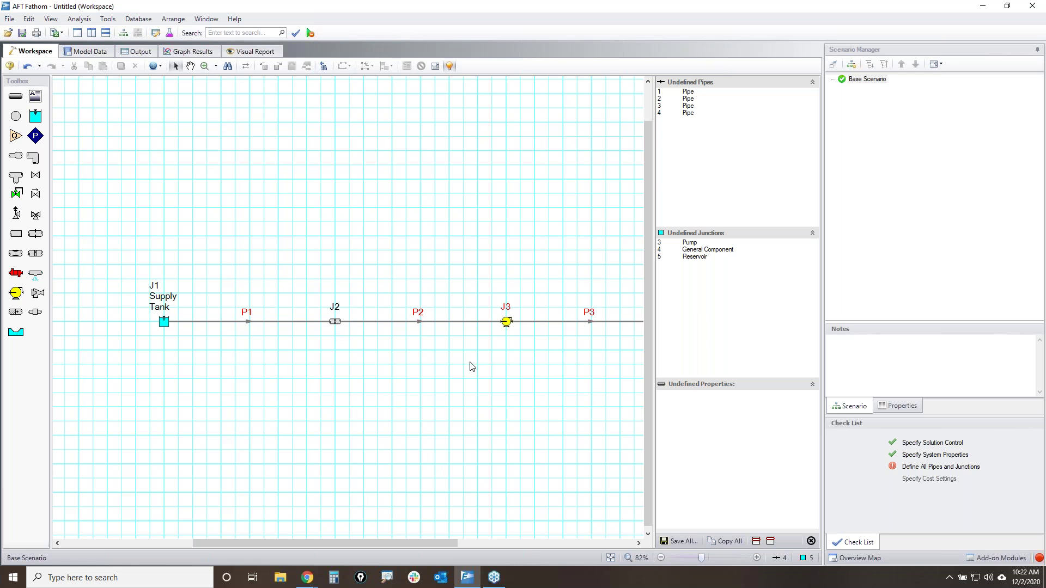
left_click_drag(631, 420, 455, 423)
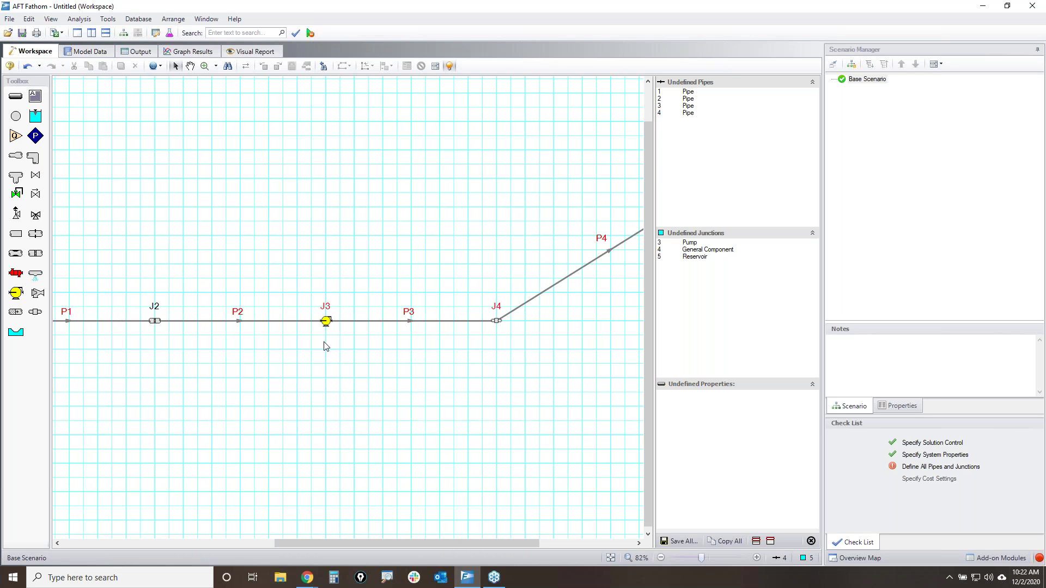
left_click(327, 321)
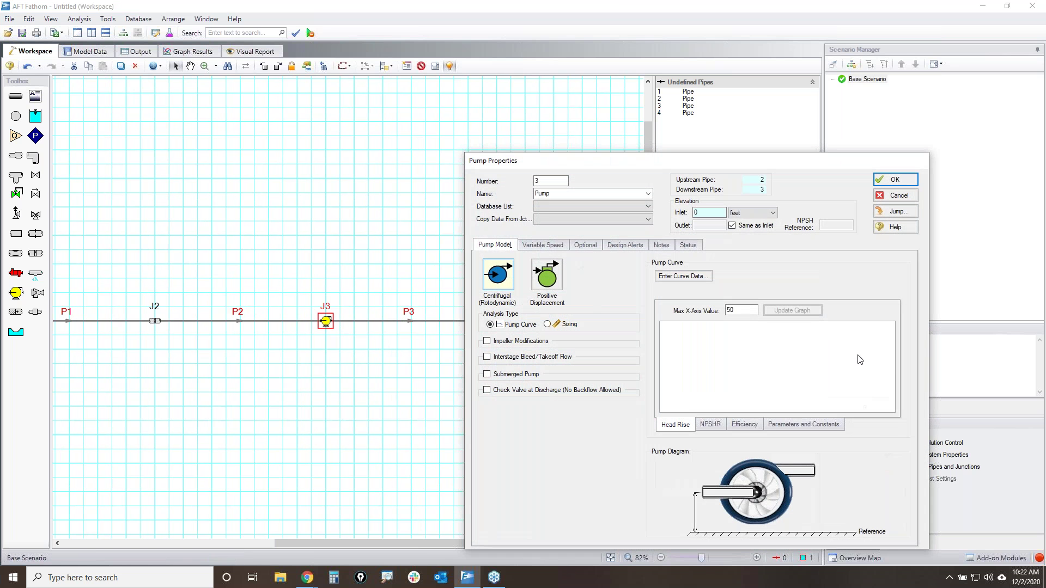
left_click_drag(798, 171, 447, 59)
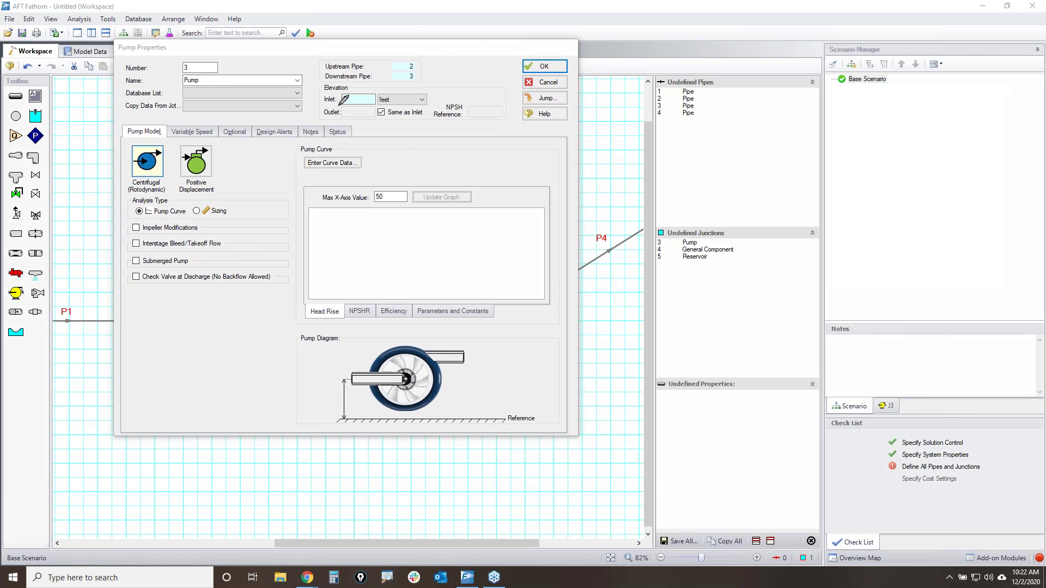
mouse_move(319, 86)
left_mouse_down()
mouse_move(376, 83)
mouse_move(384, 102)
mouse_move(316, 90)
left_mouse_up()
key("Escape")
left_click(408, 107)
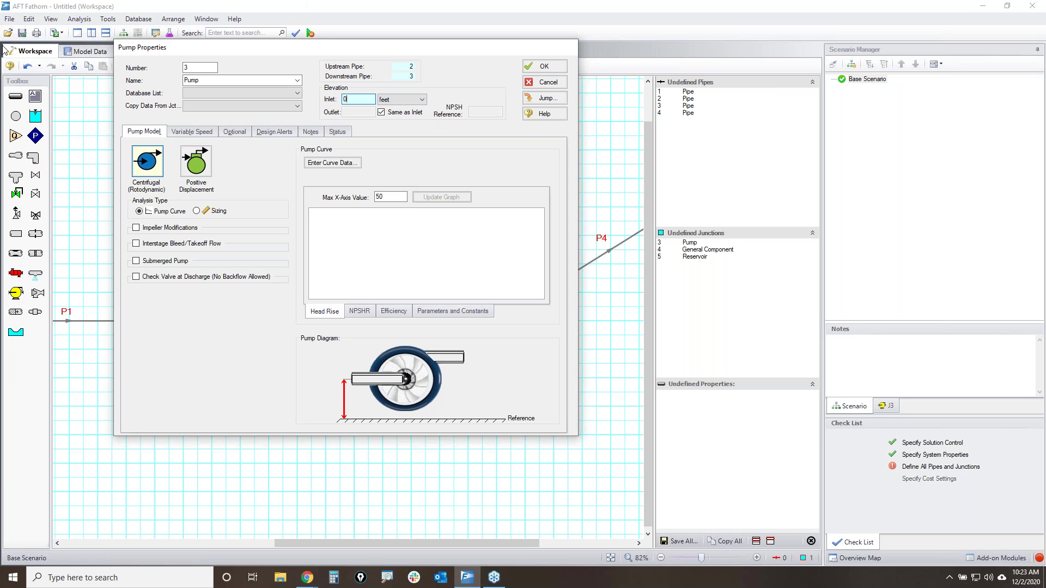
- Switch pump J3 to Positive Displacement and enable Acceleration Head/Pressure Parameters
left_click(209, 172)
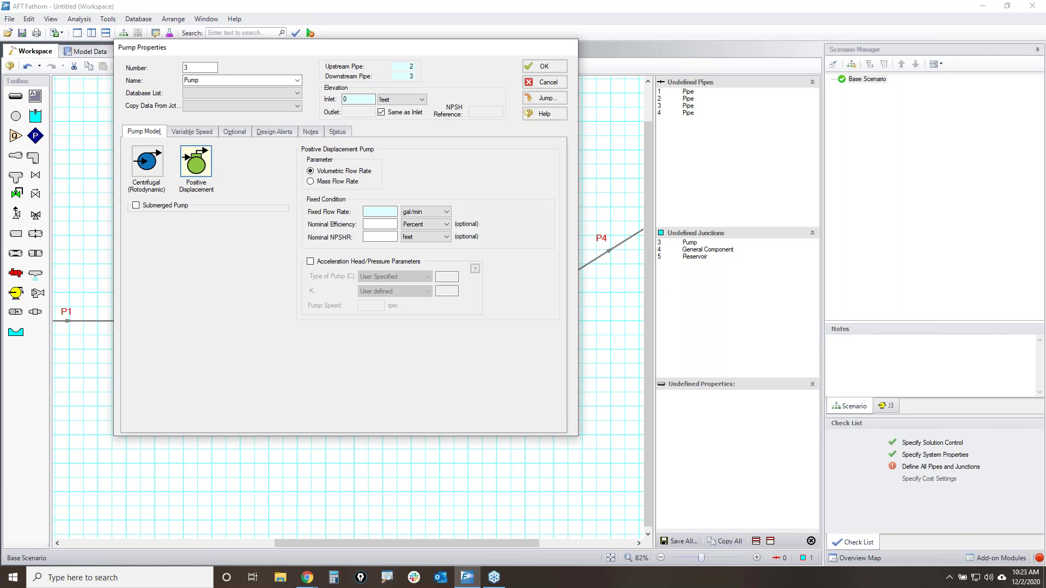
left_click_drag(298, 206, 403, 204)
mouse_move(301, 245)
left_mouse_down()
mouse_move(314, 333)
mouse_move(513, 241)
mouse_move(299, 245)
left_mouse_up()
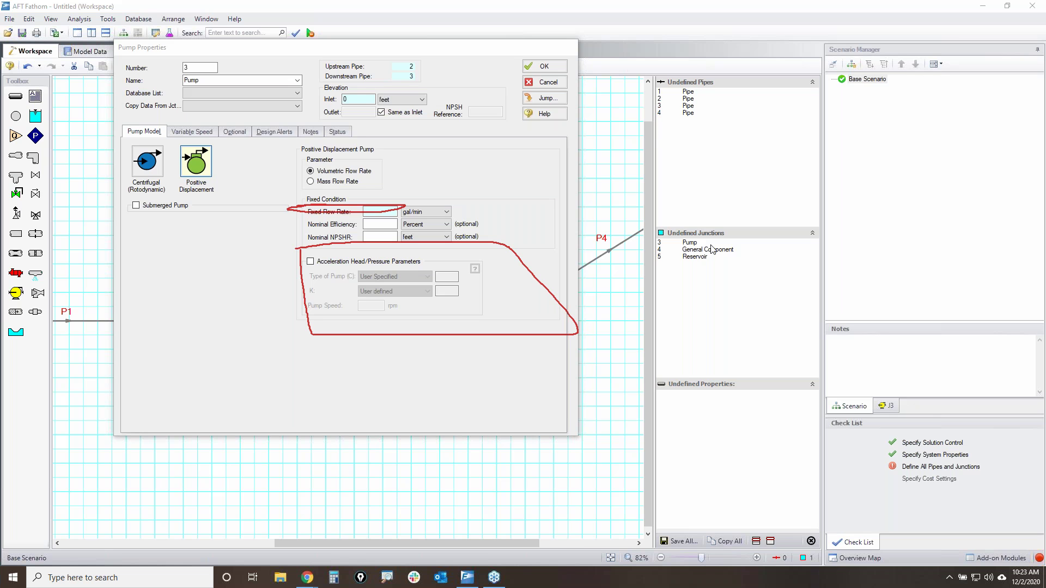
key("Escape")
left_click(311, 261)
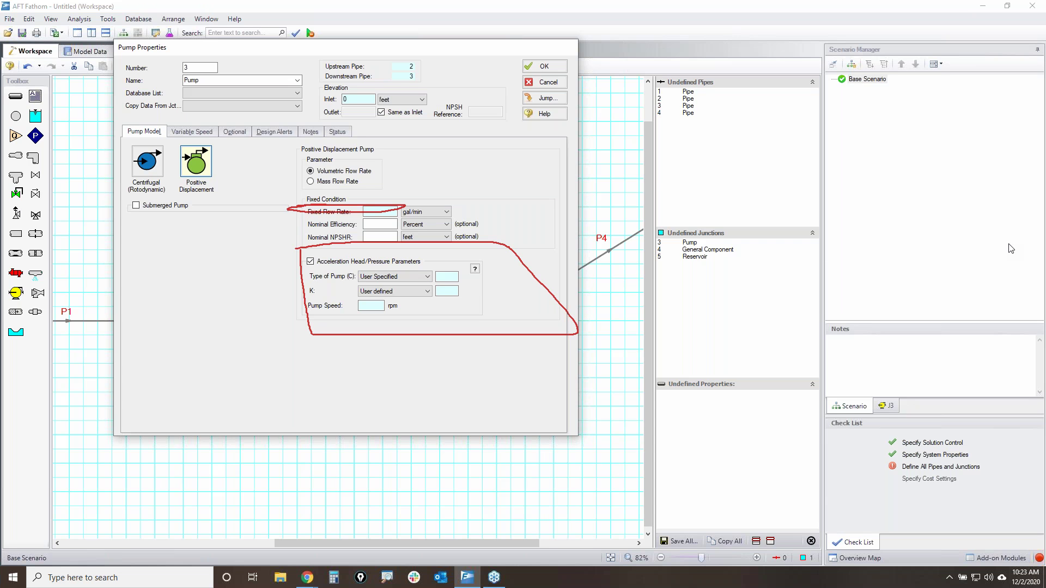
key("ctrl+shift+p")
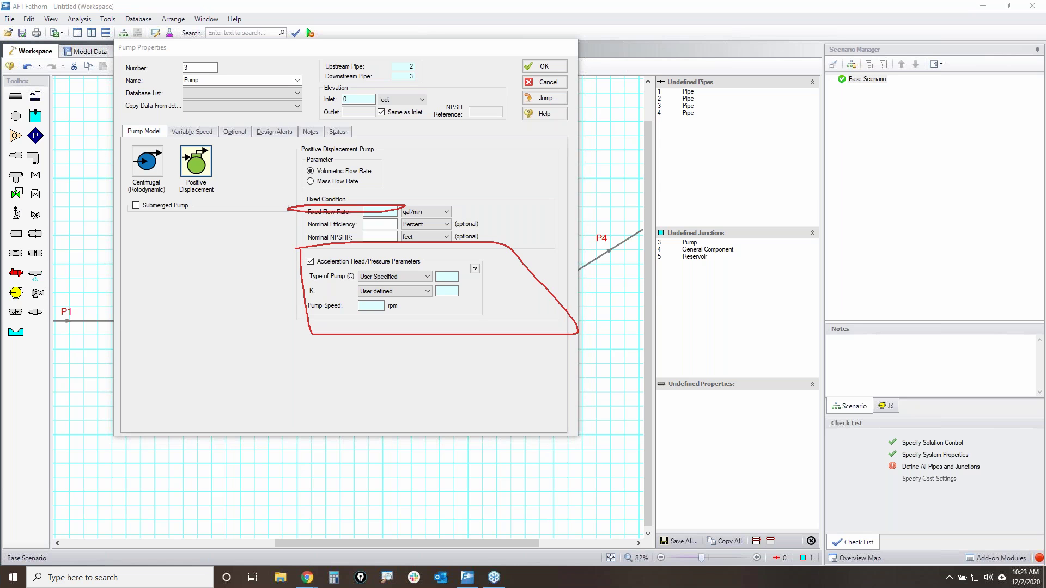
key("ctrl+shift+p")
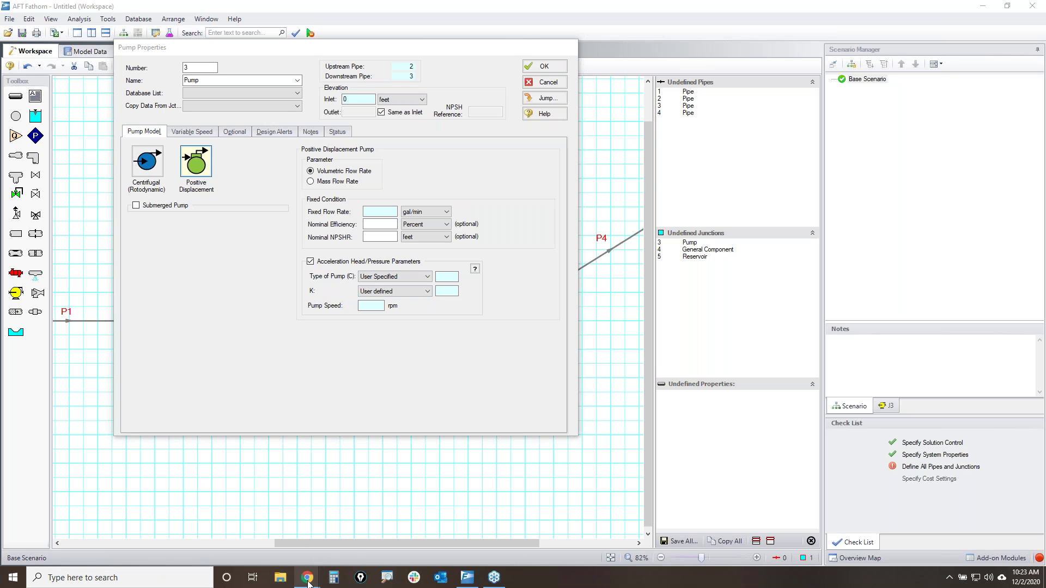
- Browse the AFT Impulse product page under Products in Chrome, then minimize the browser
mouse_move(309, 579)
left_click(355, 537)
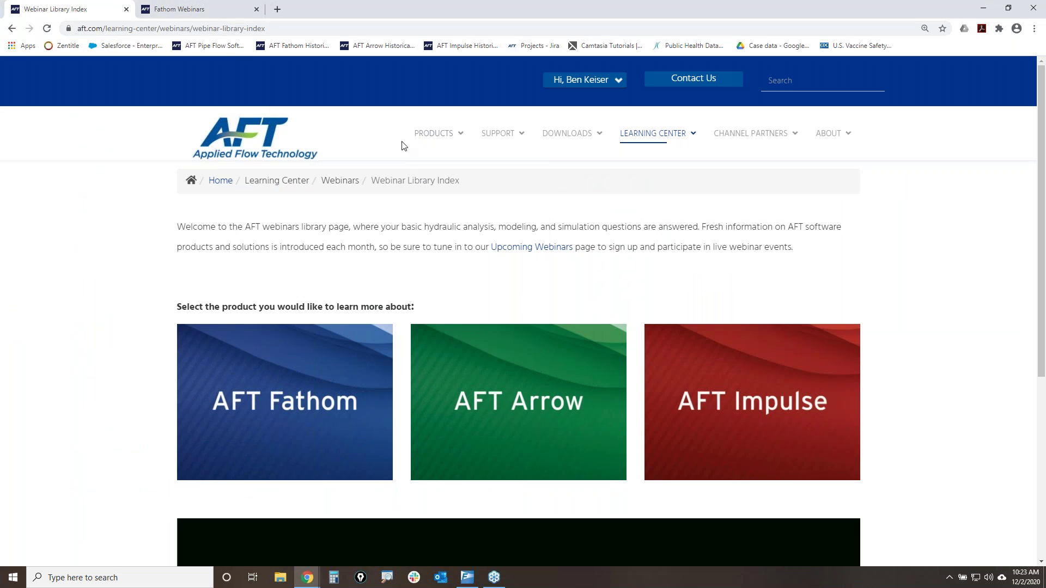
mouse_move(433, 137)
left_click(438, 256)
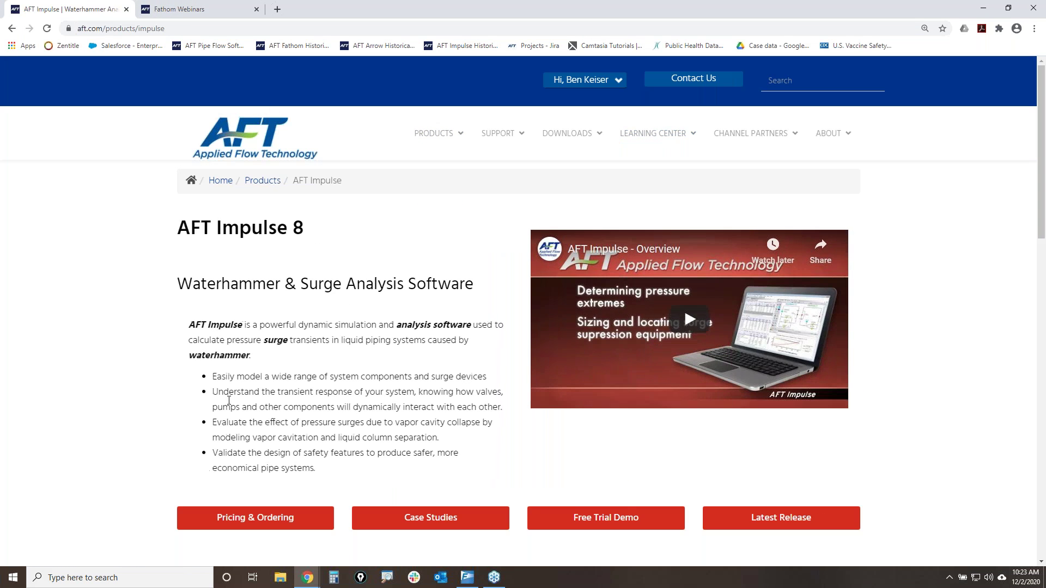
scroll(243, 397, "down", 7)
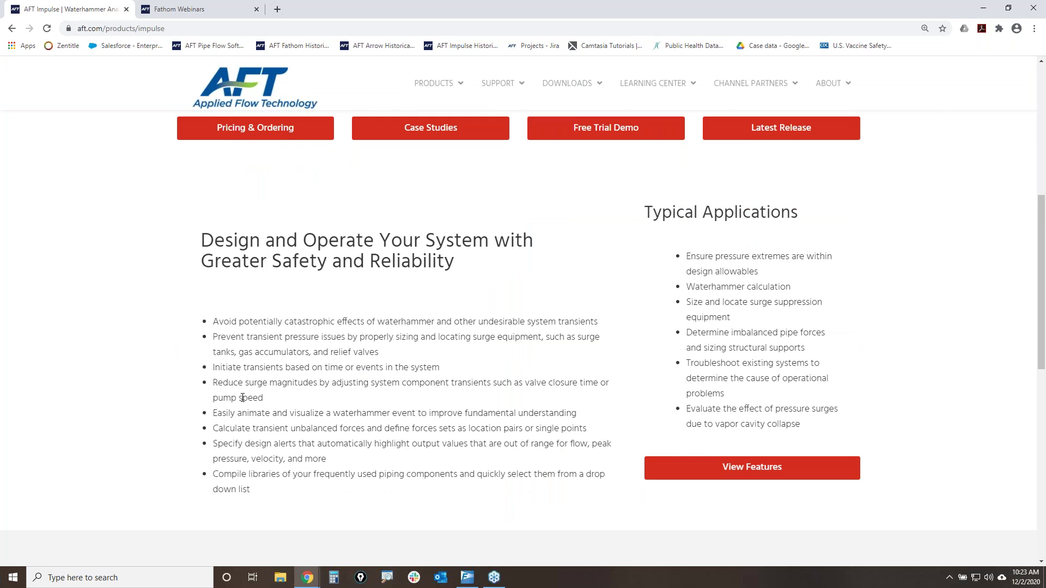
scroll(269, 401, "up", 4)
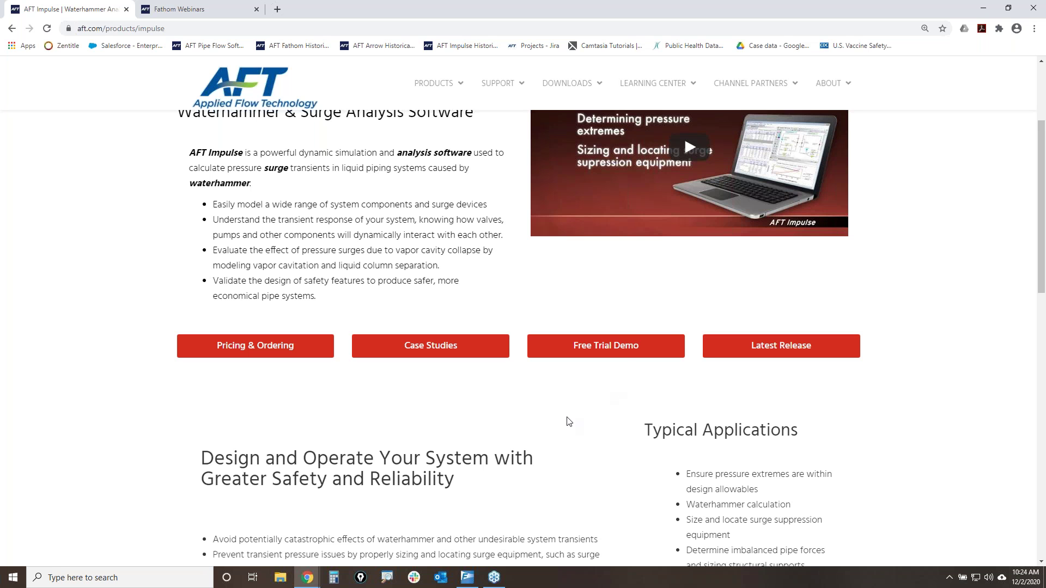
scroll(446, 464, "up", 3)
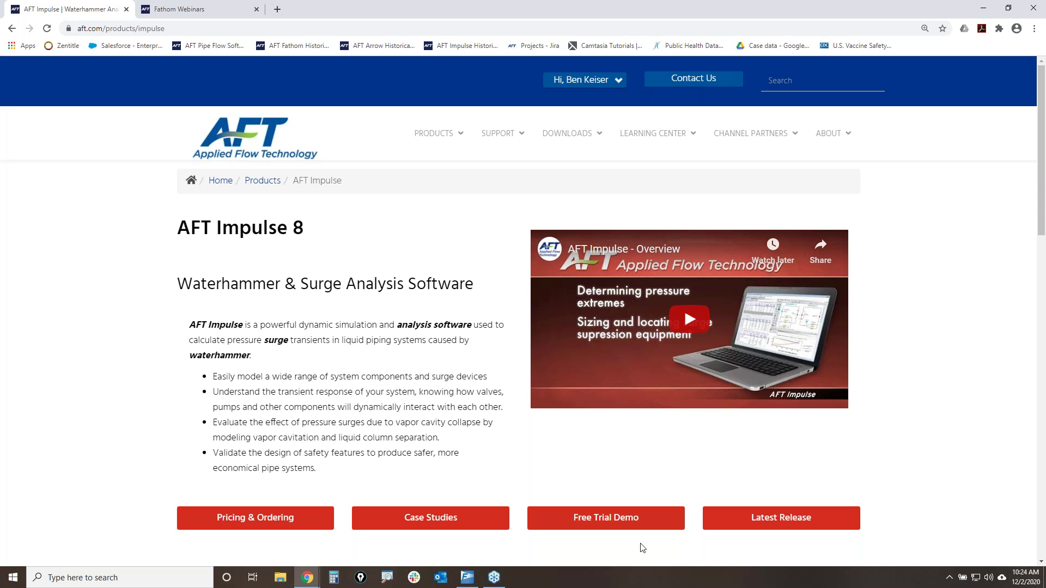
left_click(981, 7)
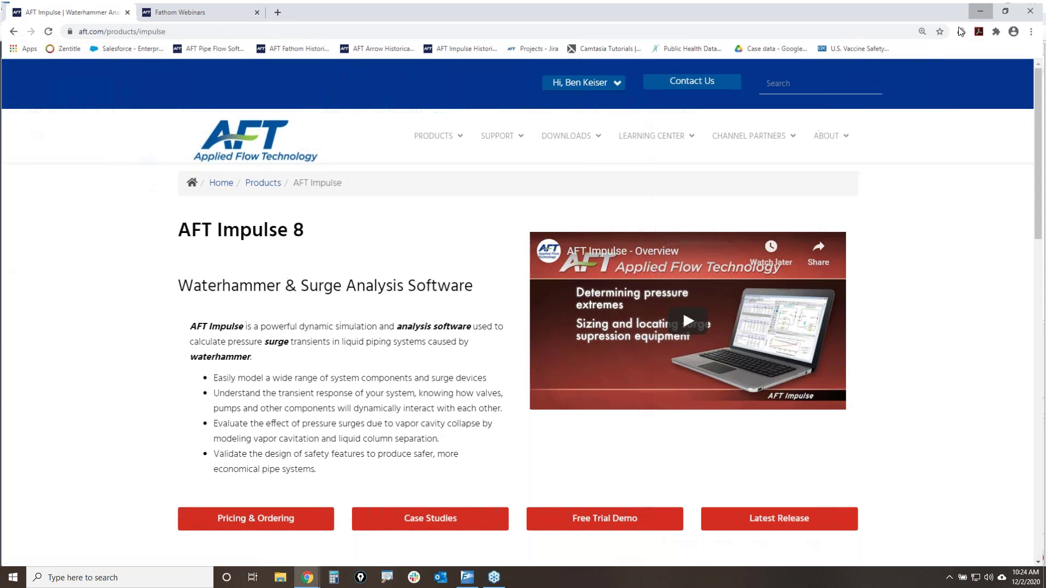
- Return pump J3 to Centrifugal and review its pump curve data without saving changes
left_click(147, 164)
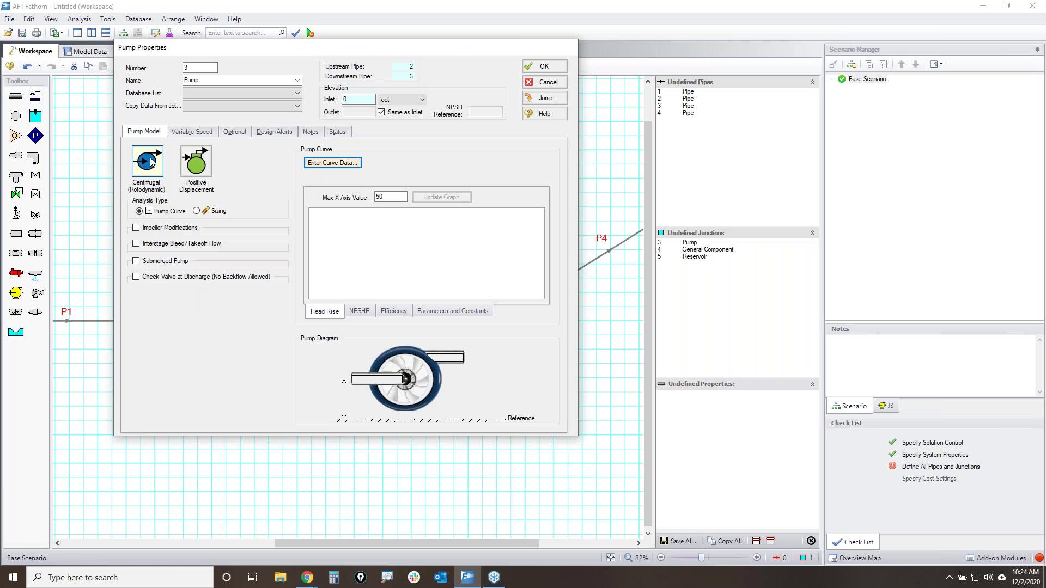
left_click(156, 213)
left_click(332, 163)
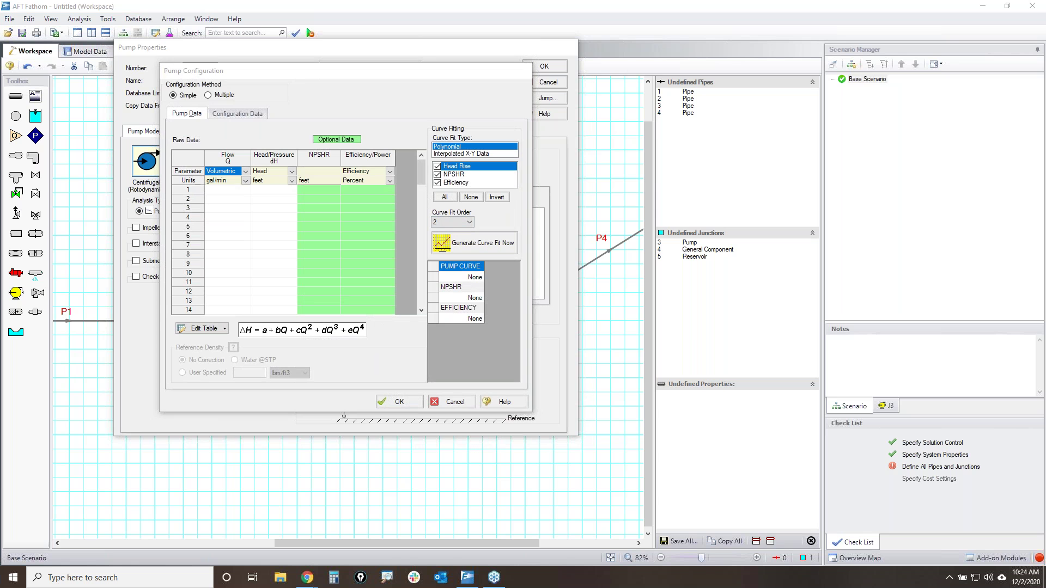
mouse_move(198, 199)
left_mouse_down()
mouse_move(422, 211)
mouse_move(236, 182)
mouse_move(250, 163)
mouse_move(291, 163)
left_mouse_up()
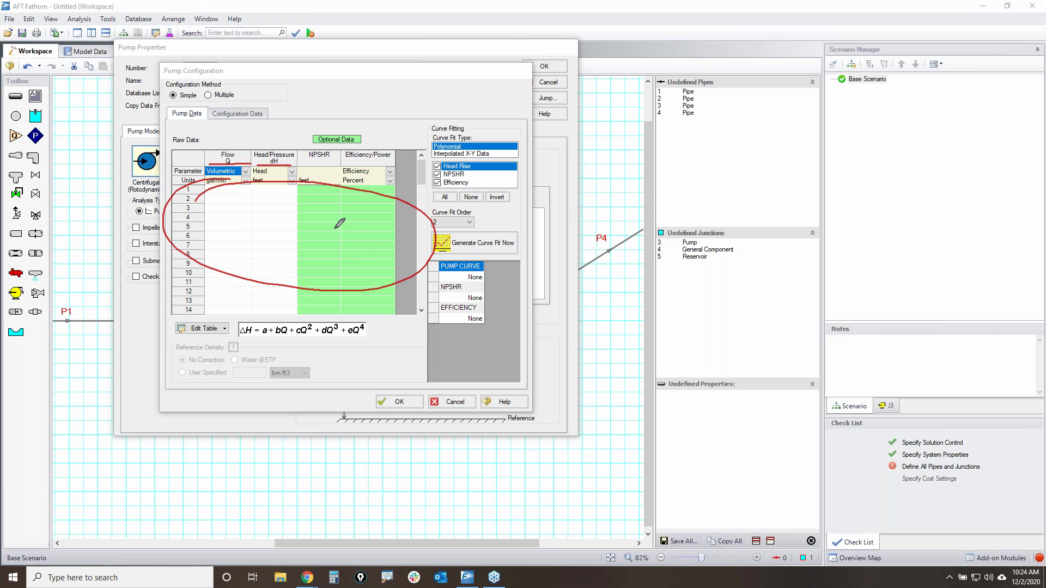
left_click_drag(303, 159, 406, 161)
key("Escape")
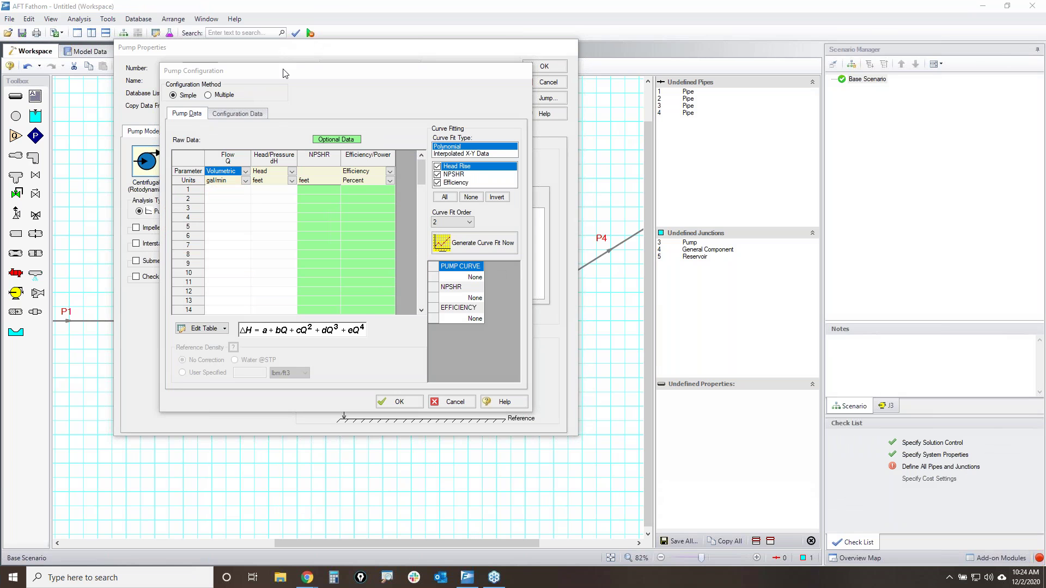
left_click(473, 397)
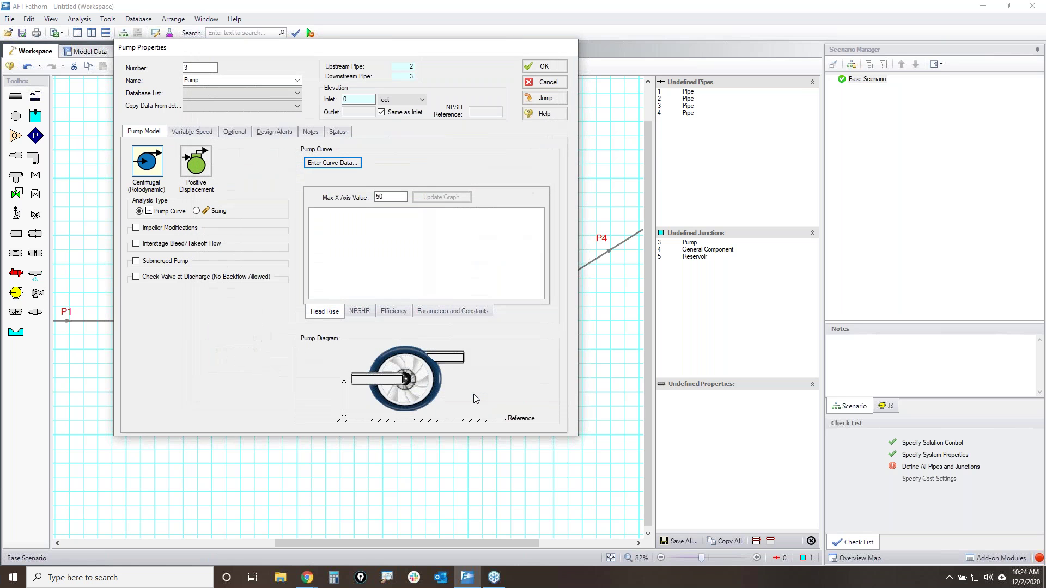
- Set pump J3 to Sizing with a 500 gal/min fixed flow rate and accept
left_click(197, 211)
left_click(382, 229)
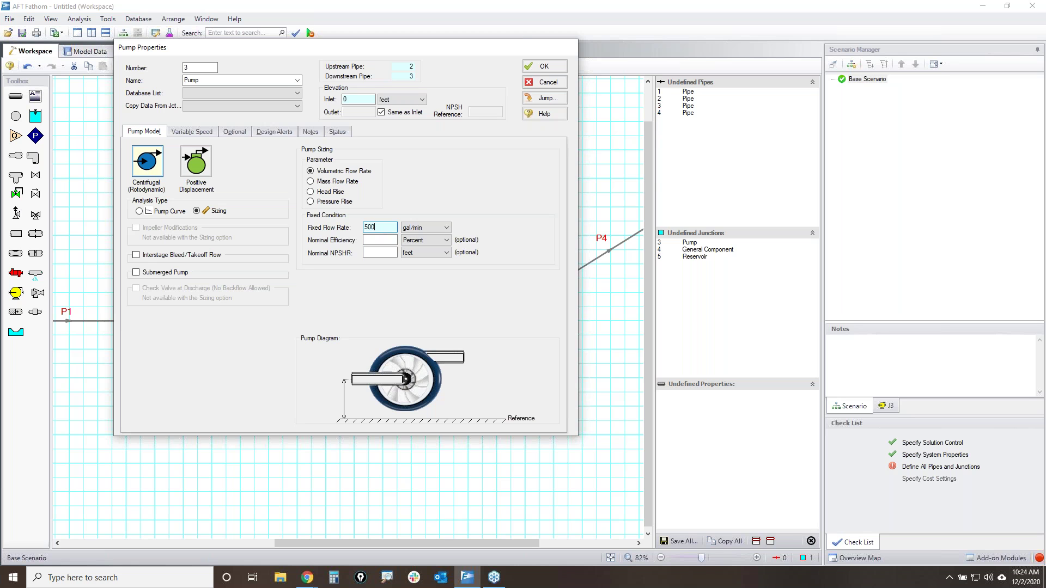
left_click(544, 67)
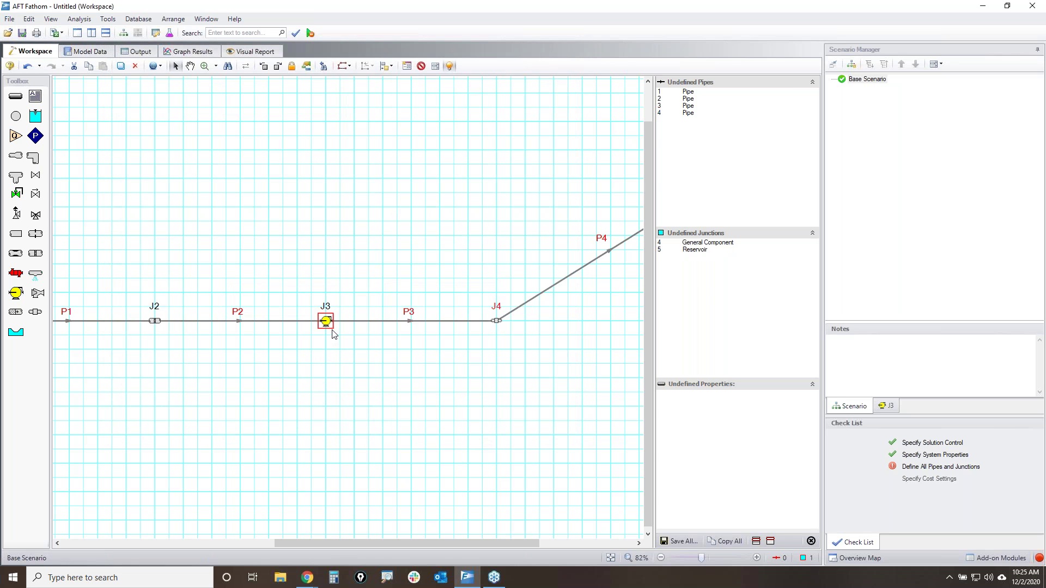
- Rename junction J4 to 'Internal Process System #1' and choose the Resistance Curve loss model
left_click(442, 367)
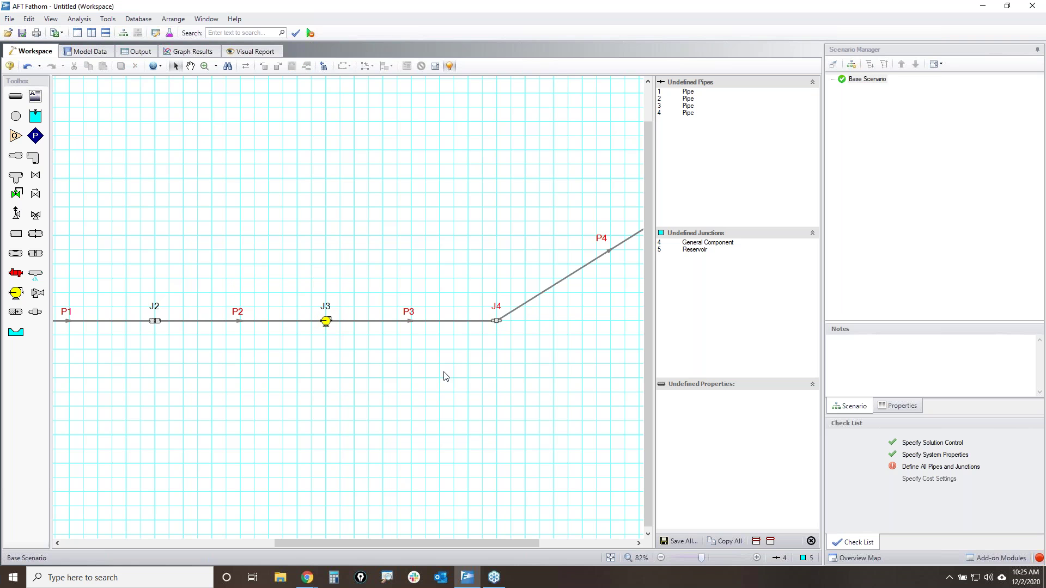
double_click(495, 322)
left_click(447, 188)
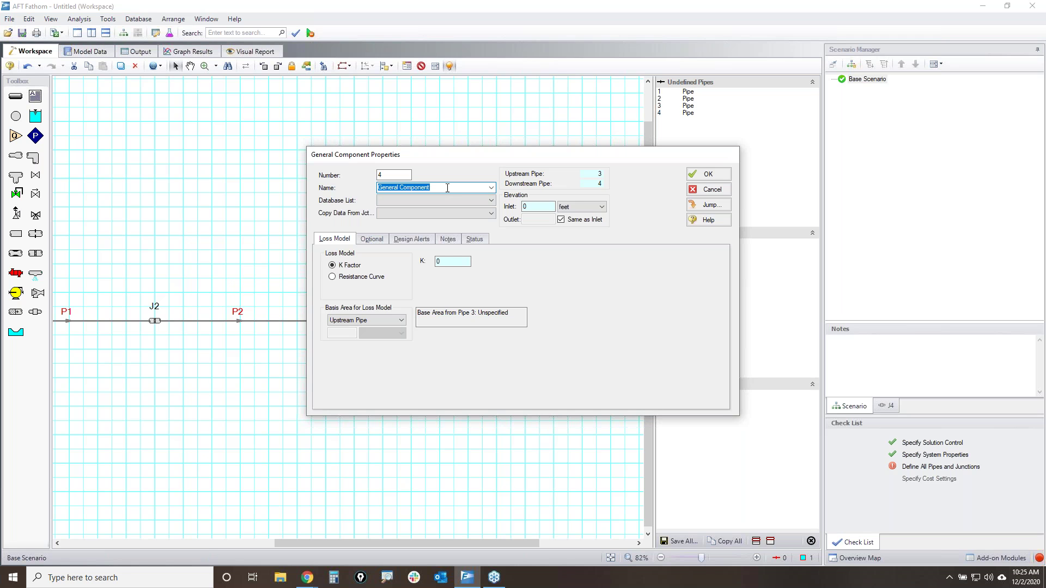
key("BackSpace")
left_click(348, 279)
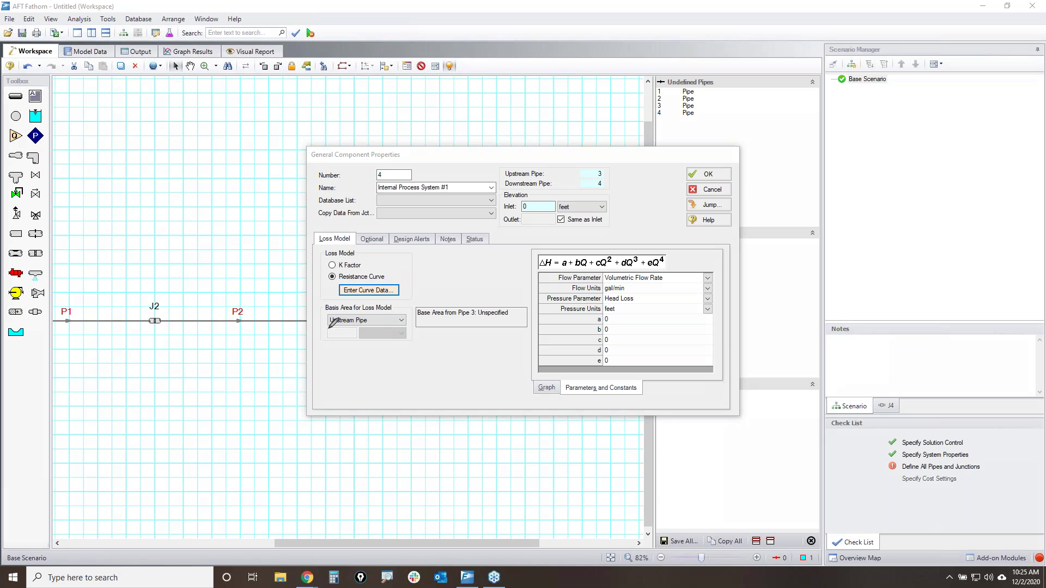
mouse_move(143, 300)
left_mouse_down()
mouse_move(159, 328)
mouse_move(158, 299)
left_mouse_up()
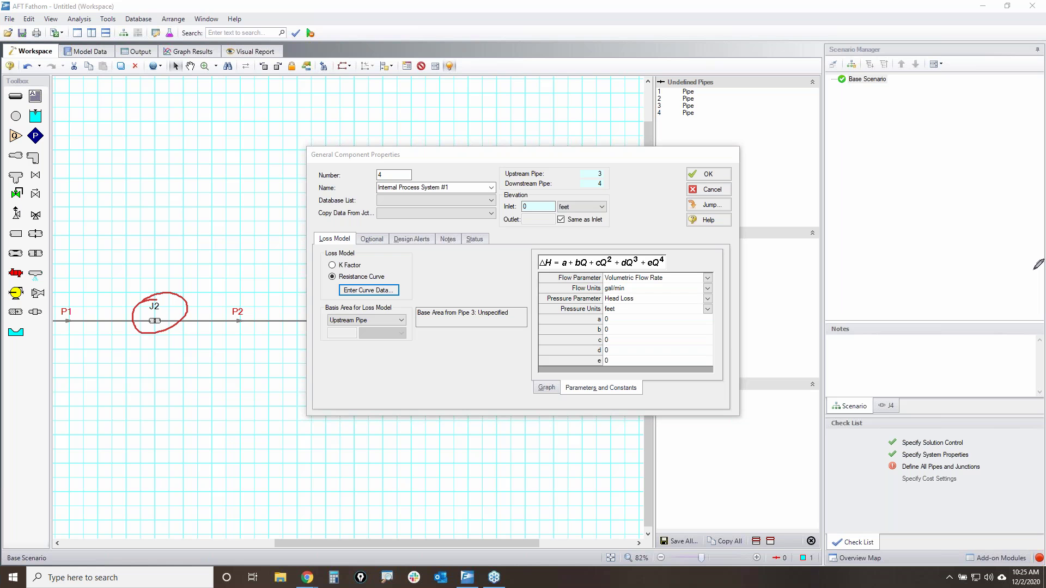
key("Escape")
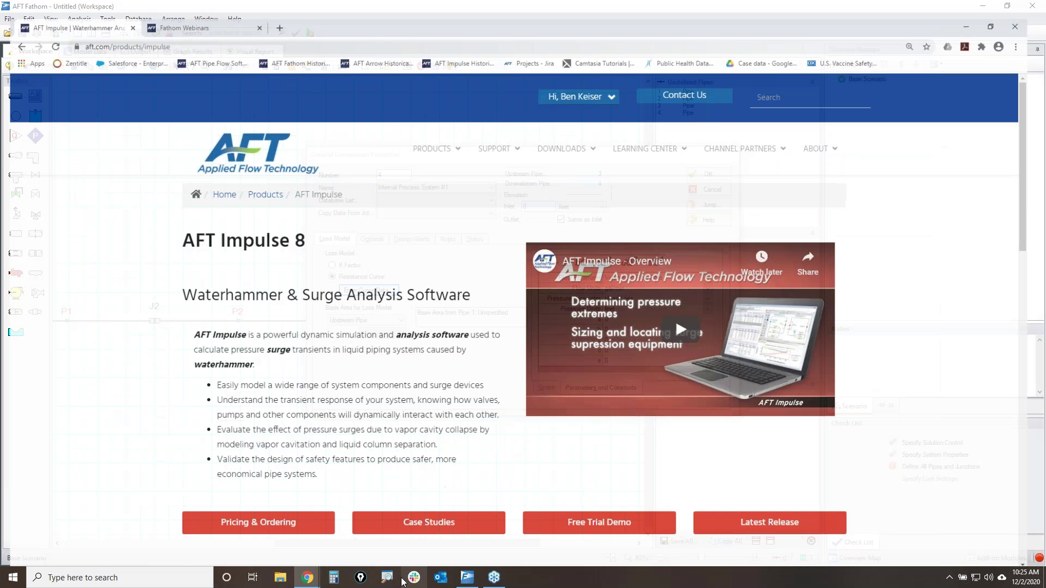
- Open AFT's Chrysler Energy Savings case study by filtering case studies to Automotive
mouse_move(656, 136)
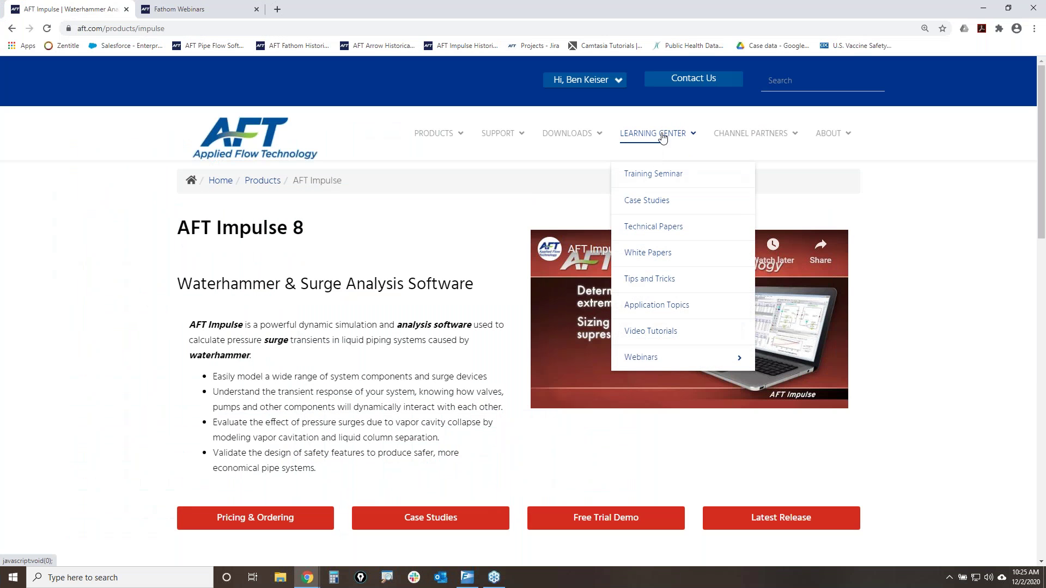
left_click(649, 200)
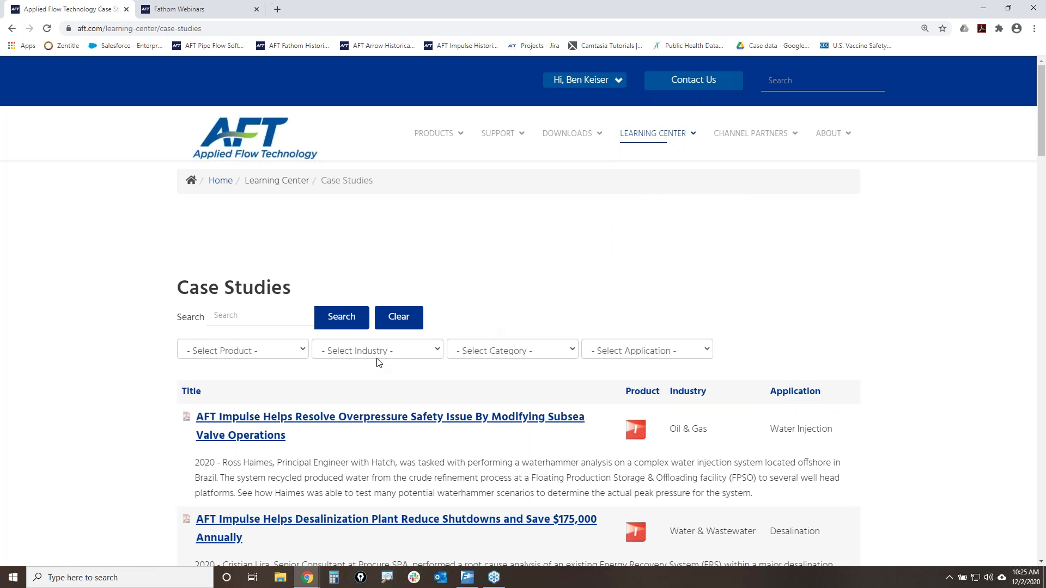
left_click(368, 351)
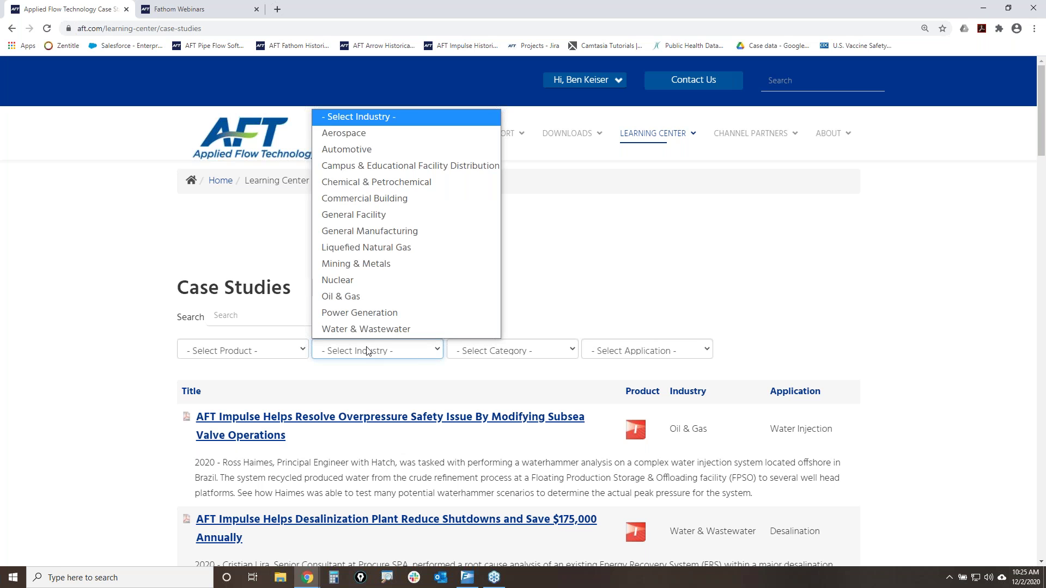
left_click(356, 151)
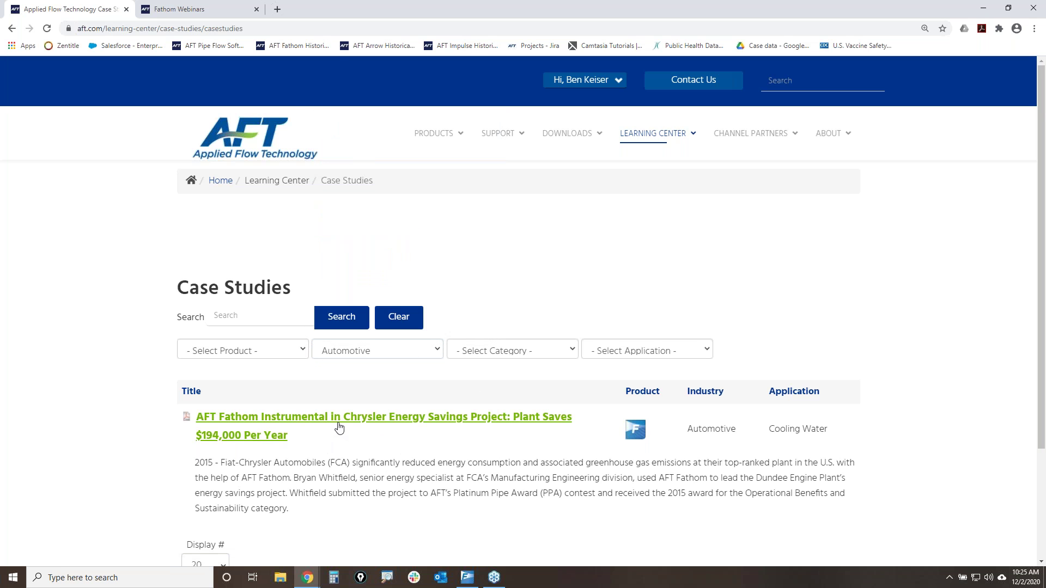
left_click(346, 422)
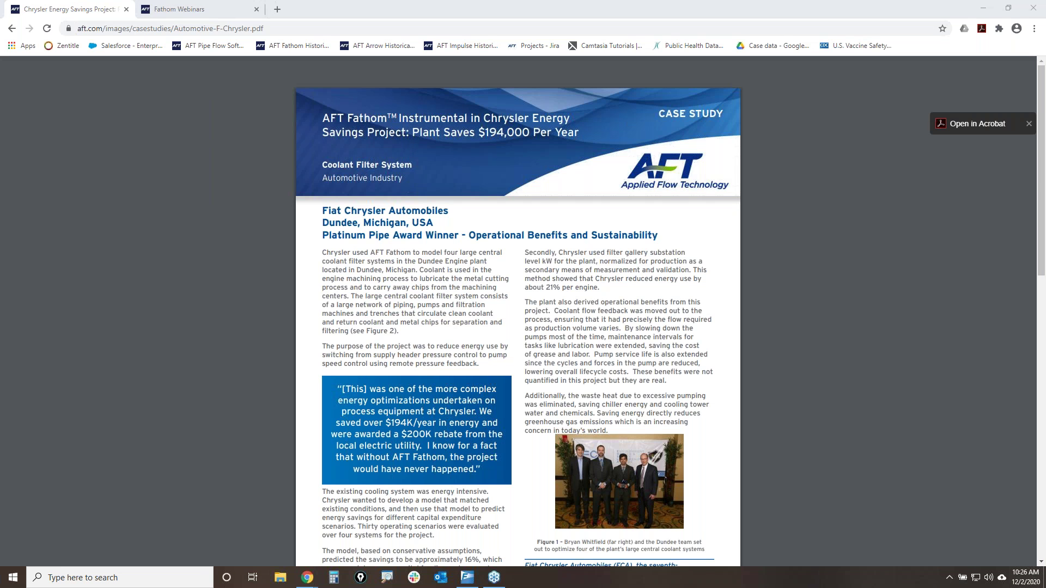
- Mark the $194,000 yearly savings, $200K rebate and electric utility mentions in the case study
left_click_drag(412, 143, 572, 145)
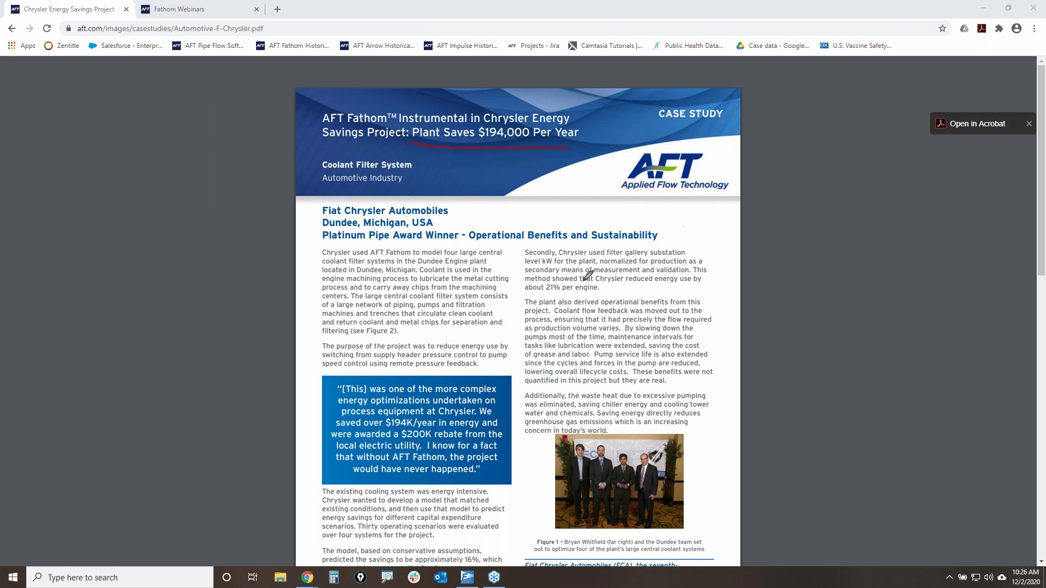
left_click_drag(325, 441, 467, 439)
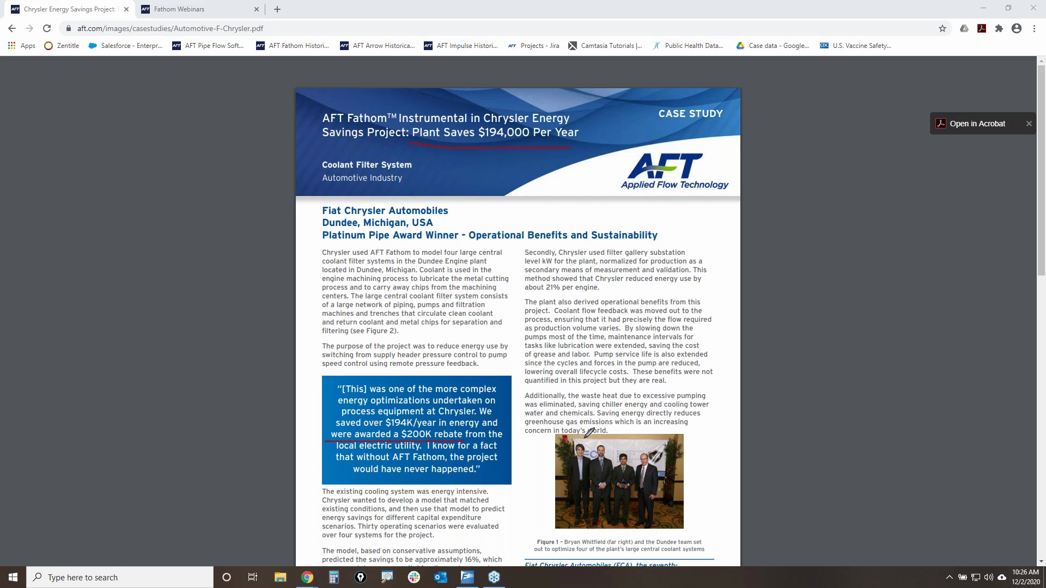
left_click_drag(336, 454, 426, 454)
key("Escape")
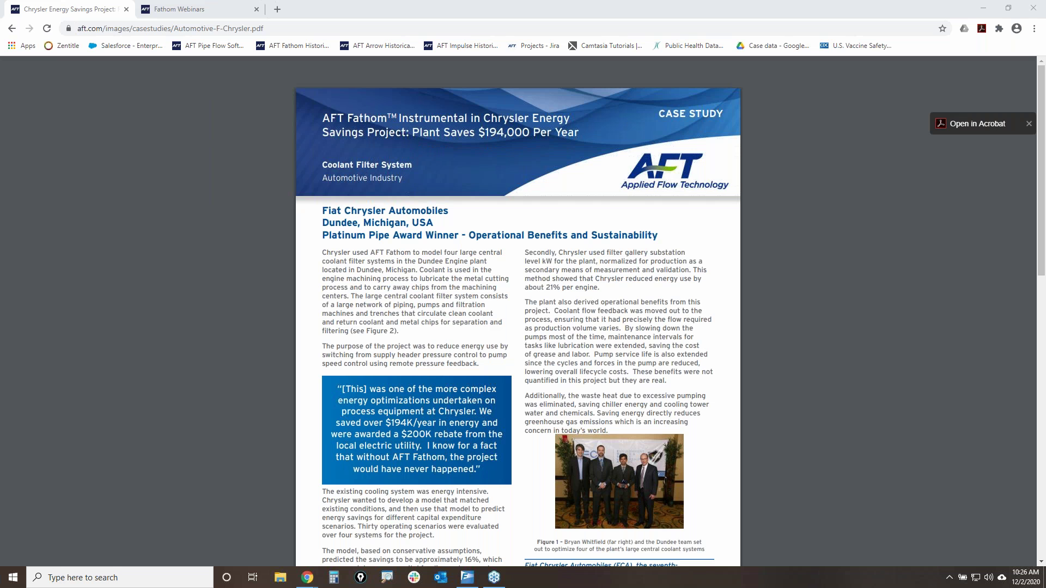
scroll(806, 384, "down", 12)
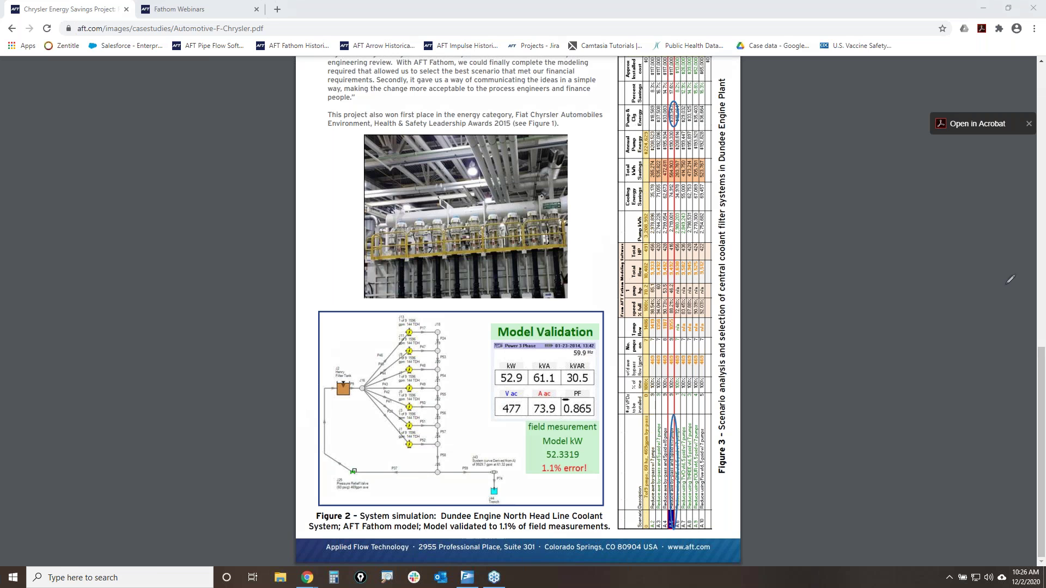
scroll(458, 455, "up", 5)
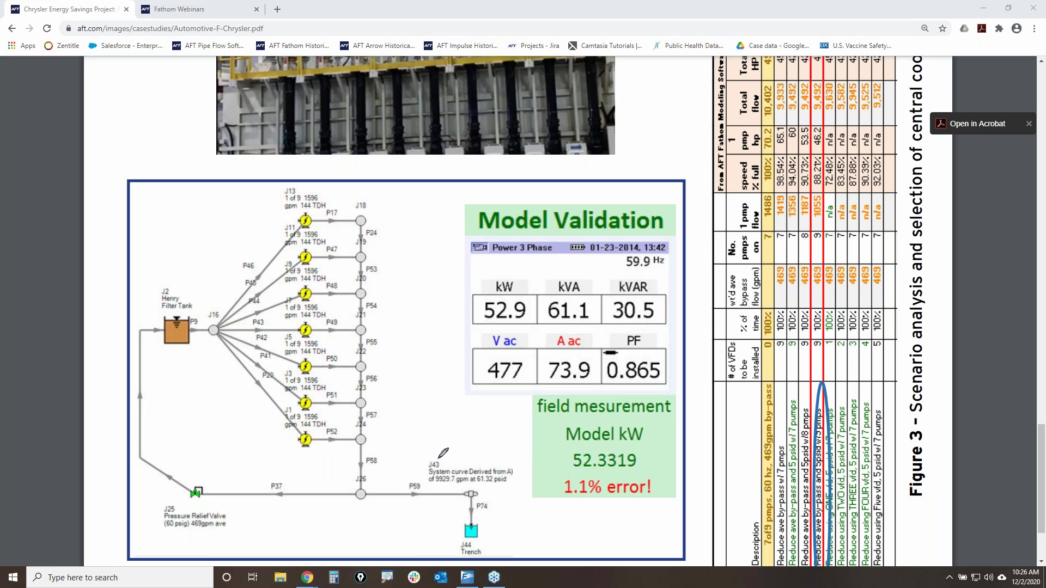
- Annotate J43 in the Figure 2 Fathom model, fit the page to view, and minimize Chrome
mouse_move(426, 450)
left_mouse_down()
mouse_move(426, 499)
mouse_move(486, 506)
mouse_move(523, 469)
mouse_move(424, 452)
left_mouse_up()
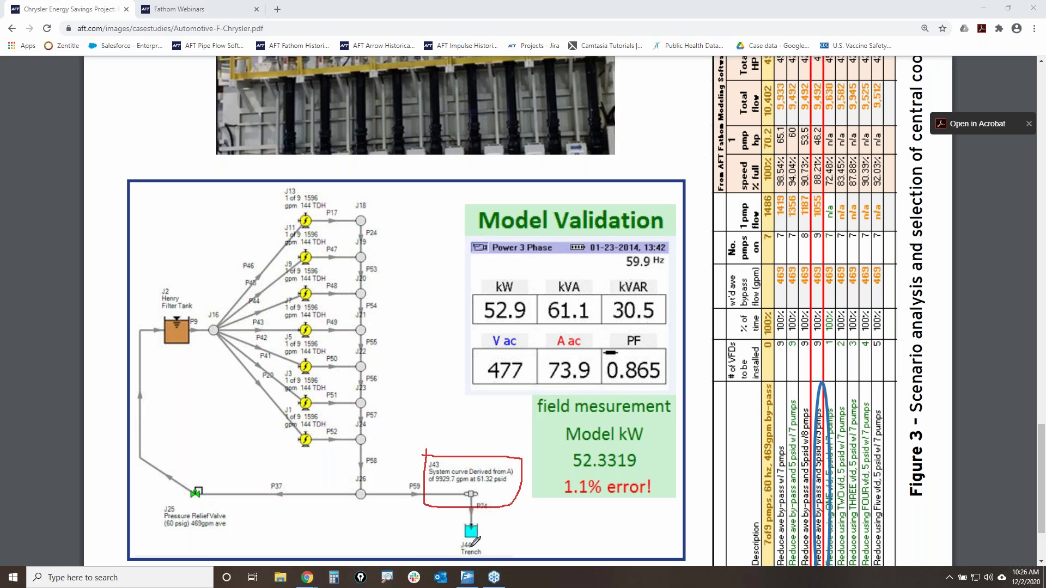
left_click_drag(461, 499, 493, 500)
left_click_drag(429, 488, 499, 488)
key("Escape")
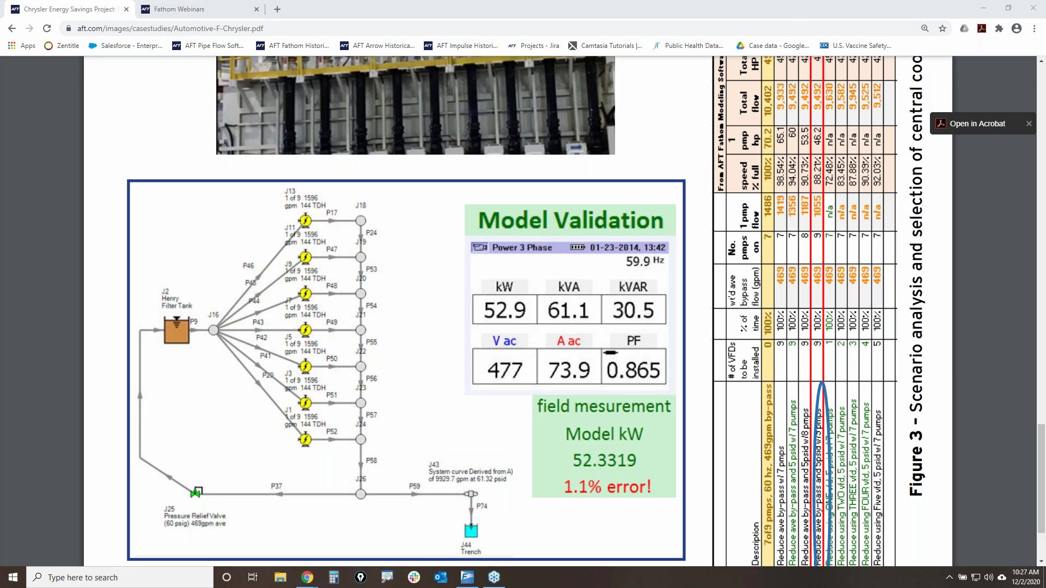
mouse_move(1016, 521)
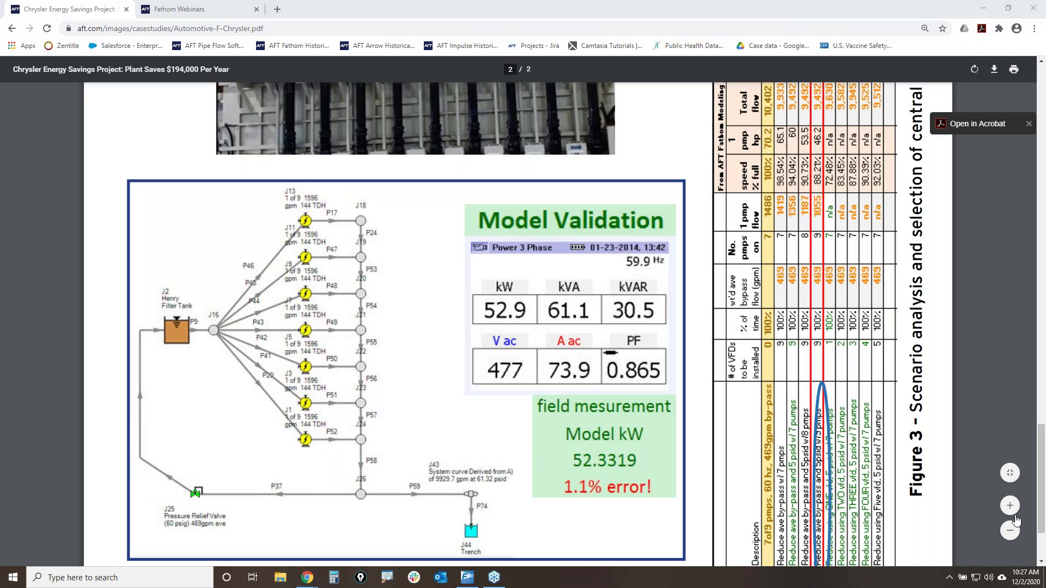
left_click(1009, 472)
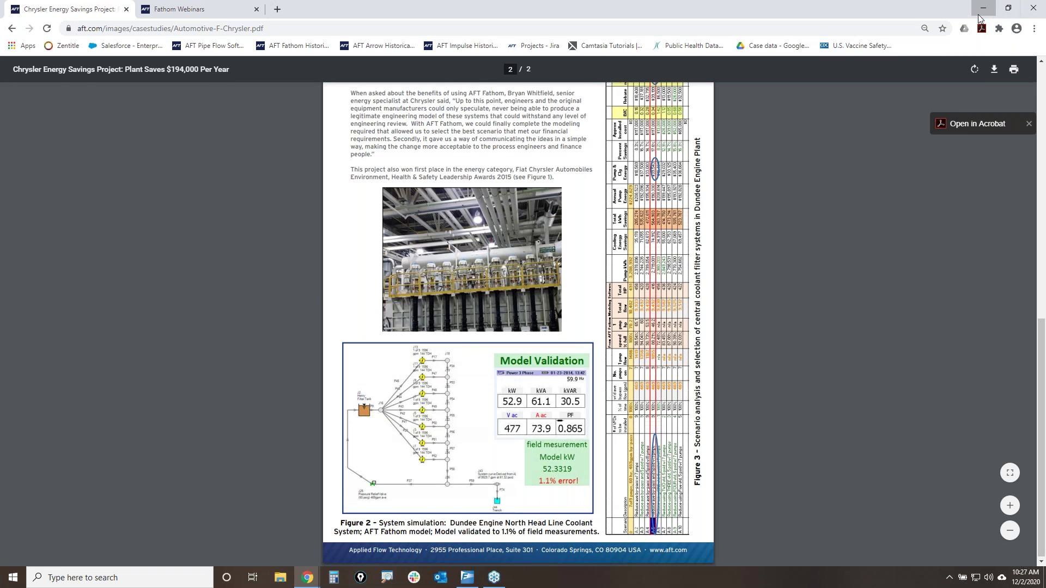
left_click(984, 8)
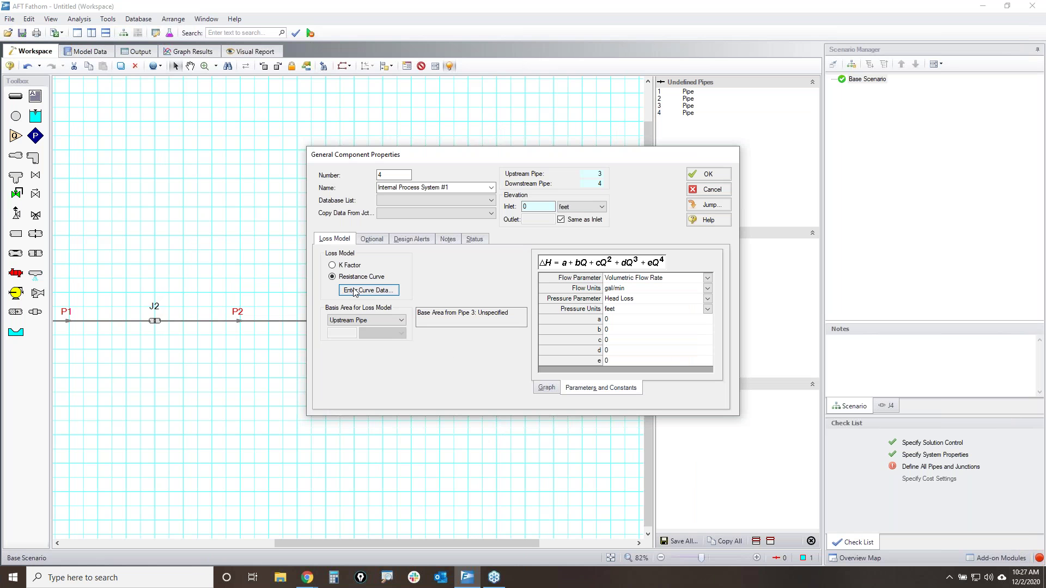
- Enter J4's loss curve as pressure in psid, filled quadratically through 750 gpm / 25 psid
left_click(354, 292)
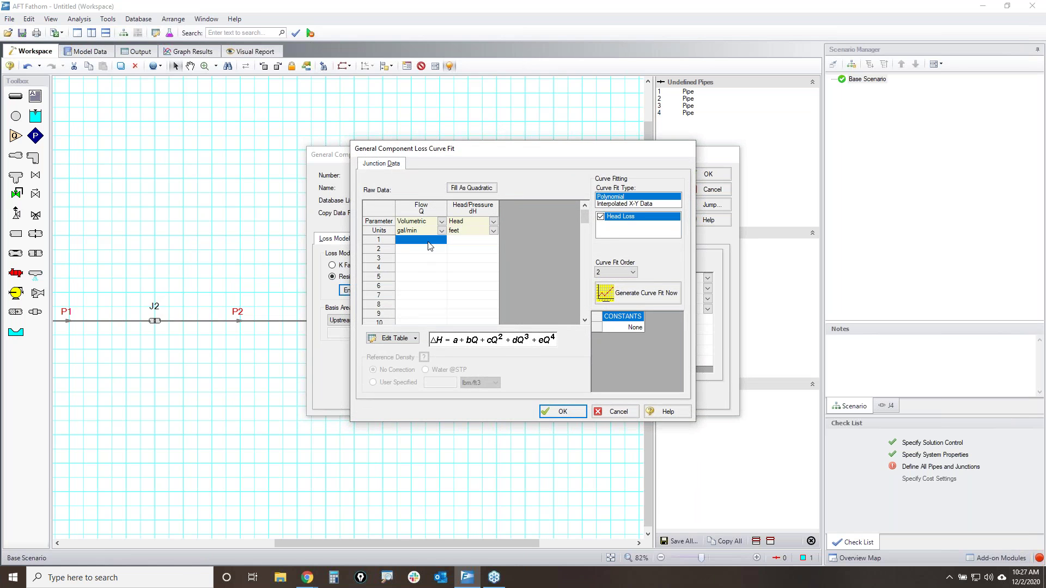
left_click(429, 241)
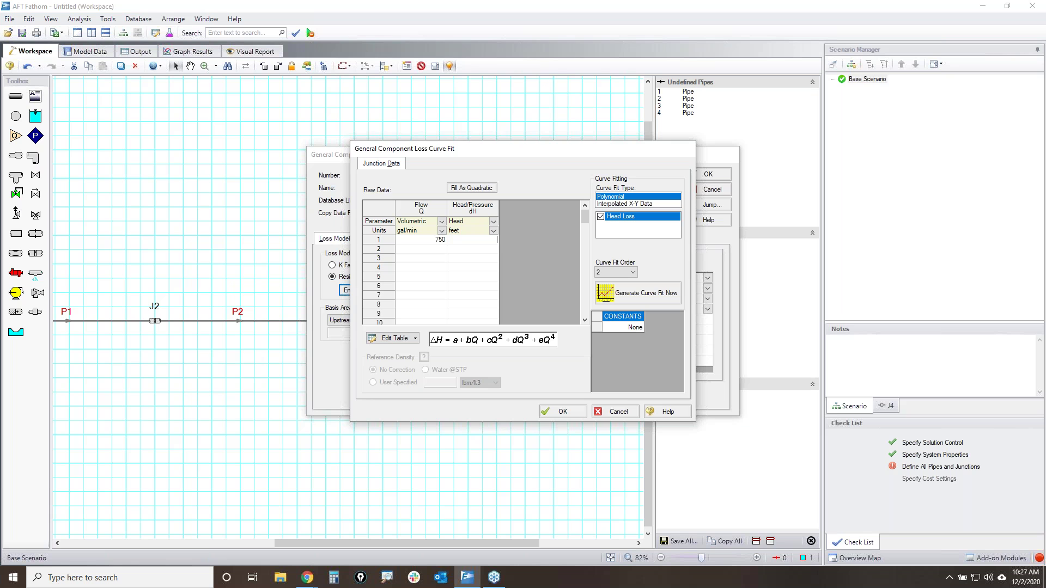
left_click(489, 222)
left_click(489, 222)
left_click(469, 241)
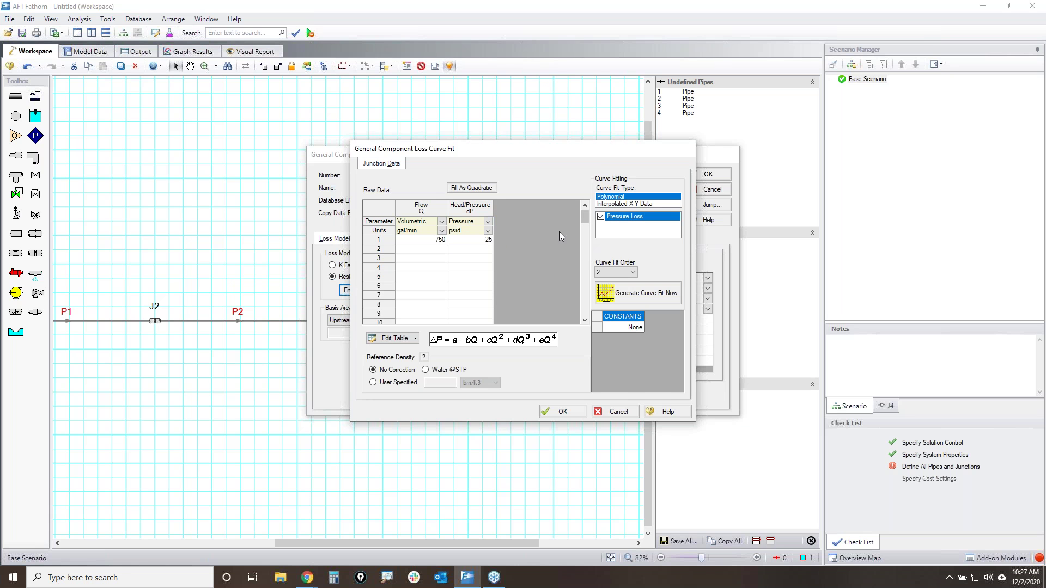
left_click(492, 190)
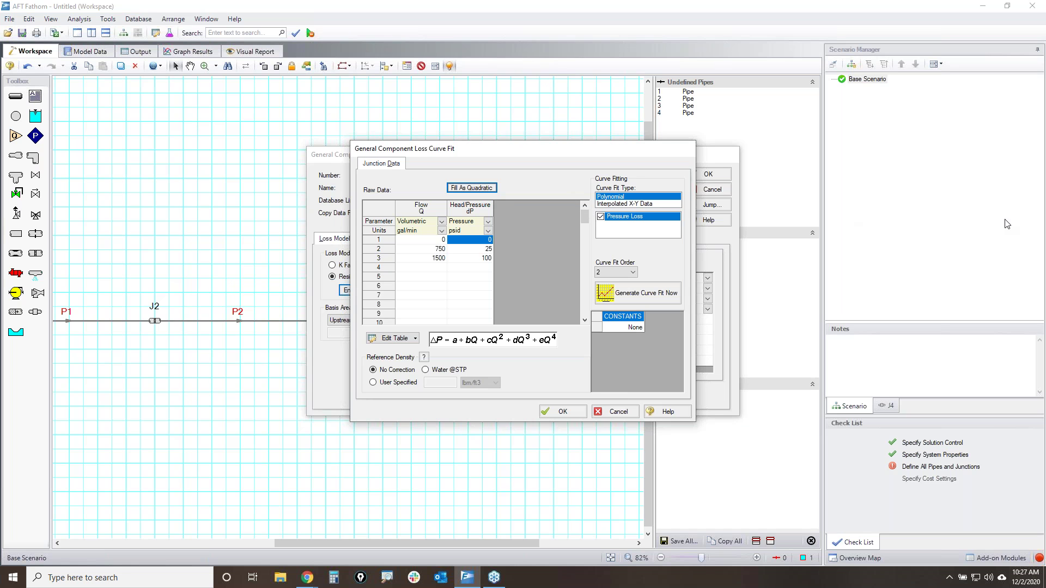
mouse_move(411, 236)
left_mouse_down()
mouse_move(408, 260)
mouse_move(397, 240)
left_mouse_up()
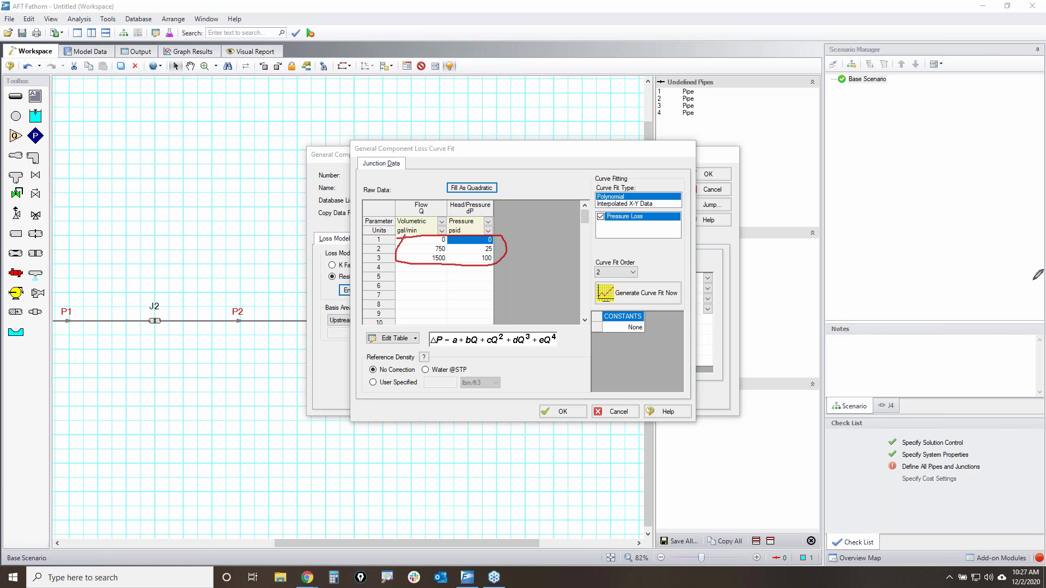
key("Escape")
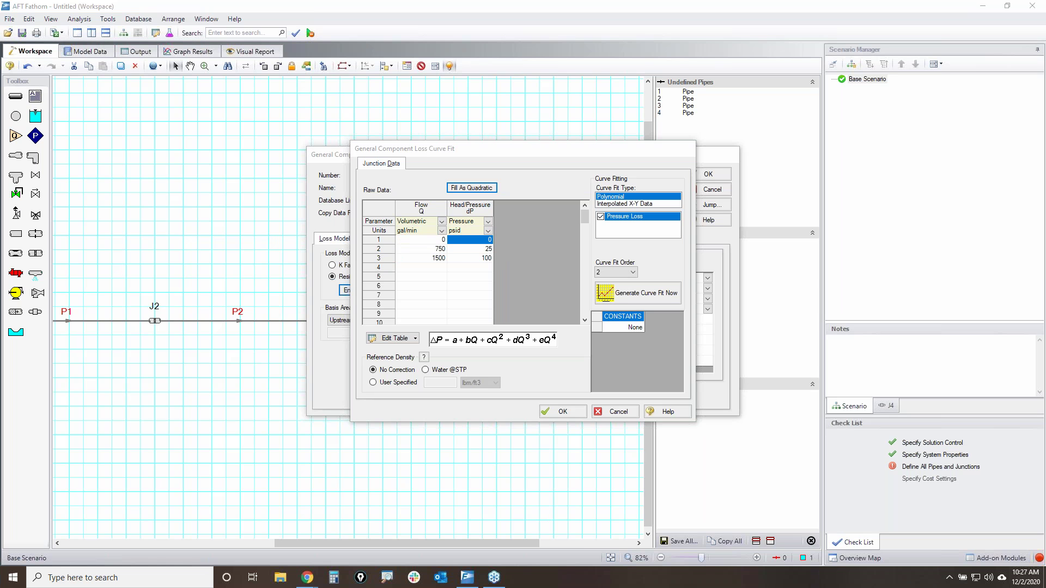
- Generate and accept the curve fit, apply J4's properties, and show its name on the workspace
left_click(640, 294)
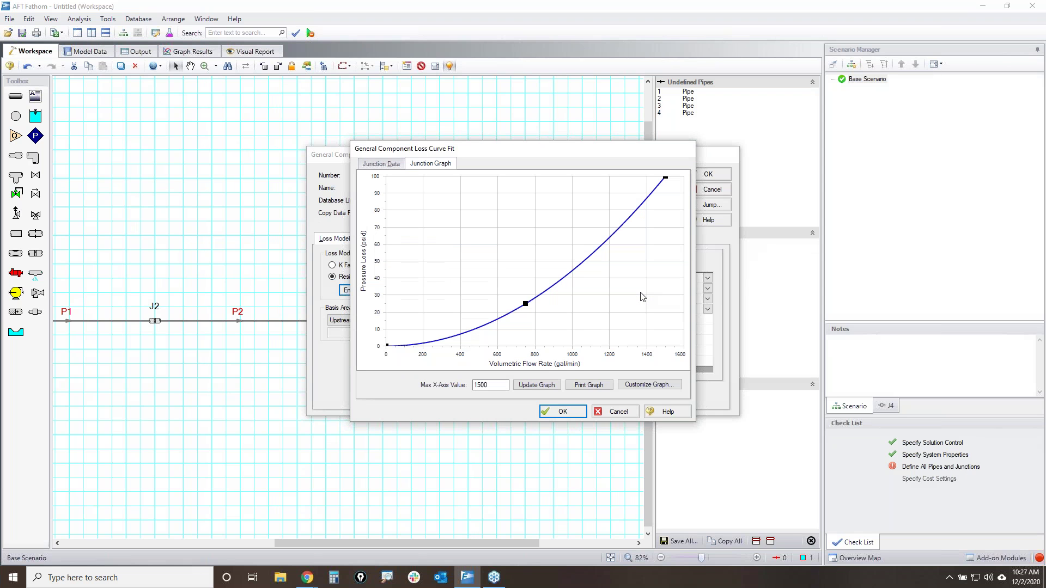
left_click(563, 413)
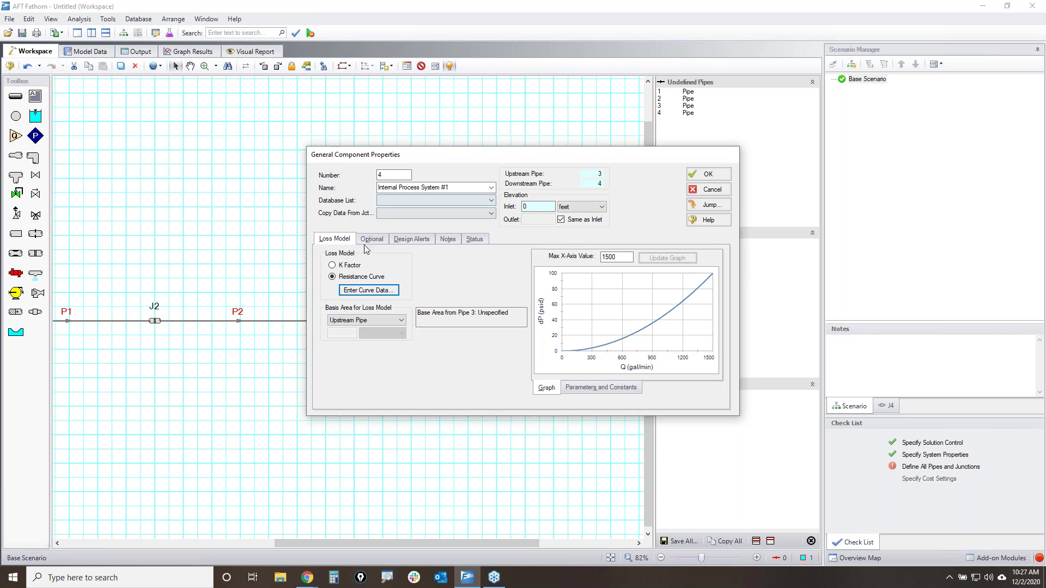
left_click(722, 176)
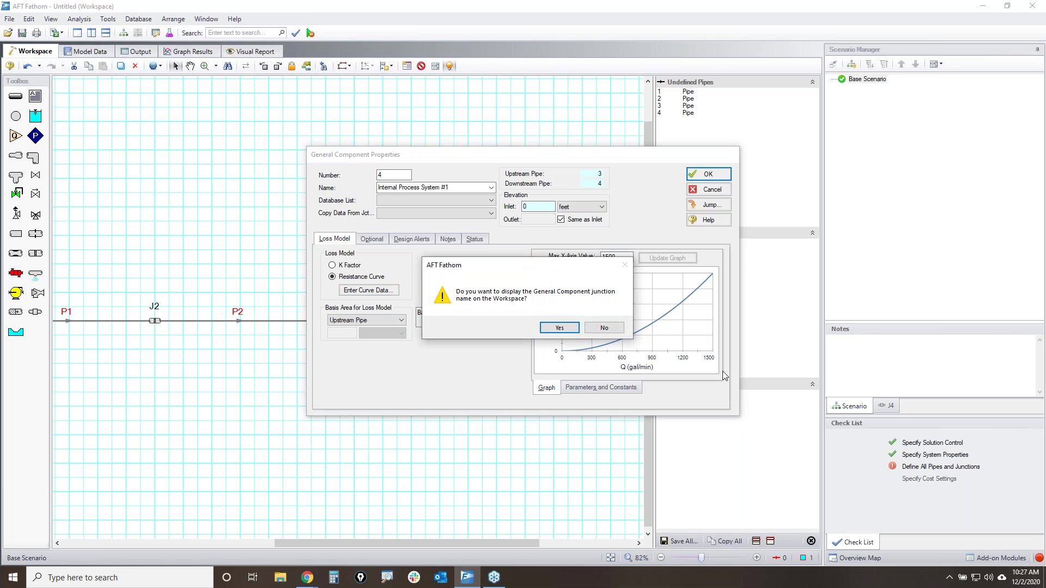
left_click(563, 331)
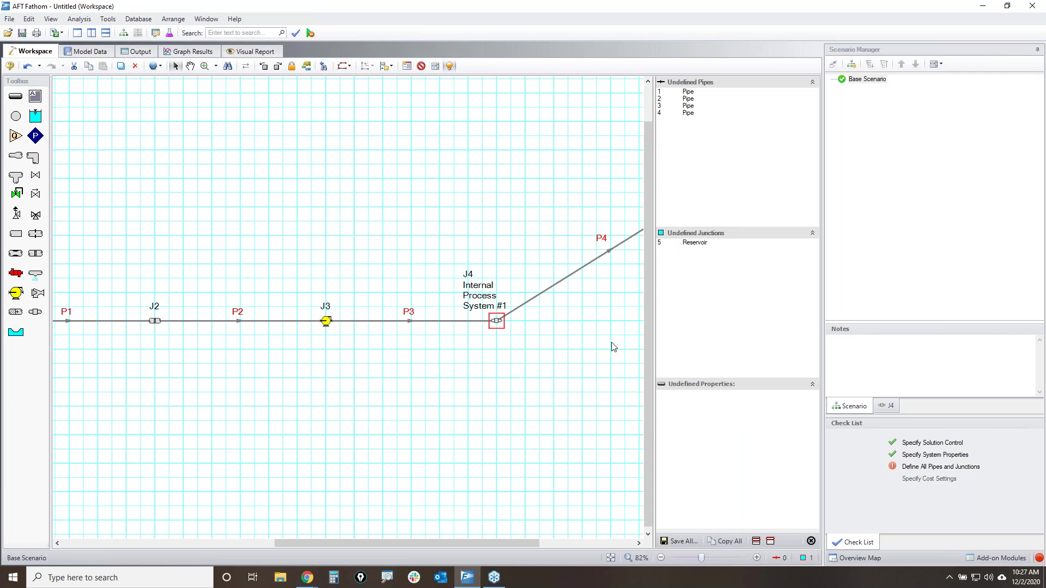
- Enter 200 ft for both reservoir J5's liquid surface elevation and pipe elevation, then save
left_click_drag(432, 542, 526, 542)
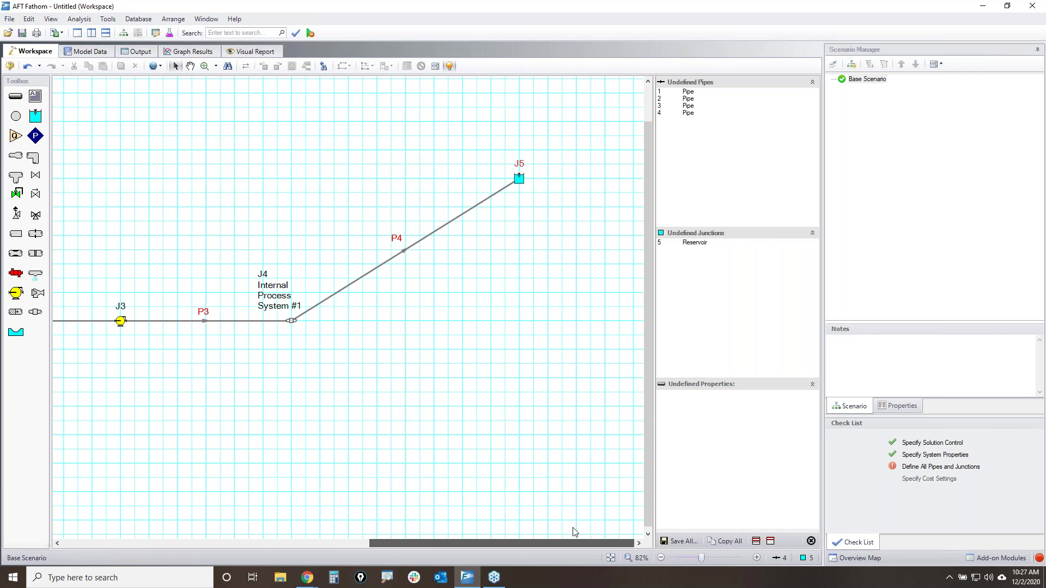
double_click(519, 179)
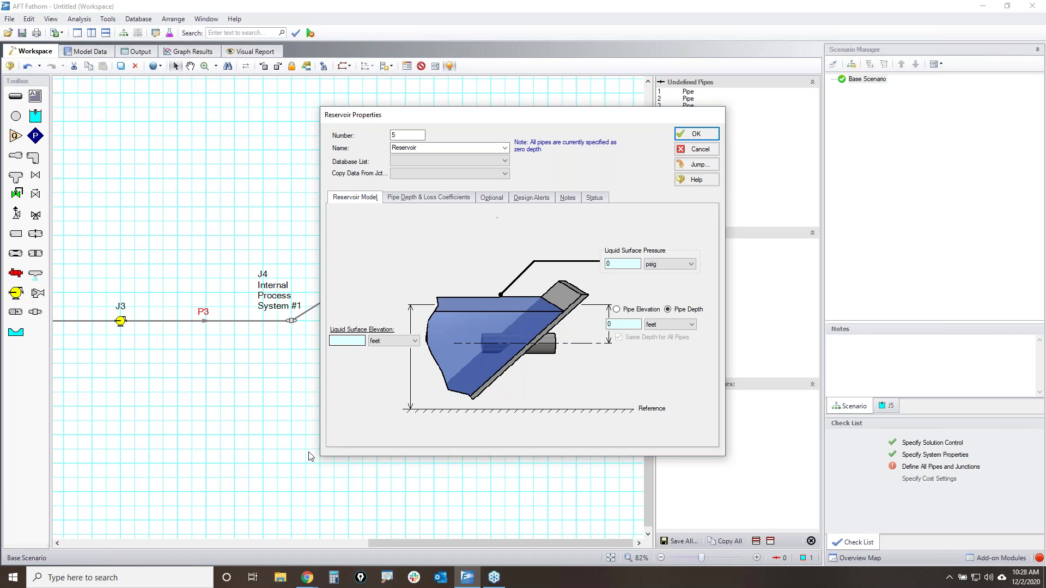
left_click(347, 343)
type("200")
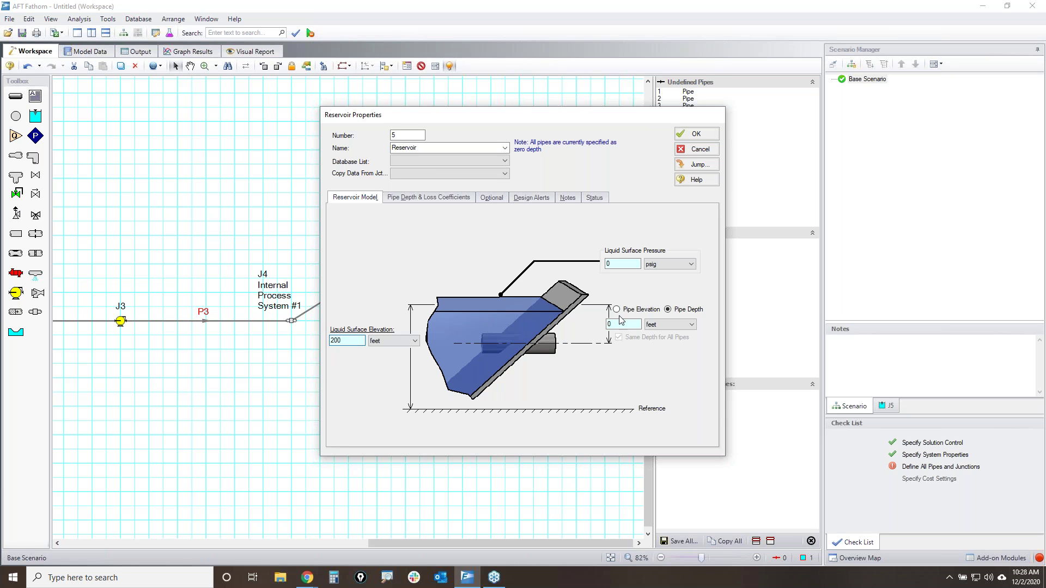
left_click(616, 309)
type("200")
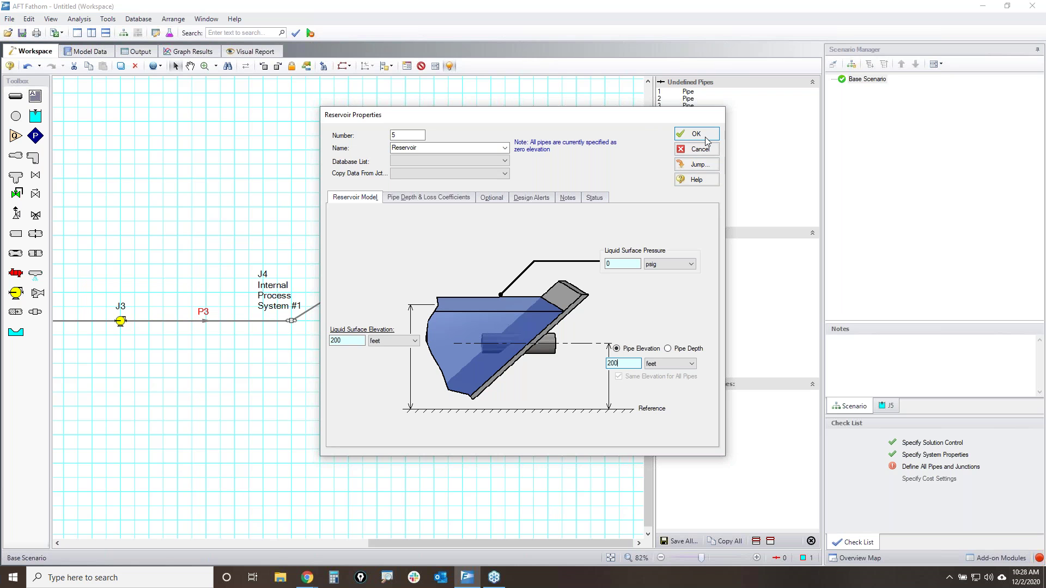
left_click(694, 134)
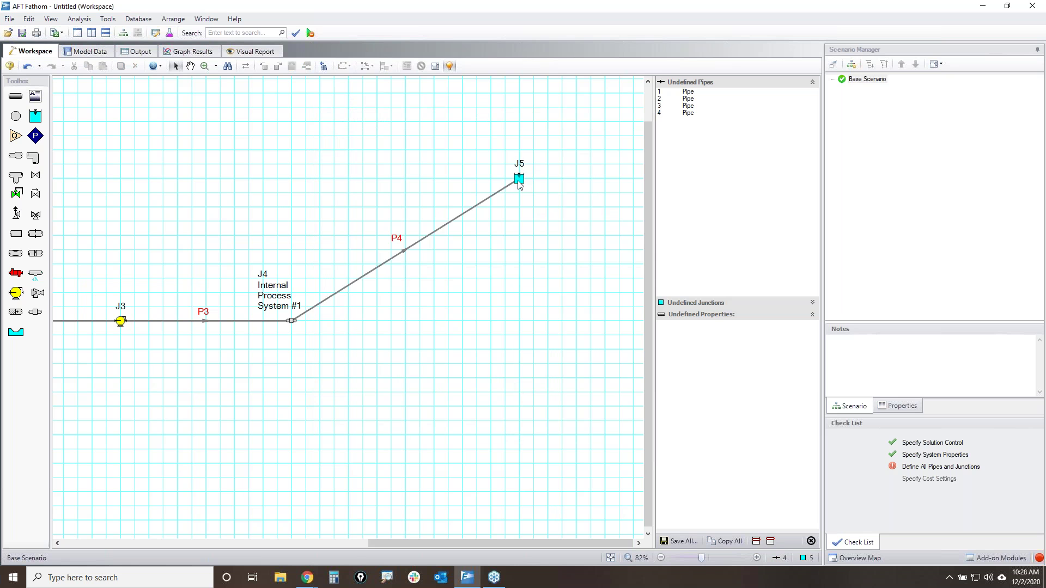
left_click_drag(566, 544, 381, 547)
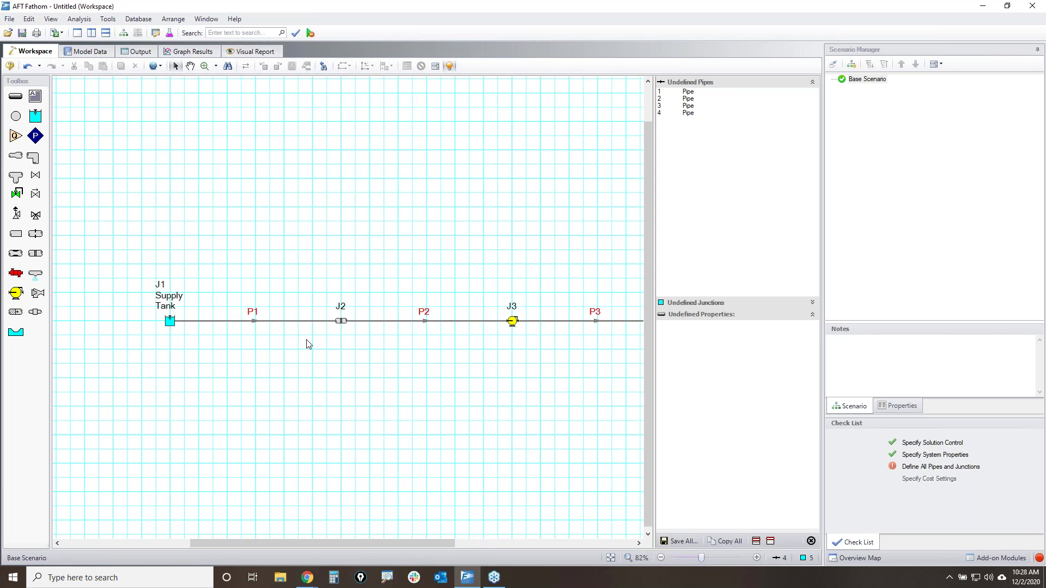
double_click(283, 321)
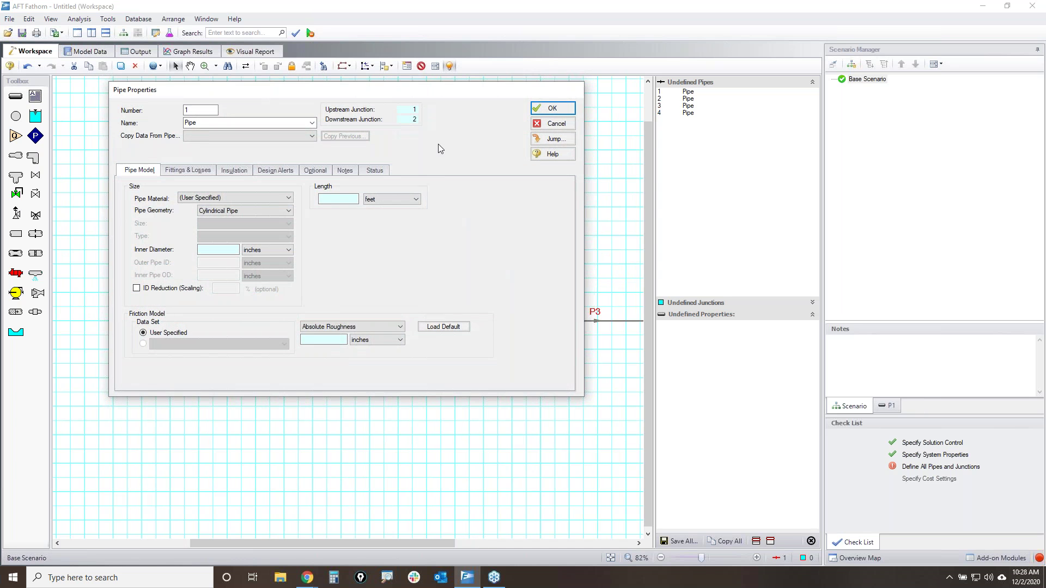
left_click(540, 127)
left_click(294, 381)
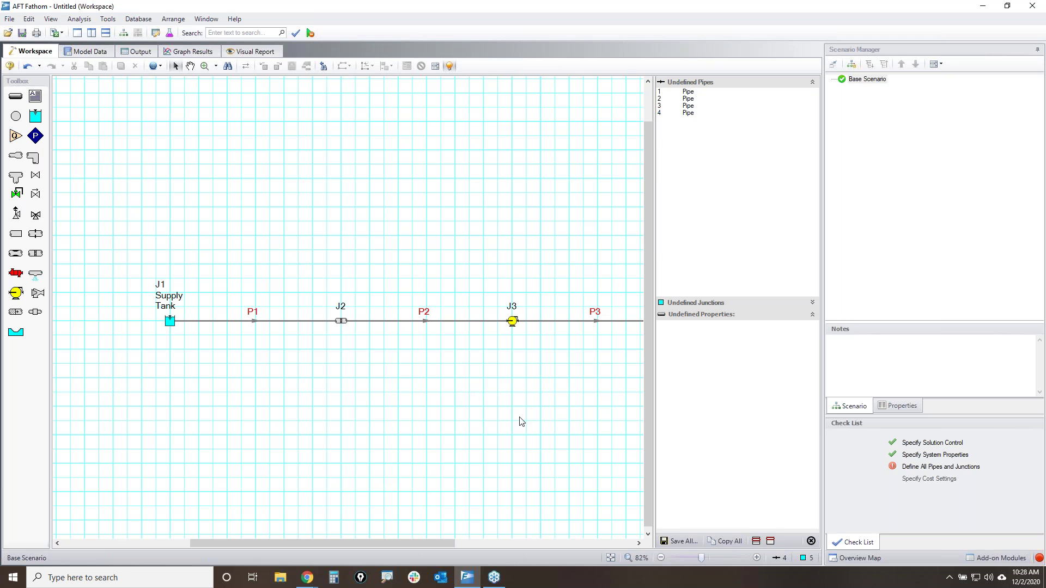
- Box-select junction J2 a few times to demonstrate selection, then clear it
left_click_drag(278, 264, 455, 389)
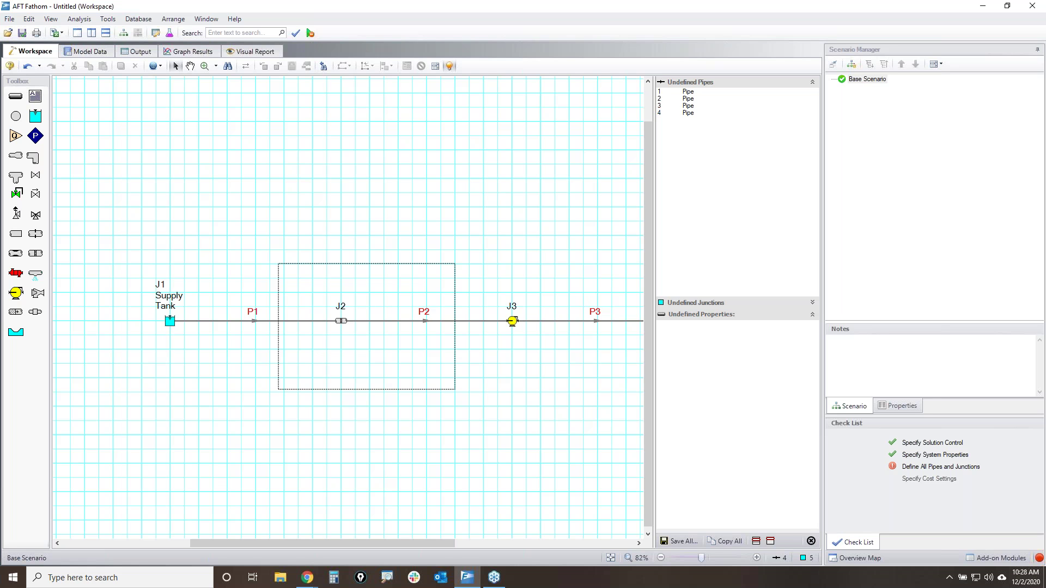
left_click_drag(455, 389, 454, 389)
left_click_drag(281, 243, 437, 372)
left_click_drag(287, 273, 247, 261)
left_click(424, 379)
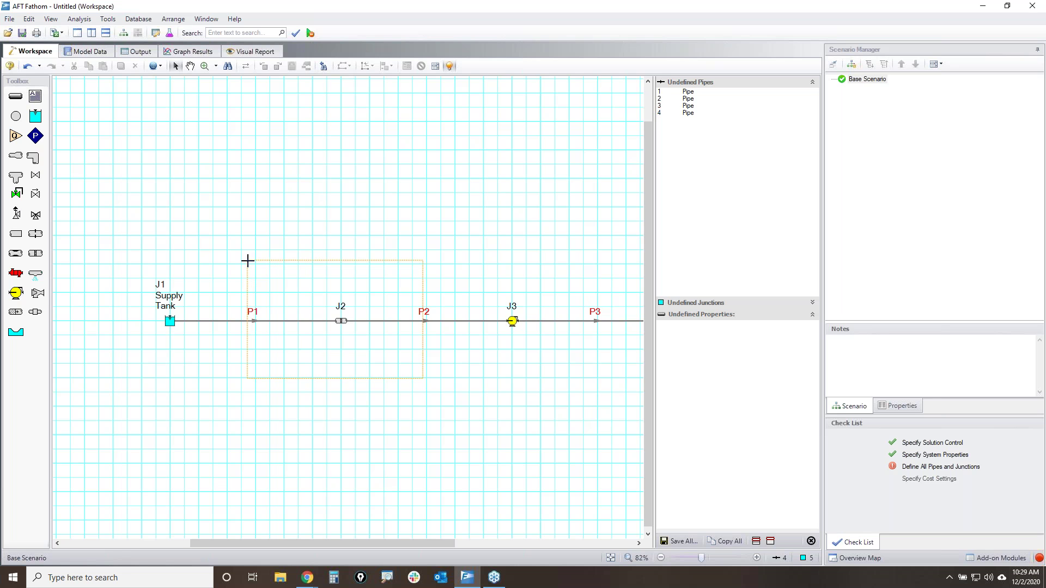
- Box-select P1, P2 and J2, then select pipe P1 alone and open its properties
left_click_drag(248, 261, 248, 261)
left_click(387, 366)
left_click_drag(422, 380, 276, 266)
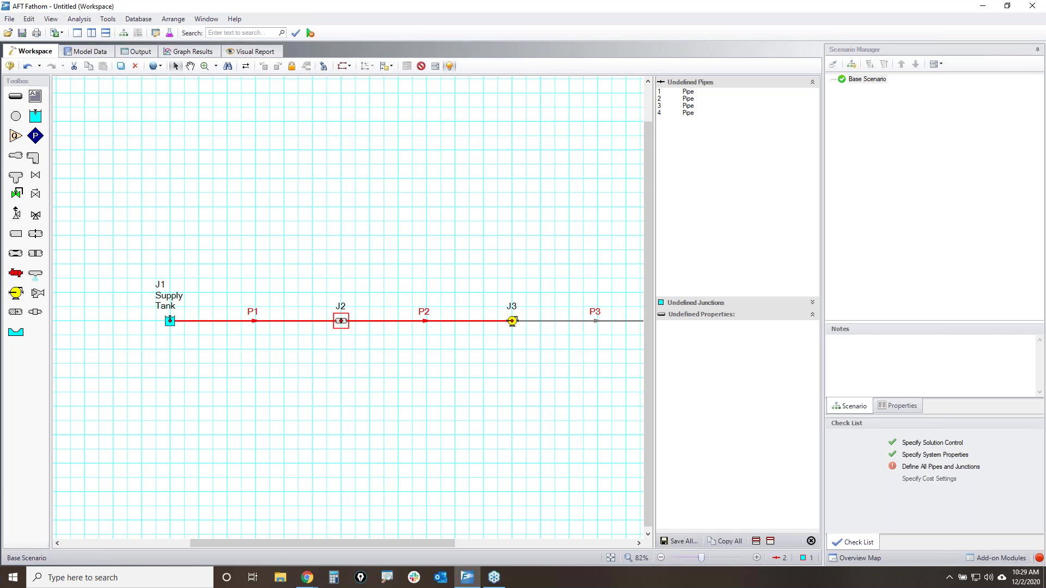
left_click_drag(409, 369, 264, 282)
left_click(283, 336)
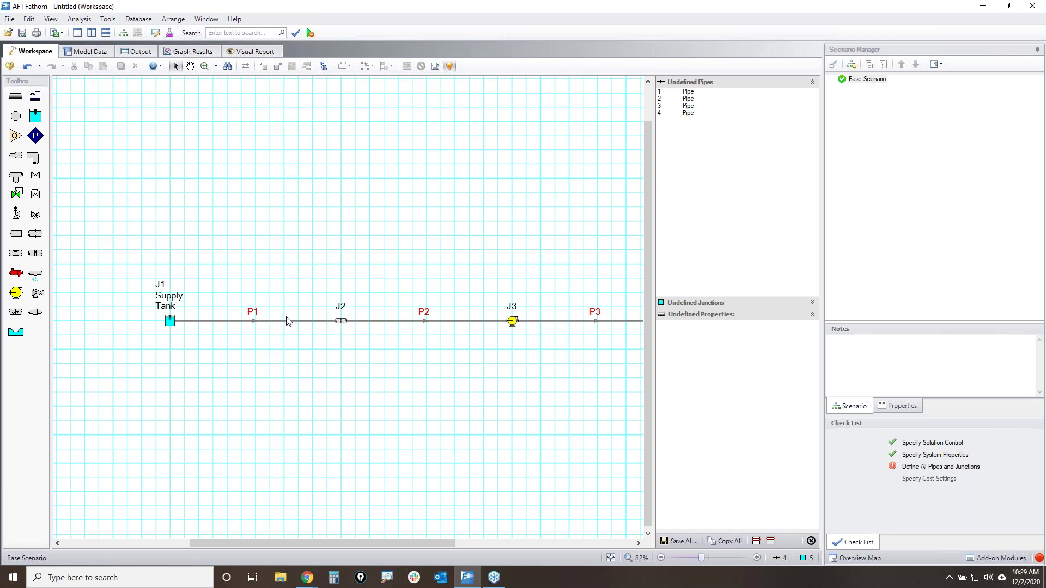
left_click_drag(316, 346, 228, 297)
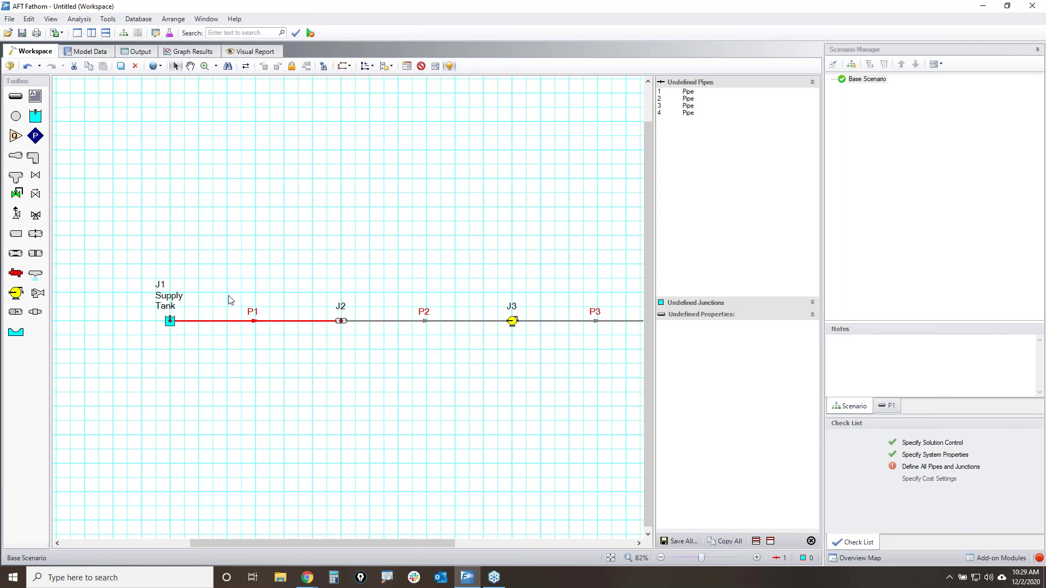
key("Return")
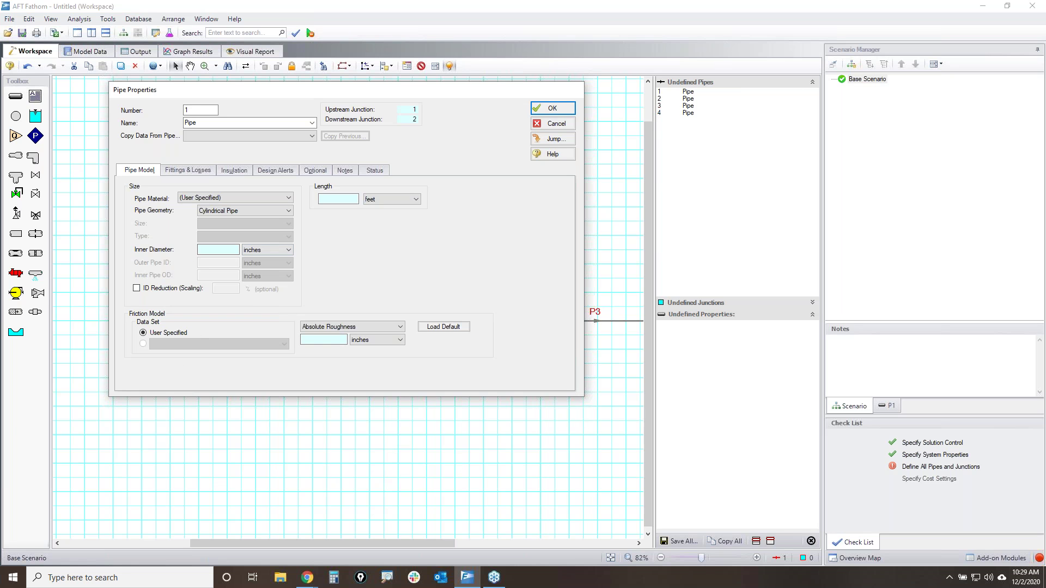
- Look over P1's length, roughness and friction model options without changing them
left_click(340, 199)
left_click(318, 337)
left_click(361, 326)
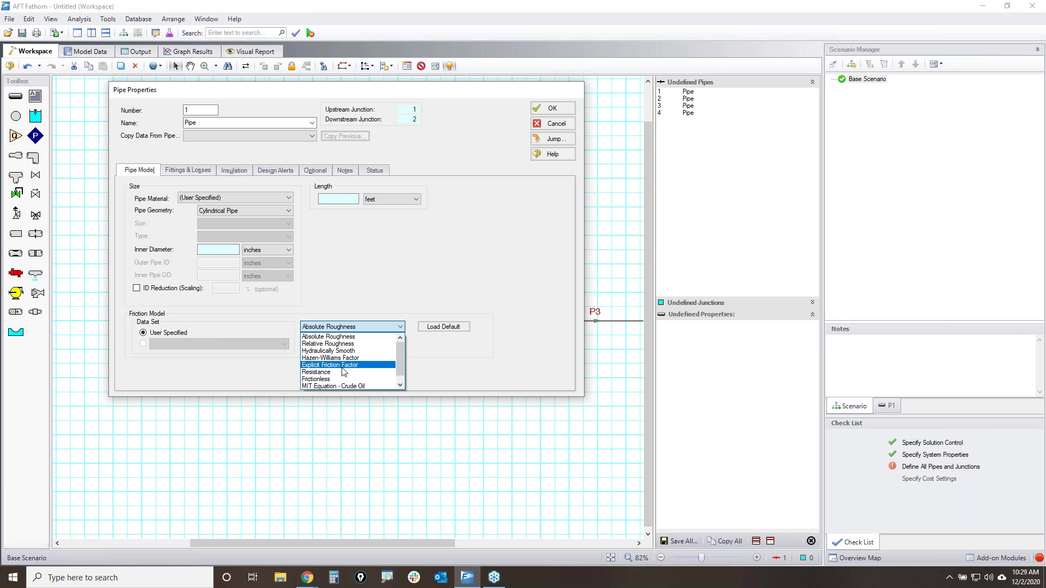
left_click(404, 273)
- Set P1 to Steel - ANSI, 4 inch size, giving a 4.026-inch inner diameter
left_click(247, 198)
scroll(255, 229, "down", 3)
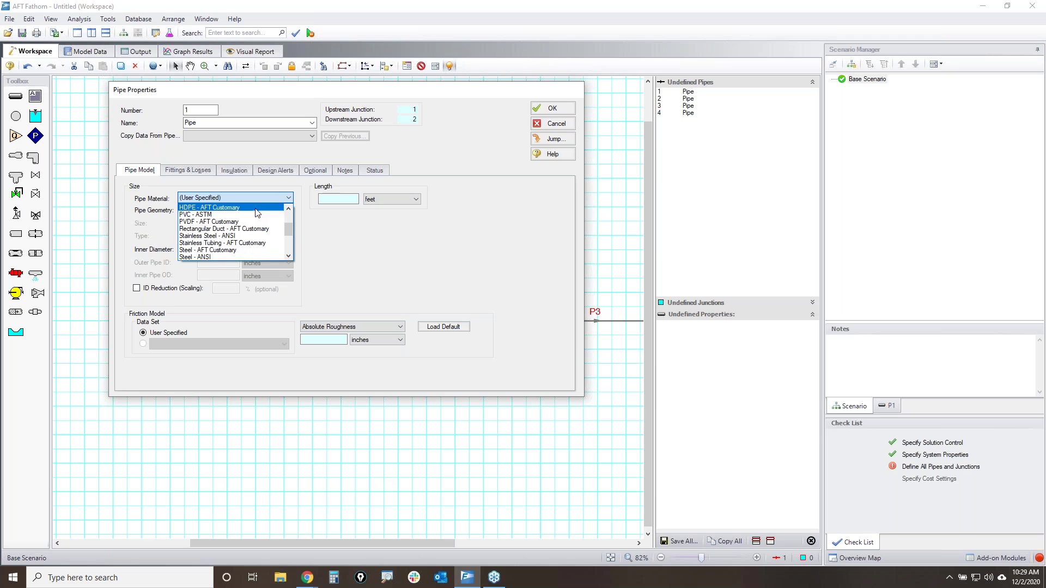
left_click(223, 257)
left_click(228, 224)
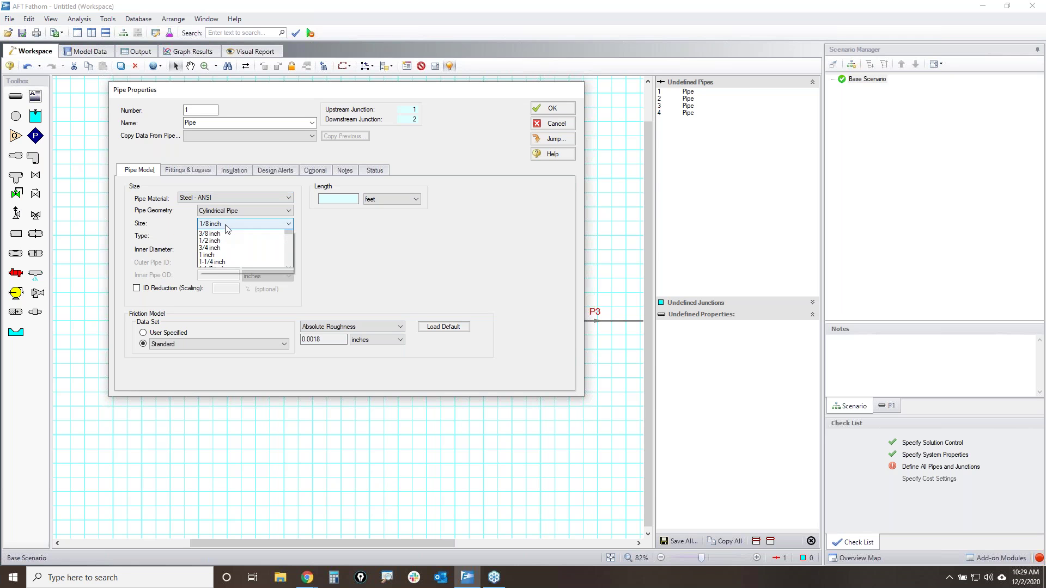
scroll(222, 234, "down", 4)
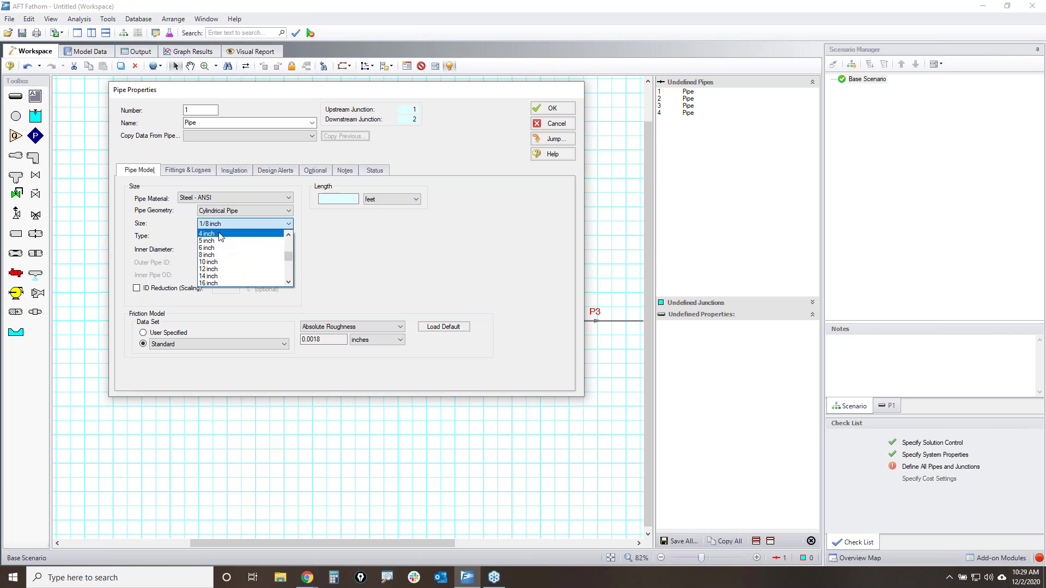
left_click(221, 234)
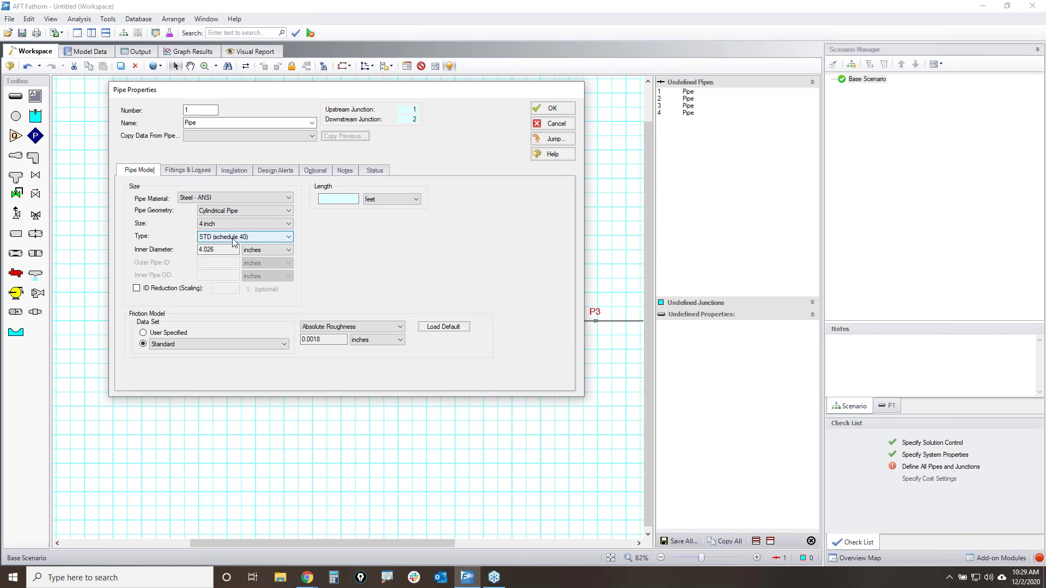
left_click(213, 250)
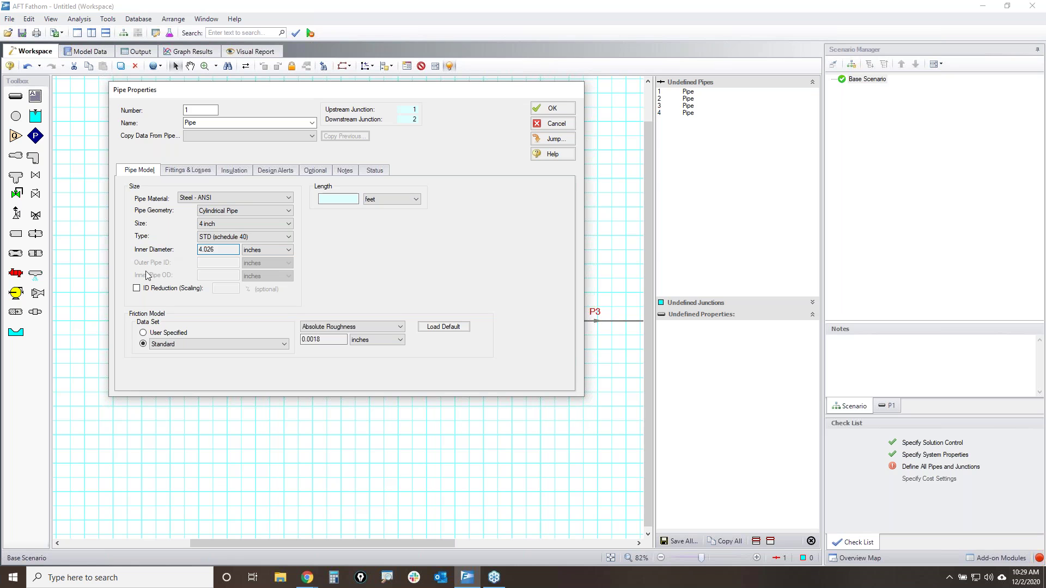
- Review friction data set and roughness choices (0.0018 in absolute), then cancel without saving
left_click(276, 344)
left_click(237, 343)
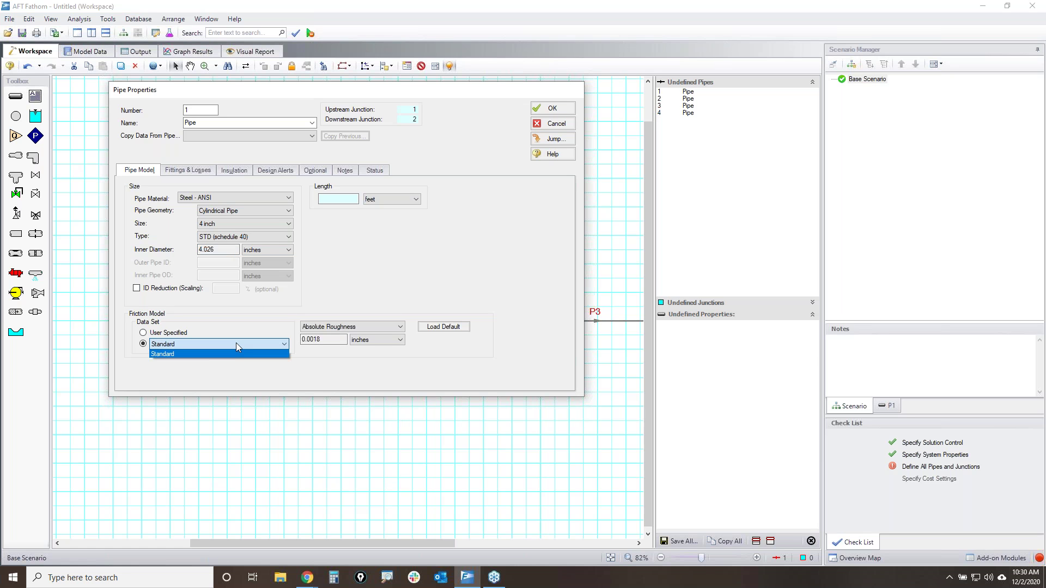
left_click(236, 343)
left_click(271, 339)
left_click(258, 351)
left_click(344, 326)
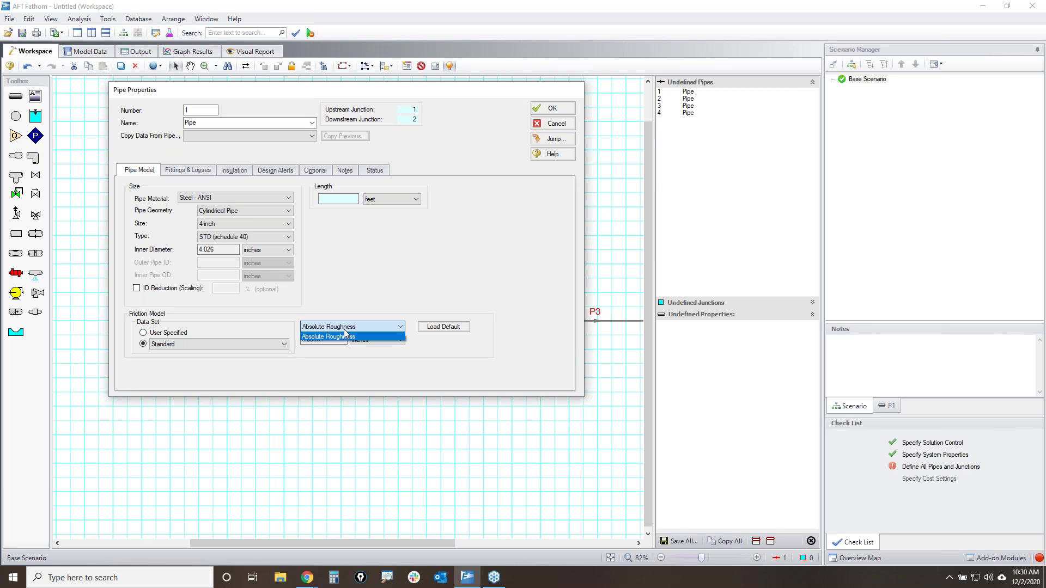
left_click(344, 333)
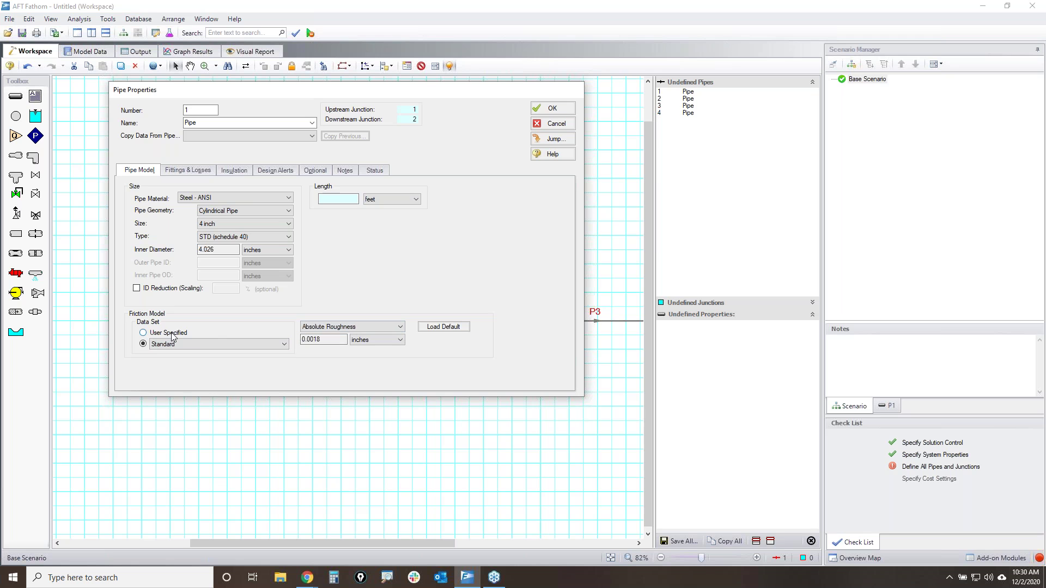
left_click(172, 332)
left_click(322, 326)
left_click(322, 327)
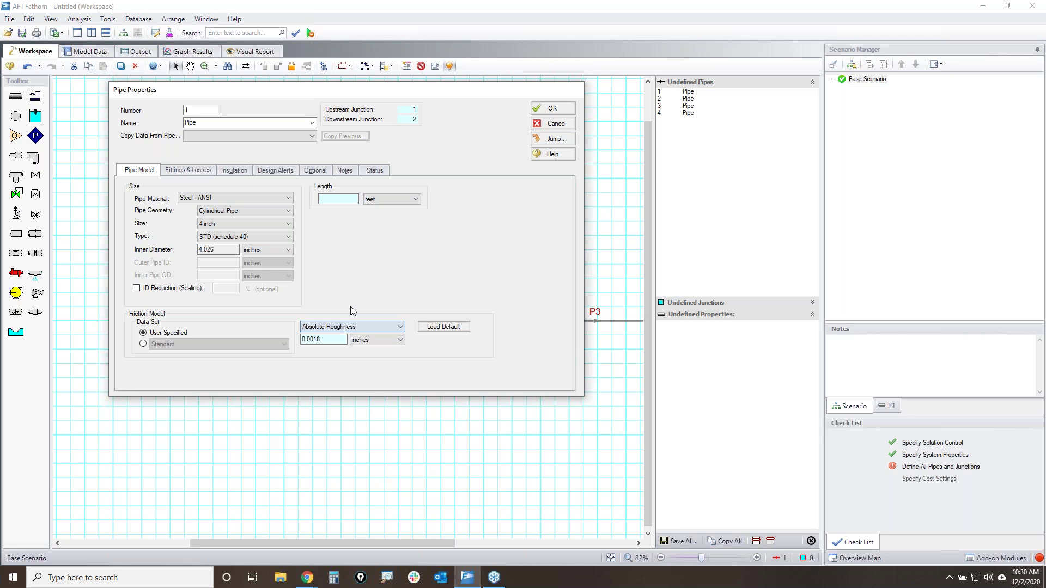
left_click(561, 125)
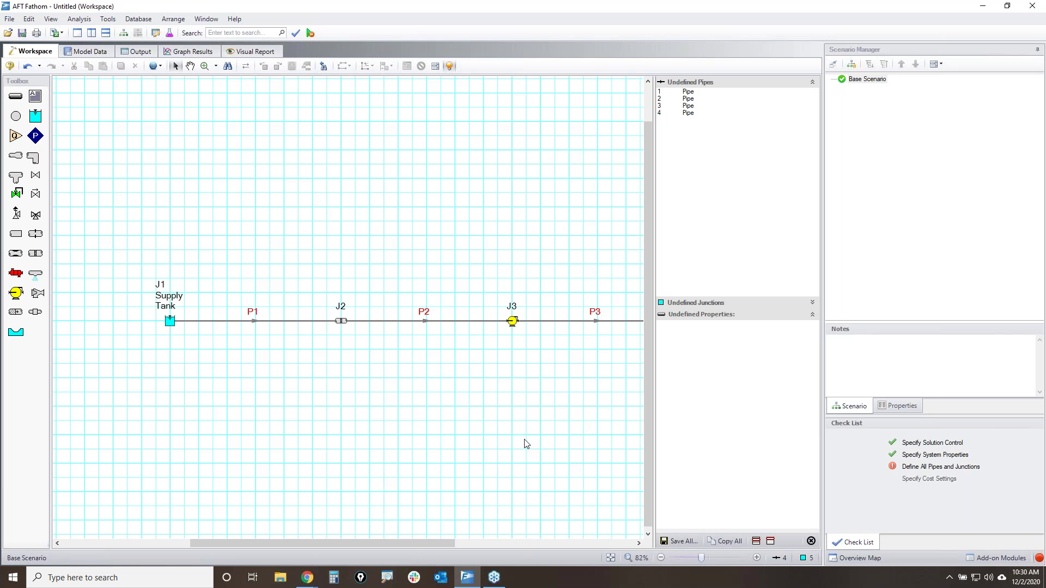
- Scroll the workspace to view J4 Internal Process System #1 and pipe P4, then open Edit
scroll(604, 414, "right", 3)
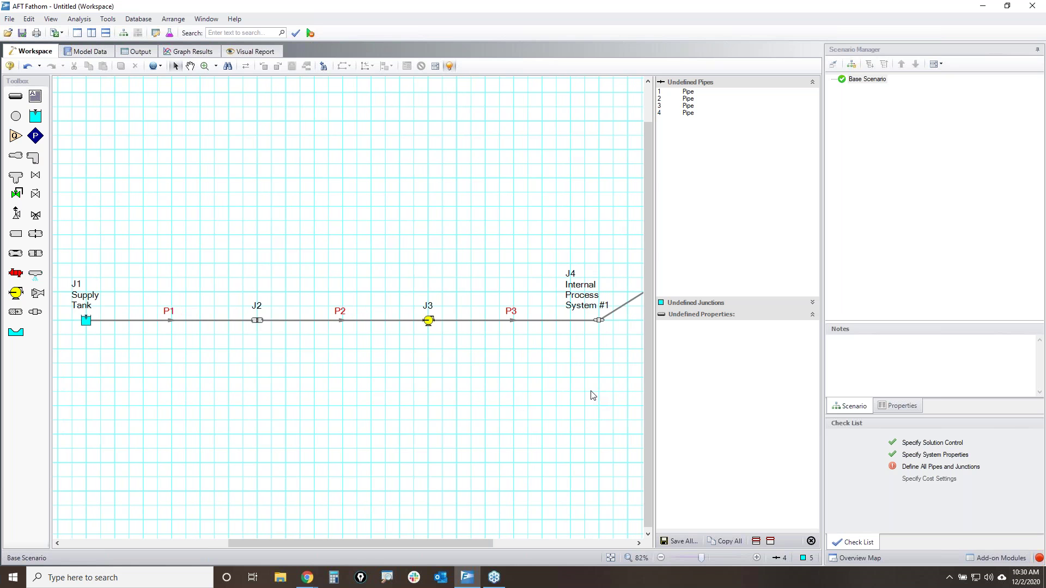
scroll(540, 395, "down", 1)
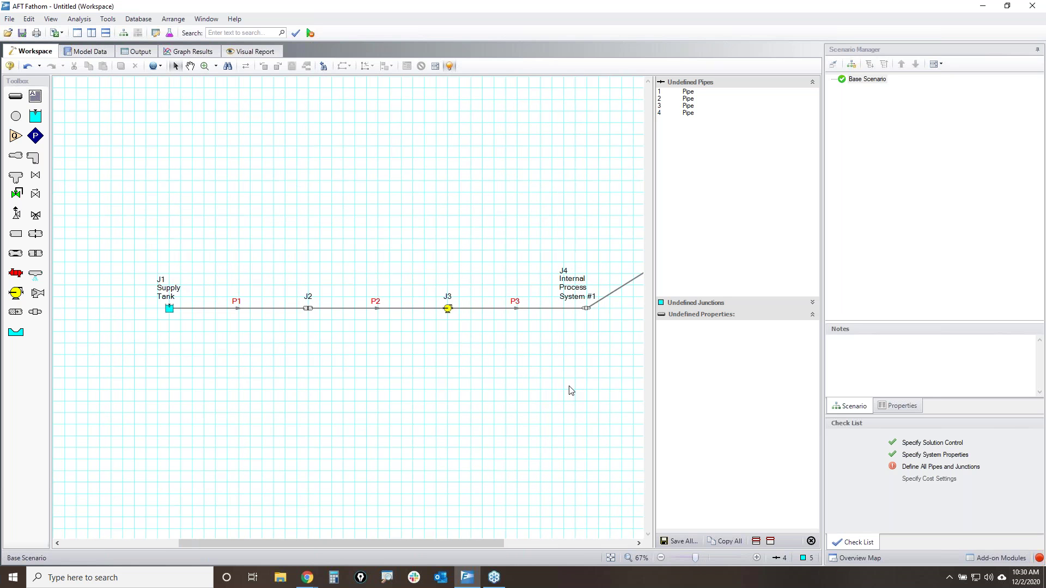
scroll(443, 425, "right", 4)
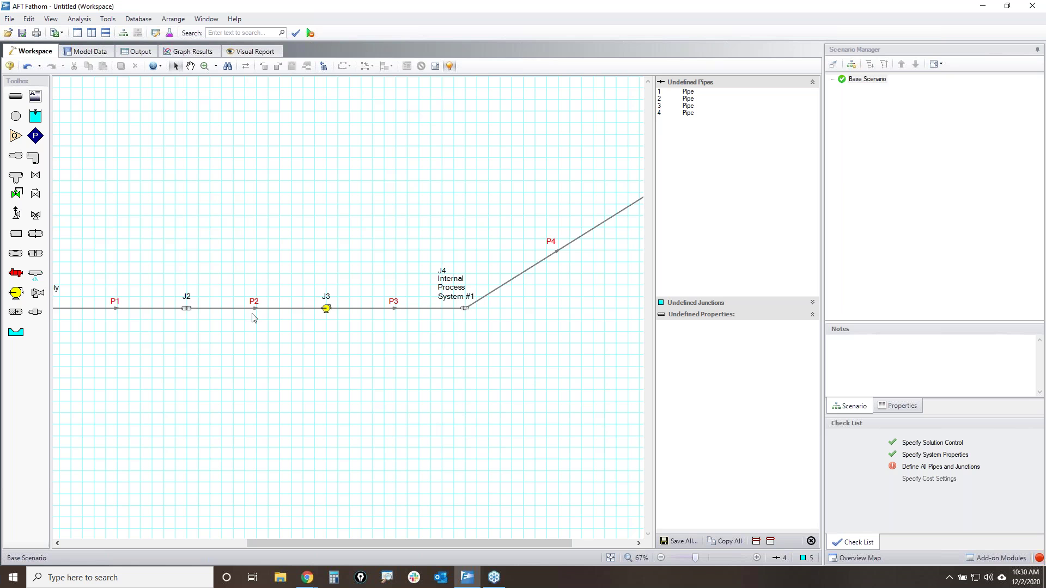
left_click(29, 19)
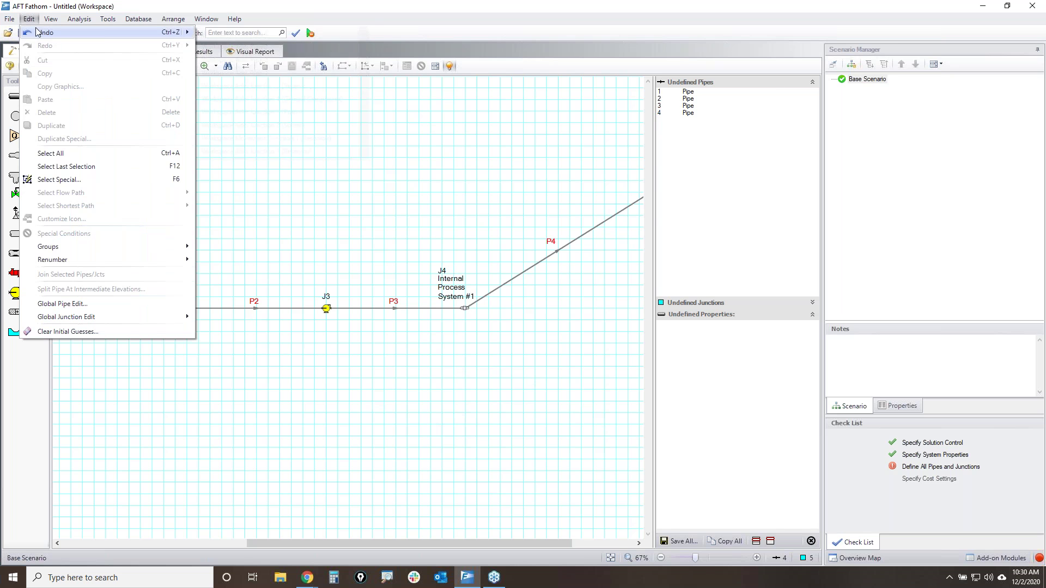
- Start a Global Pipe Edit of pipes 1–4 and open the blank template Pipe Properties
left_click(76, 308)
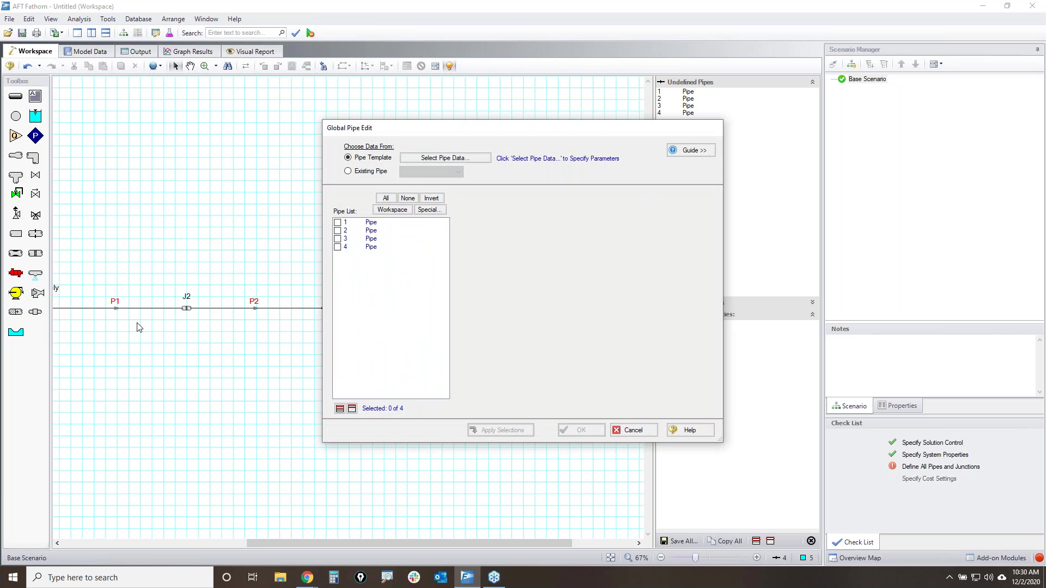
left_click_drag(462, 130, 252, 70)
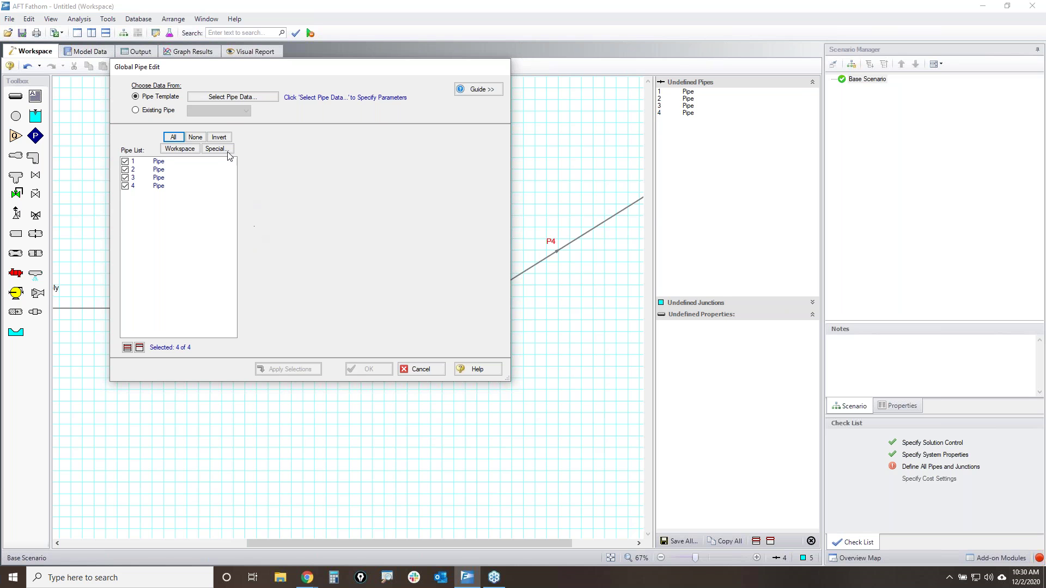
left_click(243, 98)
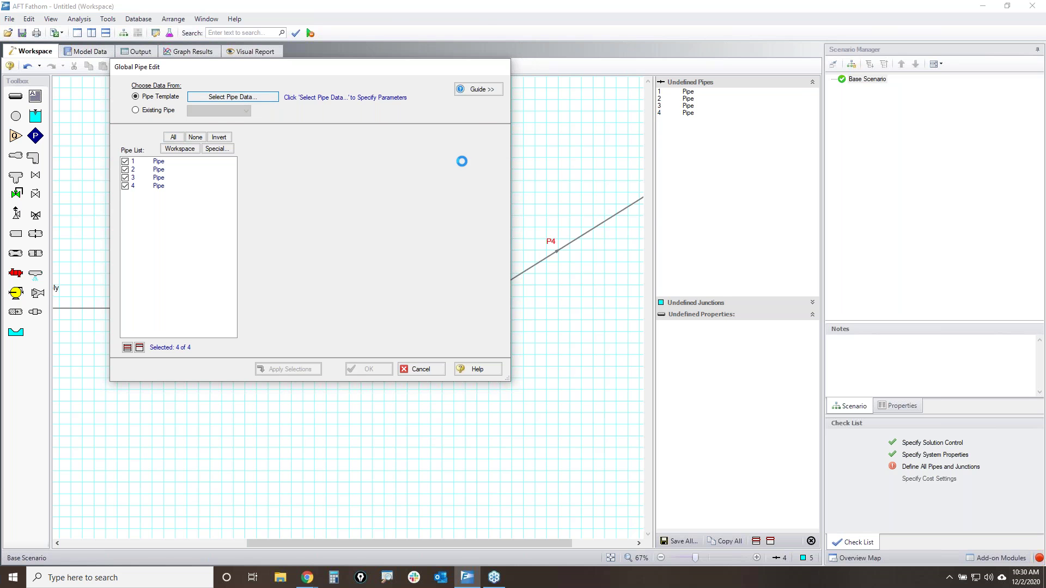
left_click_drag(303, 27, 705, 165)
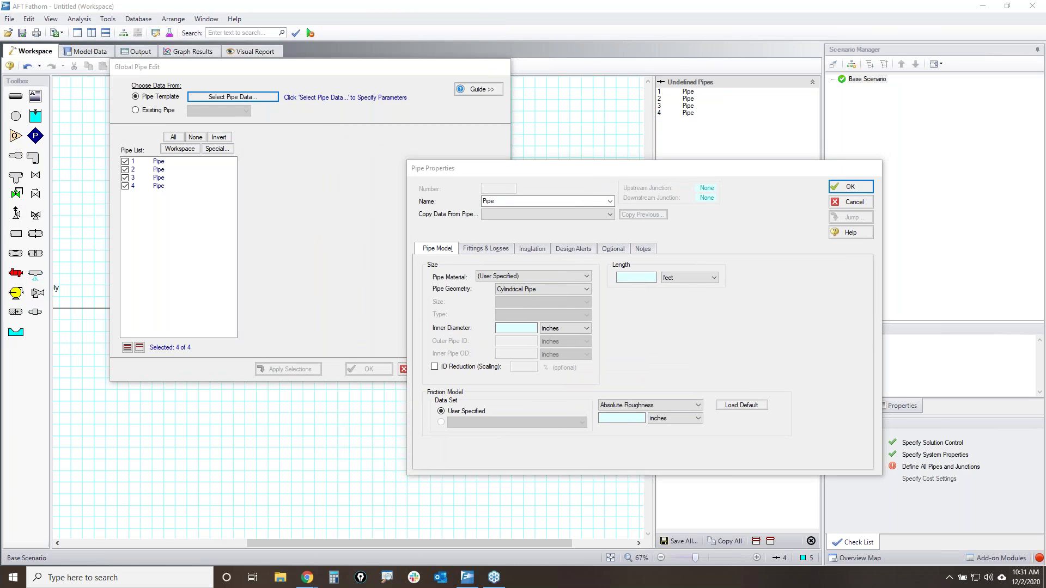
- Make the template Steel - ANSI, 4 inch schedule 40 (4.026 in ID), leaving Length blank
mouse_move(373, 173)
left_mouse_down()
mouse_move(350, 269)
mouse_move(477, 202)
left_mouse_up()
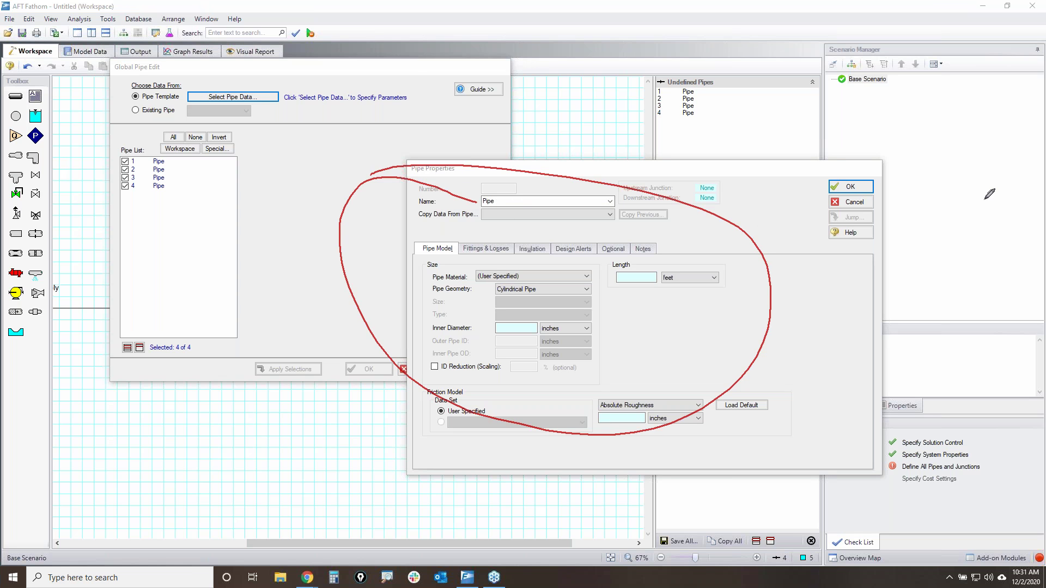
key("Escape")
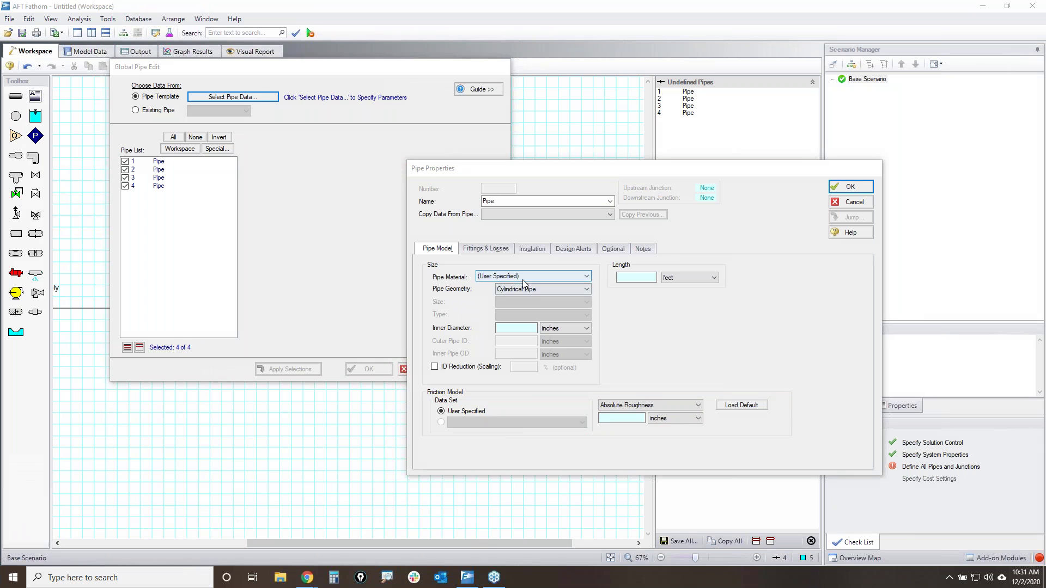
left_click(545, 276)
left_click(509, 293)
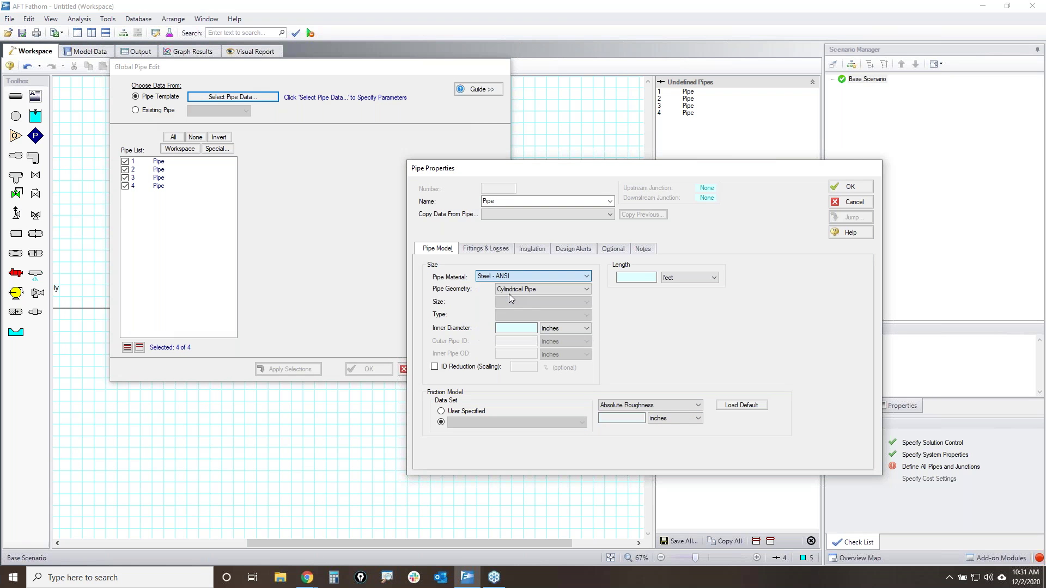
left_click(513, 301)
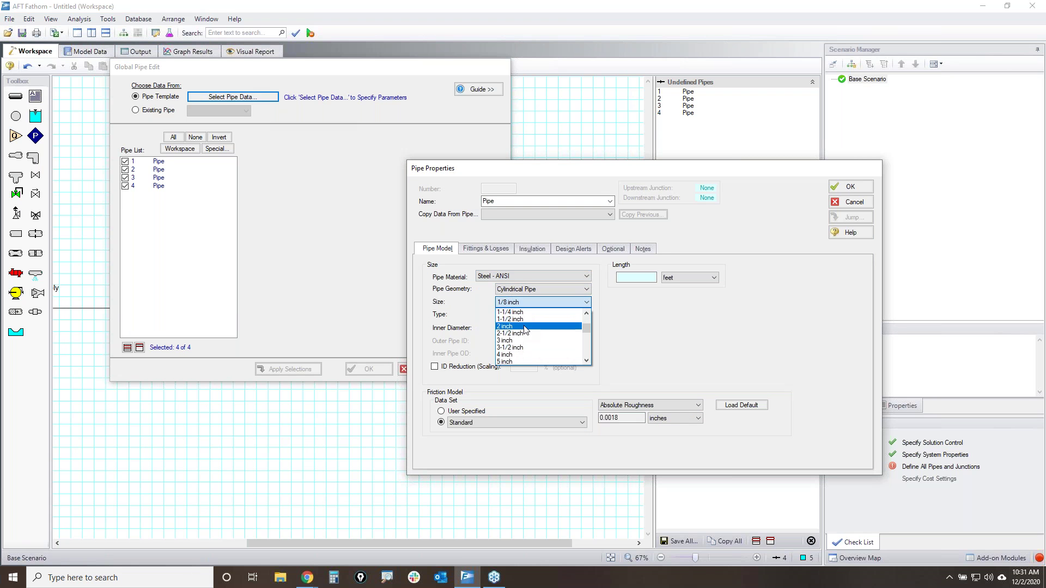
left_click(518, 352)
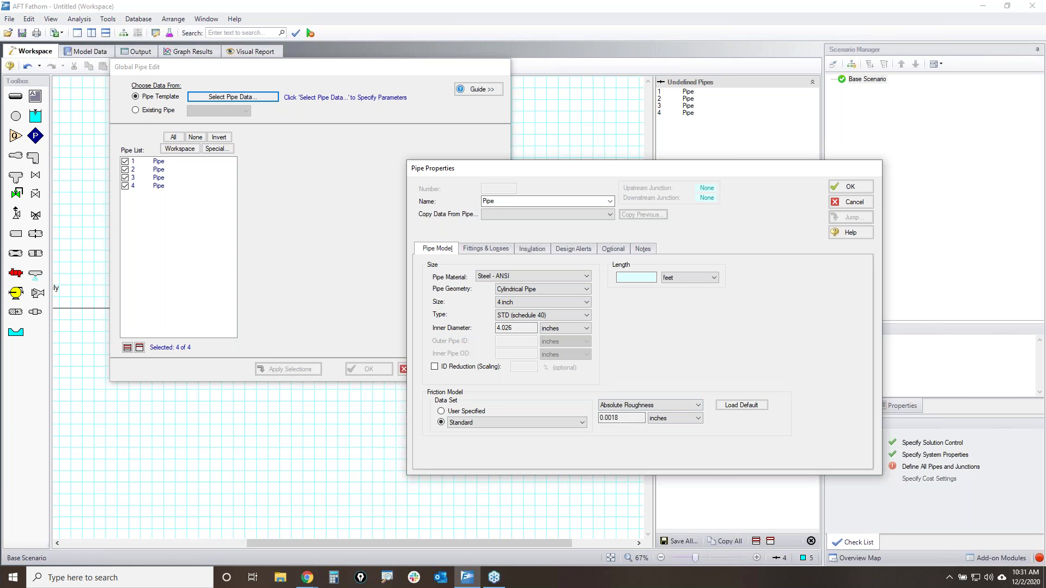
mouse_move(602, 255)
left_mouse_down()
mouse_move(609, 294)
mouse_move(735, 287)
mouse_move(697, 253)
mouse_move(582, 255)
left_mouse_up()
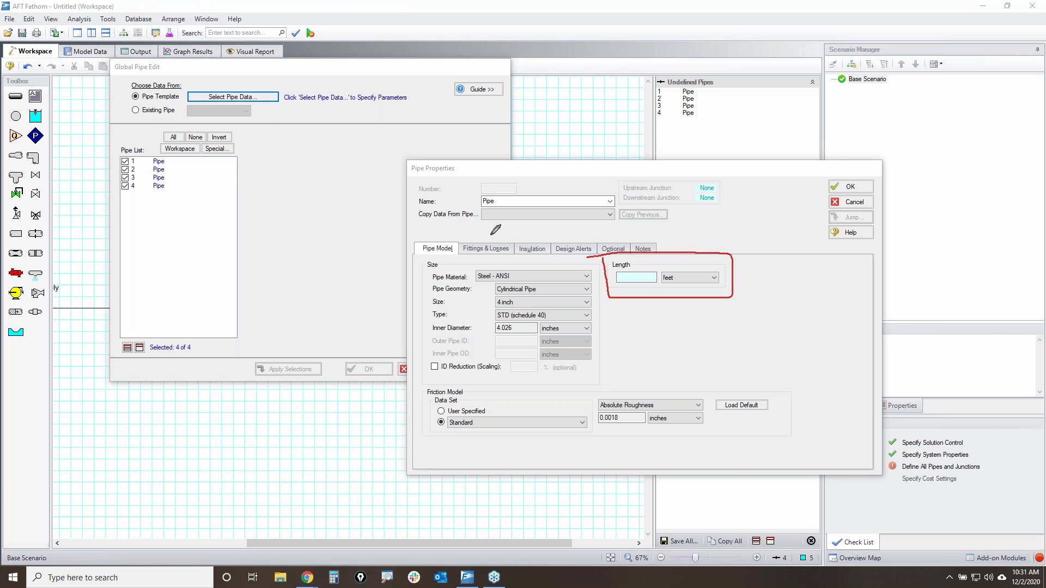
mouse_move(112, 64)
left_mouse_down()
mouse_move(155, 55)
mouse_move(93, 75)
mouse_move(131, 56)
left_mouse_up()
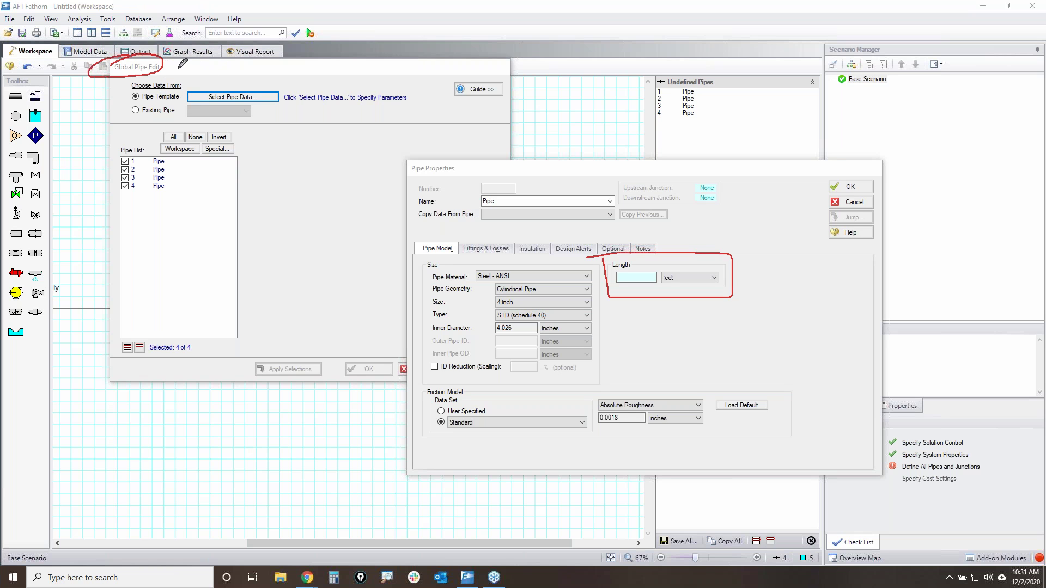
- Annotate the global edit flow and cross out the empty length setting
mouse_move(162, 65)
left_mouse_down()
mouse_move(319, 111)
mouse_move(405, 159)
mouse_move(362, 162)
left_mouse_up()
mouse_move(423, 152)
left_mouse_down()
mouse_move(412, 157)
mouse_move(425, 169)
left_mouse_up()
mouse_move(494, 160)
left_mouse_down()
mouse_move(494, 187)
mouse_move(501, 160)
mouse_move(523, 160)
left_mouse_up()
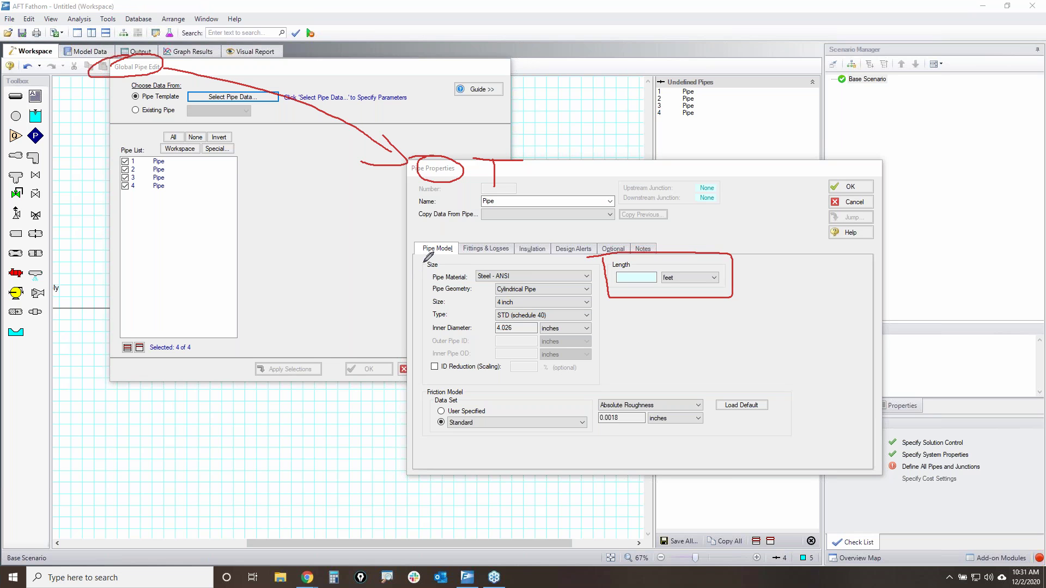
mouse_move(425, 264)
left_mouse_down()
mouse_move(425, 419)
mouse_move(595, 441)
mouse_move(812, 411)
mouse_move(726, 364)
mouse_move(621, 363)
mouse_move(598, 271)
mouse_move(547, 255)
mouse_move(434, 254)
left_mouse_up()
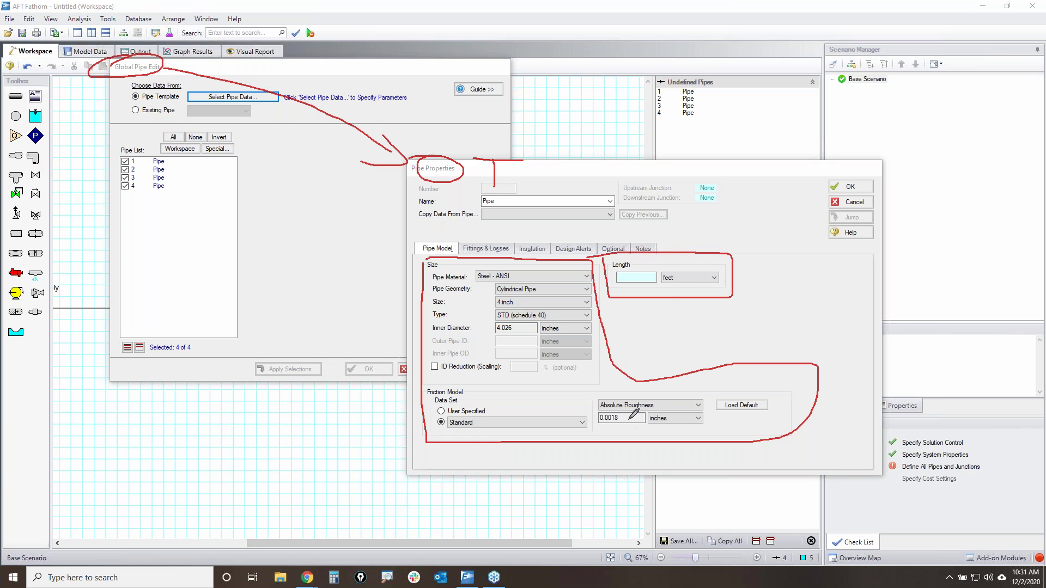
left_click_drag(741, 230, 646, 318)
left_click_drag(634, 210, 760, 333)
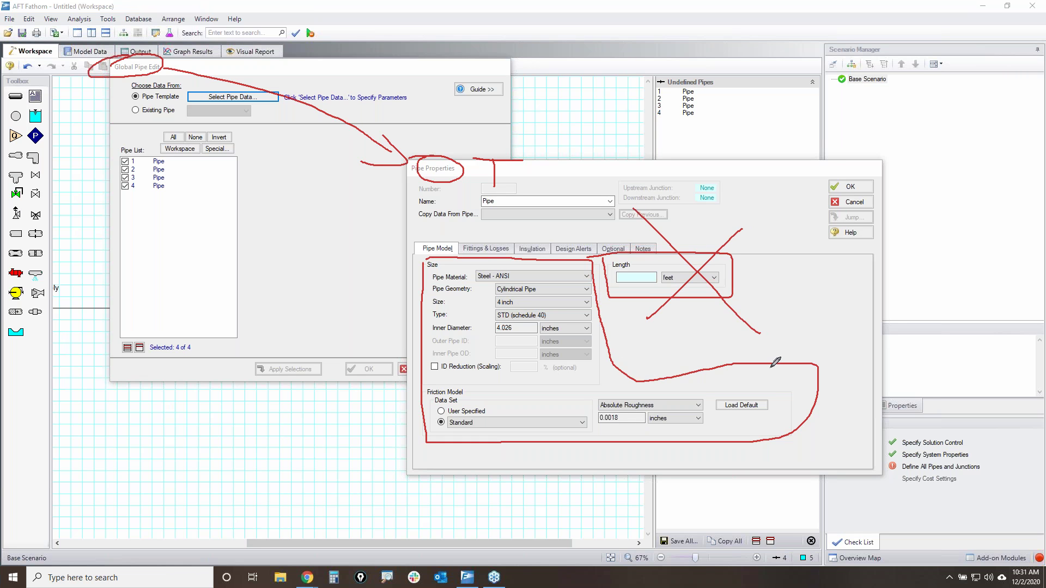
mouse_move(619, 280)
left_mouse_down()
mouse_move(680, 275)
mouse_move(627, 279)
mouse_move(673, 273)
left_mouse_up()
key("Escape")
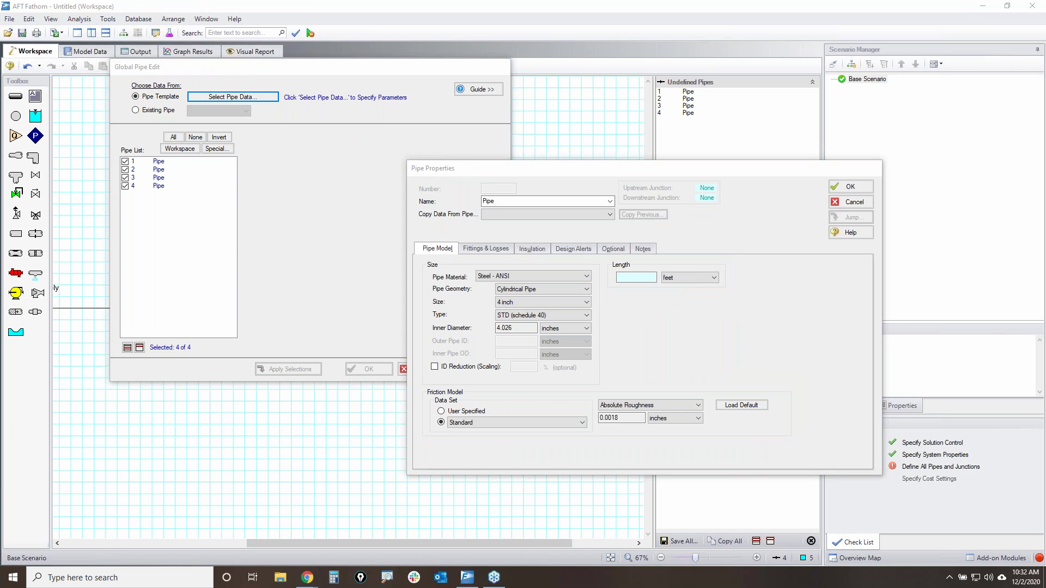
- Tick Nominal Size under Display on Workspace, then accept the pipe template
mouse_move(631, 239)
left_mouse_down()
mouse_move(599, 252)
mouse_move(634, 245)
left_mouse_up()
left_click(613, 249)
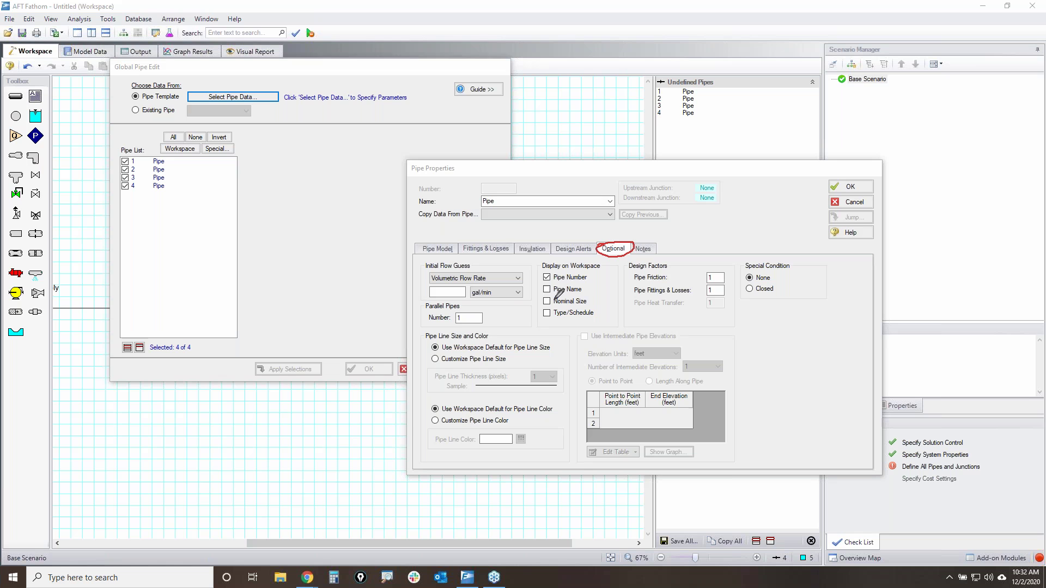
mouse_move(579, 289)
left_mouse_down()
mouse_move(539, 301)
mouse_move(561, 292)
left_mouse_up()
left_click(547, 300)
left_click(447, 246)
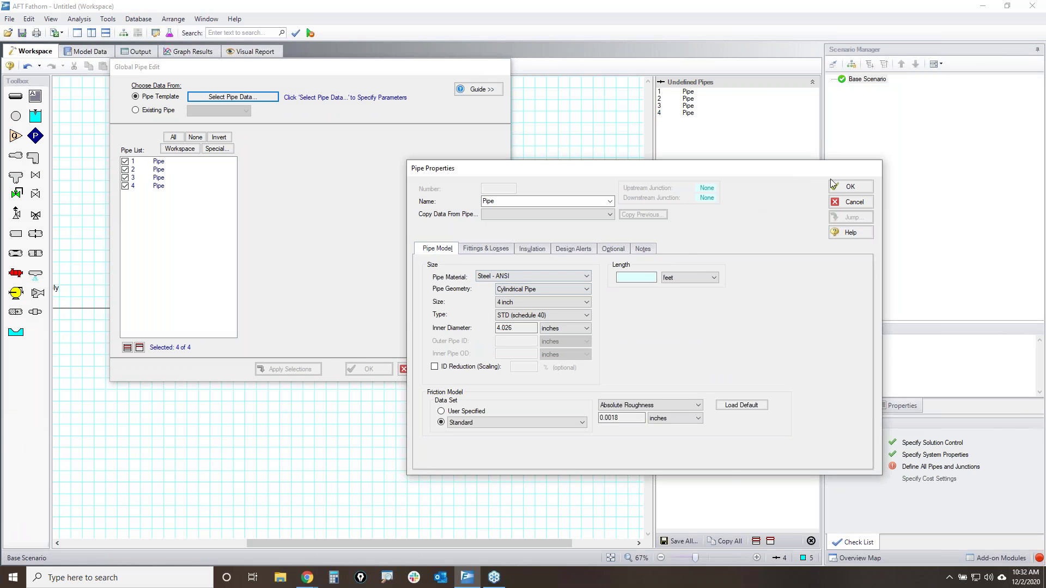
left_click(850, 186)
mouse_move(495, 173)
left_mouse_down()
mouse_move(507, 268)
mouse_move(502, 165)
left_mouse_up()
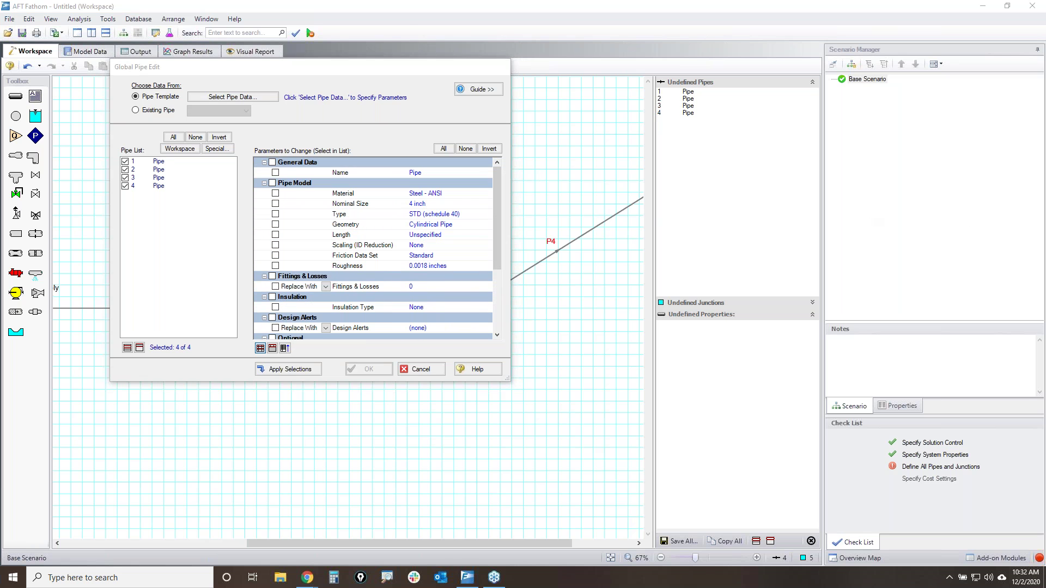
- Apply every template parameter except Length to pipes 1–4
mouse_move(267, 172)
left_mouse_down()
mouse_move(262, 340)
mouse_move(292, 303)
mouse_move(279, 159)
mouse_move(267, 184)
left_mouse_up()
mouse_move(351, 191)
left_mouse_down()
mouse_move(460, 240)
mouse_move(389, 205)
left_mouse_up()
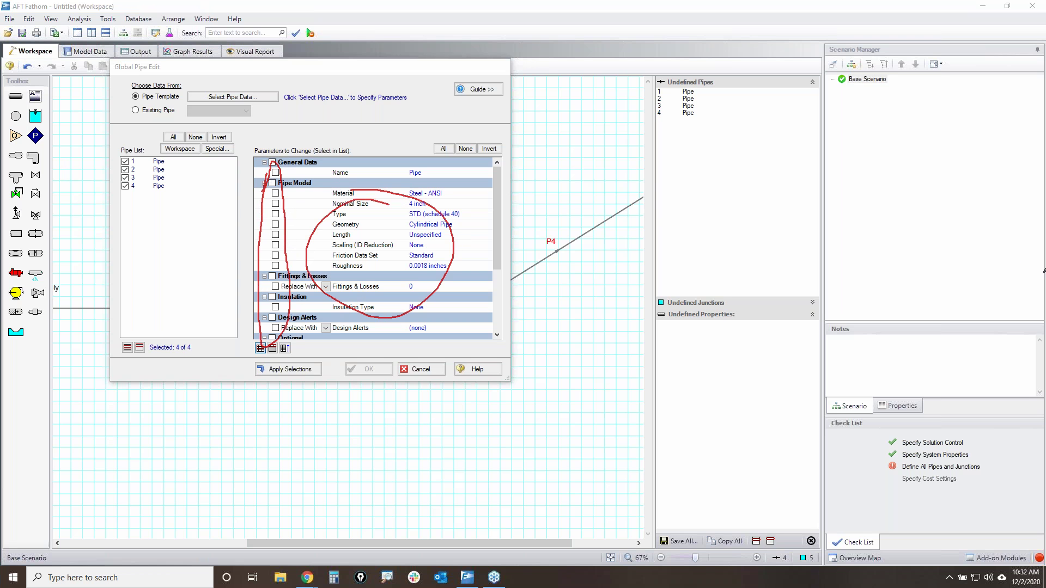
key("Escape")
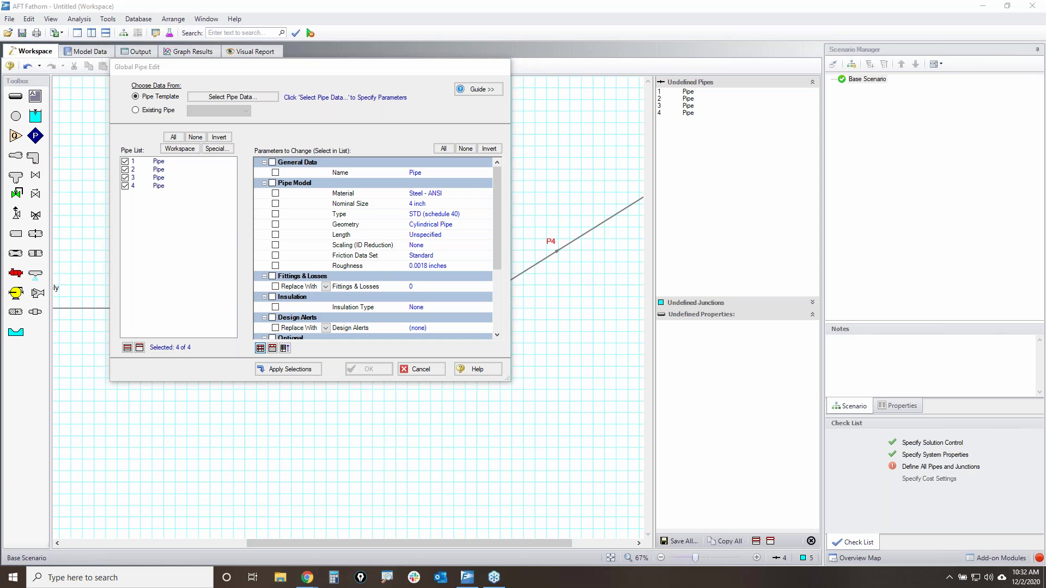
left_click(443, 148)
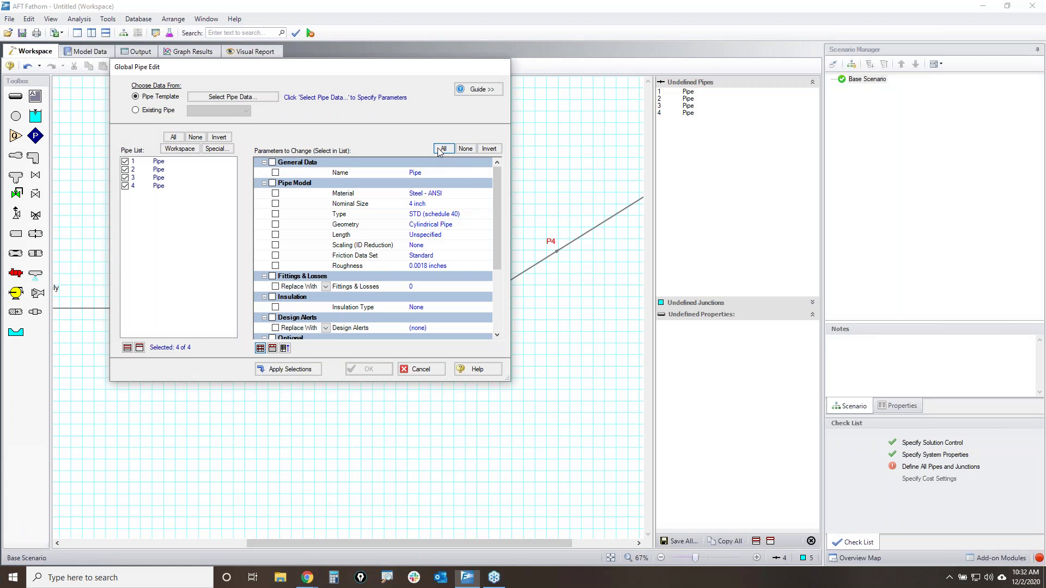
mouse_move(498, 183)
left_mouse_down()
mouse_move(499, 251)
mouse_move(495, 189)
left_mouse_up()
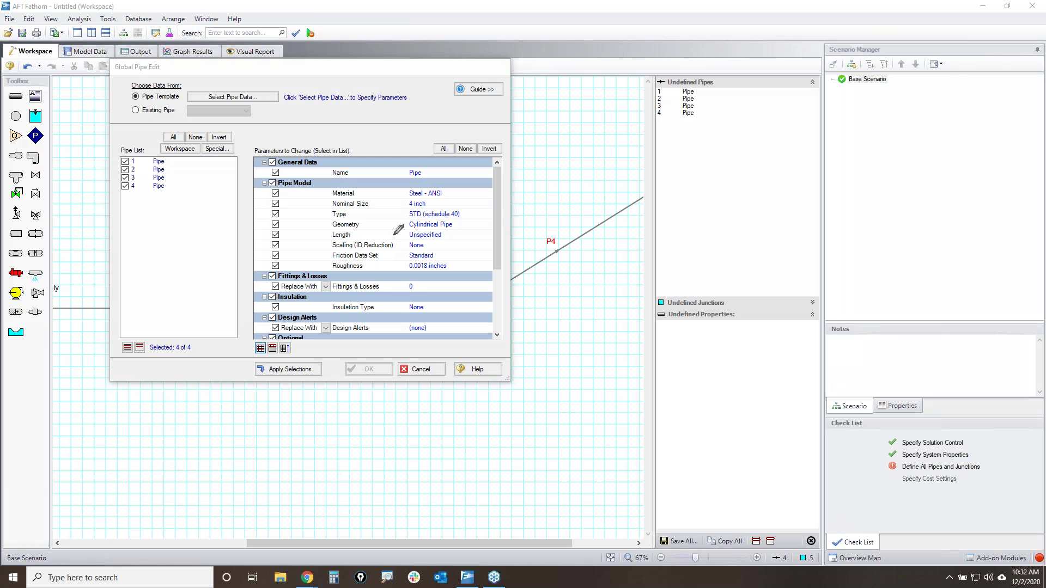
mouse_move(264, 238)
left_mouse_down()
mouse_move(458, 236)
mouse_move(358, 226)
mouse_move(265, 239)
left_mouse_up()
mouse_move(409, 238)
left_mouse_down()
mouse_move(455, 240)
mouse_move(414, 241)
left_mouse_up()
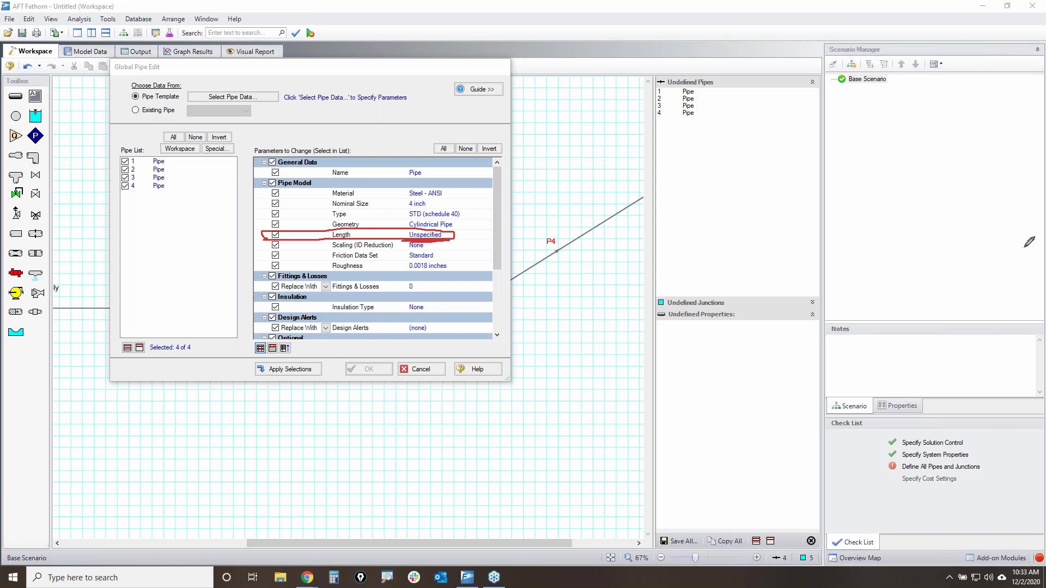
key("Escape")
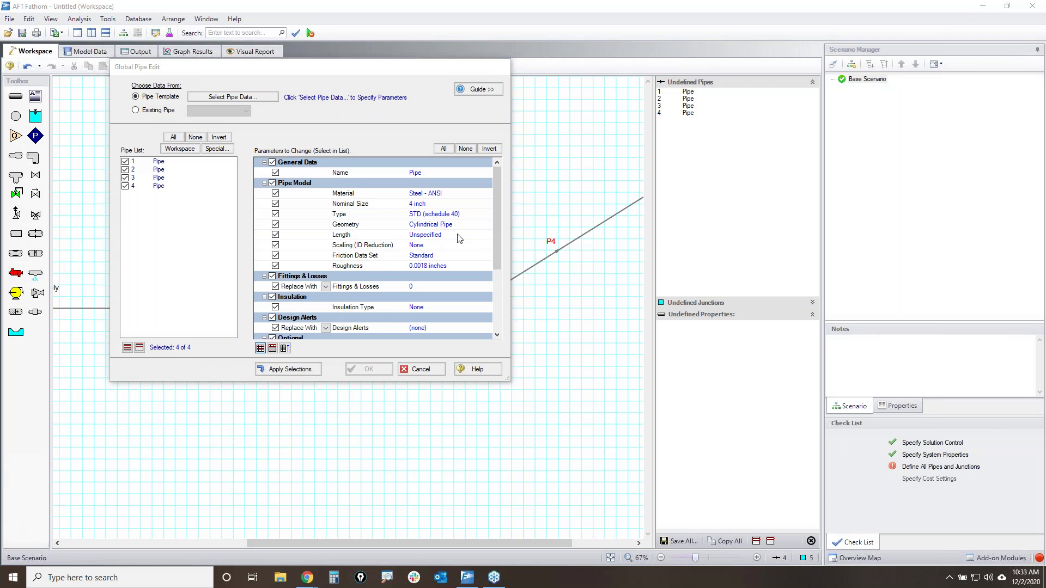
left_click(274, 237)
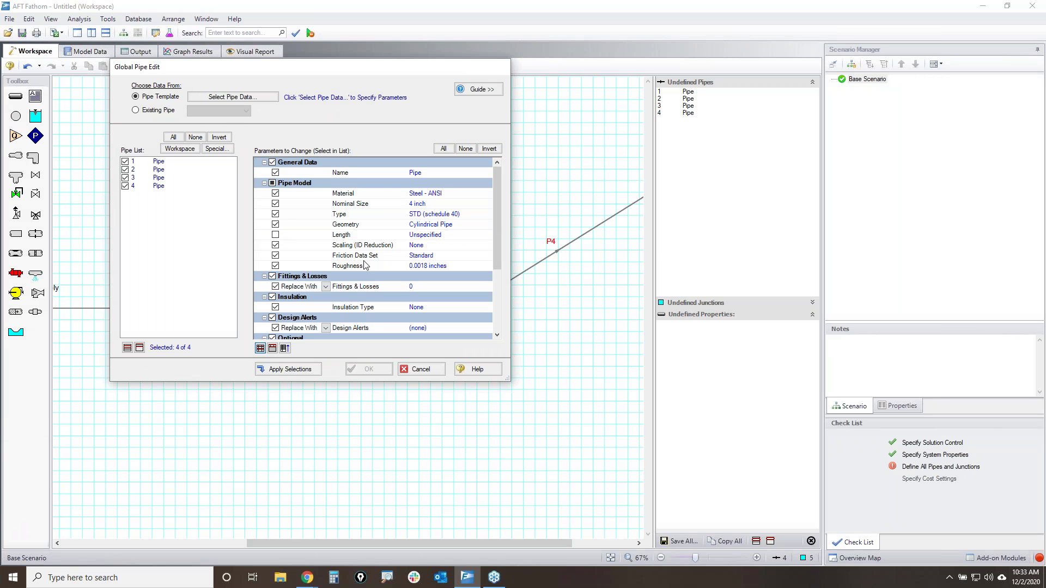
left_click(277, 370)
- Finish the global pipe edit and inspect pipe P1's data on the workspace
left_click(372, 371)
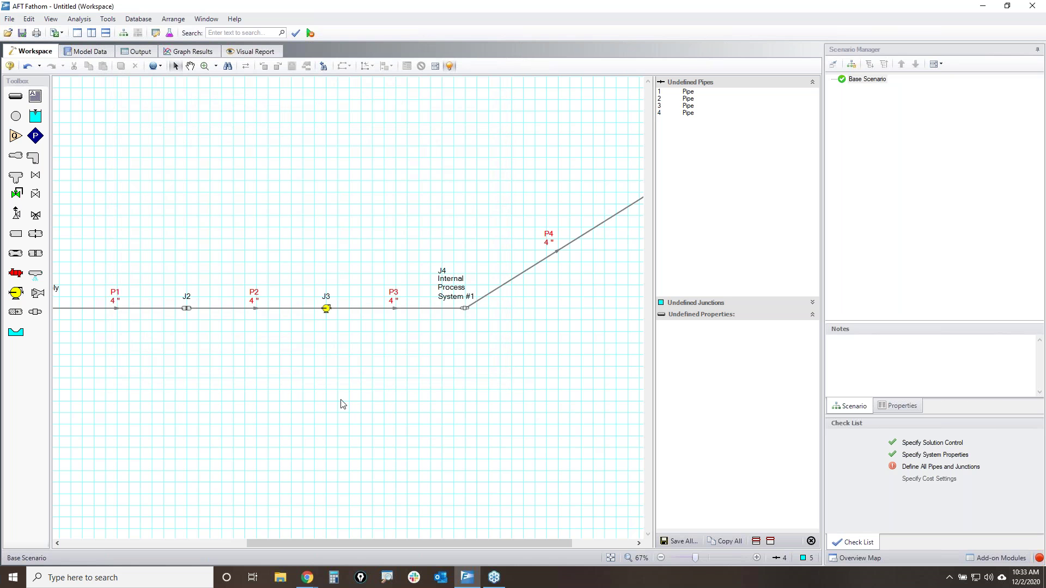
scroll(146, 362, "up", 3)
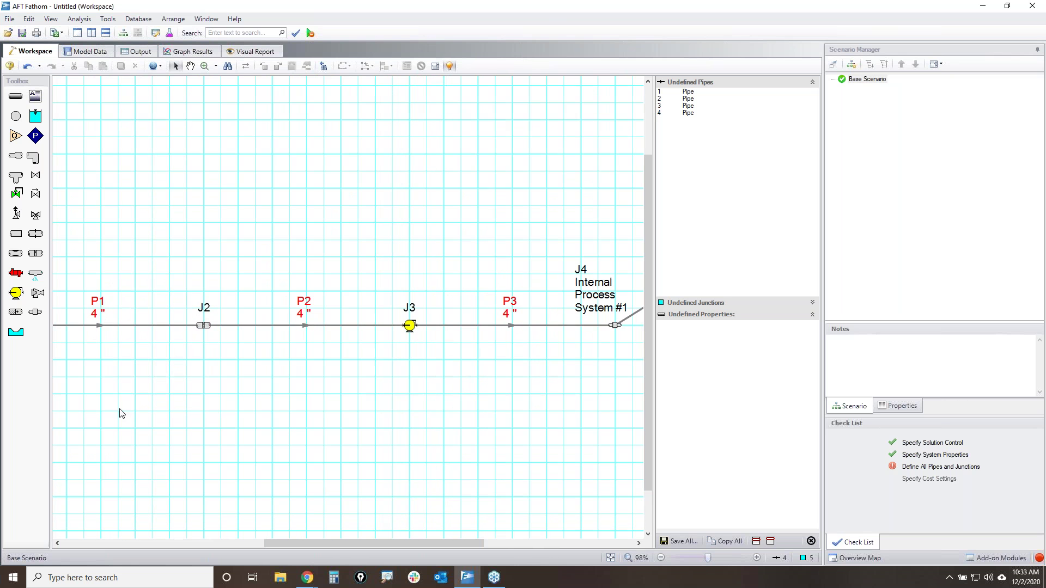
scroll(147, 401, "left", 3)
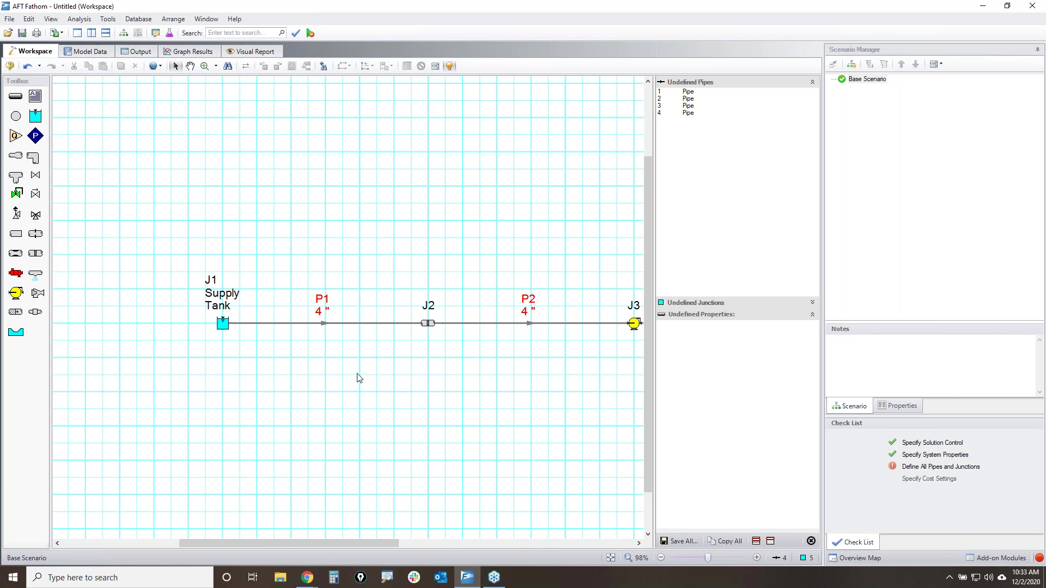
left_click(324, 325)
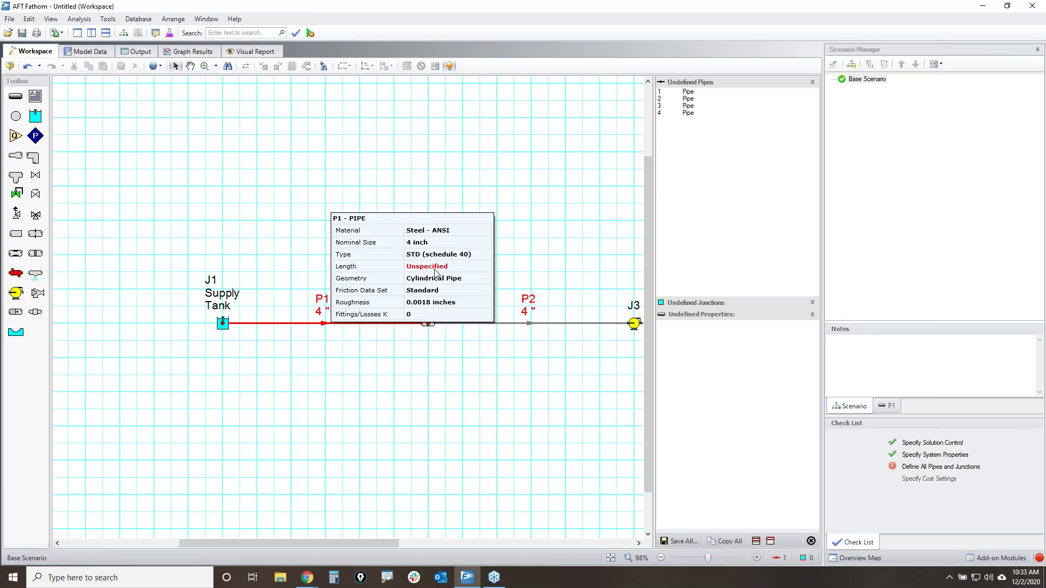
left_click(439, 373)
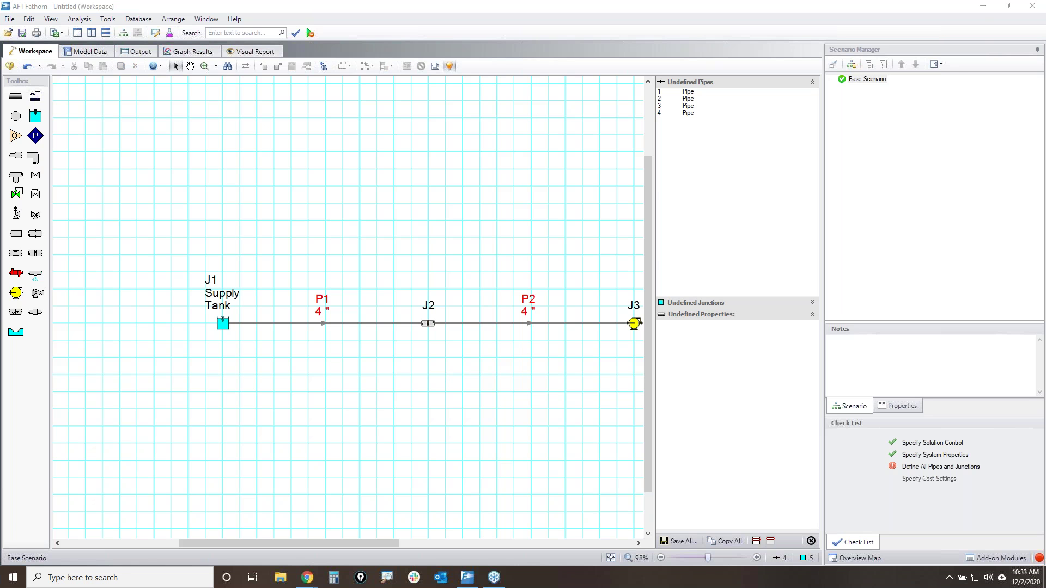
- Show the properties panel and review pipe P1's property and output rows
mouse_move(886, 391)
left_mouse_down()
mouse_move(879, 404)
mouse_move(927, 401)
mouse_move(883, 396)
left_mouse_up()
left_click(902, 405)
left_click_drag(370, 354, 311, 256)
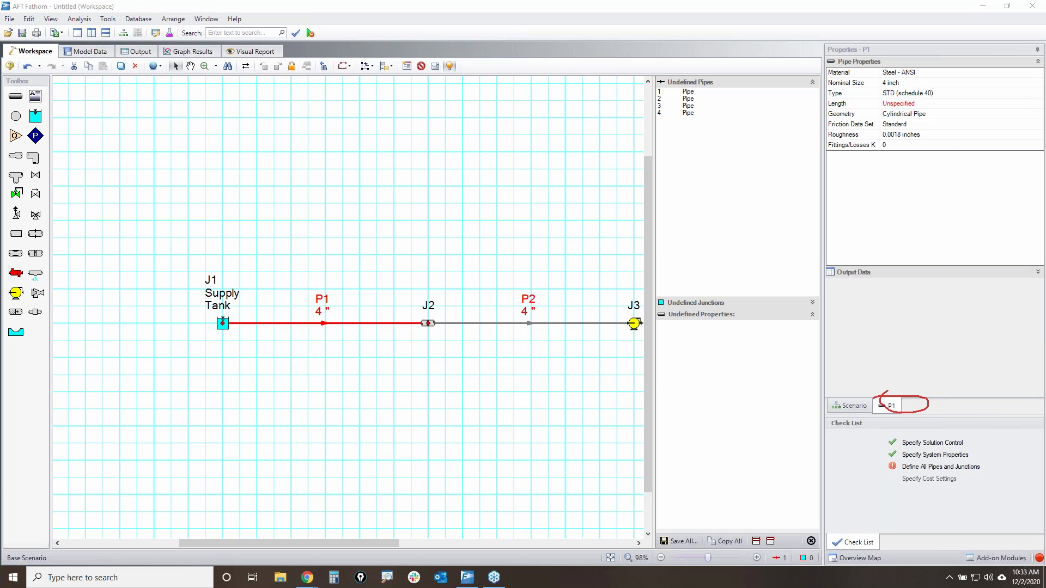
left_click_drag(811, 58, 881, 61)
mouse_move(842, 73)
left_mouse_down()
mouse_move(953, 106)
mouse_move(877, 70)
left_mouse_up()
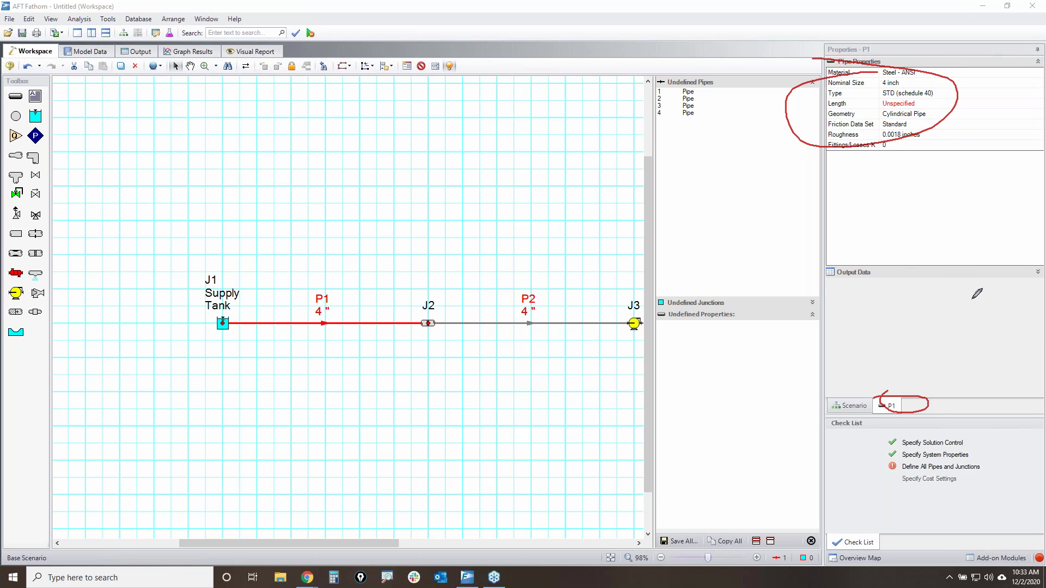
mouse_move(848, 299)
left_mouse_down()
mouse_move(974, 346)
mouse_move(906, 269)
left_mouse_up()
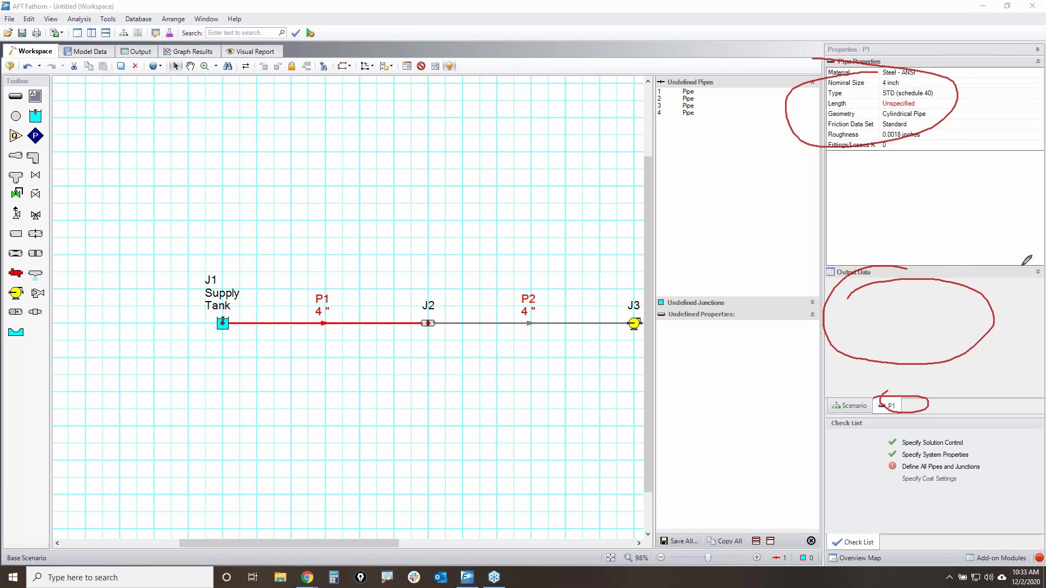
key("Escape")
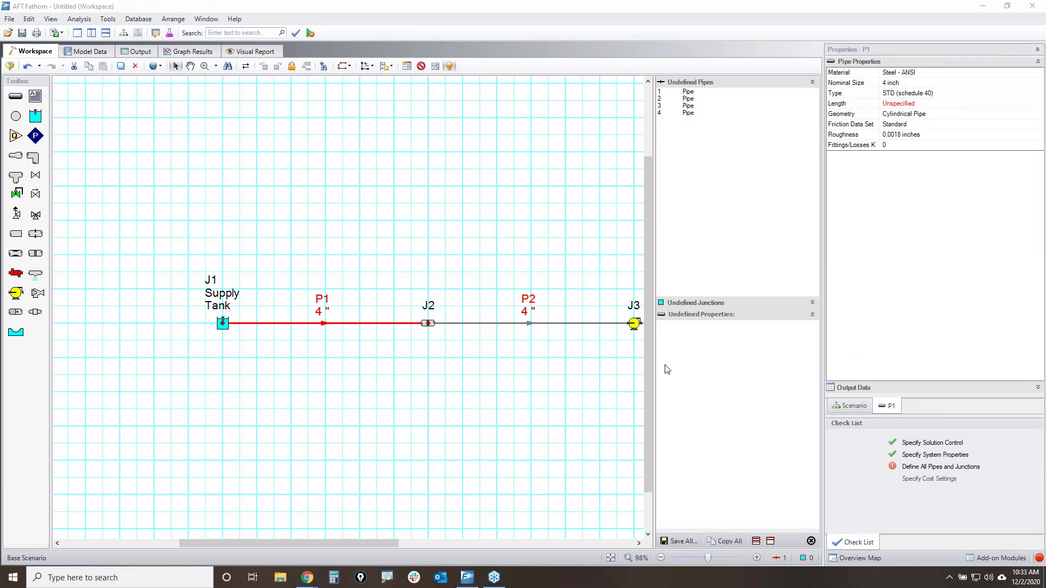
- Check J2, pump J3 and pipe P2 in the properties panel, then zoom to fit
left_click(430, 324)
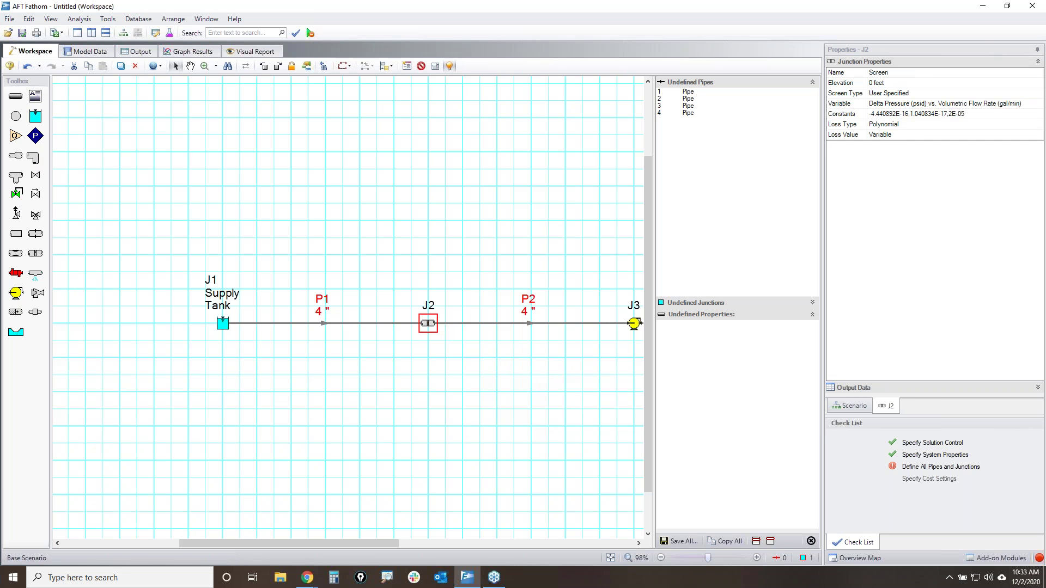
left_click(634, 324)
left_click_drag(579, 358, 523, 286)
left_click(433, 364)
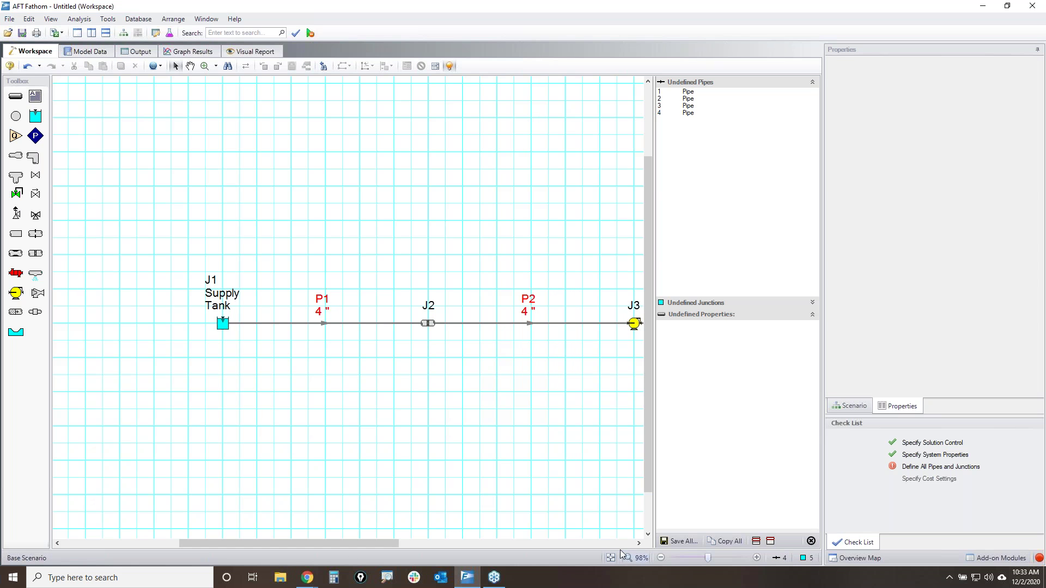
left_click(610, 558)
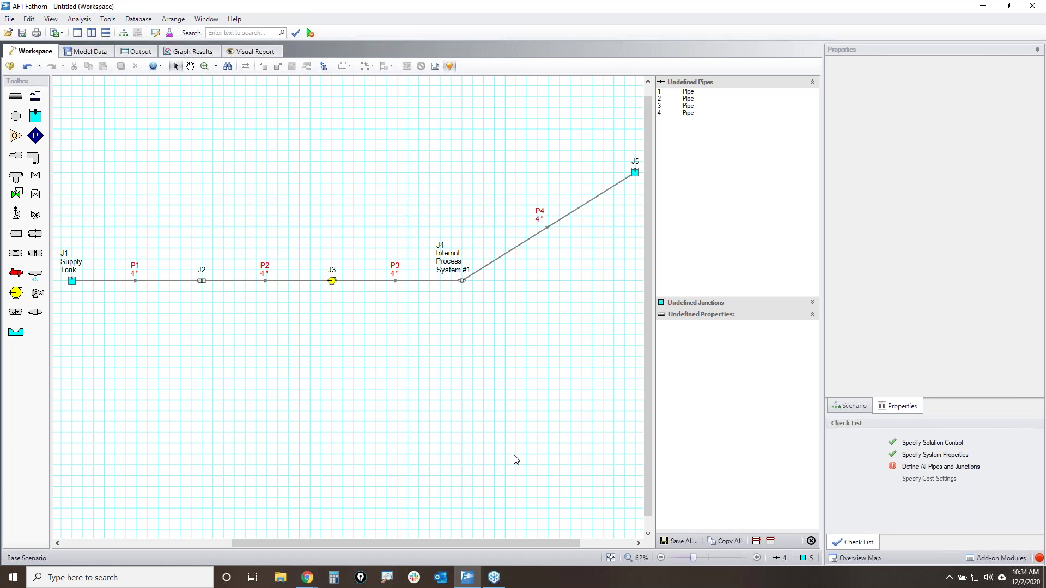
- Box-select P1–P3 and open Global Pipe Edit with pipes 1, 2 and 3 checked from the workspace
left_click_drag(396, 314, 144, 235)
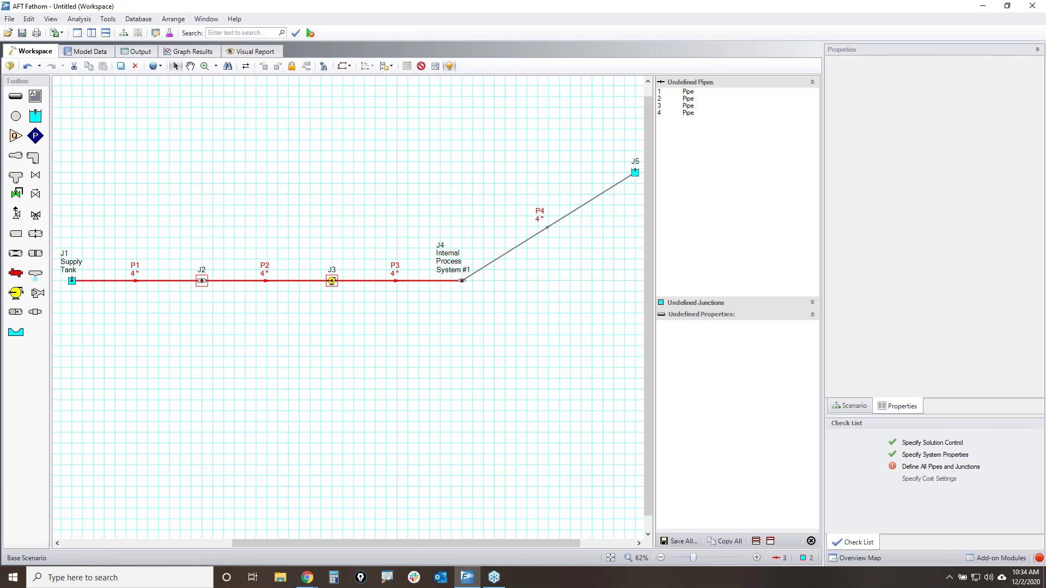
left_click(33, 19)
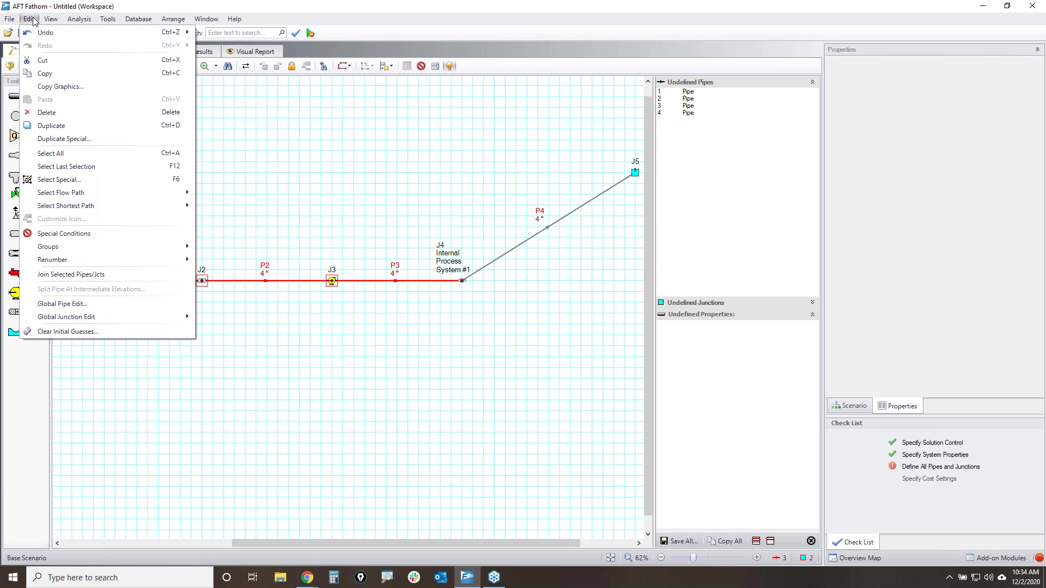
left_click(83, 304)
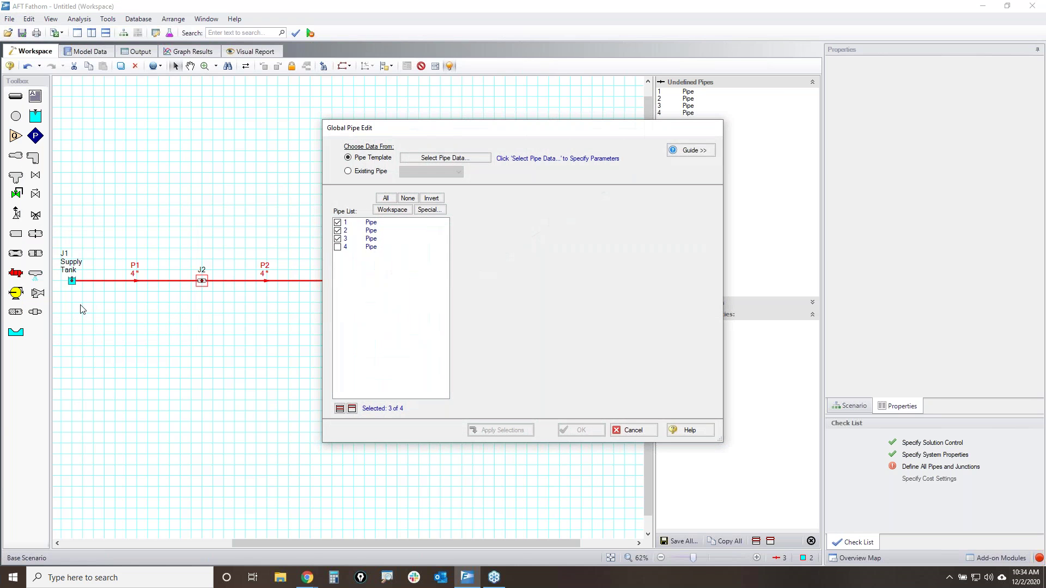
left_click_drag(544, 130, 714, 153)
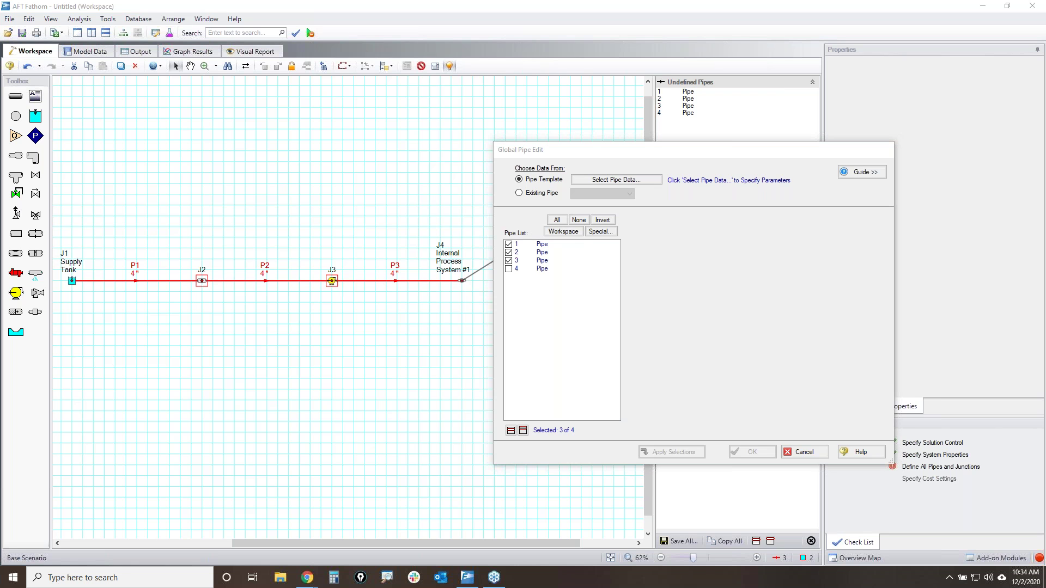
mouse_move(518, 266)
left_mouse_down()
mouse_move(513, 235)
mouse_move(492, 265)
left_mouse_up()
left_click_drag(574, 229, 552, 228)
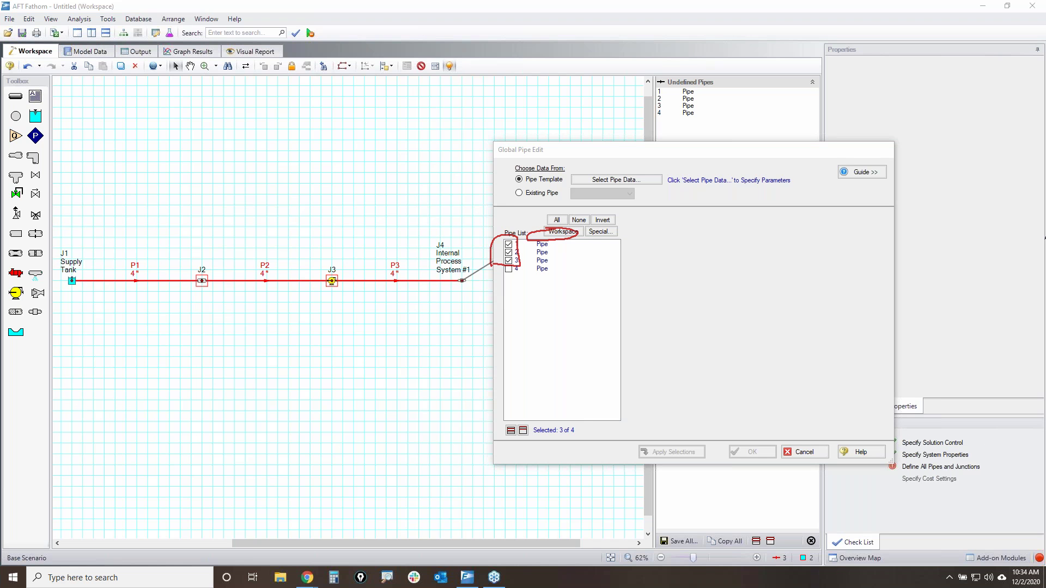
key("Escape")
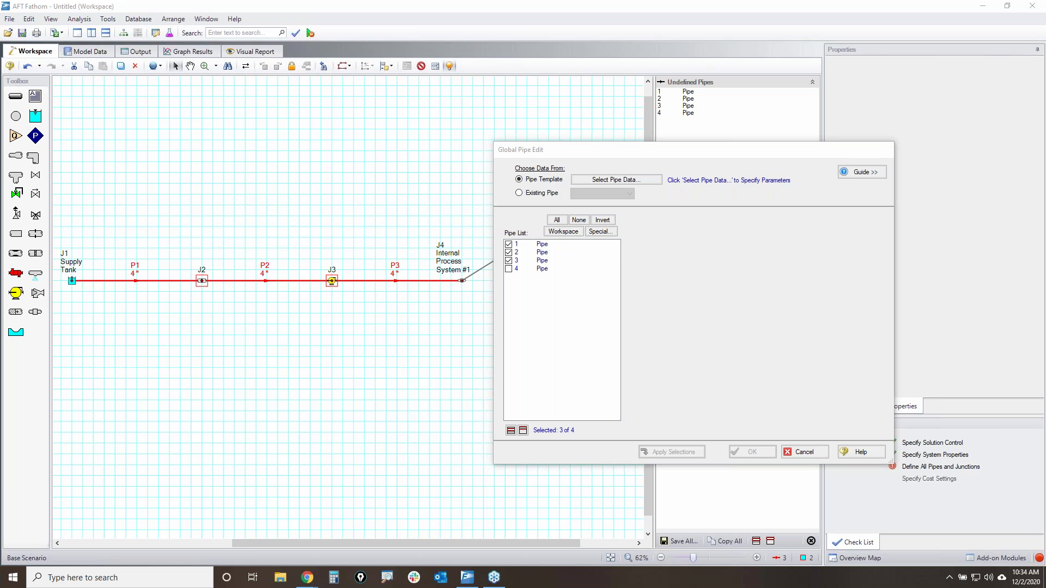
left_click(577, 220)
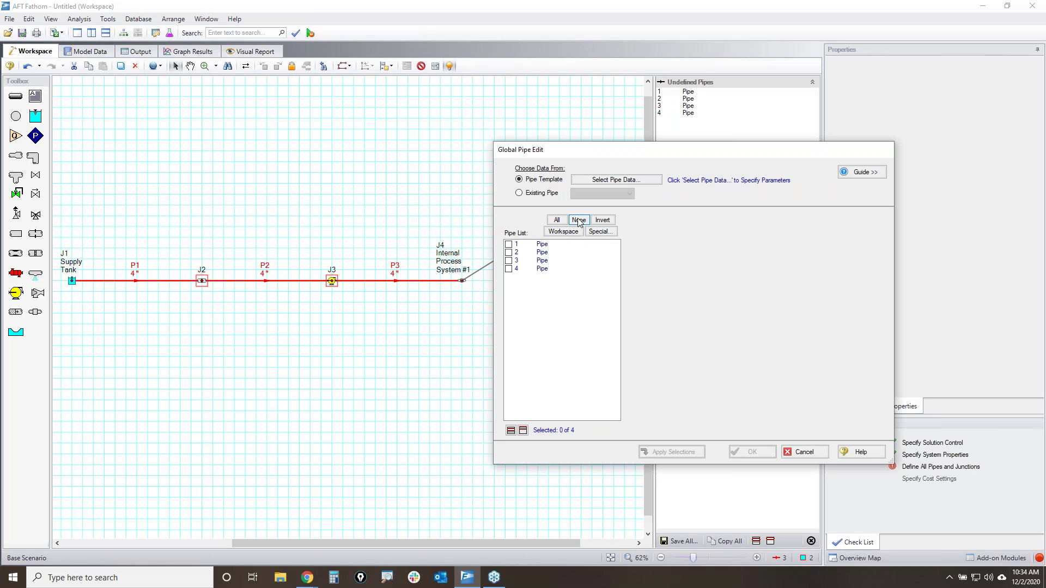
left_click(563, 232)
left_click_drag(643, 158, 230, 63)
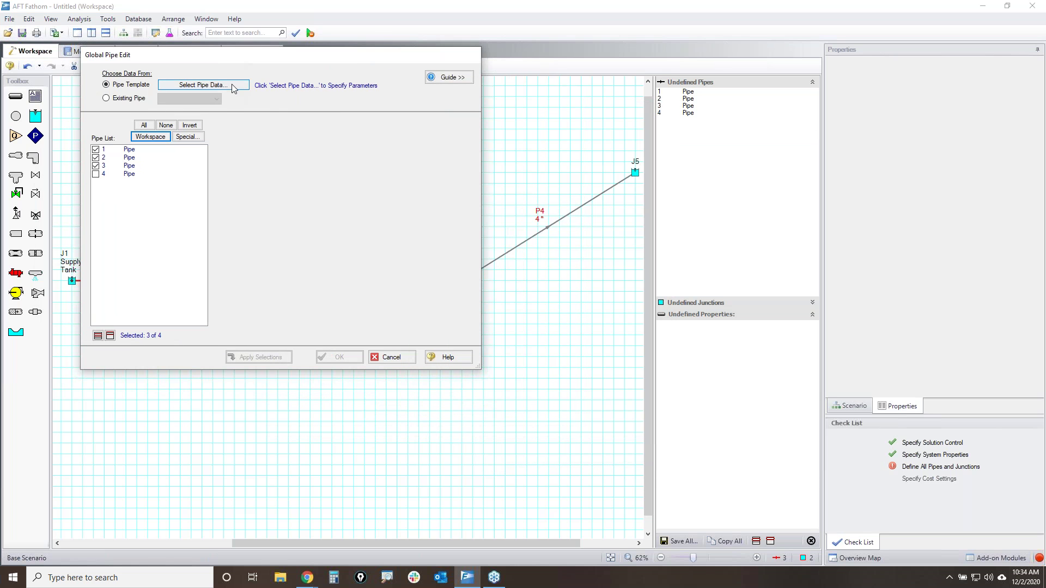
- Enter a 25 ft length in the template pipe data and confirm it
left_click(210, 85)
left_click_drag(260, 22, 636, 124)
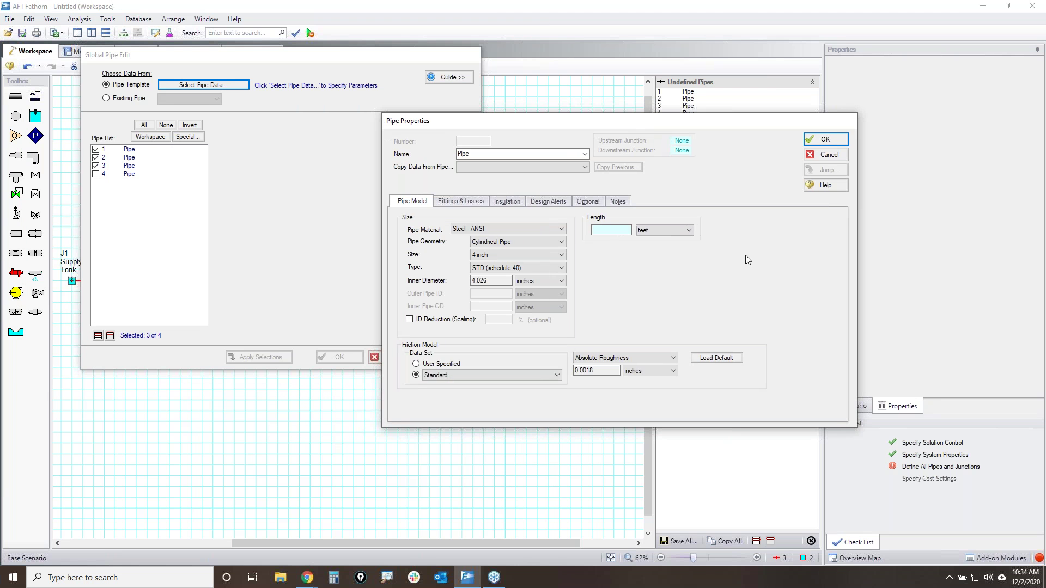
left_click(611, 230)
left_click(687, 230)
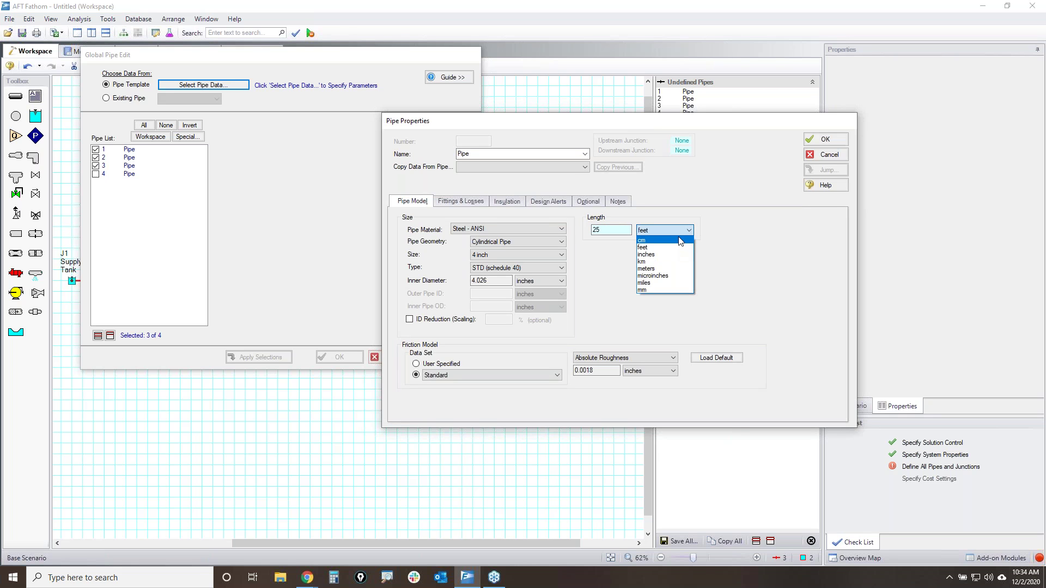
left_click(763, 253)
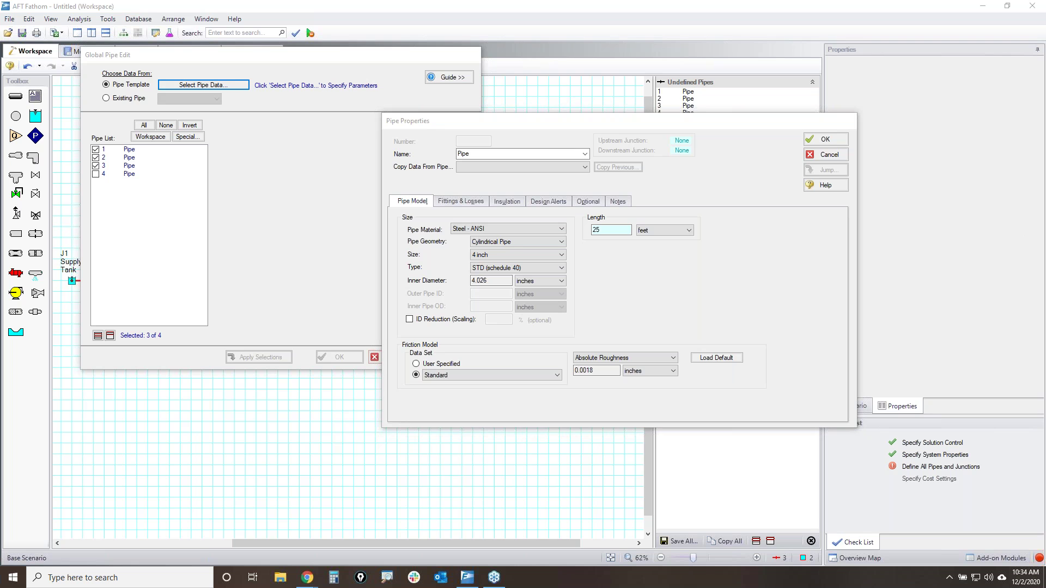
left_click_drag(547, 203, 460, 338)
left_click_drag(427, 187, 585, 348)
left_click(823, 140)
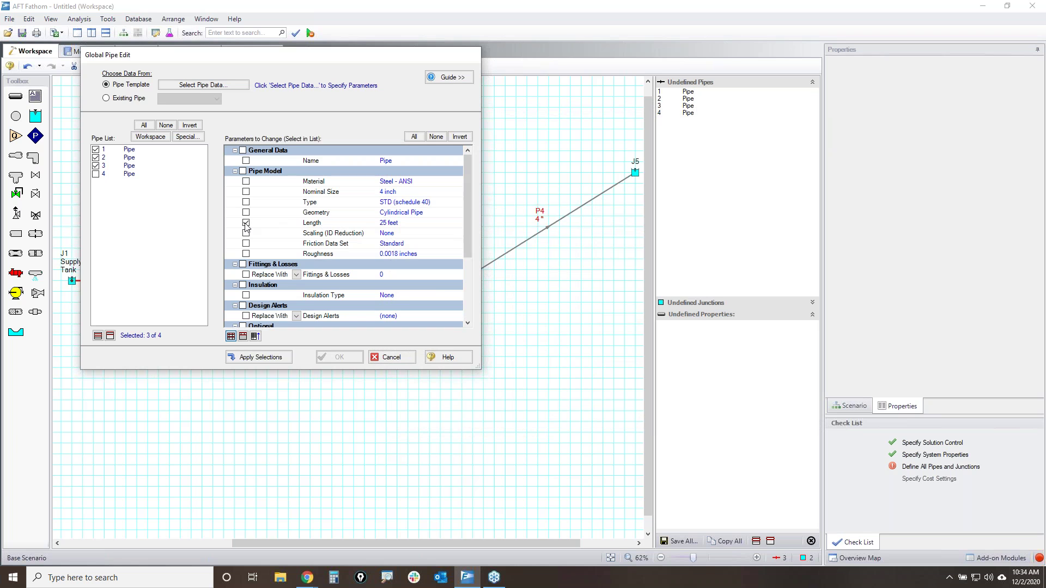
- Apply the 25 ft length to pipes 1–3 and close the global edit
left_click(260, 358)
left_click(340, 358)
left_click(350, 418)
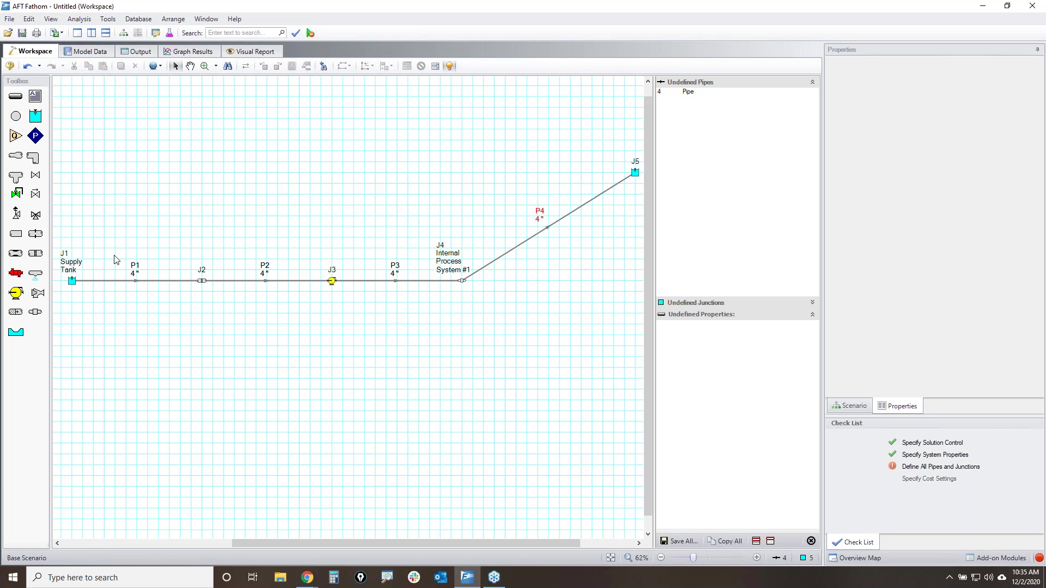
- Select pipe P4, open its Pipe Properties, and begin entering a 1000 ft length
left_click_drag(583, 275, 520, 192)
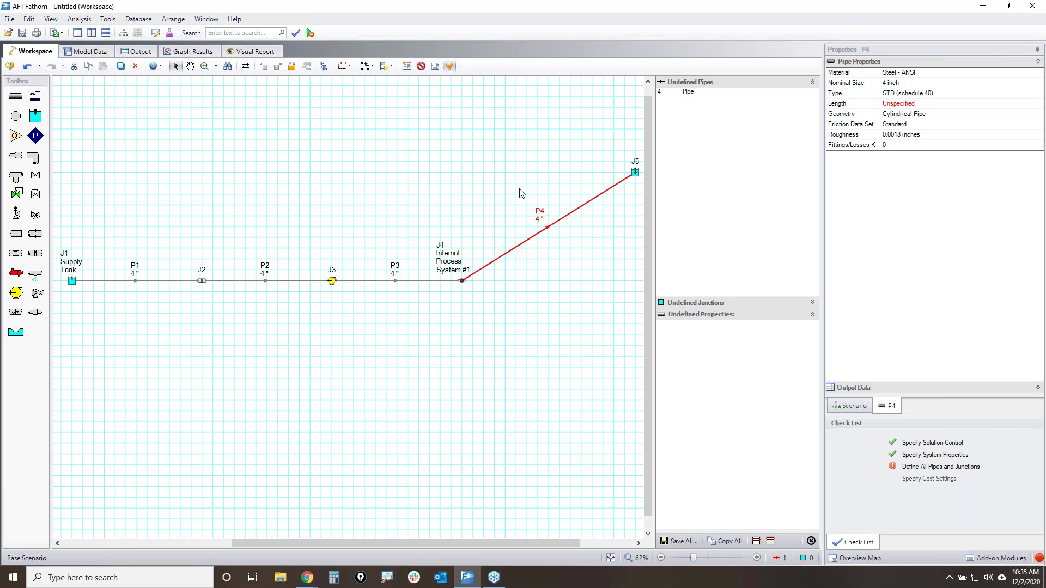
key("Return")
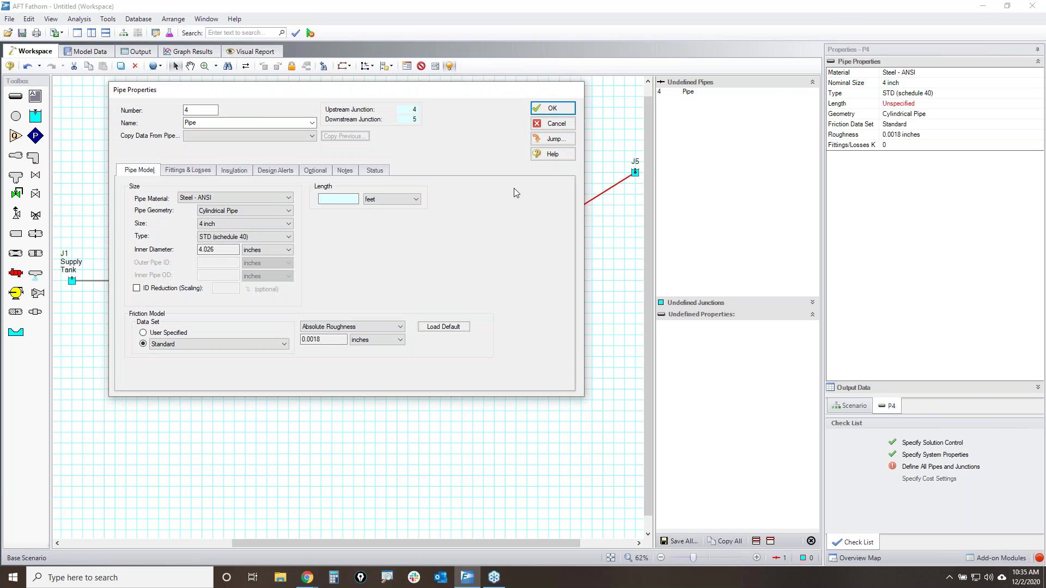
left_click(333, 201)
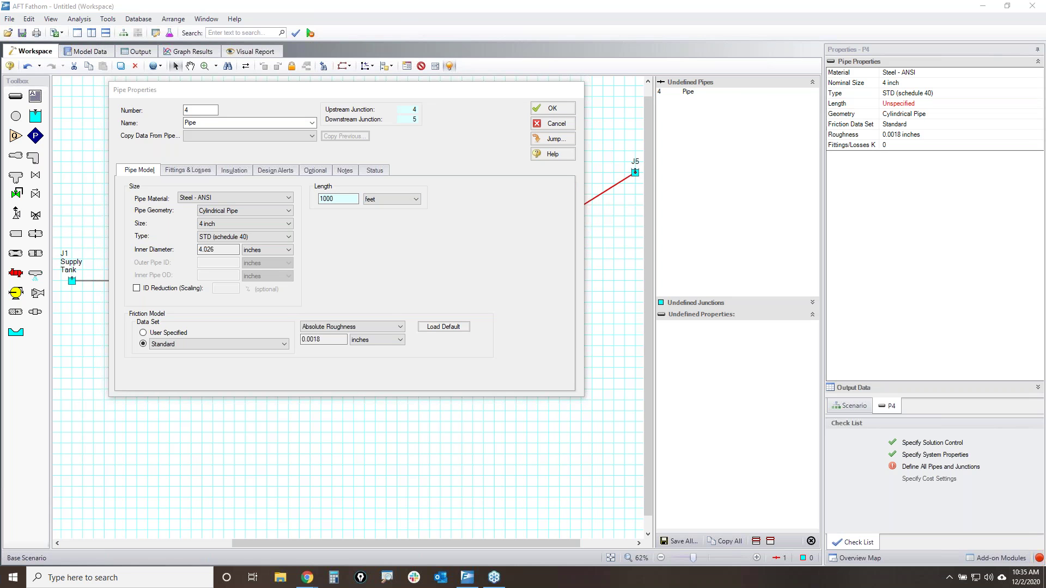
- Sketch explanatory annotations around the component palette and the fittings and losses section
mouse_move(120, 501)
left_mouse_down()
mouse_move(294, 349)
mouse_move(484, 493)
mouse_move(560, 366)
mouse_move(711, 182)
mouse_move(787, 434)
mouse_move(914, 290)
mouse_move(1002, 101)
left_mouse_up()
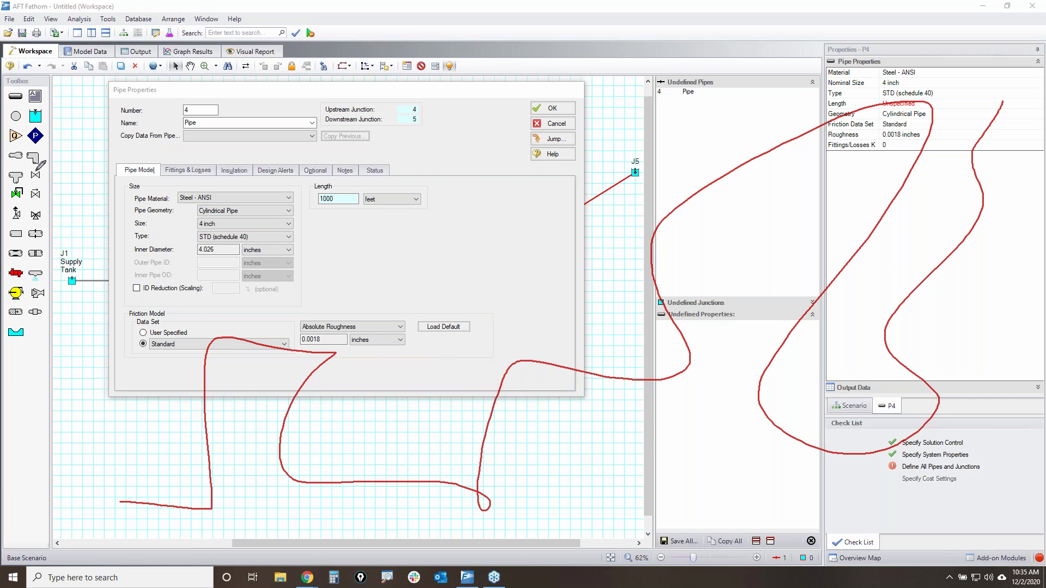
mouse_move(27, 154)
left_mouse_down()
mouse_move(44, 169)
mouse_move(48, 318)
mouse_move(5, 204)
mouse_move(18, 163)
left_mouse_up()
left_click_drag(226, 497, 202, 500)
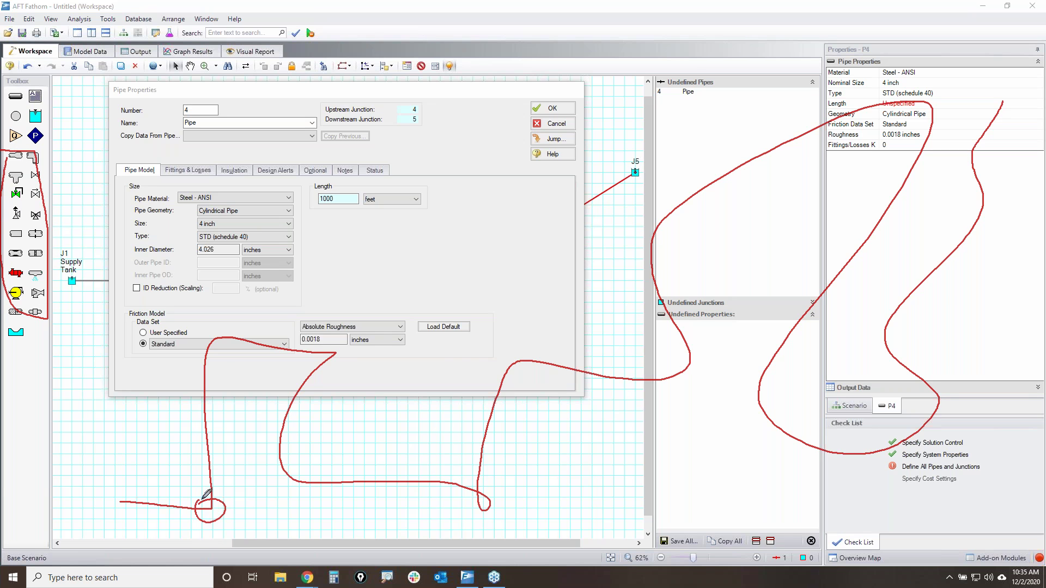
mouse_move(206, 332)
left_mouse_down()
mouse_move(221, 358)
mouse_move(199, 335)
left_mouse_up()
left_click_drag(340, 352, 341, 352)
mouse_move(277, 469)
left_mouse_down()
mouse_move(269, 488)
mouse_move(291, 482)
left_mouse_up()
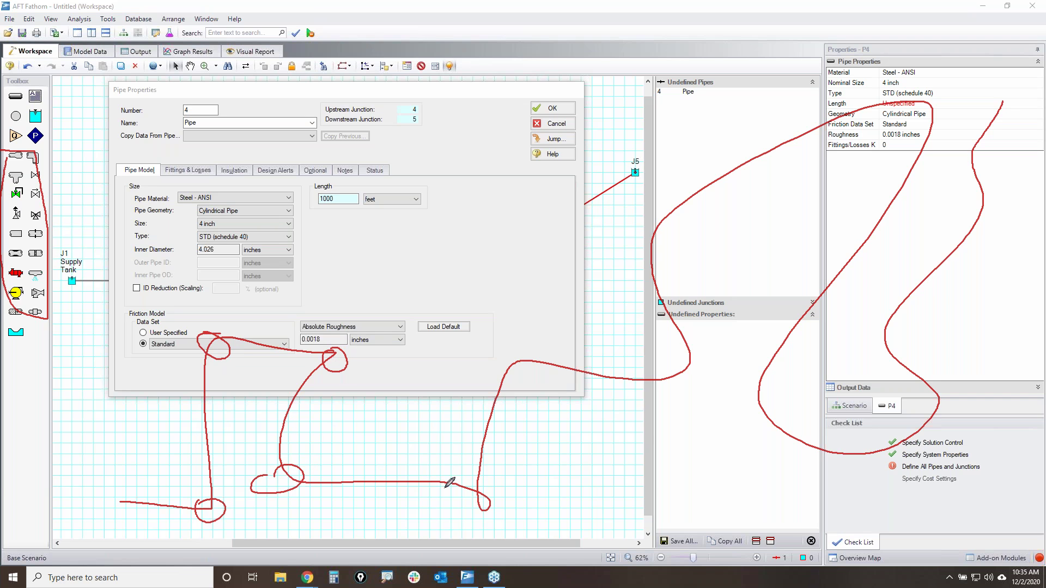
left_click_drag(501, 490, 495, 508)
left_click_drag(77, 149, 13, 234)
left_click_drag(7, 156, 84, 265)
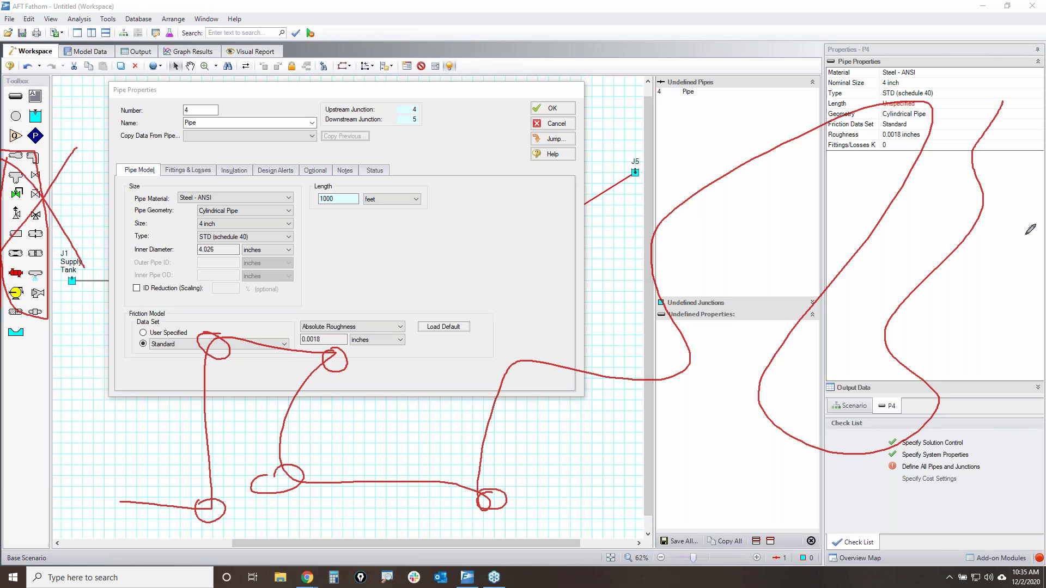
key("Escape")
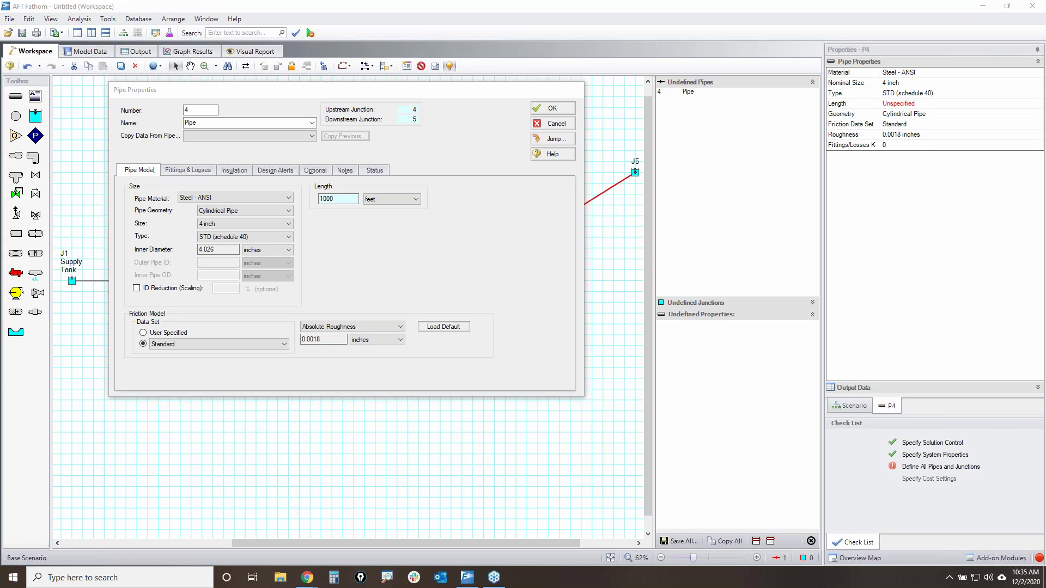
mouse_move(169, 158)
left_mouse_down()
mouse_move(218, 178)
mouse_move(170, 161)
left_mouse_up()
- Enter P4's bend quantities, including 5 standard threaded and 5 smooth flanged 90° bends, and check the loss-data source
left_click(192, 173)
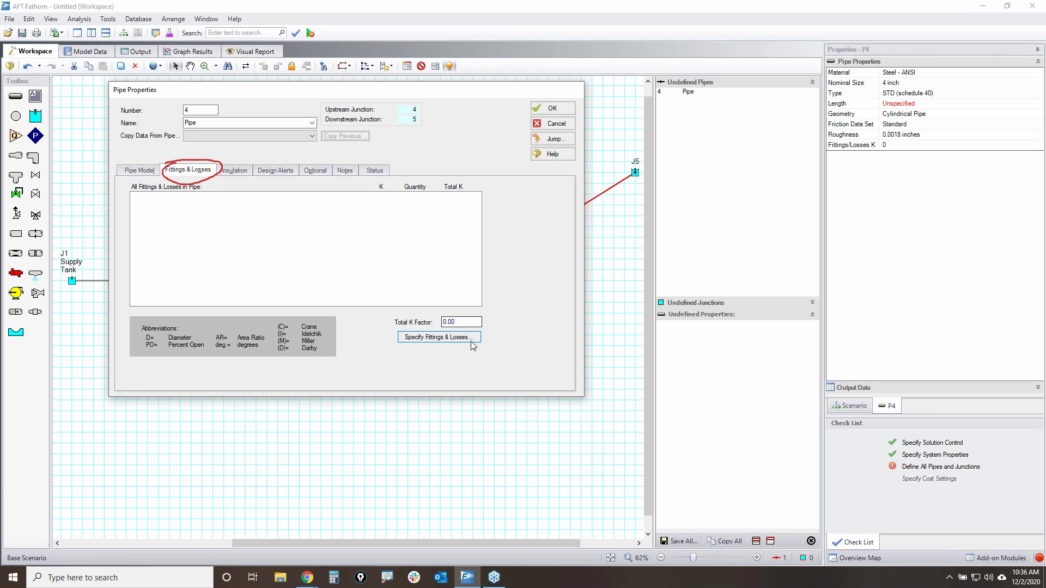
left_click(439, 337)
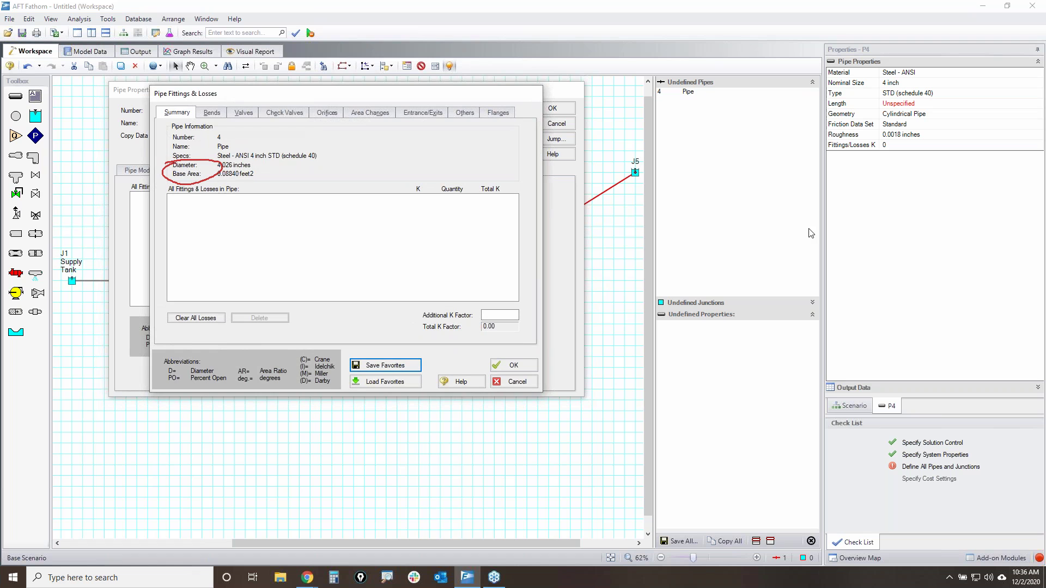
left_click(211, 113)
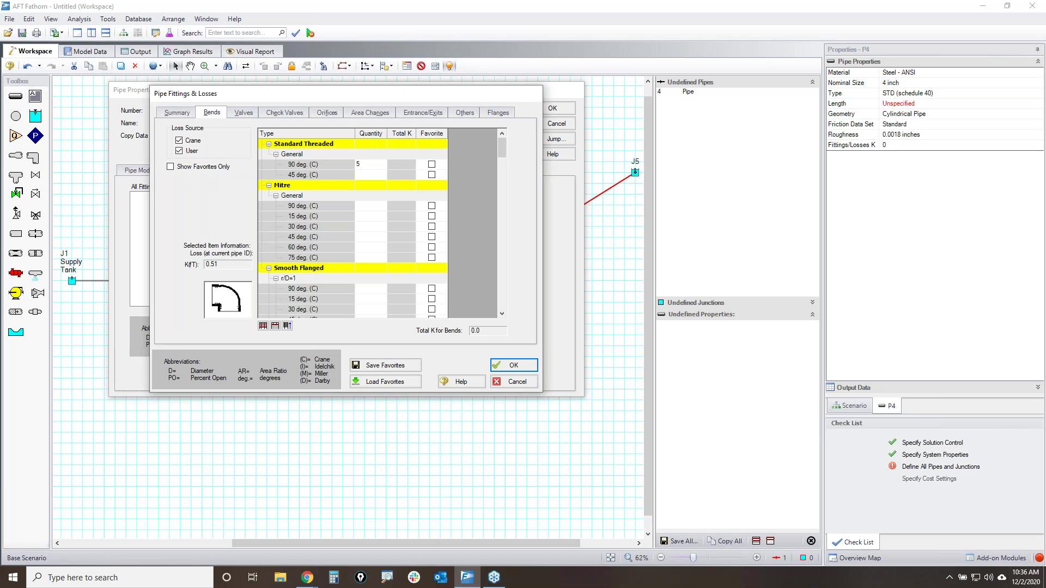
type("5")
left_click(357, 206)
key("Return")
left_click(357, 288)
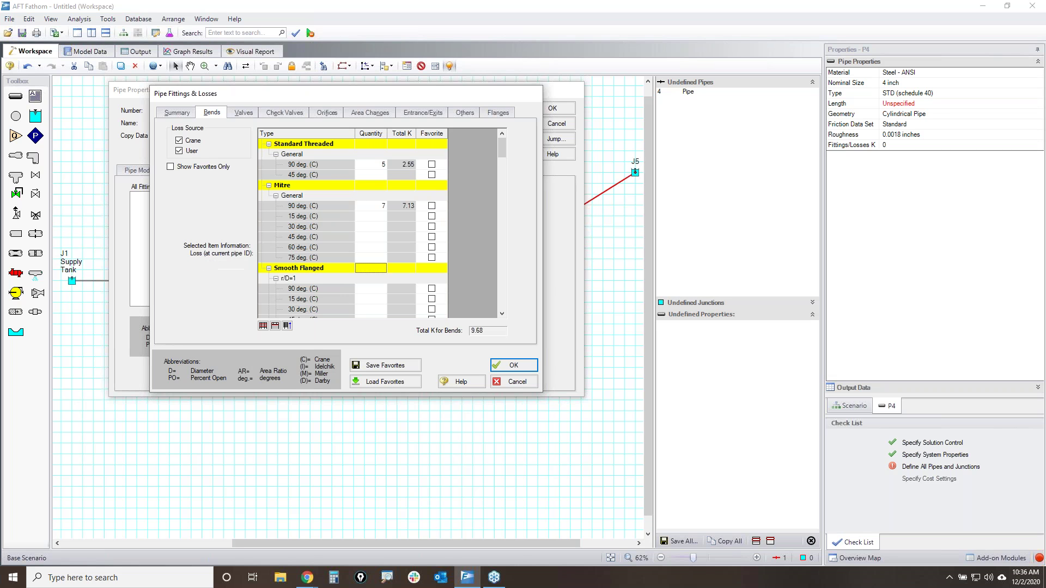
type("5")
key("Return")
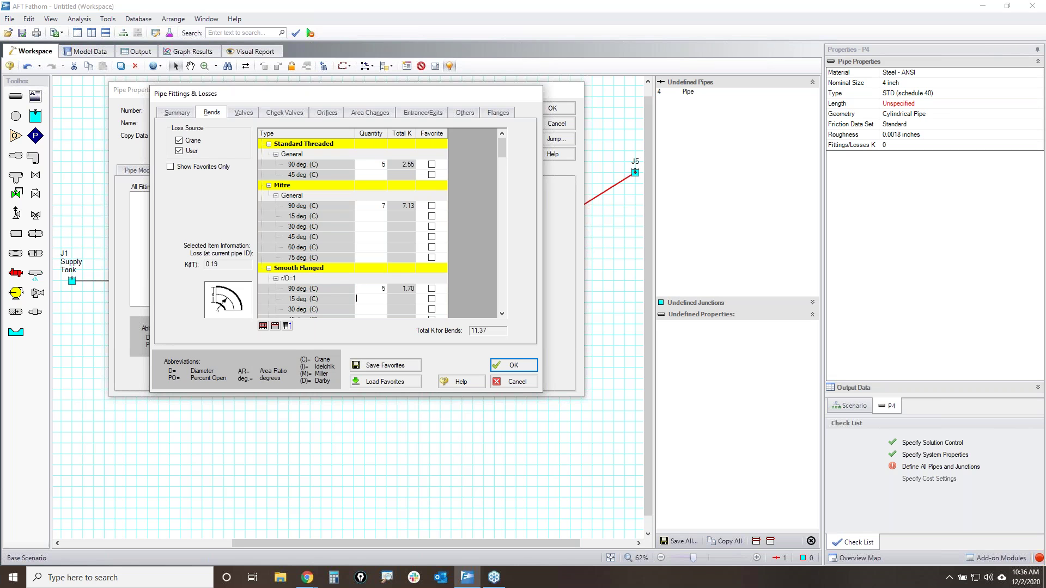
left_click(369, 216)
left_click(227, 299)
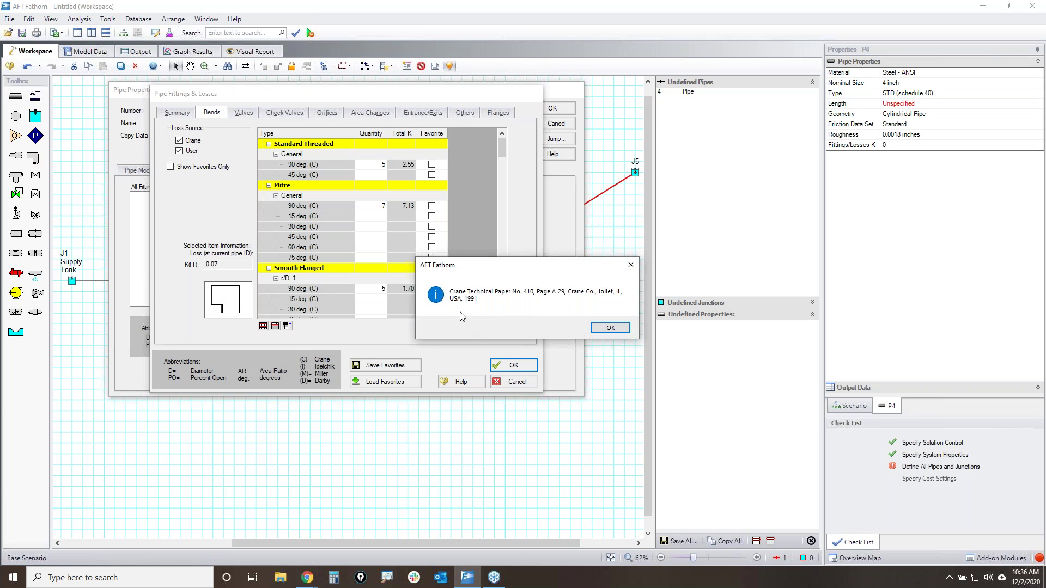
left_click(610, 328)
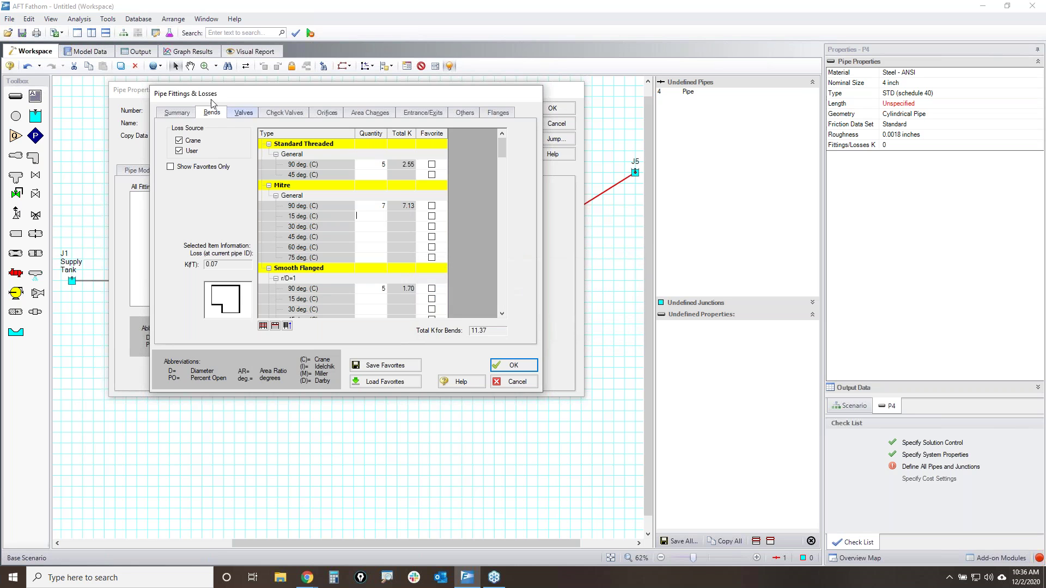
- Add 2 Type 1 angle valves and 1 swing 90° check valve, then review the Summary
left_click(244, 113)
left_click(381, 163)
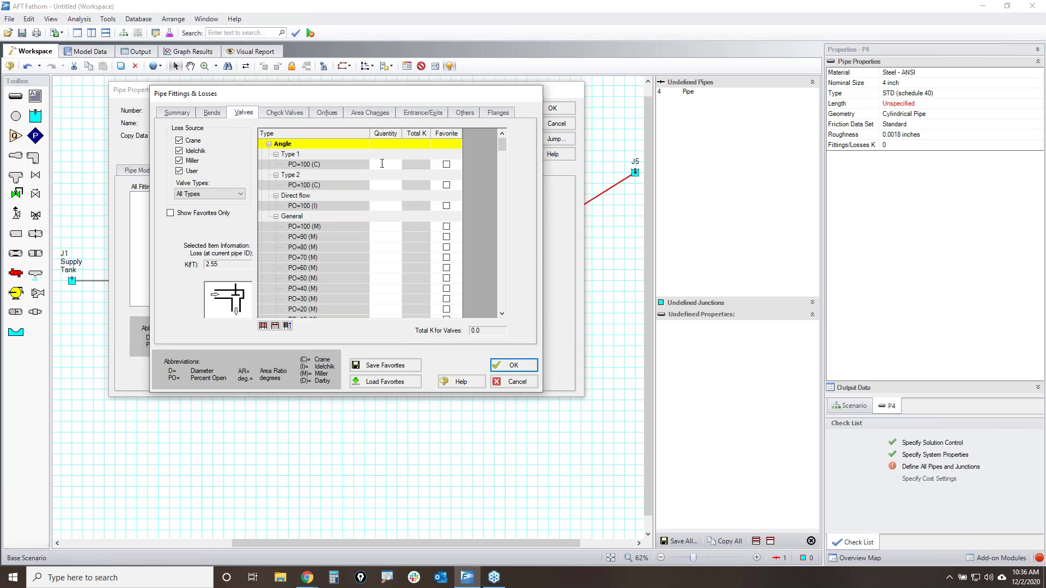
type("2")
key("Return")
left_click(284, 112)
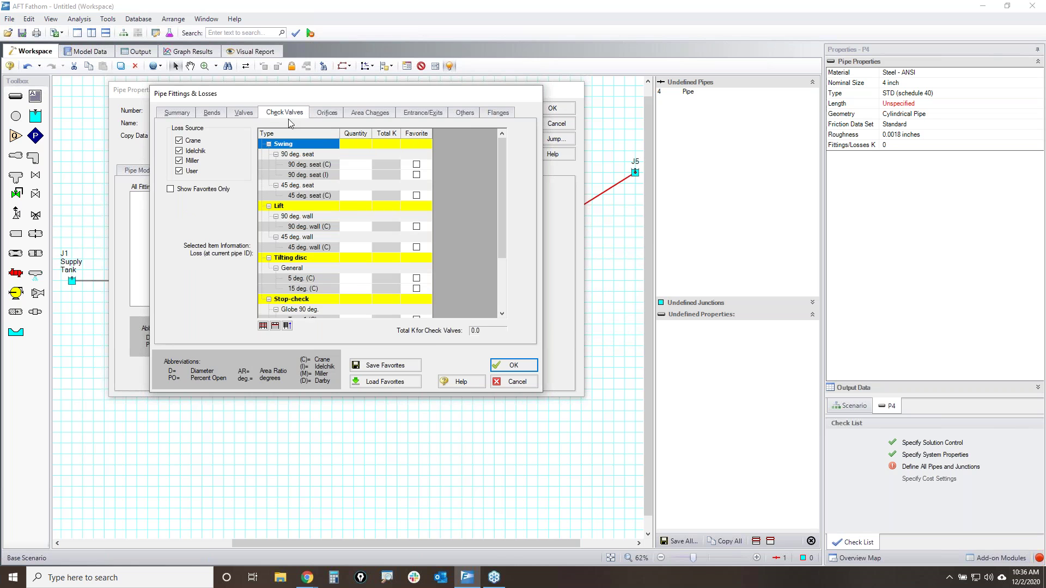
left_click(356, 164)
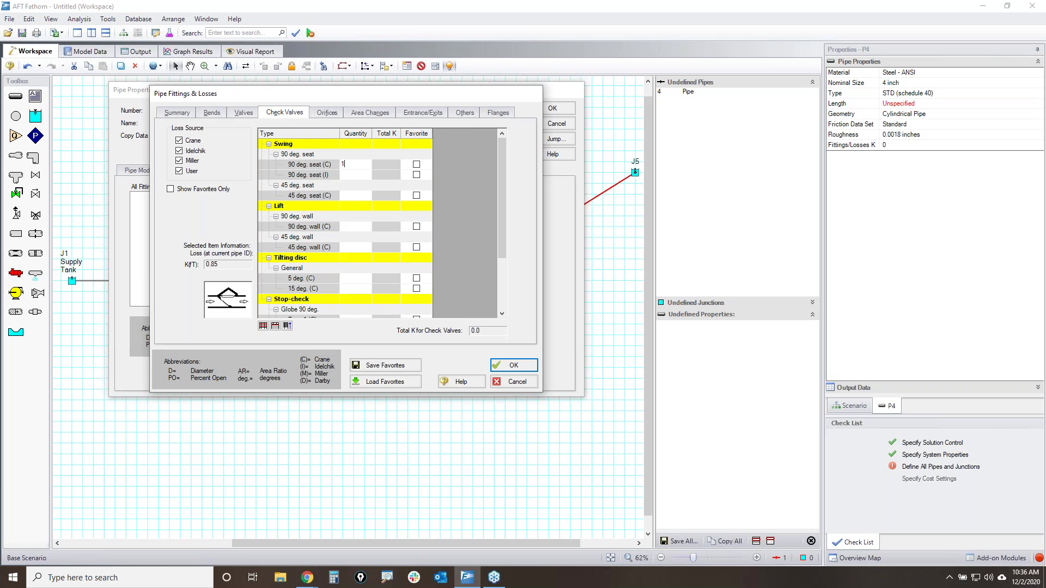
key("Return")
left_click(243, 113)
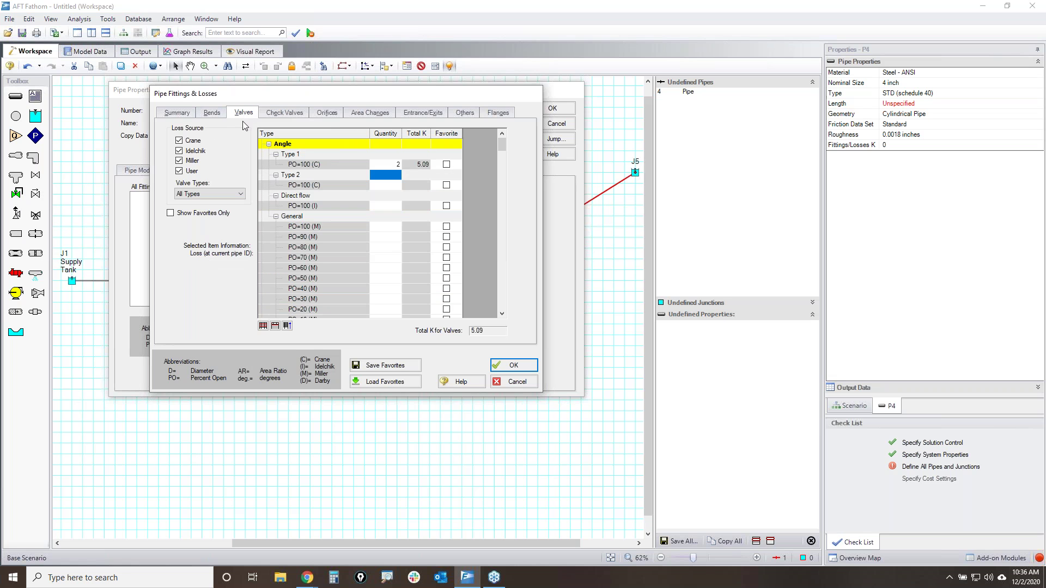
left_click(211, 116)
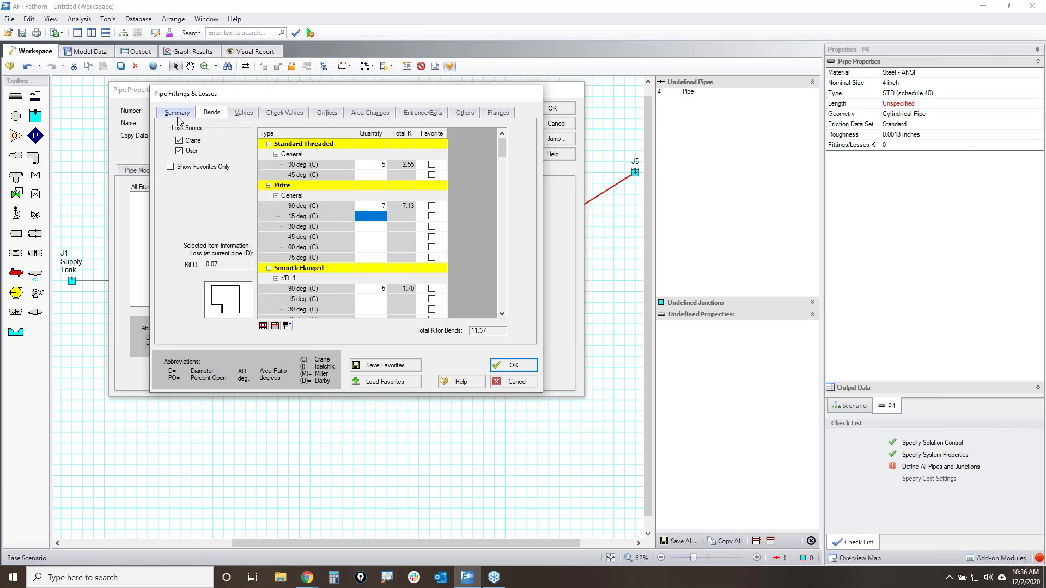
left_click(177, 116)
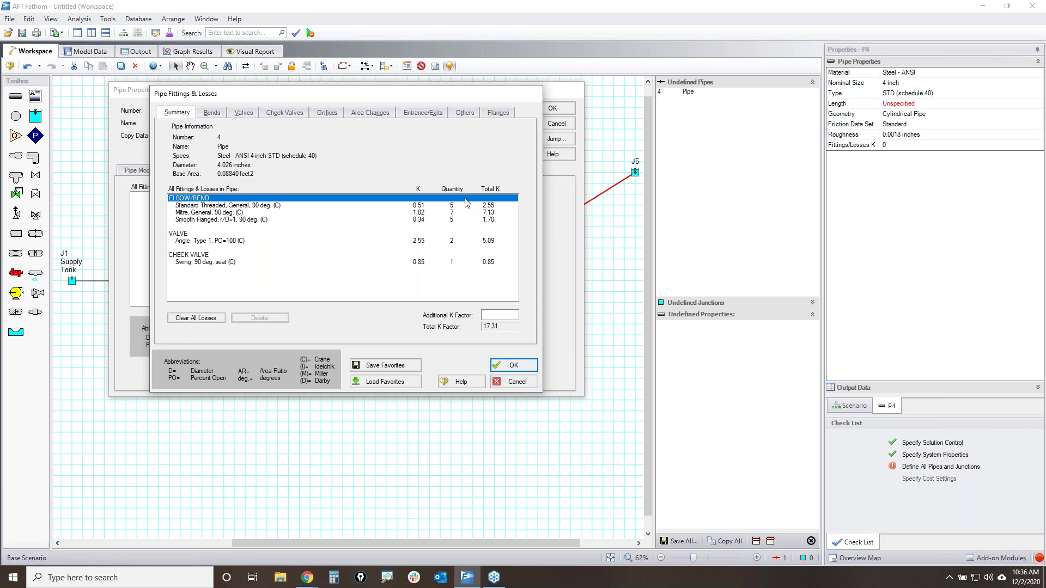
- On the Summary, check the swing check and flanged bend entries, then start entering additional K 15
left_click(489, 262)
left_click(489, 219)
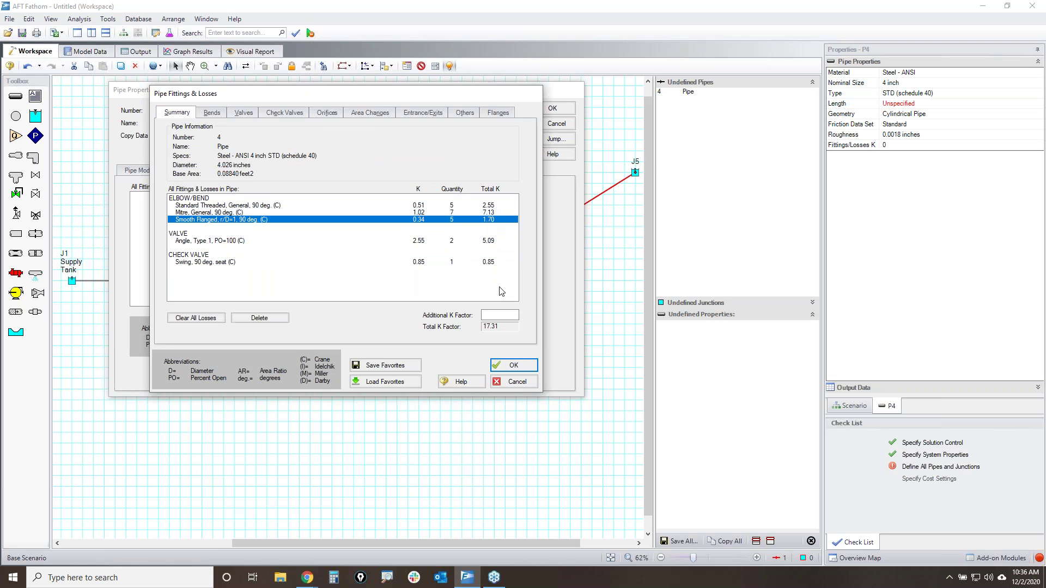
left_click(504, 313)
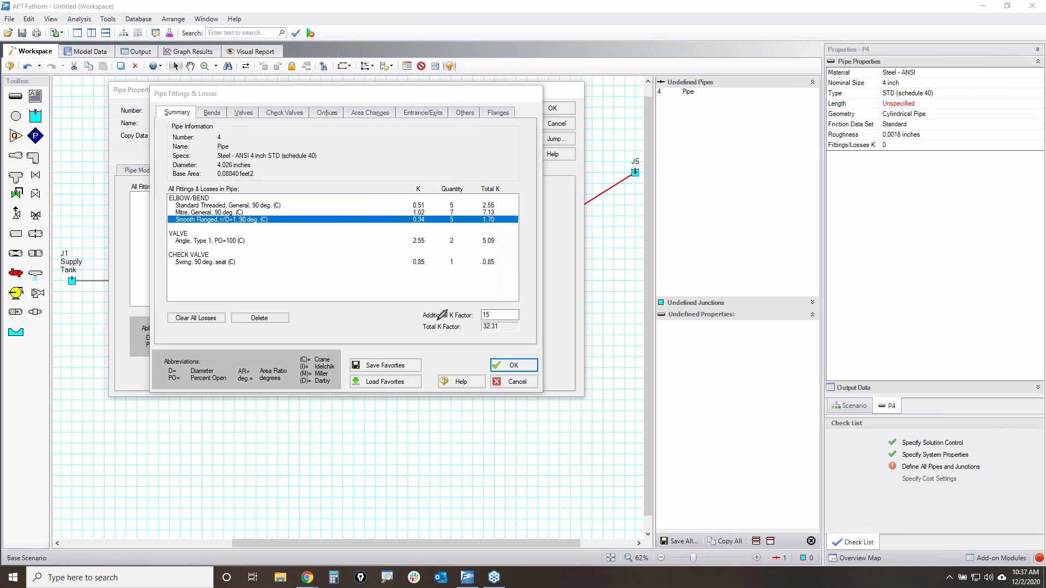
mouse_move(422, 328)
left_mouse_down()
mouse_move(525, 325)
mouse_move(440, 321)
left_mouse_up()
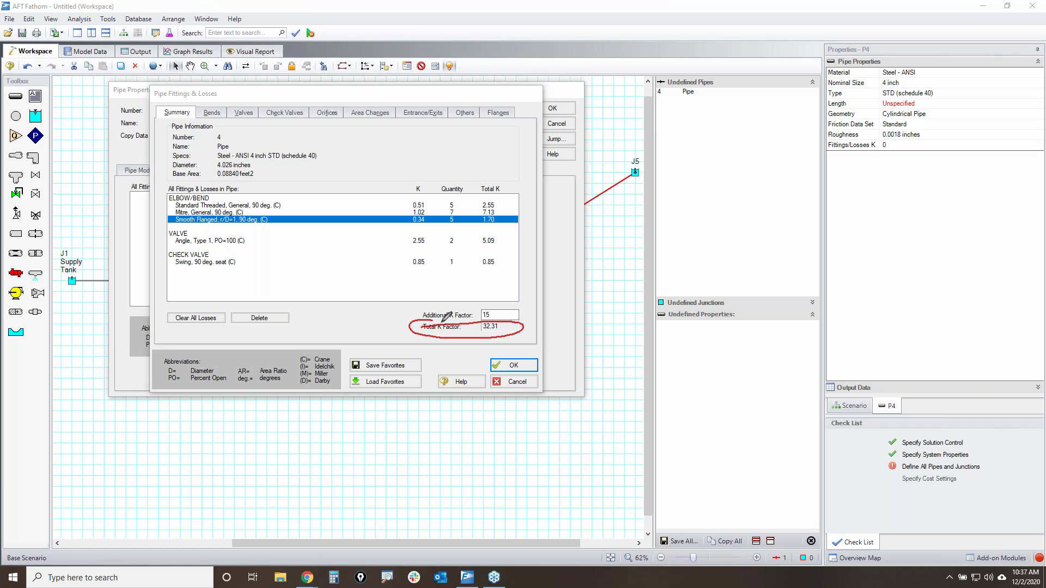
mouse_move(174, 420)
left_mouse_down()
mouse_move(184, 479)
mouse_move(166, 422)
mouse_move(221, 431)
mouse_move(227, 451)
mouse_move(303, 452)
mouse_move(296, 471)
left_mouse_up()
mouse_move(355, 429)
left_mouse_down()
mouse_move(353, 468)
mouse_move(354, 458)
mouse_move(375, 469)
left_mouse_up()
mouse_move(416, 427)
left_mouse_down()
mouse_move(417, 472)
mouse_move(436, 479)
mouse_move(423, 524)
left_mouse_up()
left_click_drag(475, 483, 455, 495)
mouse_move(526, 448)
left_mouse_down()
mouse_move(581, 427)
mouse_move(591, 449)
left_mouse_up()
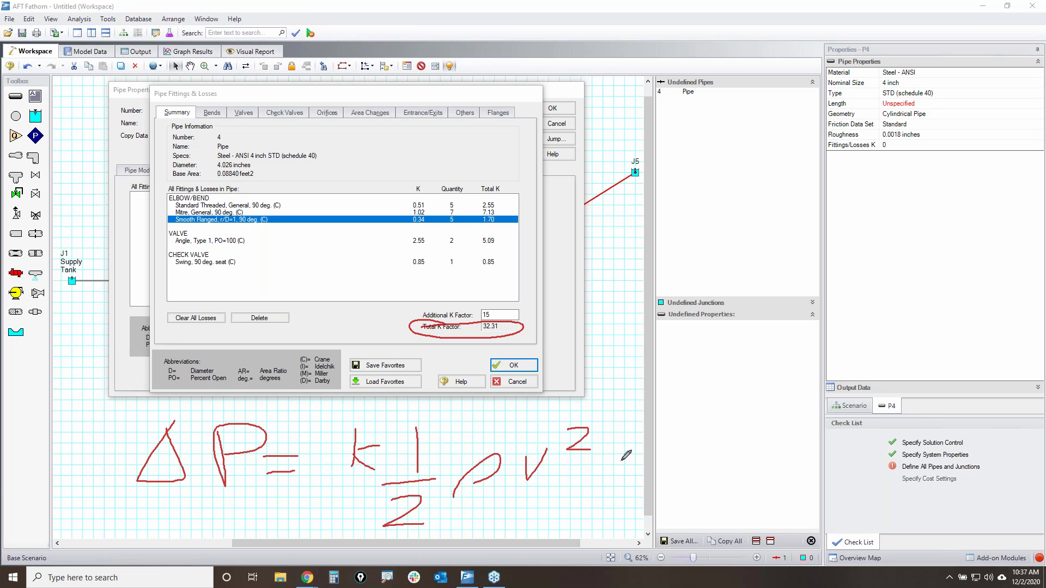
mouse_move(135, 501)
left_mouse_down()
mouse_move(240, 480)
mouse_move(278, 433)
mouse_move(132, 418)
mouse_move(152, 506)
left_mouse_up()
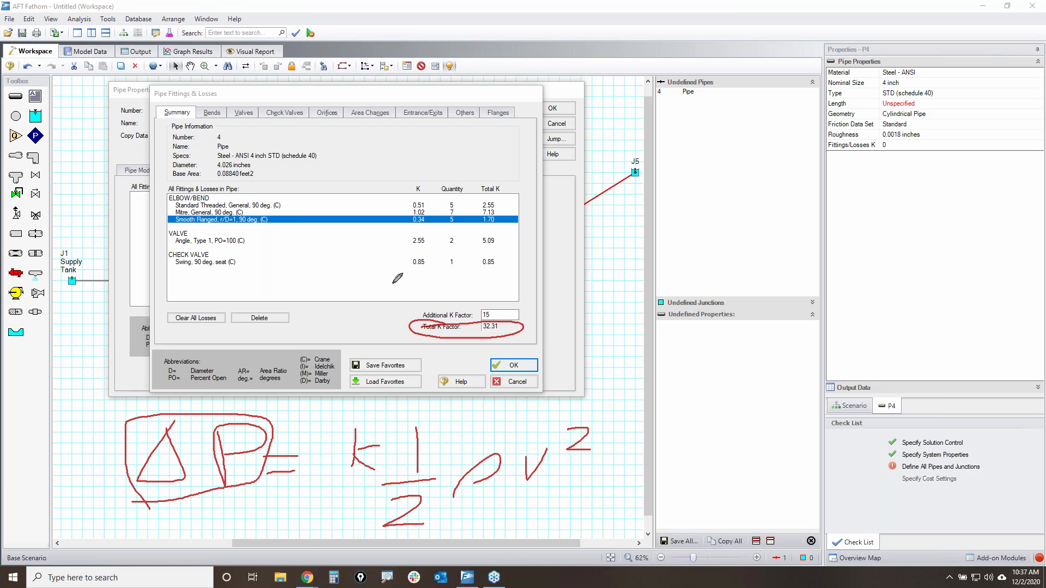
mouse_move(171, 200)
left_mouse_down()
mouse_move(437, 181)
mouse_move(493, 269)
mouse_move(210, 287)
mouse_move(156, 217)
mouse_move(235, 195)
left_mouse_up()
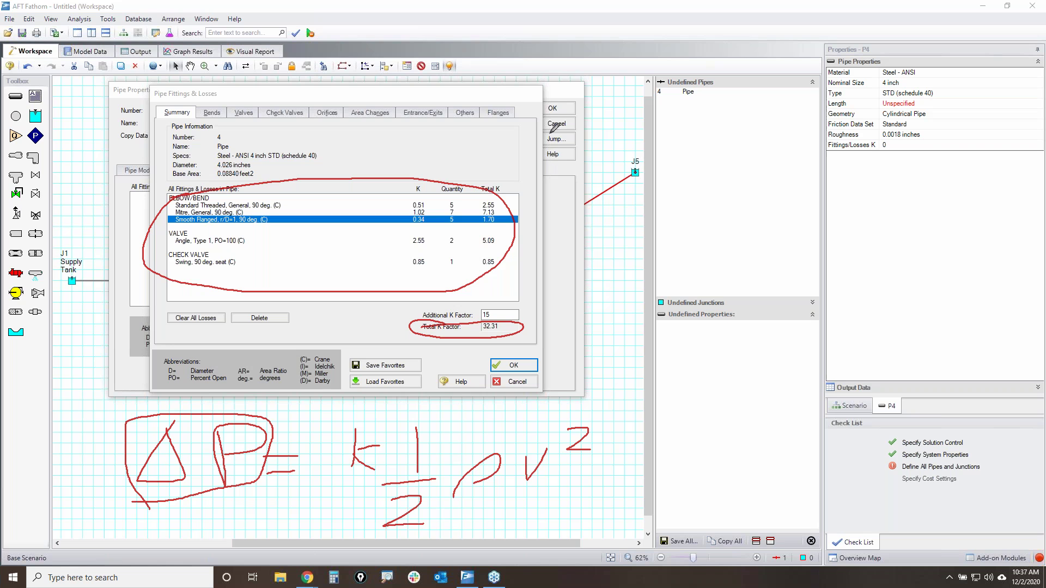
mouse_move(591, 103)
left_mouse_down()
mouse_move(588, 327)
mouse_move(627, 370)
mouse_move(1027, 352)
left_mouse_up()
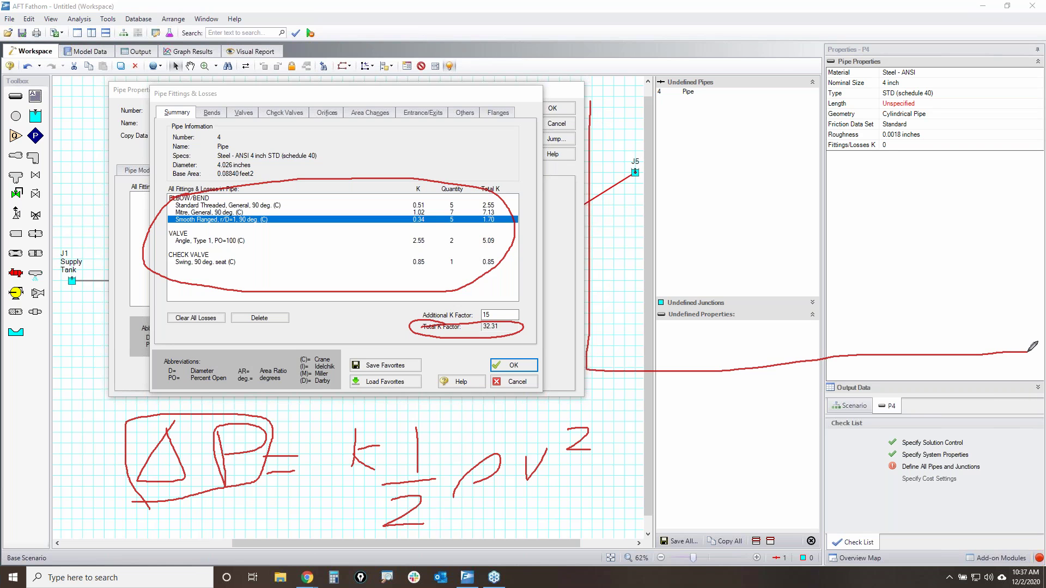
mouse_move(589, 132)
left_mouse_down()
mouse_move(657, 157)
mouse_move(813, 251)
mouse_move(883, 260)
mouse_move(1009, 301)
mouse_move(1020, 327)
left_mouse_up()
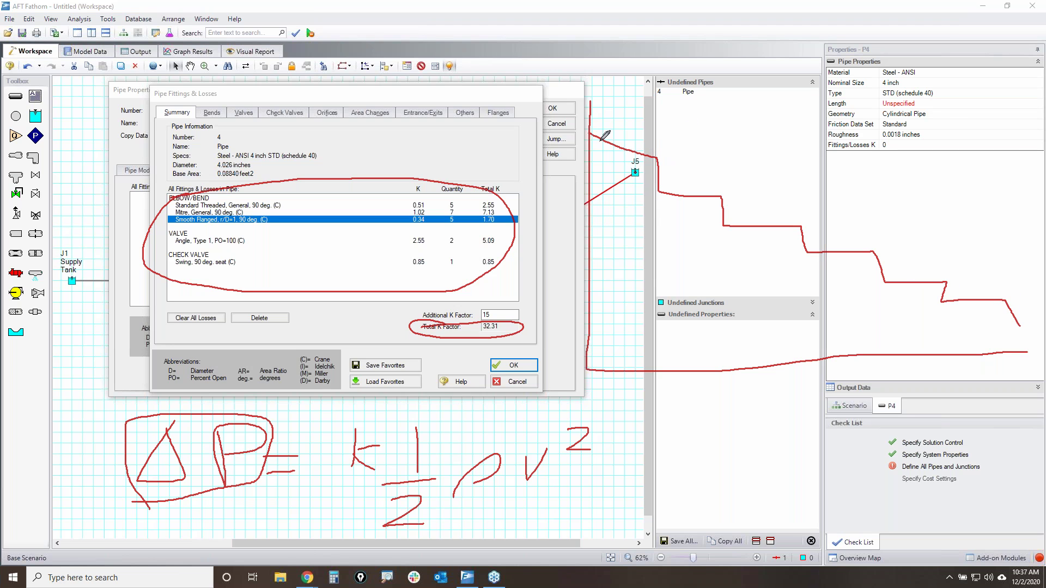
mouse_move(591, 134)
left_mouse_down()
mouse_move(647, 170)
mouse_move(1020, 325)
left_mouse_up()
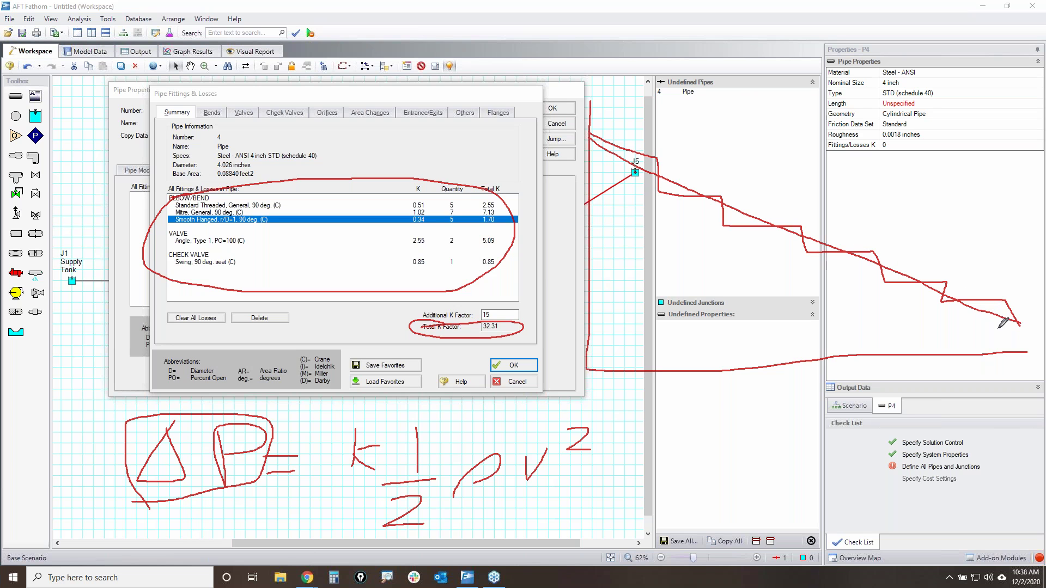
left_click_drag(343, 165, 384, 131)
key("Escape")
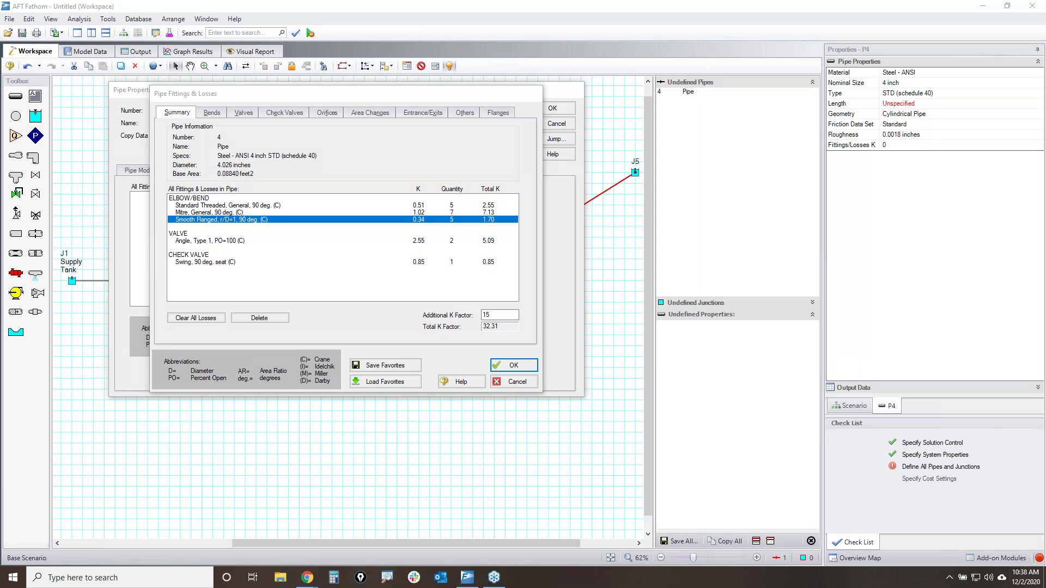
- Save P4's fittings and enable Use Intermediate Pipe Elevations on the Optional tab
left_click(514, 365)
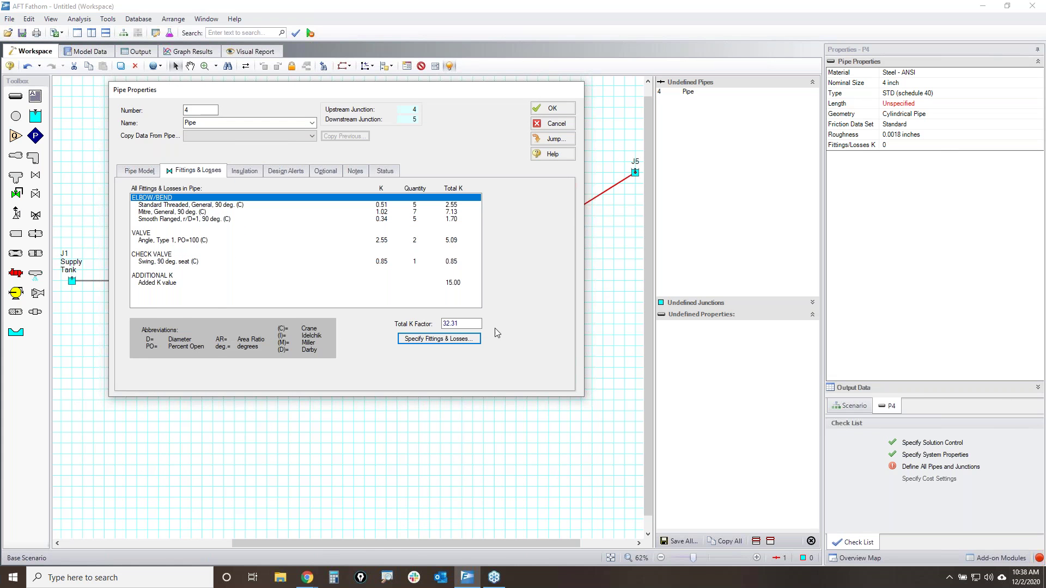
left_click(326, 172)
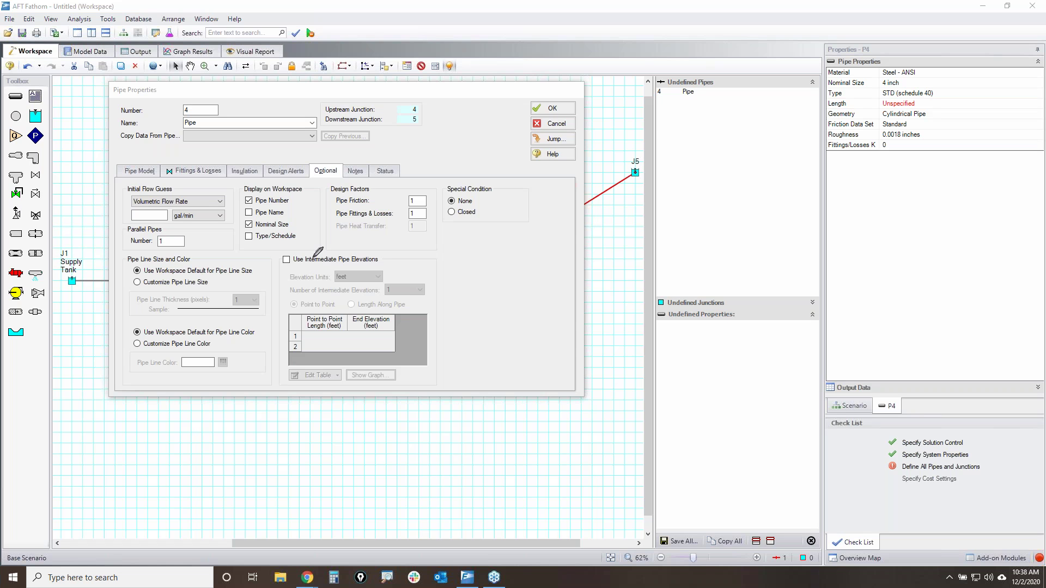
mouse_move(276, 252)
left_mouse_down()
mouse_move(289, 396)
mouse_move(472, 391)
mouse_move(439, 244)
mouse_move(293, 240)
mouse_move(278, 253)
left_mouse_up()
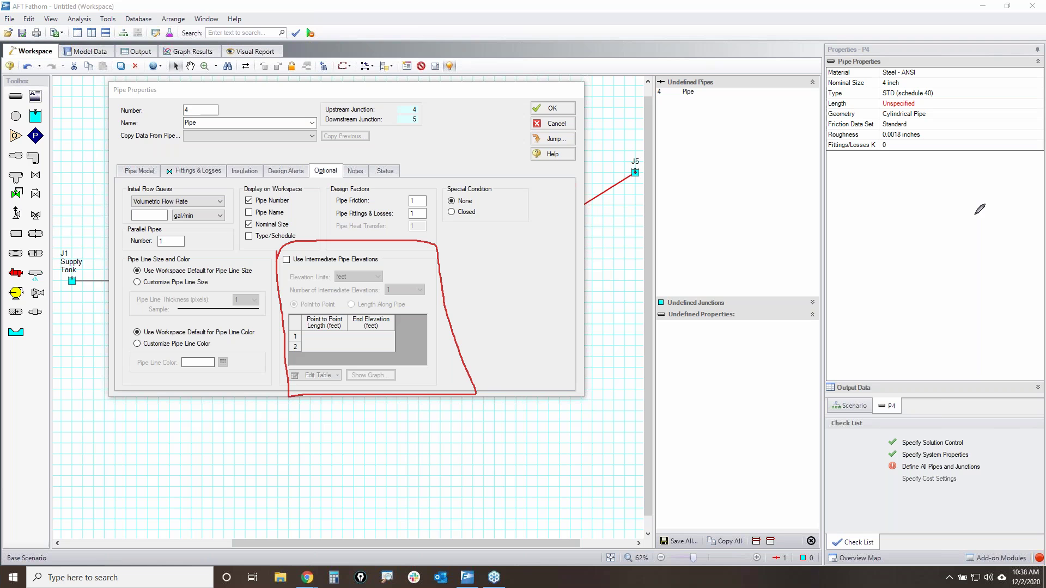
mouse_move(299, 255)
left_mouse_down()
mouse_move(271, 256)
mouse_move(299, 265)
left_mouse_up()
left_click(286, 260)
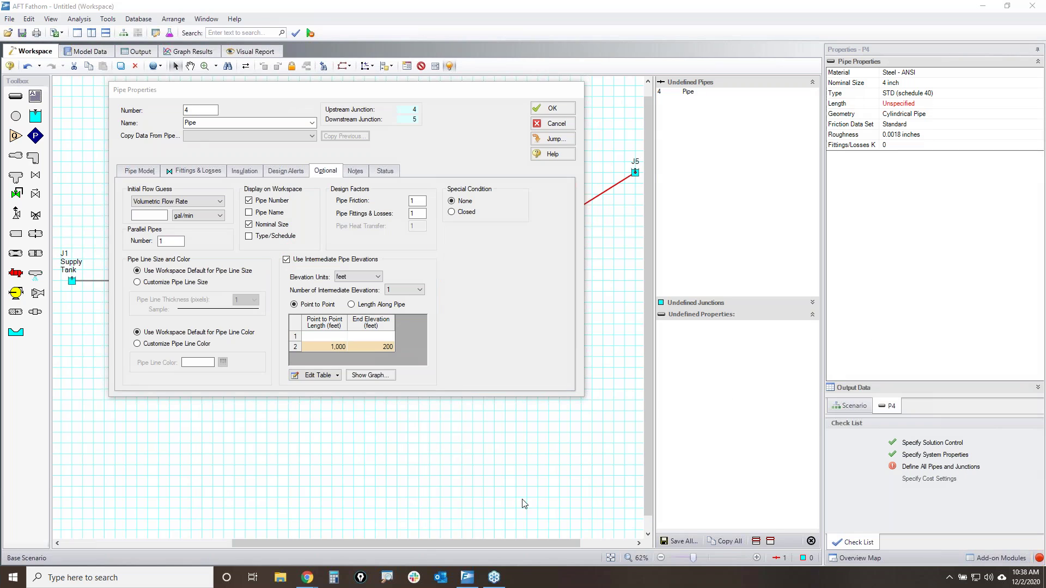
- In Chrome, go from the Chrysler case study to the Fathom webinars page and open the Tips and Tricks blog
mouse_move(308, 577)
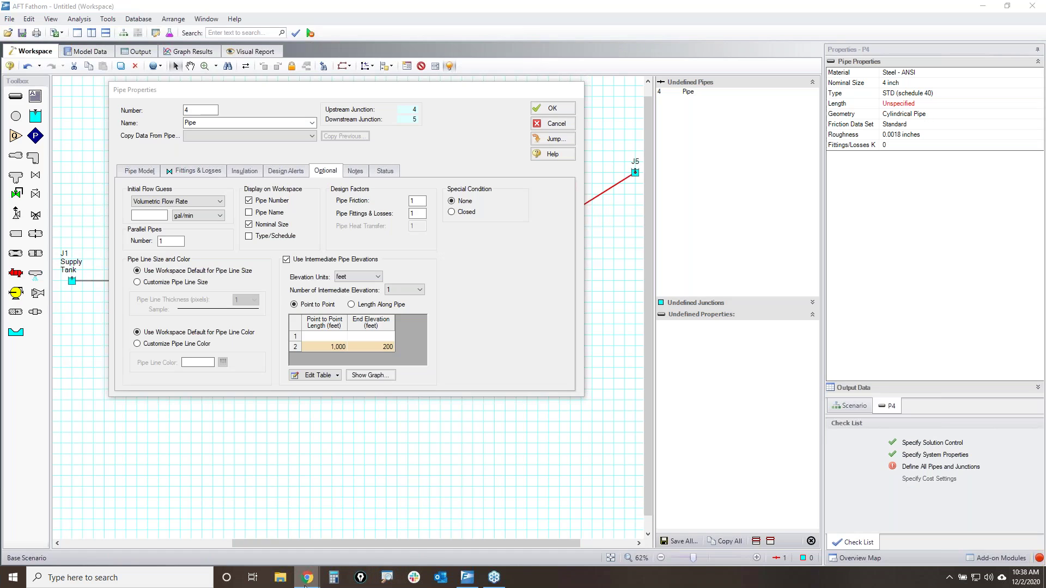
left_click(376, 525)
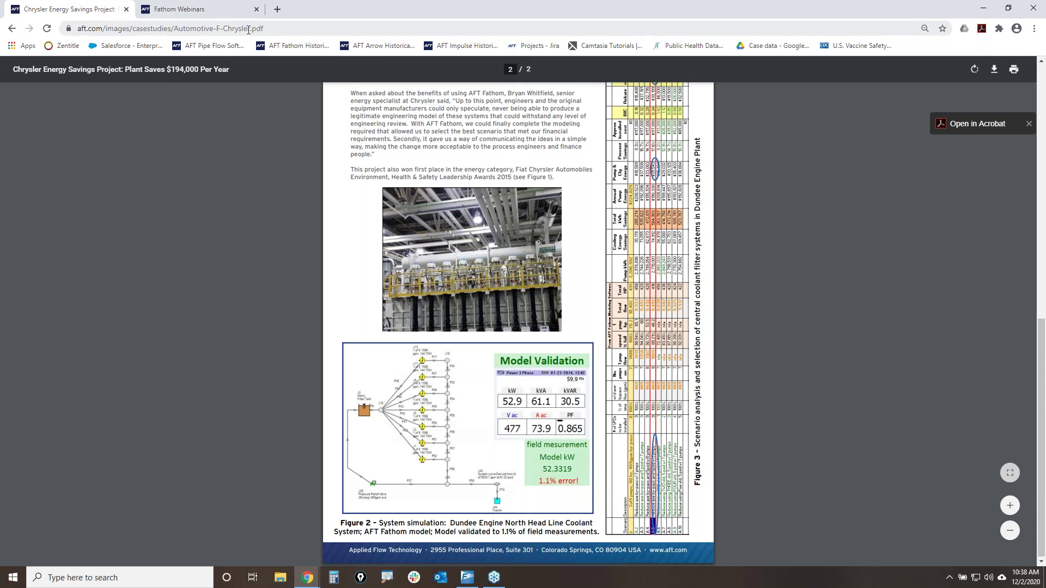
left_click(233, 14)
scroll(281, 154, "up", 20)
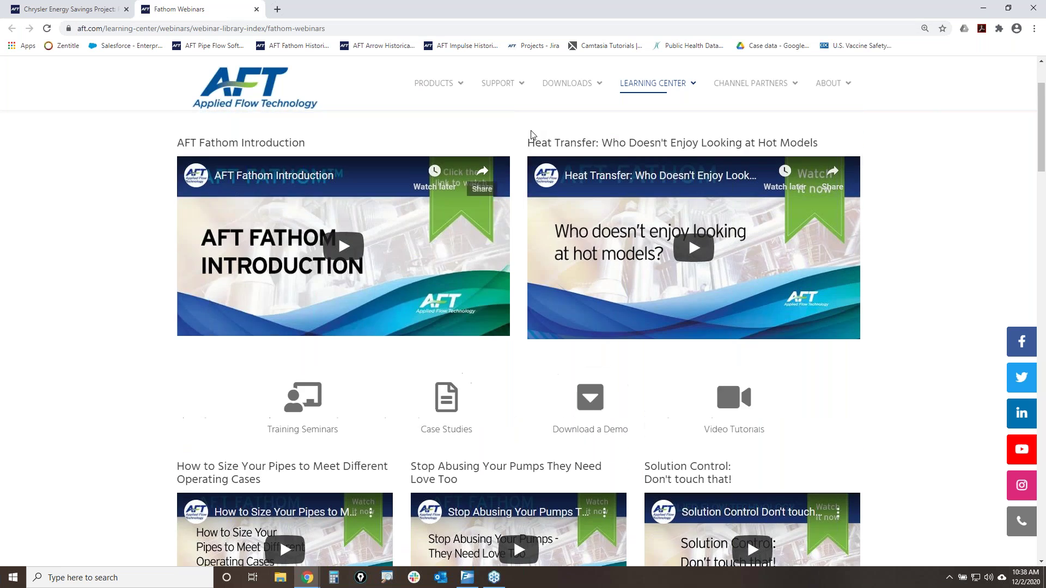
scroll(532, 133, "up", 2)
mouse_move(670, 136)
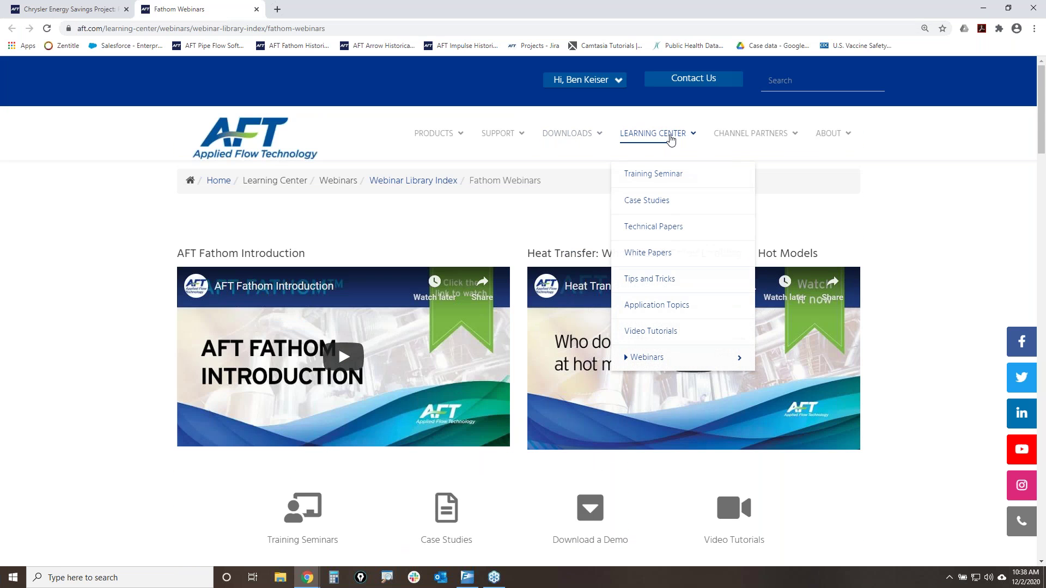
left_click(653, 281)
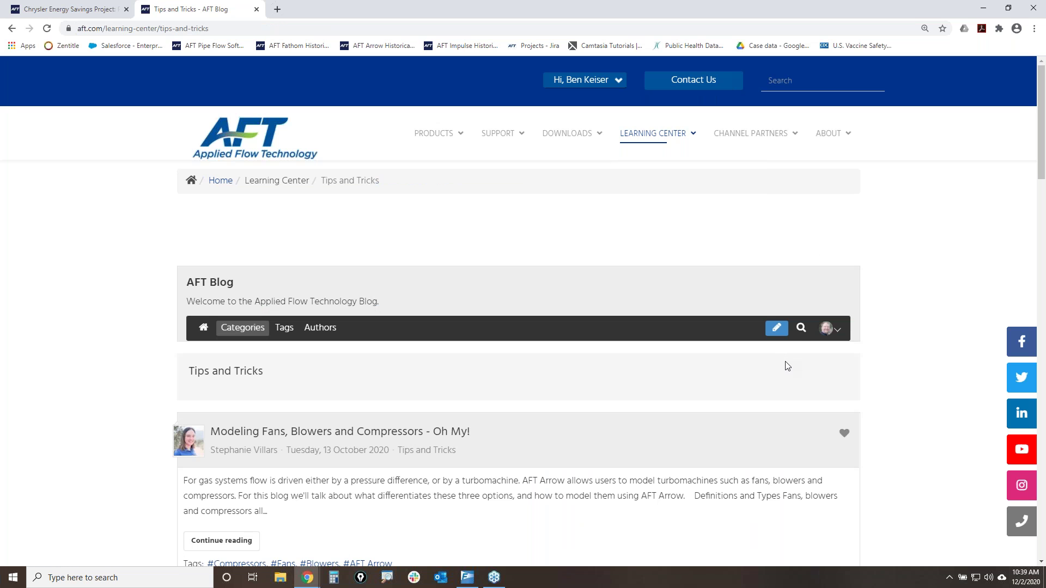
- Search the blog for 'intermediate pipe elevations', open 'Intermediate Elevations and Splitting Pipes', then minimize Chrome
left_click(800, 329)
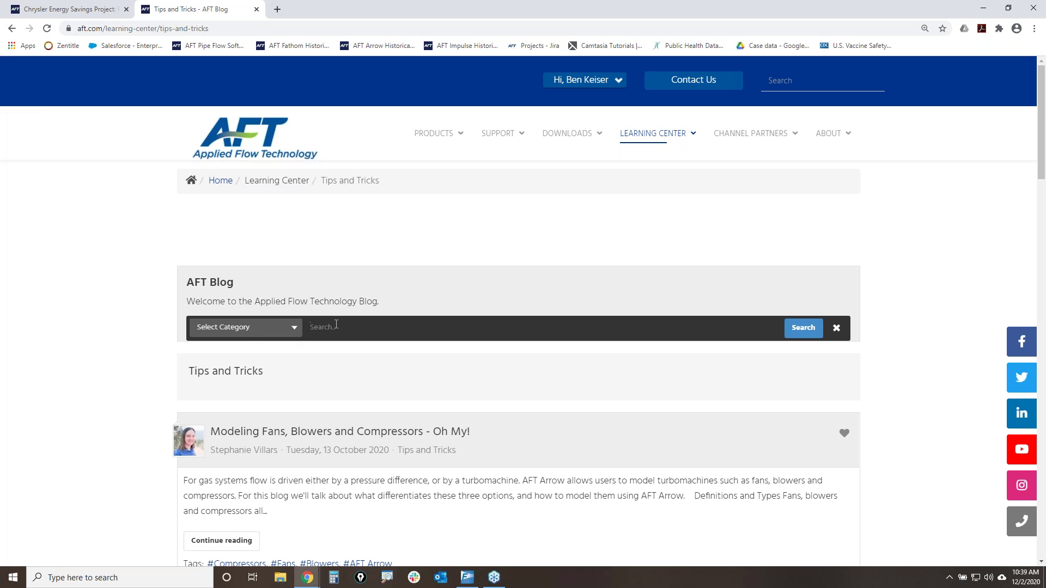
type("intermediate pipe elevations")
key("Return")
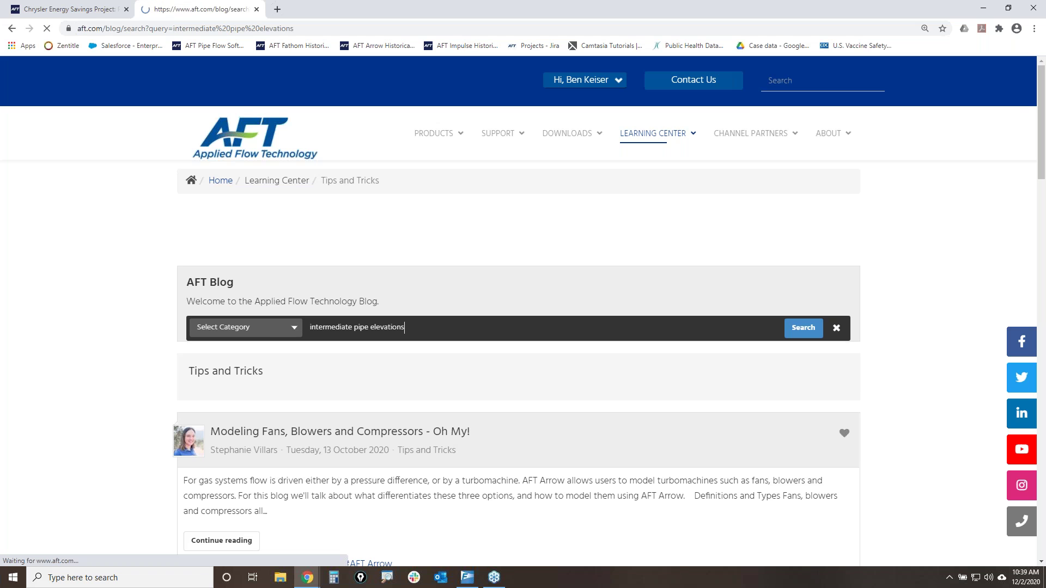
scroll(650, 444, "down", 4)
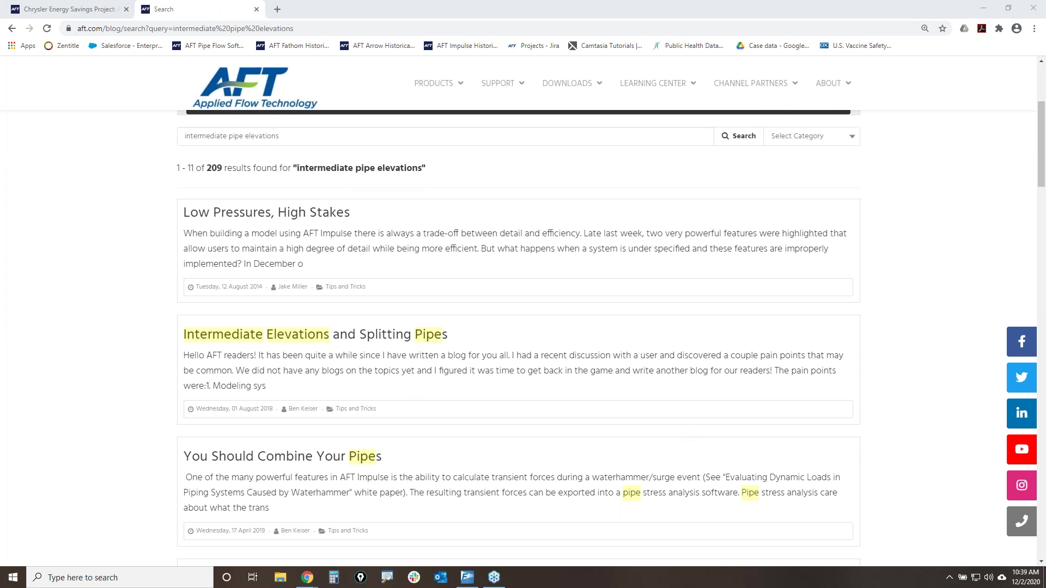
mouse_move(159, 317)
left_mouse_down()
mouse_move(462, 330)
mouse_move(273, 345)
mouse_move(169, 309)
mouse_move(183, 305)
left_mouse_up()
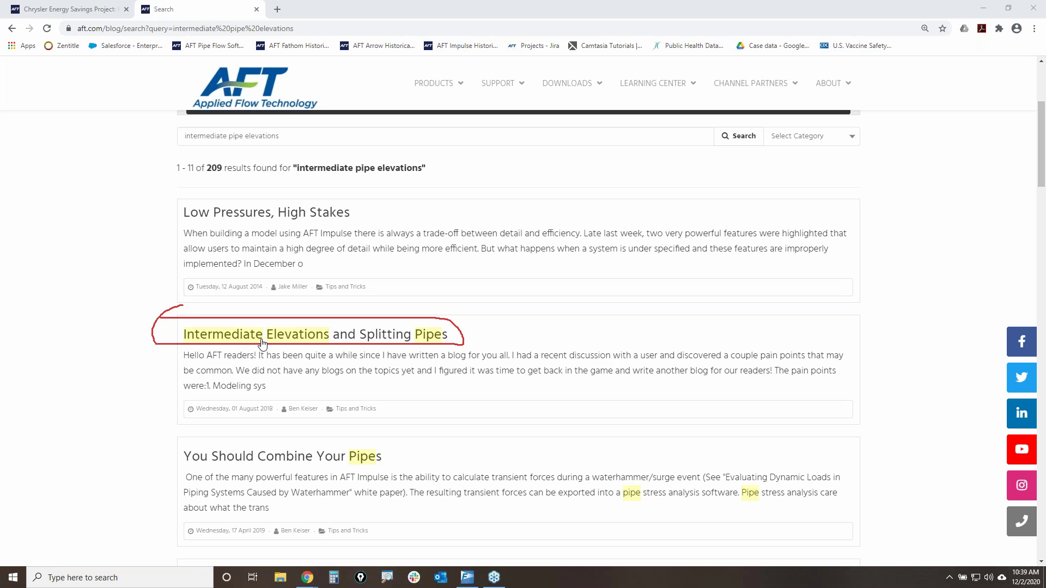
left_click(261, 342)
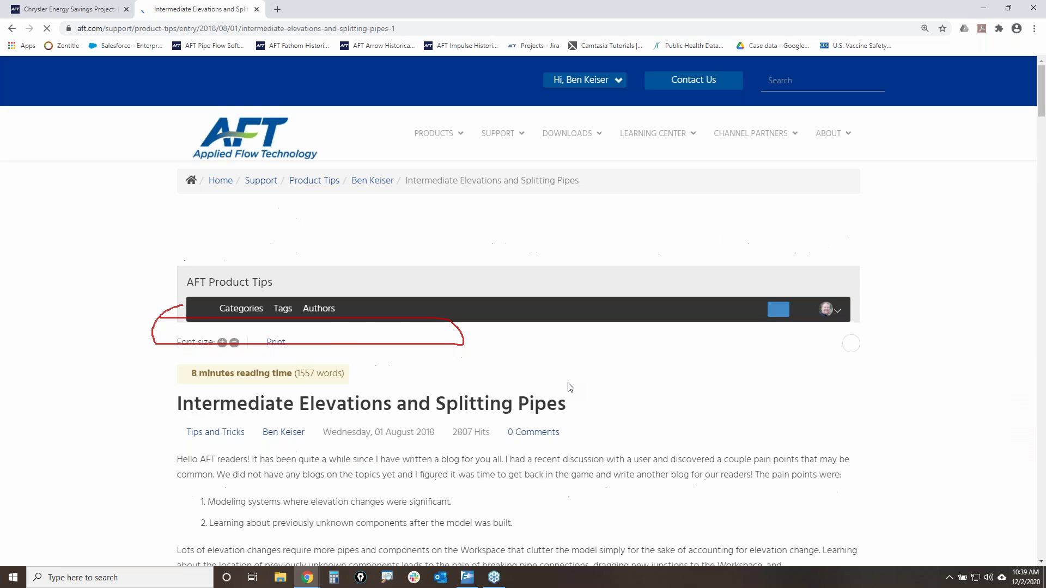
scroll(692, 451, "down", 8)
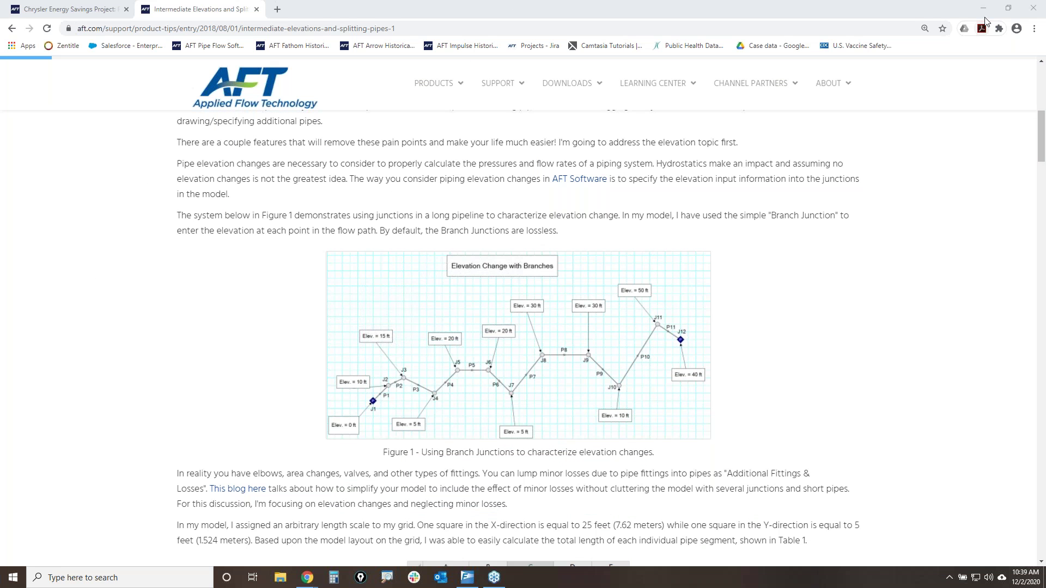
left_click(980, 10)
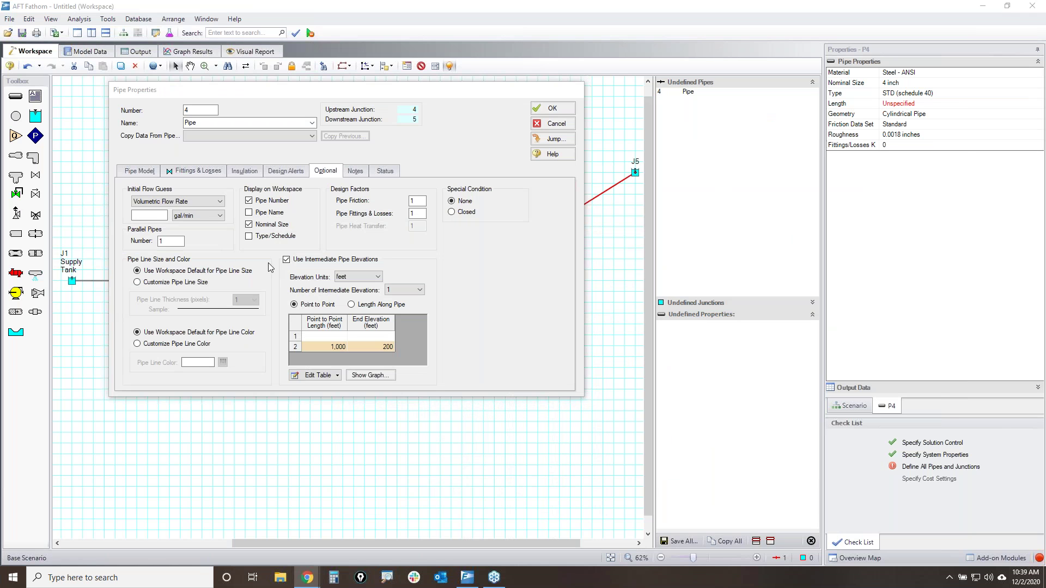
- Turn off intermediate pipe elevations for P4 and accept its properties
left_click(286, 260)
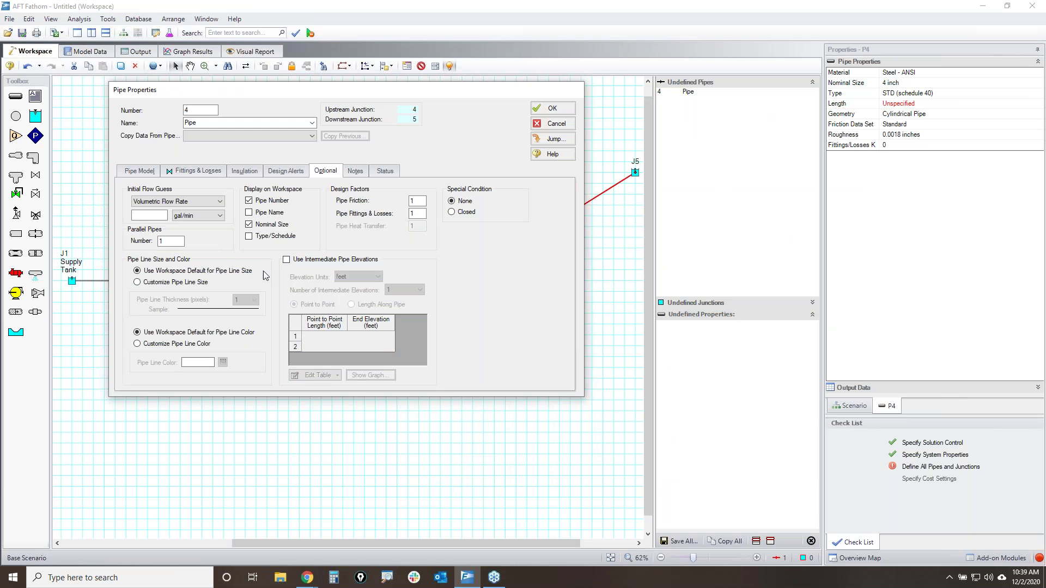
left_click(136, 171)
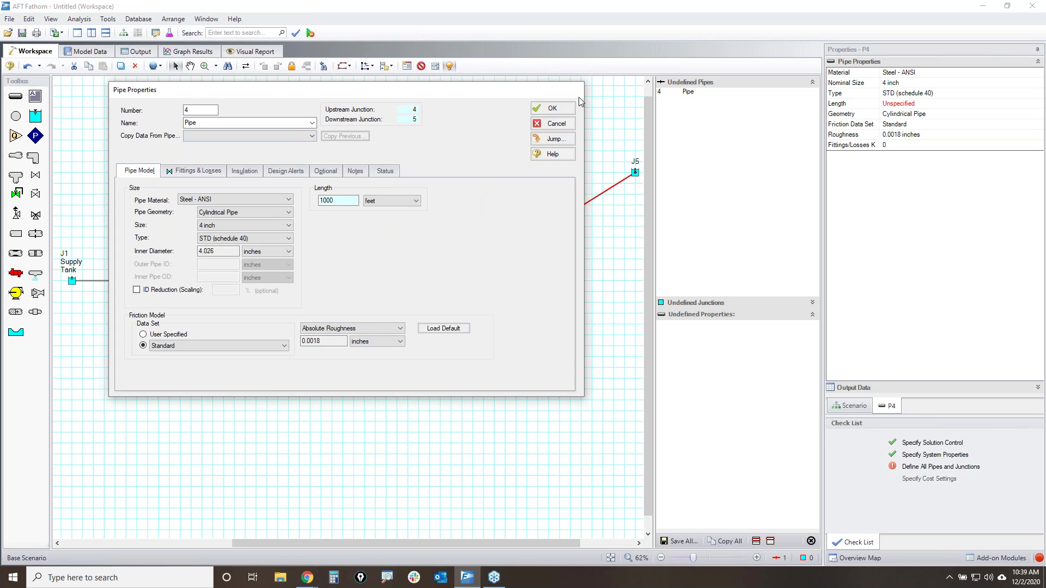
left_click(551, 108)
- Detach pipe P4's upstream end from junction J4
scroll(531, 223, "up", 5)
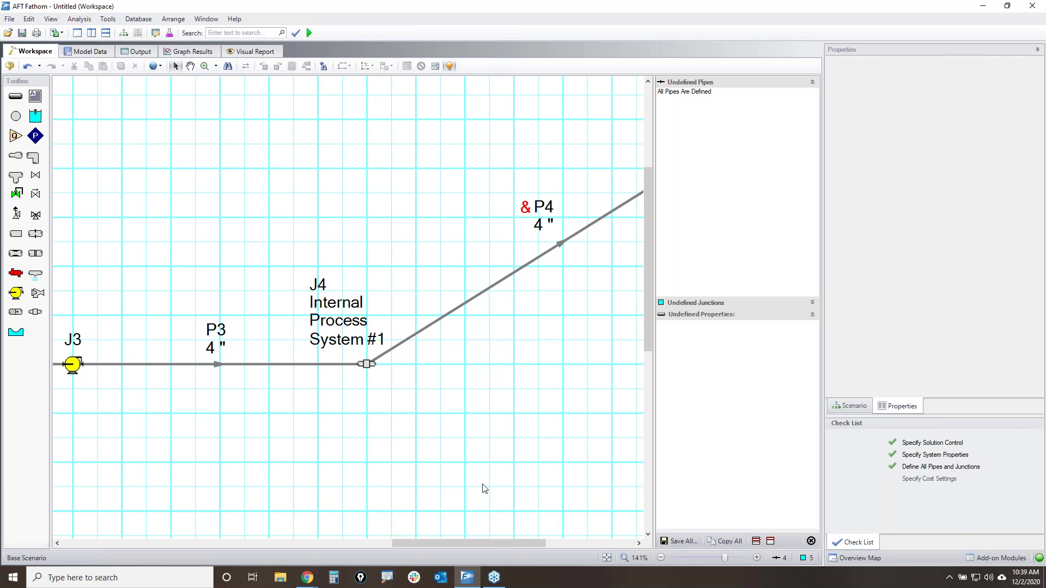
left_click_drag(492, 544, 547, 543)
scroll(386, 359, "down", 4)
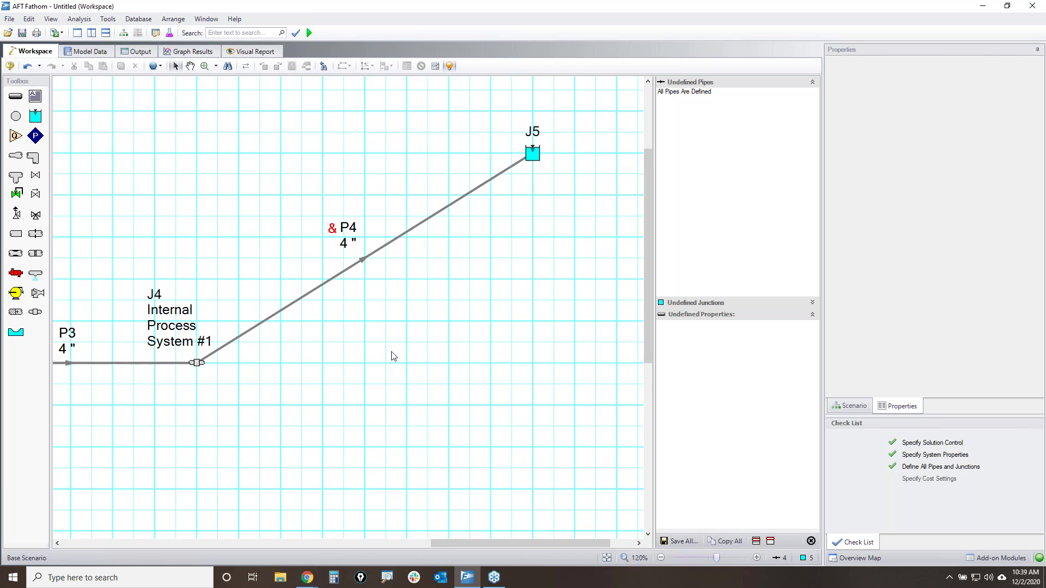
scroll(397, 372, "down", 2)
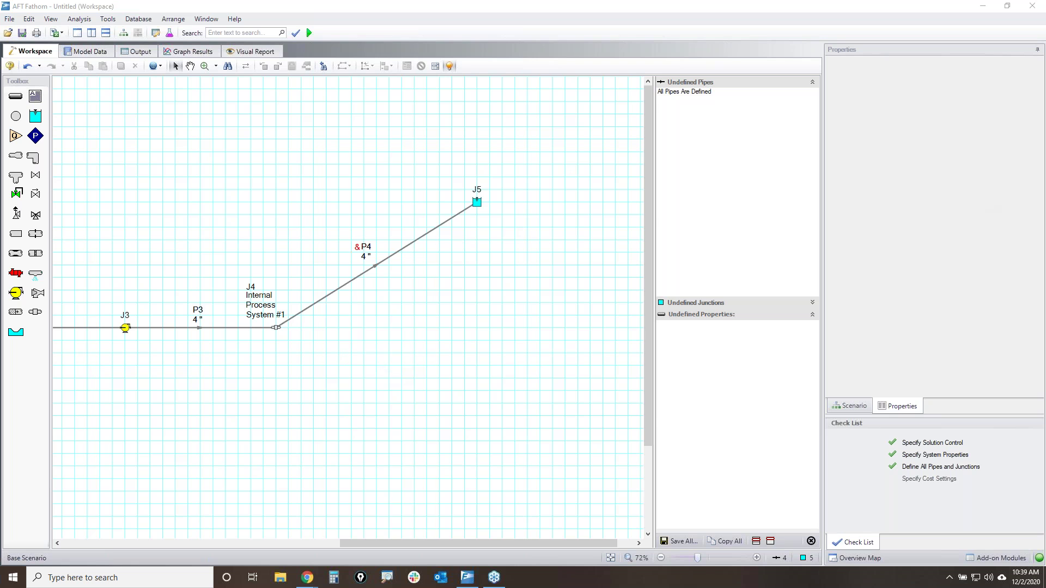
mouse_move(325, 263)
left_mouse_down()
mouse_move(312, 289)
mouse_move(387, 231)
left_mouse_up()
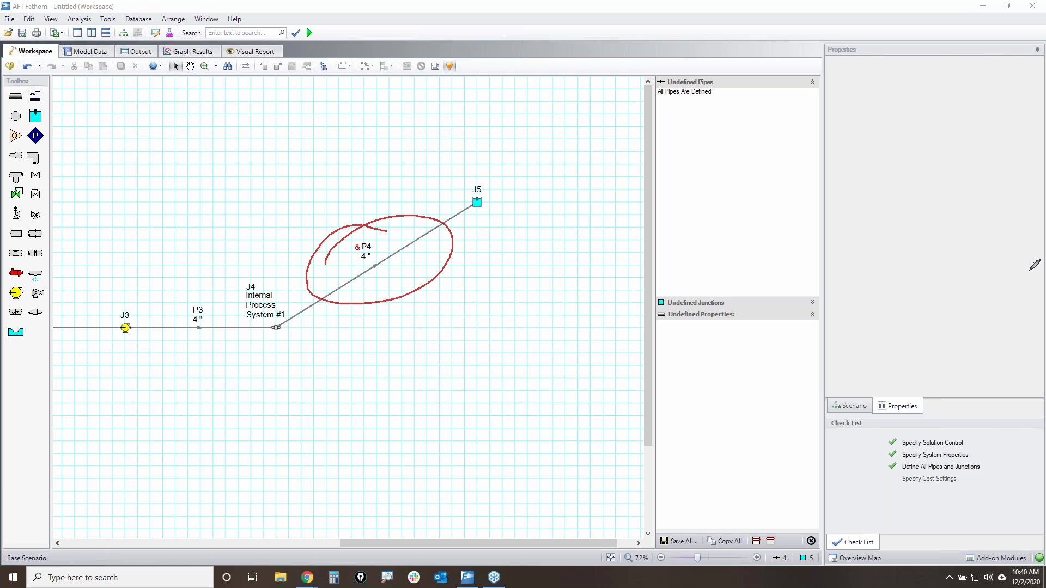
key("Escape")
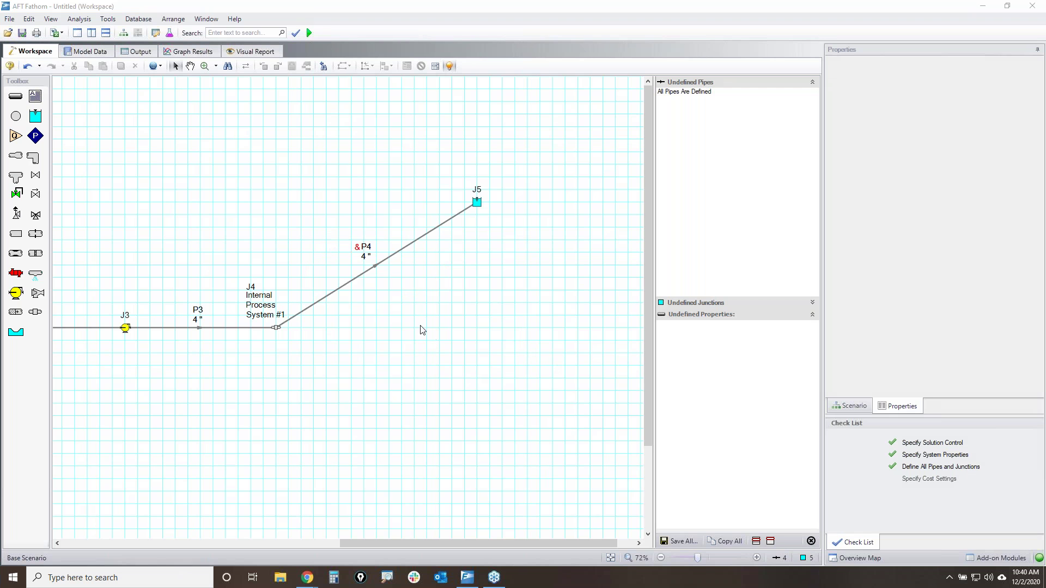
left_click(352, 251)
scroll(329, 338, "up", 3)
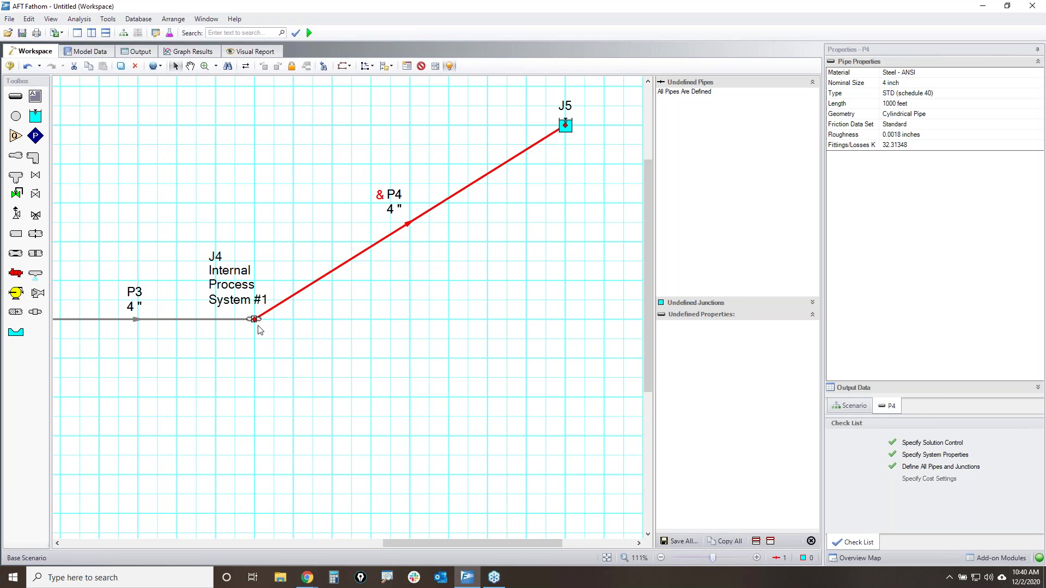
left_click_drag(254, 319, 468, 319)
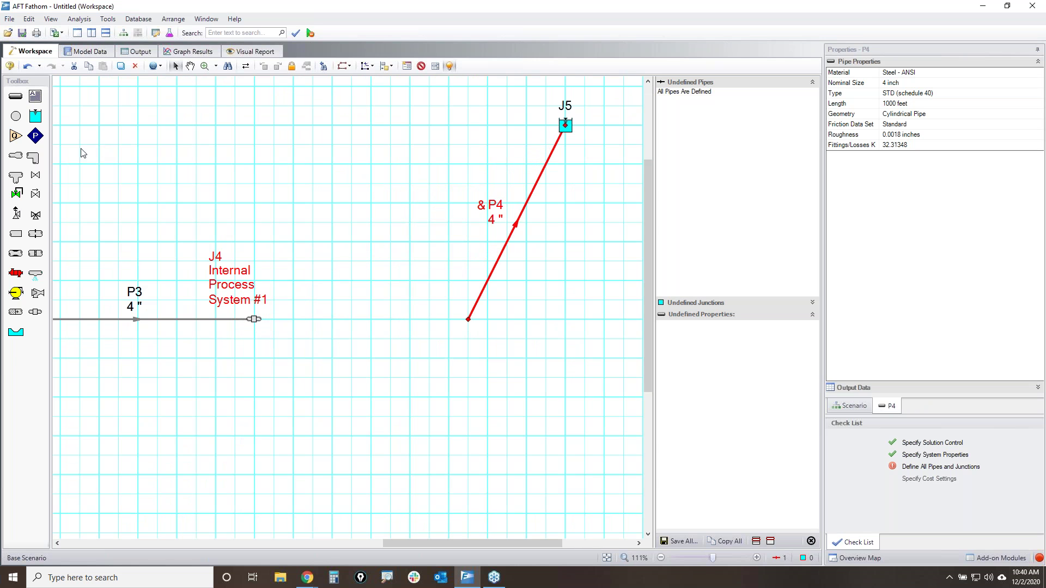
left_click(457, 317)
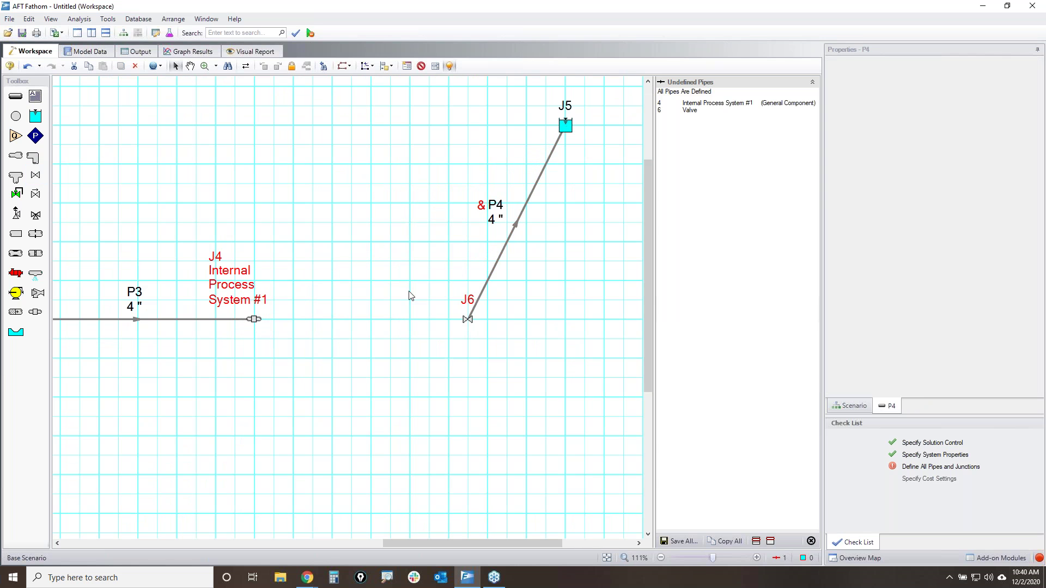
left_click(16, 96)
left_click_drag(255, 320, 468, 319)
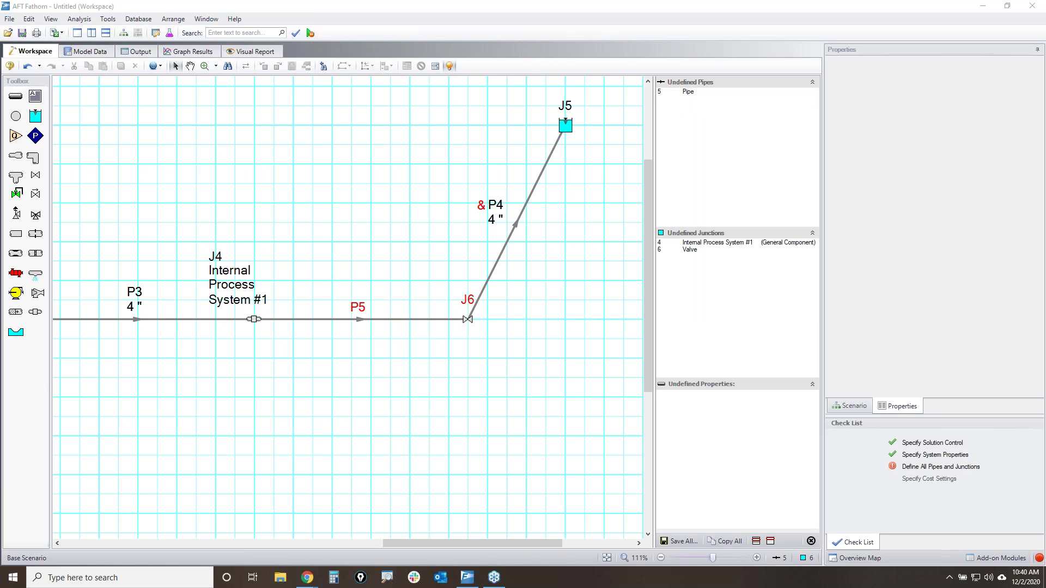
left_click_drag(585, 208, 415, 407)
left_click_drag(394, 166, 643, 489)
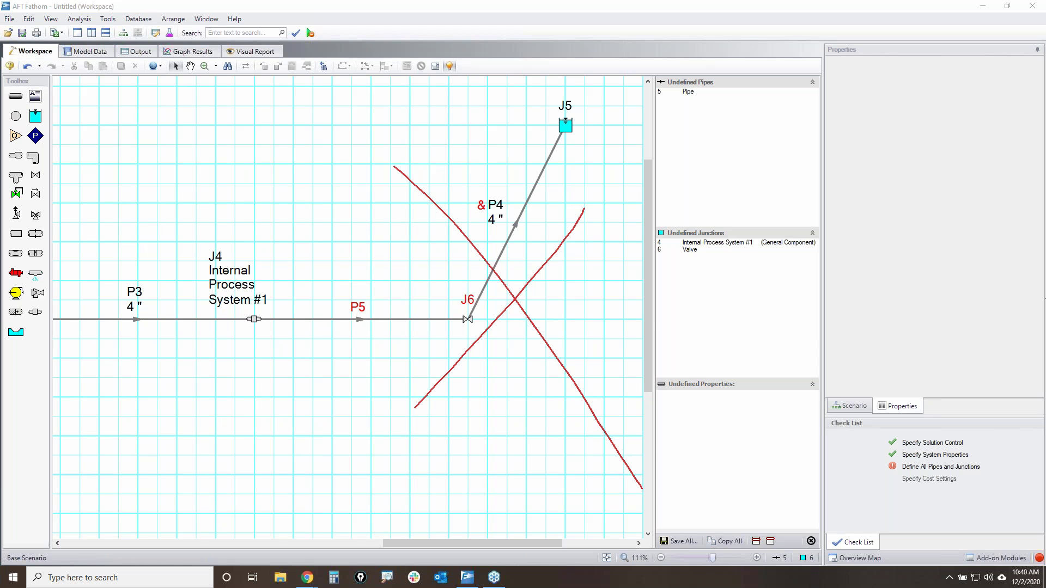
key("Escape")
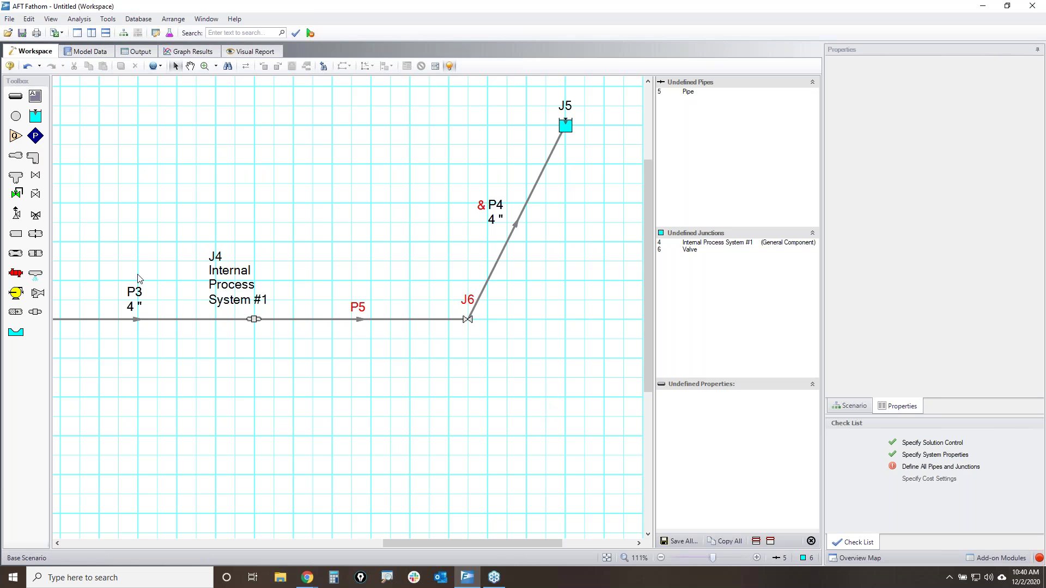
key("ctrl+z")
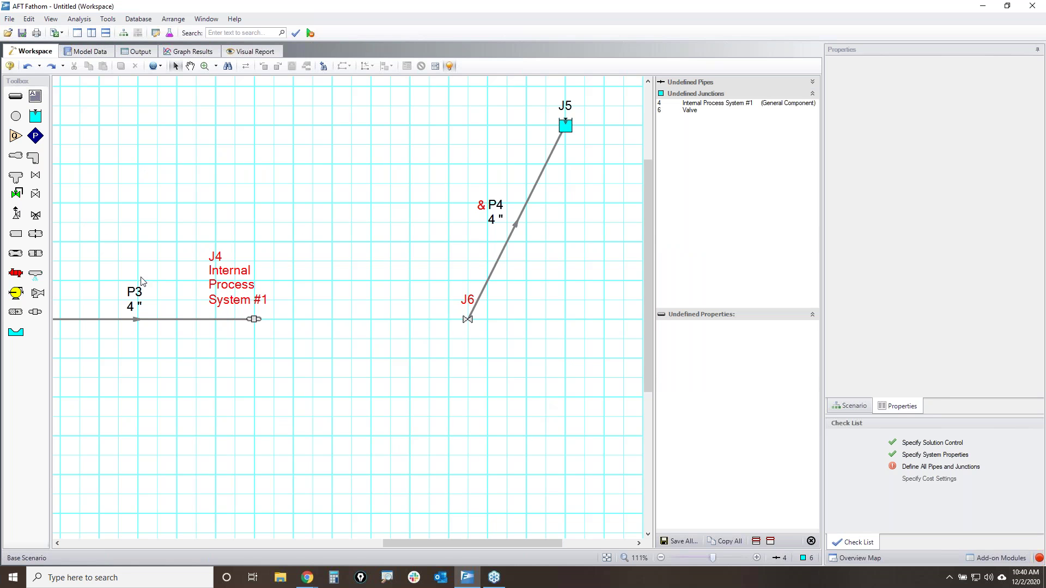
- Undo the valve, then drop a valve onto P4 splitting it at 50 ft, fittings going to Pipe B
key("ctrl+z")
key("ctrl+z")
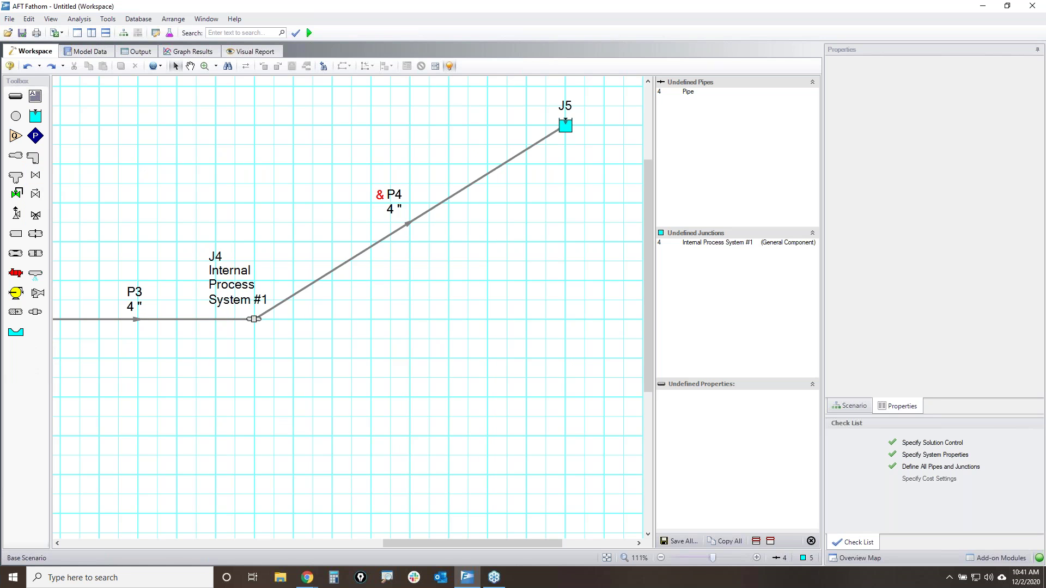
left_click(365, 249)
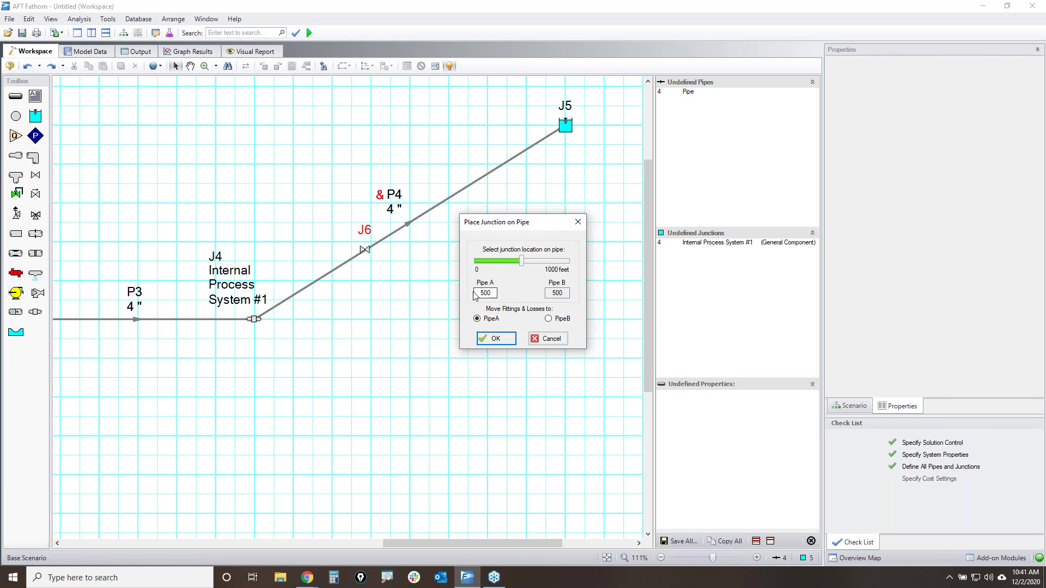
type("50")
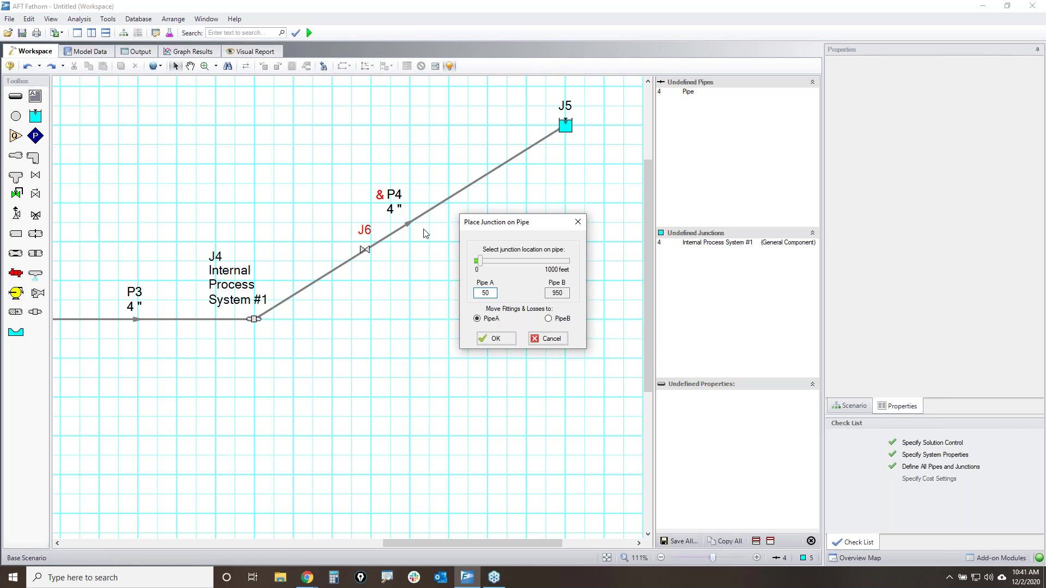
left_click(549, 320)
left_click(496, 338)
- Move valve J6 level with J4, shift reservoir J5 right, and fit the model in view
left_click_drag(371, 242, 523, 319)
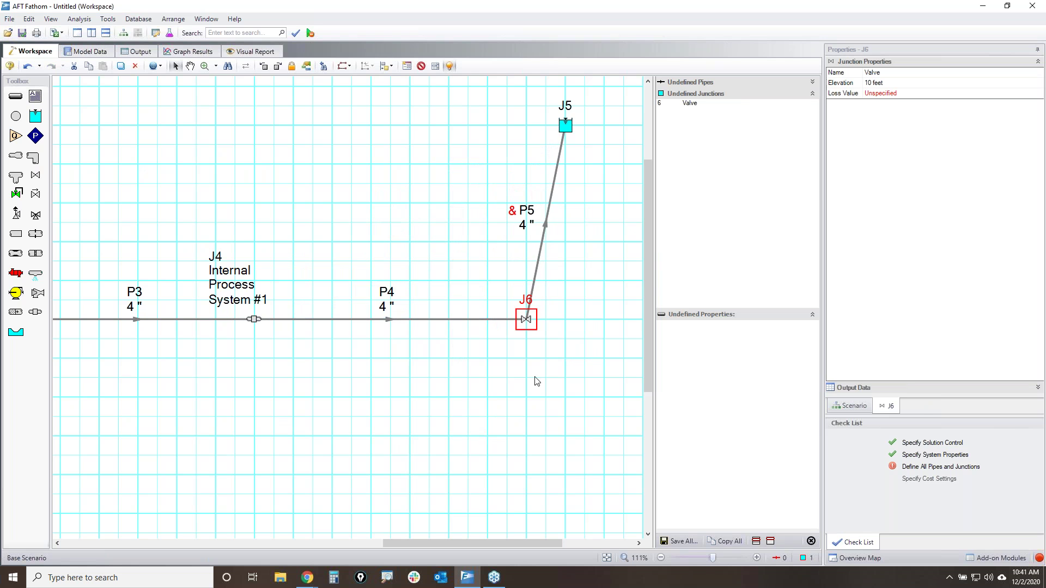
left_click(564, 403)
left_click_drag(565, 126, 723, 164)
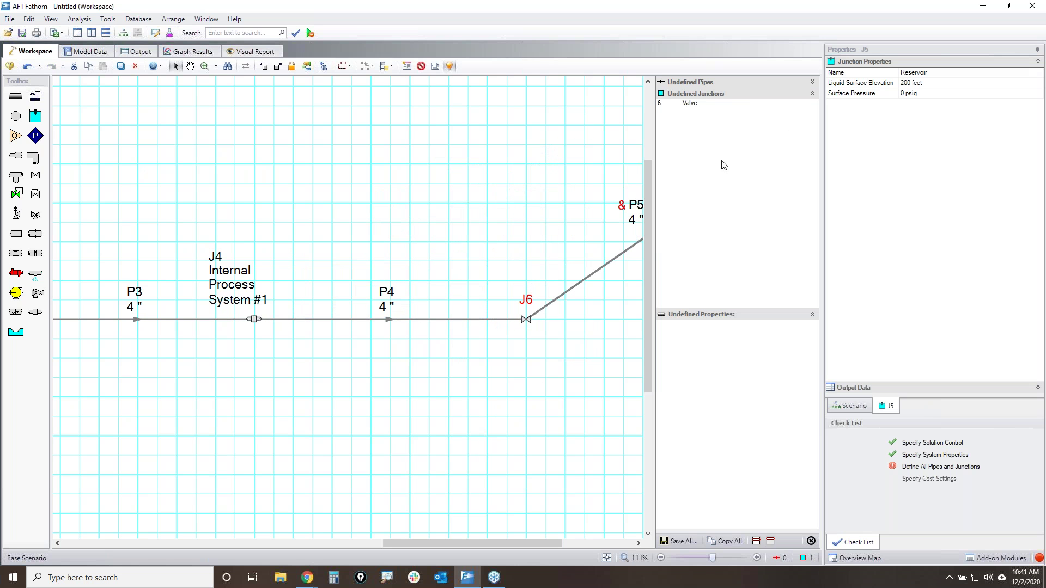
left_click(607, 558)
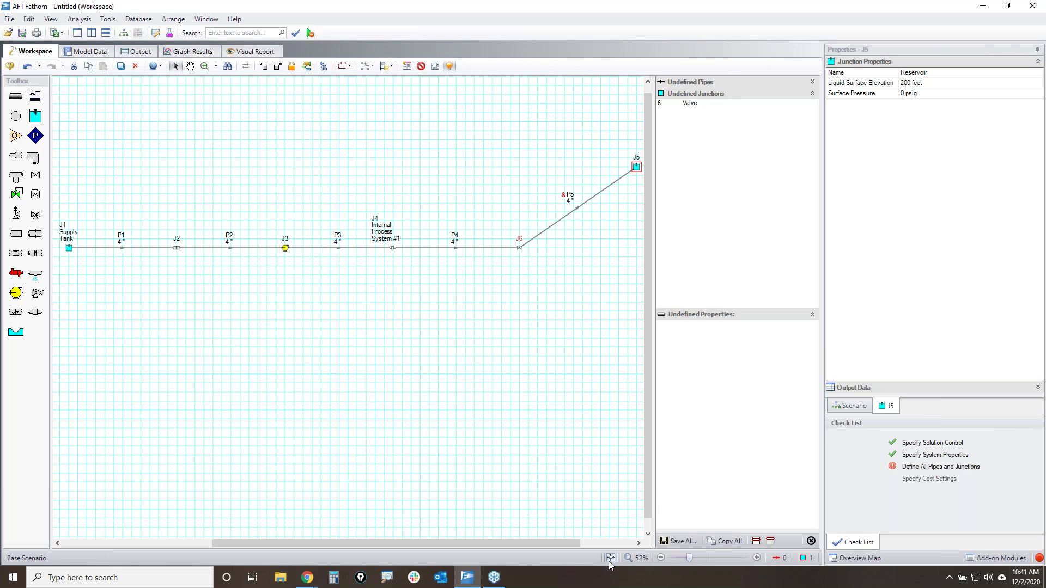
scroll(538, 291, "up", 2)
left_click(527, 299)
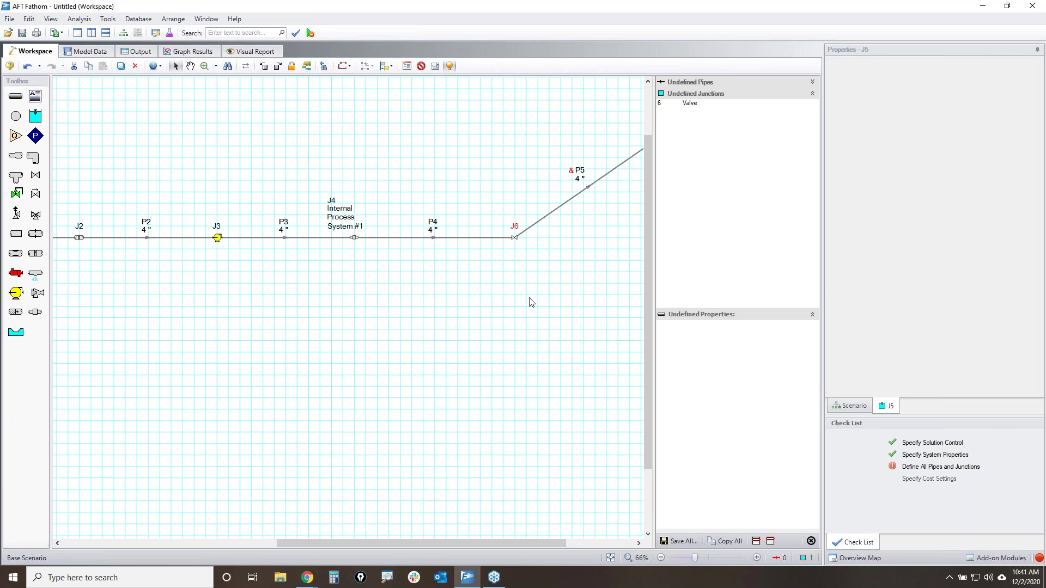
- Give valve J6 a handbook K factor for Butterfly, PO=100 (C), yielding K 0.76383
double_click(514, 238)
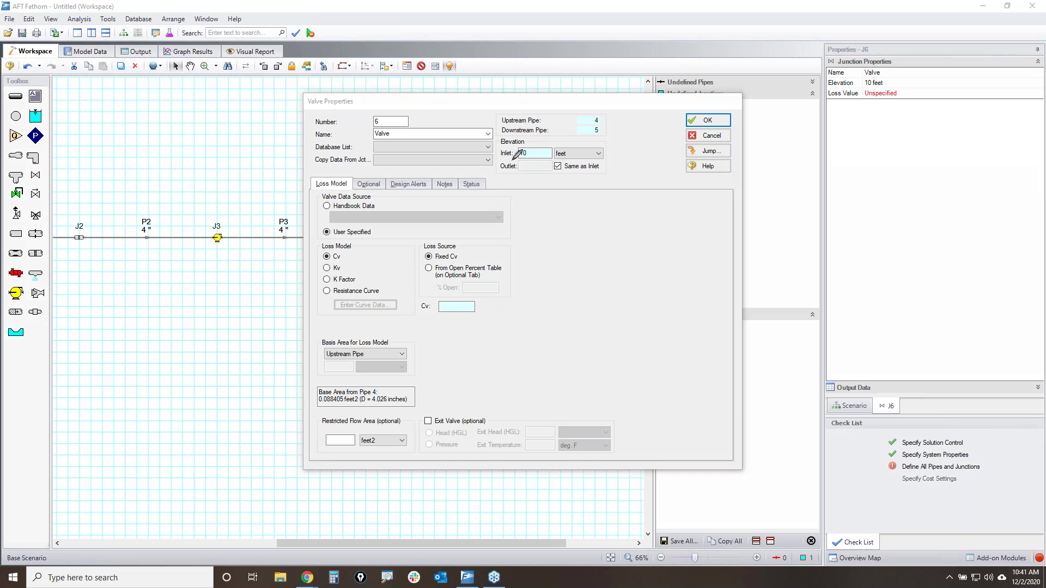
mouse_move(497, 143)
left_mouse_down()
mouse_move(611, 147)
mouse_move(491, 154)
left_mouse_up()
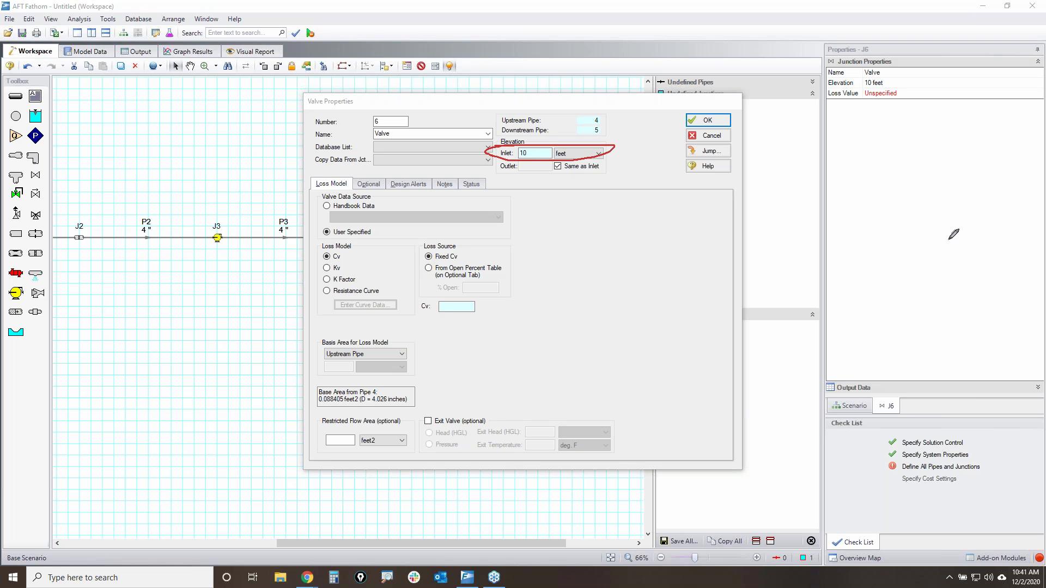
key("Escape")
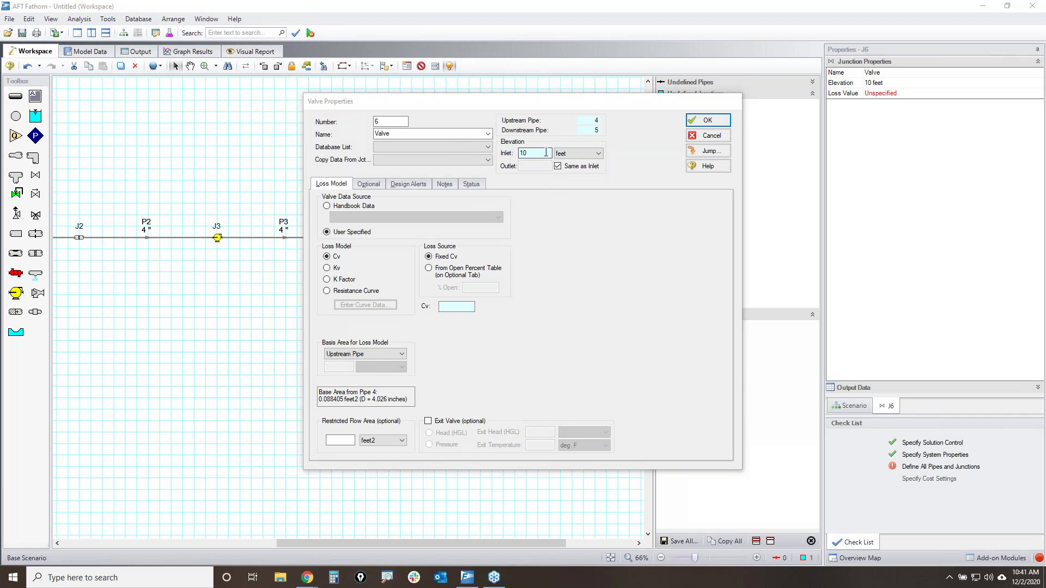
type("0")
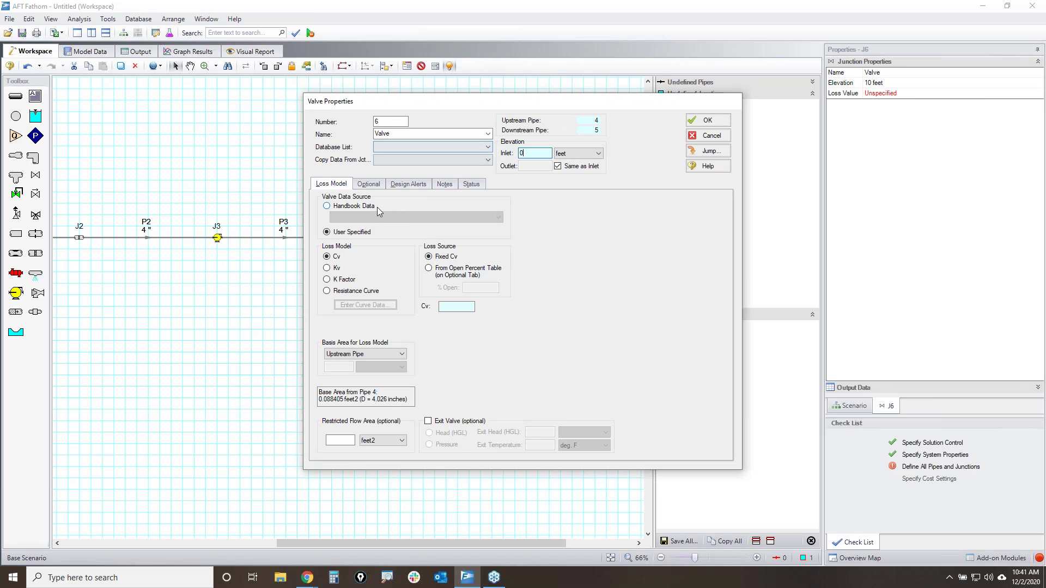
left_click(344, 280)
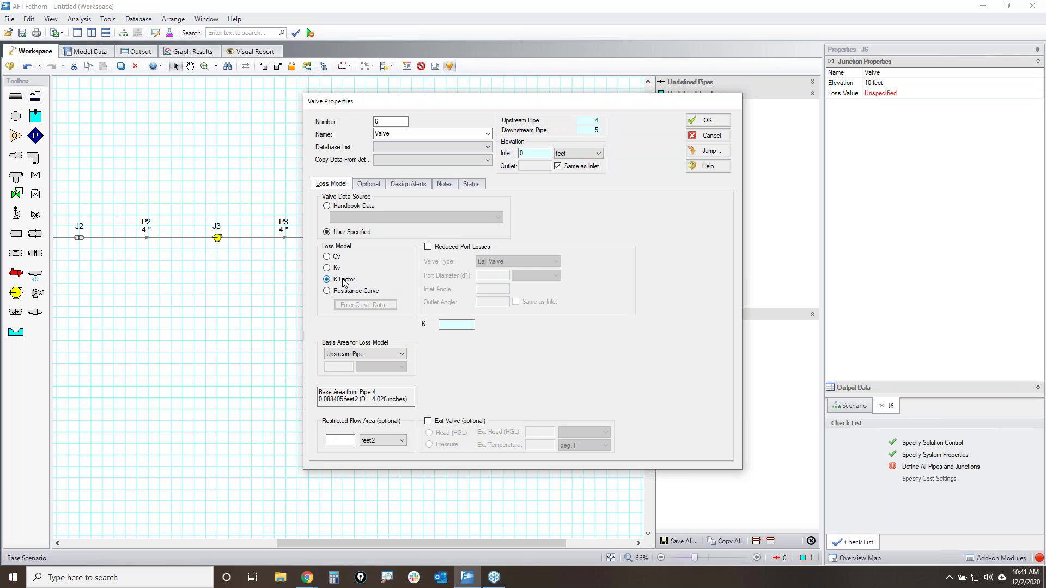
left_click(350, 207)
left_click(383, 217)
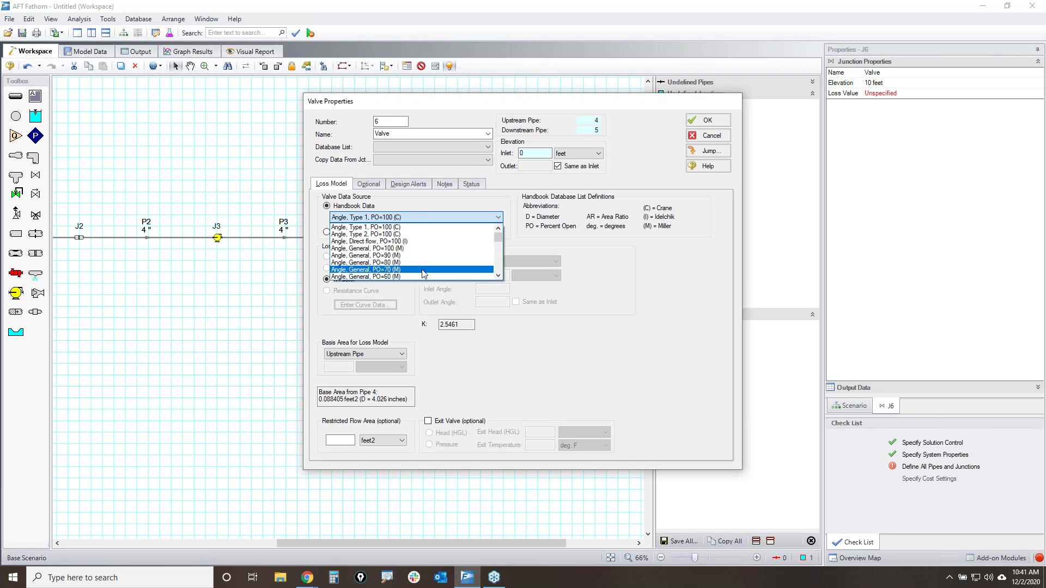
scroll(424, 262, "down", 5)
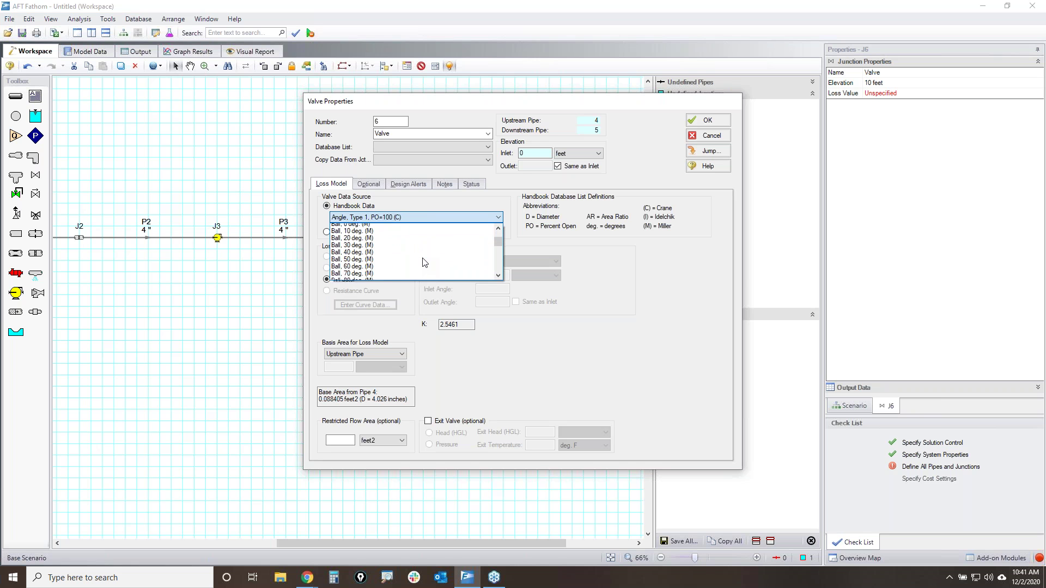
left_click(354, 227)
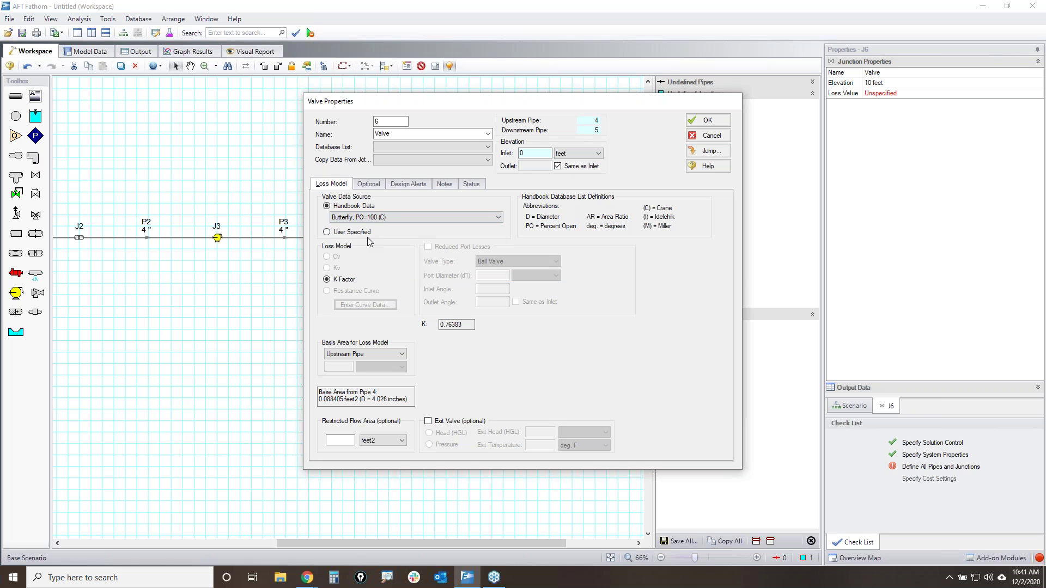
left_click(718, 122)
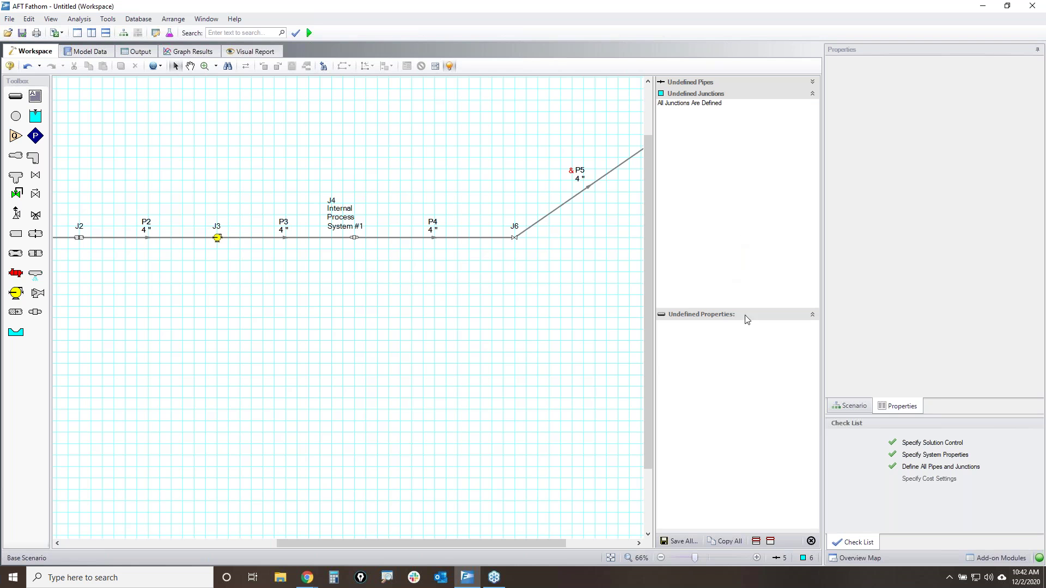
- Use the Renumber Wizard to keep J1–J4 in flow order and make the downstream tank J6
left_click(811, 541)
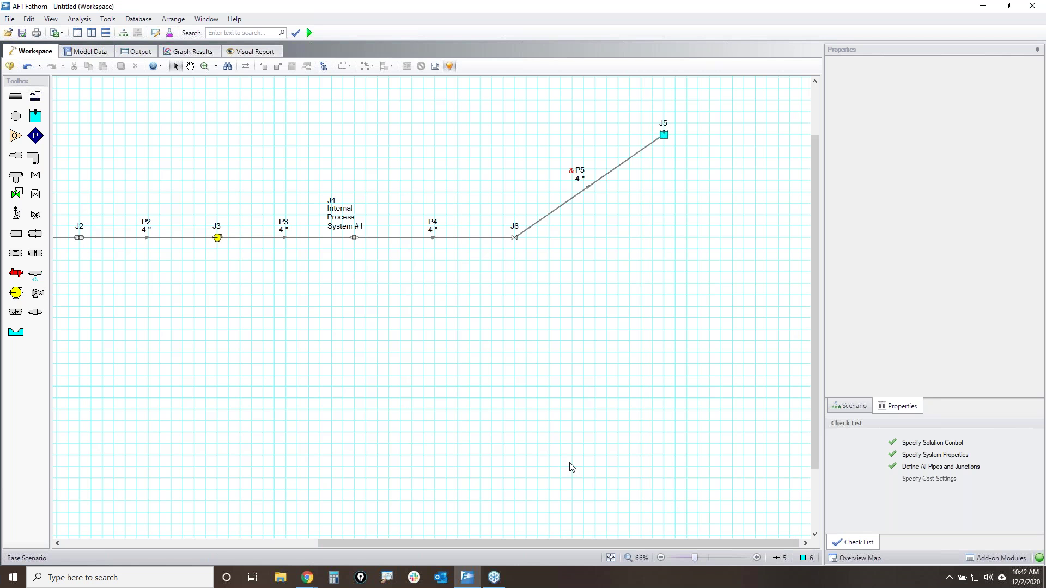
left_click(610, 558)
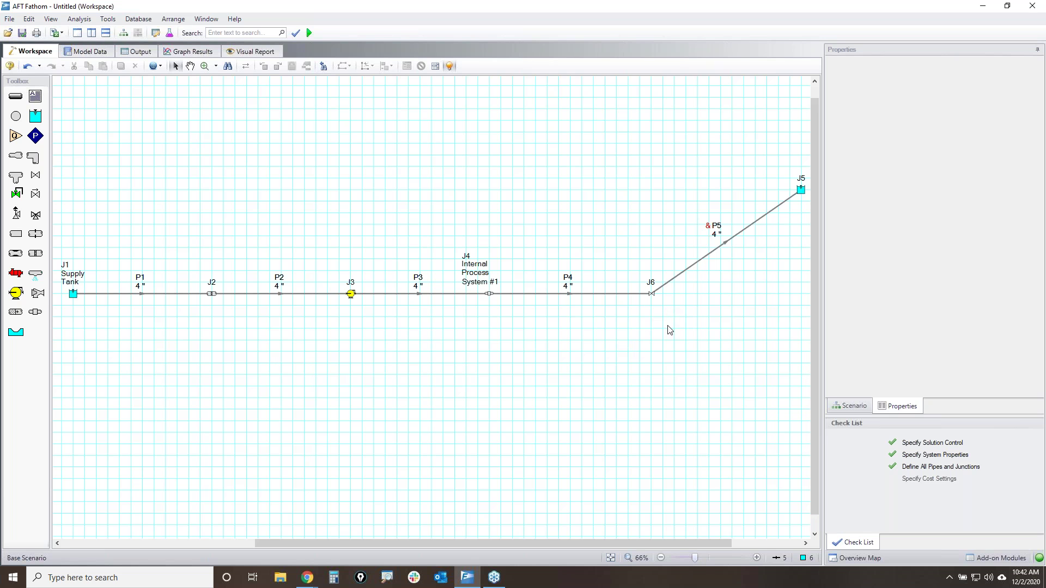
left_click(27, 21)
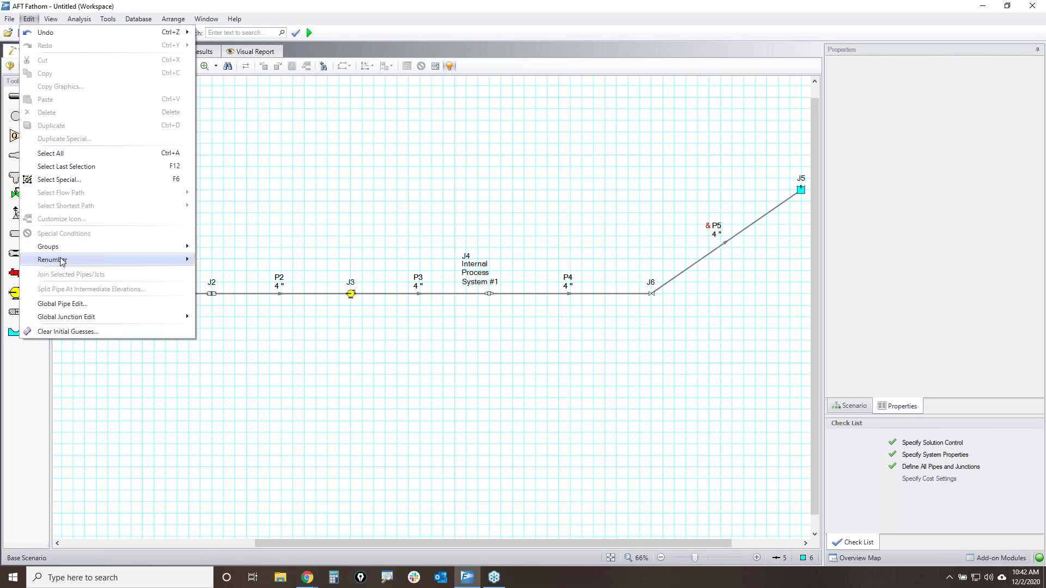
mouse_move(63, 259)
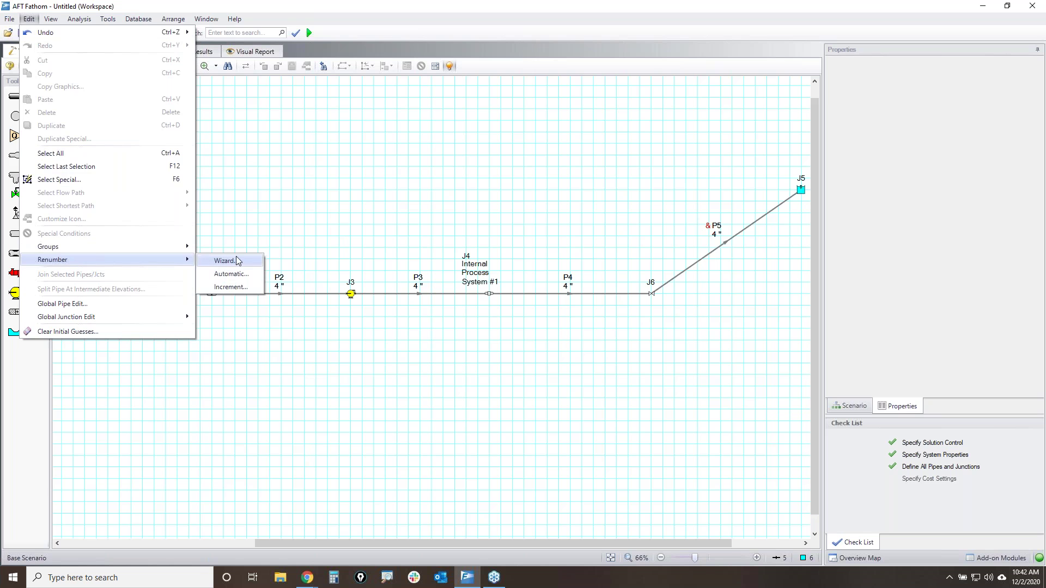
left_click(236, 260)
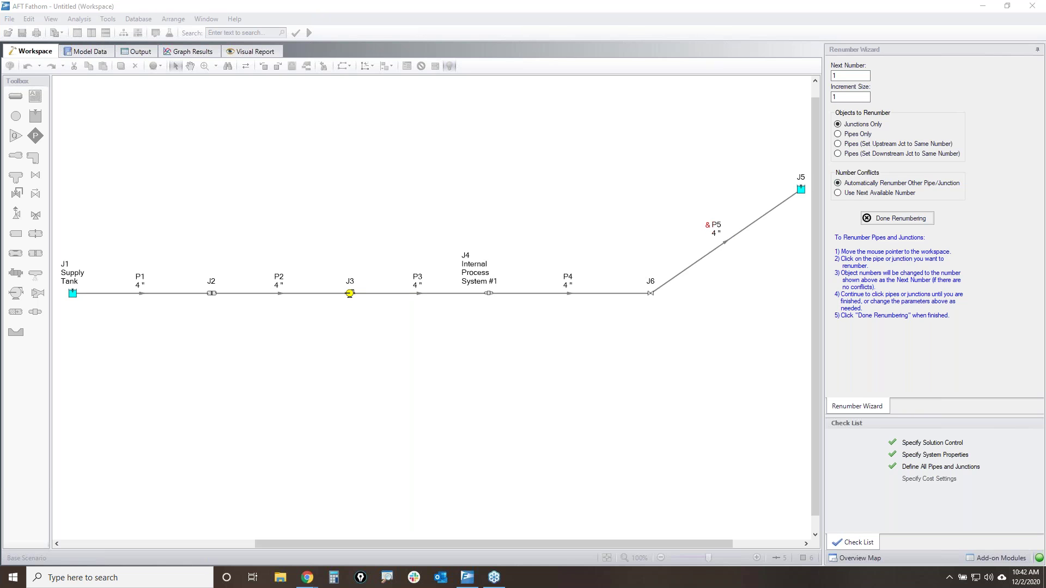
mouse_move(834, 234)
left_mouse_down()
mouse_move(953, 234)
mouse_move(896, 327)
mouse_move(835, 240)
left_mouse_up()
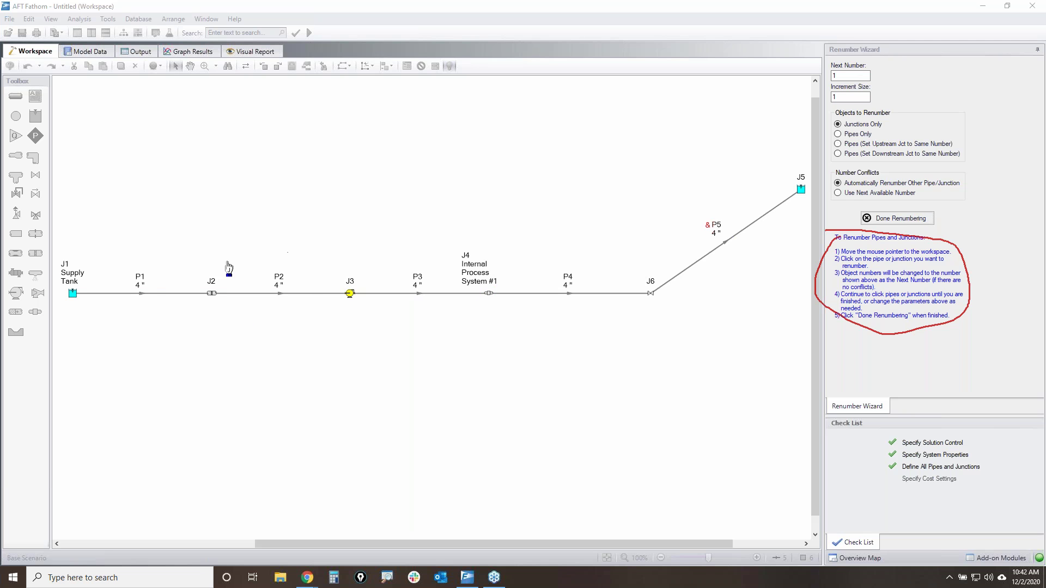
left_click(73, 294)
left_click(211, 294)
left_click(350, 294)
left_click(489, 294)
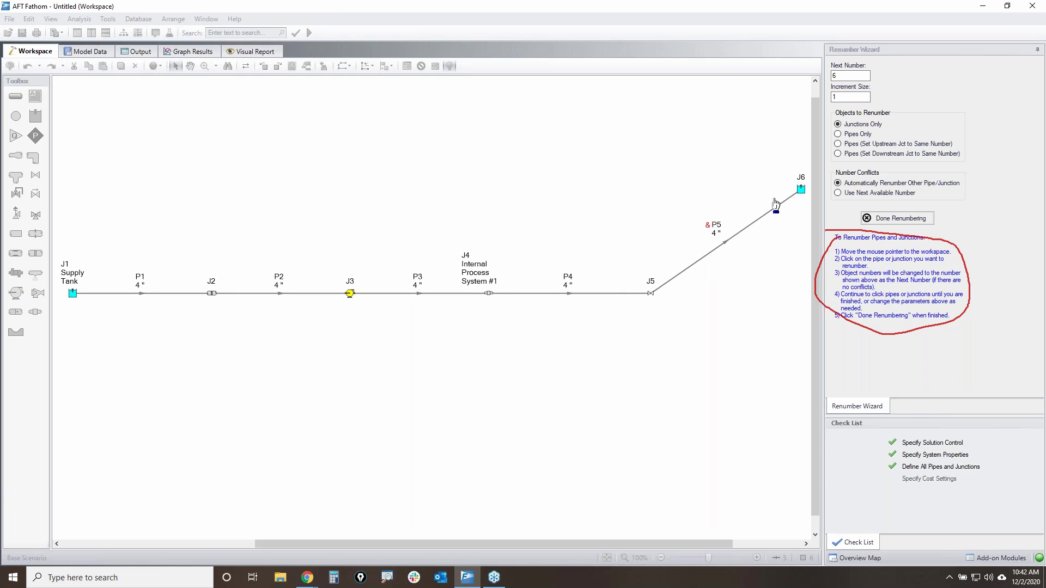
left_click(801, 189)
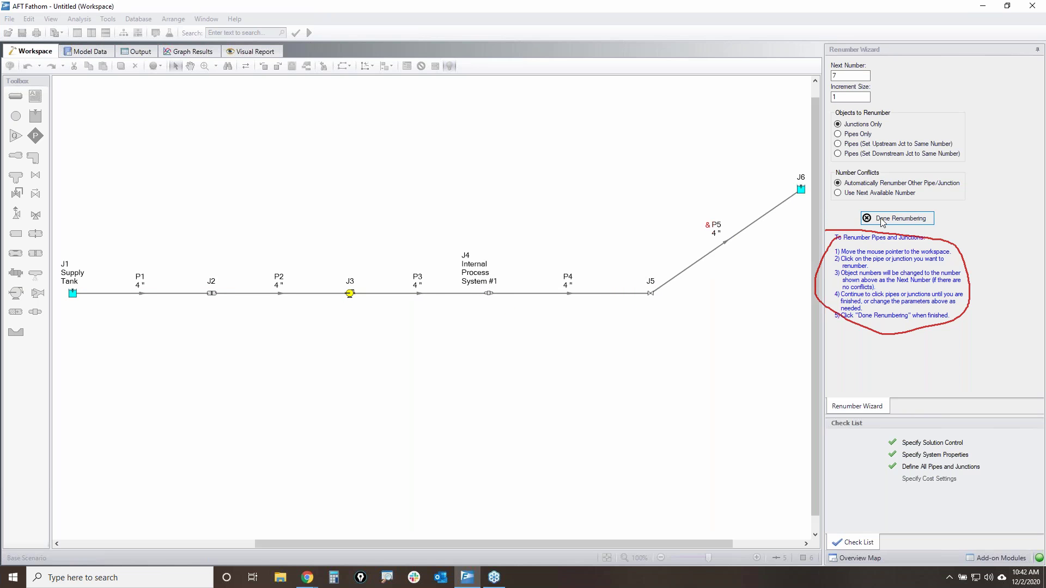
left_click(880, 217)
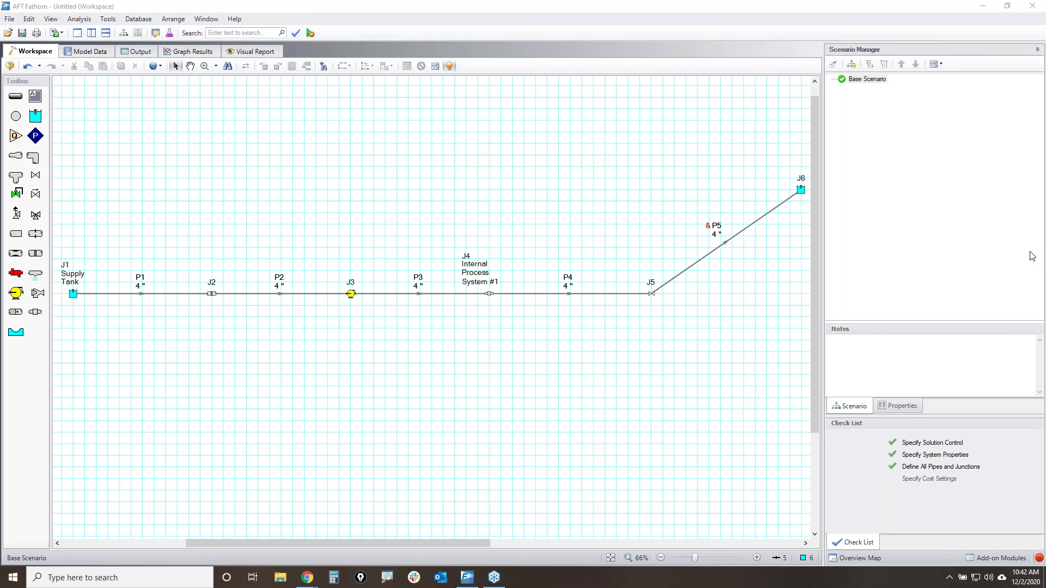
- Trace the flow path from J1 to J6 with pen annotations, clearing the ink after each pass
left_click(618, 431)
mouse_move(866, 437)
left_mouse_down()
mouse_move(1006, 491)
mouse_move(838, 444)
left_mouse_up()
mouse_move(1042, 546)
left_mouse_down()
mouse_move(1026, 545)
mouse_move(1039, 564)
left_mouse_up()
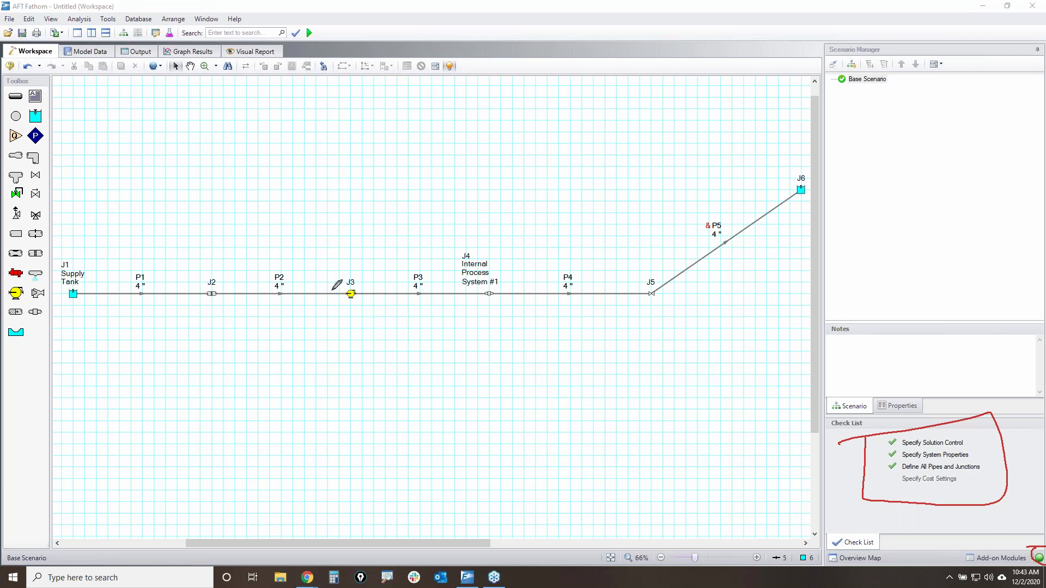
mouse_move(128, 306)
left_mouse_down()
mouse_move(522, 323)
mouse_move(751, 190)
left_mouse_up()
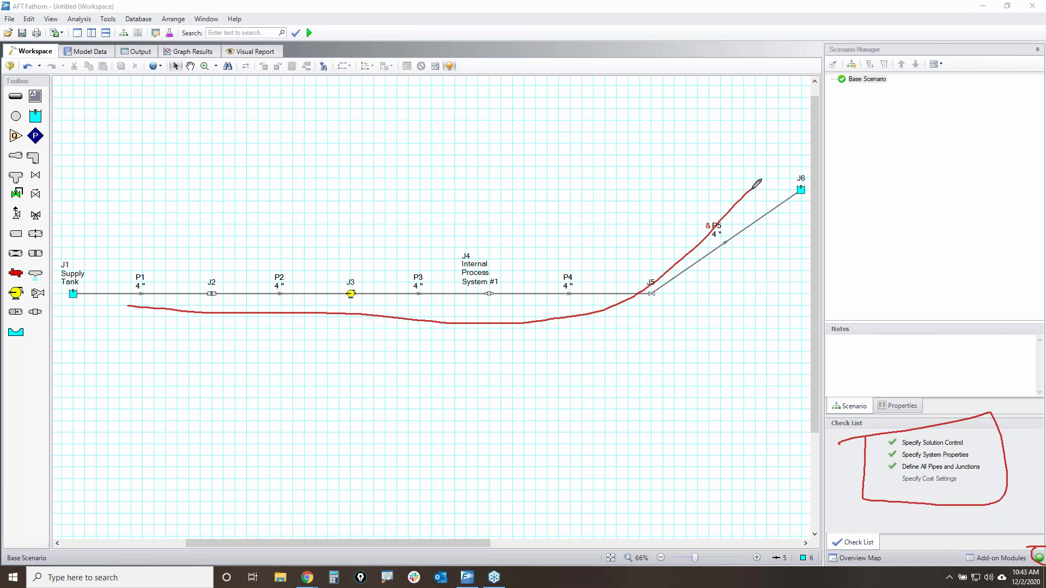
left_click_drag(406, 269, 425, 265)
mouse_move(431, 172)
left_mouse_down()
mouse_move(466, 186)
mouse_move(432, 238)
mouse_move(435, 250)
left_mouse_up()
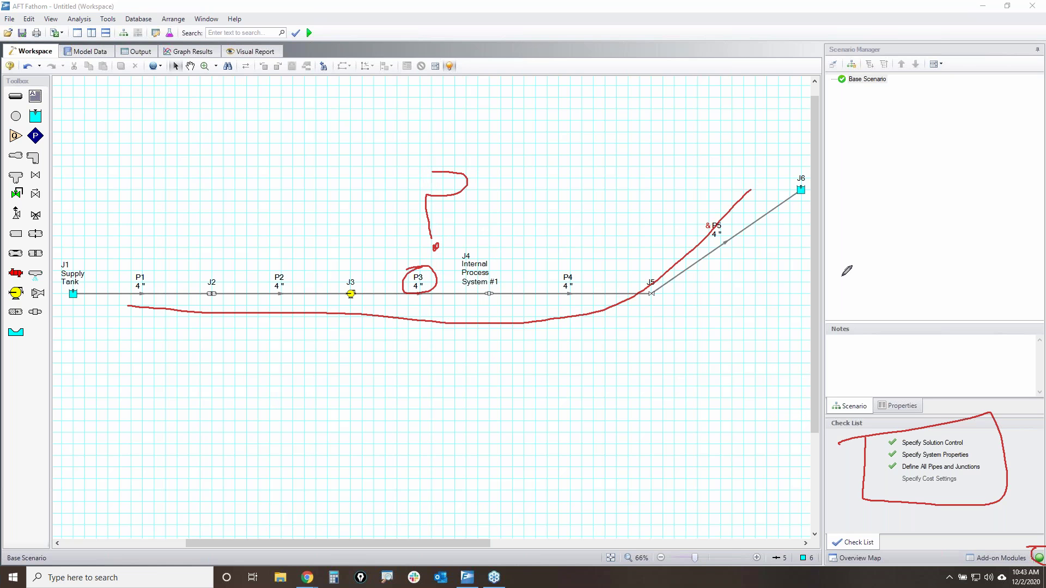
key("Escape")
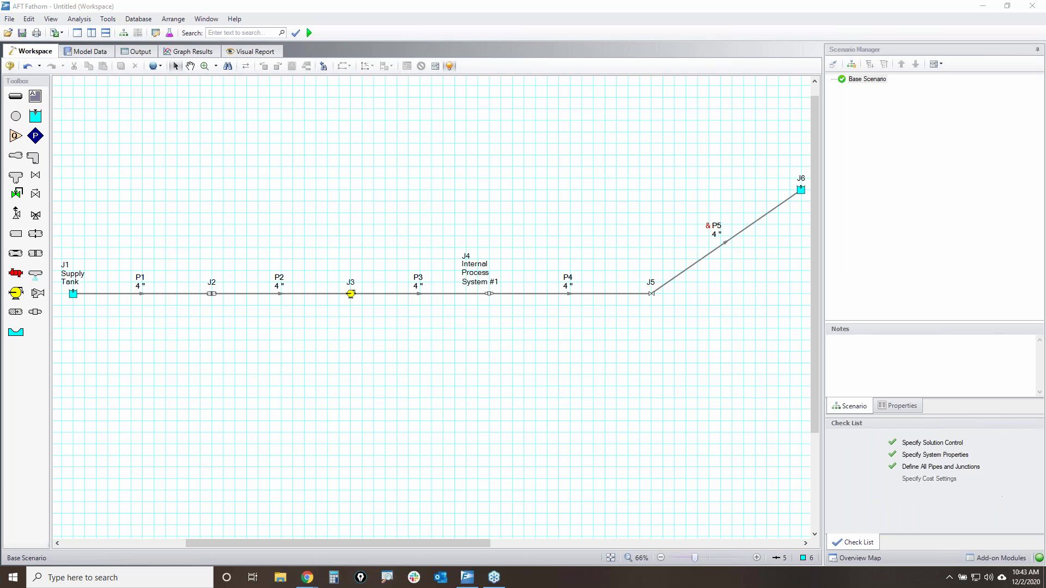
mouse_move(98, 306)
left_mouse_down()
mouse_move(394, 314)
mouse_move(750, 221)
mouse_move(784, 194)
left_mouse_up()
mouse_move(341, 283)
left_mouse_down()
mouse_move(376, 291)
mouse_move(357, 270)
left_mouse_up()
mouse_move(53, 261)
left_mouse_down()
mouse_move(85, 302)
mouse_move(55, 262)
left_mouse_up()
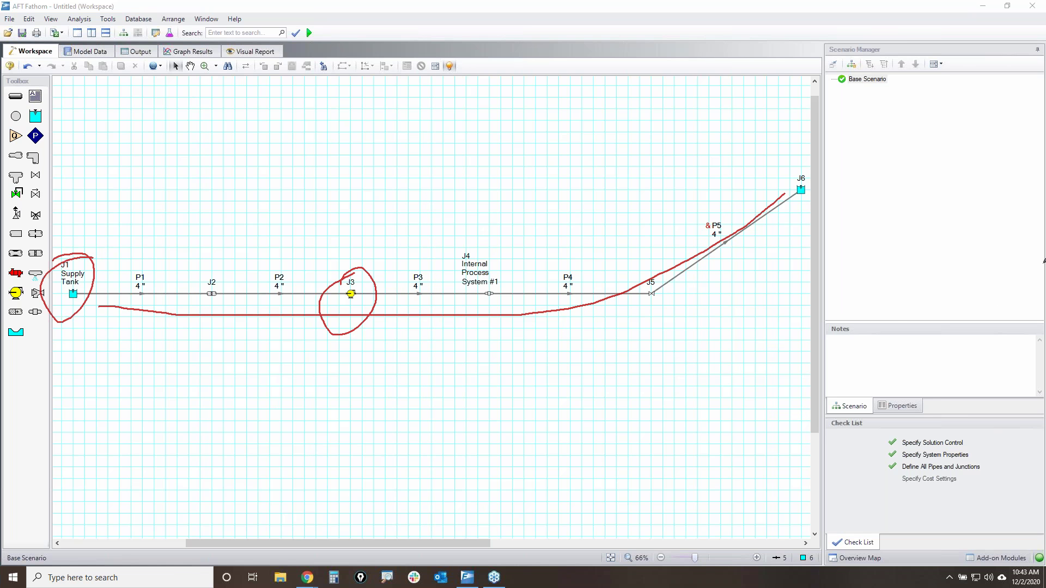
key("Escape")
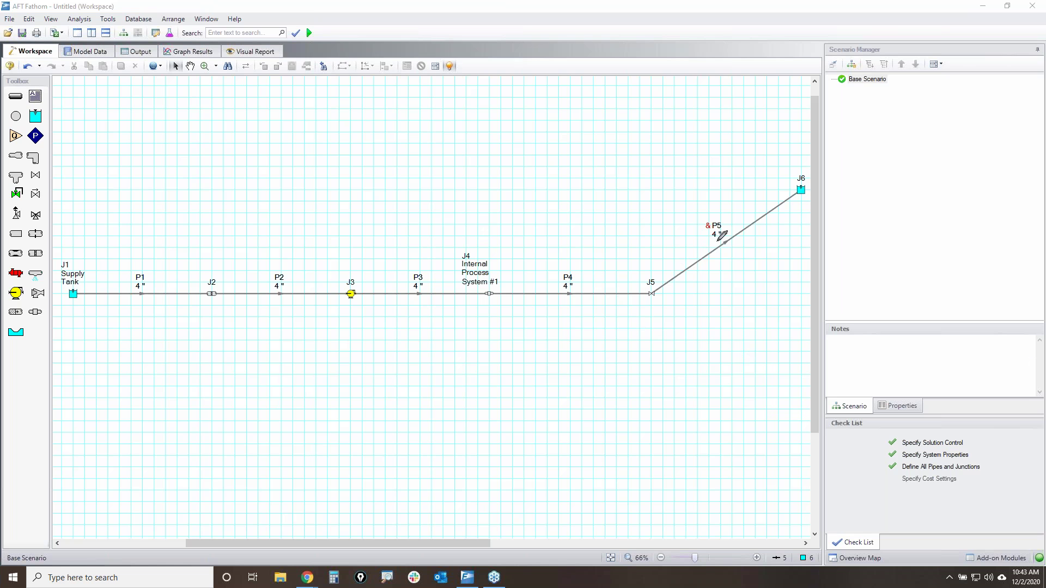
mouse_move(85, 300)
left_mouse_down()
mouse_move(689, 297)
mouse_move(824, 192)
left_mouse_up()
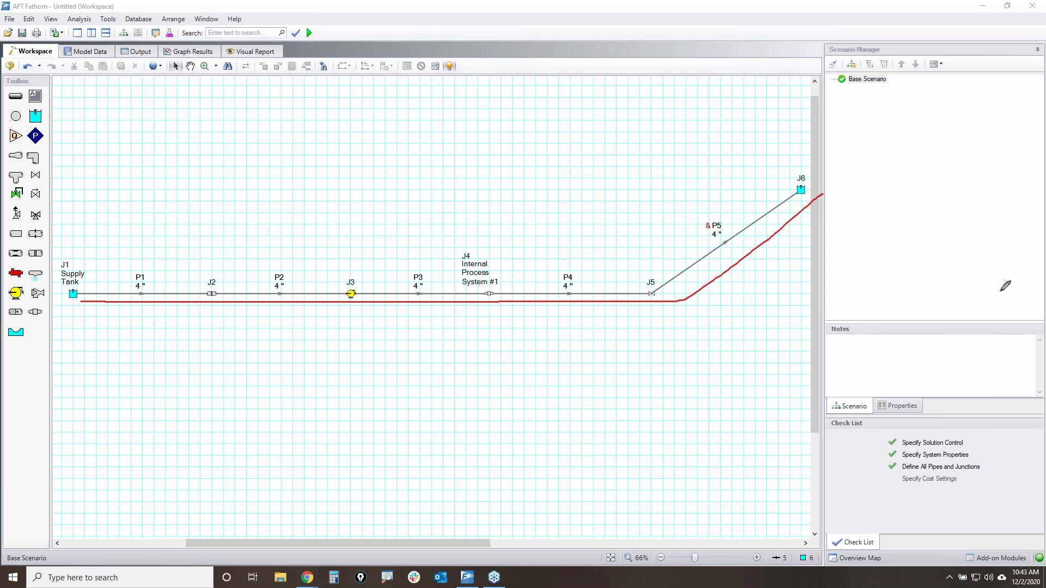
key("Escape")
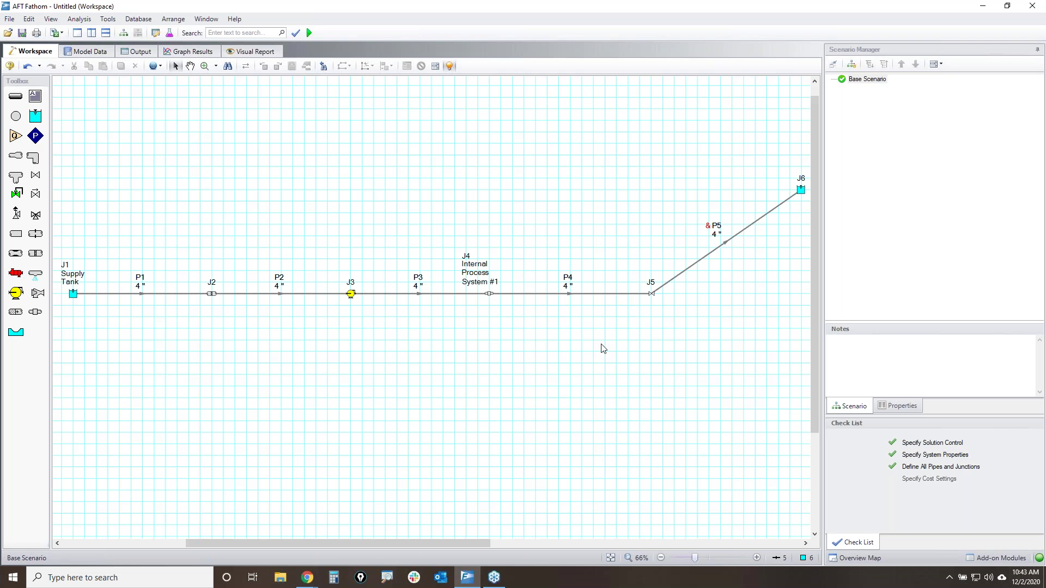
- Duplicate the whole network with ids offset by 100 and place the copy below the original
key("ctrl+a")
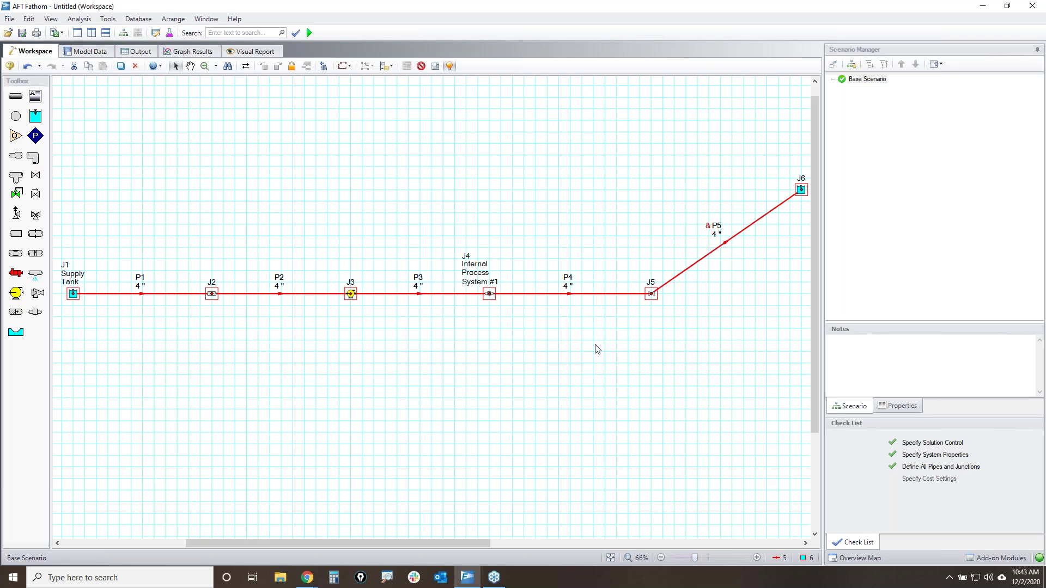
scroll(645, 430, "down", 1)
scroll(619, 444, "down", 1)
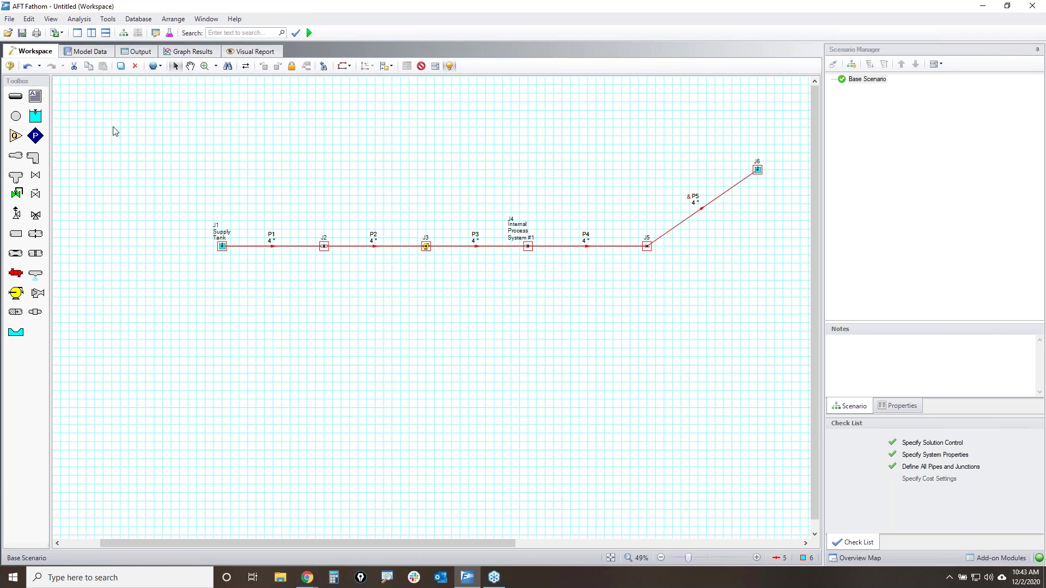
left_click(29, 19)
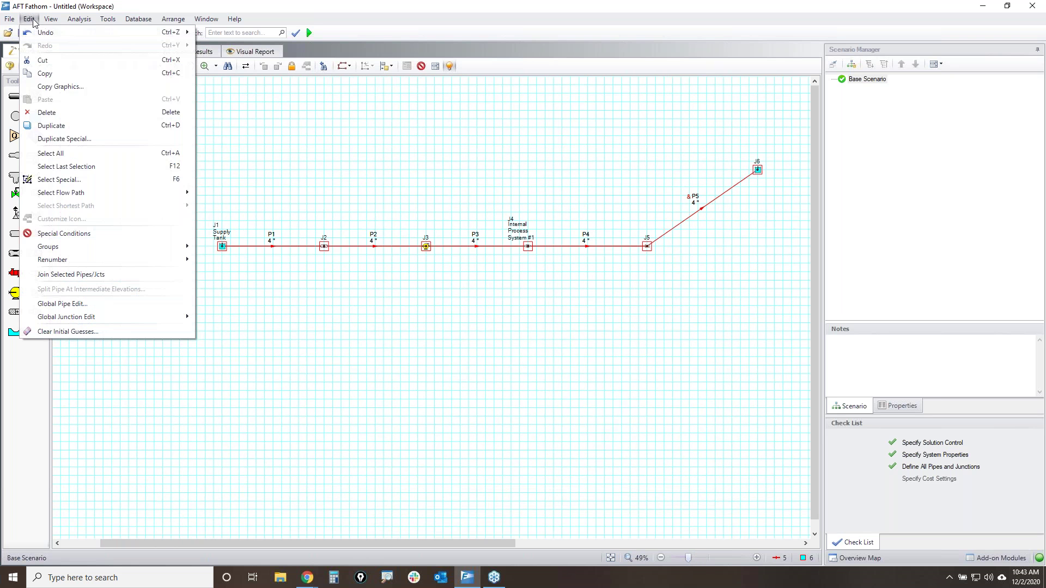
left_click(64, 139)
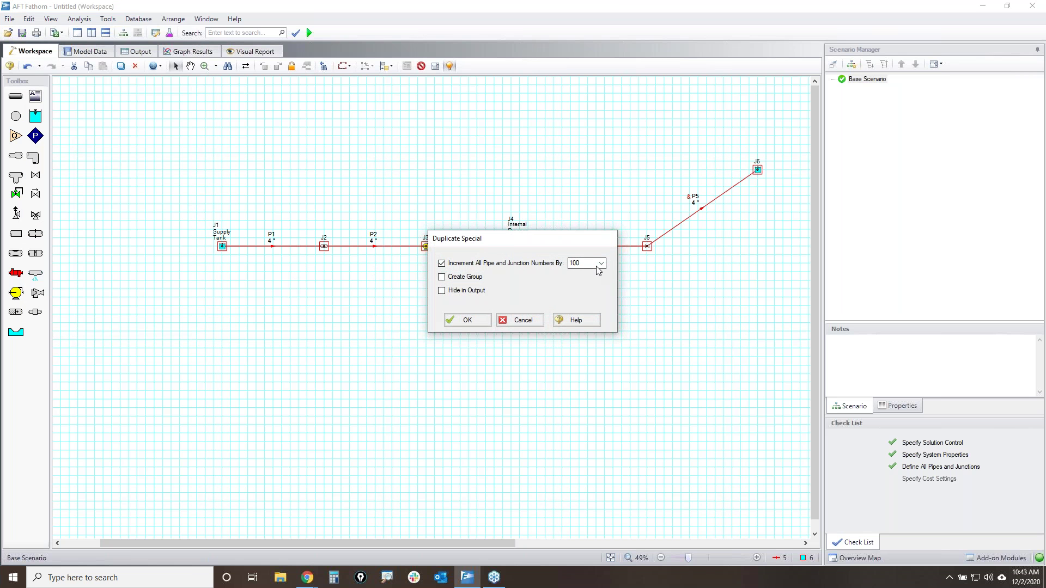
left_click(466, 321)
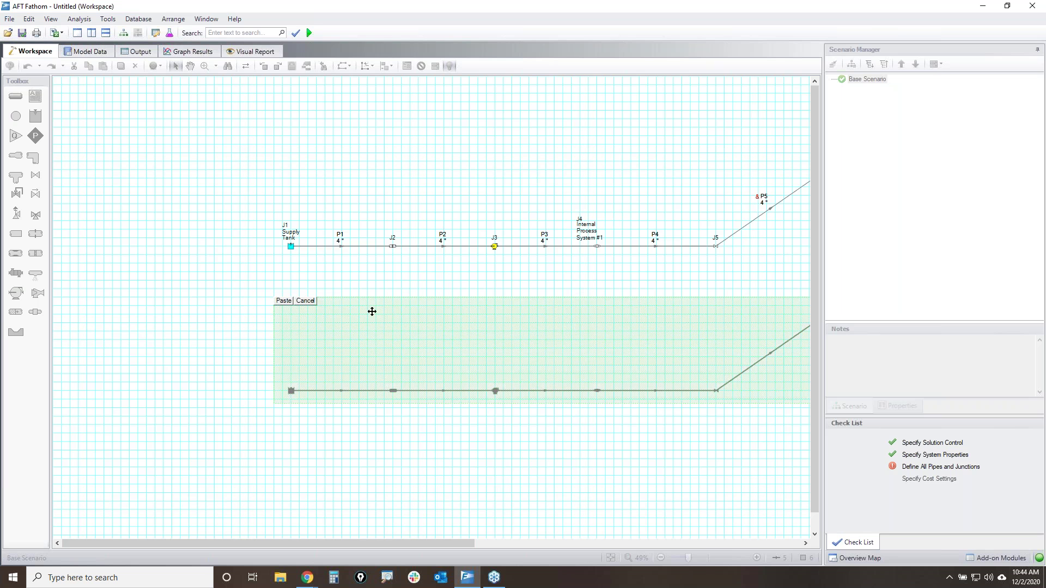
left_click(281, 301)
- Paste another 100-offset copy as a third row, numbered J201–J206
left_click(29, 19)
left_click(76, 139)
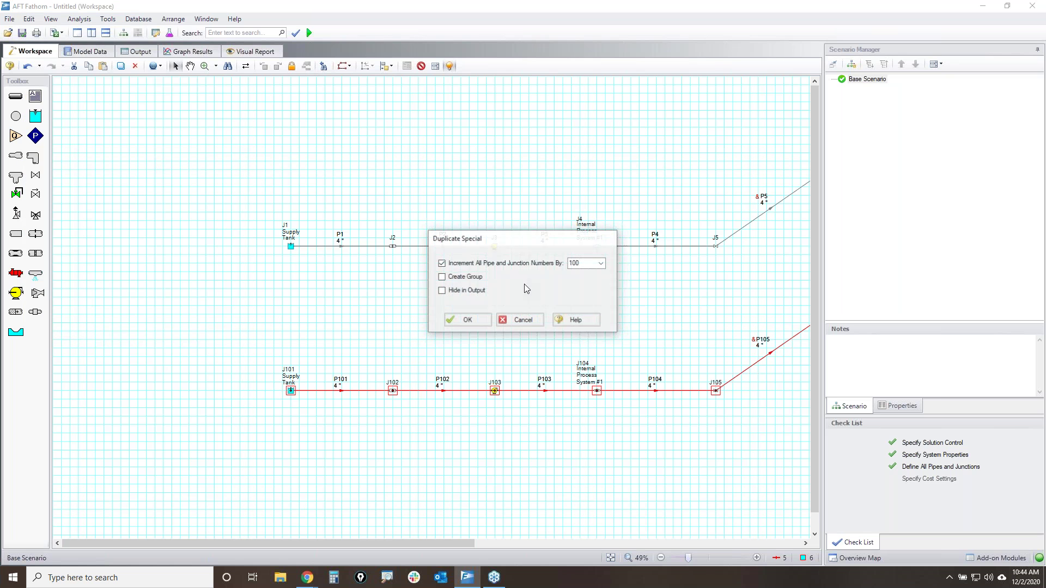
left_click(478, 325)
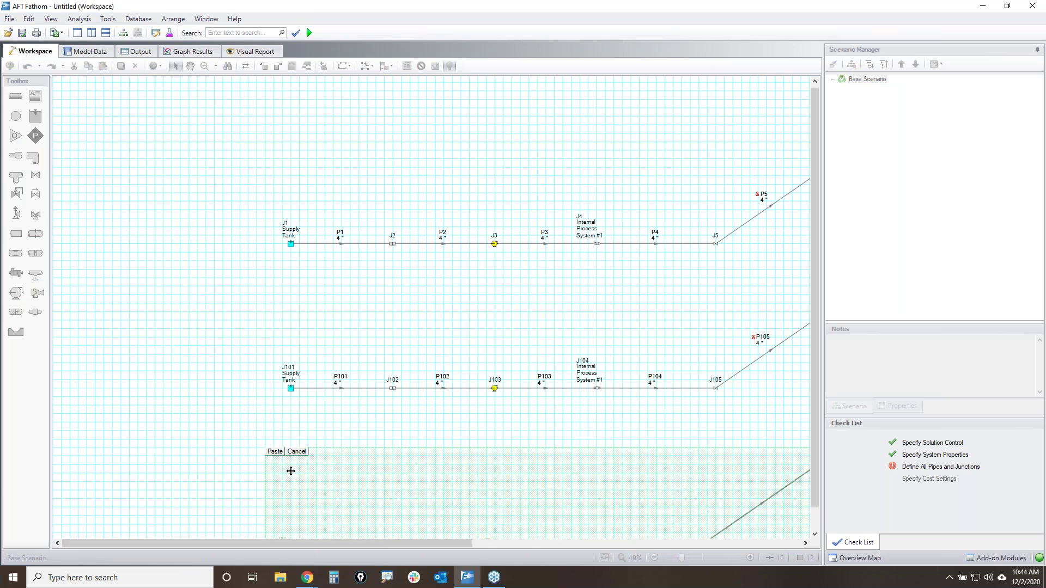
left_click(277, 448)
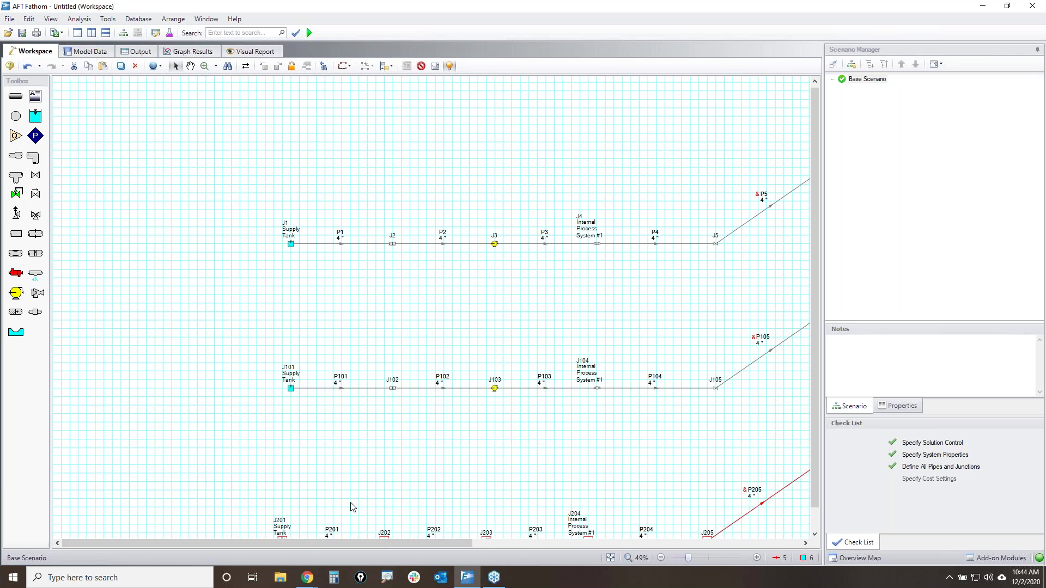
- Fit the model in view and select the middle J101–J106 network
left_click(610, 559)
left_click(533, 458)
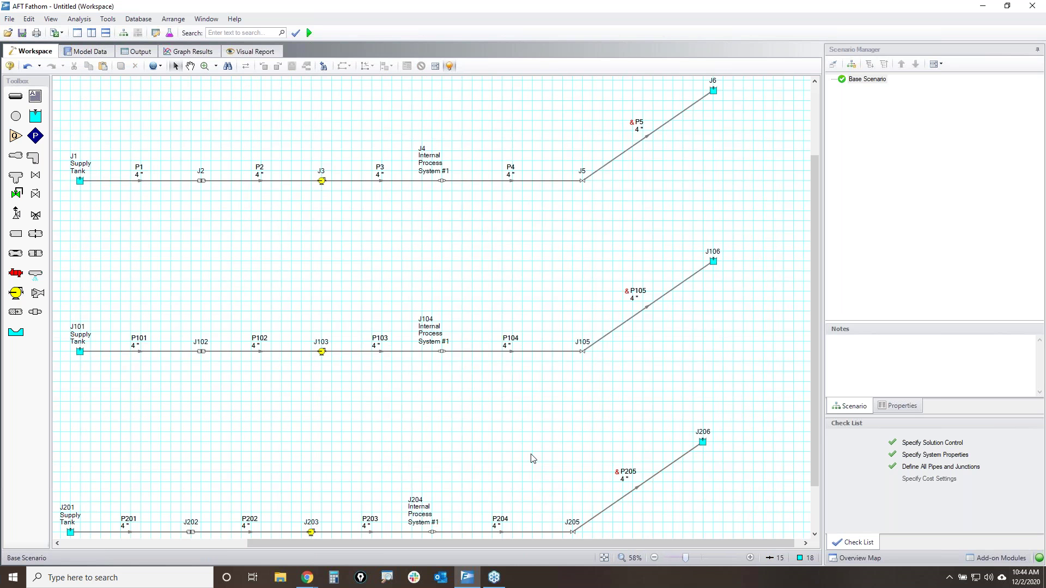
left_click_drag(647, 381, 131, 303)
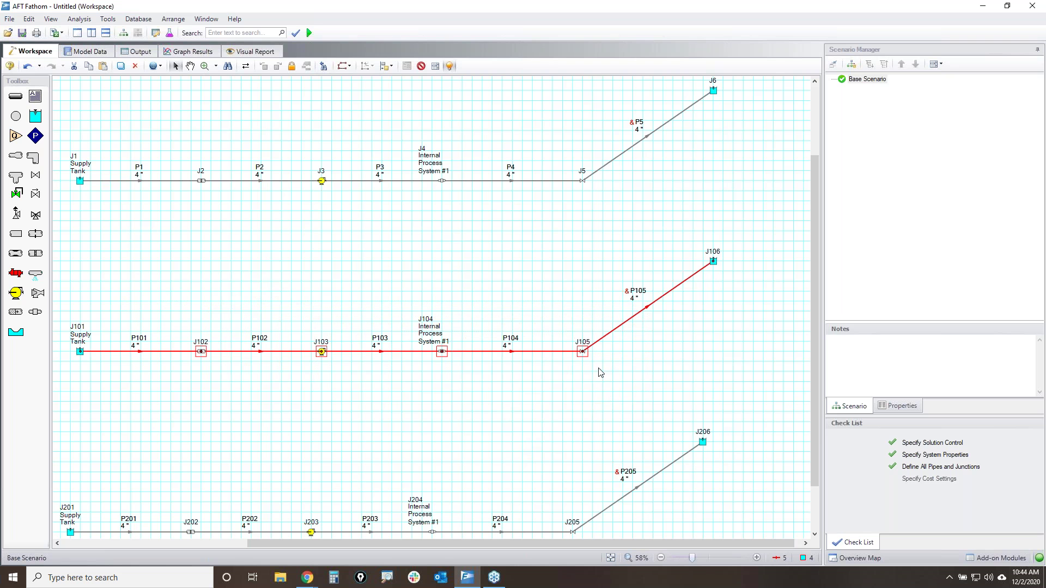
- Set pipes P101–P105 to 5-inch size with Global Pipe Edit, then select the bottom network
left_click(29, 19)
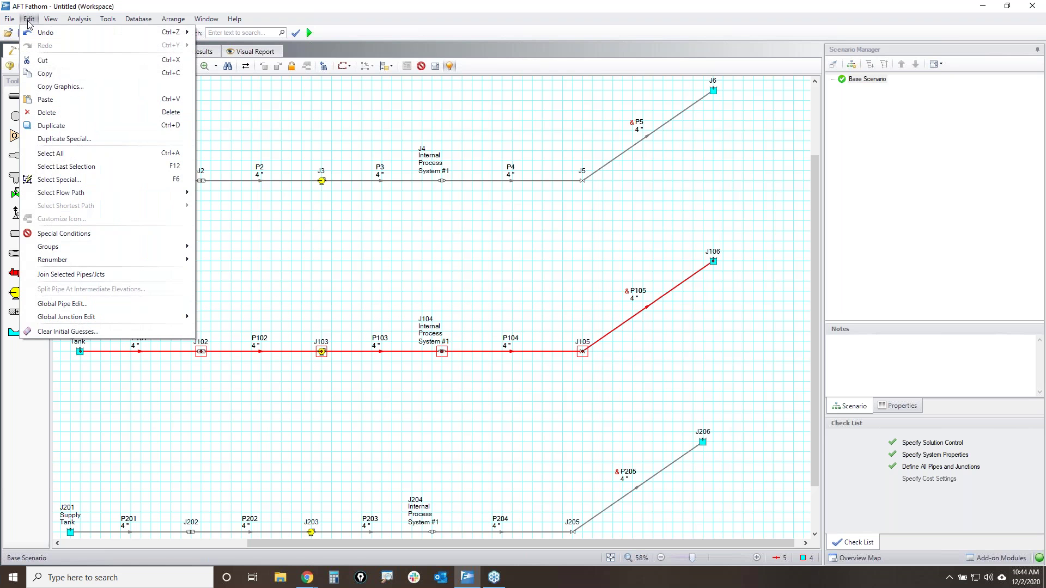
left_click(87, 304)
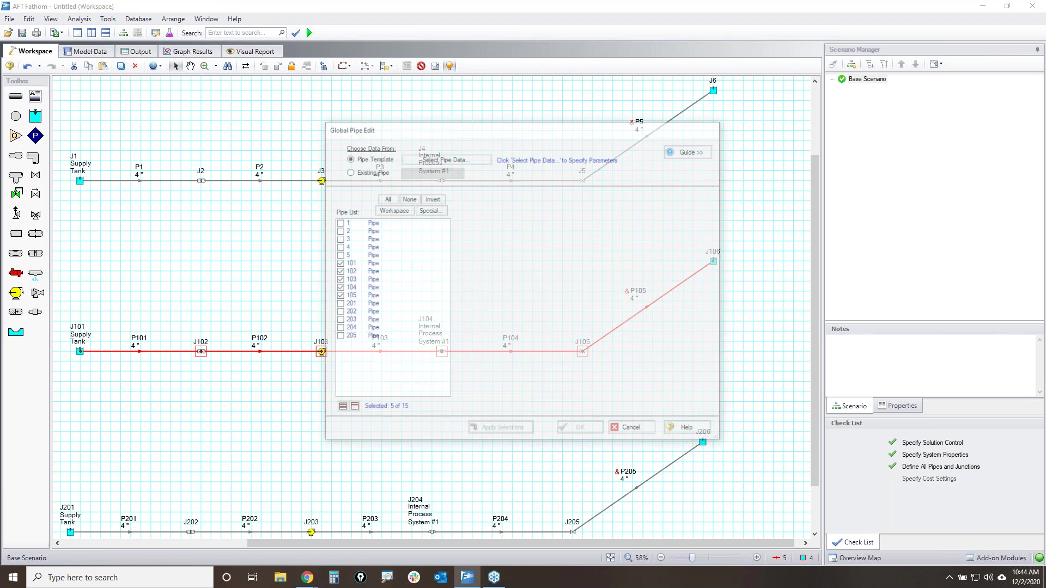
left_click(446, 158)
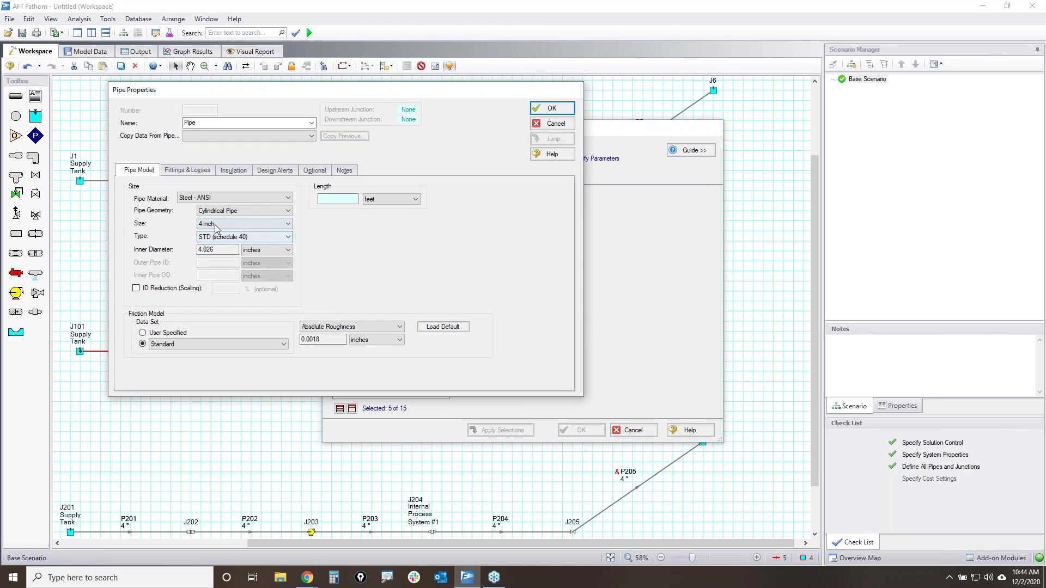
left_click(220, 225)
left_click(210, 241)
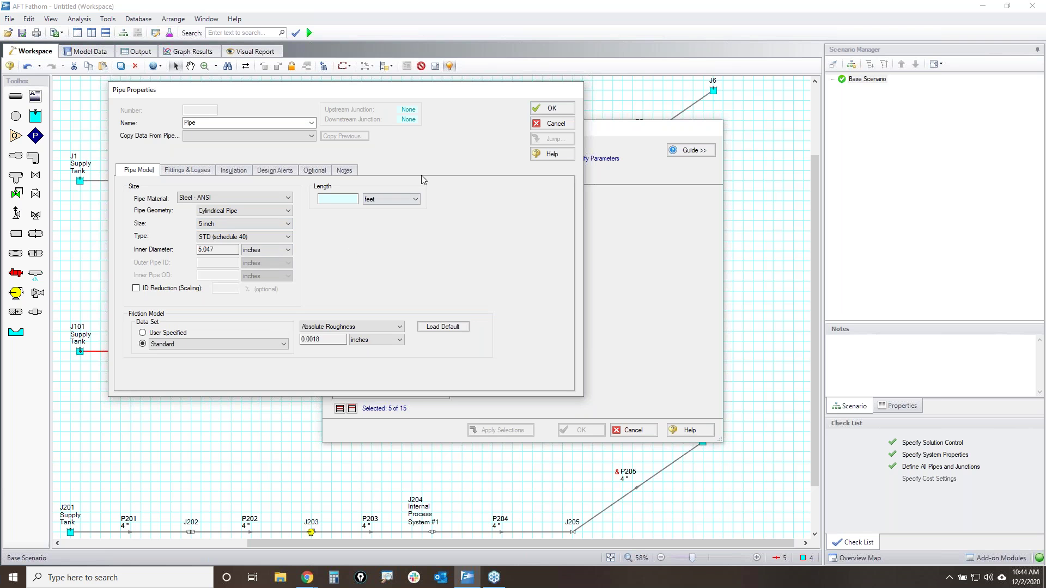
left_click(555, 111)
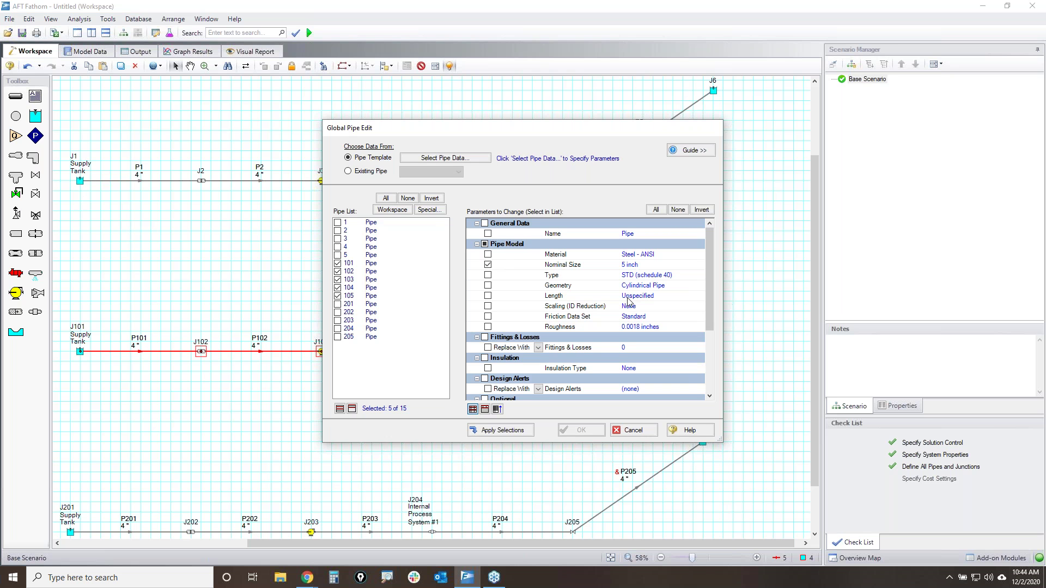
left_click(518, 434)
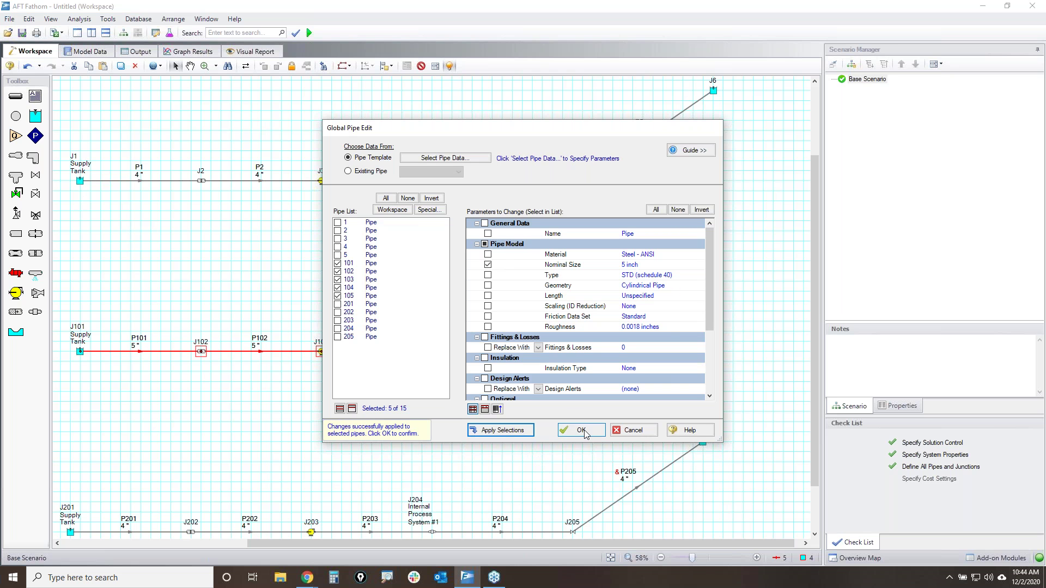
left_click(581, 431)
left_click(531, 433)
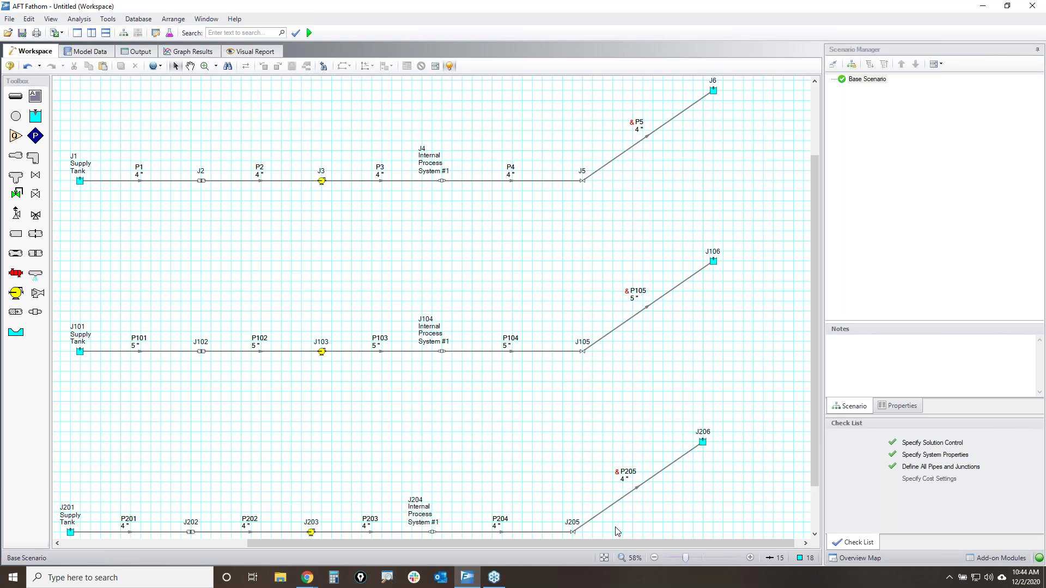
left_click_drag(606, 537, 157, 508)
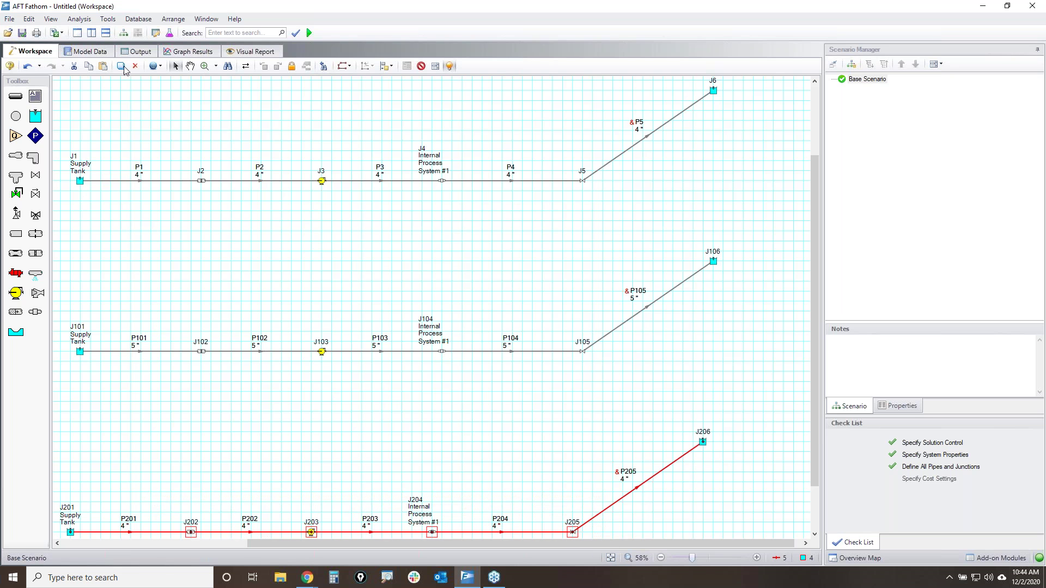
- Apply a 6-inch pipe size to pipes P201–P205 through Global Pipe Edit
left_click(29, 19)
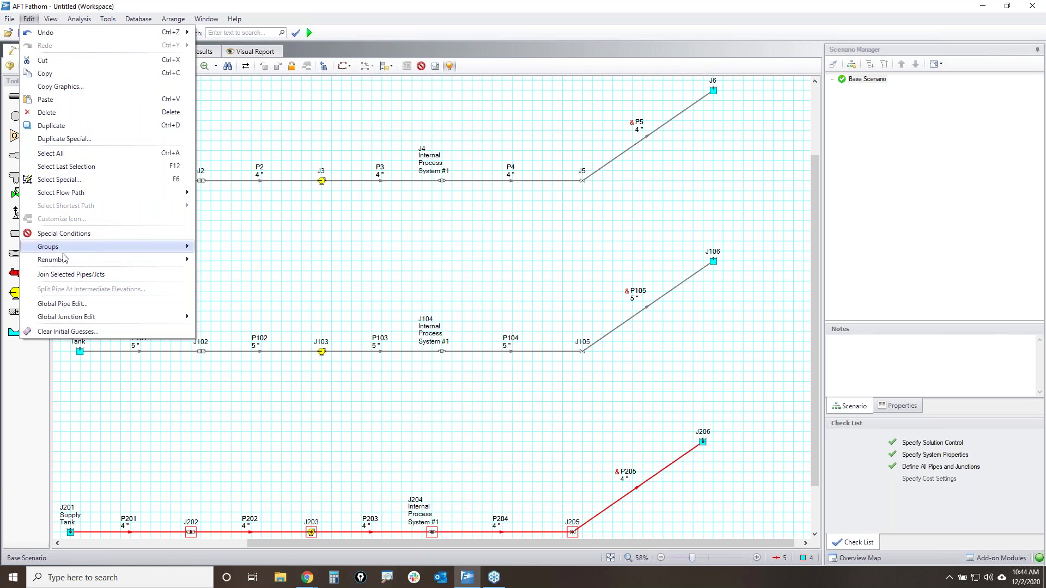
left_click(58, 304)
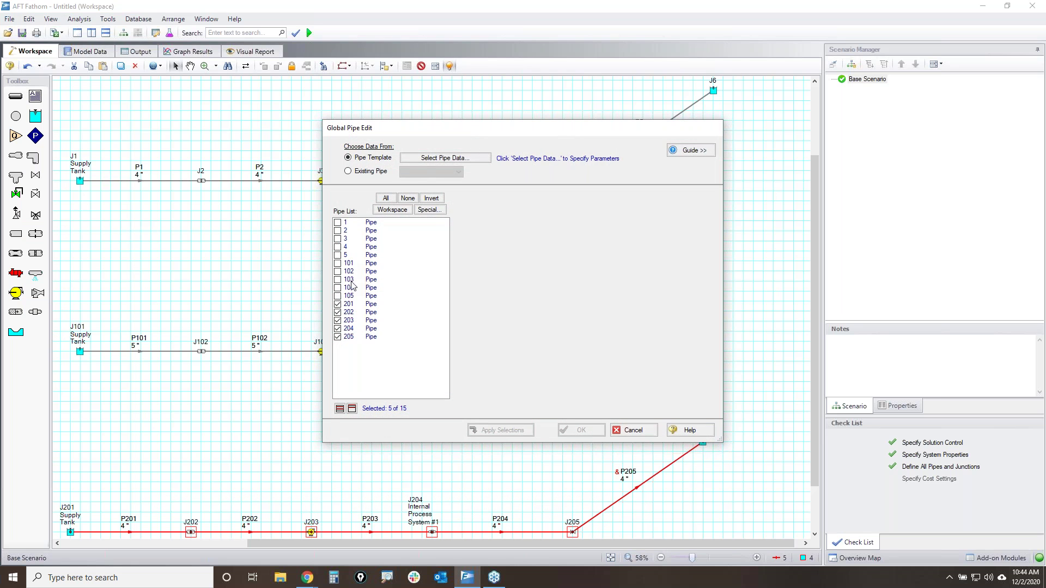
left_click(440, 158)
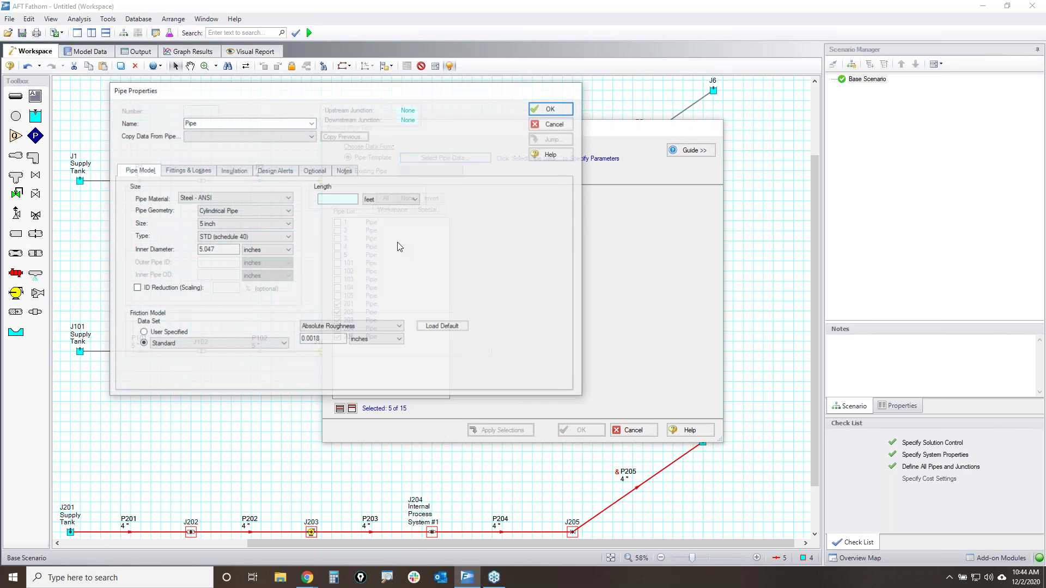
left_click(231, 223)
left_click(219, 242)
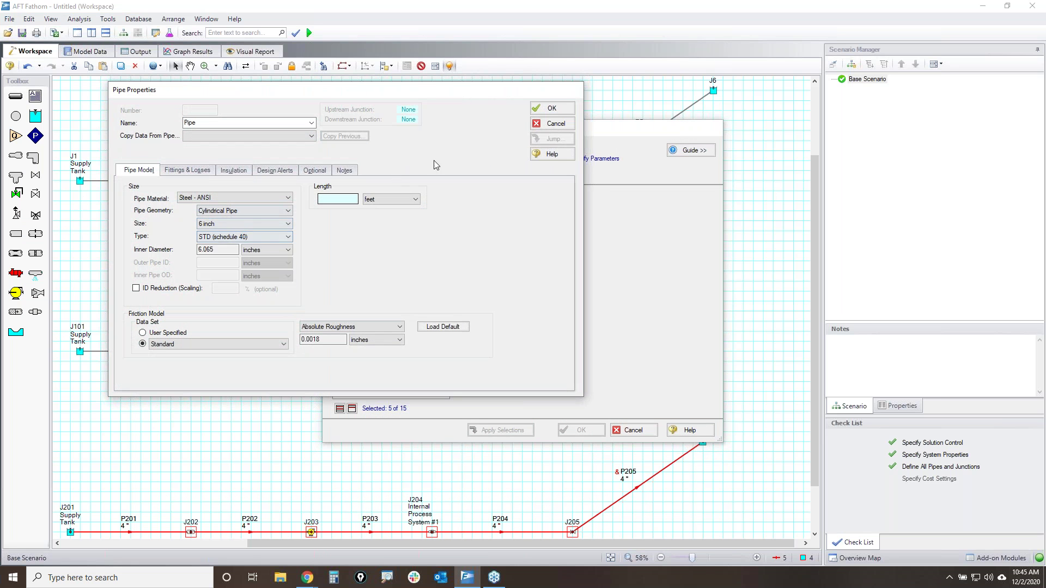
left_click(553, 110)
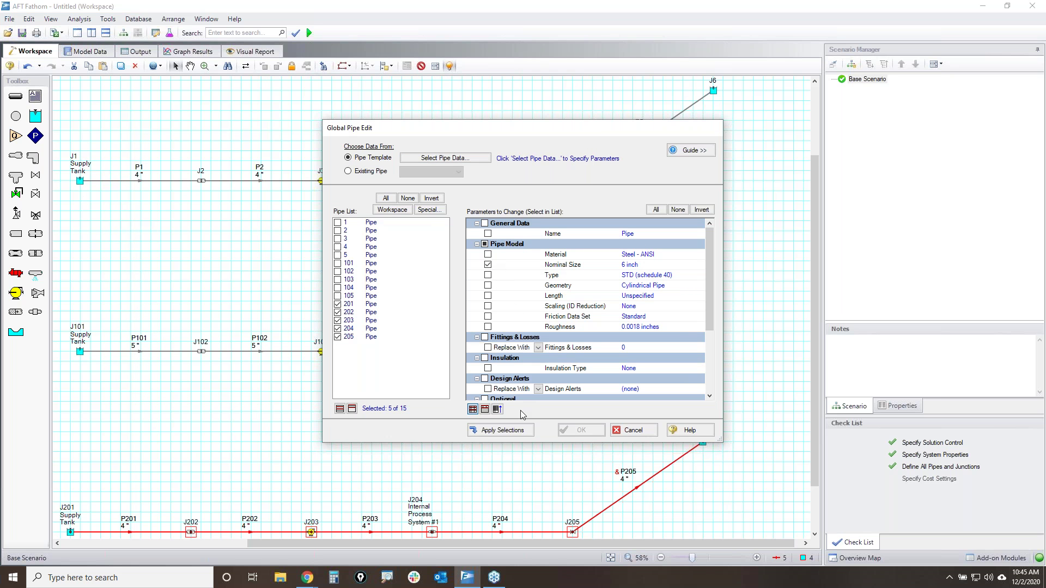
left_click(500, 431)
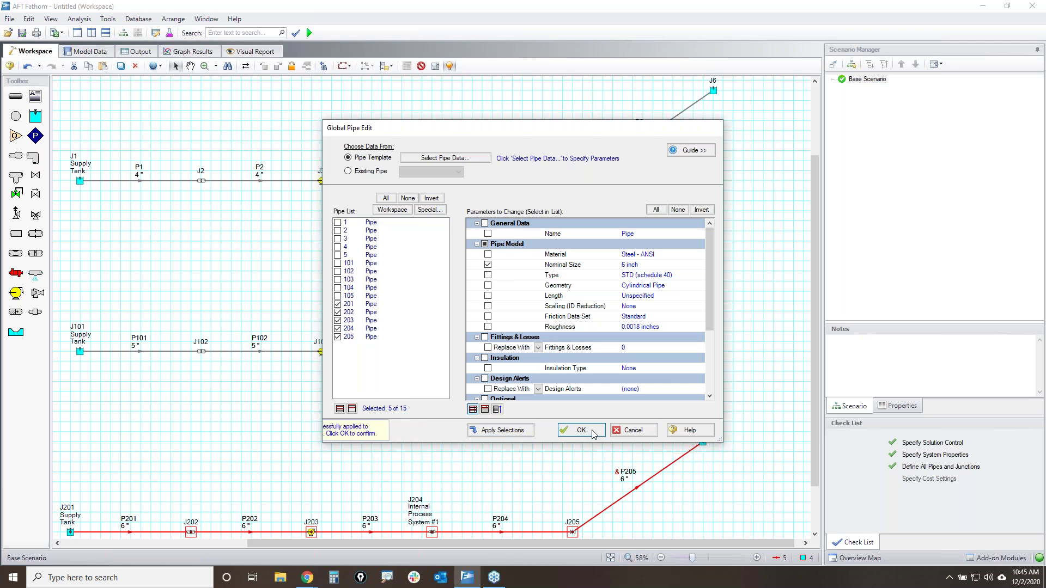
left_click(581, 430)
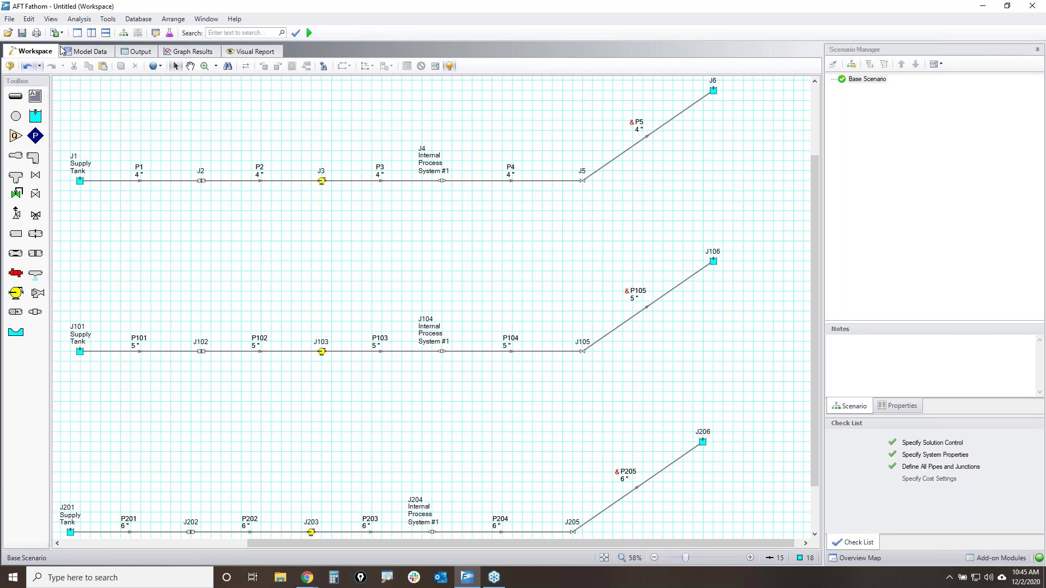
- Create a new design alert named '6 ft/sec max velocity' in the Design Alert Manager
left_click(108, 20)
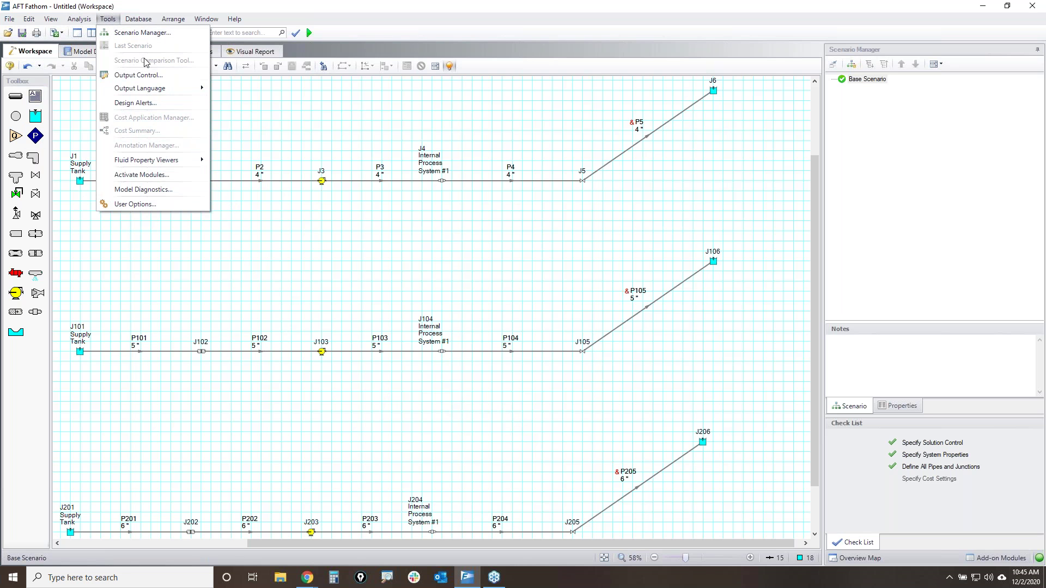
left_click(157, 105)
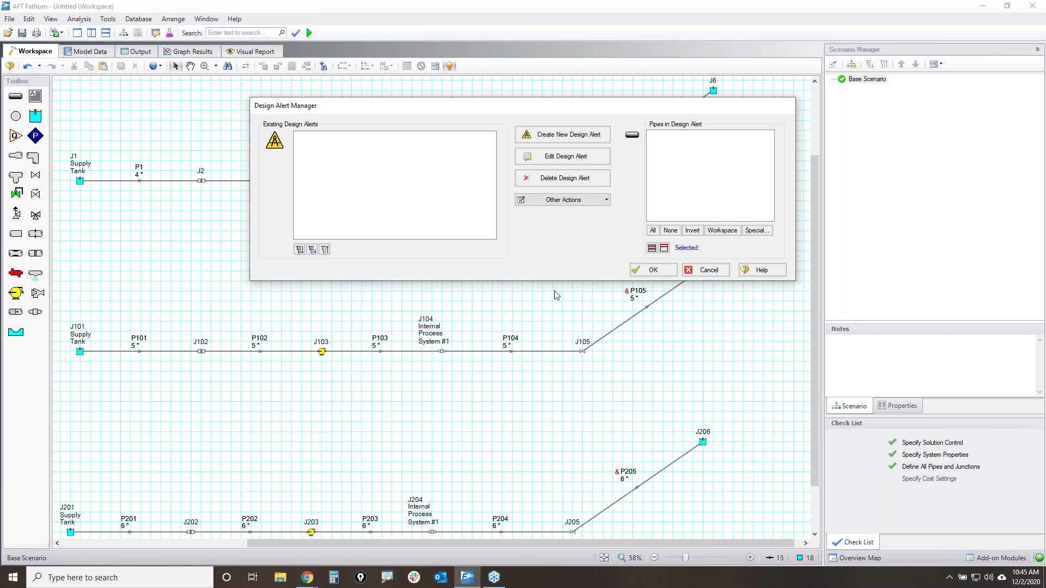
left_click(569, 141)
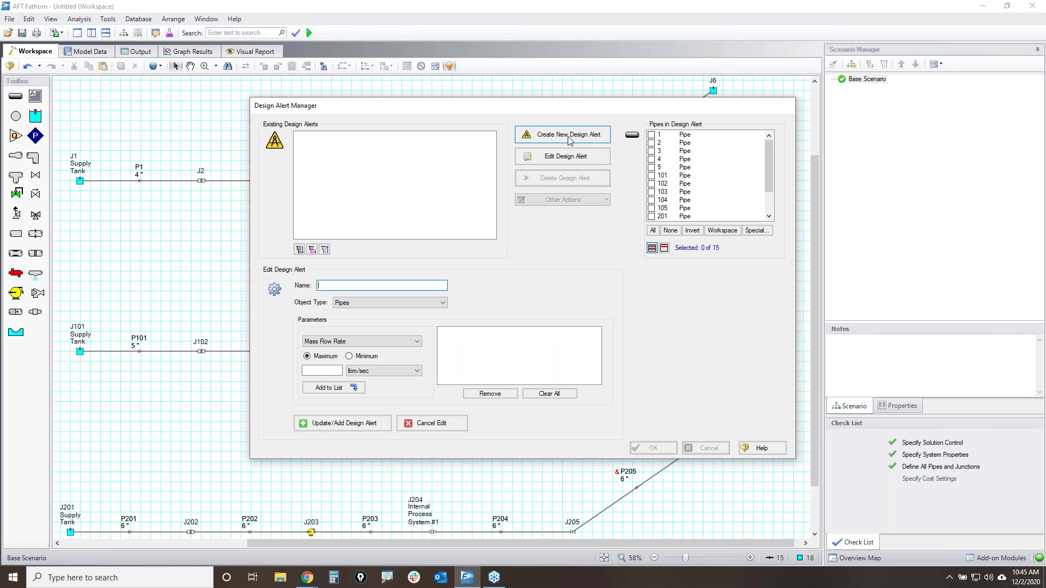
type("6")
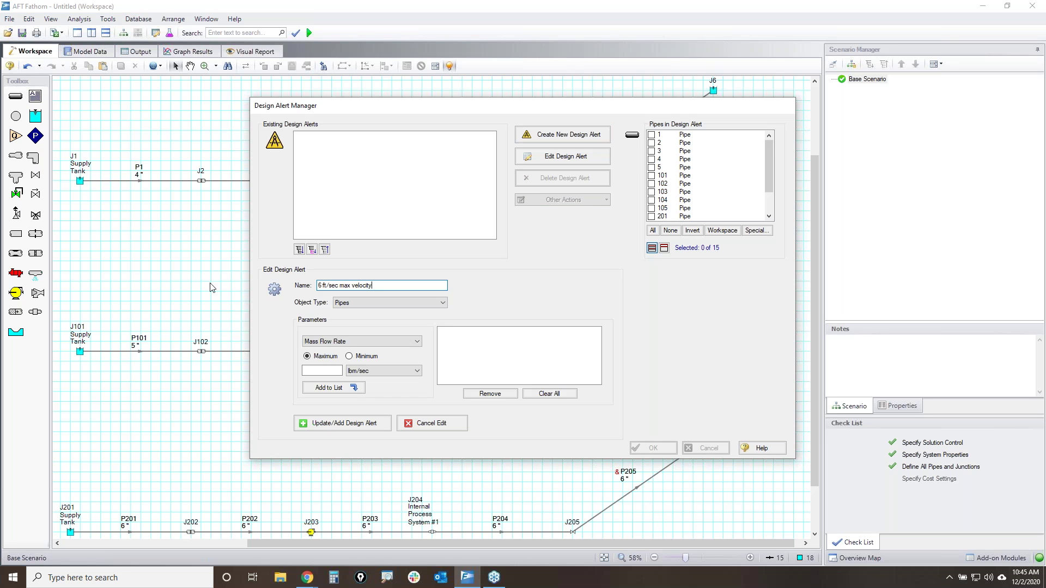
- Add a Velocity maximum limit of 6 feet/sec and apply the alert to all 15 pipes
left_click(384, 340)
scroll(344, 381, "down", 5)
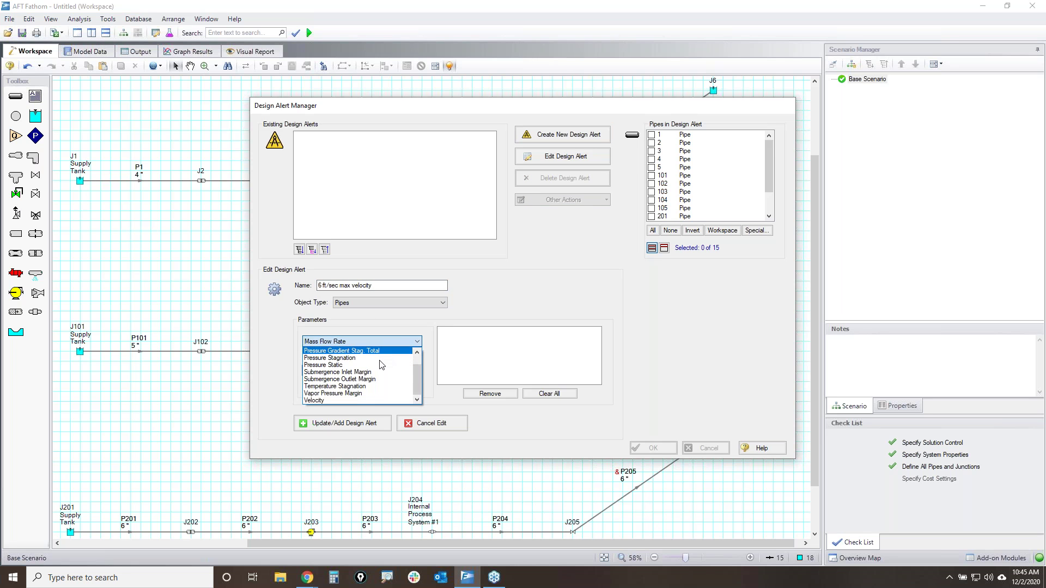
left_click(329, 393)
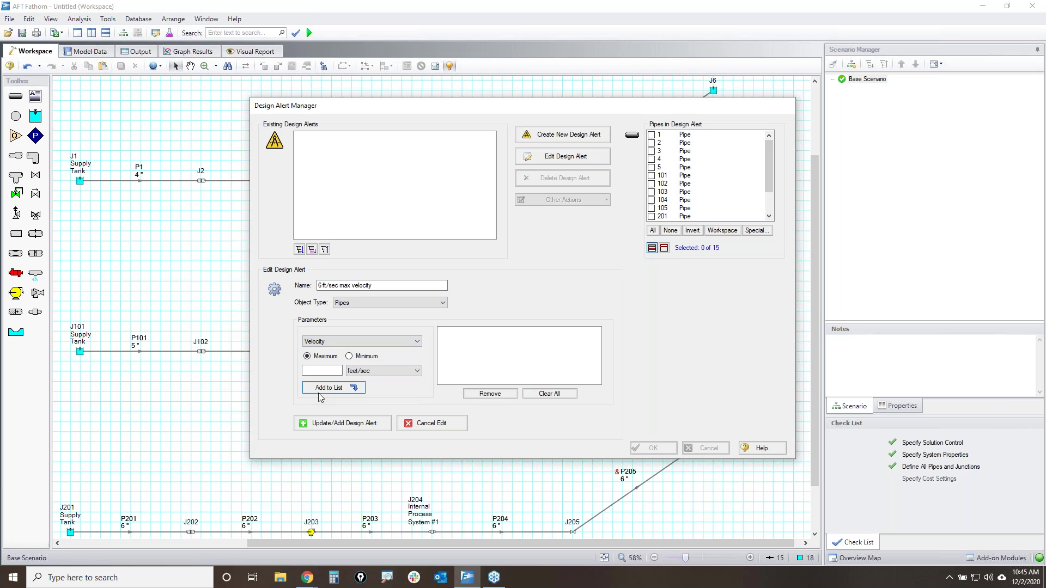
left_click(341, 341)
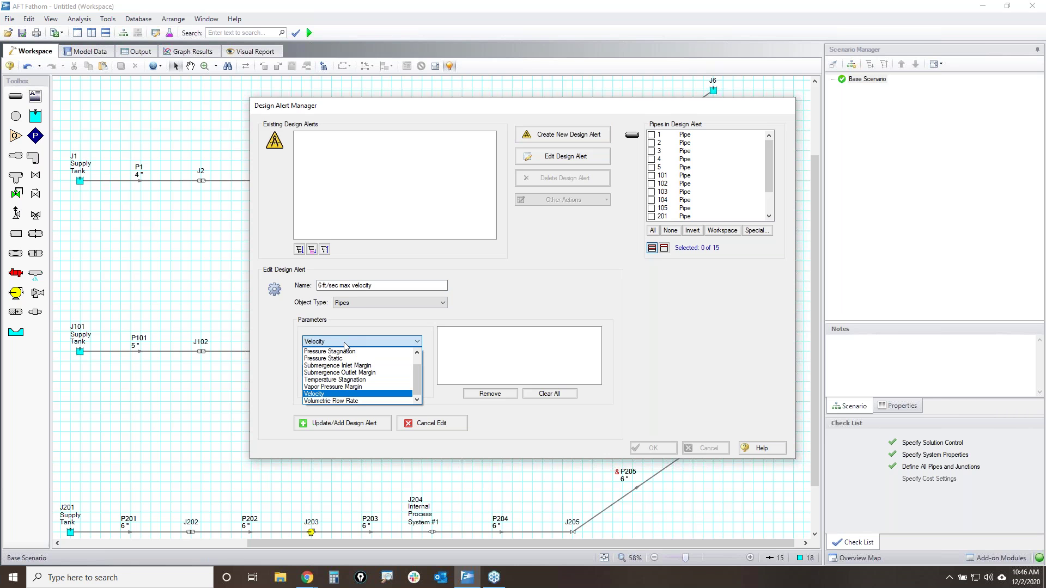
left_click(351, 326)
left_click(330, 371)
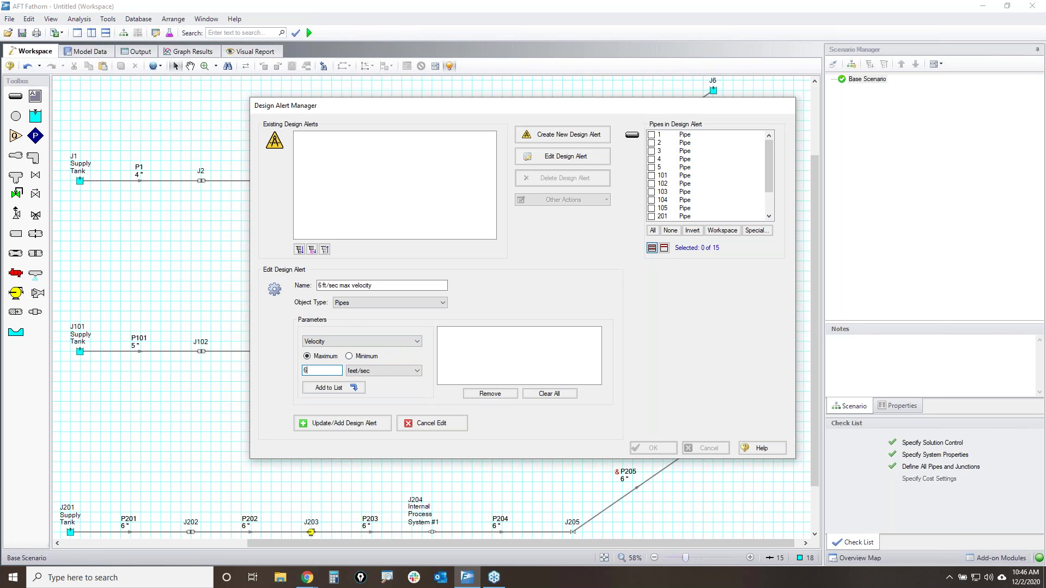
left_click(310, 388)
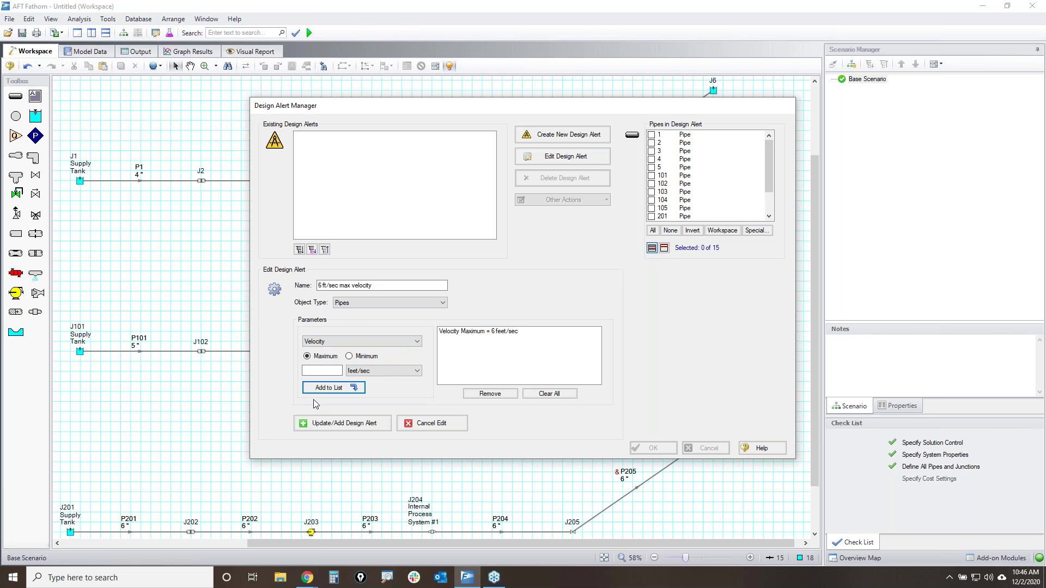
left_click_drag(768, 163, 768, 184)
left_click(652, 230)
- Save the velocity alert, review its 15-pipe Applied To list, and close the Design Alert Manager
left_click(347, 423)
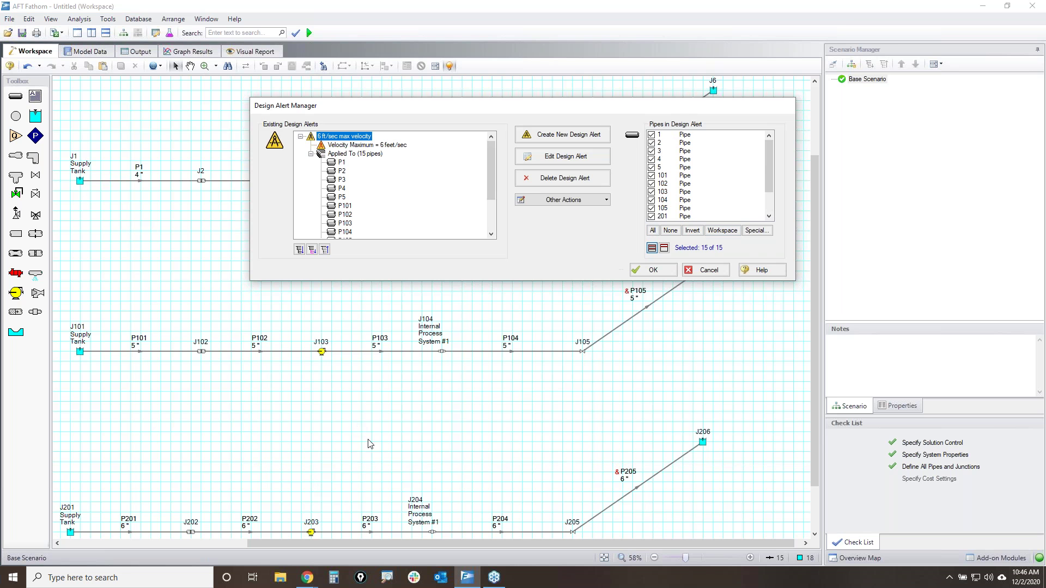
left_click(311, 154)
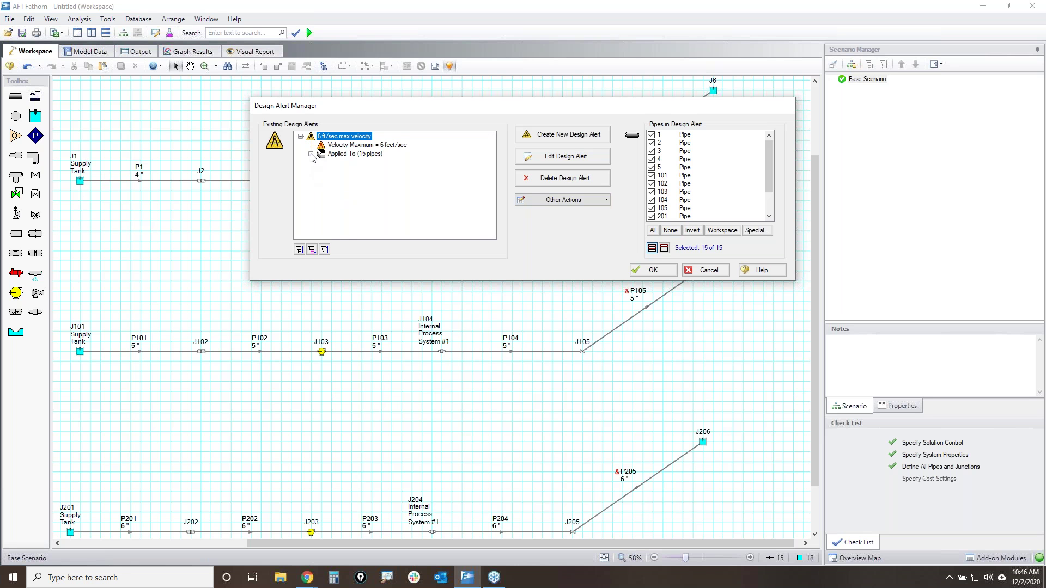
left_click(311, 154)
mouse_move(491, 156)
left_mouse_down()
mouse_move(493, 182)
mouse_move(486, 142)
left_mouse_up()
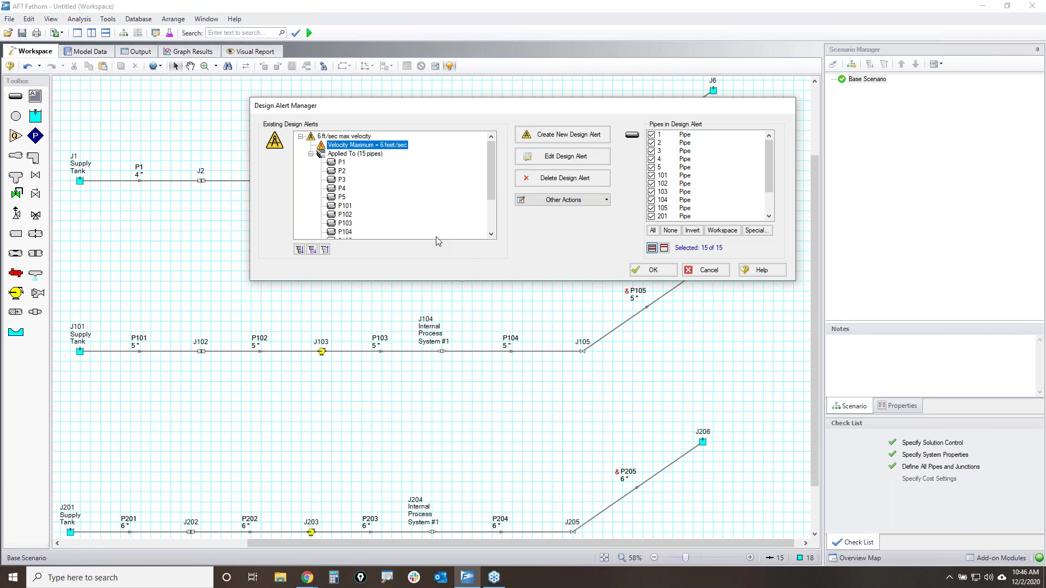
left_click(645, 271)
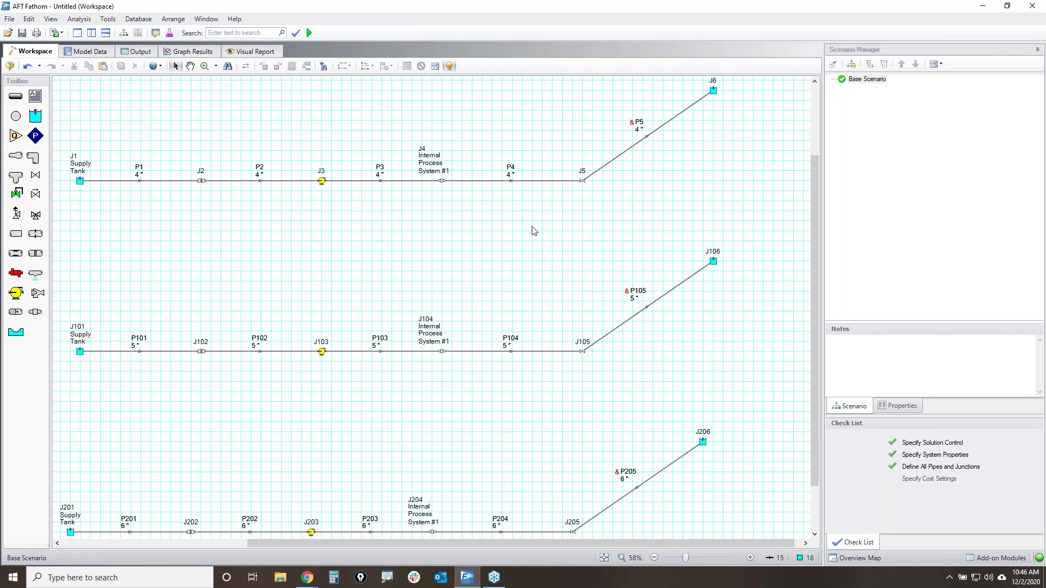
key("ctrl+2")
mouse_move(60, 148)
left_mouse_down()
mouse_move(102, 180)
mouse_move(71, 146)
left_mouse_up()
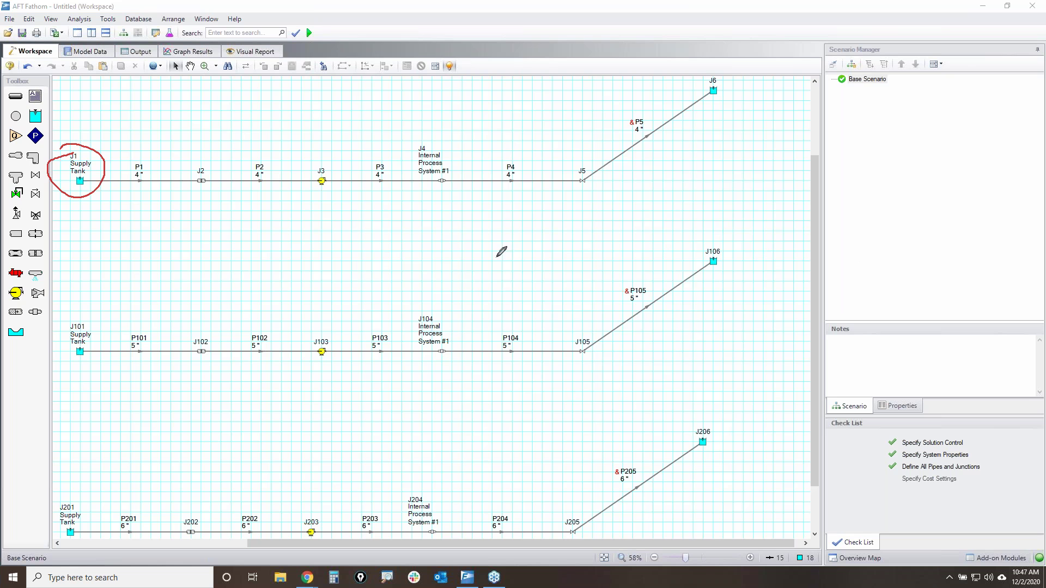
mouse_move(125, 91)
left_mouse_down()
mouse_move(206, 101)
mouse_move(164, 142)
mouse_move(161, 163)
mouse_move(164, 153)
left_mouse_up()
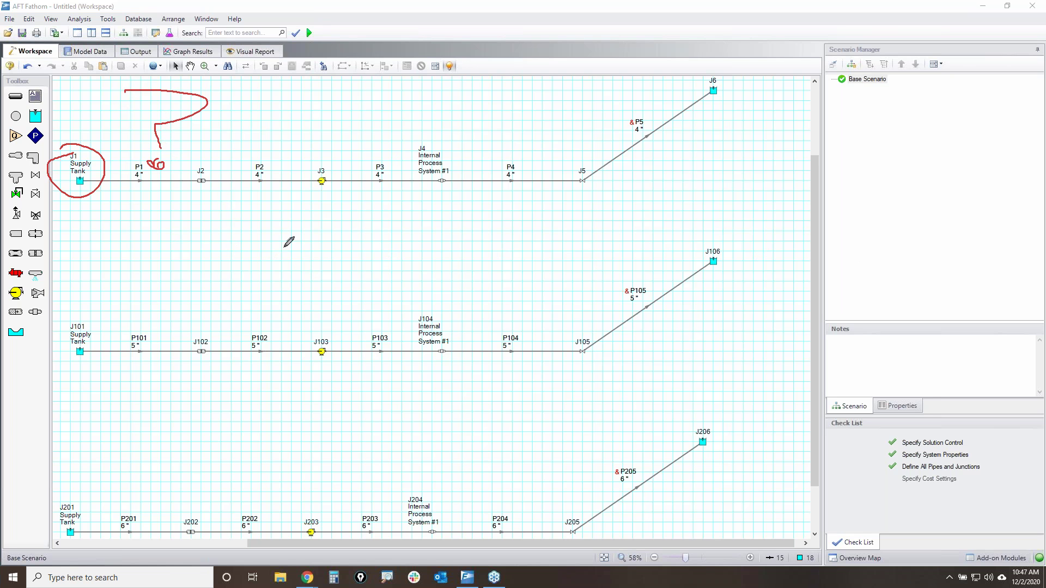
mouse_move(329, 163)
left_mouse_down()
mouse_move(315, 173)
mouse_move(334, 165)
left_mouse_up()
mouse_move(327, 334)
left_mouse_down()
mouse_move(315, 349)
mouse_move(334, 340)
left_mouse_up()
mouse_move(323, 516)
left_mouse_down()
mouse_move(296, 523)
mouse_move(327, 527)
mouse_move(328, 514)
left_mouse_up()
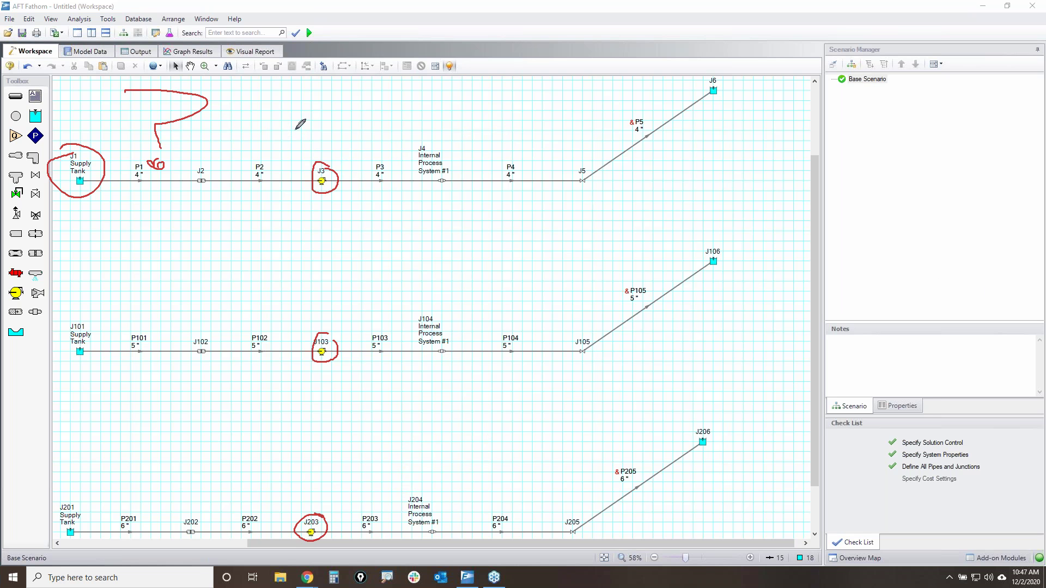
left_click_drag(302, 117, 313, 188)
mouse_move(326, 105)
left_mouse_down()
mouse_move(313, 130)
mouse_move(348, 109)
left_mouse_up()
left_click_drag(357, 113, 351, 136)
mouse_move(364, 112)
left_mouse_down()
mouse_move(384, 117)
mouse_move(365, 133)
mouse_move(396, 144)
mouse_move(434, 133)
mouse_move(397, 152)
left_mouse_up()
left_click(403, 109)
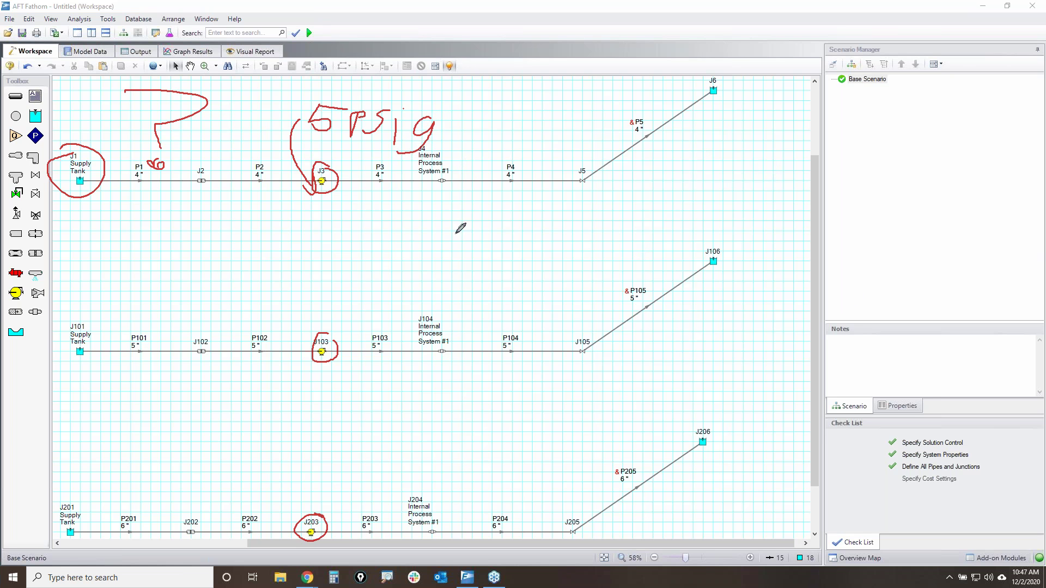
mouse_move(75, 149)
left_mouse_down()
mouse_move(74, 167)
mouse_move(87, 164)
left_mouse_up()
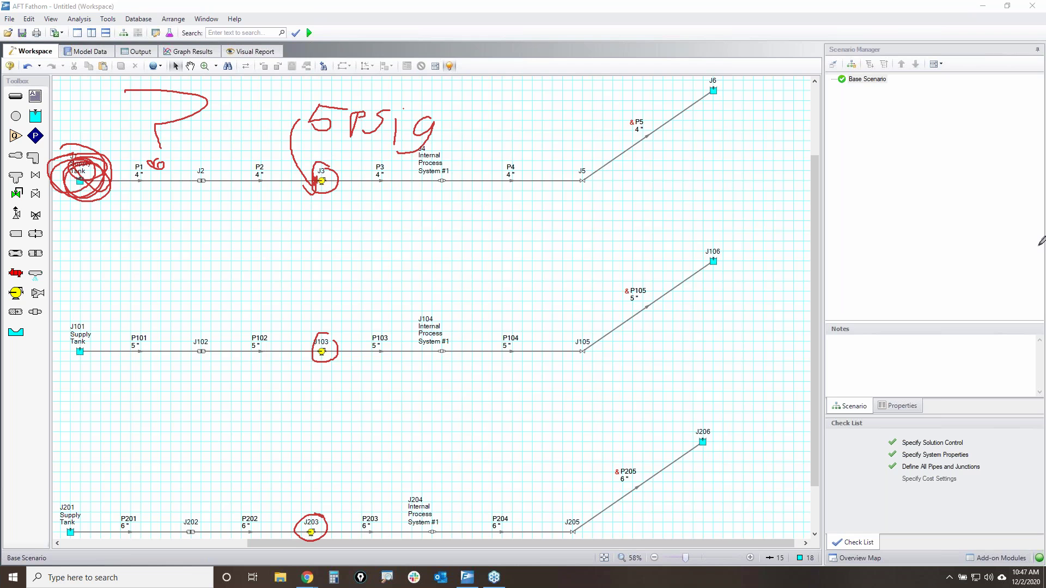
key("Escape")
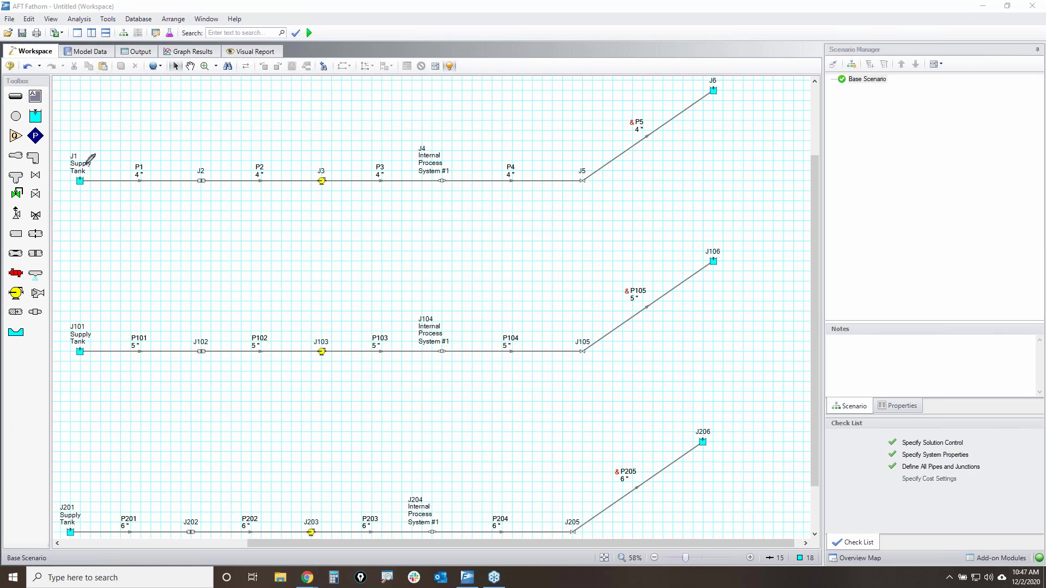
- Annotate supply tanks J1, J101 and J201, clear the ink, and open Add-on Modules
mouse_move(64, 162)
left_mouse_down()
mouse_move(103, 164)
mouse_move(93, 193)
left_mouse_up()
mouse_move(67, 328)
left_mouse_down()
mouse_move(69, 345)
mouse_move(95, 326)
left_mouse_up()
mouse_move(58, 518)
left_mouse_down()
mouse_move(82, 515)
mouse_move(57, 509)
left_mouse_up()
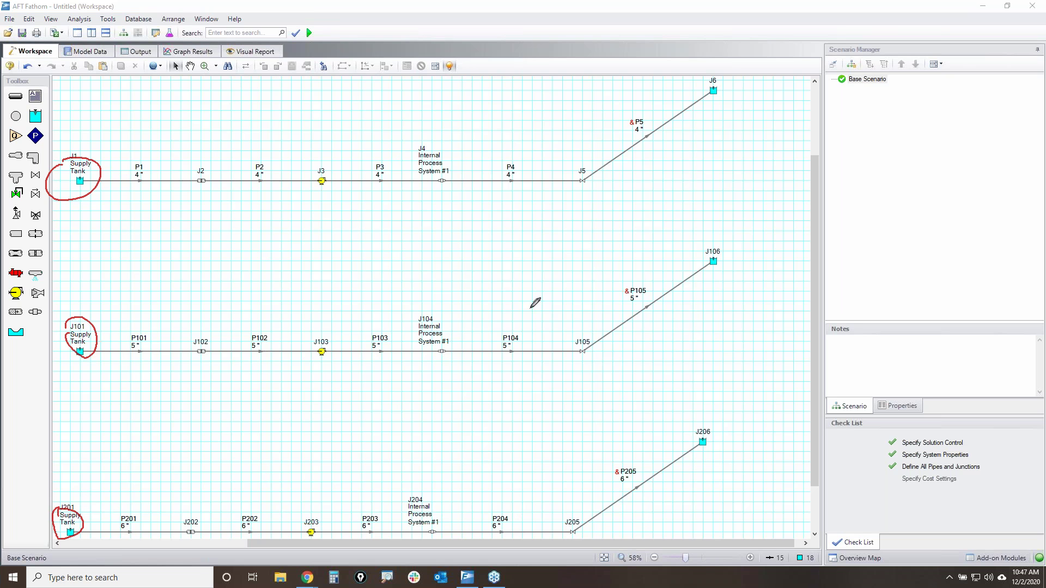
mouse_move(304, 23)
left_mouse_down()
mouse_move(327, 40)
mouse_move(293, 27)
mouse_move(314, 22)
left_mouse_up()
key("Escape")
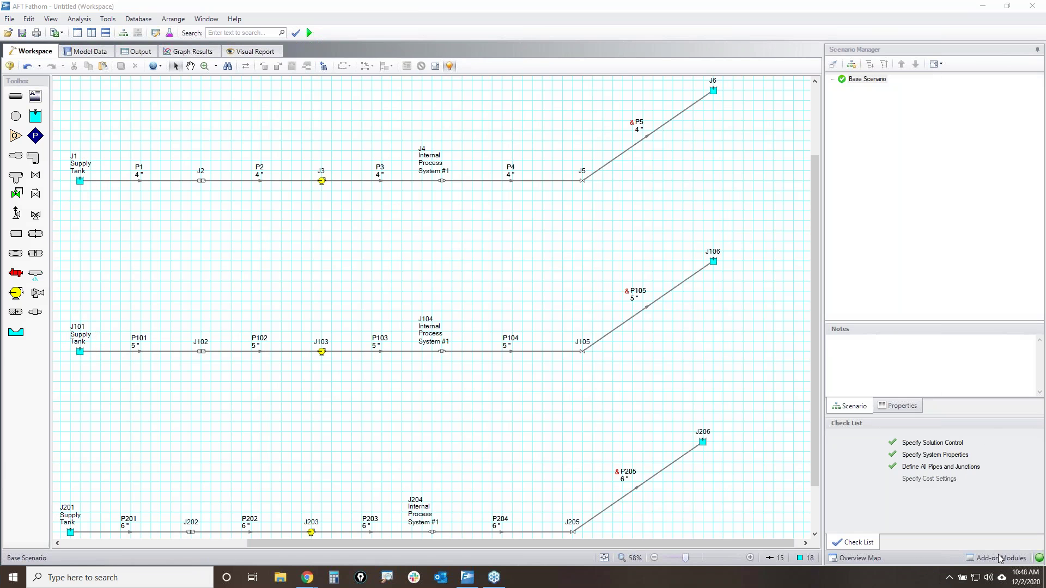
left_click(998, 559)
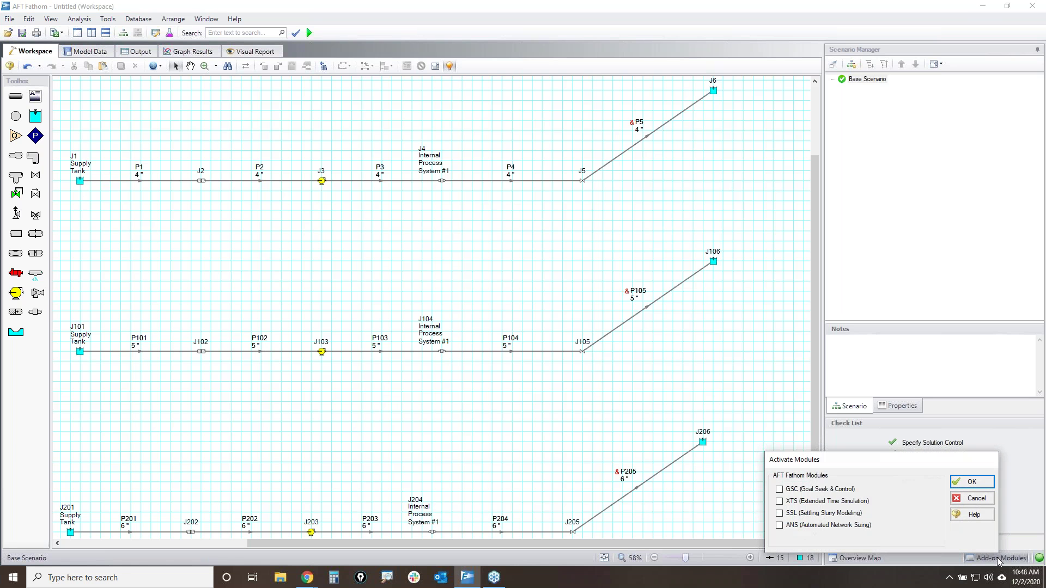
- Enable the GSC Goal Seek & Control module and confirm the activation
left_click(781, 489)
key("Return")
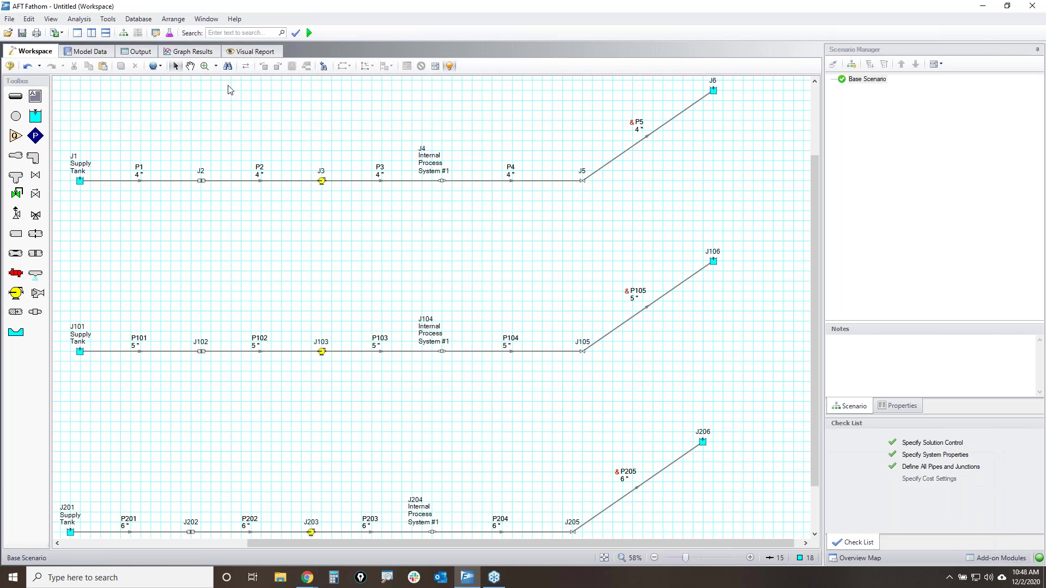
left_click(81, 20)
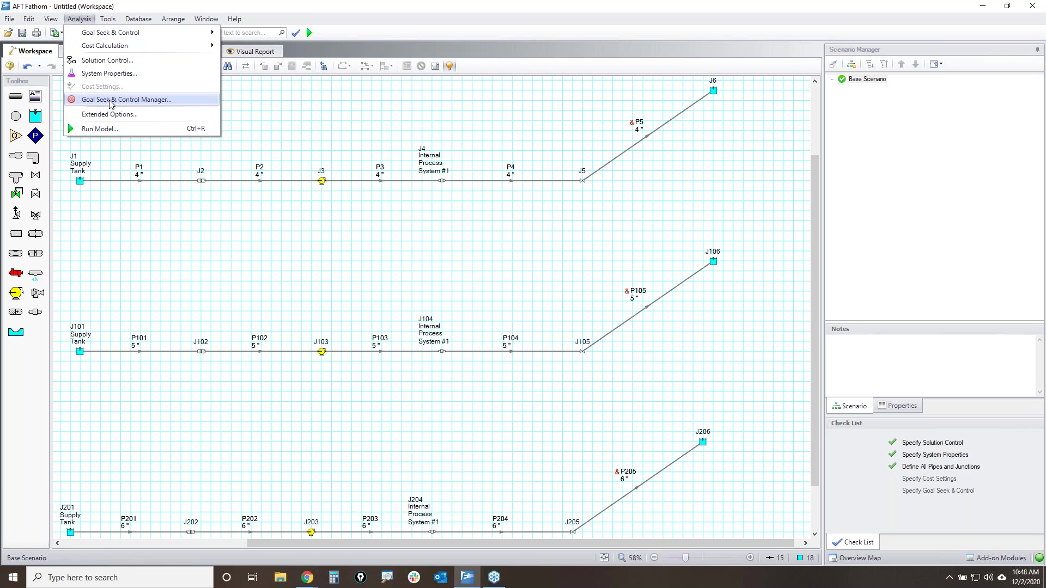
- Add a goal seek variable for the liquid level of reservoir J1
left_click(111, 100)
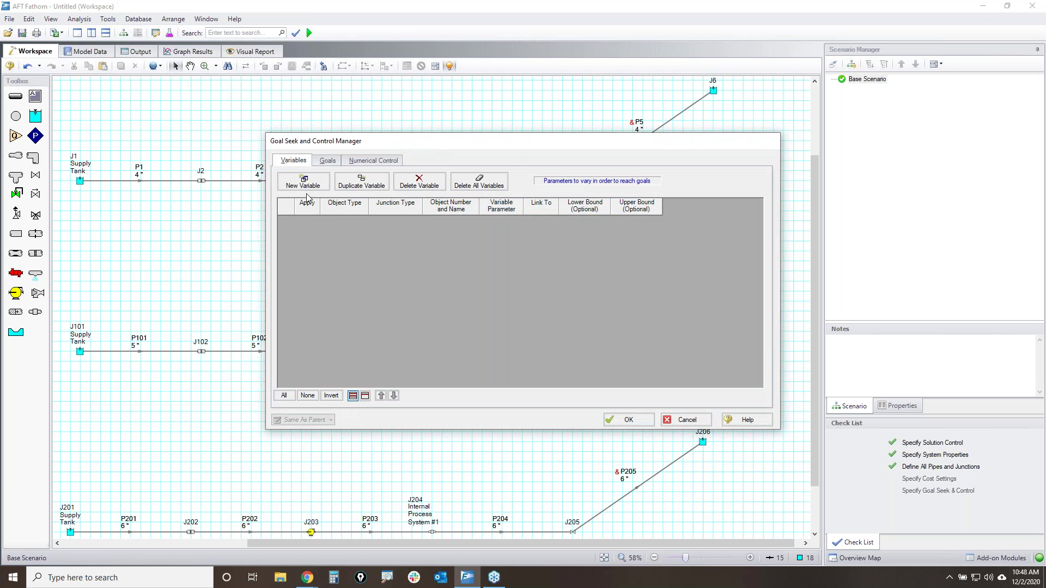
left_click(312, 188)
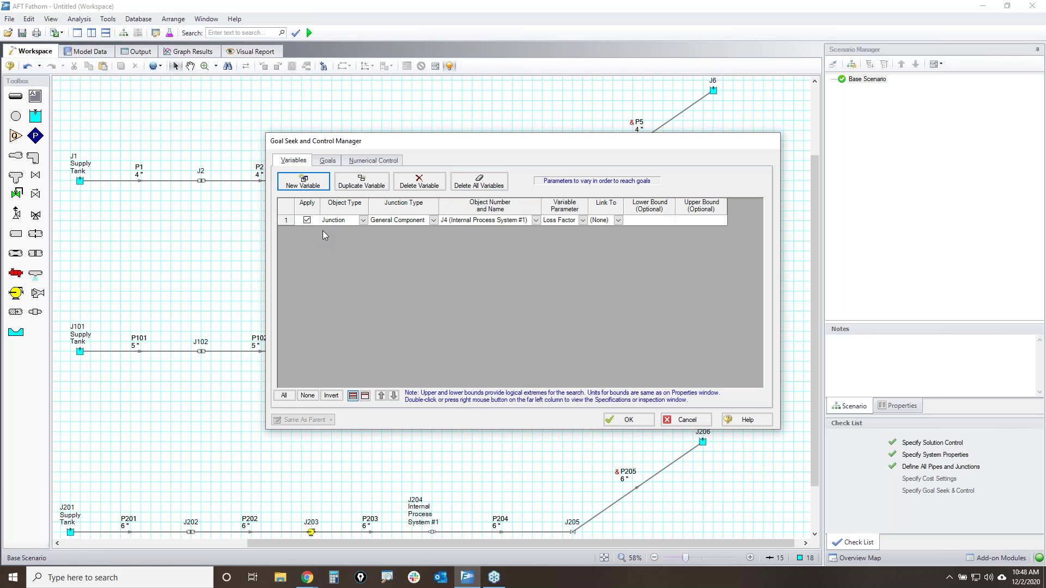
left_click(434, 220)
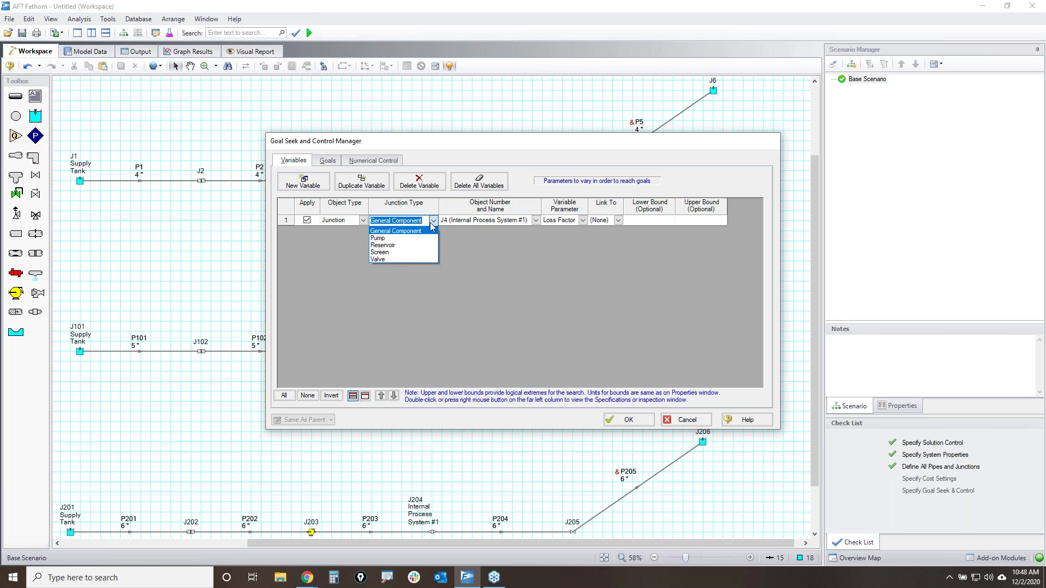
left_click(396, 245)
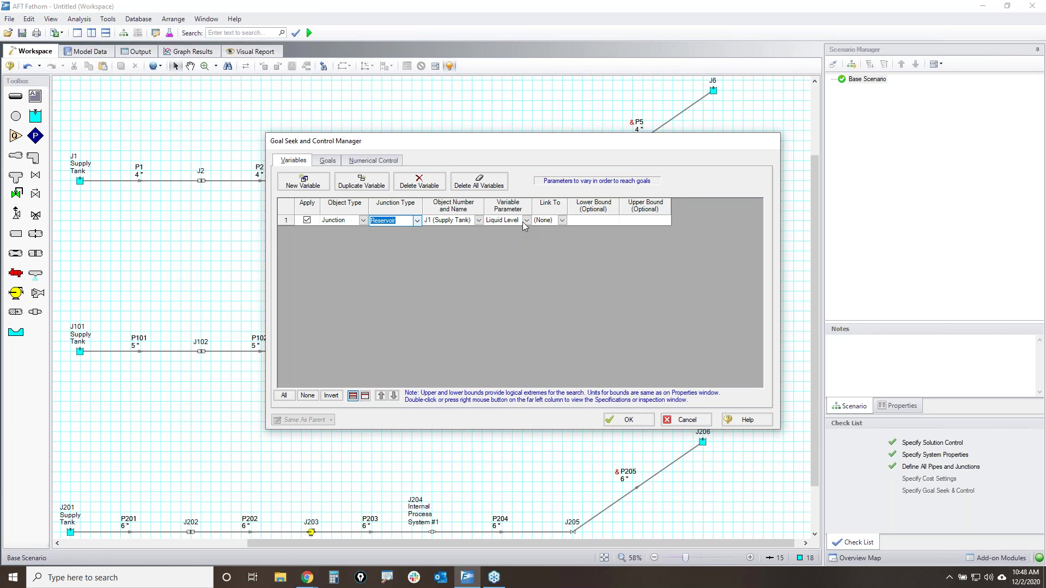
left_click(282, 222)
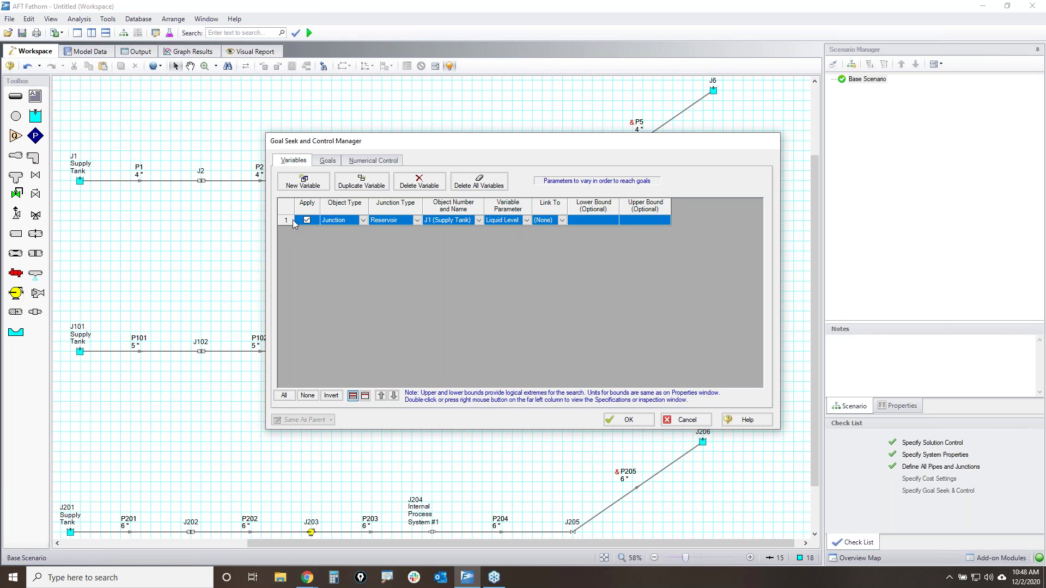
- Duplicate the variable twice, assigning the copies to supply tanks J101 and J201
left_click(361, 182)
left_click(361, 182)
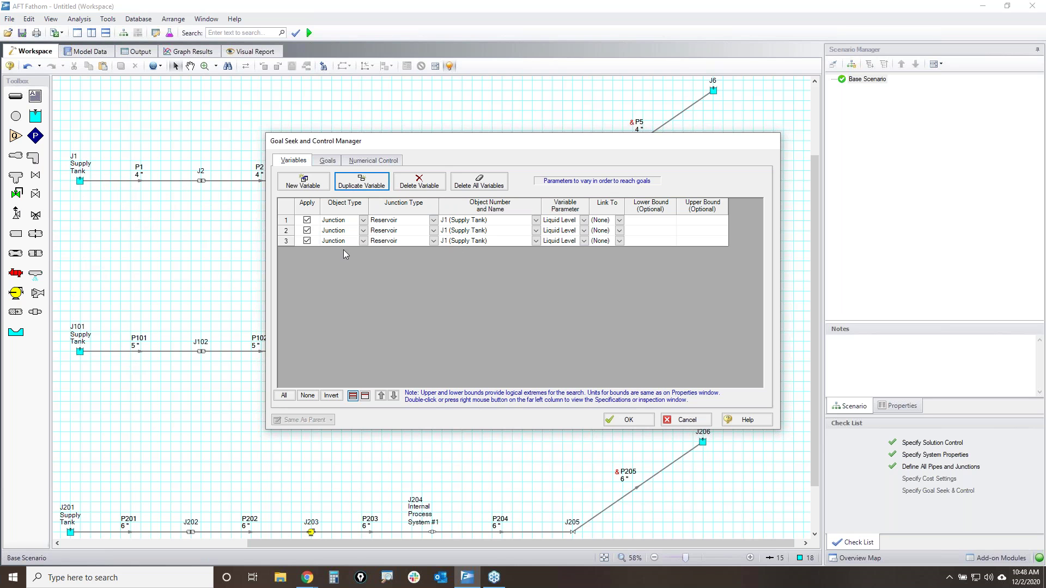
left_click(535, 233)
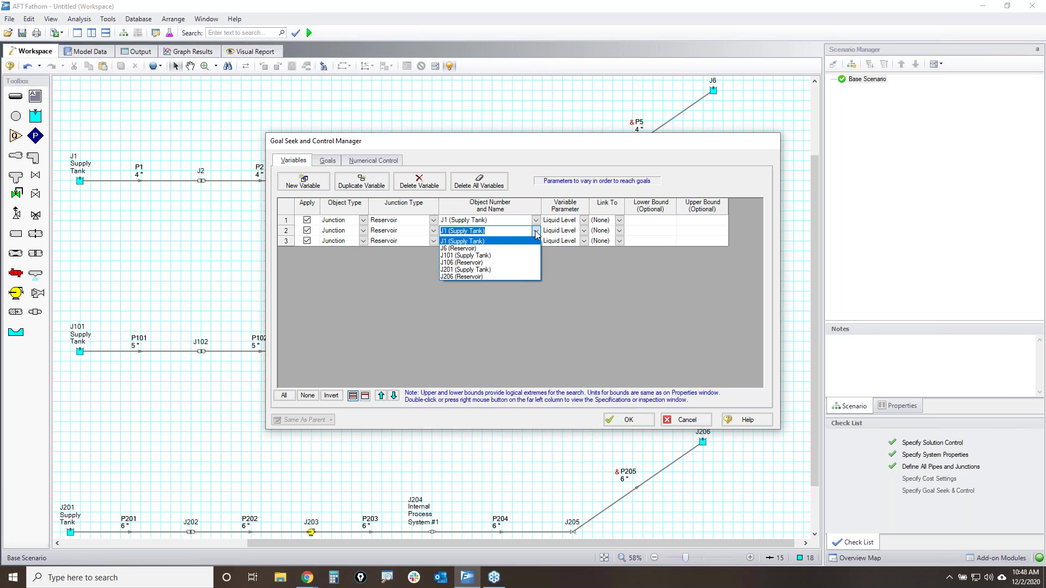
left_click(490, 255)
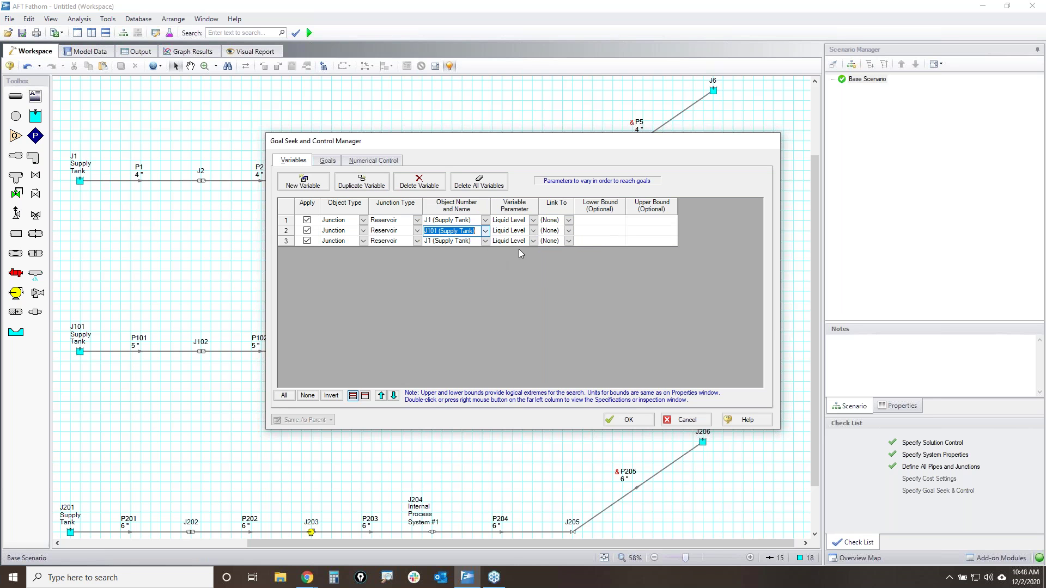
left_click(484, 241)
left_click(449, 278)
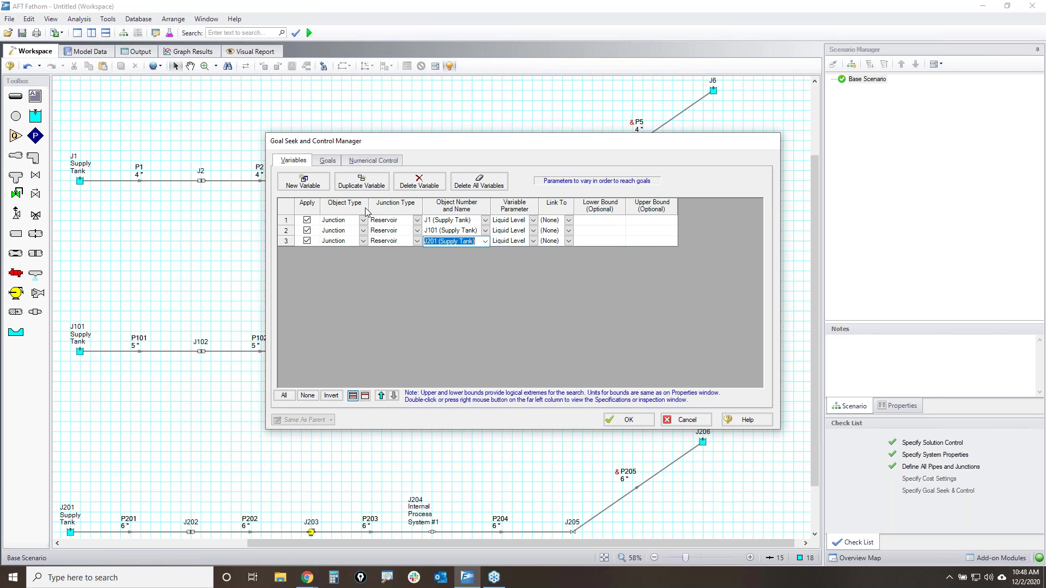
left_click(329, 159)
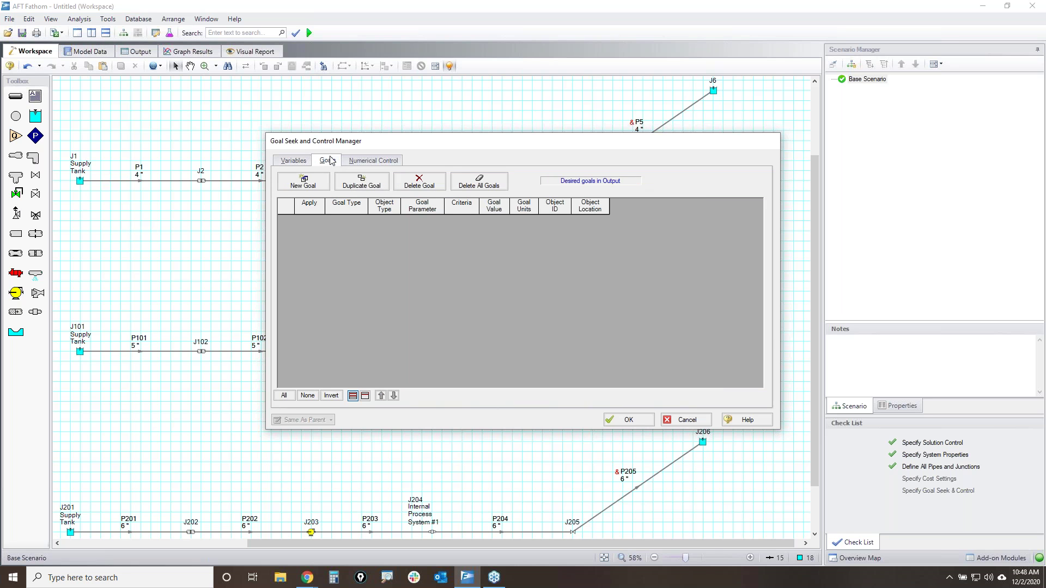
- Add a goal of 5 psig static pressure at the outlet of pipe P2
left_click(303, 183)
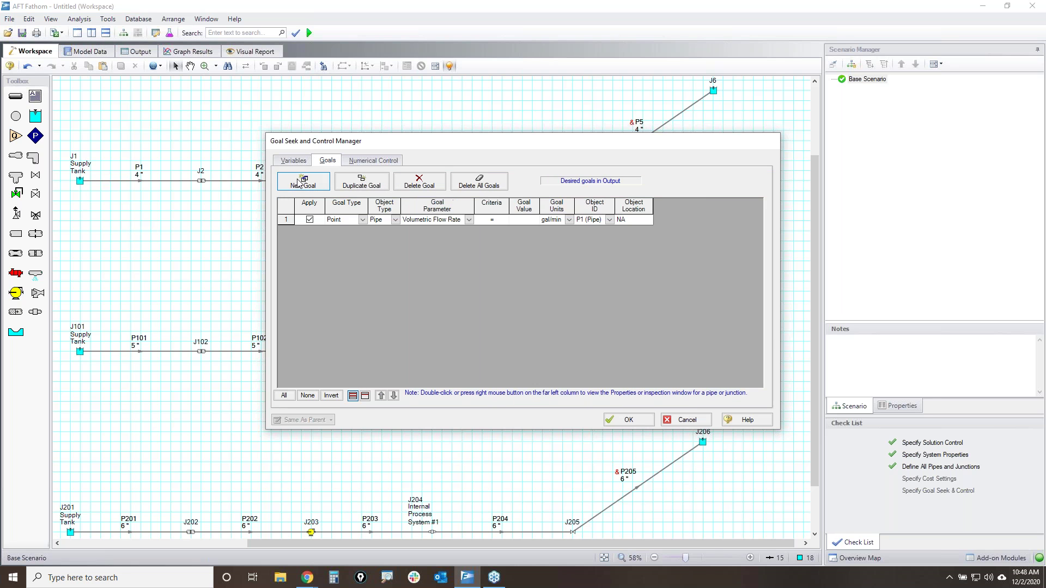
left_click(468, 220)
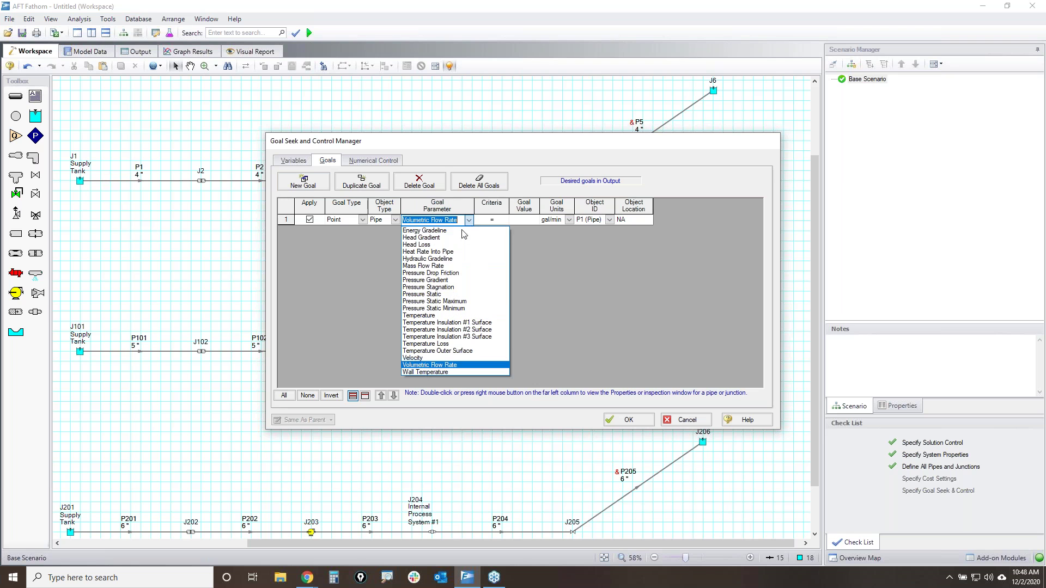
left_click(434, 294)
left_click(505, 220)
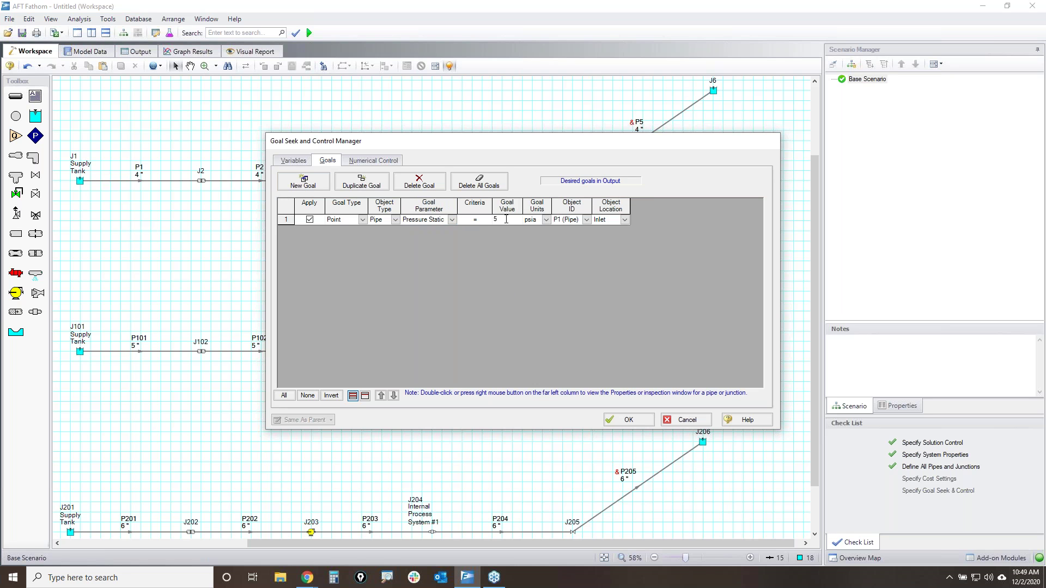
left_click(545, 219)
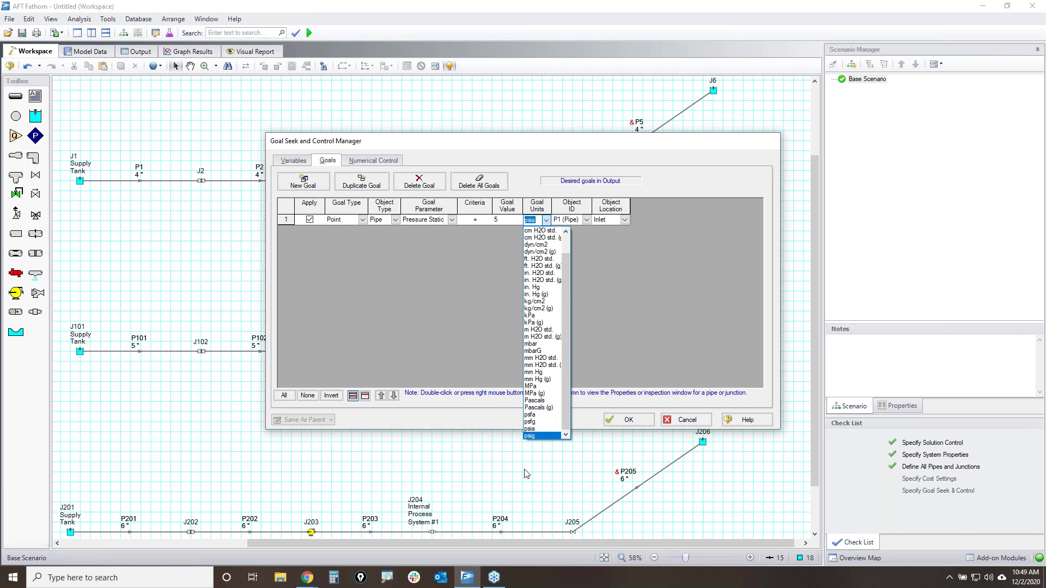
left_click(543, 437)
left_click(618, 220)
left_click(603, 234)
left_click(586, 220)
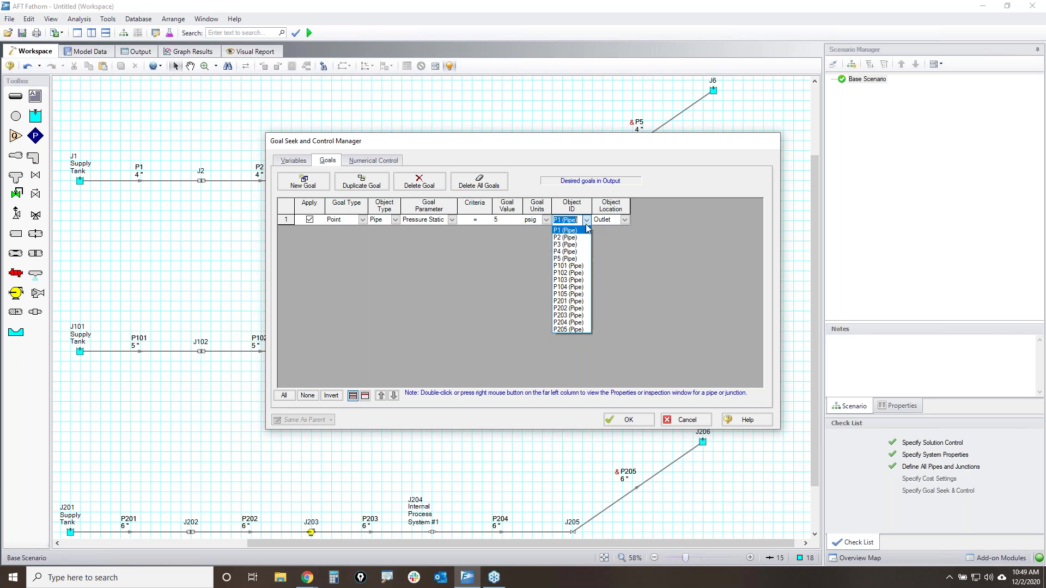
left_click(573, 232)
left_click_drag(436, 144, 539, 145)
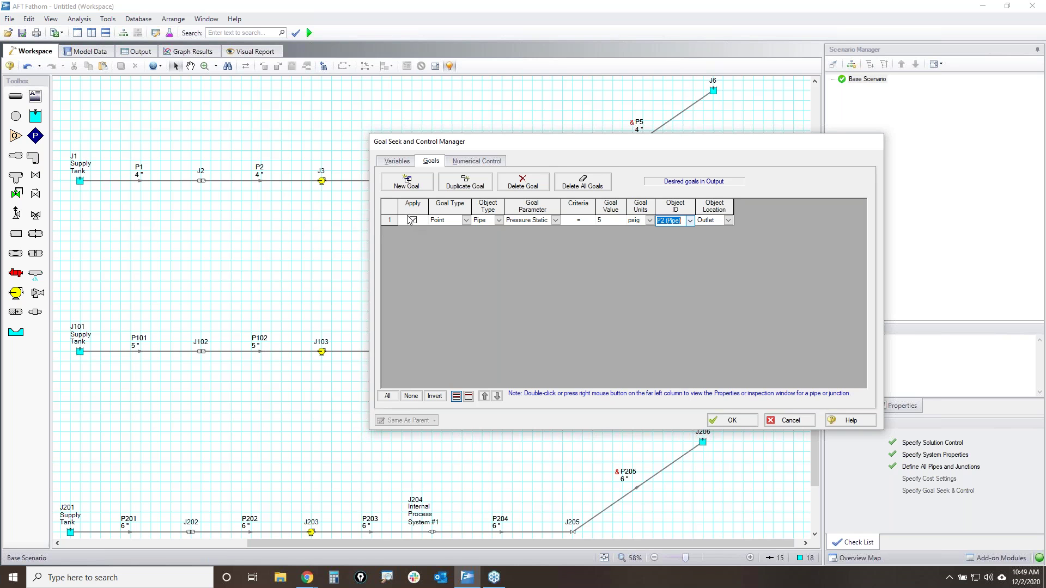
- Duplicate the goal twice for pipes P102 and P202, accept, and turn on goal seeking
left_click(393, 220)
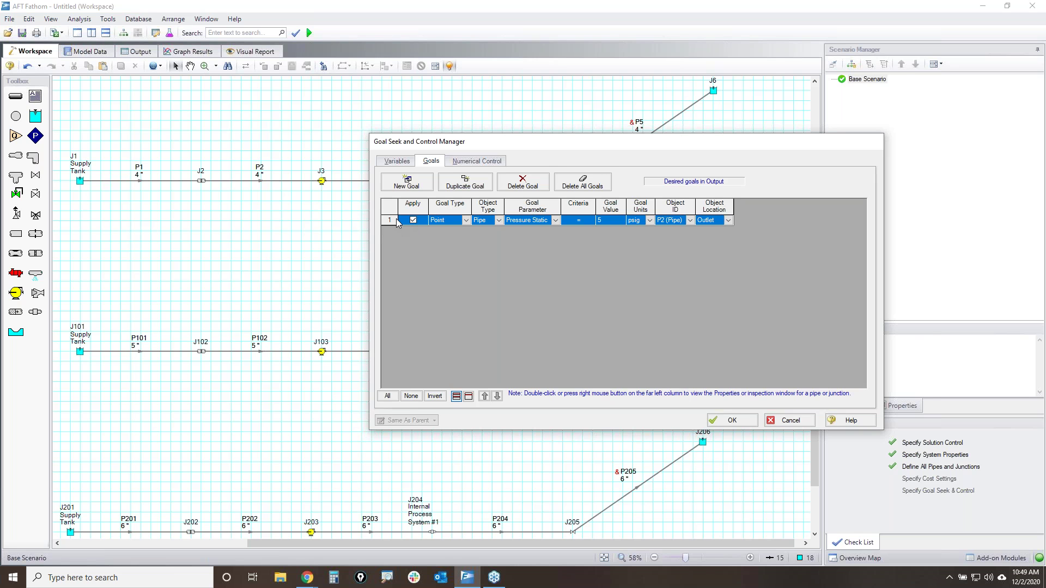
left_click(465, 182)
left_click(465, 182)
left_click(711, 232)
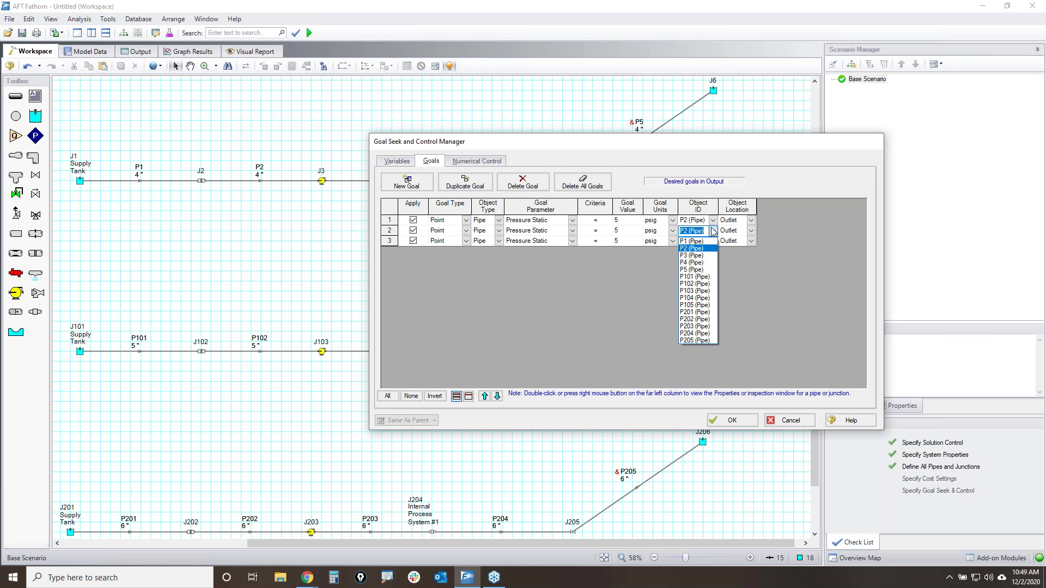
left_click(699, 279)
left_click(698, 241)
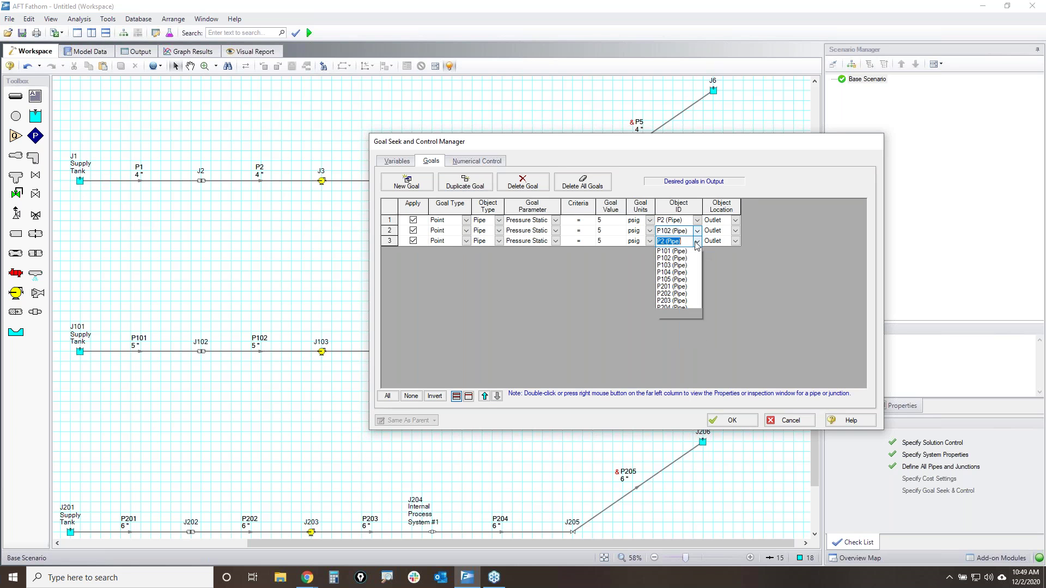
left_click(675, 330)
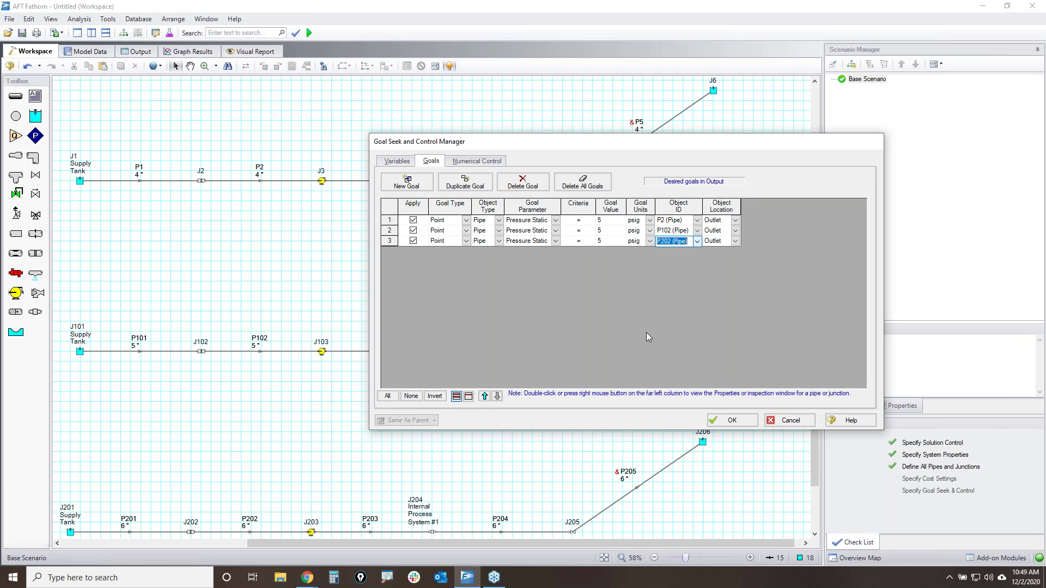
left_click(731, 420)
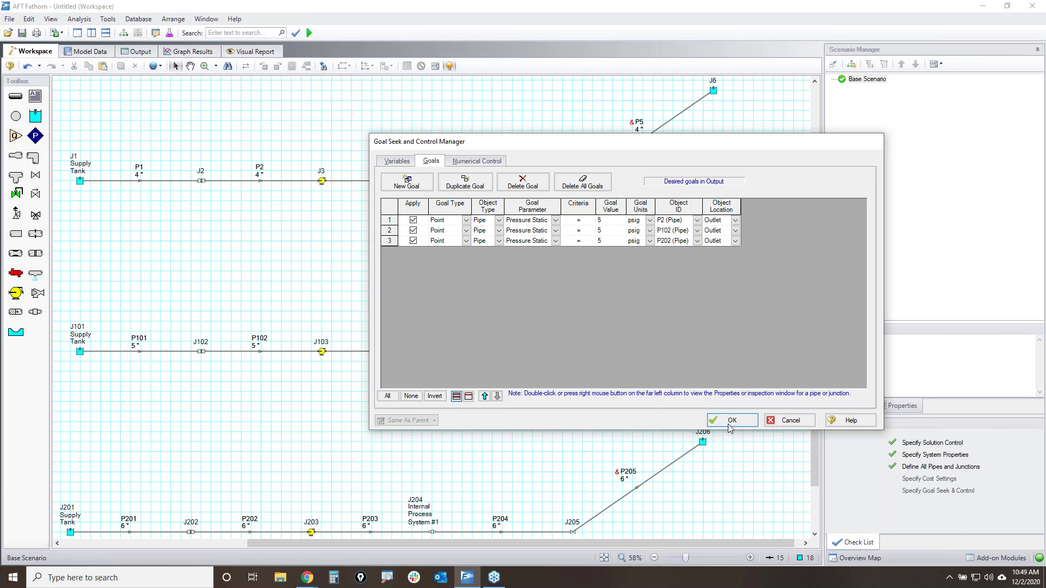
left_click(558, 333)
- Confirm goal seeking and bring the 5-inch and 6-inch pipe rows into view
left_click(559, 332)
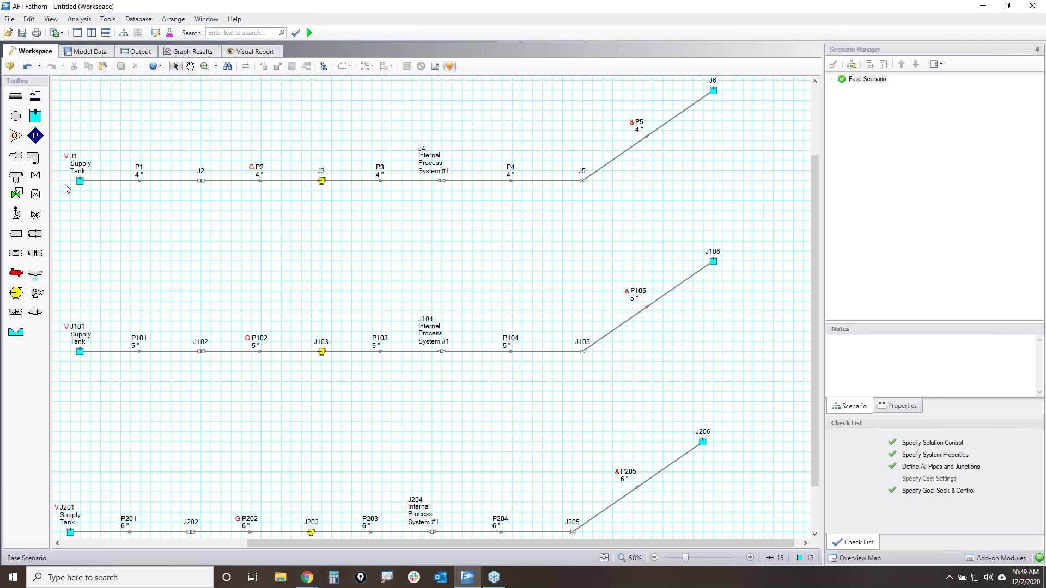
scroll(68, 170, "up", 5)
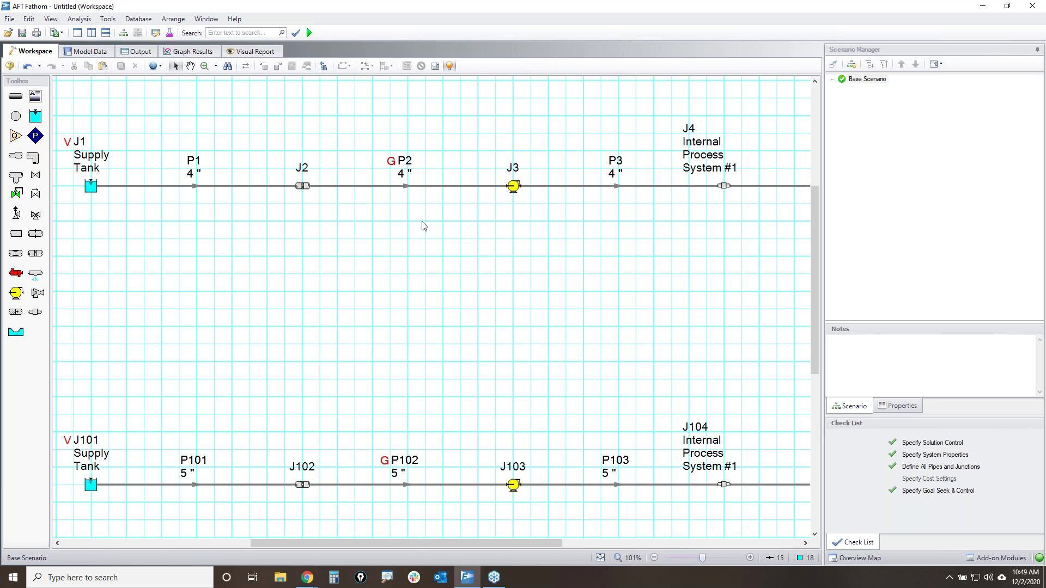
scroll(430, 238, "down", 3)
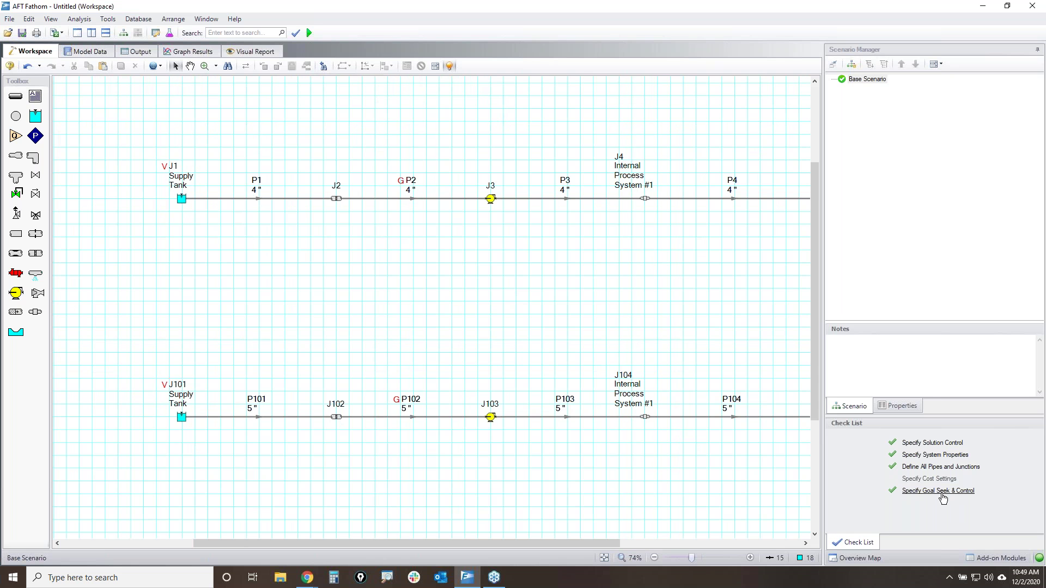
left_click_drag(691, 477, 607, 253)
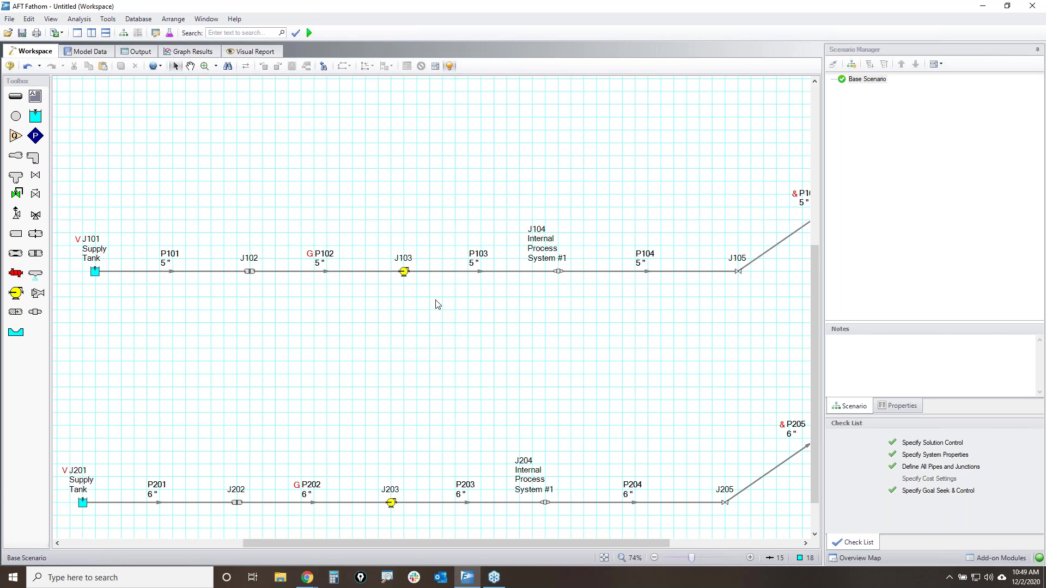
- Inspect pipe P103, then switch to the Model Data tabular view
right_click(482, 276)
key("Escape")
scroll(480, 283, "up", 3)
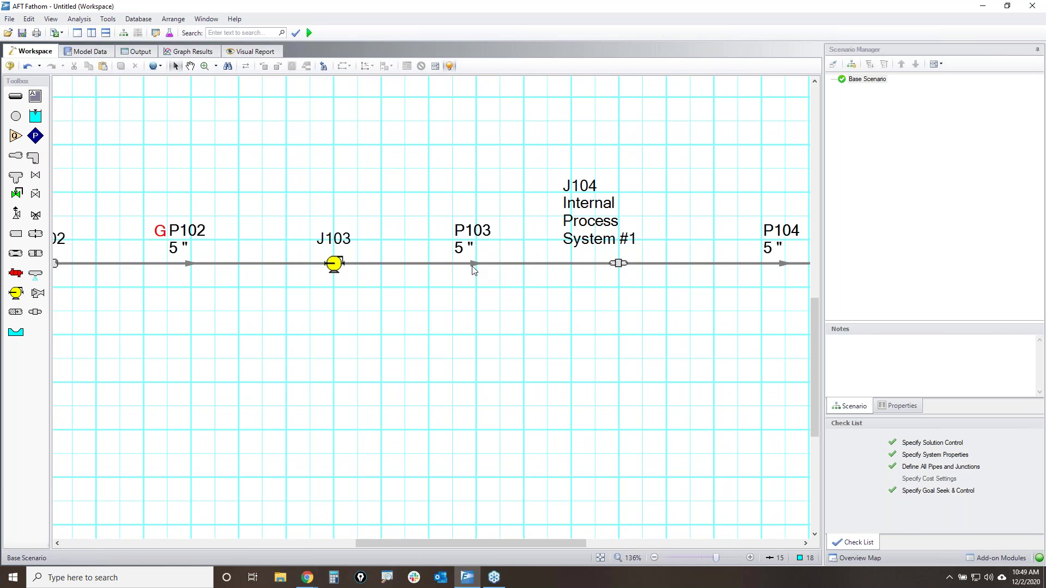
left_click(473, 266)
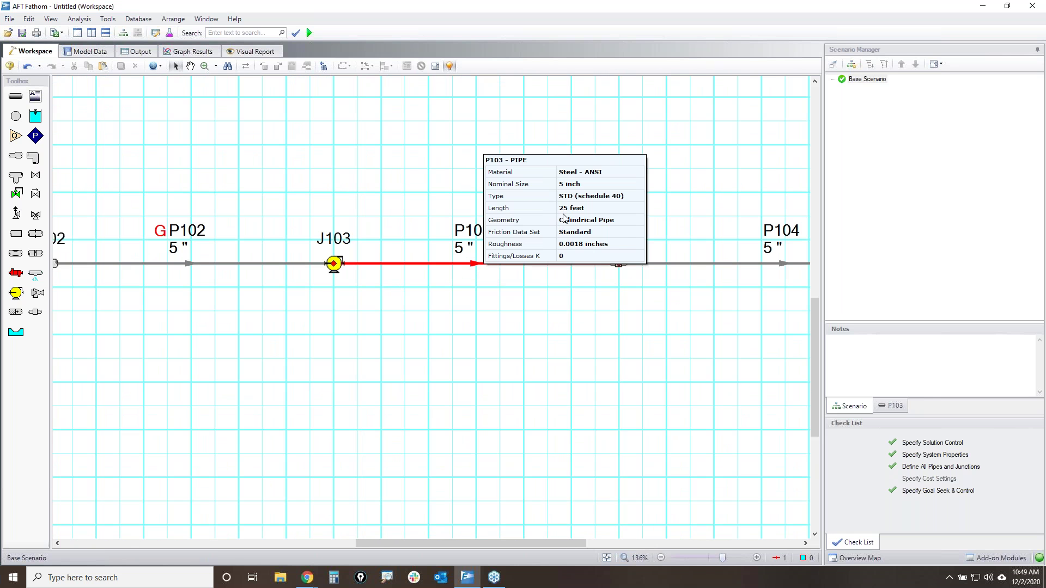
left_click(508, 353)
scroll(482, 349, "down", 2)
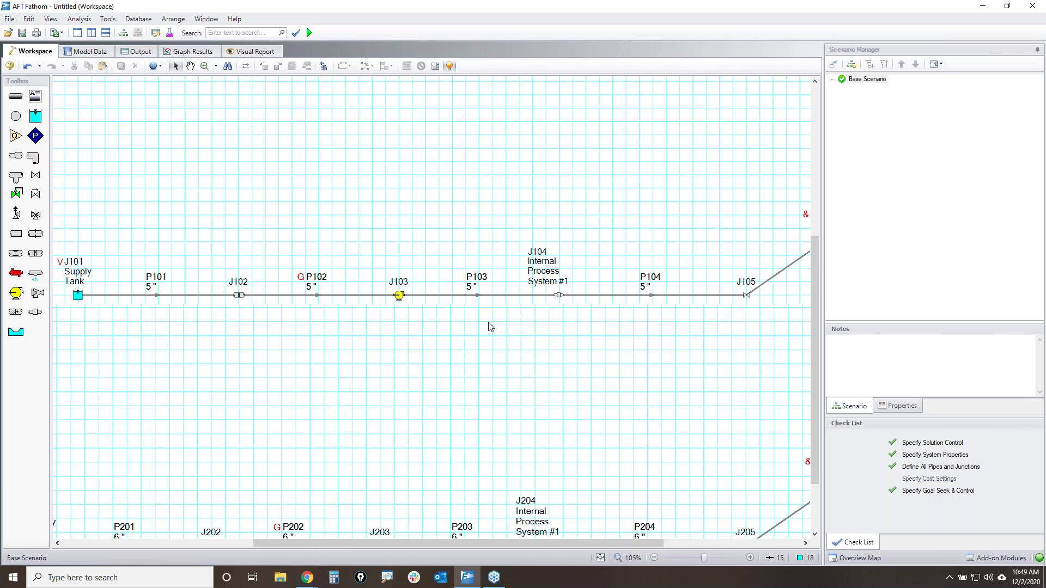
scroll(489, 326, "down", 1)
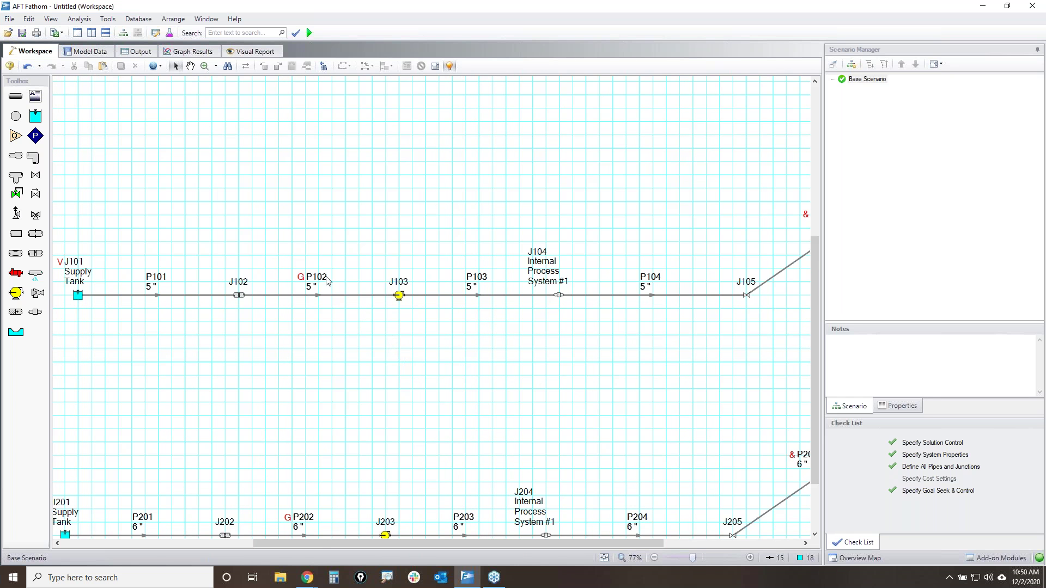
left_click(89, 51)
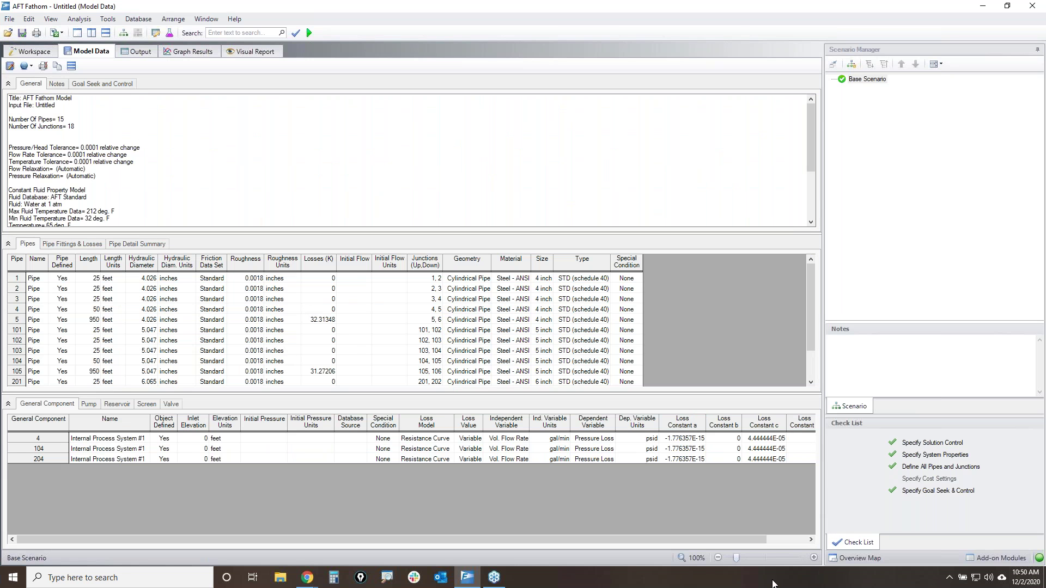
- Zoom Model Data to 132% and mark the summary header, Pipe Defined column and pipes 1–5
left_click(747, 557)
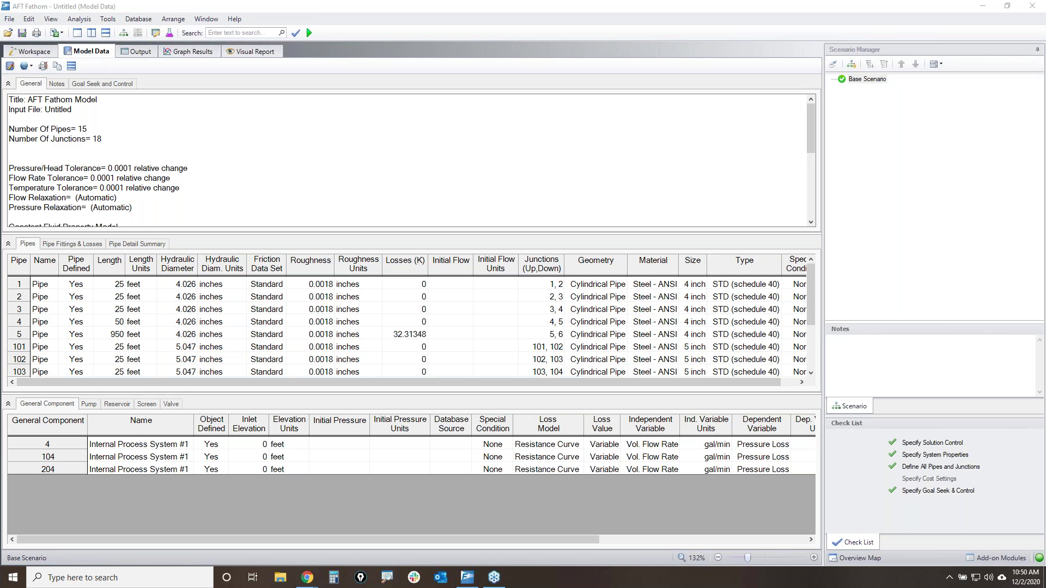
mouse_move(24, 116)
left_mouse_down()
mouse_move(41, 106)
mouse_move(2, 184)
mouse_move(85, 118)
left_mouse_up()
mouse_move(55, 272)
left_mouse_down()
mouse_move(96, 259)
mouse_move(103, 269)
left_mouse_up()
left_click_drag(84, 426, 117, 423)
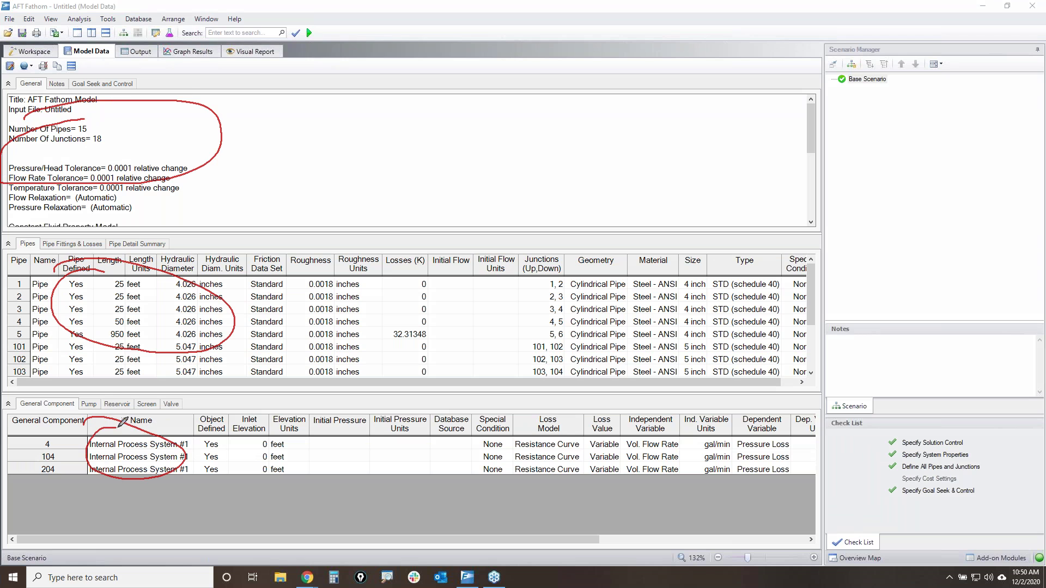
- Point out the collapse arrows of the summary, pipes and component panels
mouse_move(12, 77)
left_mouse_down()
mouse_move(2, 86)
mouse_move(15, 77)
left_mouse_up()
mouse_move(15, 234)
left_mouse_down()
mouse_move(2, 246)
mouse_move(14, 239)
left_mouse_up()
mouse_move(13, 399)
left_mouse_down()
mouse_move(19, 409)
mouse_move(12, 399)
left_mouse_up()
- Clear the annotations, enlarge the General summary text area, then collapse the General panel
key("Escape")
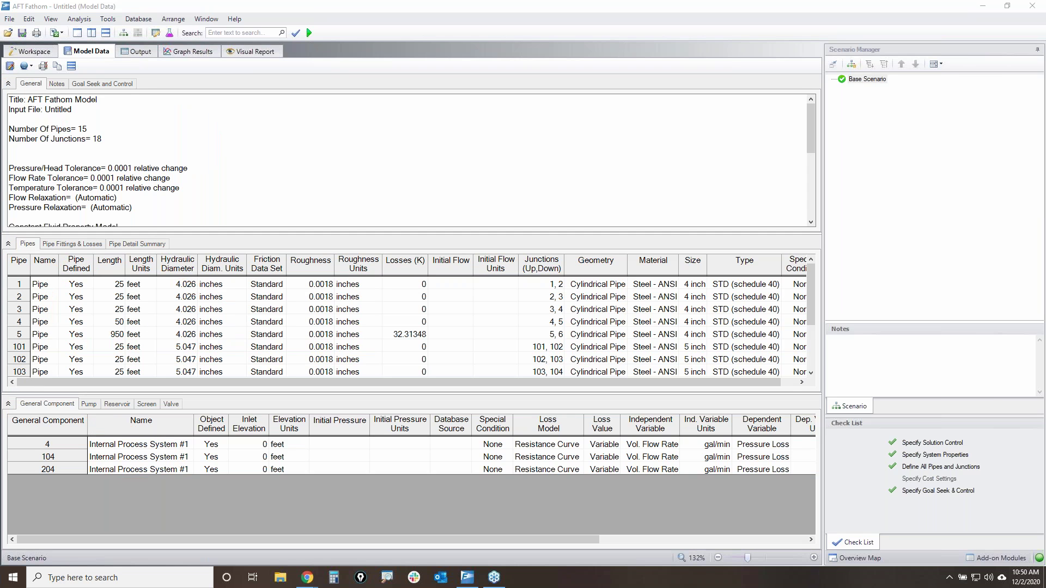
mouse_move(531, 240)
left_mouse_down()
mouse_move(527, 308)
mouse_move(527, 226)
left_mouse_up()
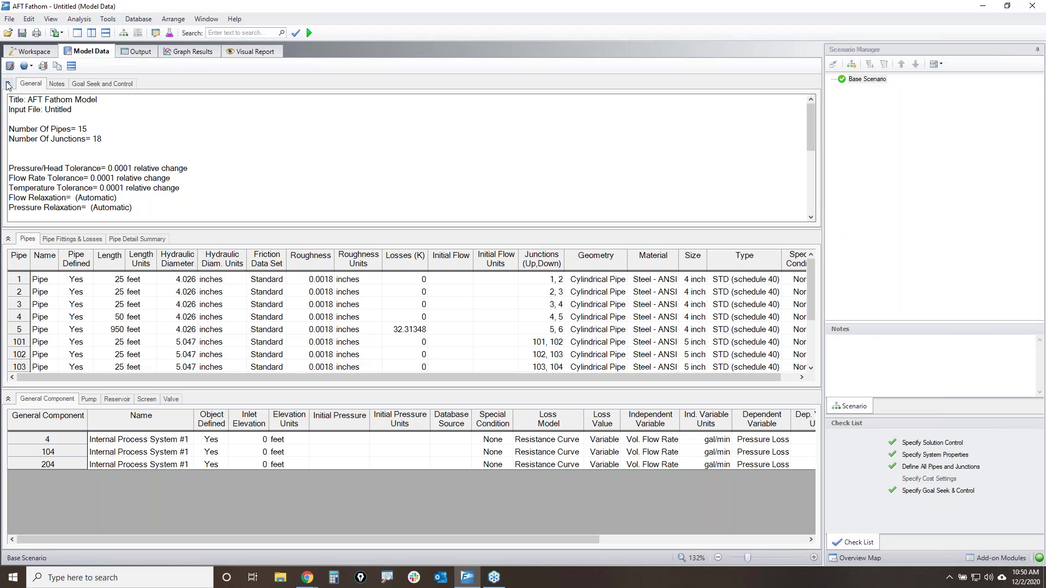
left_click(8, 84)
- Collapse the Junctions panel and select the Length and Length Units columns of the 15-pipe table
left_click(8, 261)
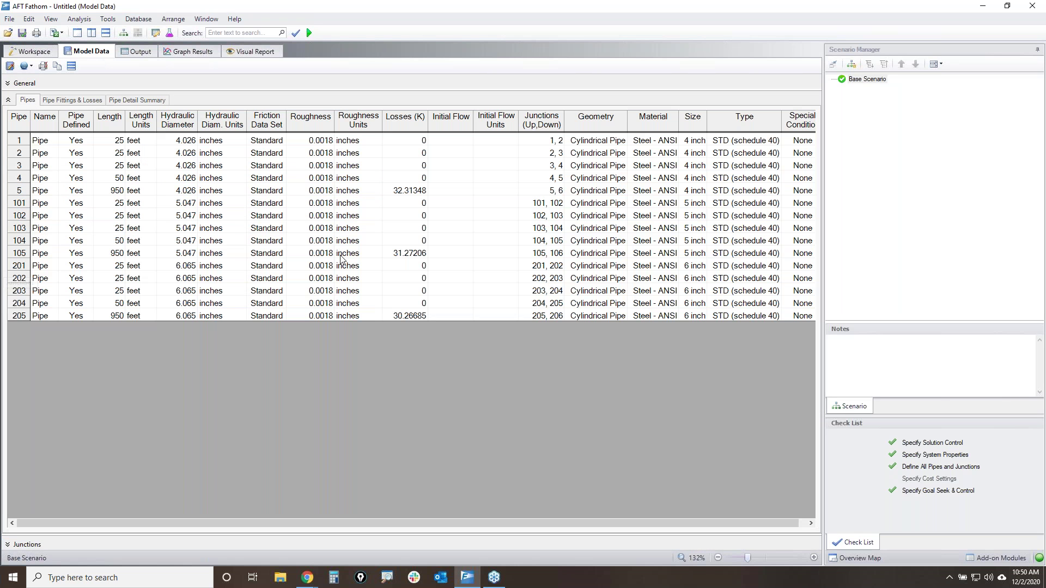
left_click(103, 119)
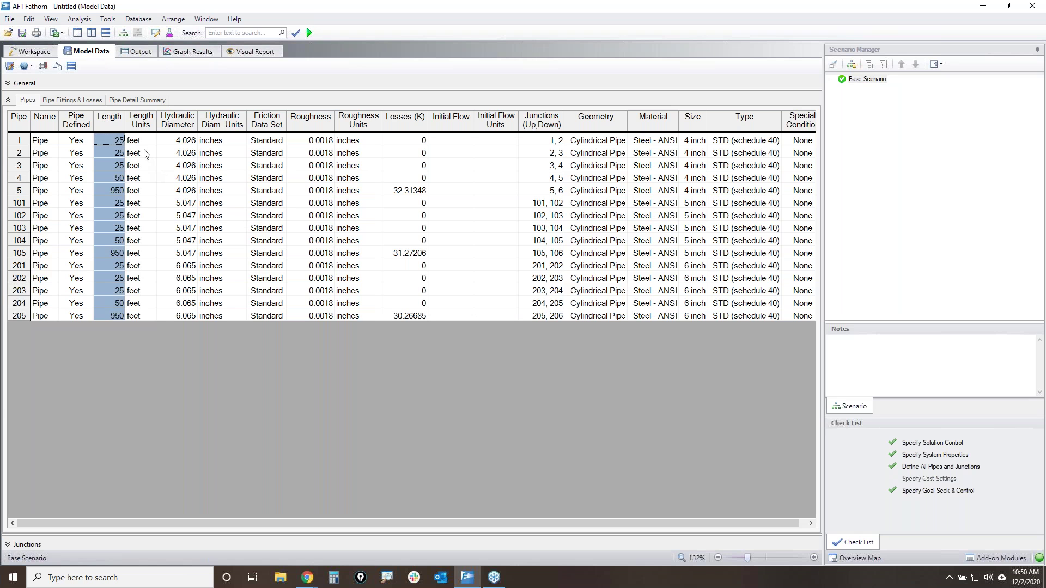
left_click(142, 120)
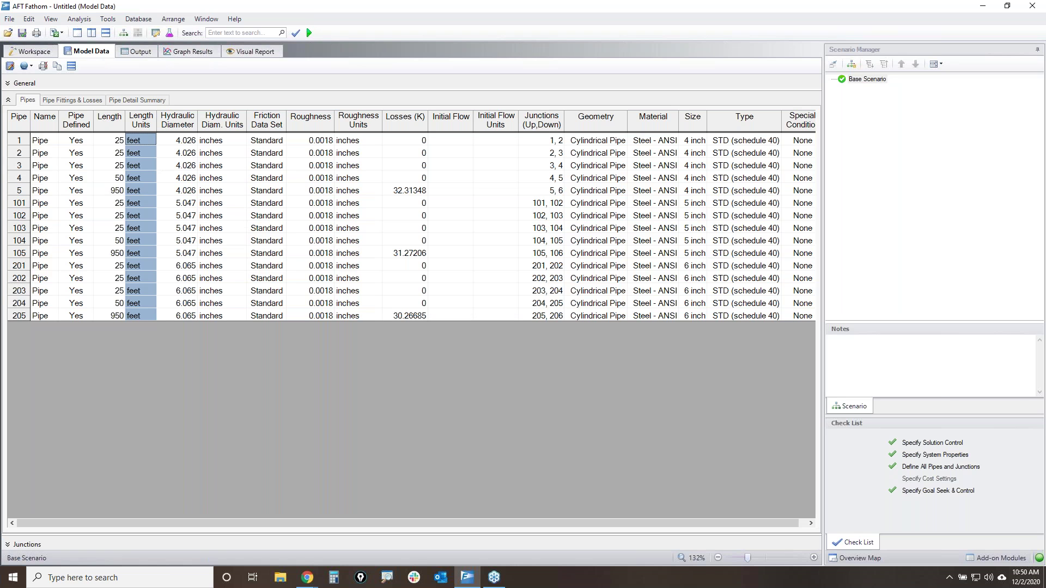
left_click(115, 125)
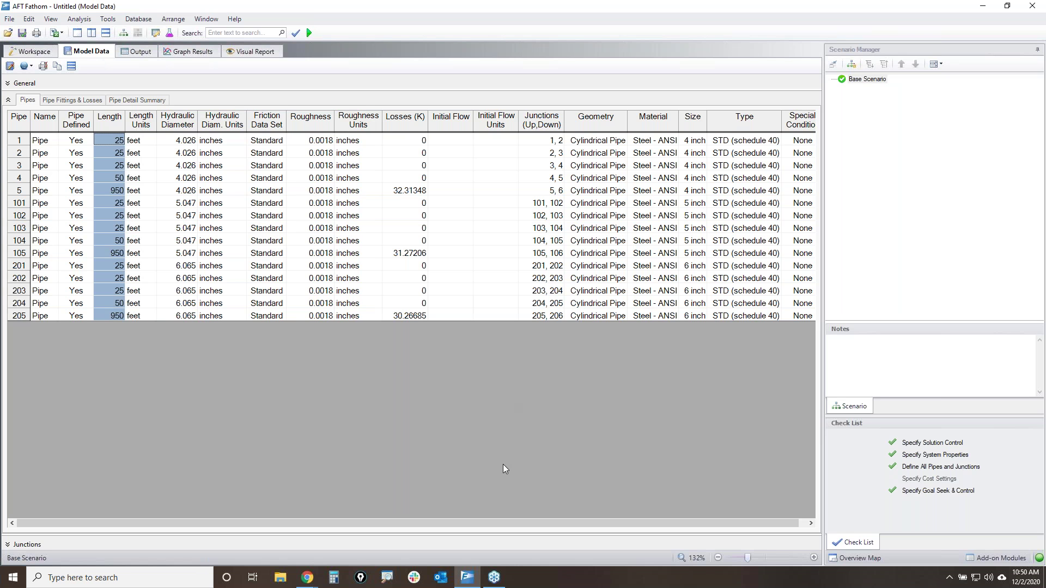
mouse_move(573, 524)
left_mouse_down()
mouse_move(564, 522)
mouse_move(583, 523)
left_mouse_up()
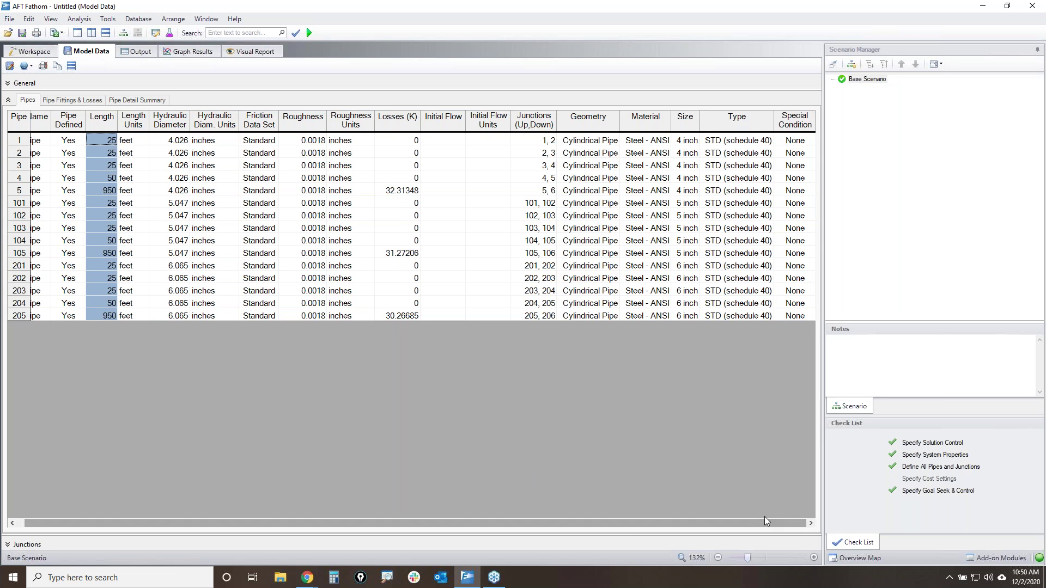
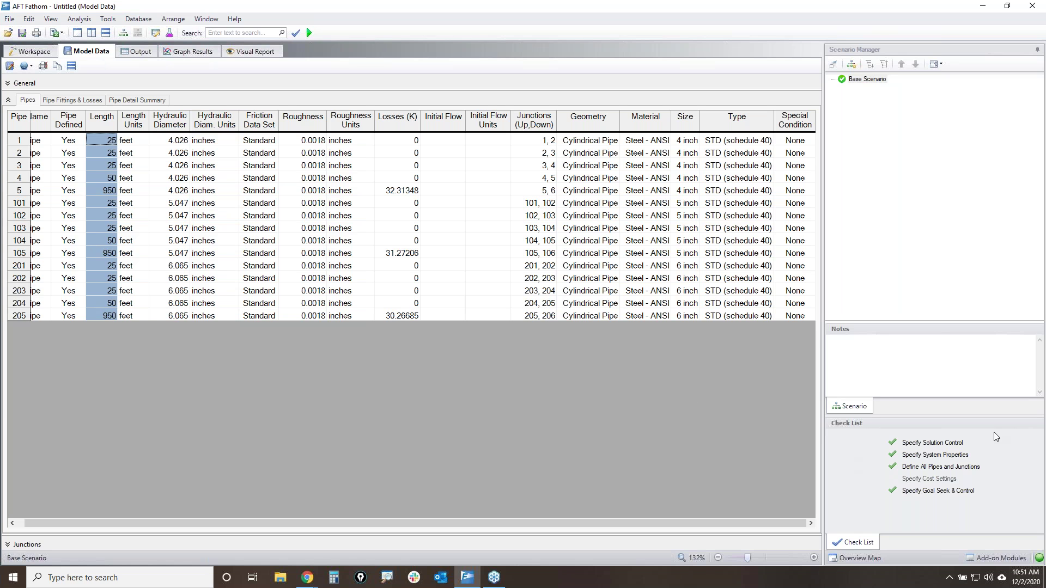
- Review Model Data Control's 13 of 50 pipe and 10 of 21 junction parameters, then close it unchanged
mouse_move(57, 151)
left_mouse_down()
mouse_move(758, 175)
mouse_move(40, 152)
mouse_move(125, 125)
left_mouse_up()
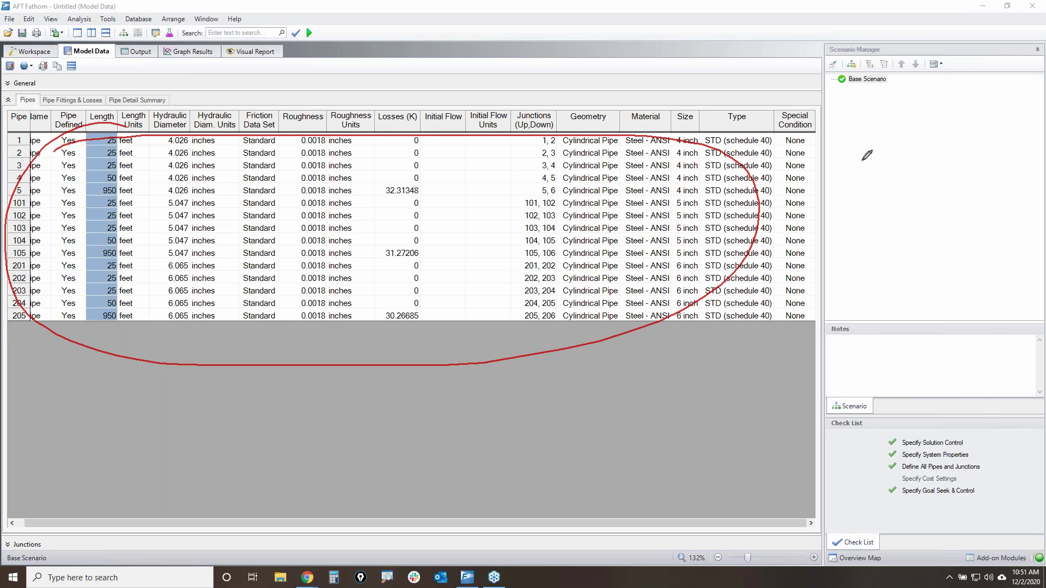
mouse_move(8, 57)
left_mouse_down()
mouse_move(5, 70)
mouse_move(15, 59)
left_mouse_up()
left_click(9, 66)
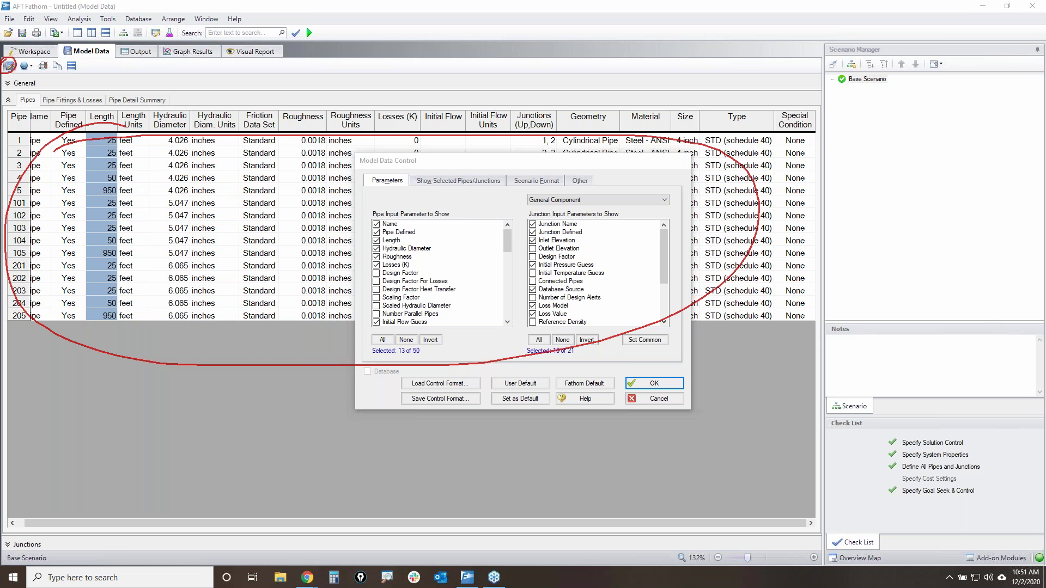
key("Escape")
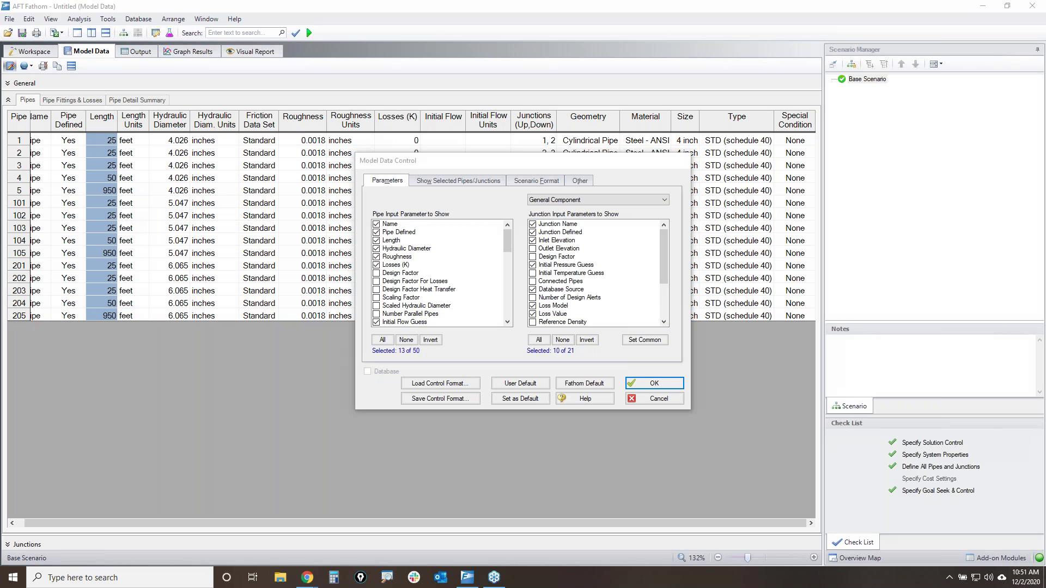
left_click_drag(398, 354, 419, 355)
mouse_move(366, 209)
left_mouse_down()
mouse_move(381, 183)
mouse_move(415, 228)
left_mouse_up()
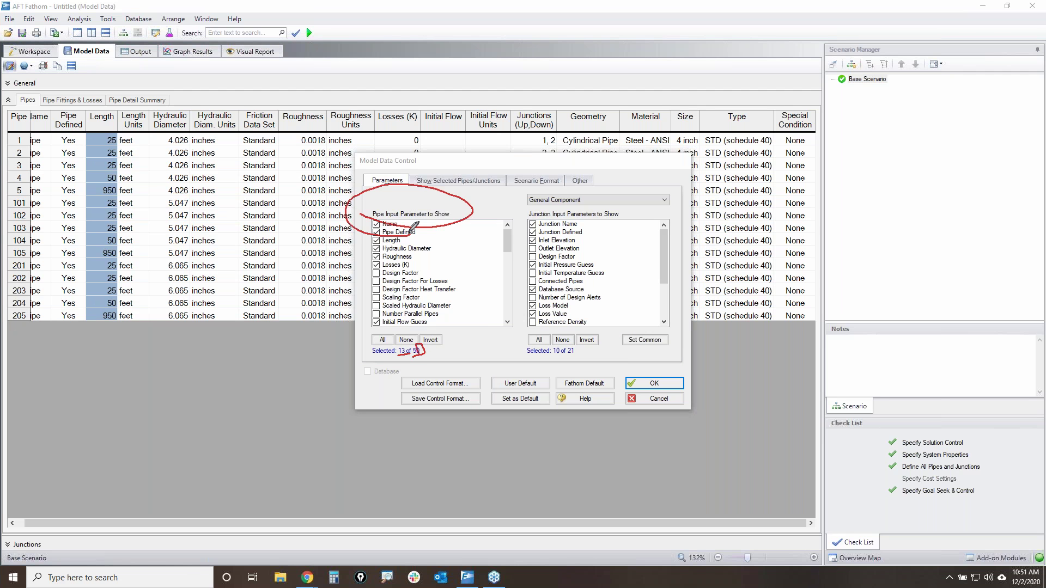
mouse_move(684, 196)
left_mouse_down()
mouse_move(667, 186)
mouse_move(519, 232)
mouse_move(706, 318)
mouse_move(681, 188)
left_mouse_up()
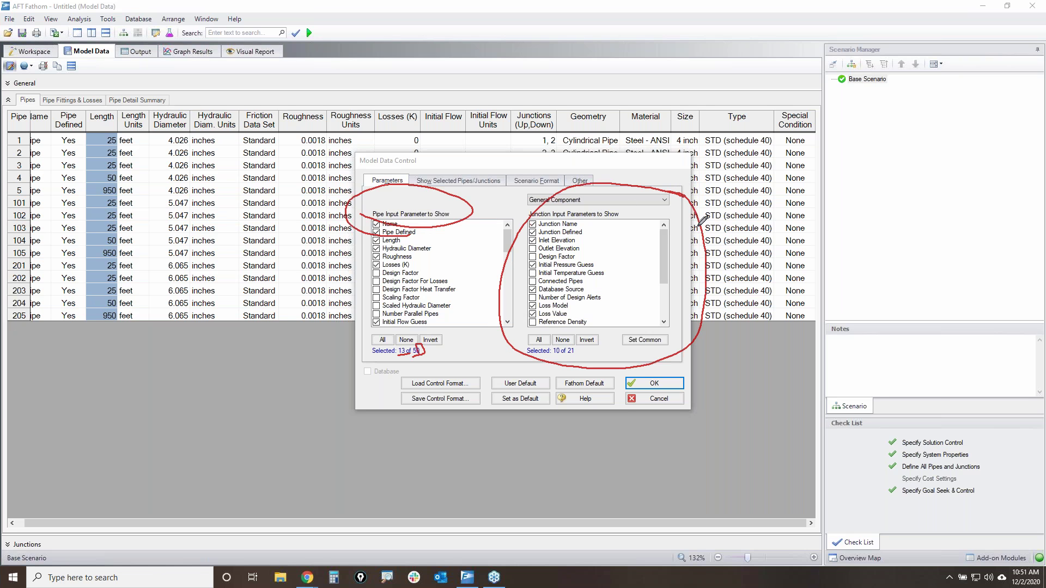
key("e")
mouse_move(423, 171)
left_mouse_down()
mouse_move(582, 193)
mouse_move(579, 162)
mouse_move(420, 170)
left_mouse_up()
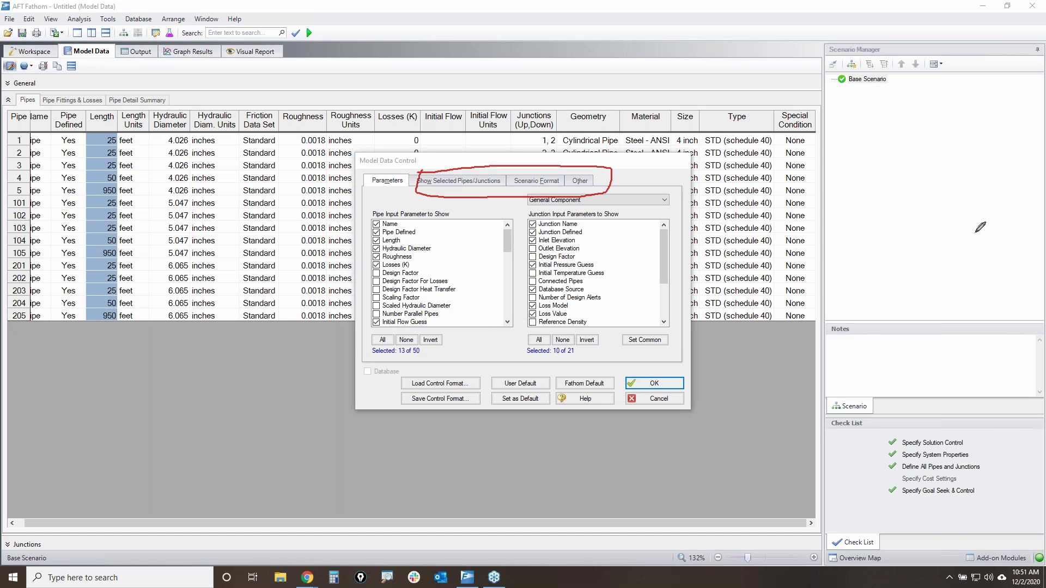
key("Escape")
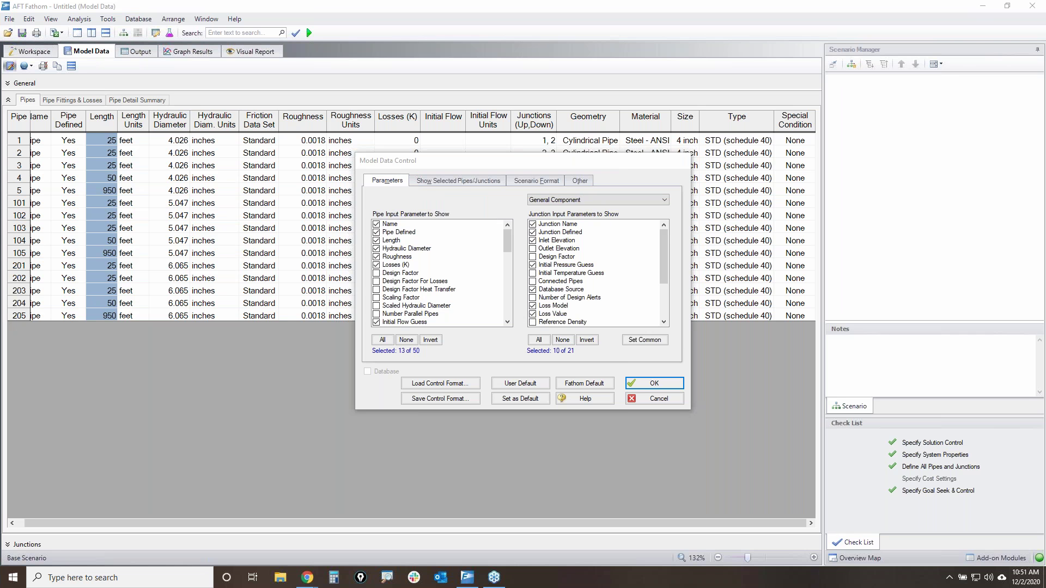
left_click(658, 398)
- Return to the Workspace and zoom to fit the whole pipe network
left_click(14, 55)
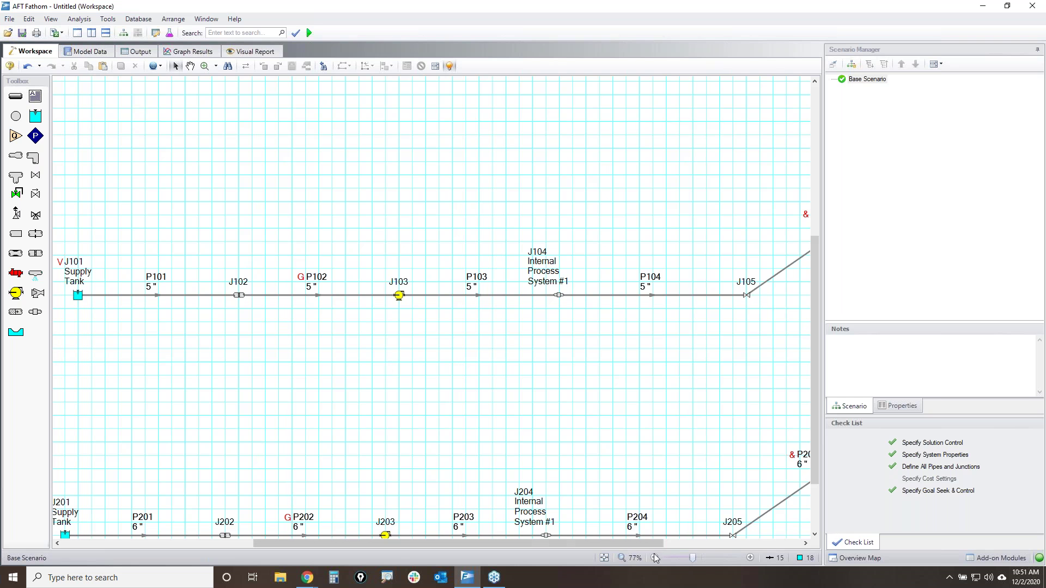
left_click(603, 558)
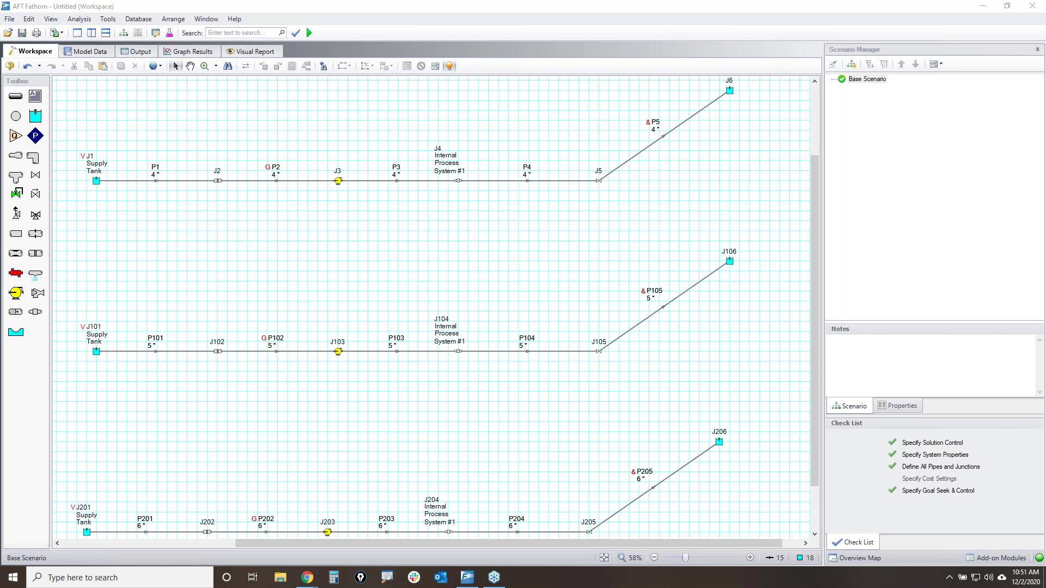
mouse_move(150, 25)
left_mouse_down()
mouse_move(165, 37)
mouse_move(153, 24)
left_mouse_up()
- Bring up Output Control on Pipes and review outputs such as Volumetric Flow Rate and Velocity
left_click(155, 33)
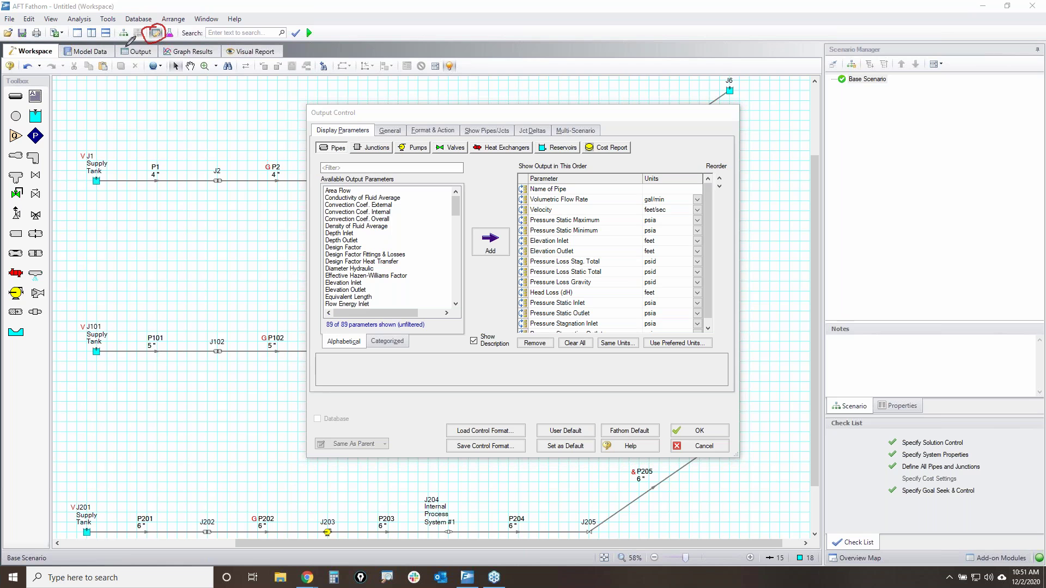
left_click_drag(154, 59, 114, 47)
mouse_move(310, 151)
left_mouse_down()
mouse_move(346, 156)
mouse_move(338, 140)
mouse_move(314, 154)
left_mouse_up()
mouse_move(324, 328)
left_mouse_down()
mouse_move(364, 329)
mouse_move(313, 328)
left_mouse_up()
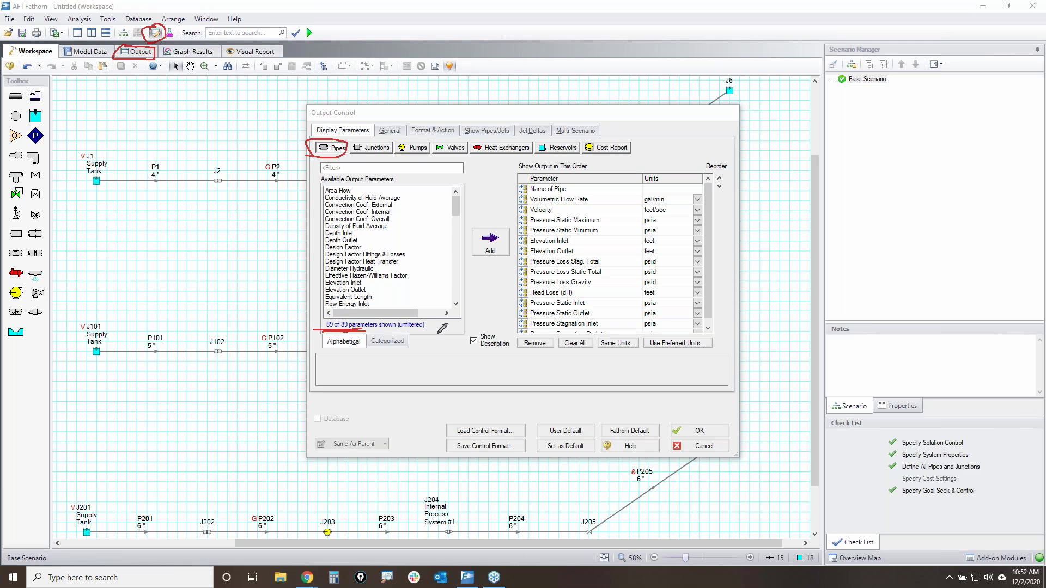
mouse_move(721, 180)
left_mouse_down()
mouse_move(557, 175)
mouse_move(524, 264)
mouse_move(674, 335)
mouse_move(707, 180)
left_mouse_up()
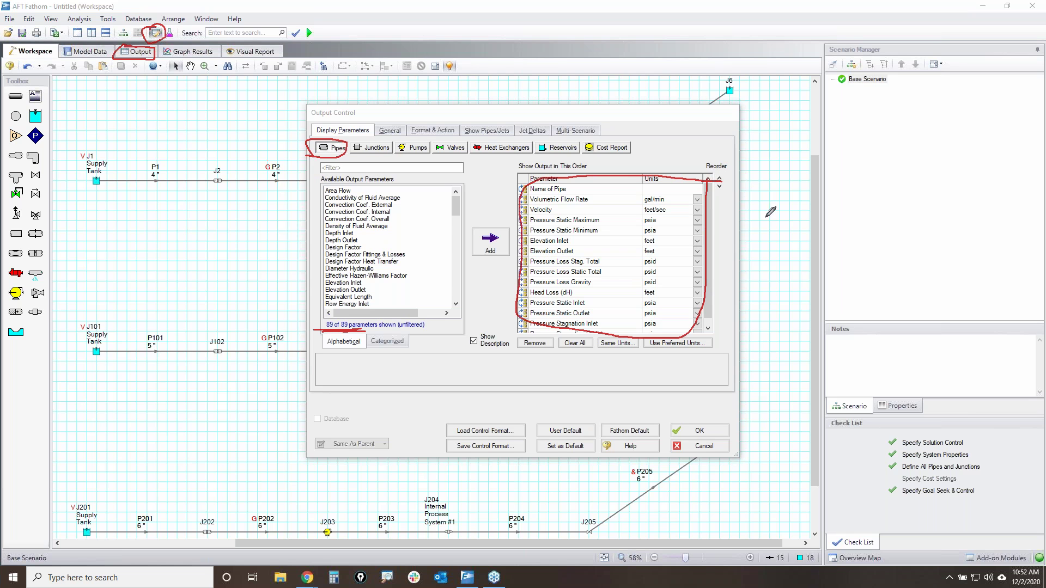
mouse_move(556, 163)
left_mouse_down()
mouse_move(134, 81)
mouse_move(136, 66)
left_mouse_up()
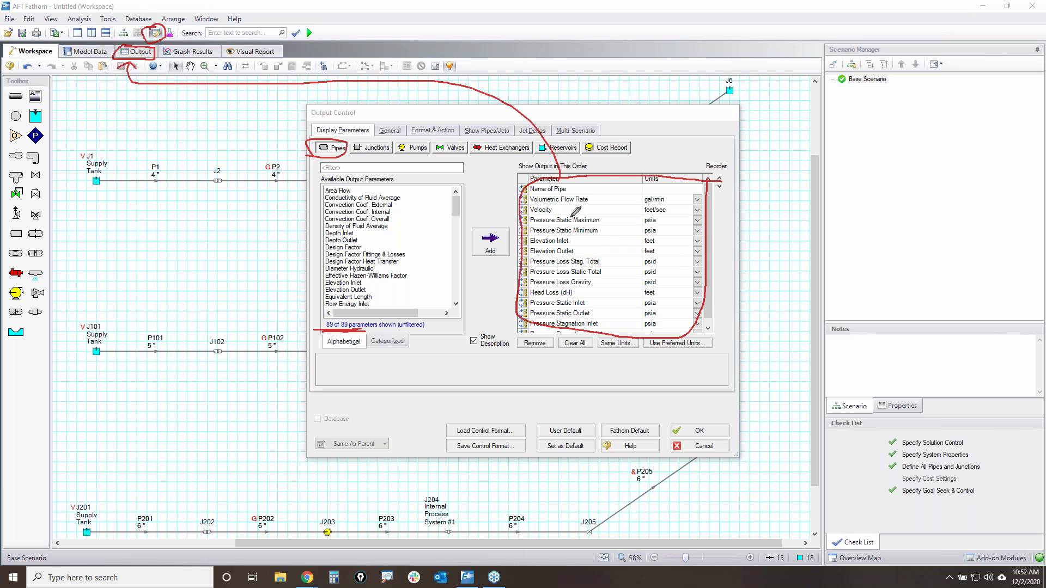
mouse_move(536, 203)
left_mouse_down()
mouse_move(491, 268)
mouse_move(498, 224)
mouse_move(621, 204)
left_mouse_up()
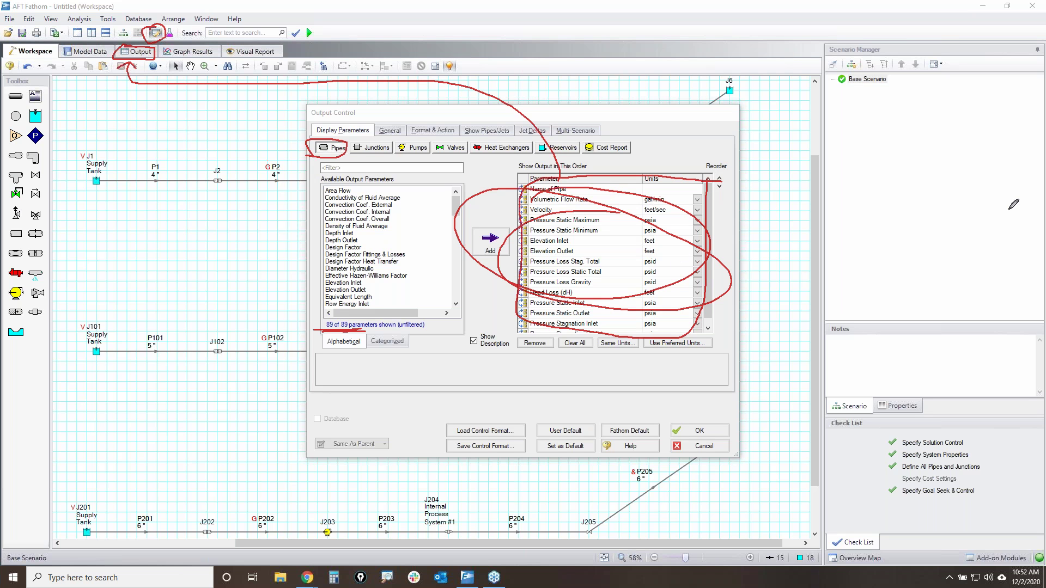
key("Escape")
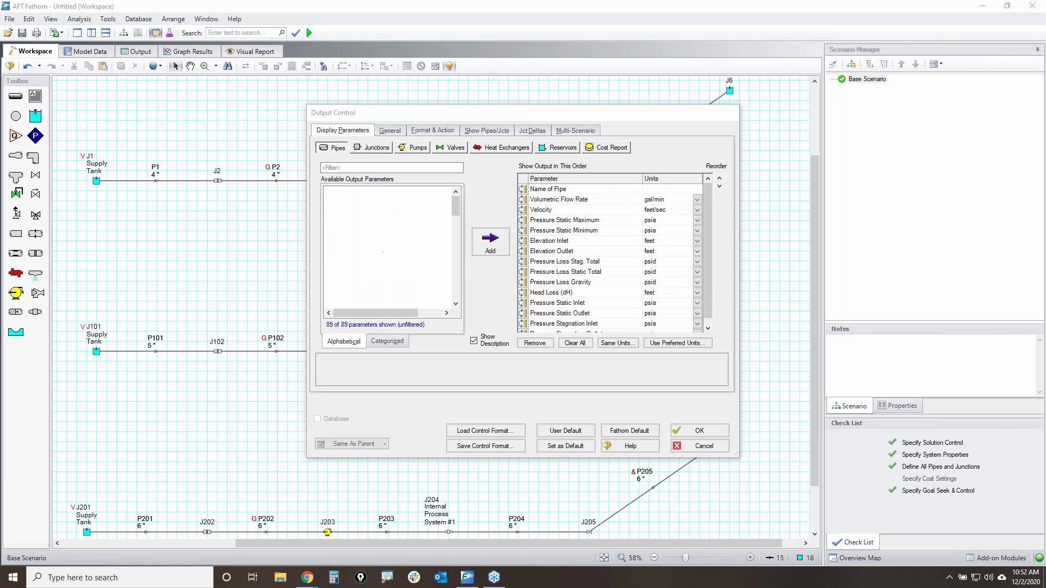
- Remove Name of Pipe, Pressure Static Max/Min, Elevation Inlet/Outlet and Pressure Loss Gravity from pipe output
left_click(555, 191)
left_click(564, 211, "ctrl")
left_click(568, 212)
left_click(568, 190)
left_click(566, 220, "ctrl")
left_click(566, 231, "ctrl")
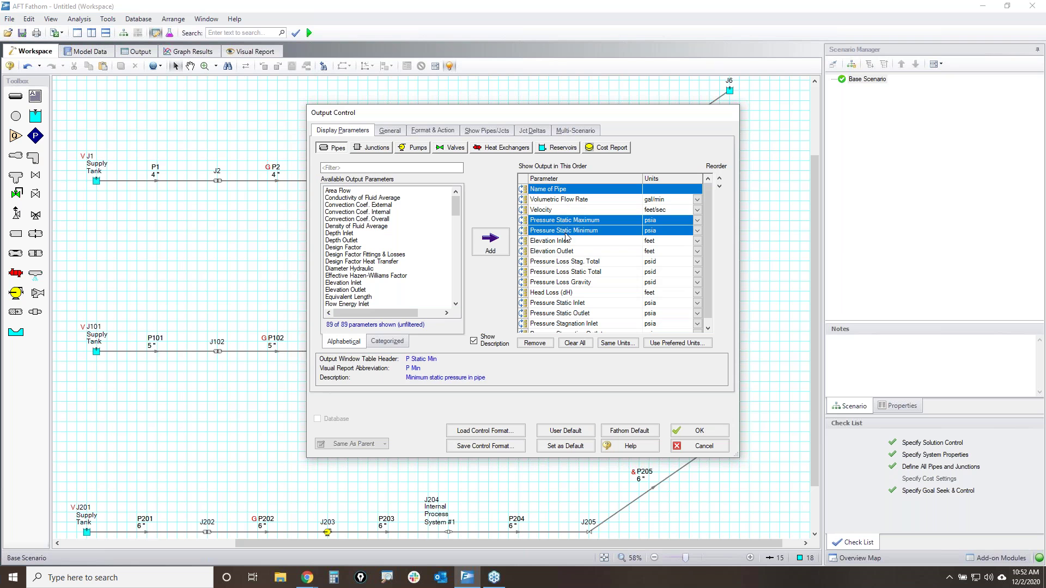
left_click(566, 240, "ctrl")
left_click(565, 251, "ctrl")
left_click(566, 283, "ctrl")
left_click(533, 343)
- Add Nominal Size to the pipe output list and move it to the top
left_click_drag(457, 205, 457, 234)
left_click(347, 283)
left_click_drag(346, 289, 526, 202)
left_click(521, 213)
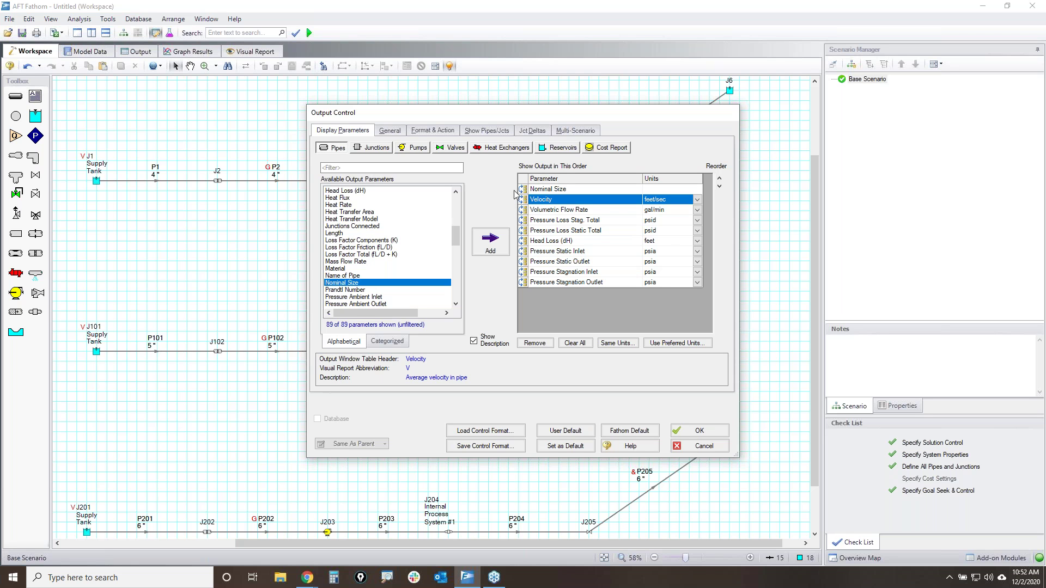
- Report static and stagnation inlet and outlet pressures in psig
left_click(697, 251)
left_click(698, 267)
left_click(697, 262)
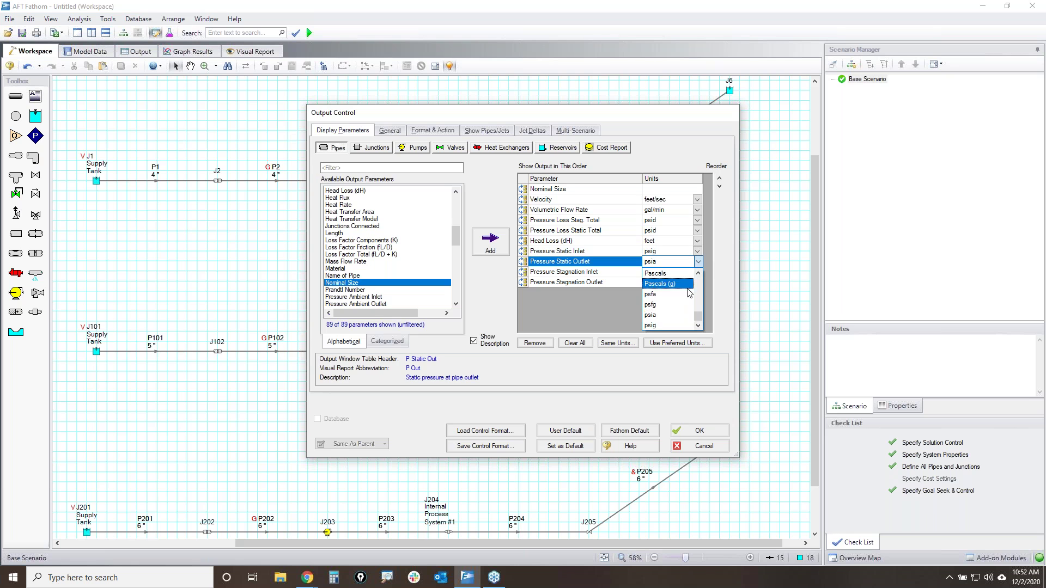
left_click(698, 284)
left_click(697, 272)
left_click(701, 289)
left_click(697, 282)
left_click(664, 345)
- Add Pressure Loss Stagnation Total to junction output and apply the settings
left_click(376, 149)
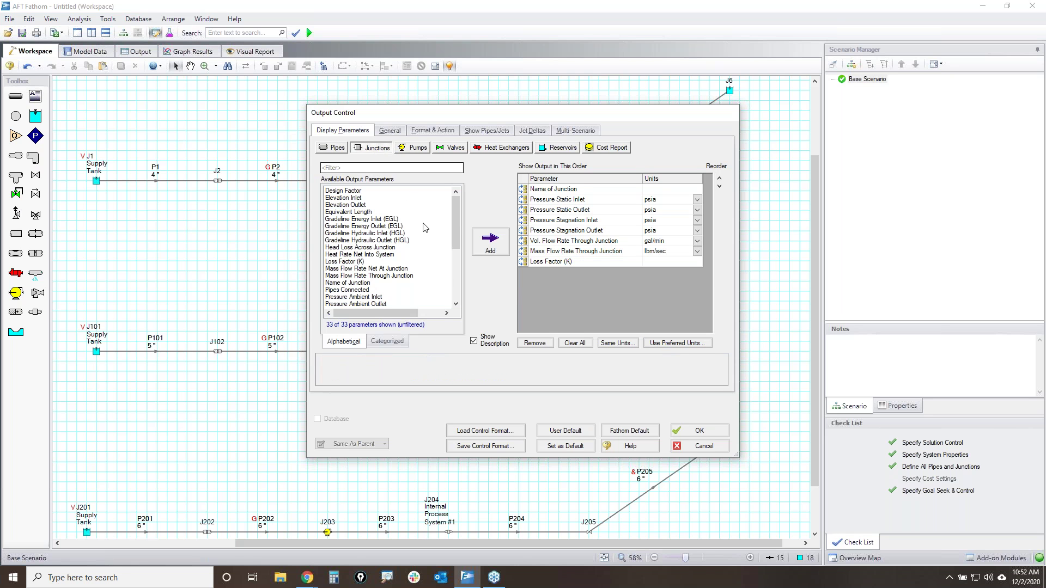
scroll(456, 205, "down", 1)
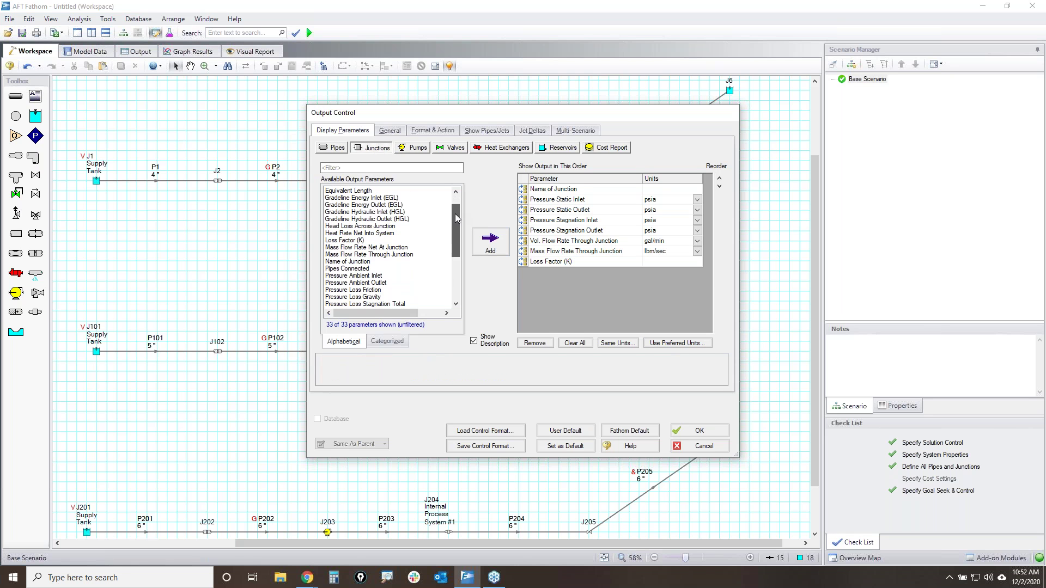
left_click(359, 308)
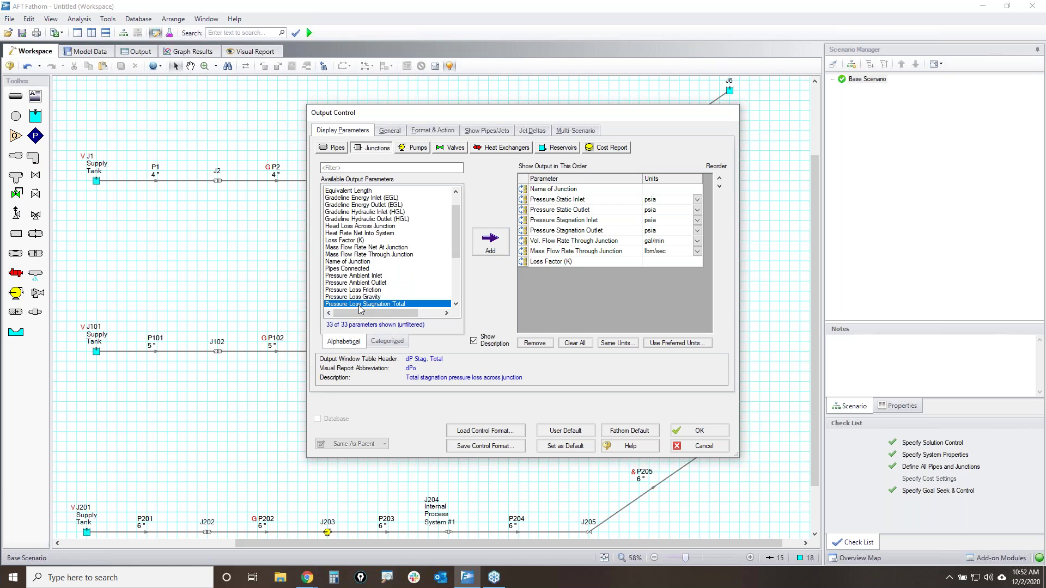
double_click(360, 305)
left_click(698, 431)
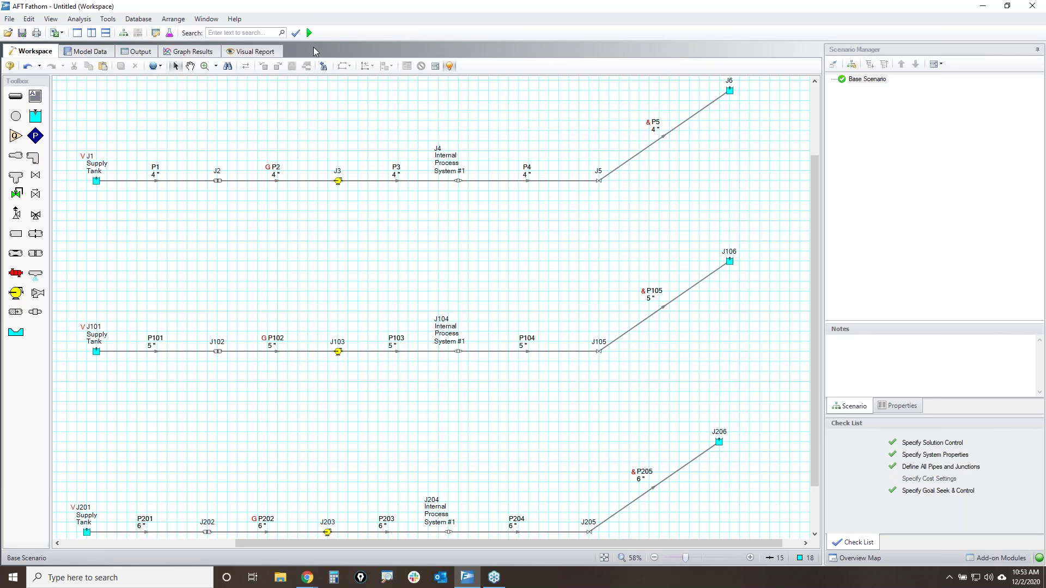
- Run the model, saving it to the Desktop as 'System Sizing Example'
left_click(310, 34)
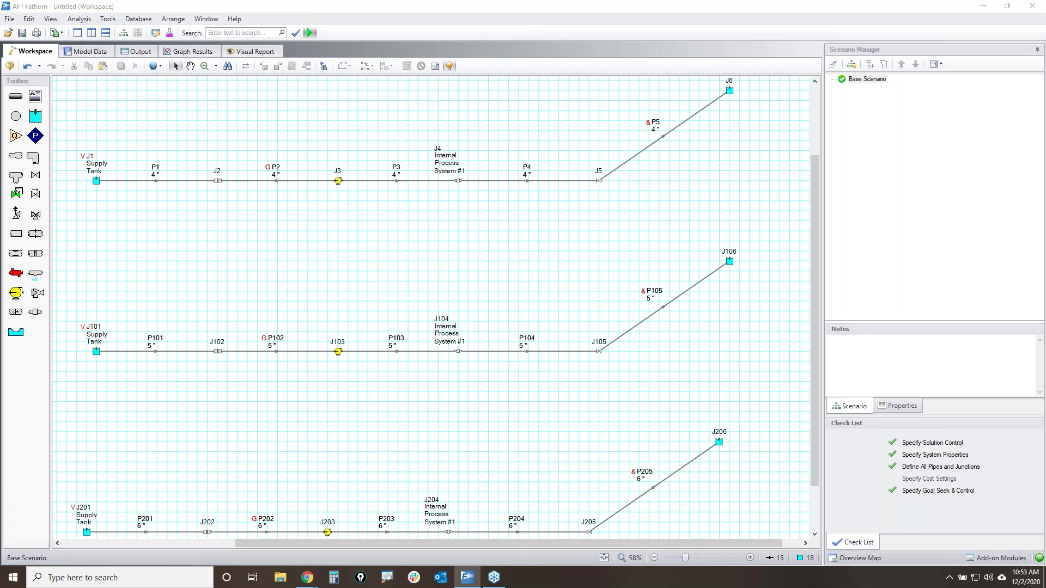
left_click(45, 150)
left_click(110, 249)
type("Syste")
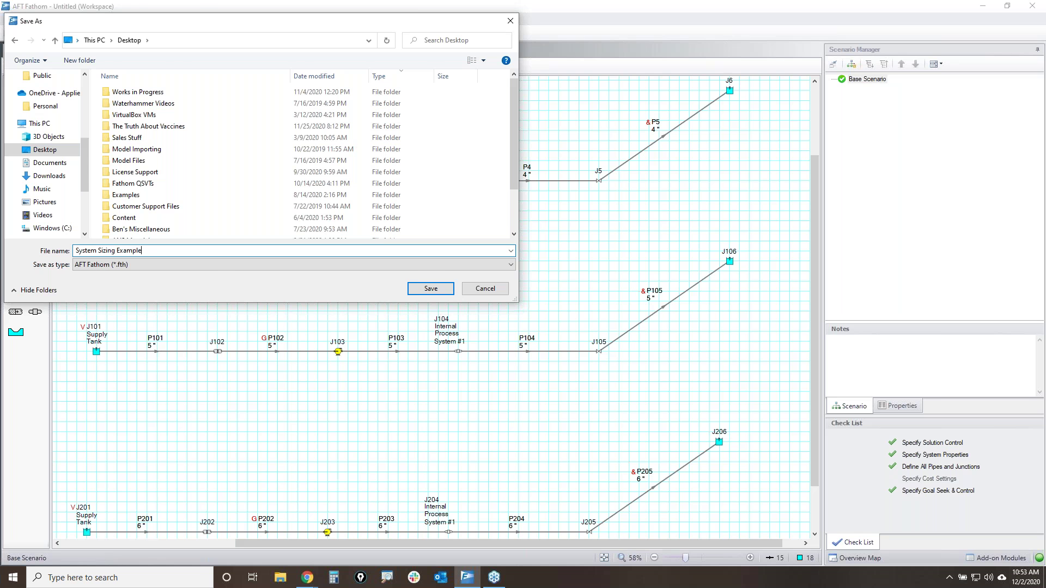
type("m Sizing Example")
key("Return")
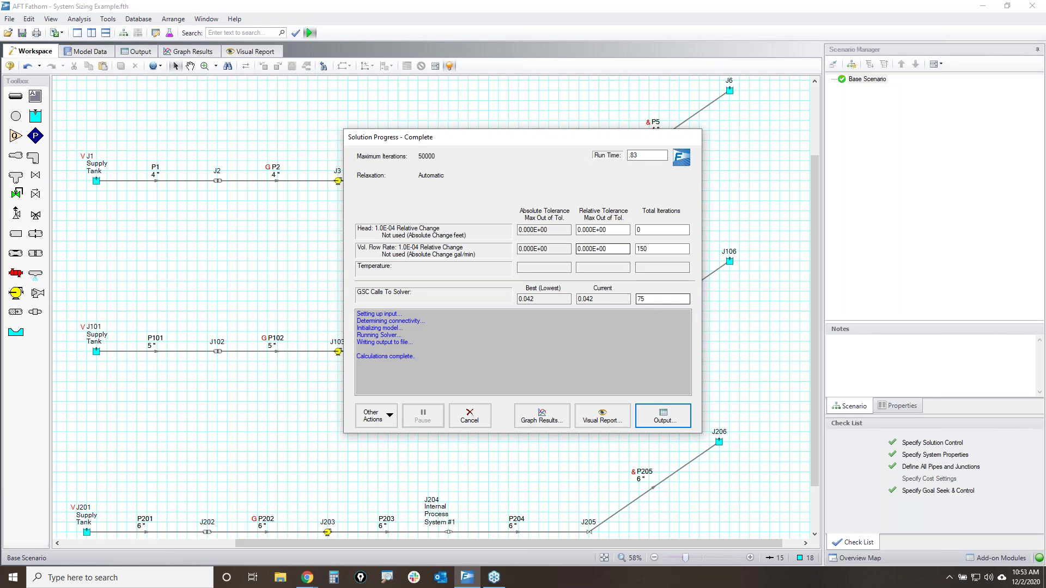
- Review the velocity warnings above 5 feet/sec, then collapse the Junctions results to show all pipes
left_click(663, 415)
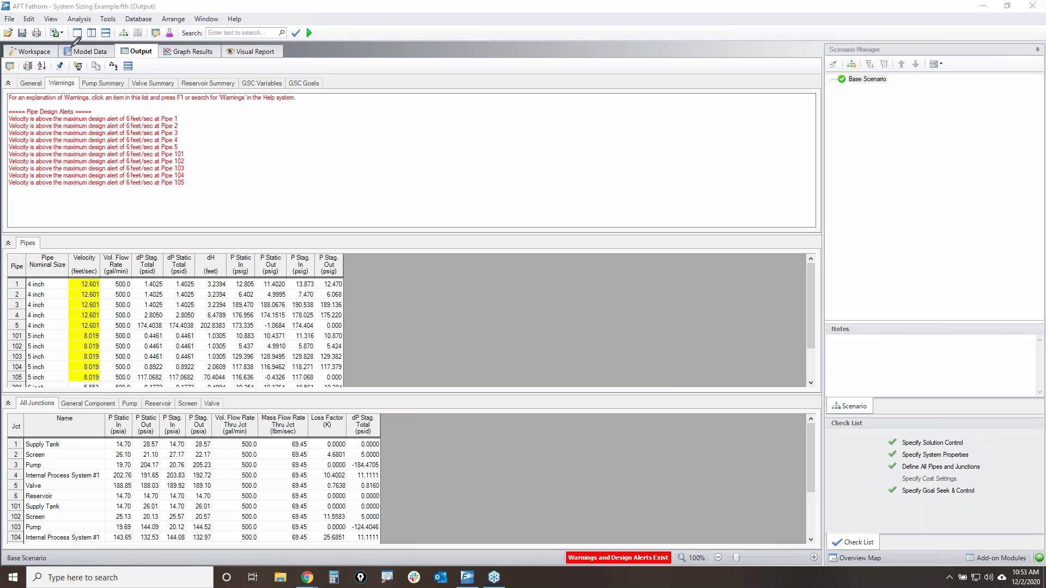
left_click_drag(67, 39, 53, 48)
mouse_move(123, 41)
left_mouse_down()
mouse_move(144, 60)
mouse_move(123, 42)
left_mouse_up()
mouse_move(13, 93)
left_mouse_down()
mouse_move(25, 169)
mouse_move(12, 99)
left_mouse_up()
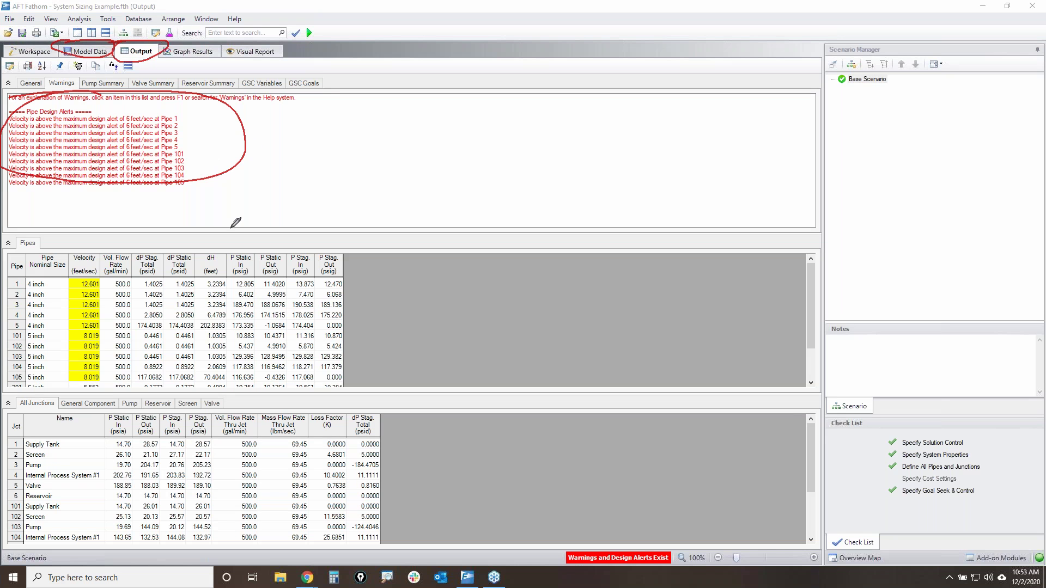
mouse_move(48, 270)
left_mouse_down()
mouse_move(170, 346)
mouse_move(131, 255)
left_mouse_up()
mouse_move(52, 421)
left_mouse_down()
mouse_move(54, 512)
mouse_move(91, 419)
left_mouse_up()
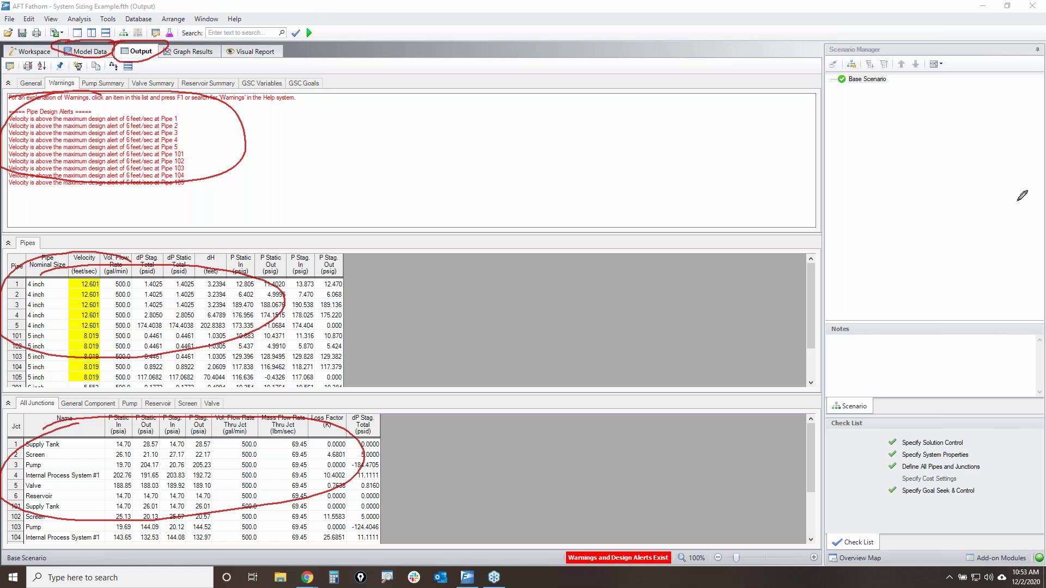
key("Escape")
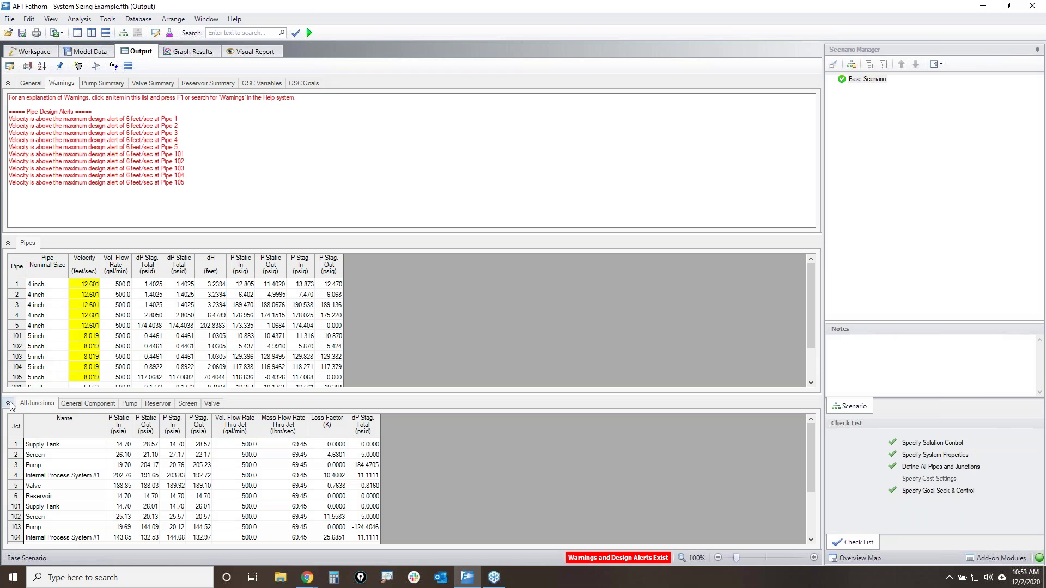
left_click(8, 404)
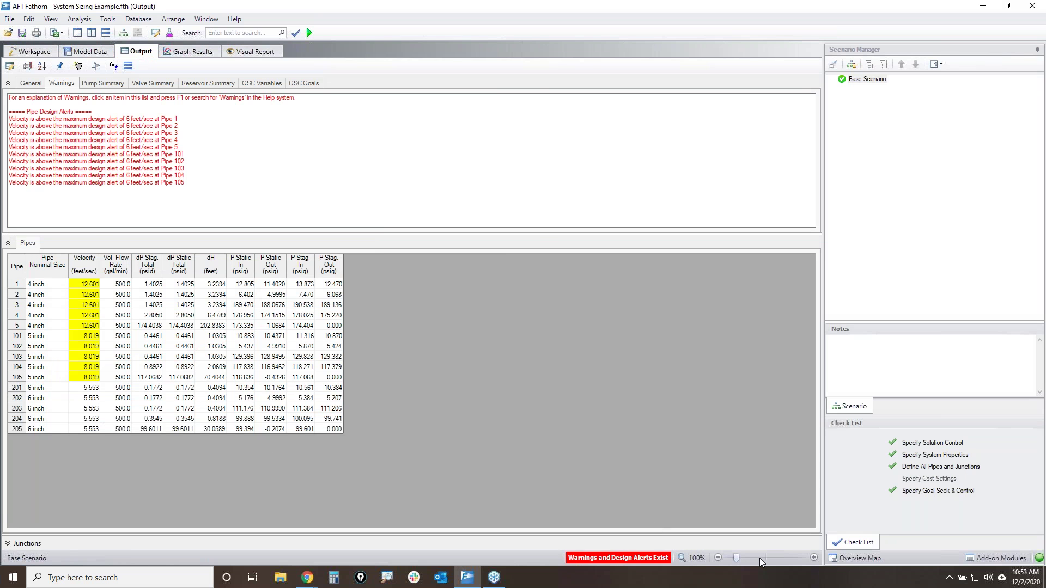
left_click(759, 558)
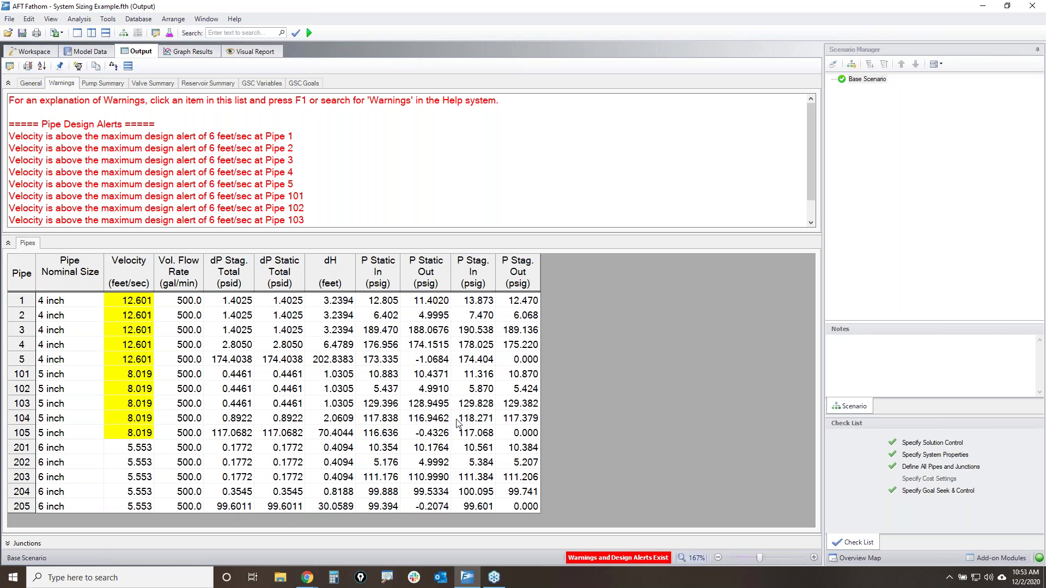
left_click(230, 152)
left_click_drag(235, 140, 210, 223)
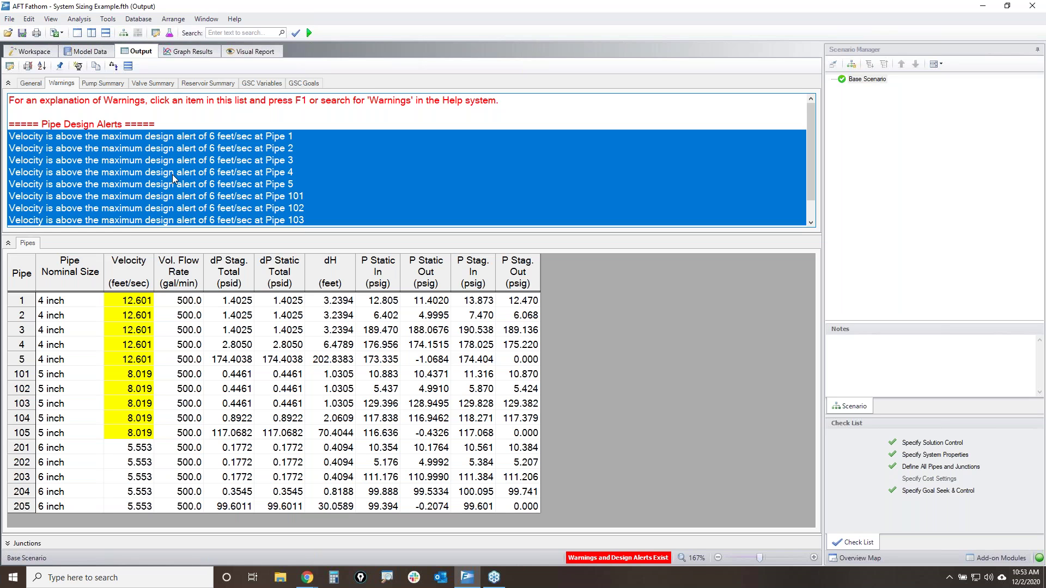
scroll(255, 158, "down", 1)
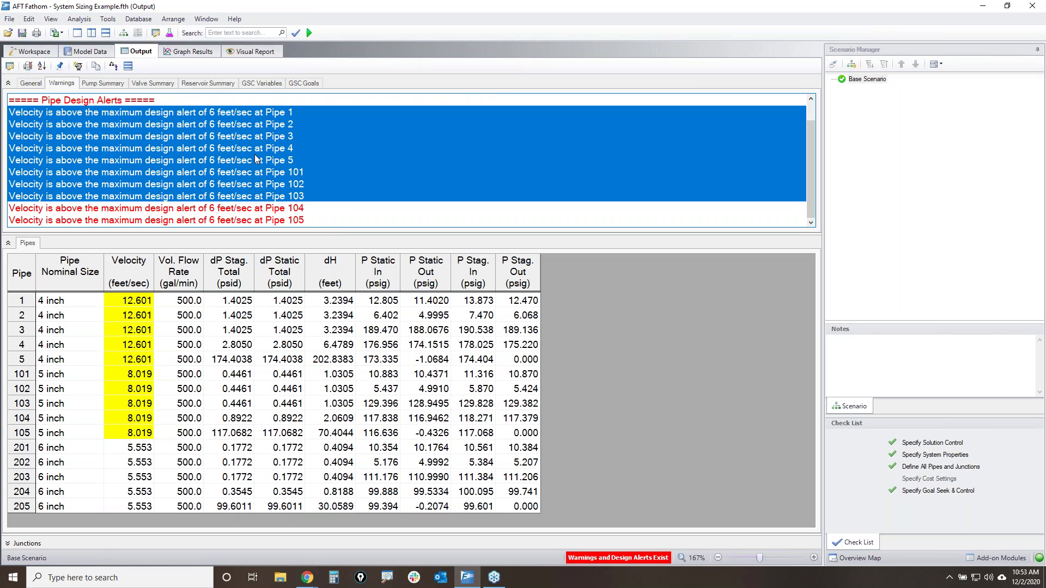
left_click_drag(279, 113, 254, 226)
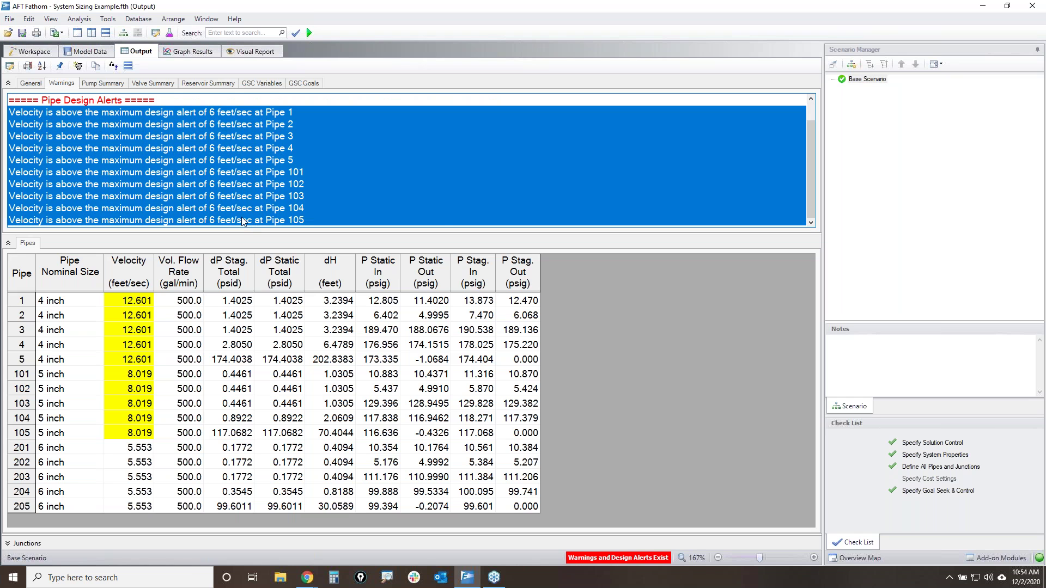
left_click(131, 302)
left_click_drag(131, 307, 121, 434)
left_click(189, 313)
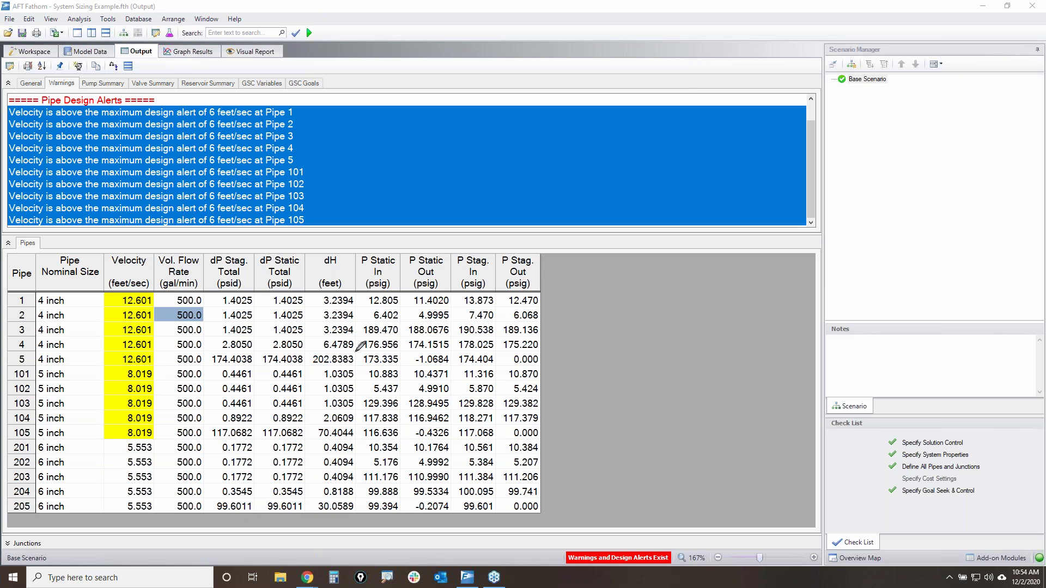
left_click_drag(162, 281, 25, 432)
left_click_drag(13, 278, 126, 453)
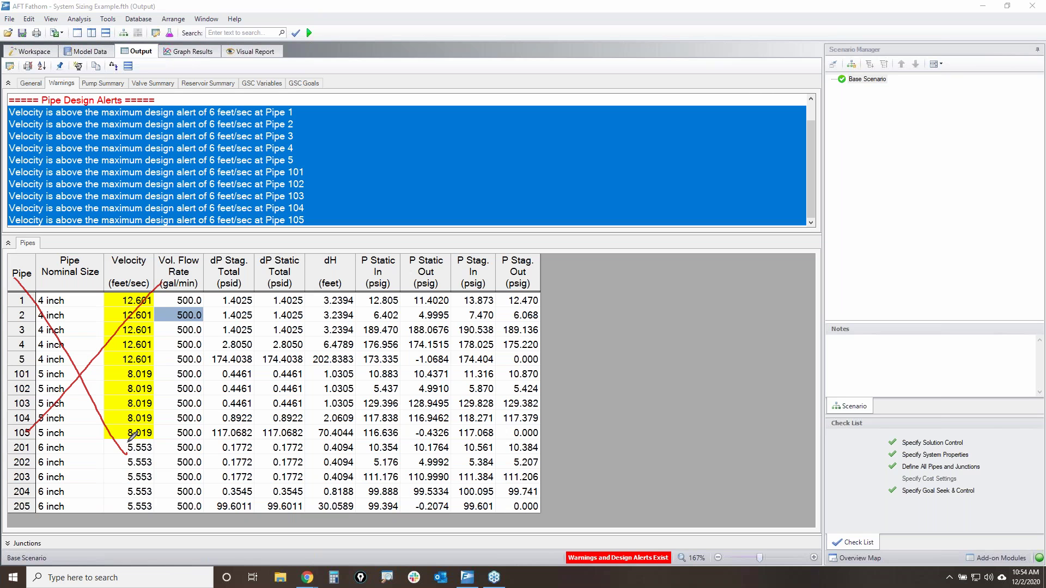
mouse_move(4, 440)
left_mouse_down()
mouse_move(152, 434)
mouse_move(9, 471)
left_mouse_up()
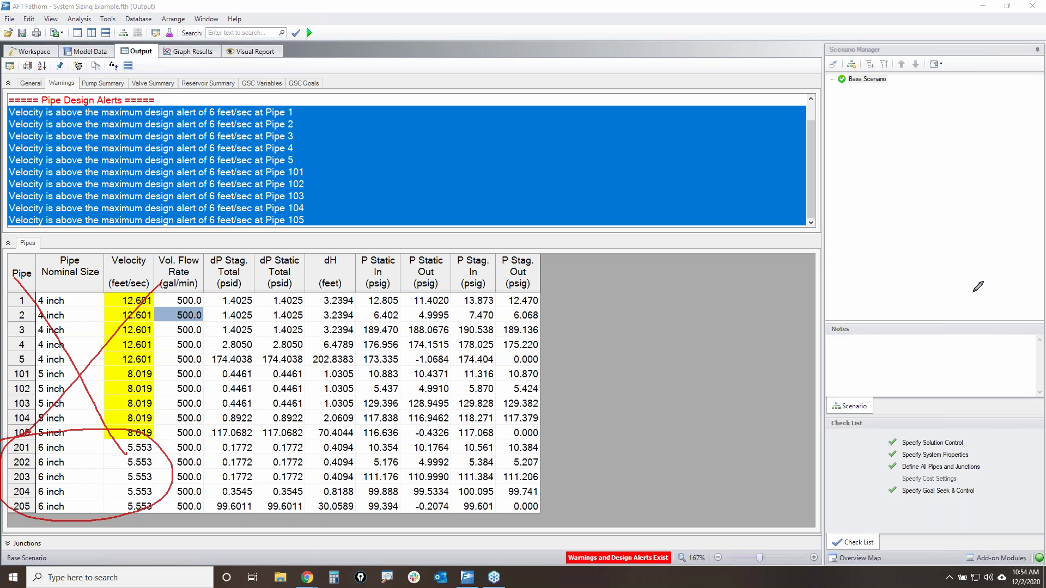
key("Escape")
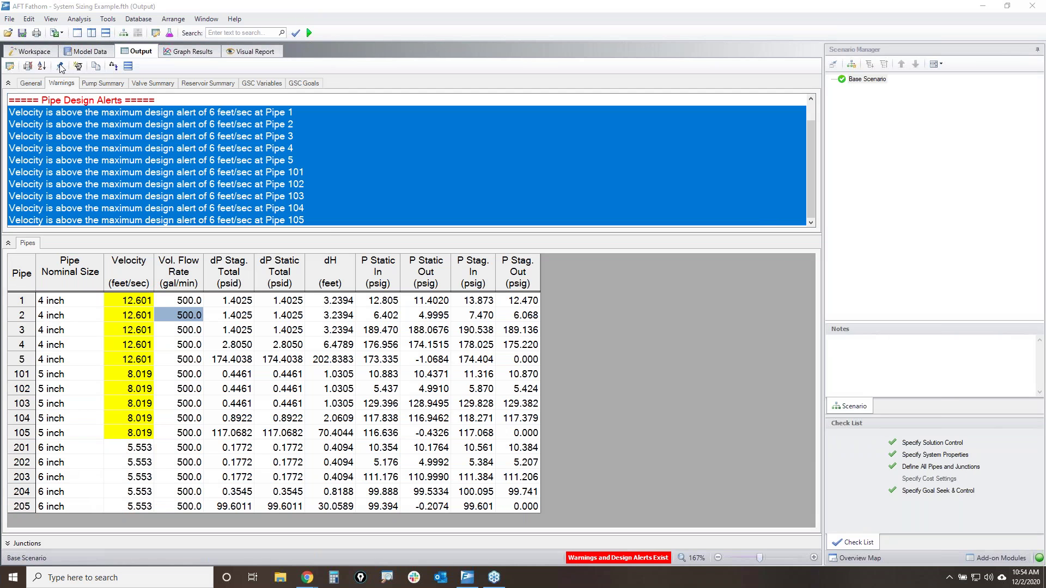
- Look over the Add-on Modules list and cancel without activating any
left_click(996, 557)
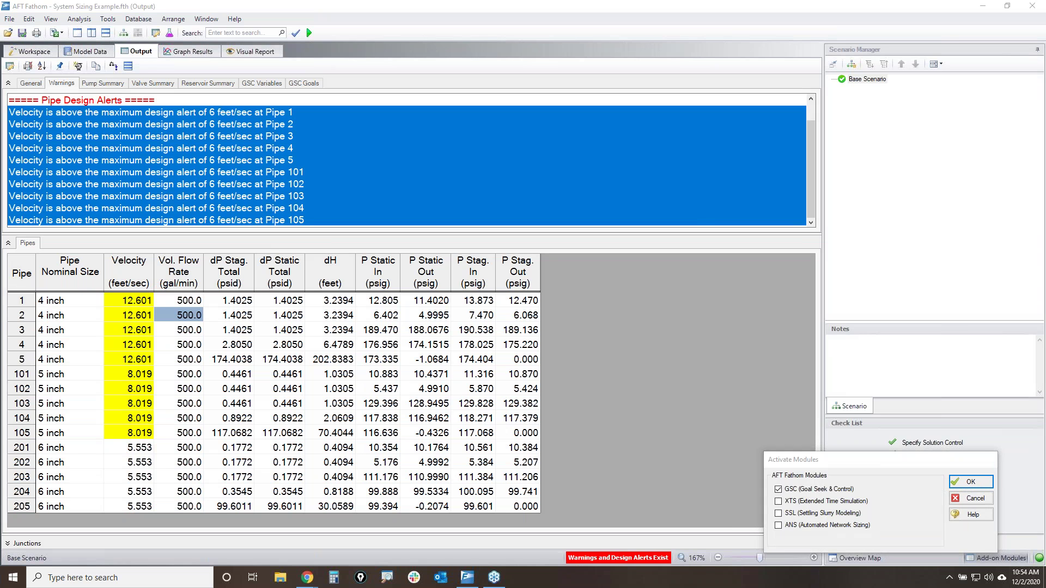
mouse_move(768, 523)
left_mouse_down()
mouse_move(822, 515)
mouse_move(872, 539)
mouse_move(757, 523)
left_mouse_up()
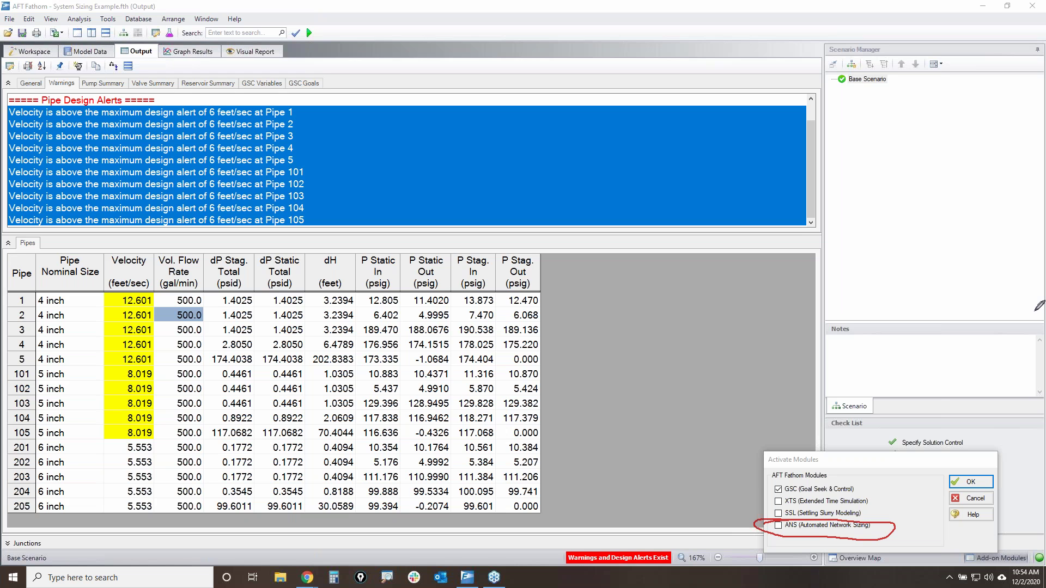
key("Escape")
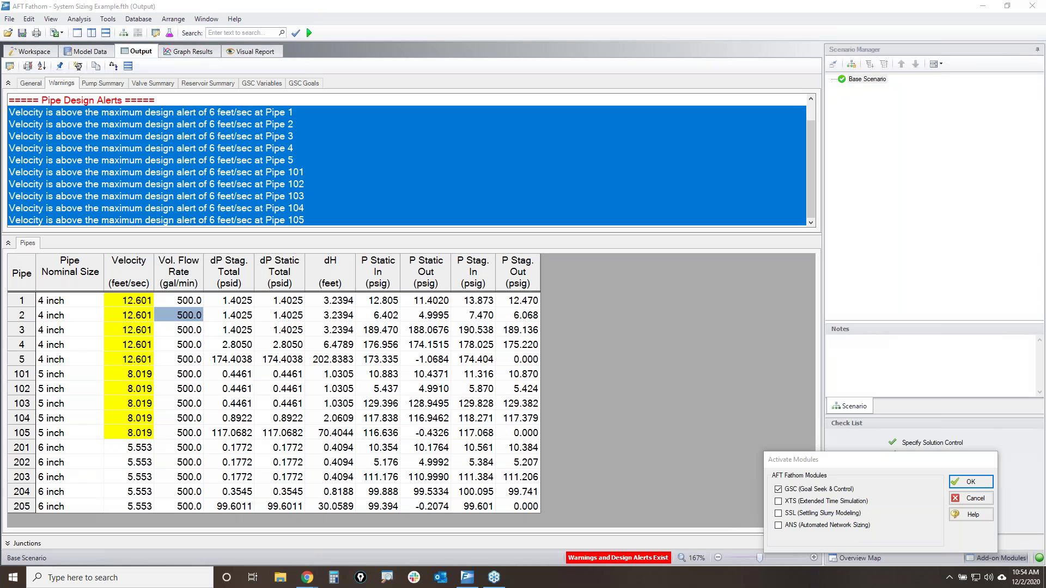
left_click(974, 499)
left_click(974, 499)
- Show the Pump Summary, highlighting pump 203's 245.2 head rise and 30.96 hp power
left_click(533, 344)
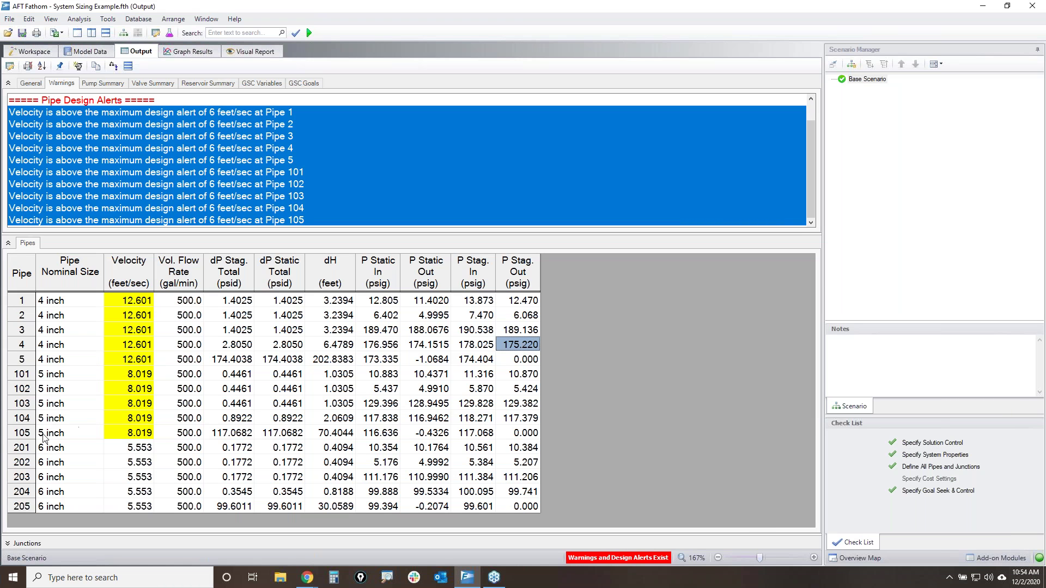
left_click_drag(26, 448, 23, 506)
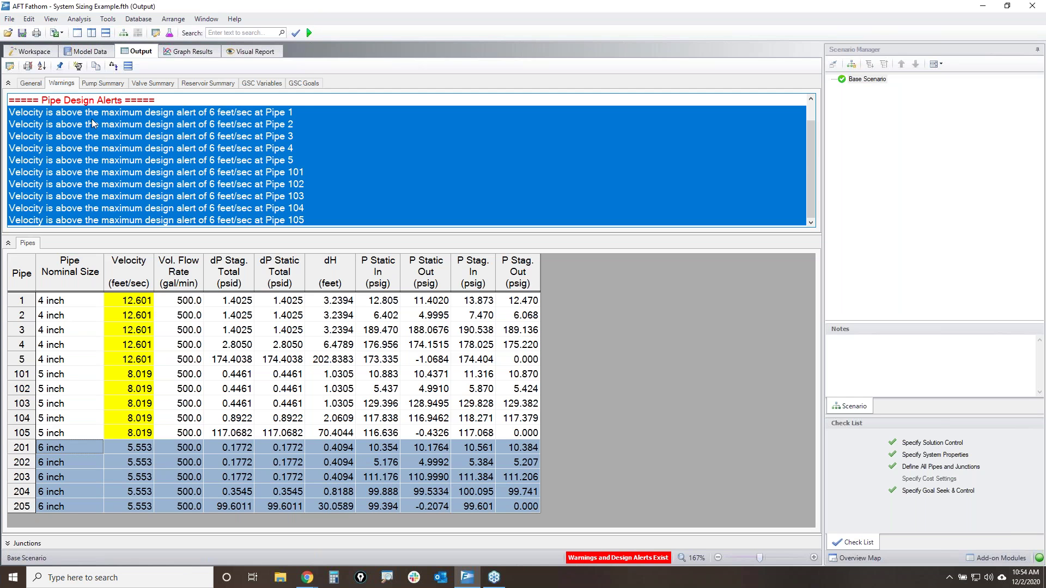
left_click(110, 83)
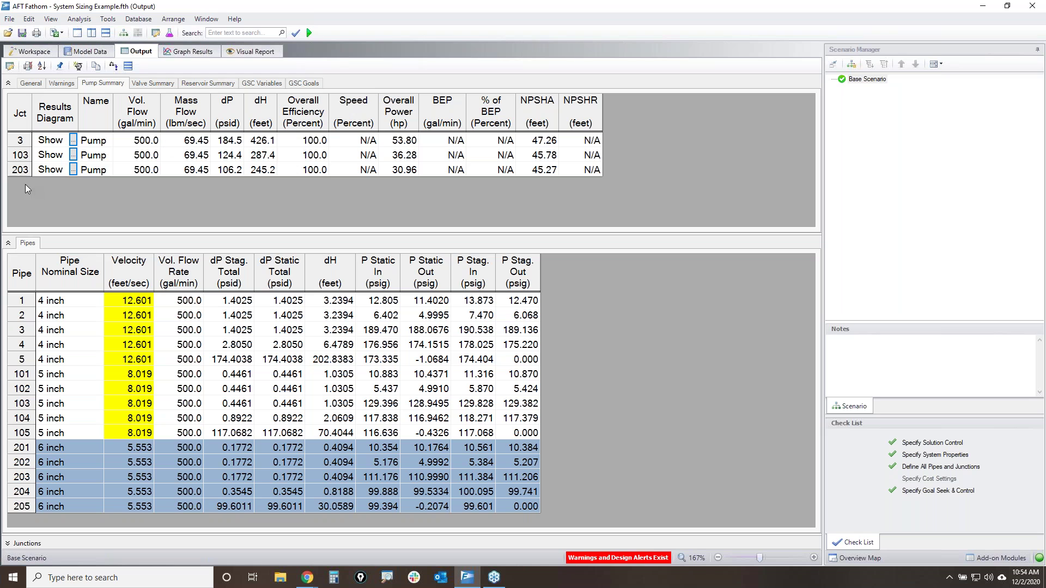
left_click(20, 171)
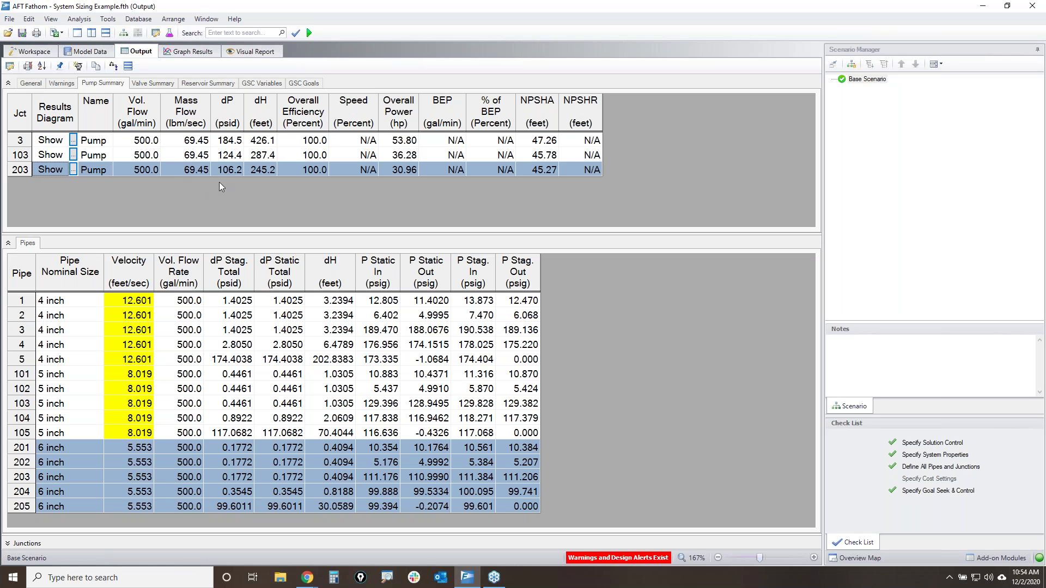
left_click(266, 170)
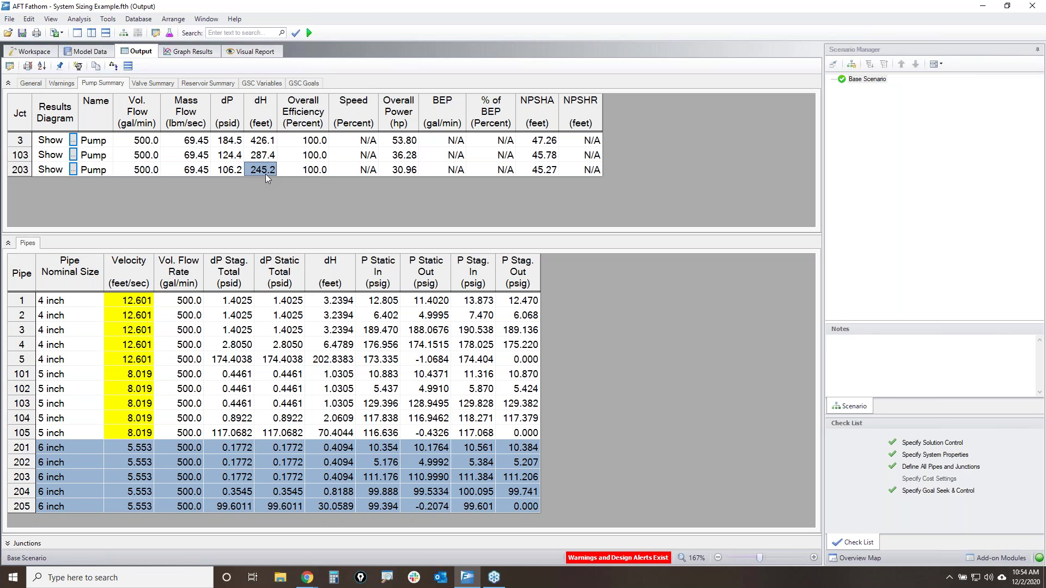
left_click(403, 171)
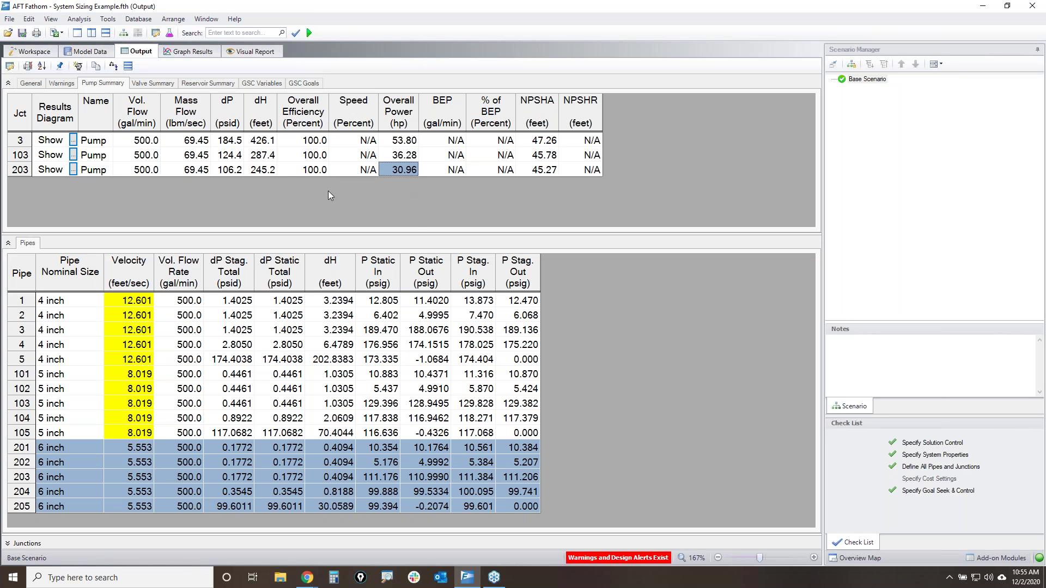
- Check J201's 24.39 liquid level in GSC Variables and the third goal's 4.999 in GSC Goals
left_click(266, 84)
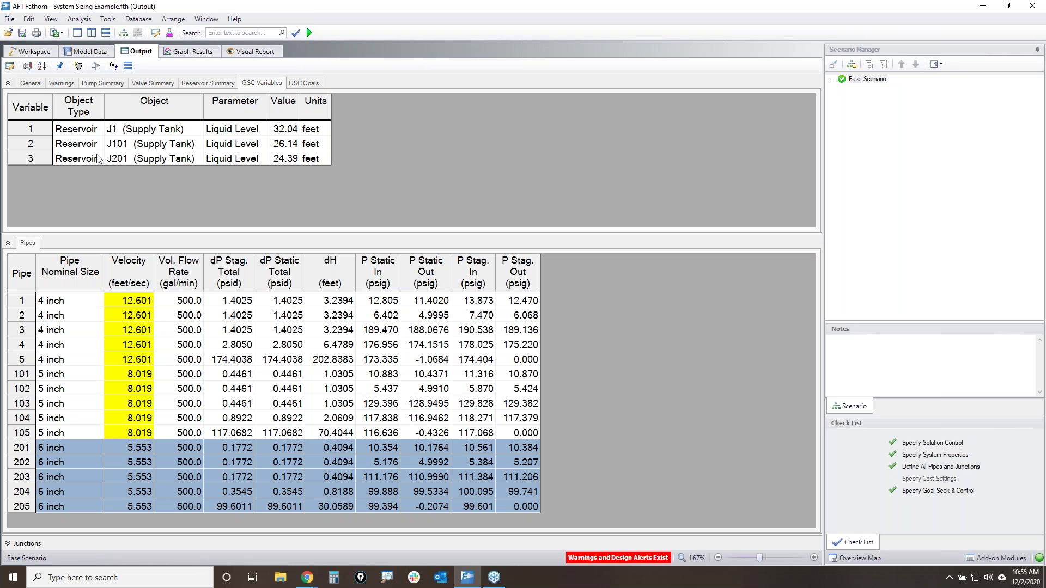
left_click(37, 159)
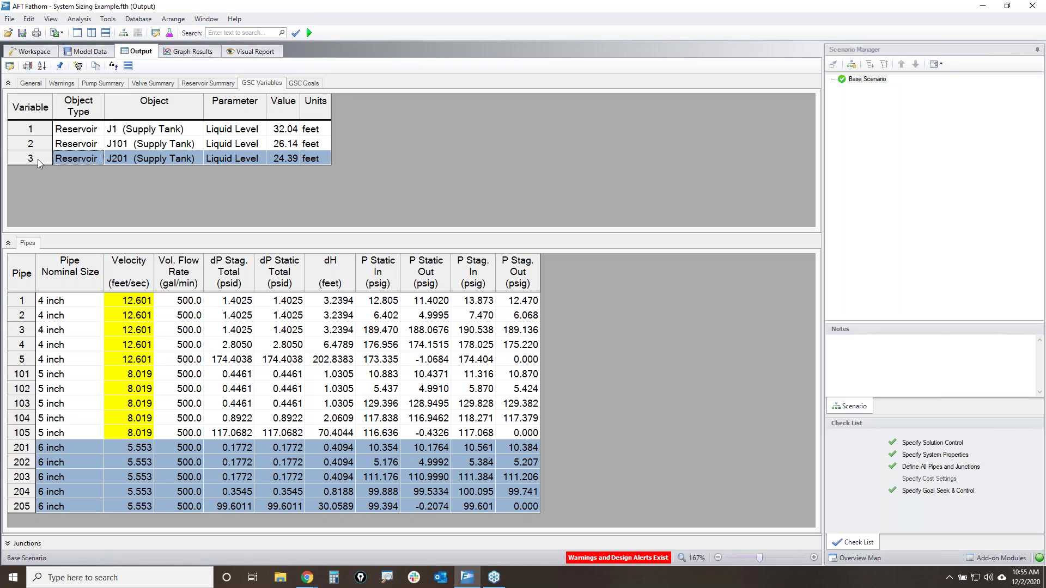
left_click(287, 158)
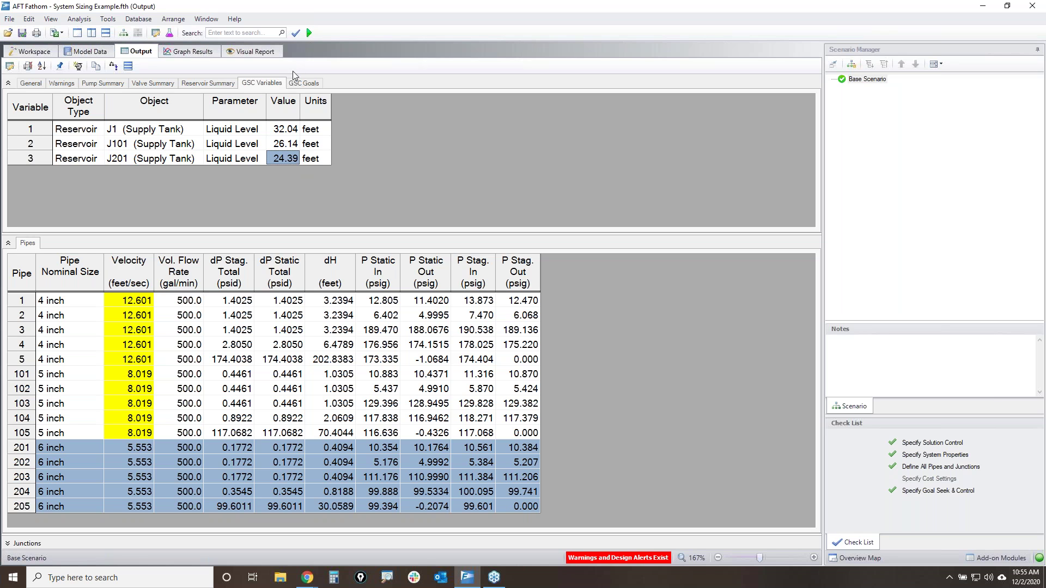
left_click(309, 84)
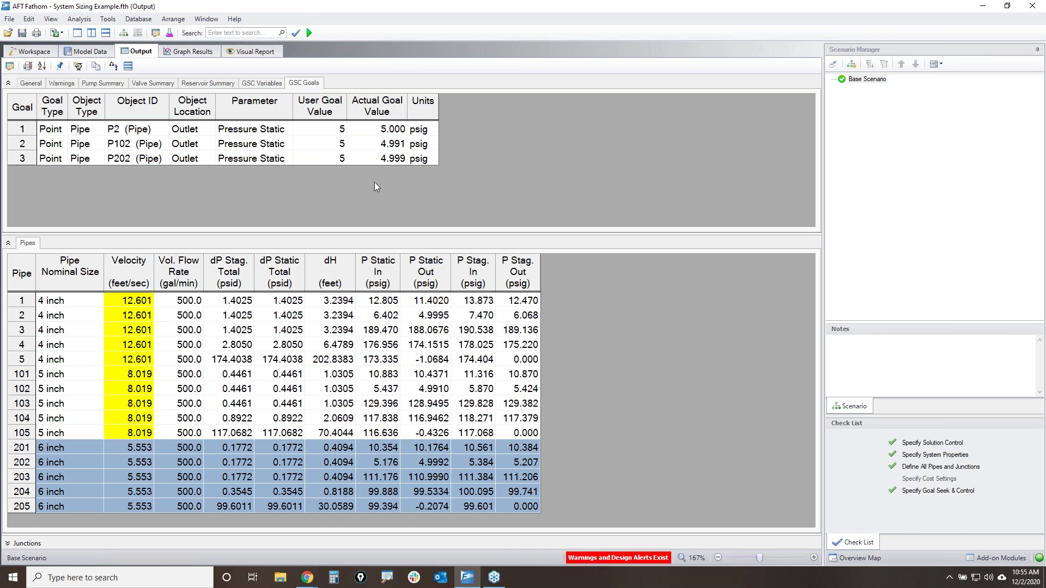
left_click(368, 162)
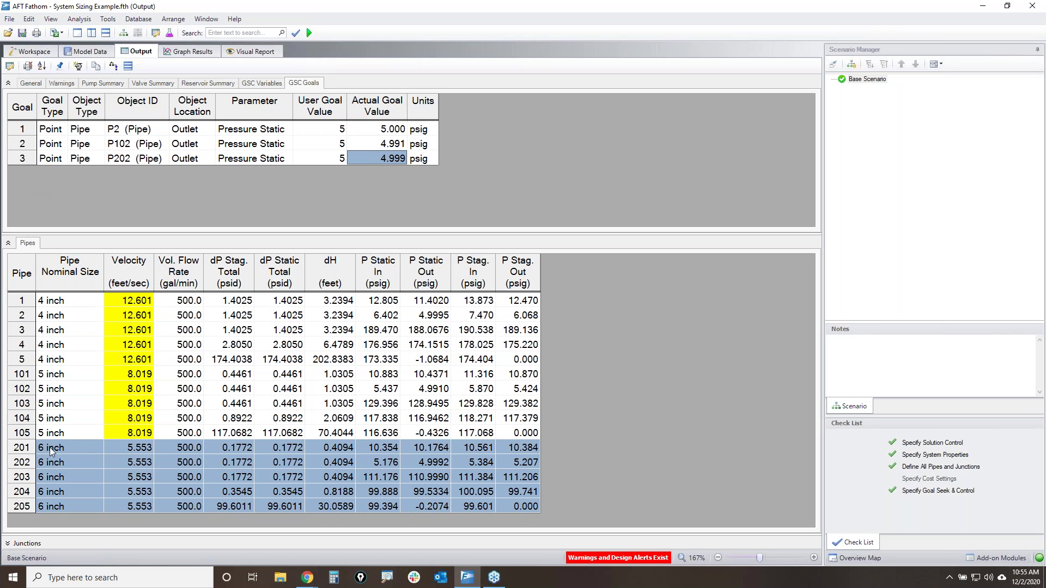
- Return to the Pump Summary and review pump 203's flow rate and 245.2 head rise
left_click(278, 83)
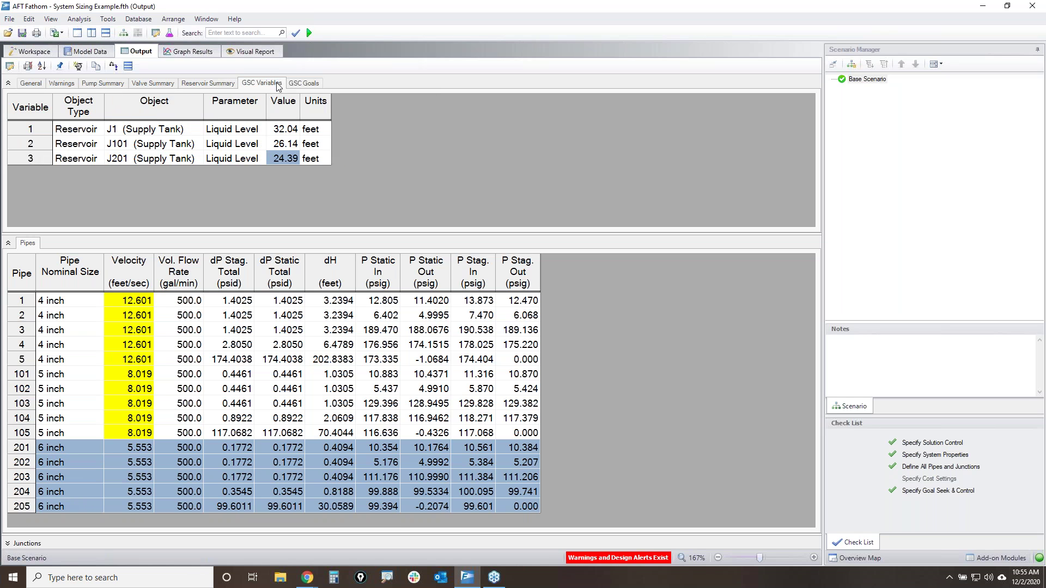
left_click(36, 162)
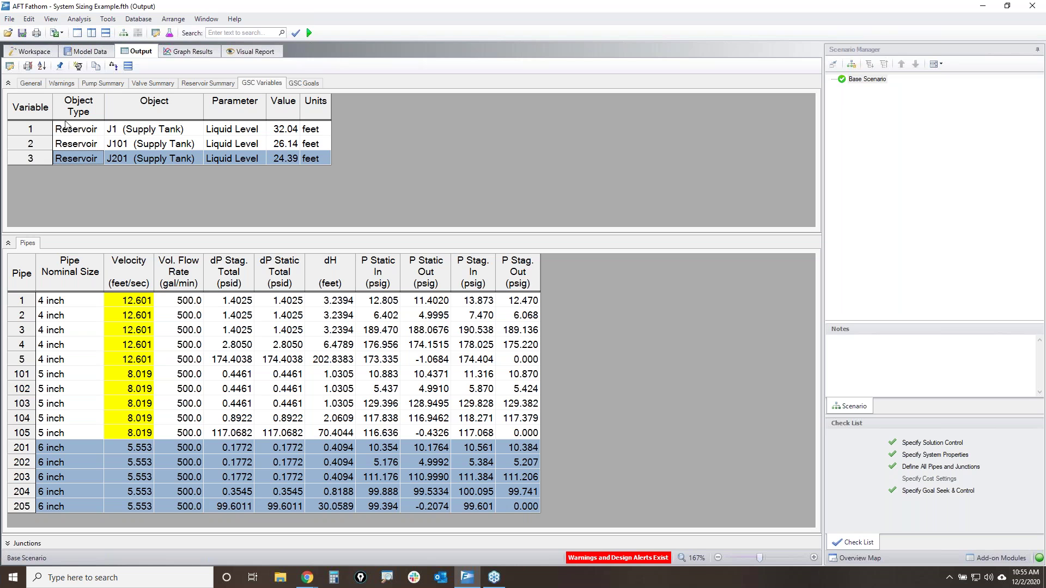
left_click(103, 83)
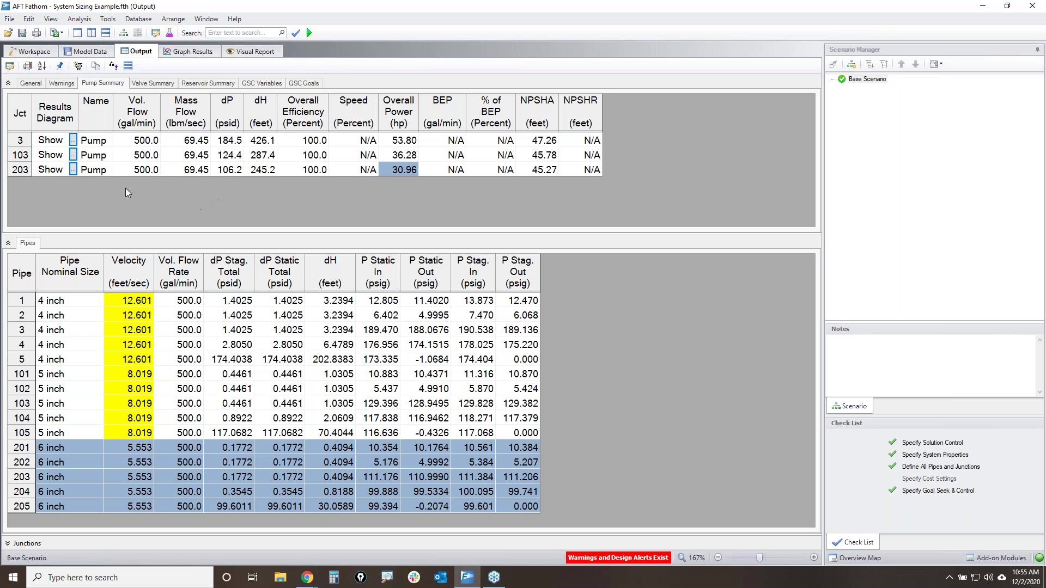
left_click(26, 170)
left_click(151, 174)
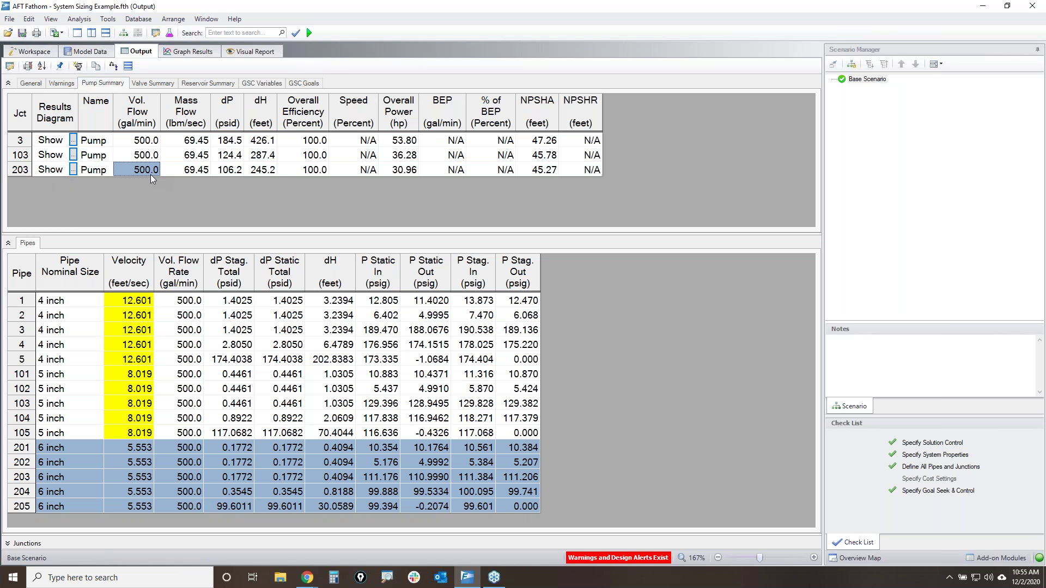
left_click(269, 171)
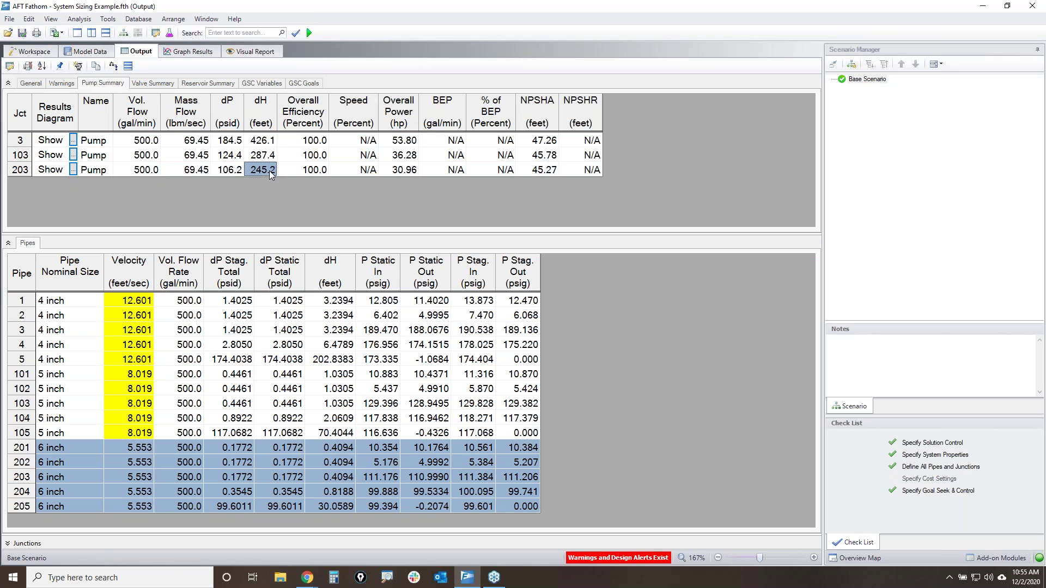
left_click(871, 80)
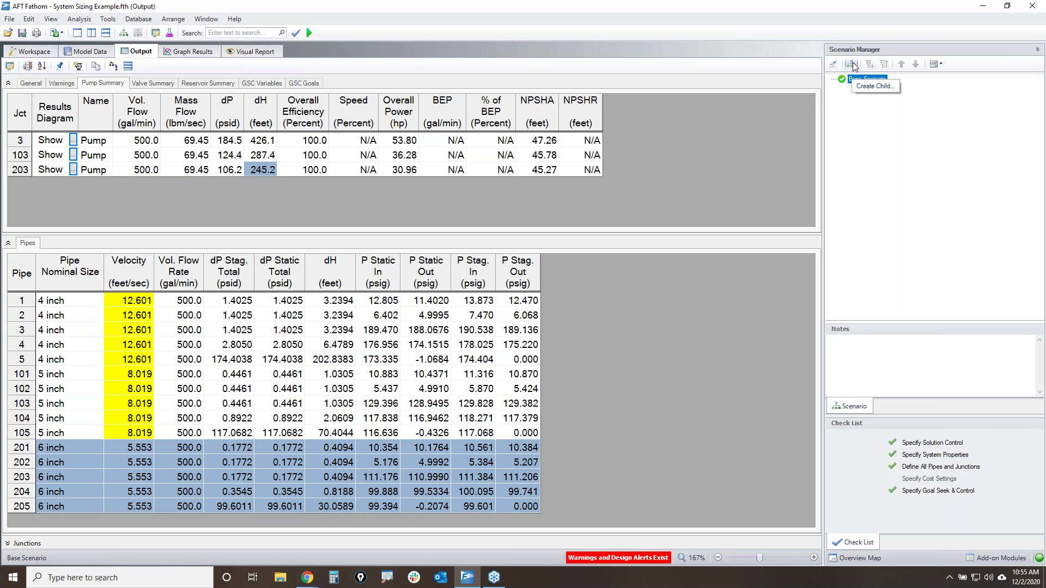
- Create a child scenario 'Pump Curve' under the Base Scenario
left_click(852, 64)
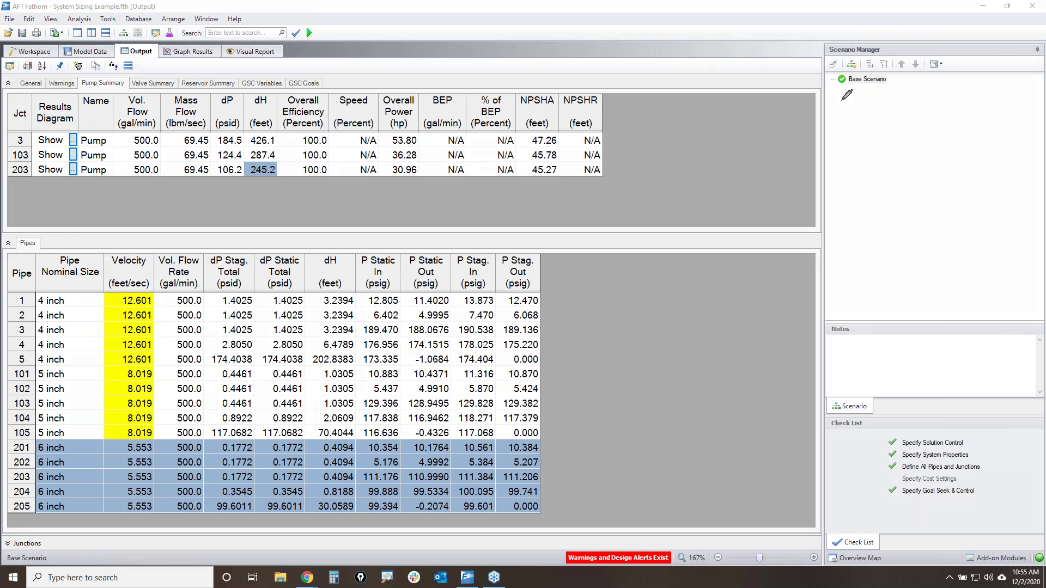
mouse_move(845, 63)
left_mouse_down()
mouse_move(863, 55)
mouse_move(853, 72)
left_mouse_up()
left_click(852, 66)
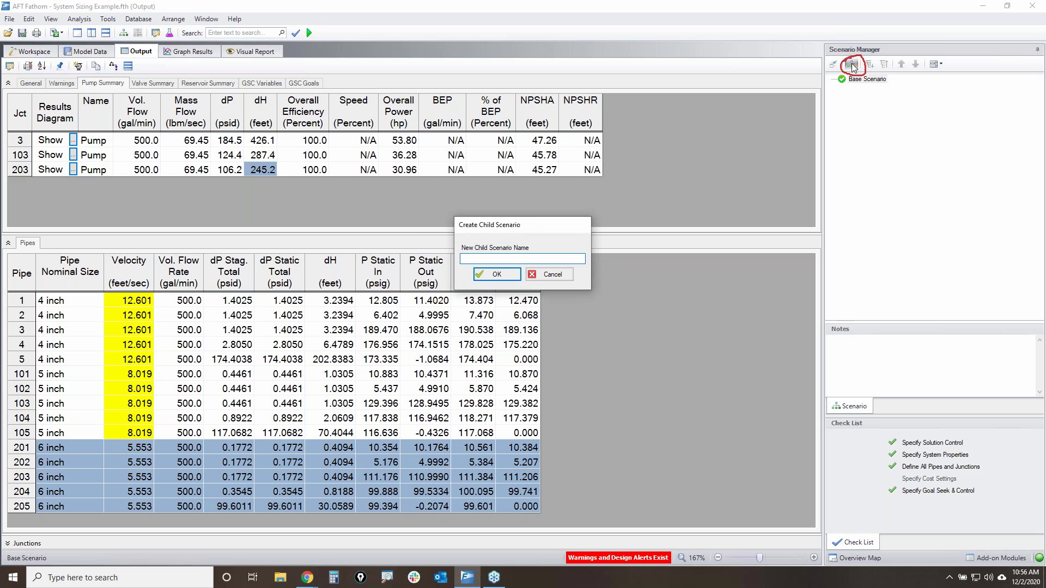
type("Pump Curve")
key("Return")
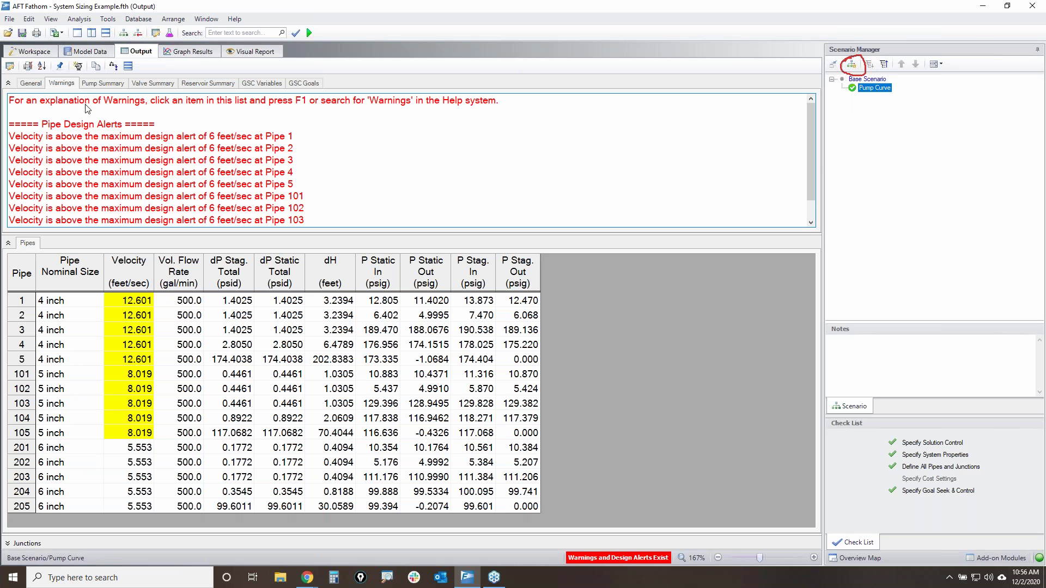
- Check the Pump Curve scenario's pump summary and workspace, then return to the output
left_click(103, 83)
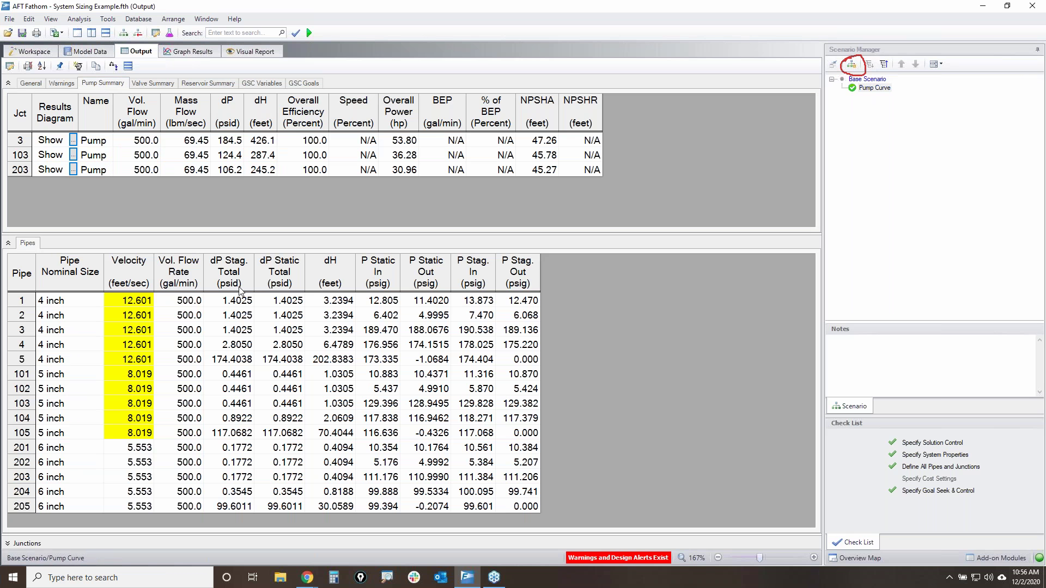
left_click(14, 172)
left_click(30, 51)
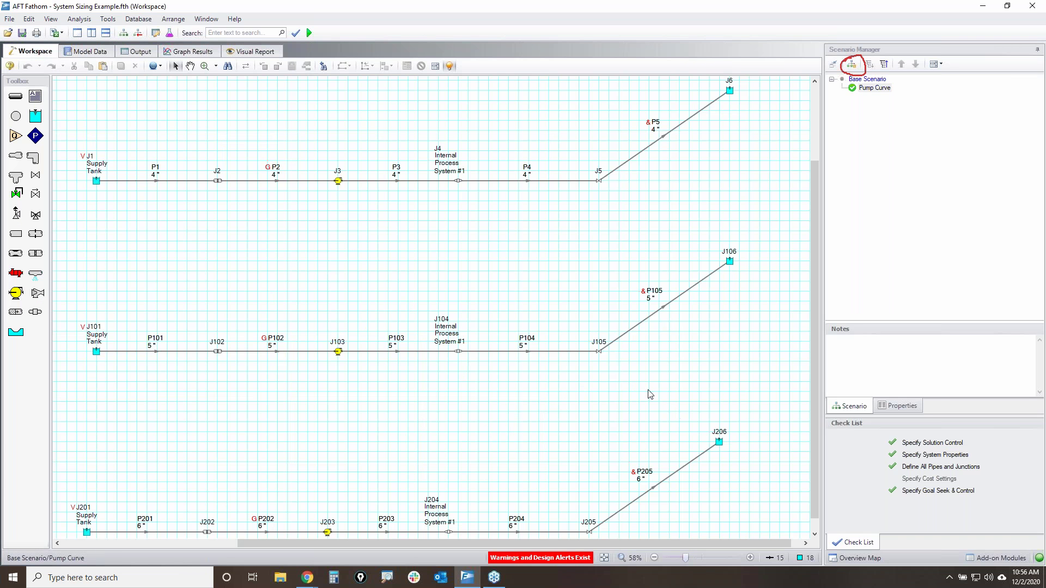
left_click(135, 52)
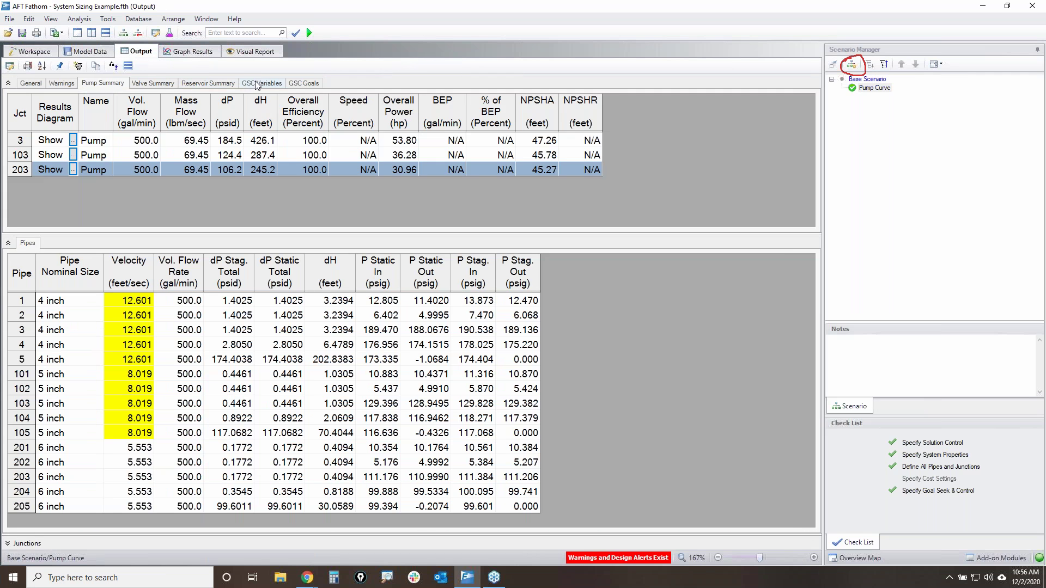
- Transfer GSC variables (tank levels 32.04, 26.14, 24.39 ft) and calculated results to initial guesses
left_click(259, 83)
left_click_drag(281, 134, 285, 168)
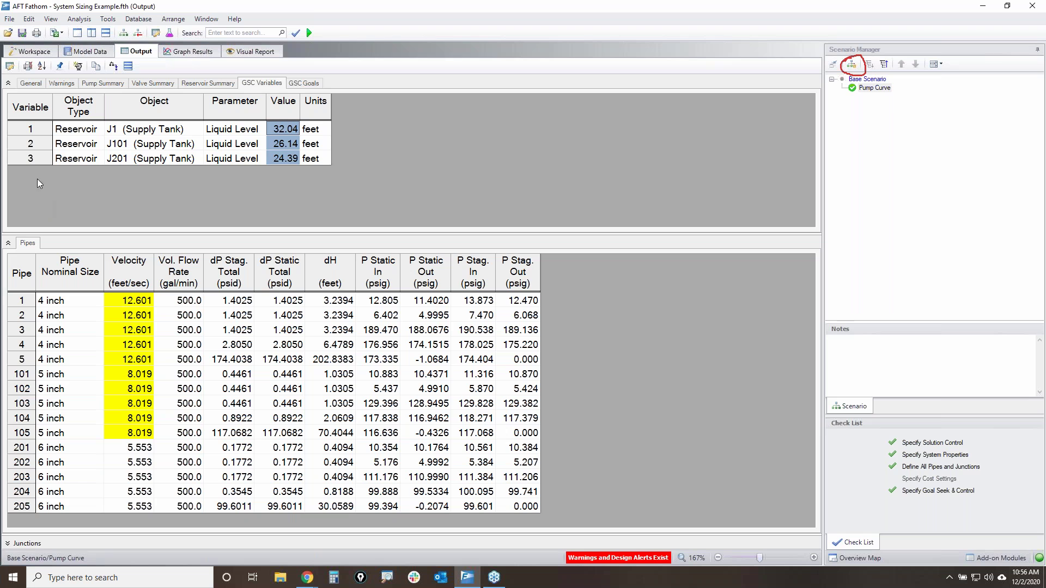
left_click(61, 67)
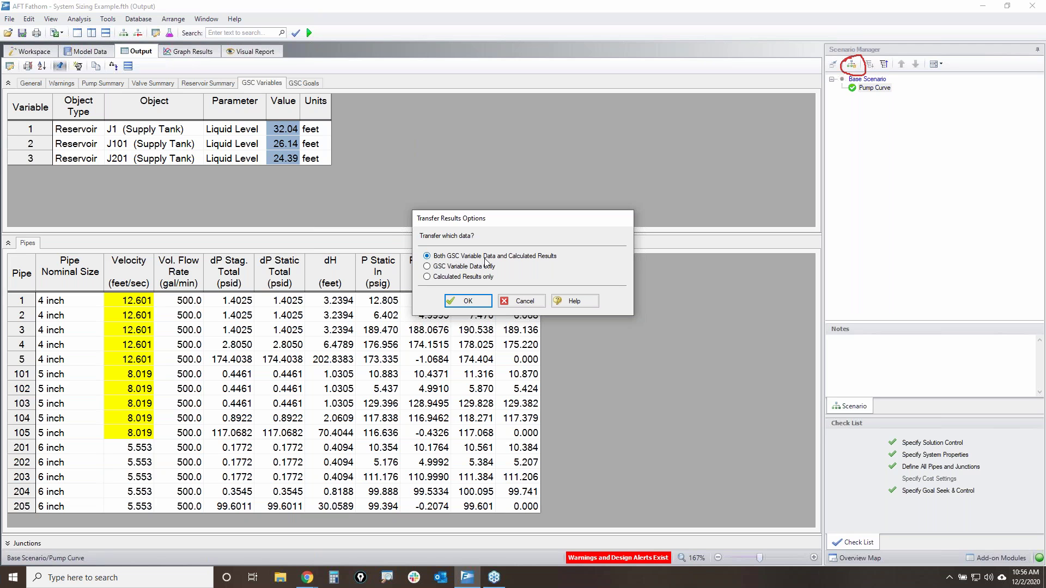
left_click(468, 302)
left_click(516, 287)
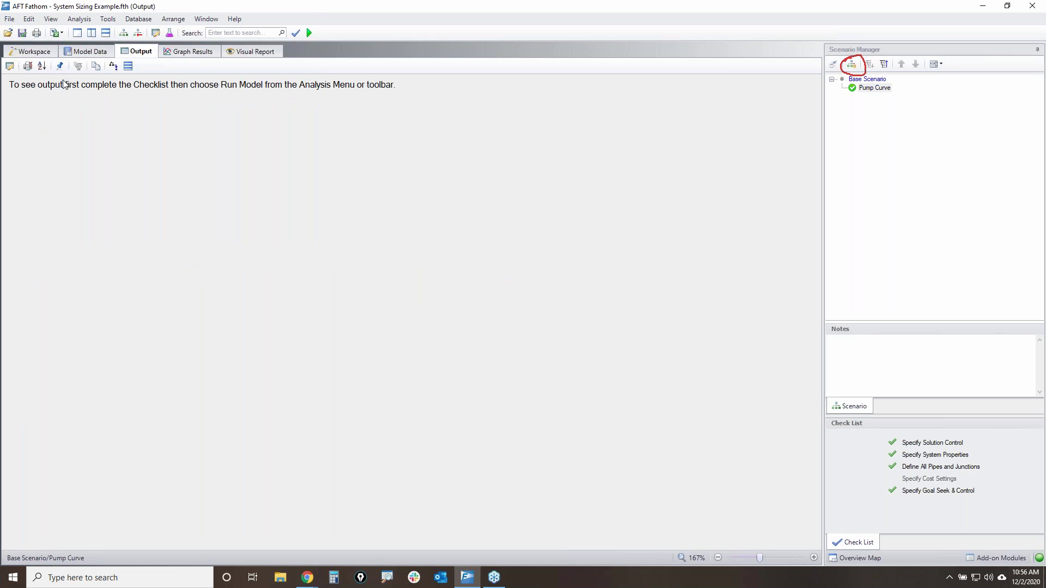
- Delete the 4-inch and 5-inch pipe systems and fit the remaining 6-inch system in view
left_click(35, 52)
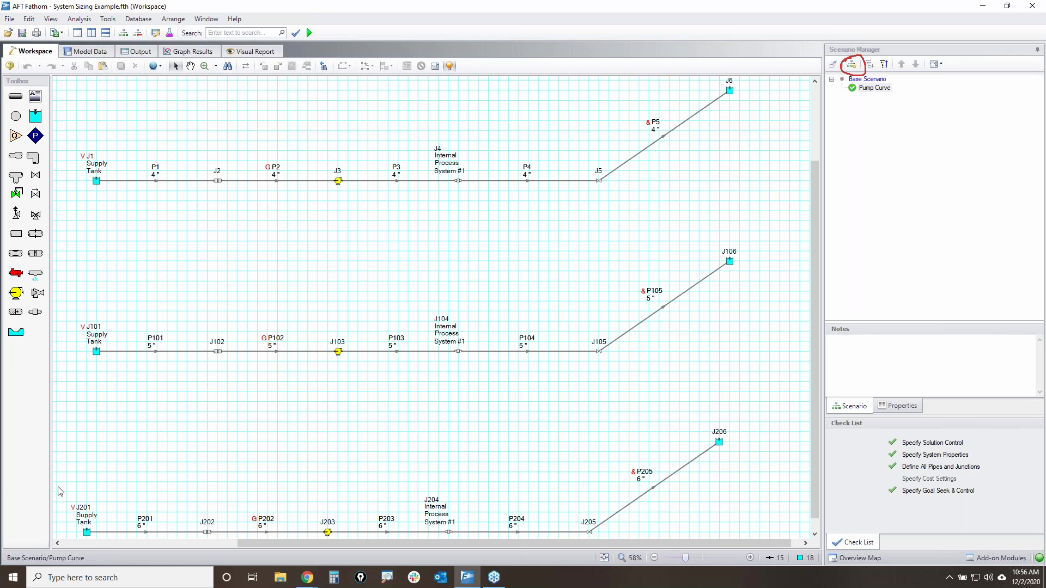
left_click(87, 532)
mouse_move(87, 532)
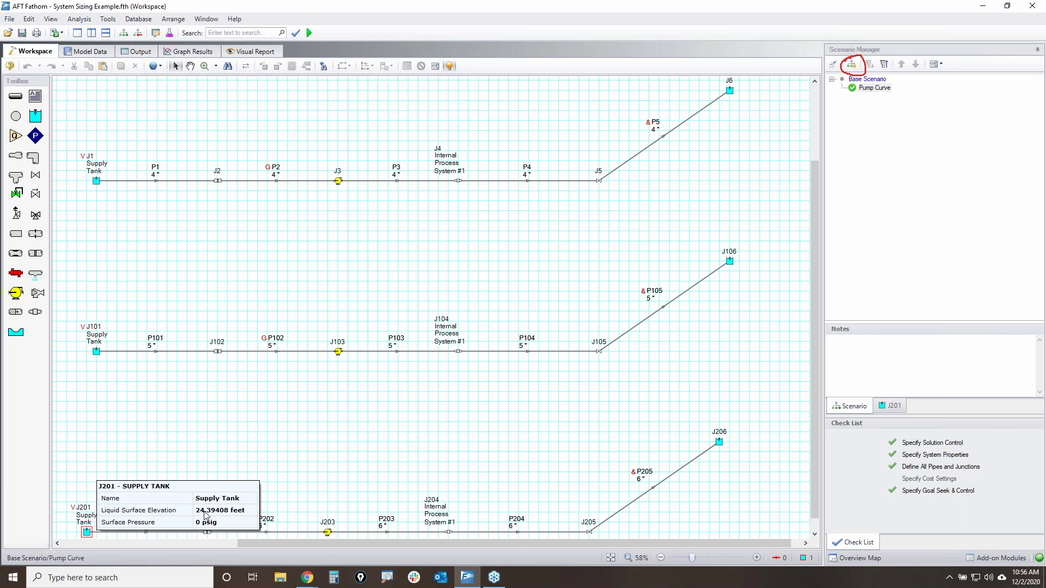
left_click(370, 434)
left_click_drag(764, 392, 75, 167)
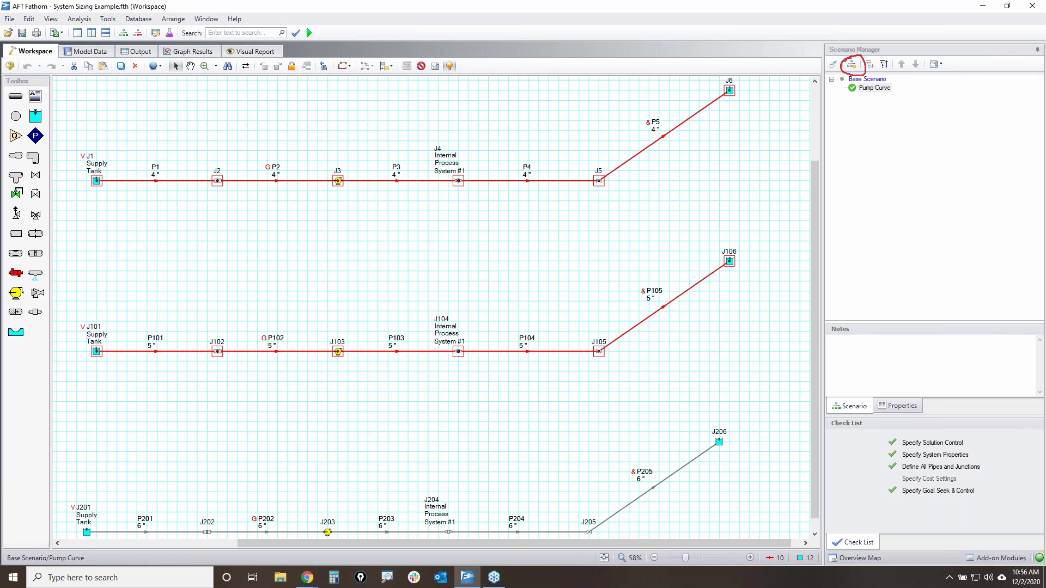
key("Delete")
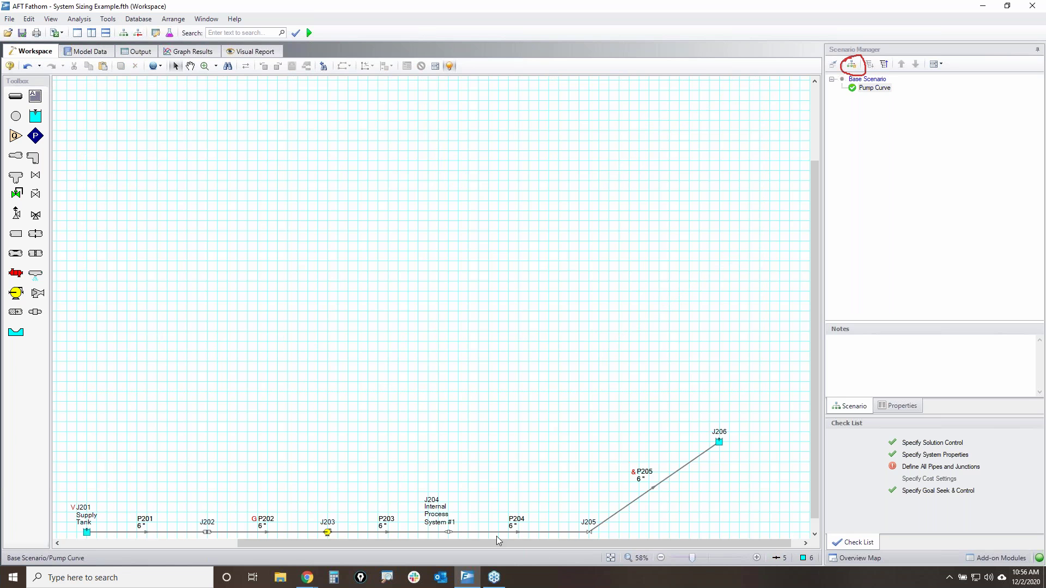
left_click(610, 558)
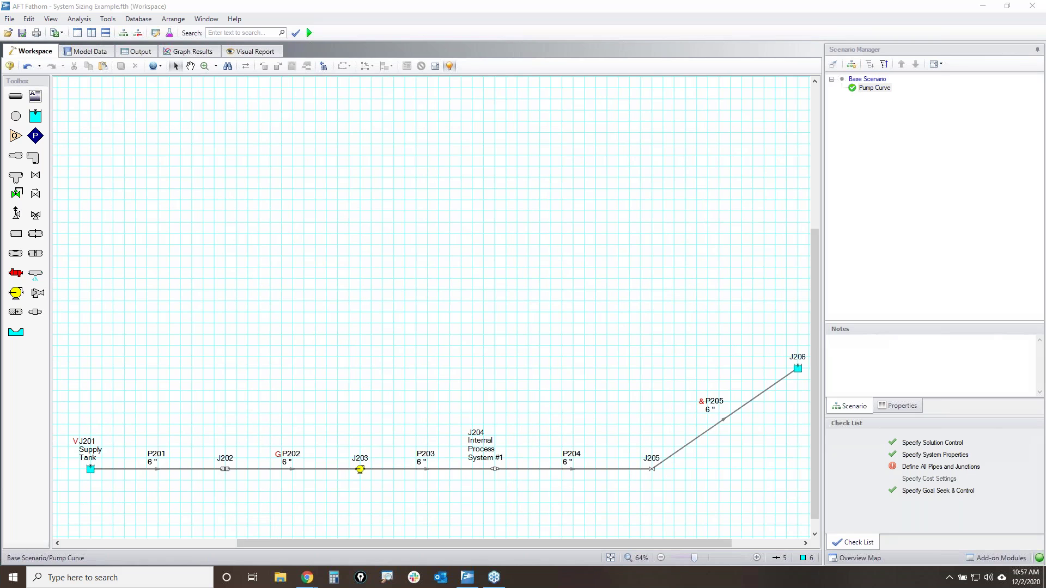
- Load the Base Scenario to check its systems, then reload Pump Curve and recentre the view
left_click(874, 88)
left_click(871, 80)
double_click(872, 81)
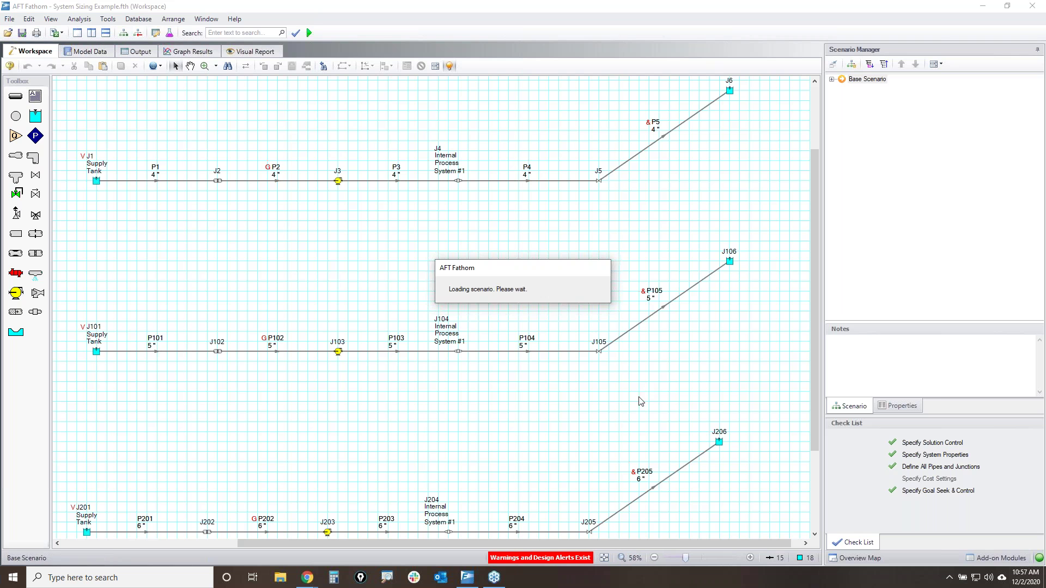
double_click(874, 88)
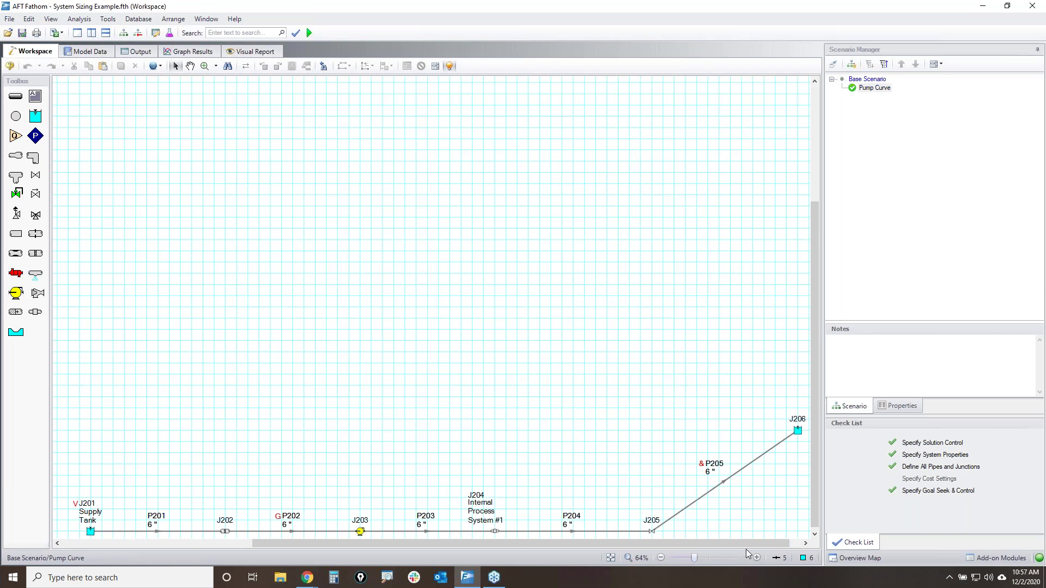
left_click(610, 558)
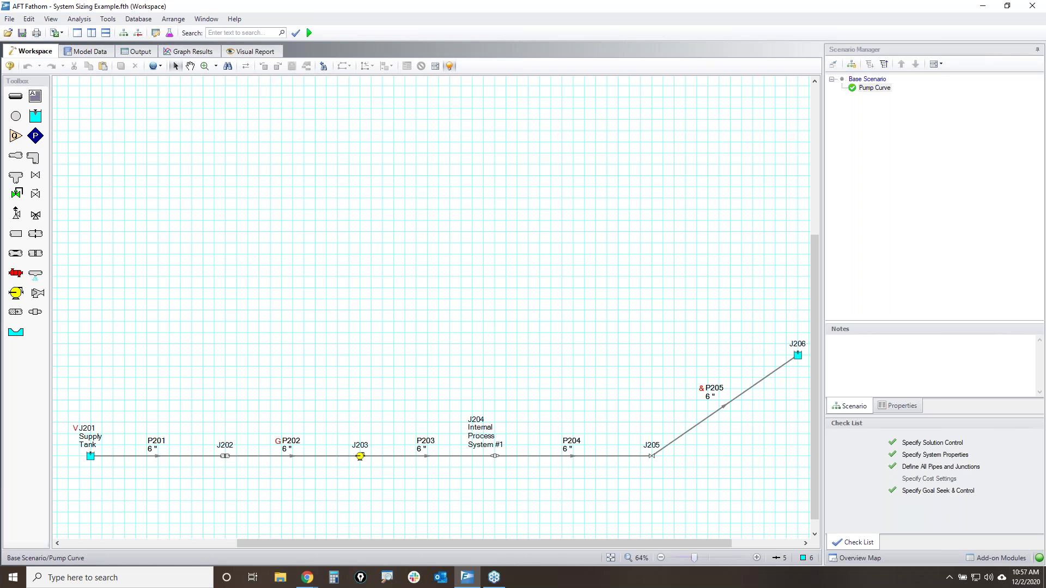
mouse_move(844, 86)
left_mouse_down()
mouse_move(859, 82)
mouse_move(852, 94)
mouse_move(847, 81)
mouse_move(892, 84)
mouse_move(869, 94)
mouse_move(857, 85)
mouse_move(872, 84)
left_mouse_up()
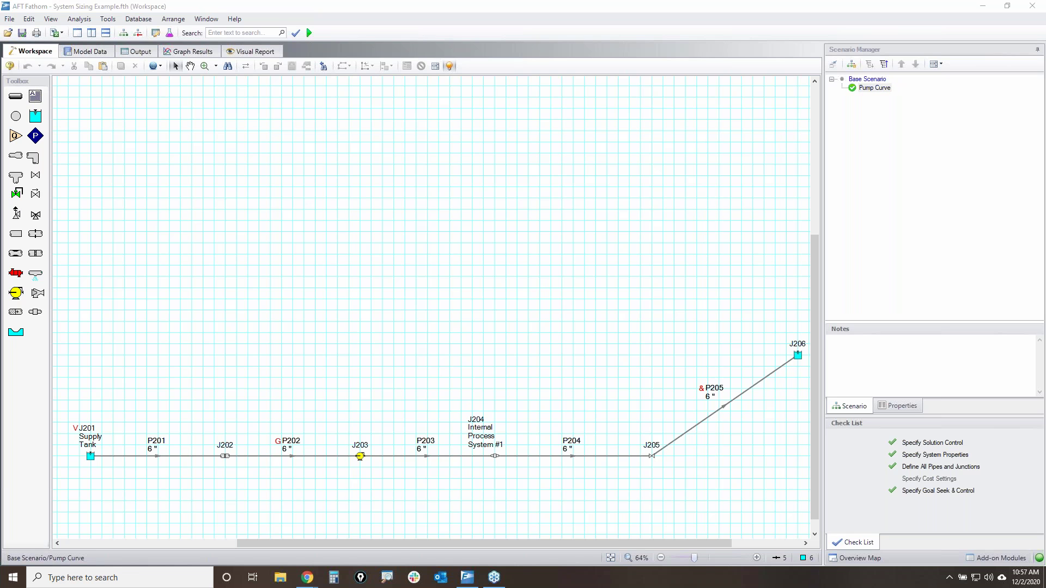
- Set Goal Seek & Control to Ignore and check the J201 supply tank's liquid level
left_click(77, 19)
mouse_move(101, 34)
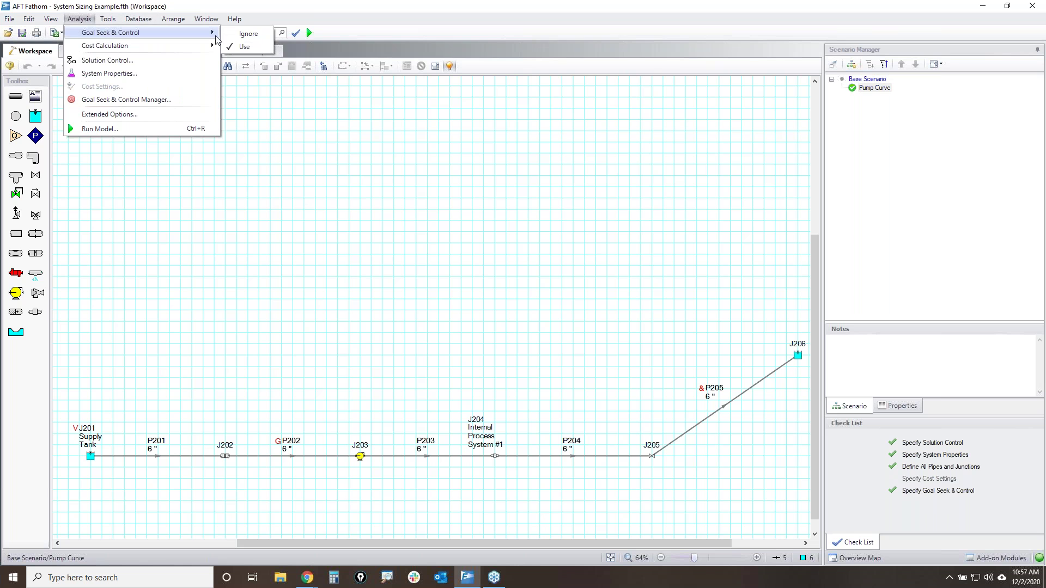
left_click(259, 39)
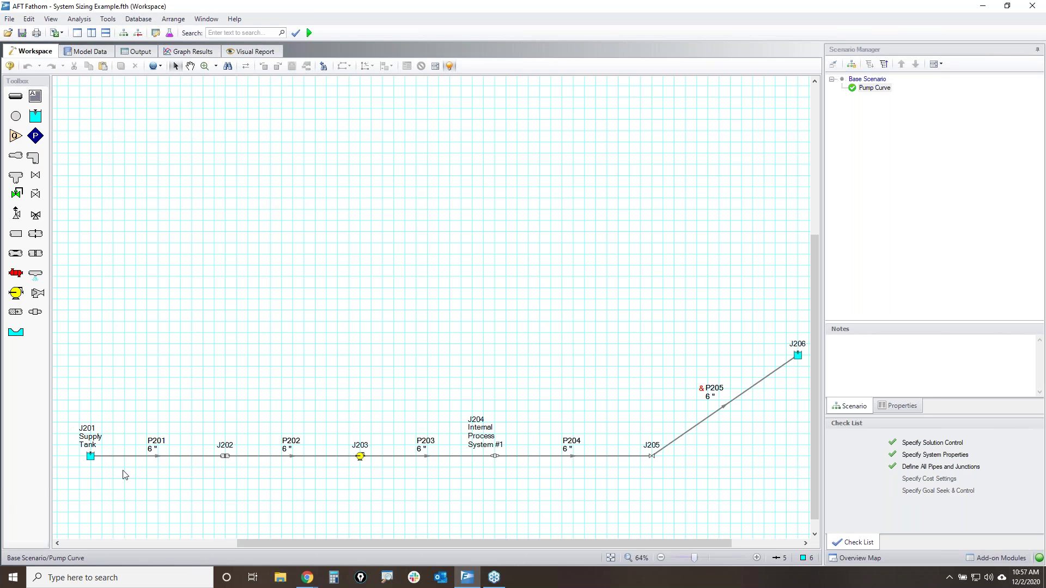
left_click(97, 460)
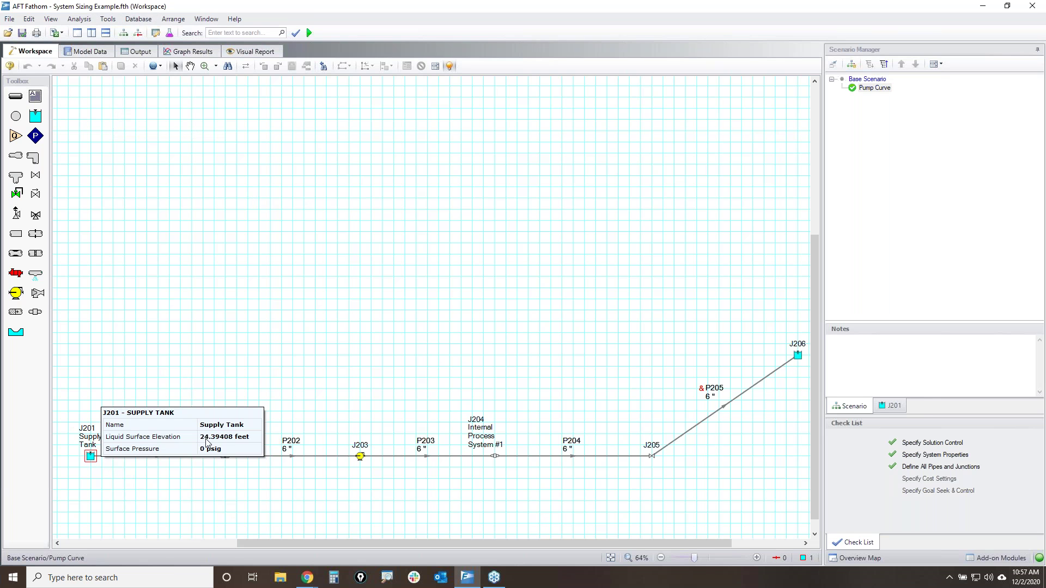
left_click(280, 403)
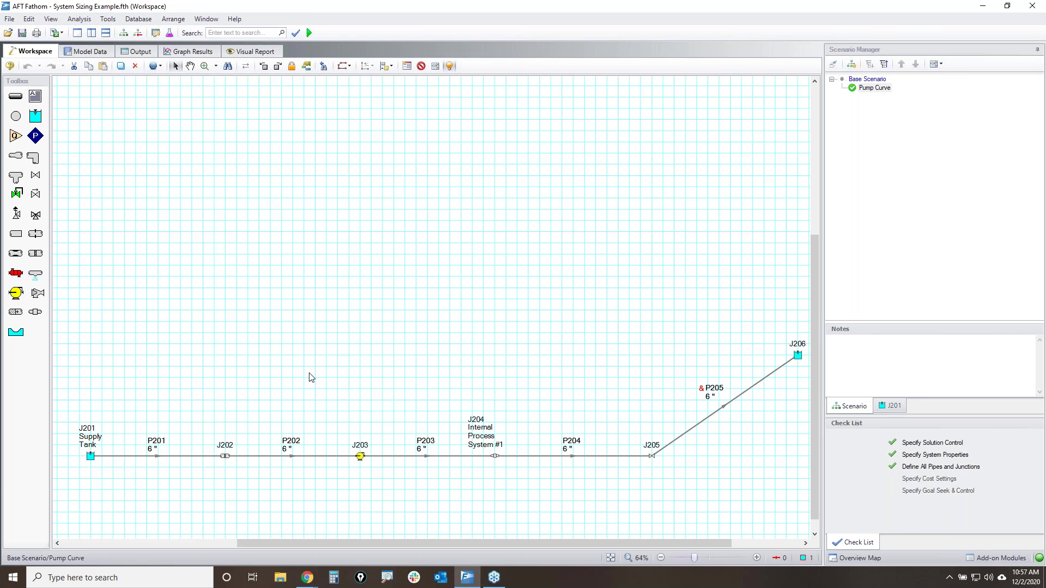
- Rerun the model and confirm the pump's 500.0 gal/min flow at 245.2 feet head
left_click(310, 33)
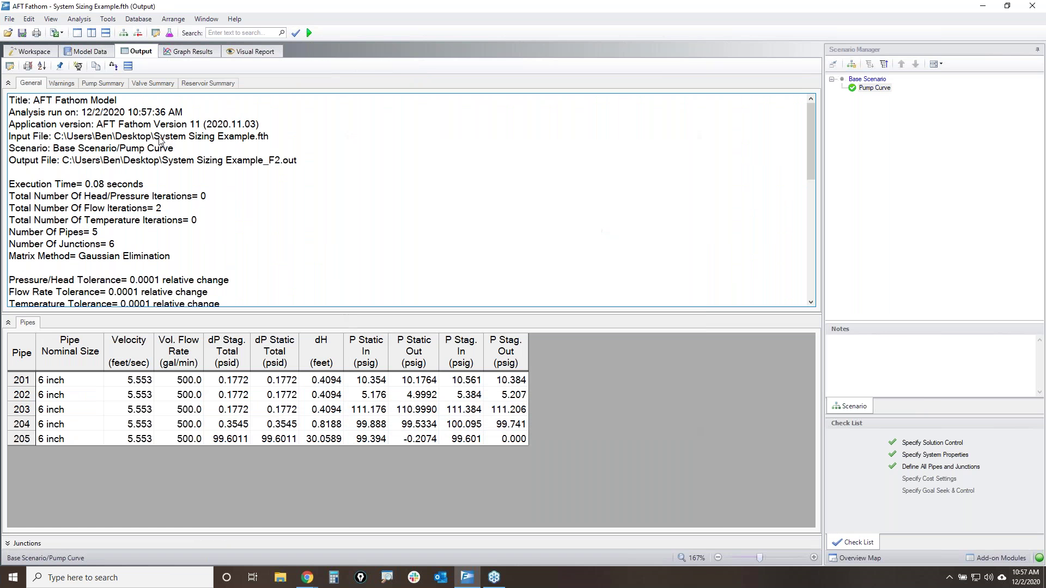
left_click(109, 85)
left_click(141, 142)
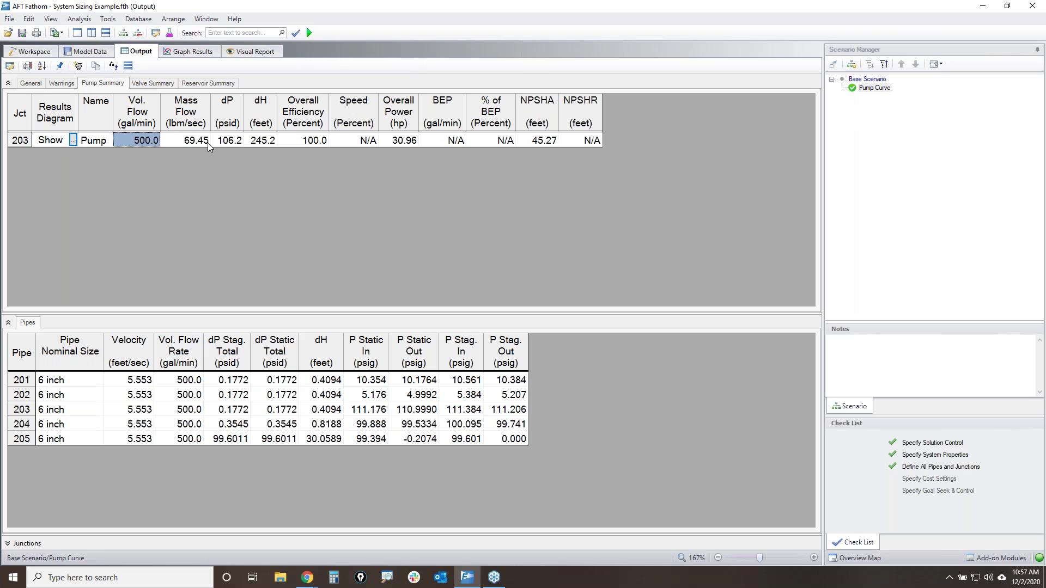
left_click(267, 144)
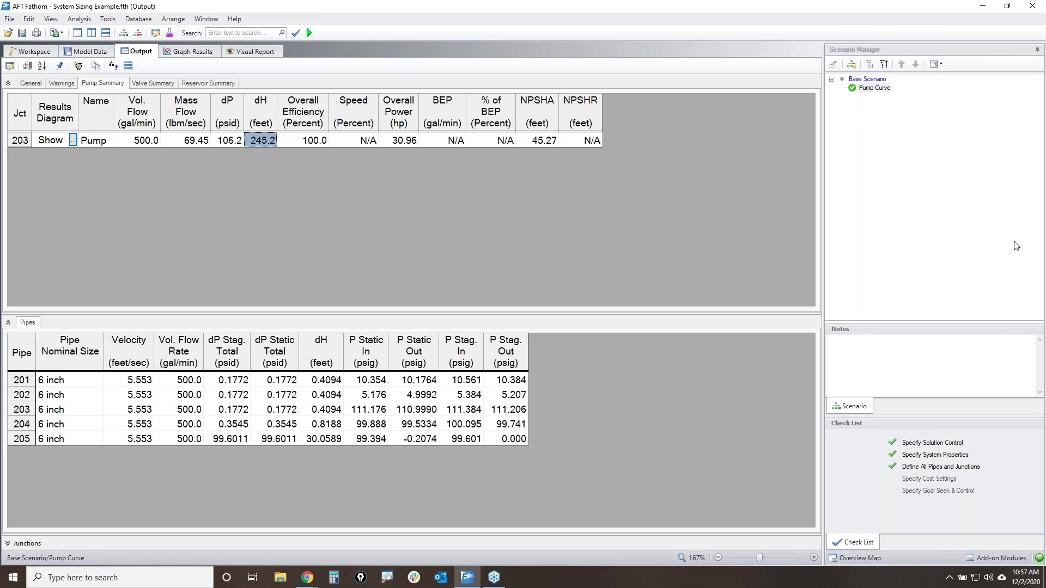
mouse_move(82, 60)
left_mouse_down()
mouse_move(70, 65)
mouse_move(83, 62)
left_mouse_up()
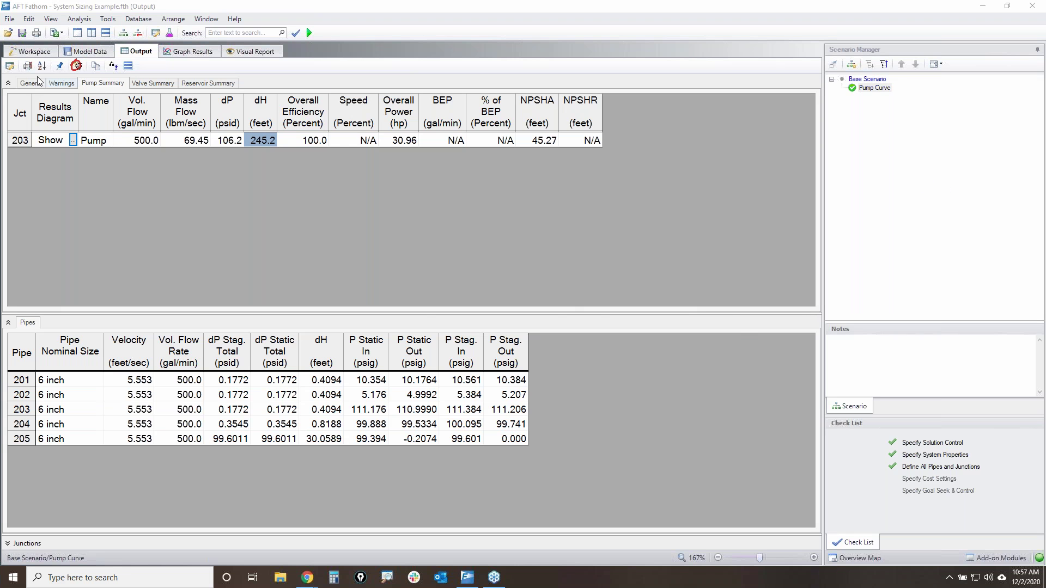
- Search Intelliquip online for J203 pumps at 500 gal/min and 245.2 ft, opening the site in the browser
left_click(76, 66)
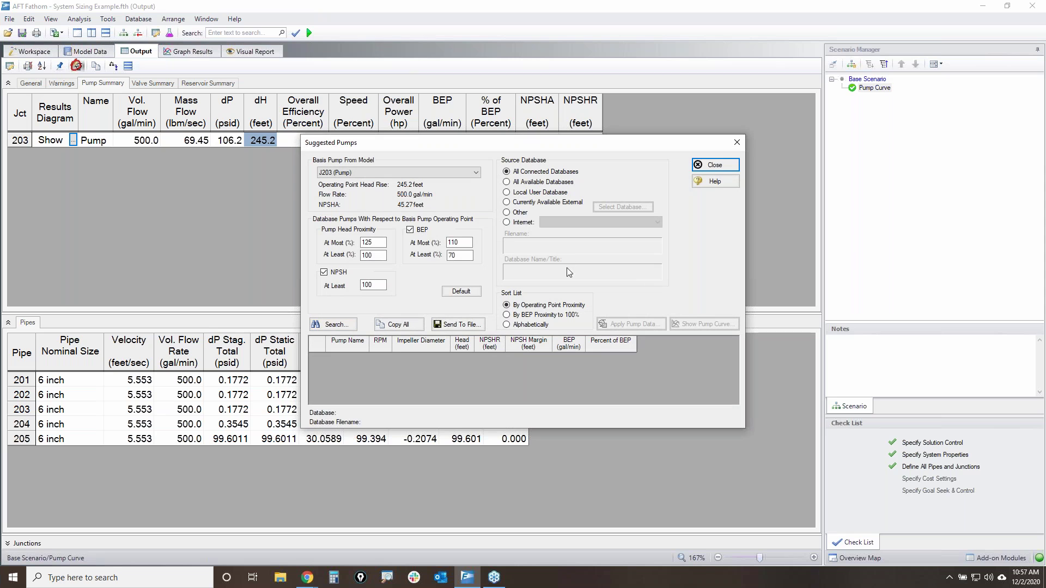
left_click(521, 224)
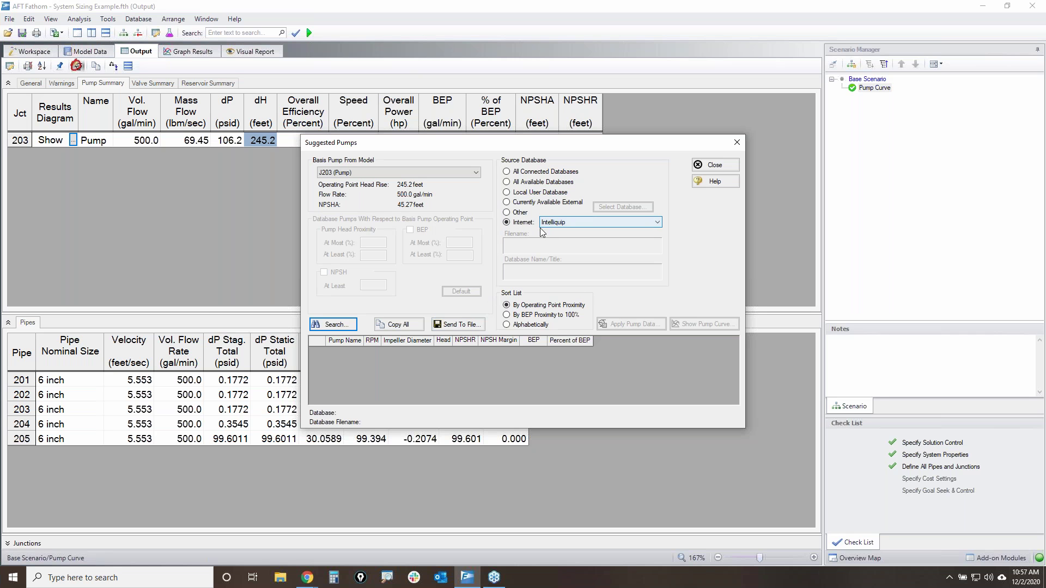
left_click(329, 326)
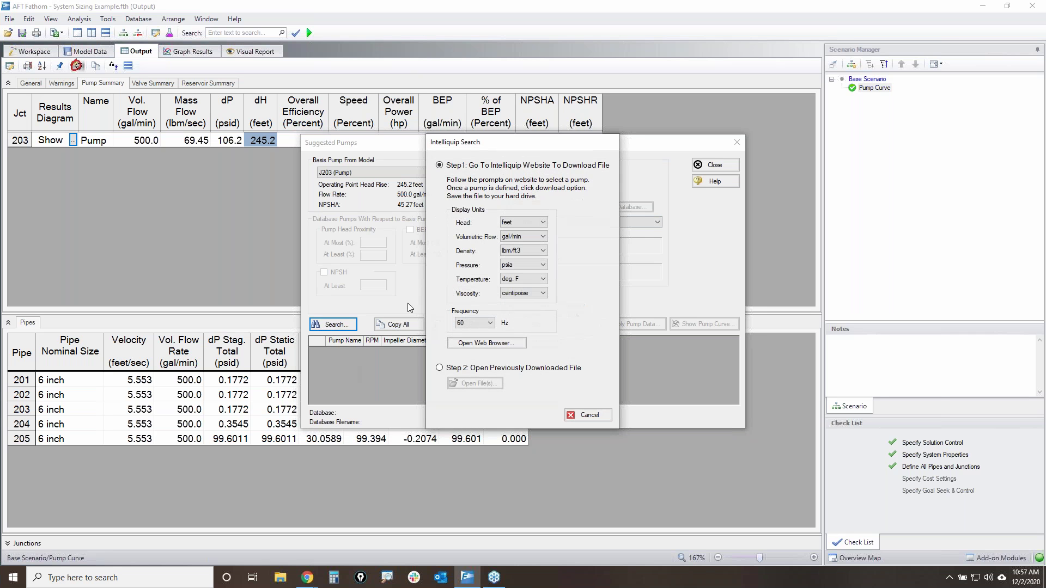
left_click(465, 344)
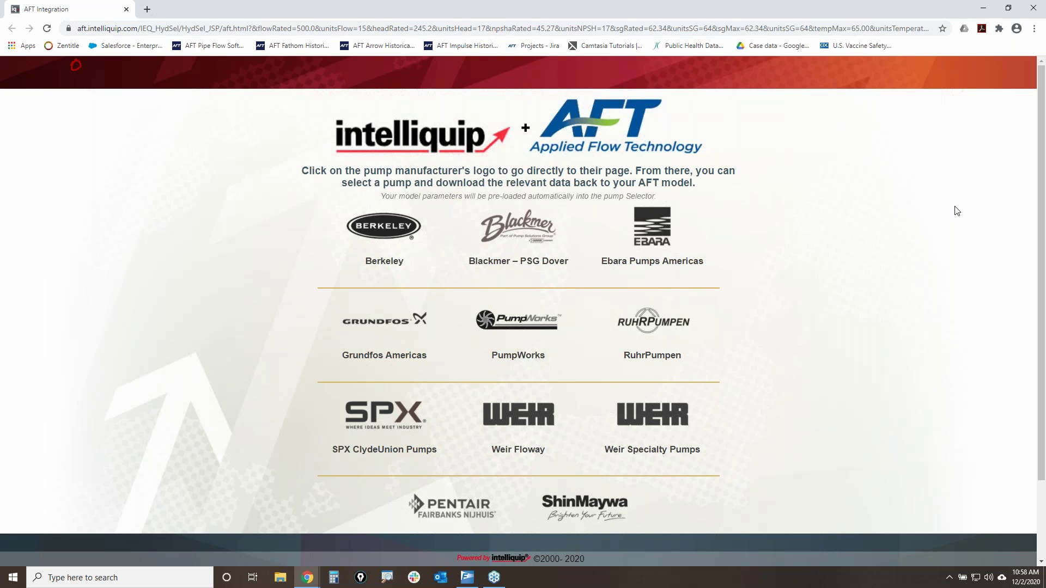
- Open the Berkeley catalogue and accept the preloaded 500 USgpm at 245.2 ft conditions
mouse_move(262, 214)
left_mouse_down()
mouse_move(653, 203)
mouse_move(716, 490)
mouse_move(393, 520)
mouse_move(297, 338)
mouse_move(281, 217)
left_mouse_up()
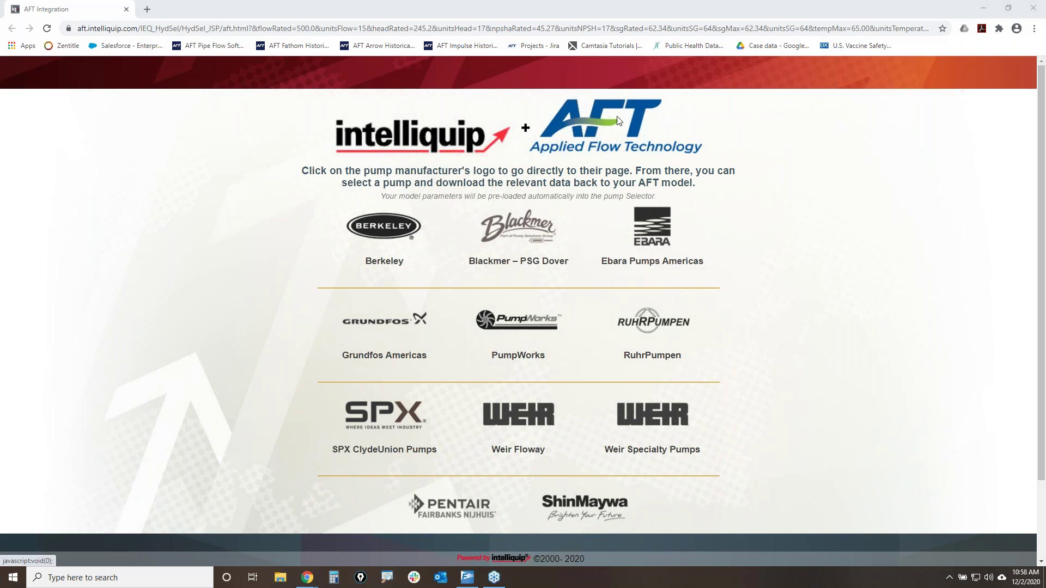
left_click(385, 227)
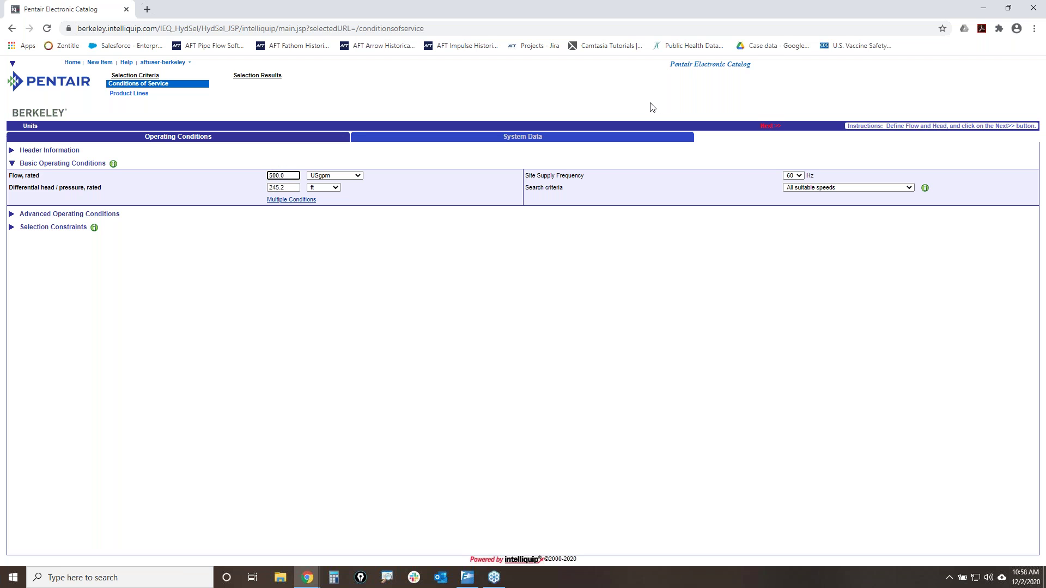
left_click(769, 127)
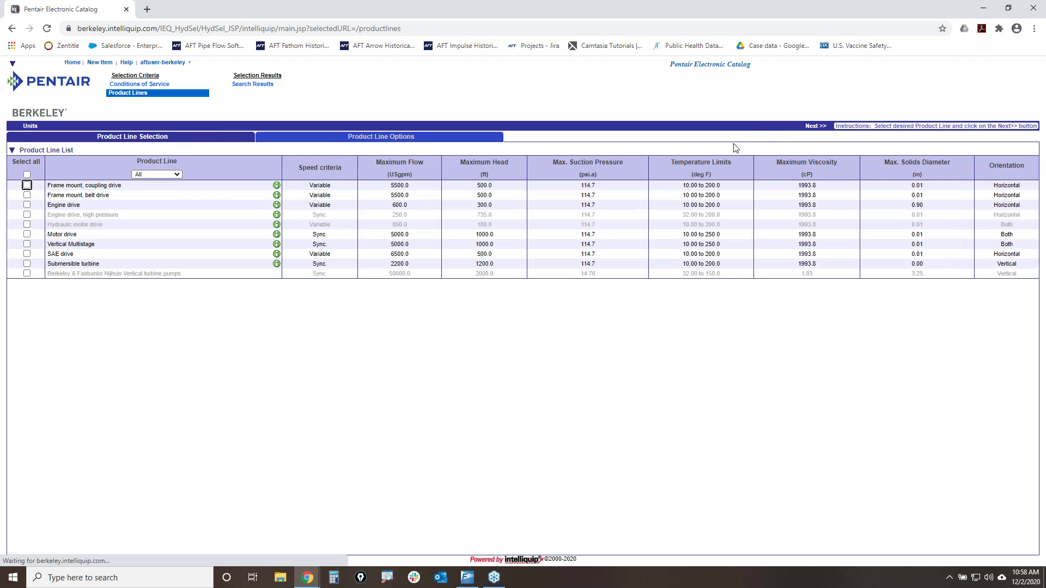
- Search the Frame mount coupling/belt, Engine and Motor drive lines and sort results by % BEP
left_click(27, 186)
left_click(27, 195)
left_click(26, 205)
left_click(27, 234)
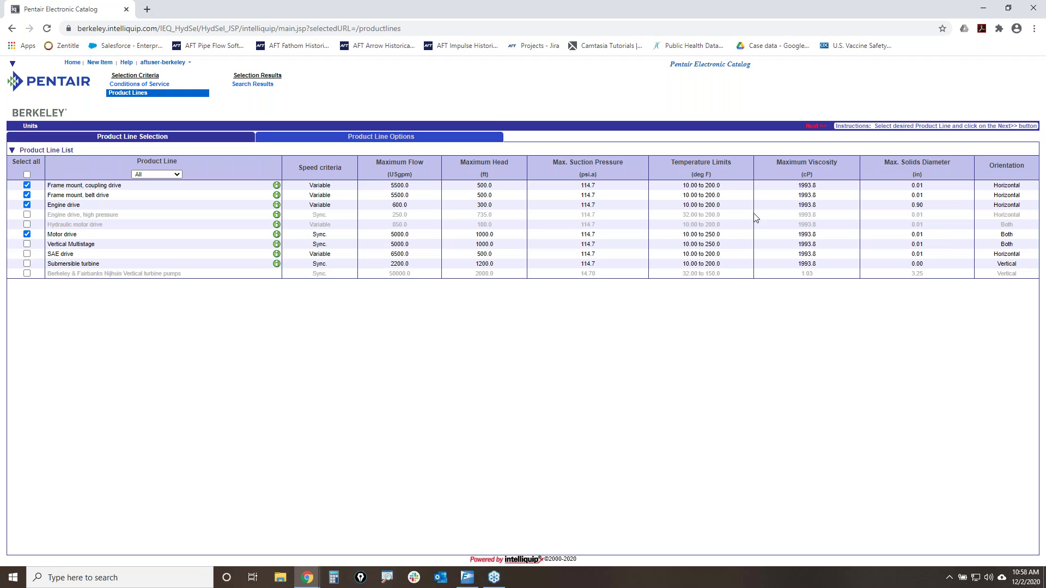
left_click(816, 127)
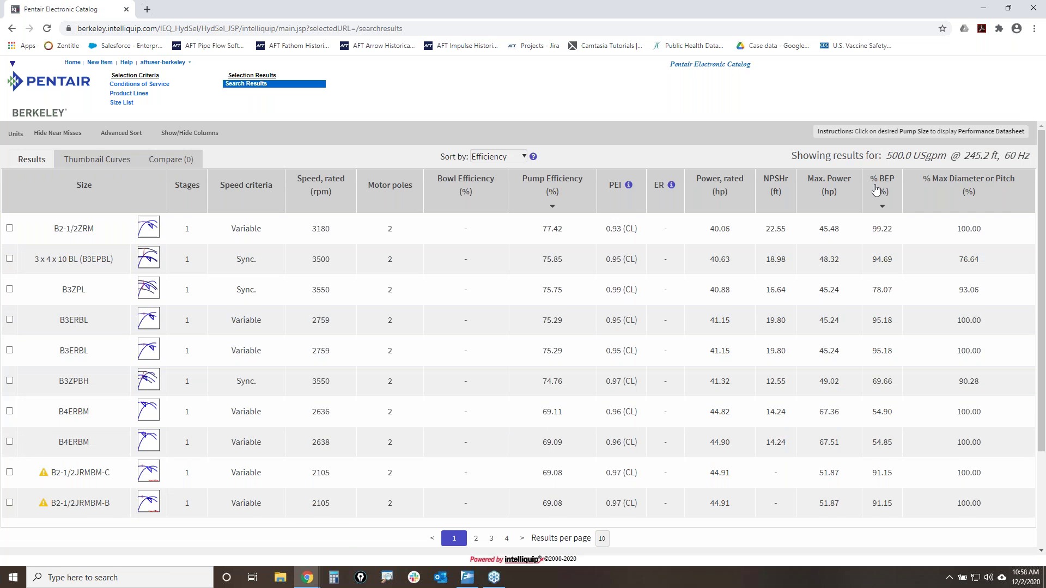
left_click(883, 184)
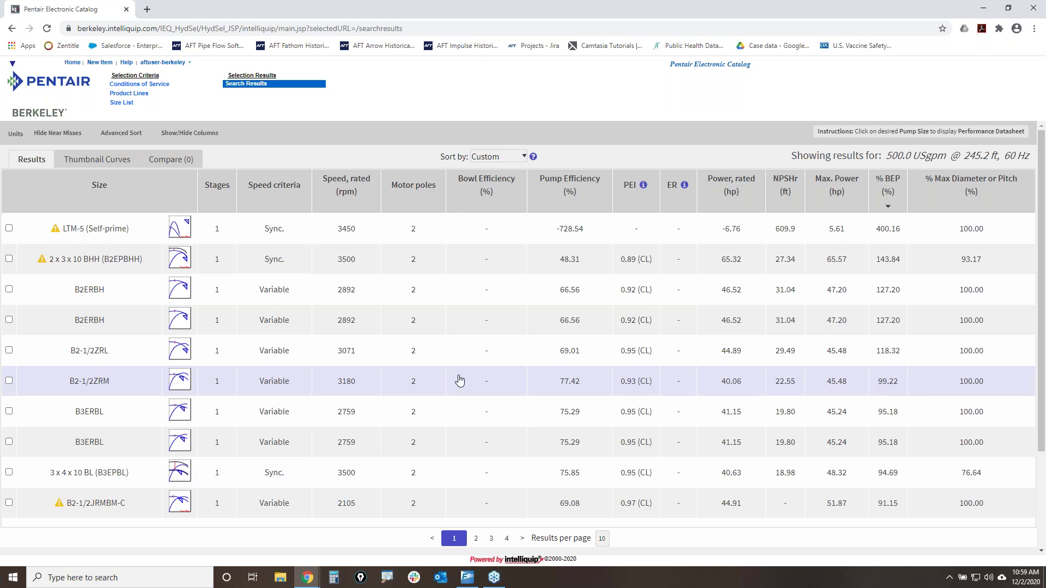
- Open the B2-1/2ZRM datasheet and download its IQx file
left_click(87, 383)
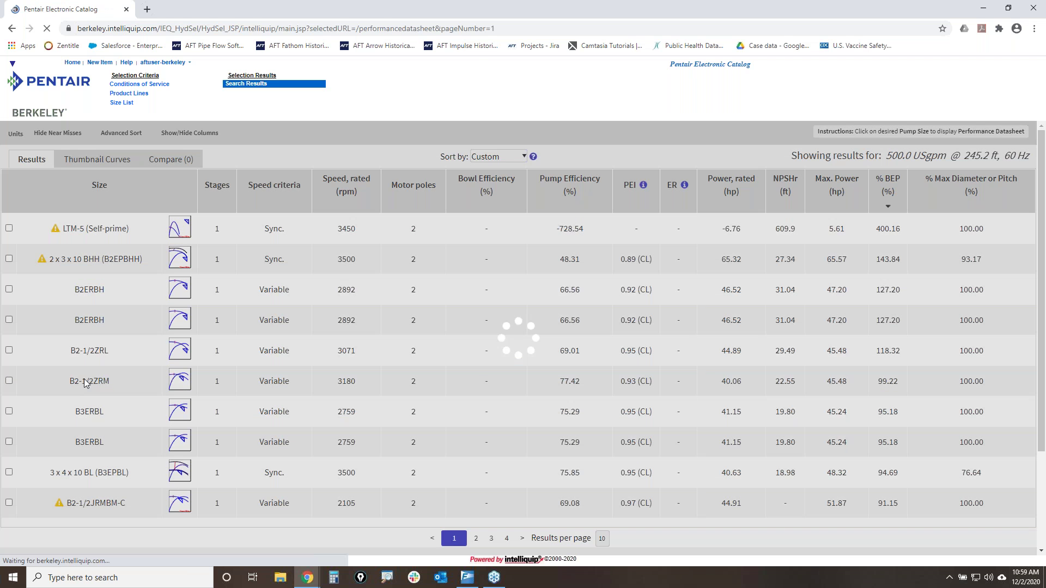
scroll(510, 363, "down", 6)
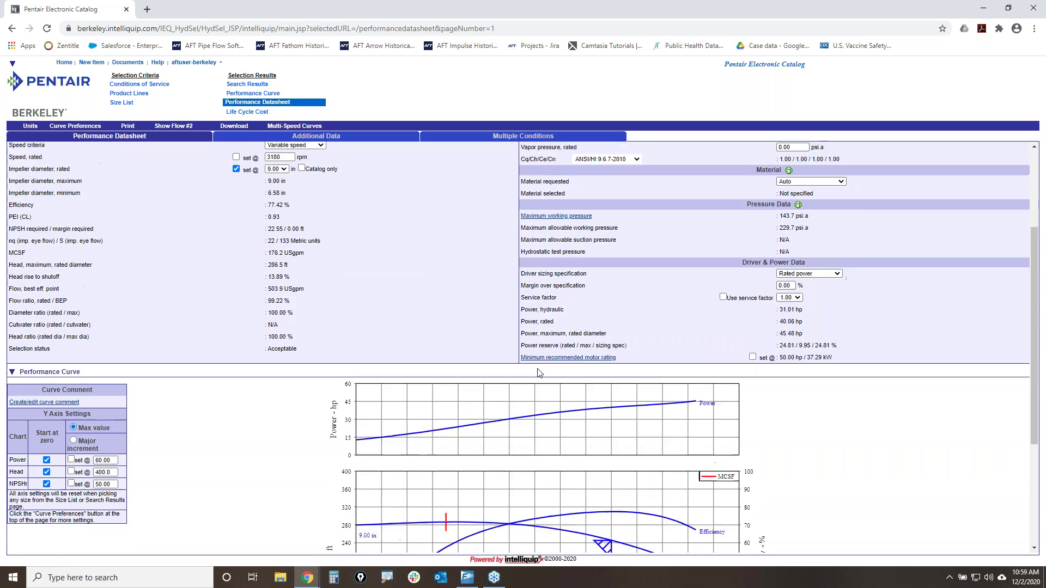
scroll(597, 481, "up", 6)
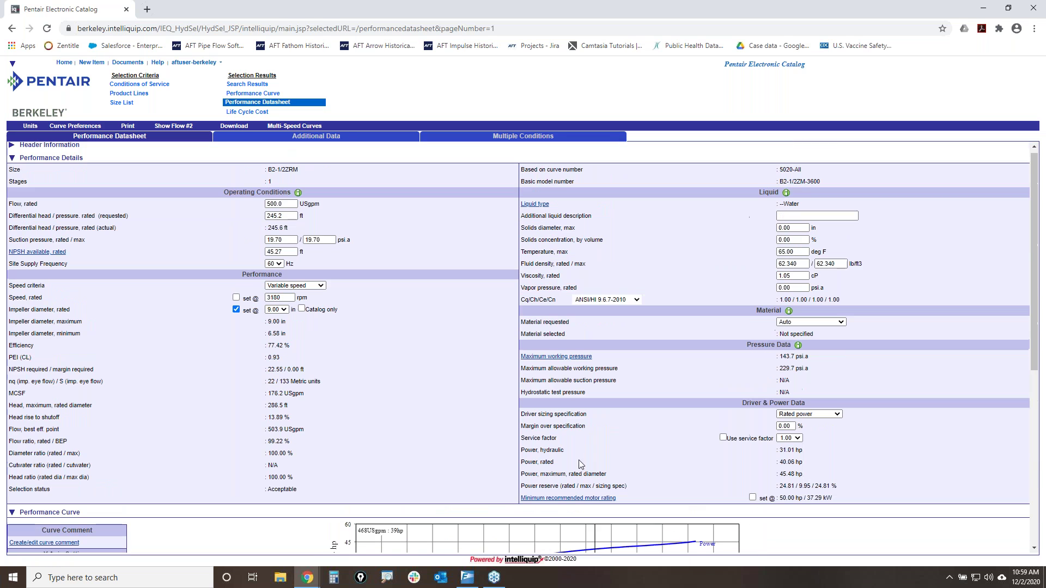
left_click(237, 127)
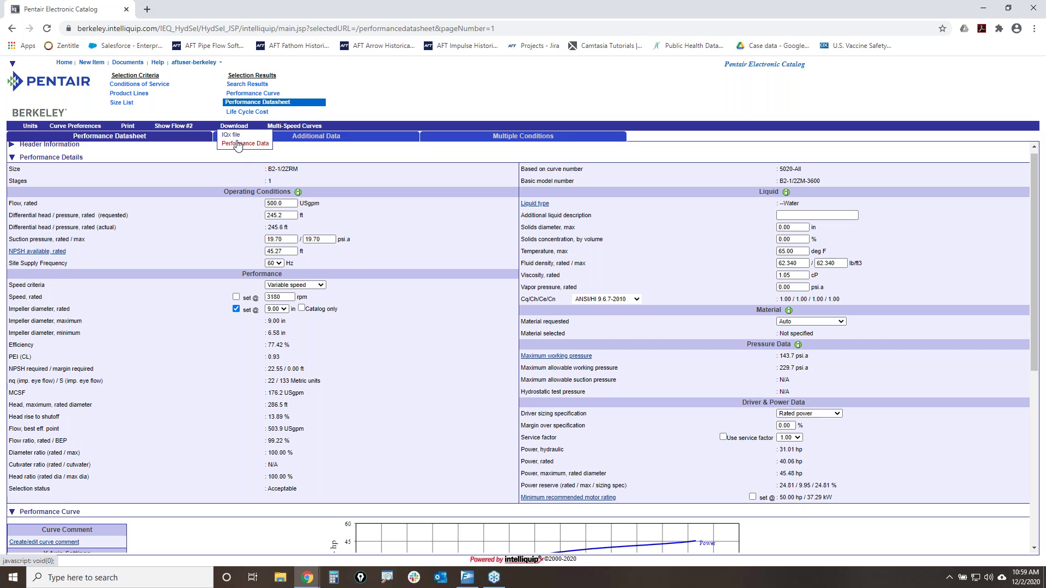
left_click(232, 136)
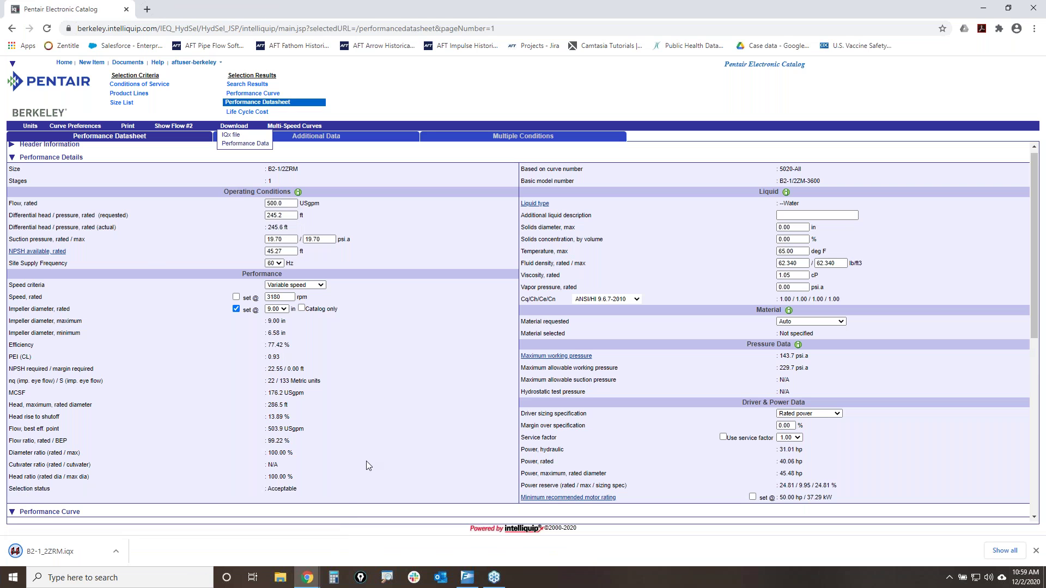
- Move B2-1_2ZRM.iqx from Downloads to the Desktop and return to AFT Fathom
left_click(116, 552)
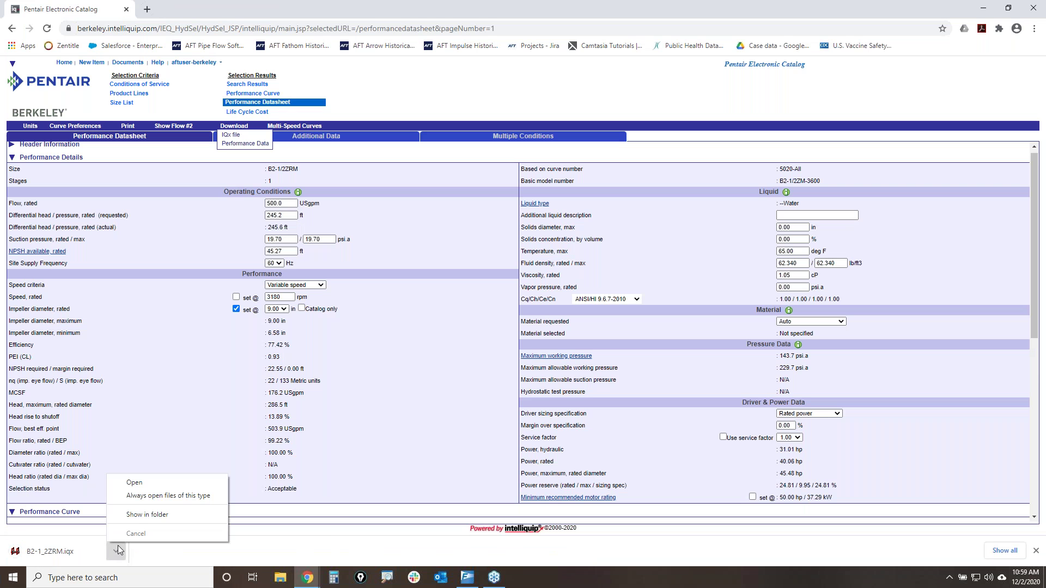
left_click(147, 515)
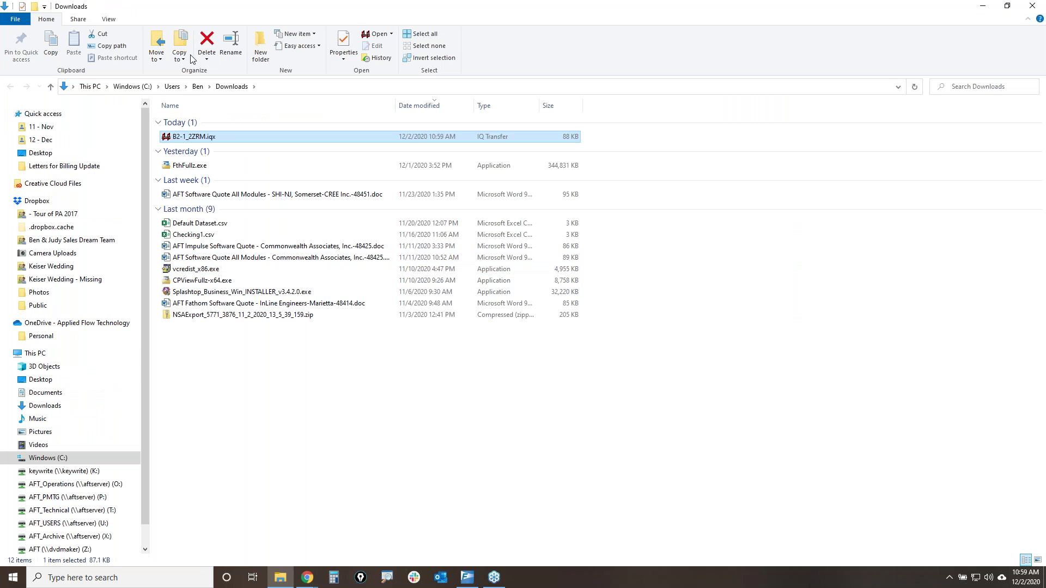
left_click_drag(202, 140, 53, 380)
left_click(1032, 6)
mouse_move(307, 578)
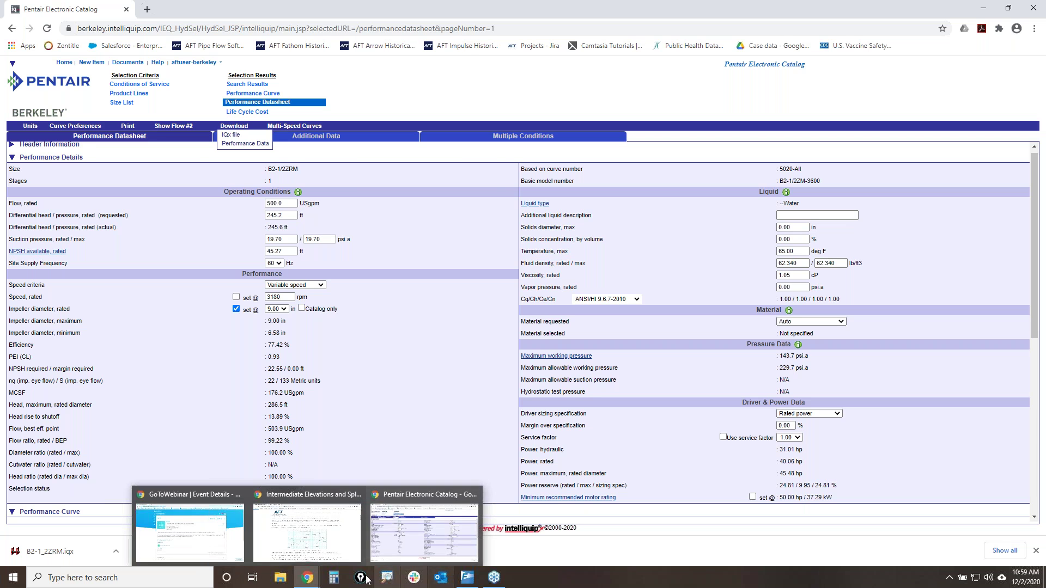
left_click(466, 576)
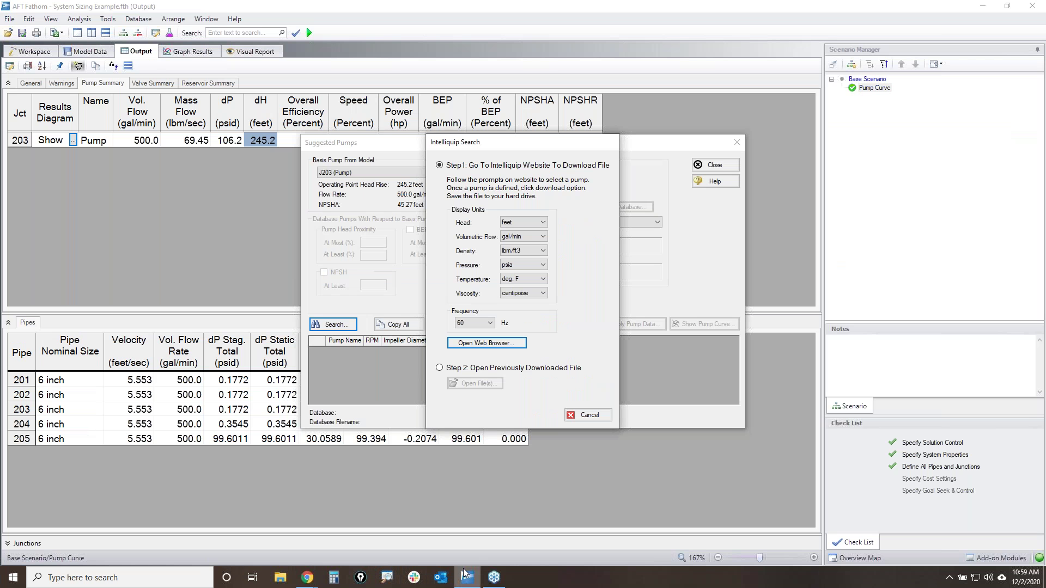
- Import the previously downloaded B2-1_2ZRM.iqx pump file into the Intelliquip search
left_click(460, 370)
left_click(475, 384)
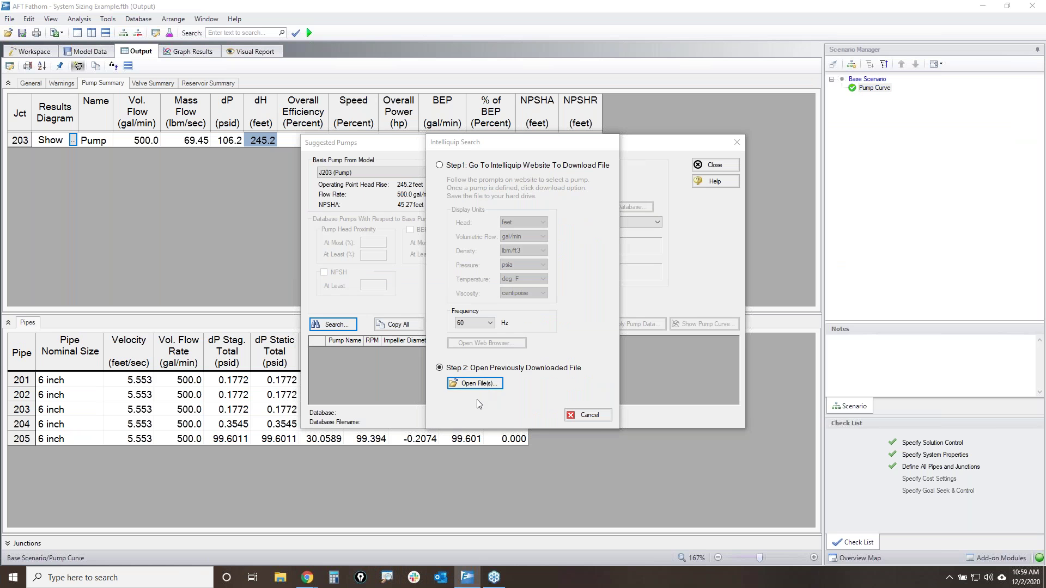
scroll(576, 282, "down", 1)
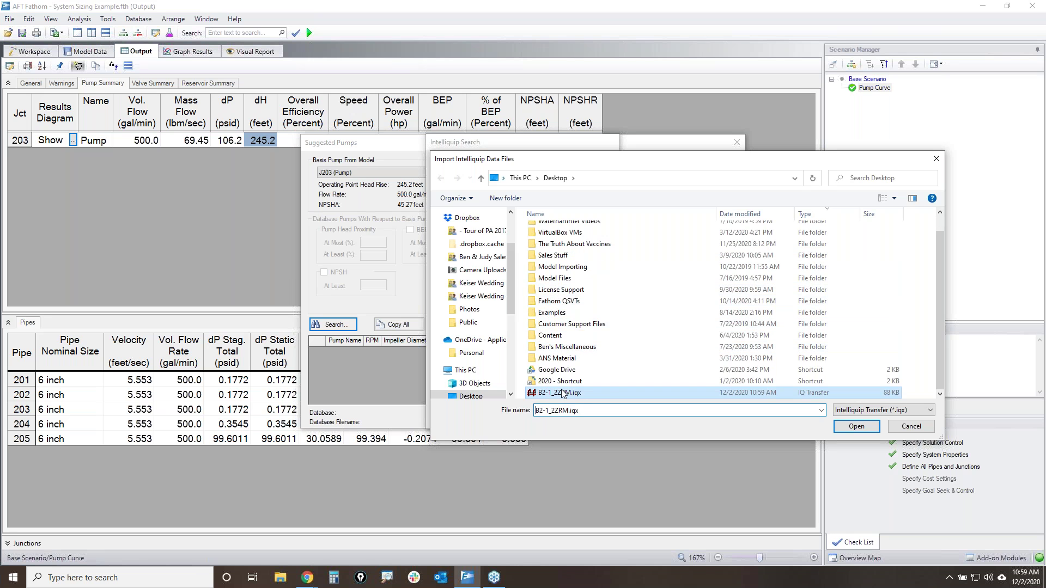
double_click(578, 391)
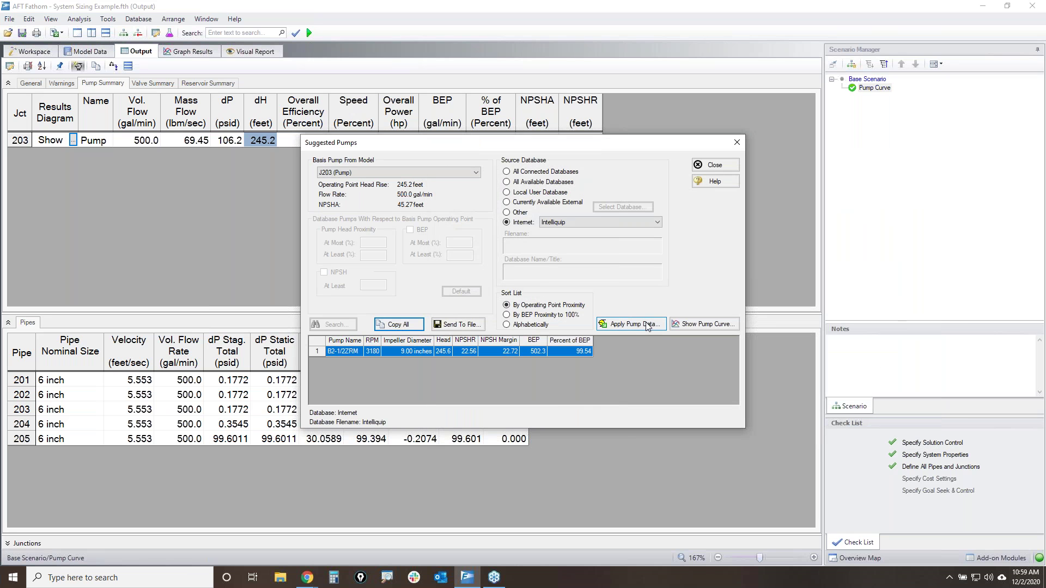
- Apply the B2-1/2ZRM pump data to junction 203, confirm the replacement, and close the pump windows
left_click(632, 324)
left_click(375, 210)
left_click(472, 239)
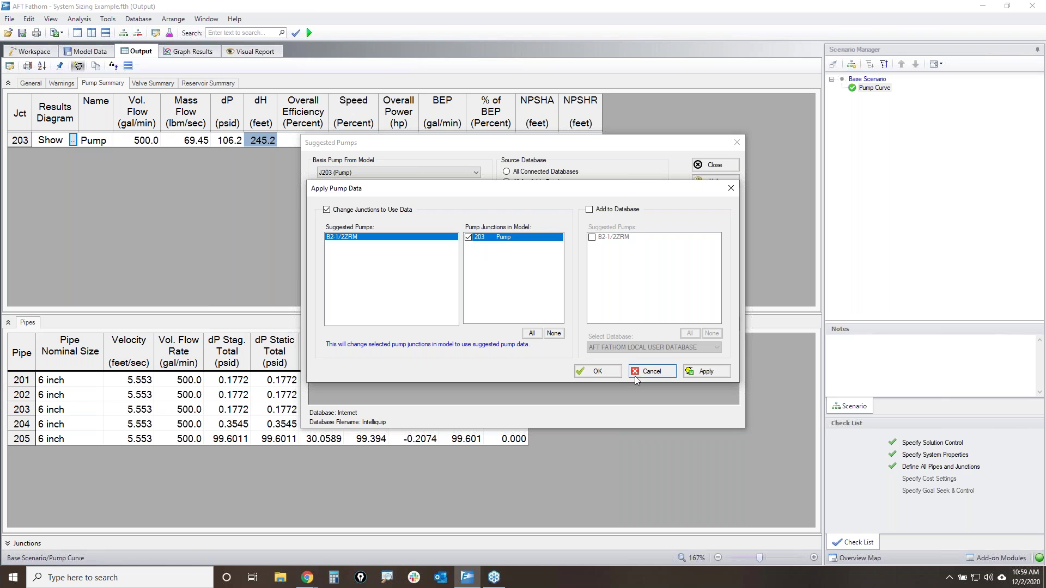
left_click(705, 371)
left_click(564, 327)
left_click(569, 328)
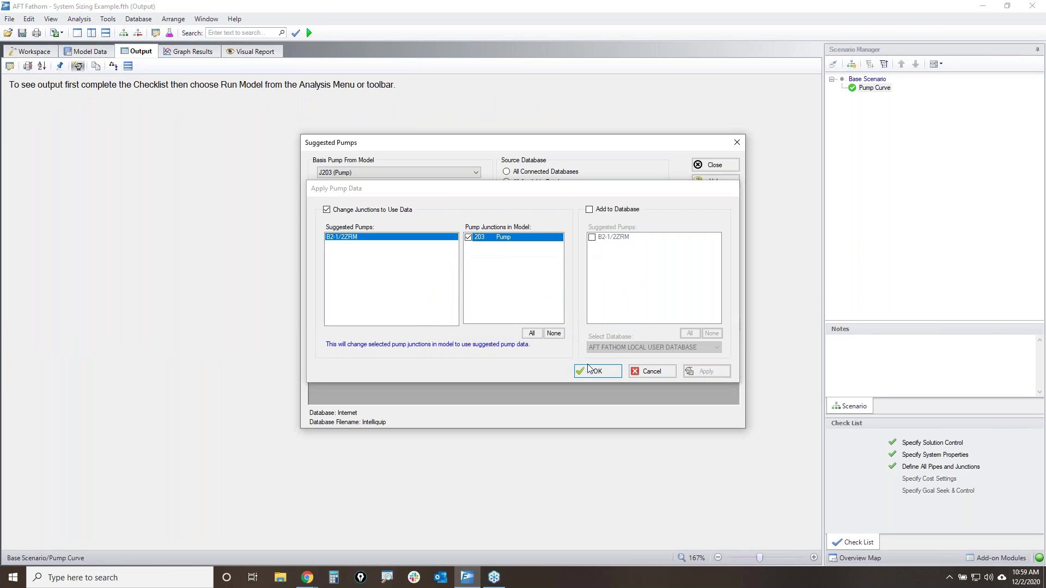
left_click(595, 371)
left_click(714, 164)
- Open pump J203's properties and view its NPSHR and efficiency curves
left_click(30, 51)
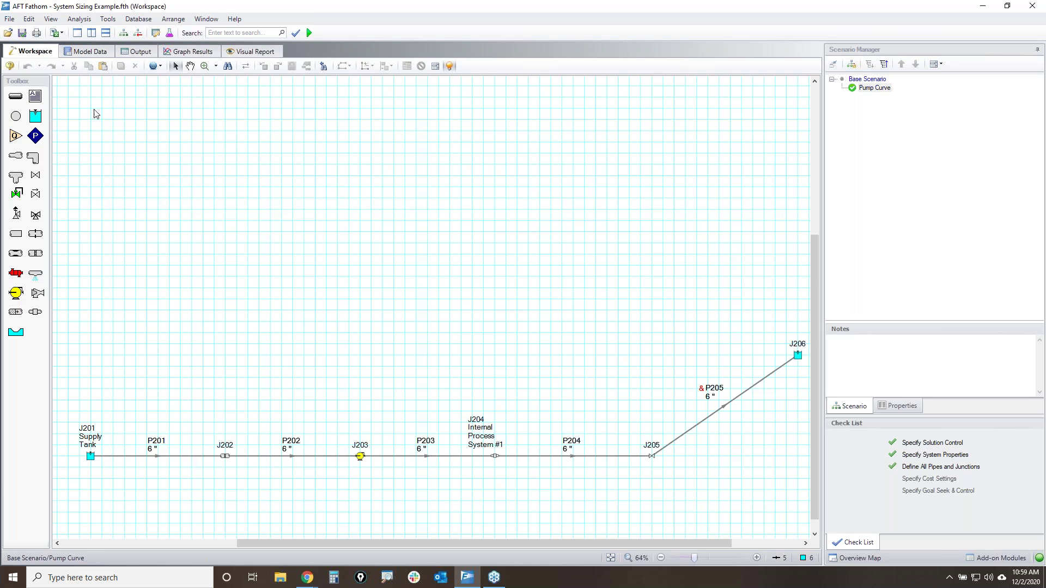
double_click(361, 457)
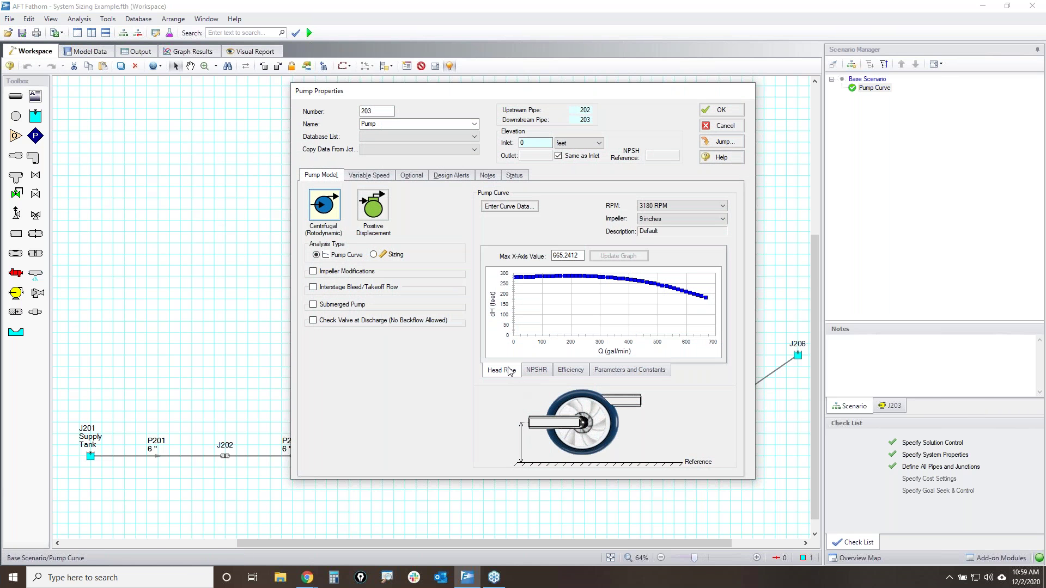
left_click(536, 371)
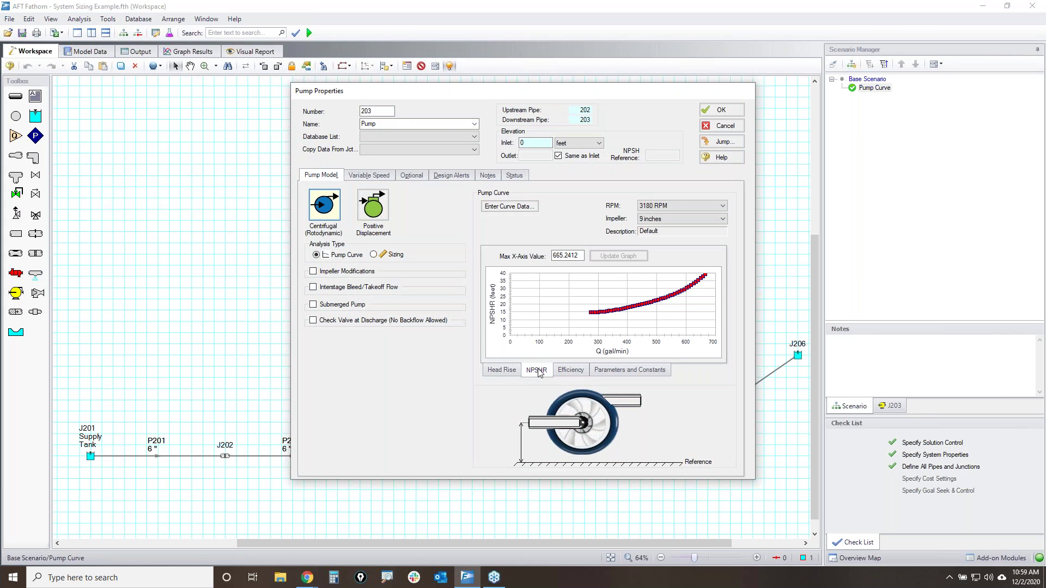
left_click(577, 371)
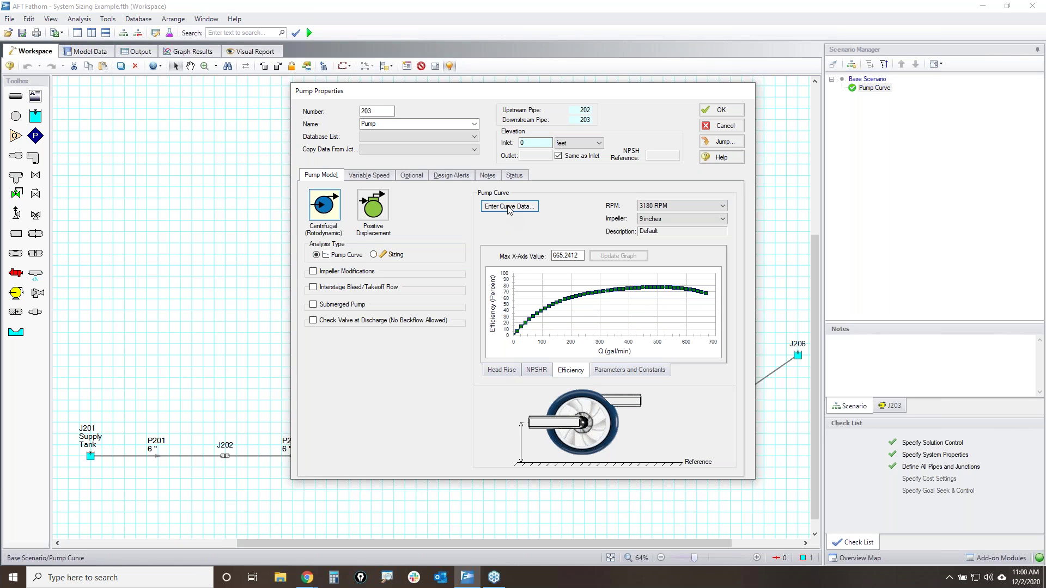
- Open J203's curve data table and look through the imported head, NPSHR and efficiency points
left_click(508, 208)
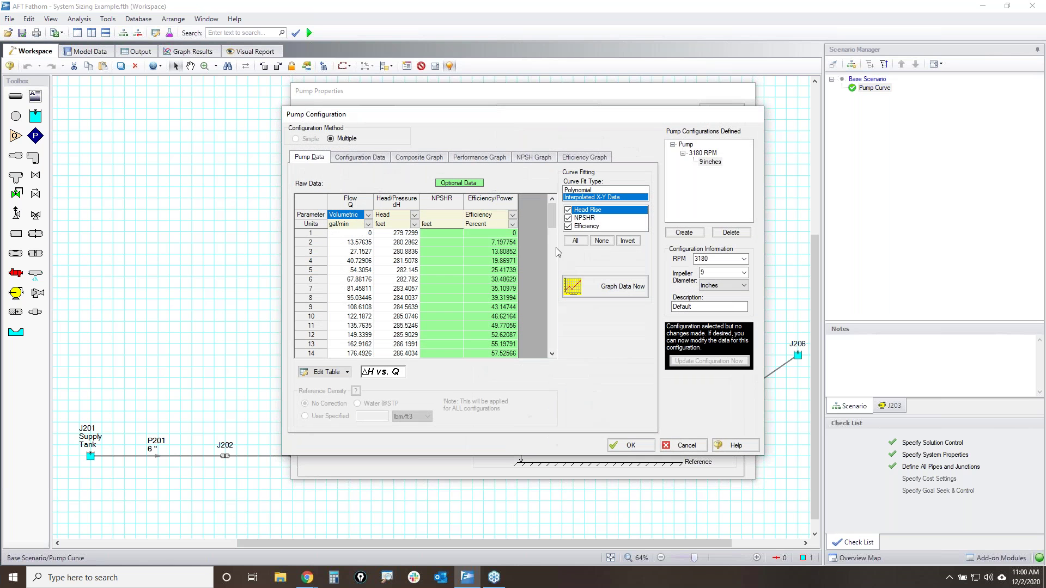
left_click_drag(556, 219, 558, 259)
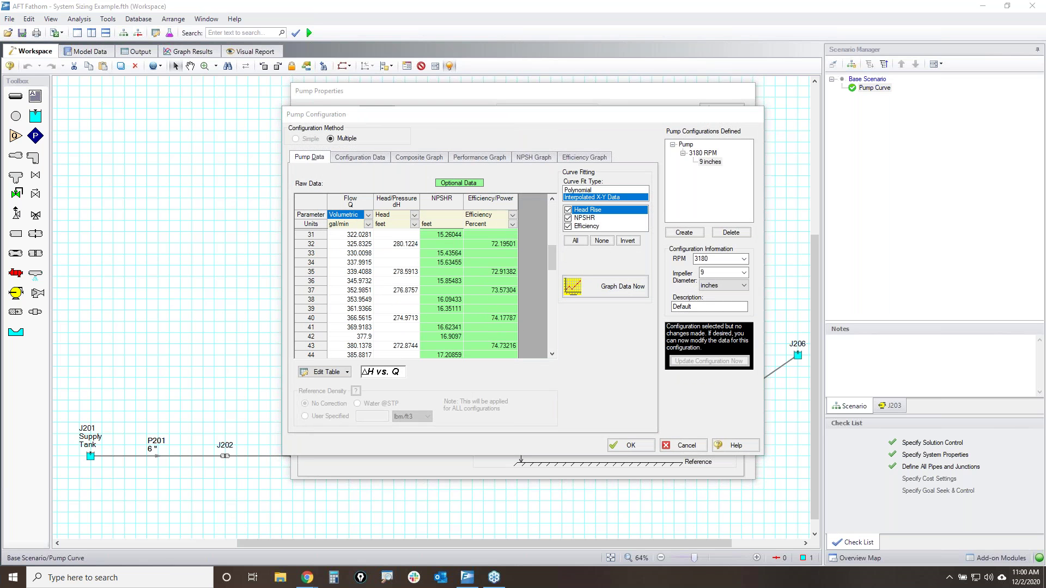
mouse_move(395, 294)
left_mouse_down()
mouse_move(500, 301)
mouse_move(393, 316)
mouse_move(483, 282)
left_mouse_up()
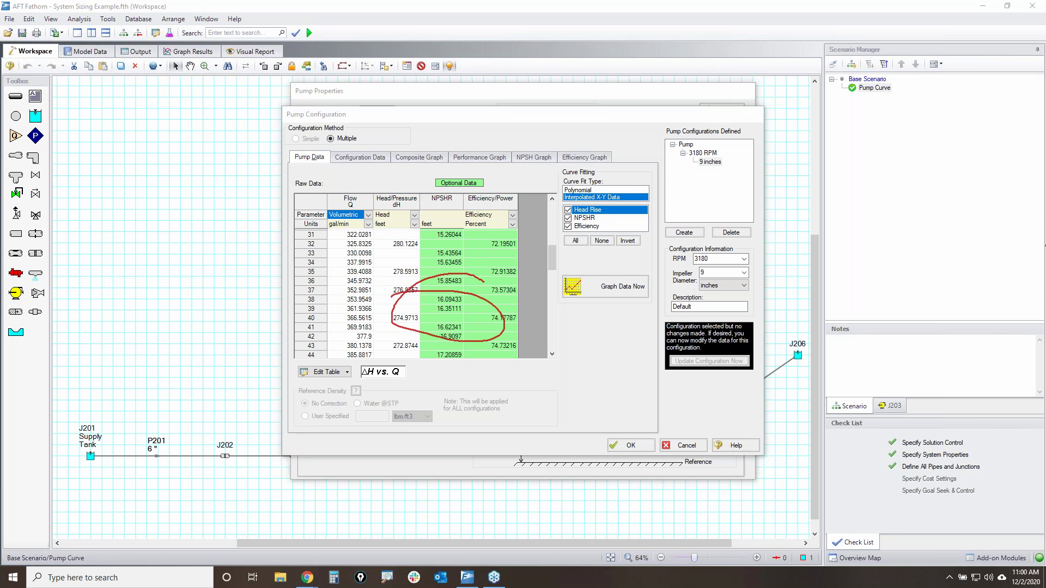
left_click_drag(516, 220, 345, 366)
left_click_drag(332, 231, 390, 275)
left_click_drag(480, 349, 526, 388)
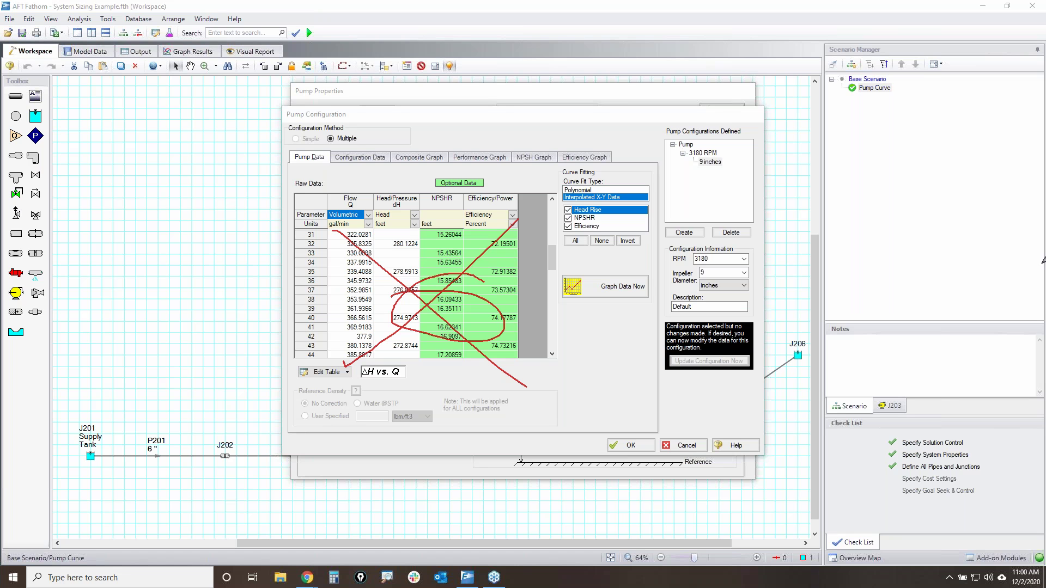
mouse_move(569, 183)
left_mouse_down()
mouse_move(626, 177)
mouse_move(634, 198)
mouse_move(559, 197)
mouse_move(601, 182)
left_mouse_up()
- Highlight points in the curve data table, then show Configuration Data for the 3180 RPM, 9-inch pump
key("e")
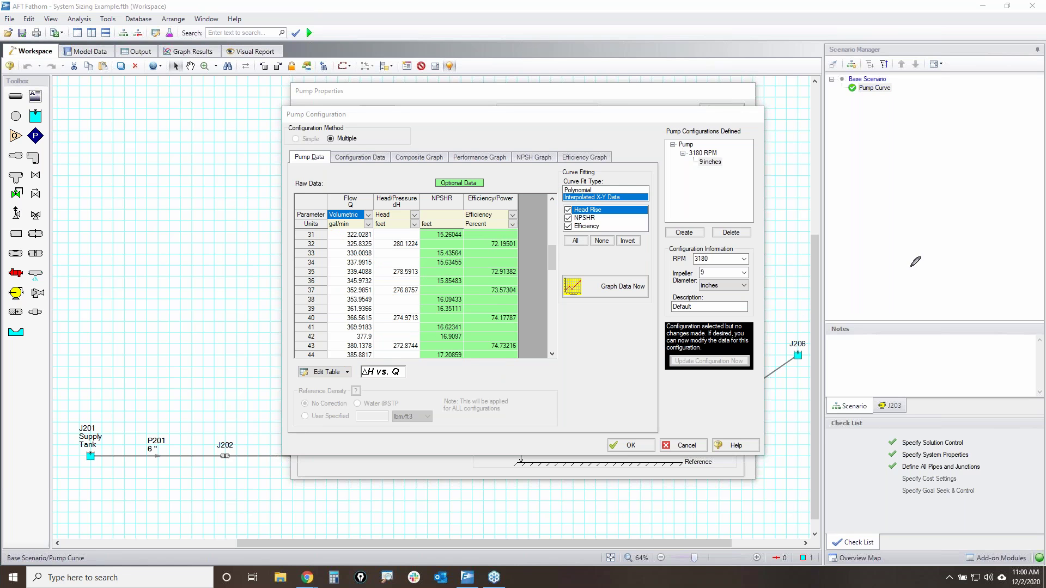
mouse_move(126, 132)
left_mouse_down()
mouse_move(121, 444)
mouse_move(604, 446)
left_mouse_up()
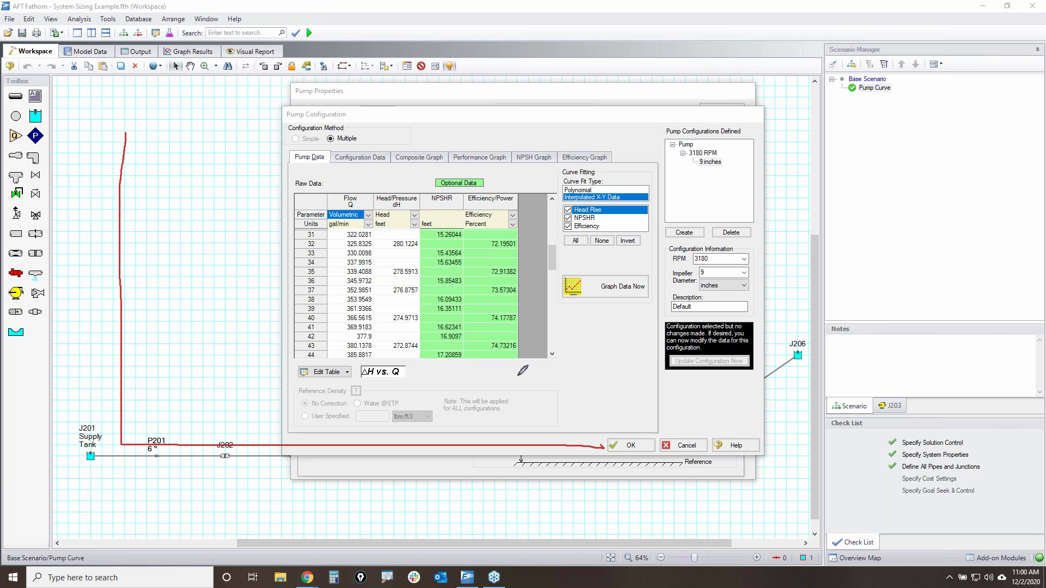
left_click(251, 208)
left_click_drag(288, 231, 289, 235)
left_click(332, 254)
left_click_drag(424, 253, 476, 271)
left_click_drag(477, 319, 487, 327)
left_click_drag(578, 339, 591, 352)
left_click_drag(279, 214, 262, 216)
left_click(186, 215)
left_click(231, 199)
mouse_move(121, 196)
left_mouse_down()
mouse_move(211, 200)
mouse_move(452, 275)
mouse_move(599, 337)
mouse_move(780, 452)
left_mouse_up()
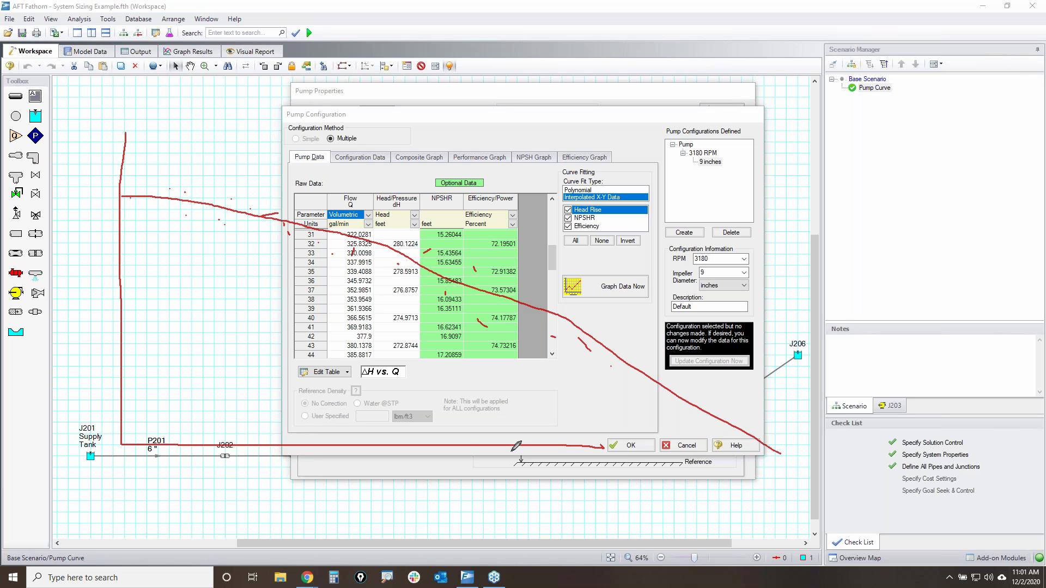
left_click_drag(121, 197, 122, 195)
left_click_drag(216, 208, 218, 207)
left_click_drag(302, 227, 300, 227)
left_click_drag(391, 245, 385, 243)
left_click_drag(484, 292, 482, 291)
left_click_drag(567, 314, 566, 314)
key("Escape")
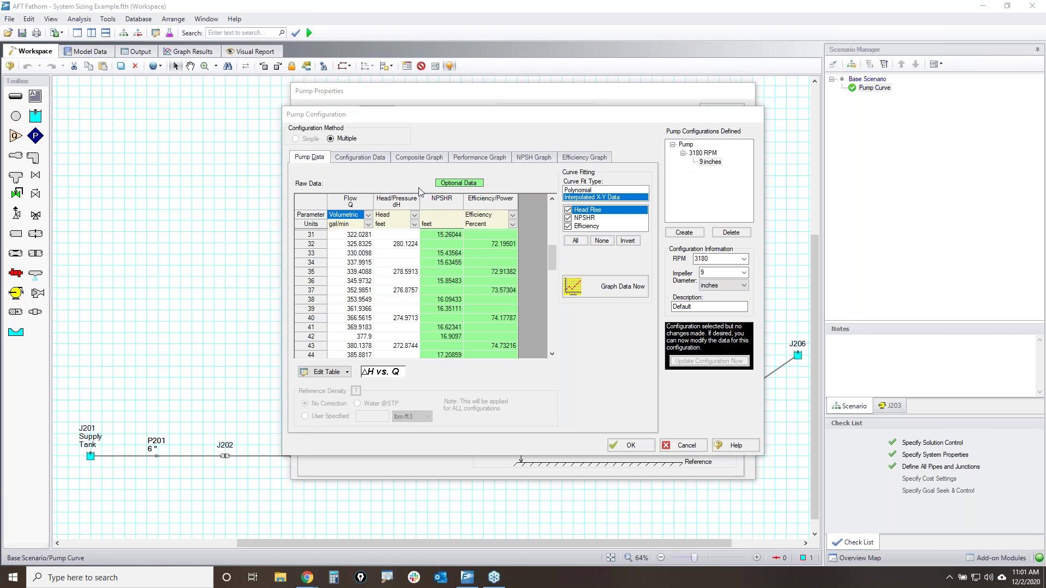
left_click(360, 157)
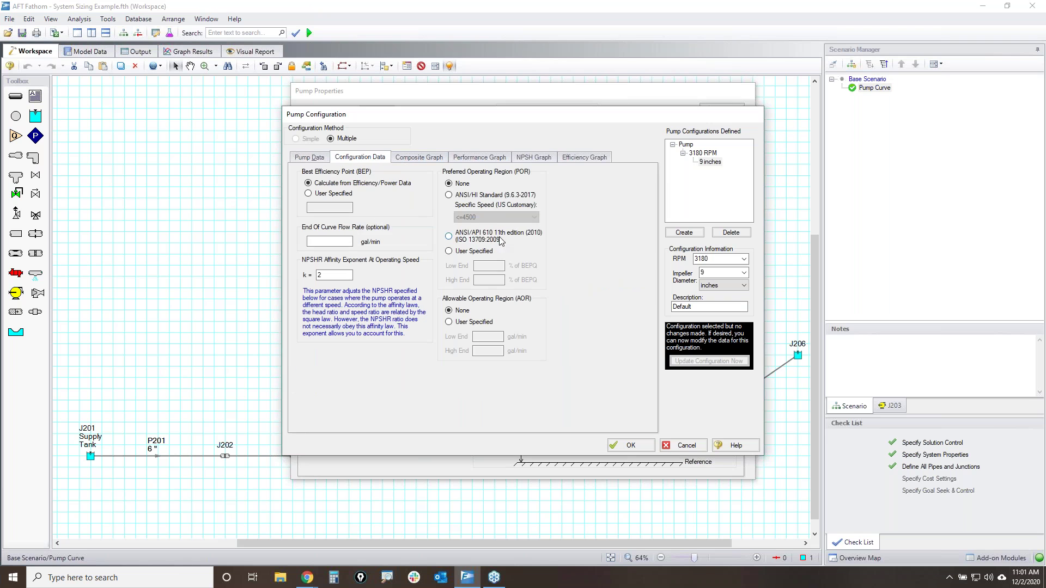
- Give J203 the ANSI/HI standard POR (70–120% of BEP flow), confirm, and close Pump Properties
left_click(482, 195)
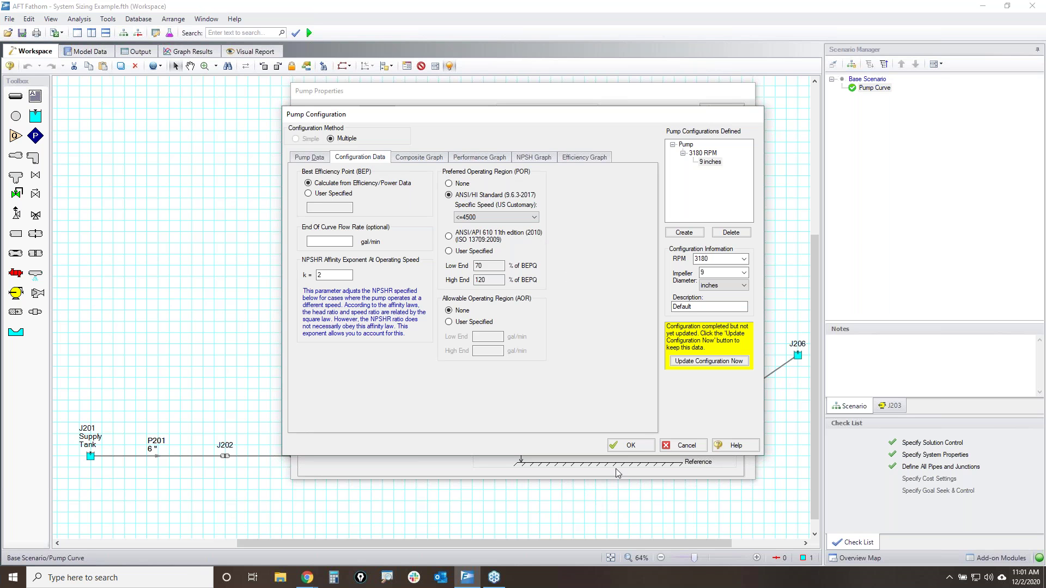
left_click(627, 446)
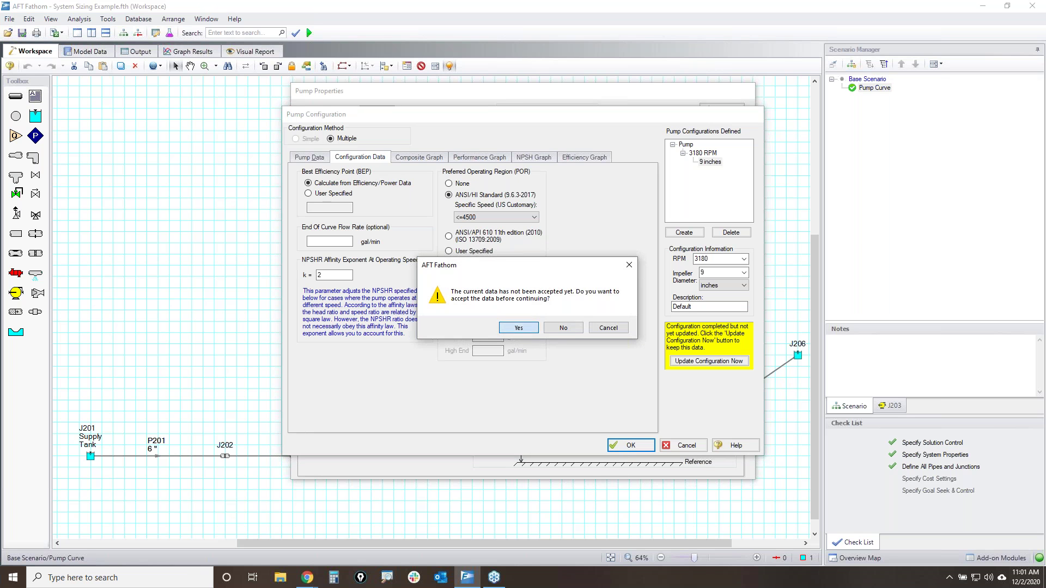
left_click(519, 327)
left_click(721, 107)
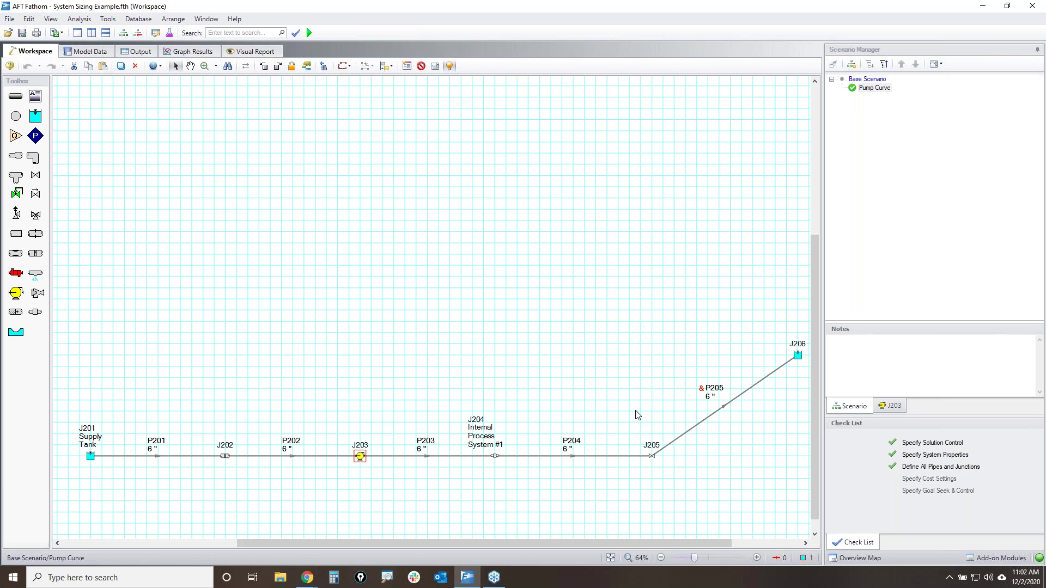
- Check pump J203, rerun the model with the new pump, and view the output
left_click(584, 327)
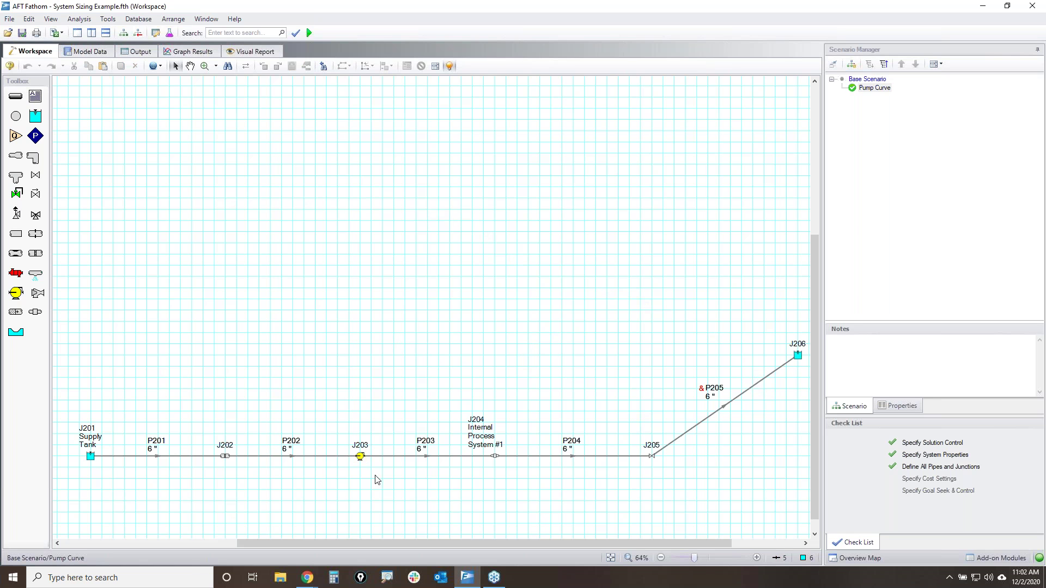
left_click(360, 457)
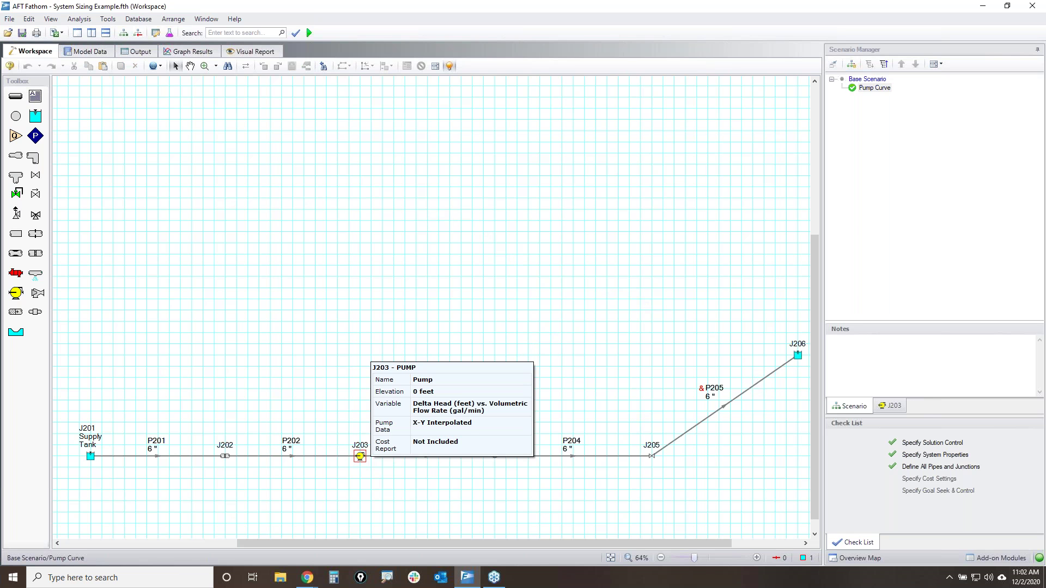
left_click(358, 302)
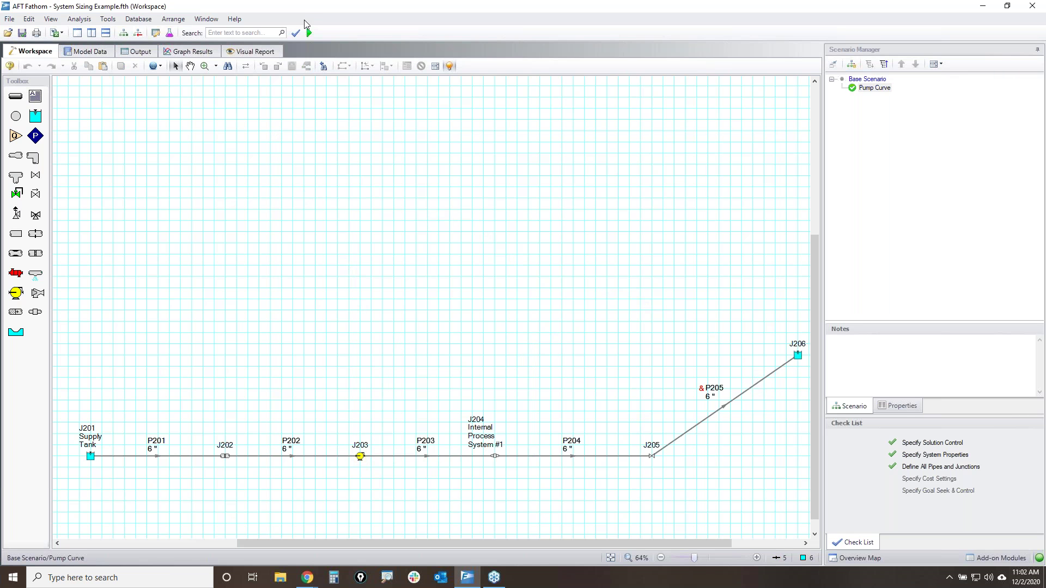
left_click(309, 34)
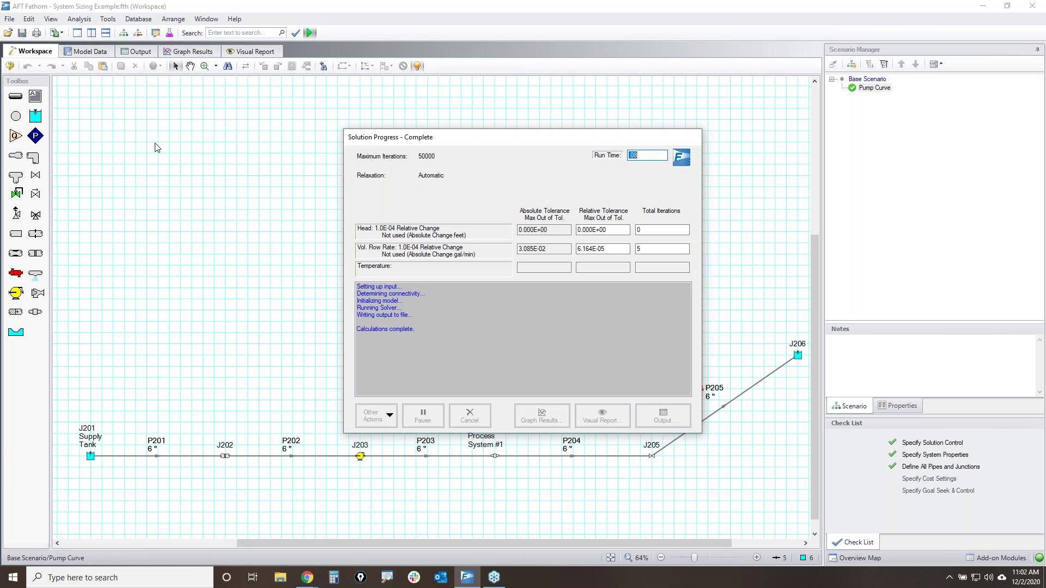
key("Return")
- Review pump summary: 500.6 flow, 245.4 head, 77.41 efficiency, 40.07 power, 99.65% BEP, NPSHA/NPSHR
left_click(159, 87)
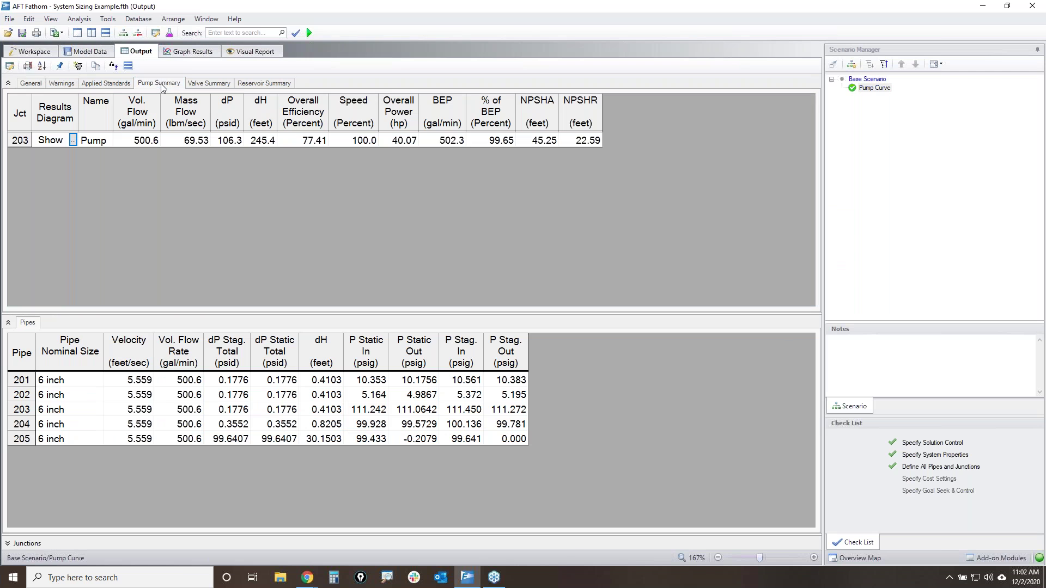
left_click(145, 141)
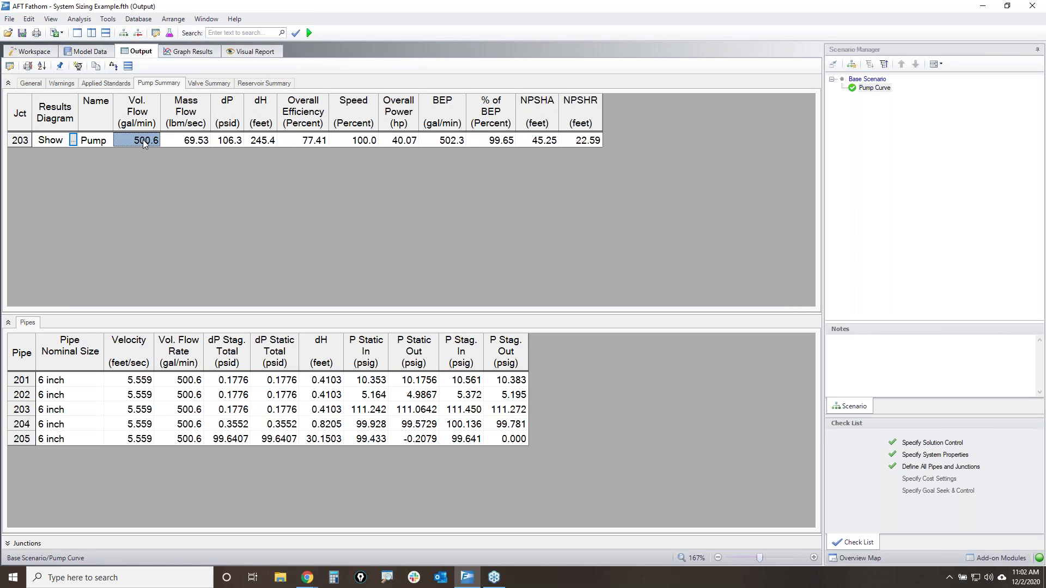
left_click(254, 142)
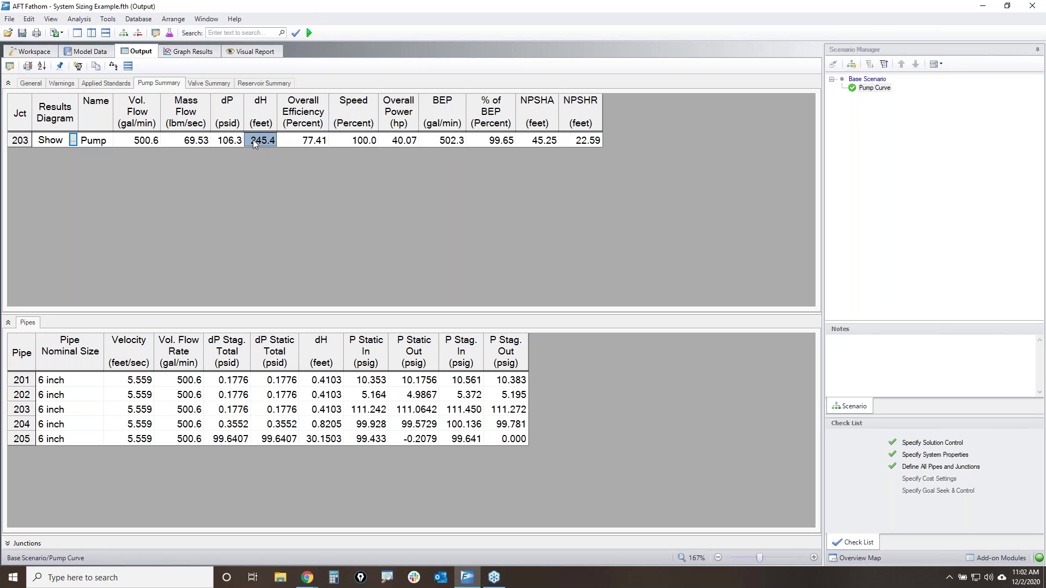
left_click(307, 142)
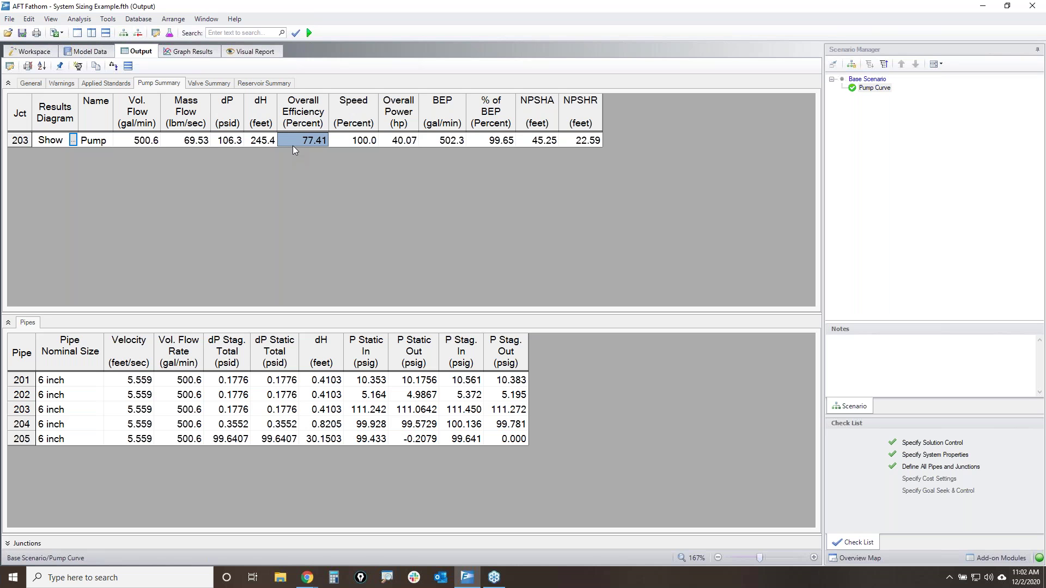
left_click(406, 142)
left_click(500, 141)
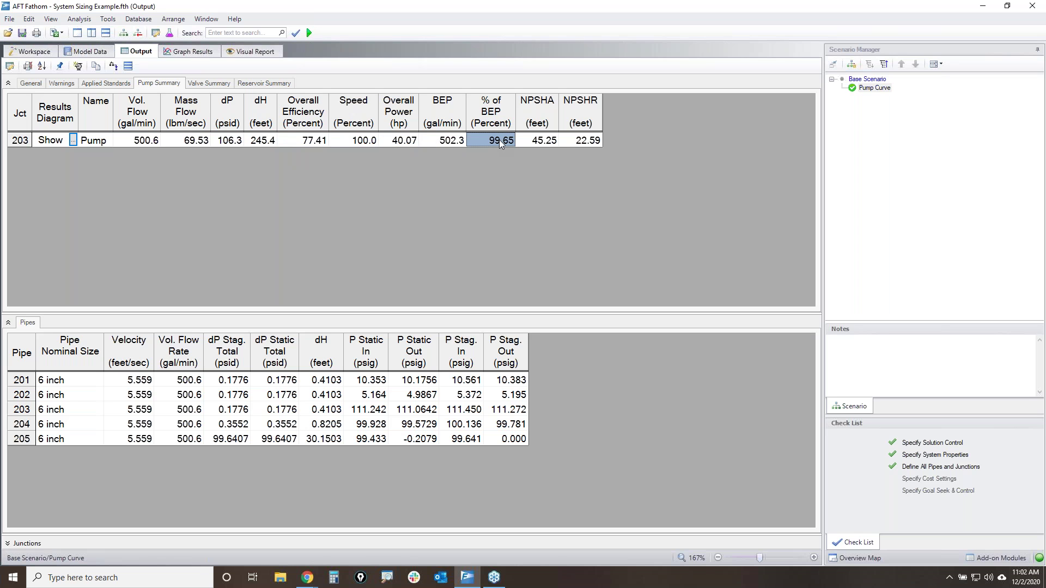
key("Right")
key("Right")
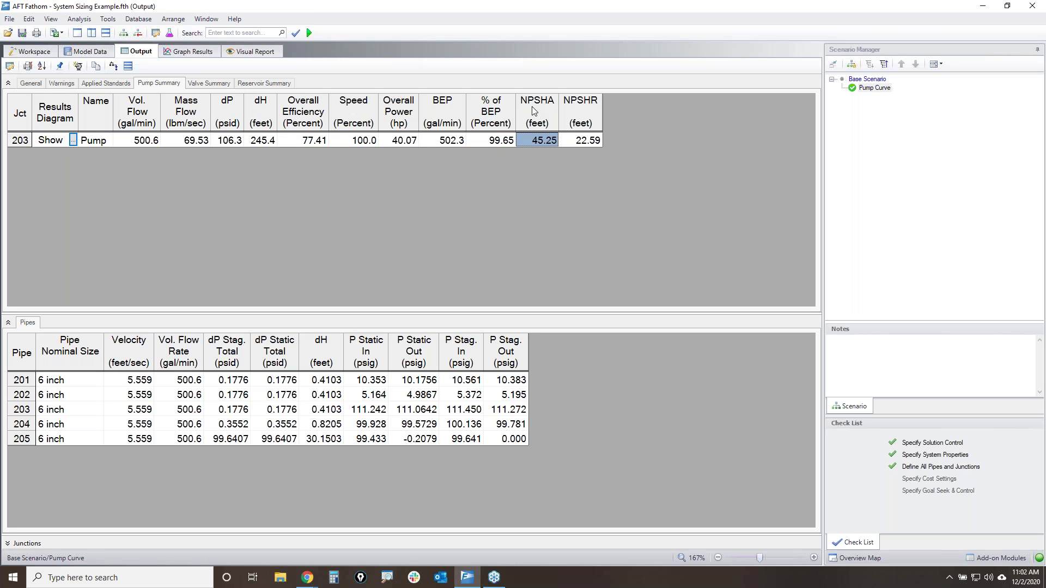
key("Left")
key("Right")
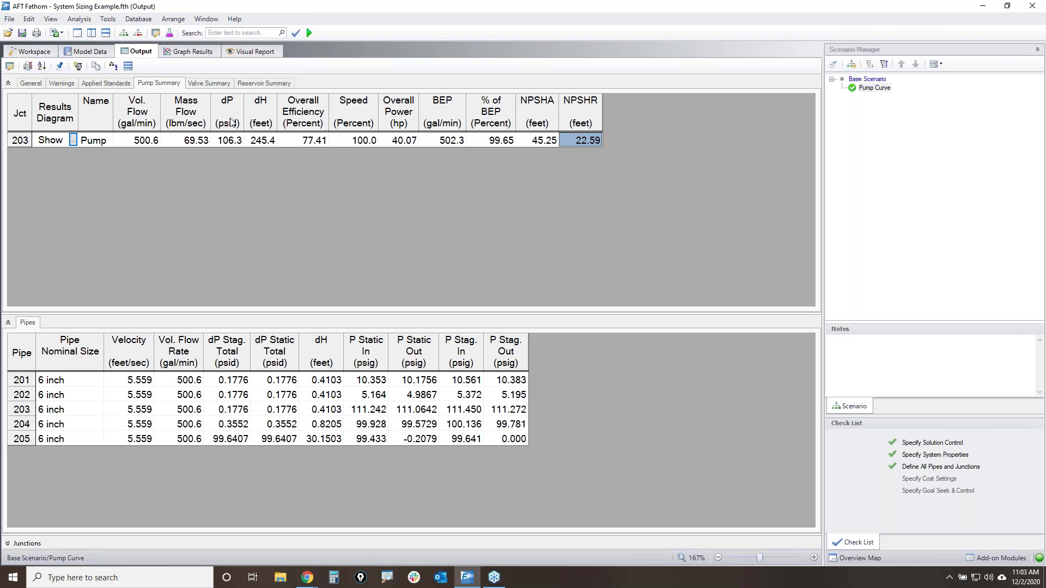
left_click(200, 53)
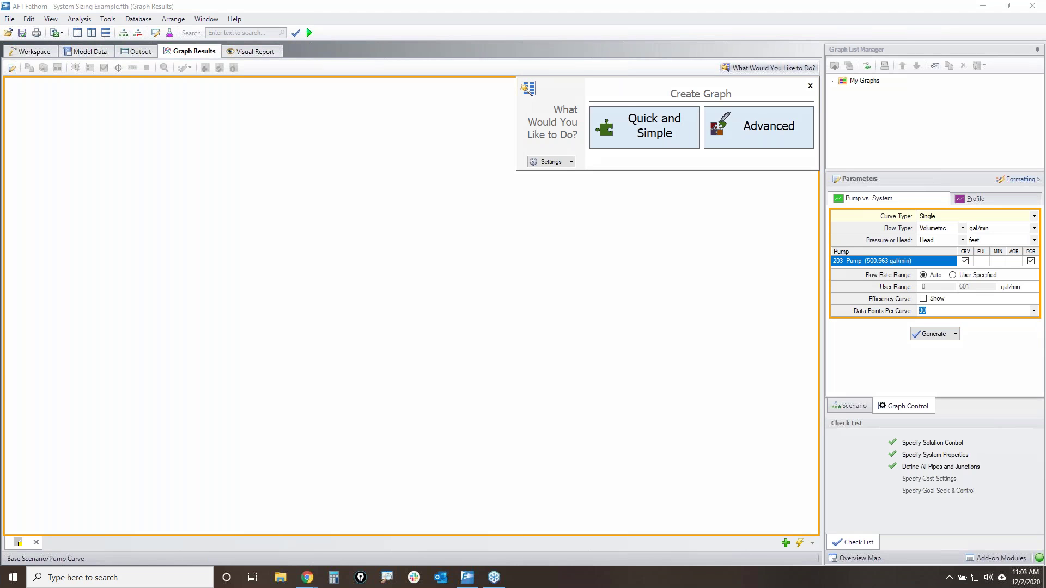
- Mark the two graph creation routes in ink, then clear the marks
mouse_move(510, 87)
left_mouse_down()
mouse_move(769, 77)
mouse_move(759, 158)
mouse_move(544, 166)
mouse_move(520, 86)
left_mouse_up()
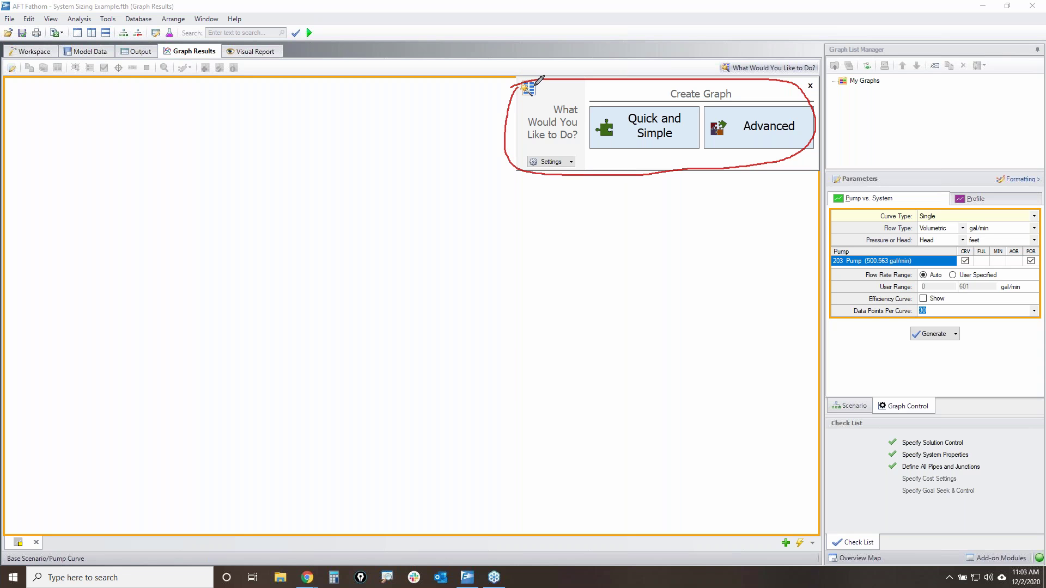
mouse_move(722, 64)
left_mouse_down()
mouse_move(822, 64)
mouse_move(721, 74)
mouse_move(730, 32)
mouse_move(627, 76)
mouse_move(617, 66)
mouse_move(642, 70)
left_mouse_up()
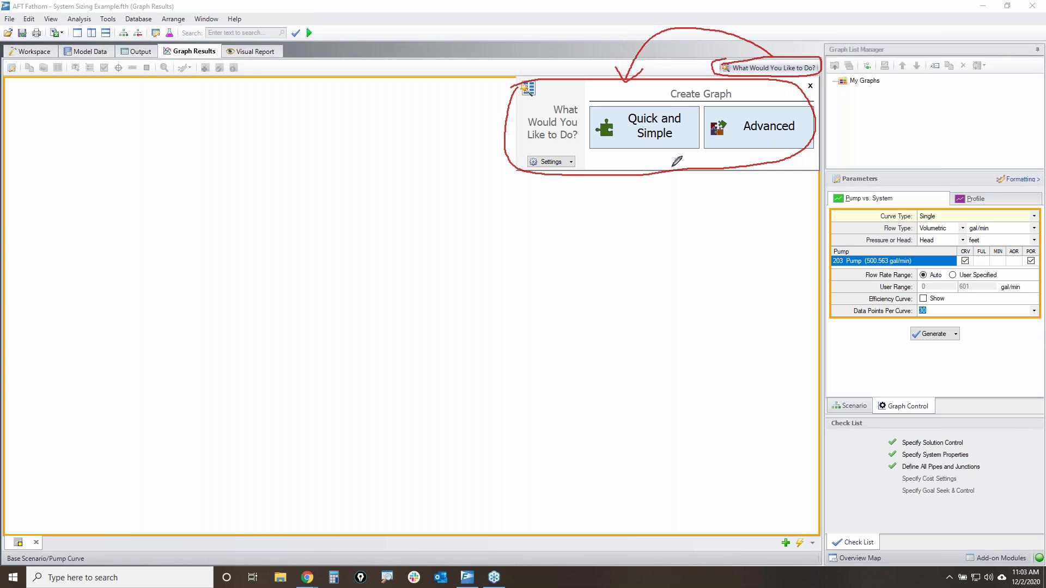
mouse_move(659, 86)
left_mouse_down()
mouse_move(757, 77)
mouse_move(604, 74)
mouse_move(745, 104)
left_mouse_up()
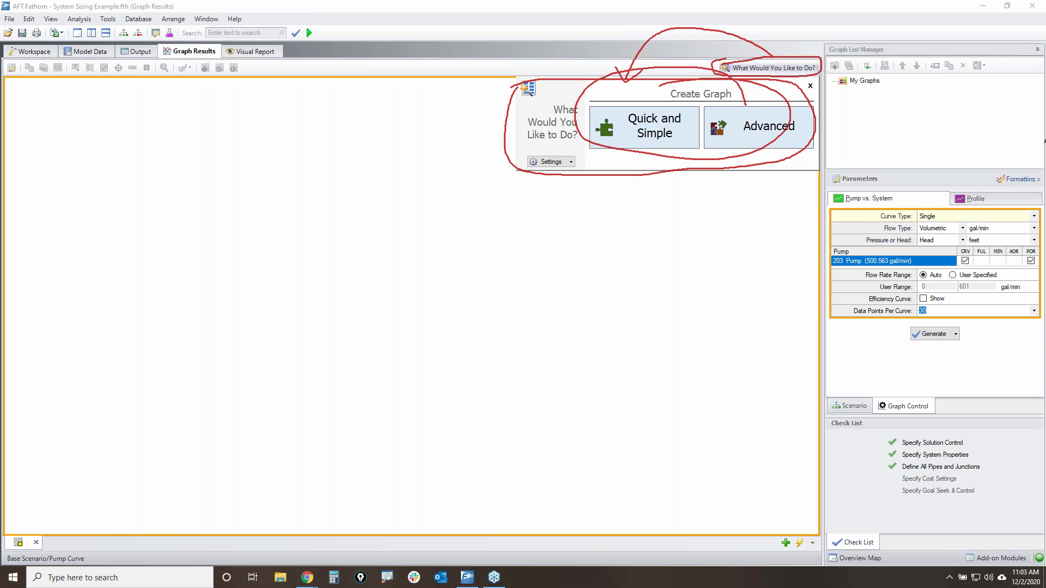
key("Escape")
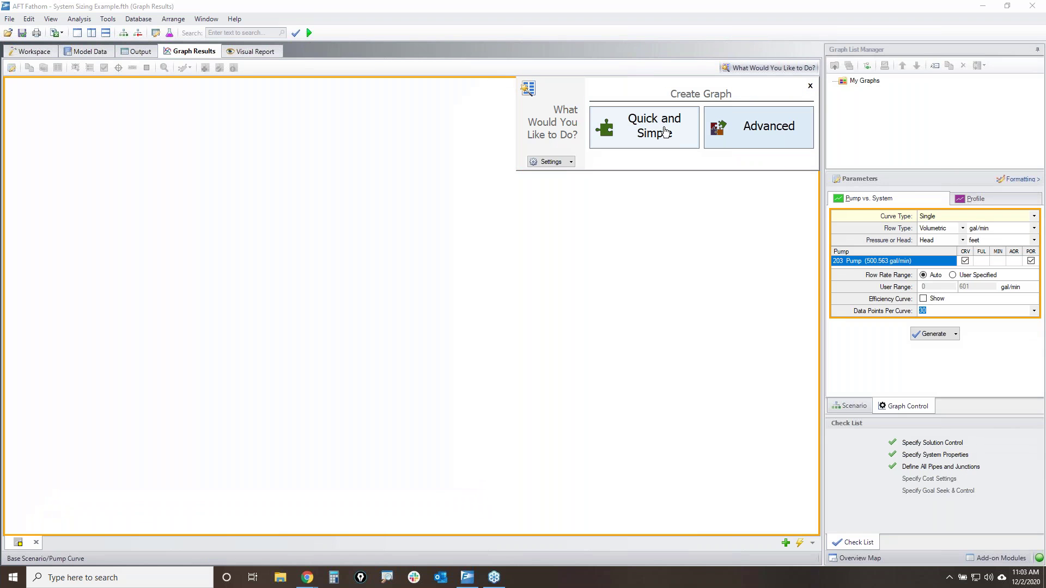
- Choose Quick and Simple with Pump vs System Curve, marking the parameters and generate prompt in ink
left_click(651, 126)
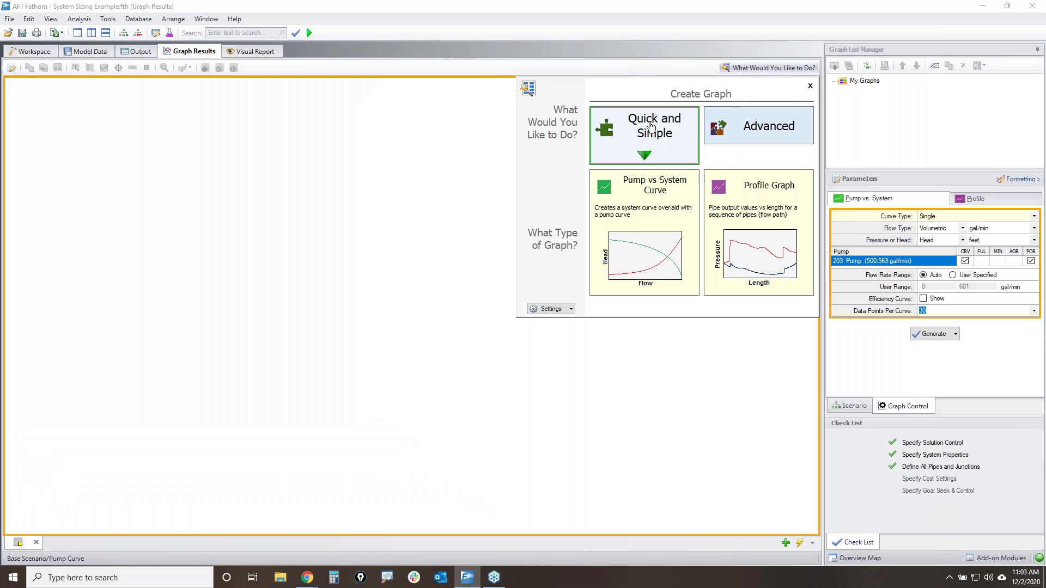
left_click(654, 252)
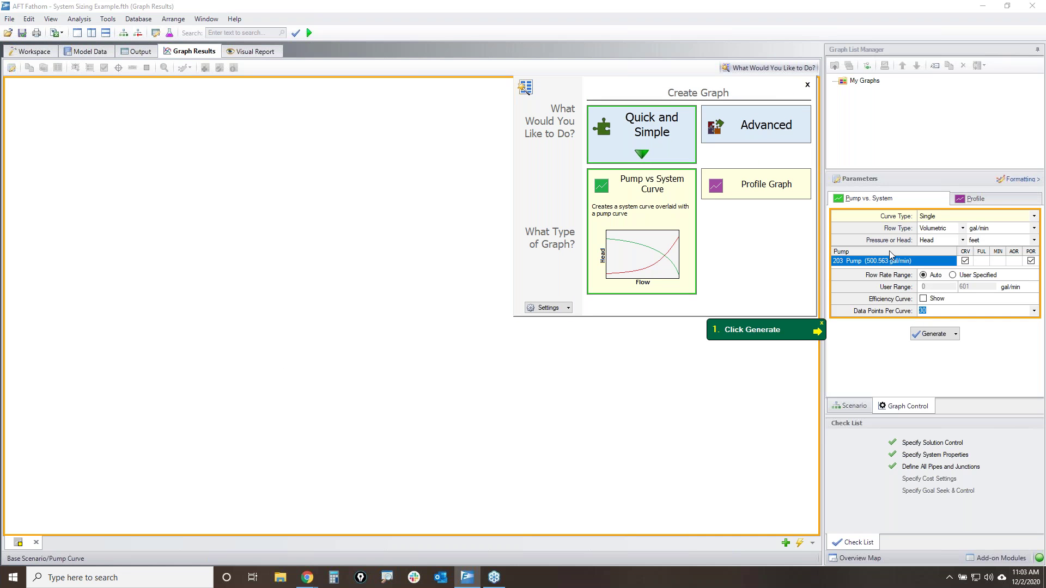
mouse_move(838, 217)
left_mouse_down()
mouse_move(1024, 215)
mouse_move(961, 318)
mouse_move(828, 251)
mouse_move(848, 207)
left_mouse_up()
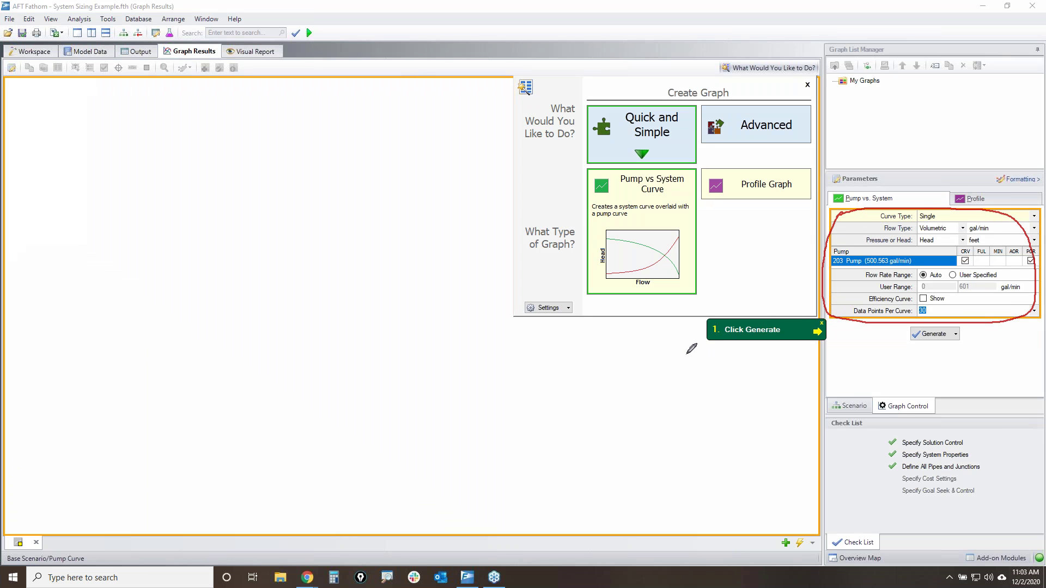
left_click_drag(689, 349, 814, 348)
left_click_drag(946, 321, 942, 324)
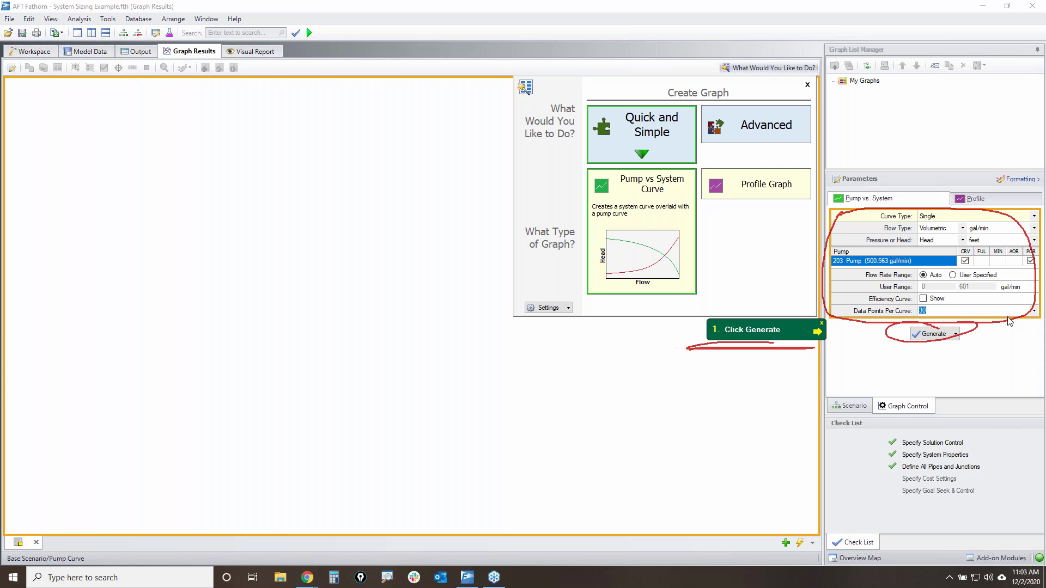
key("Escape")
- Generate the pump 203 vs system graph, sketch curves past 600 gal/min, then choose a user-specified flow range
left_click(925, 334)
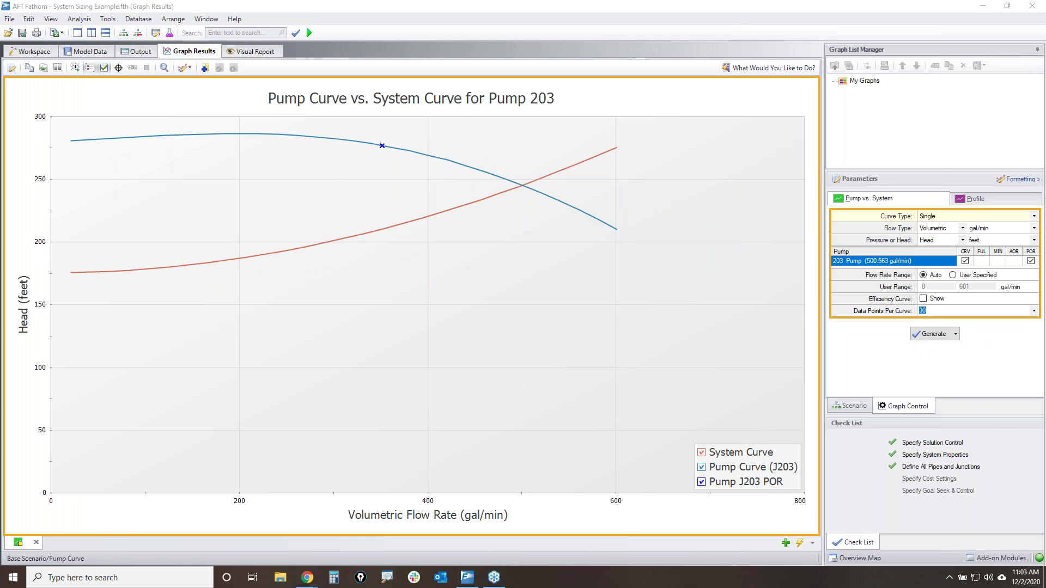
left_click_drag(615, 229, 733, 284)
left_click_drag(612, 151, 778, 99)
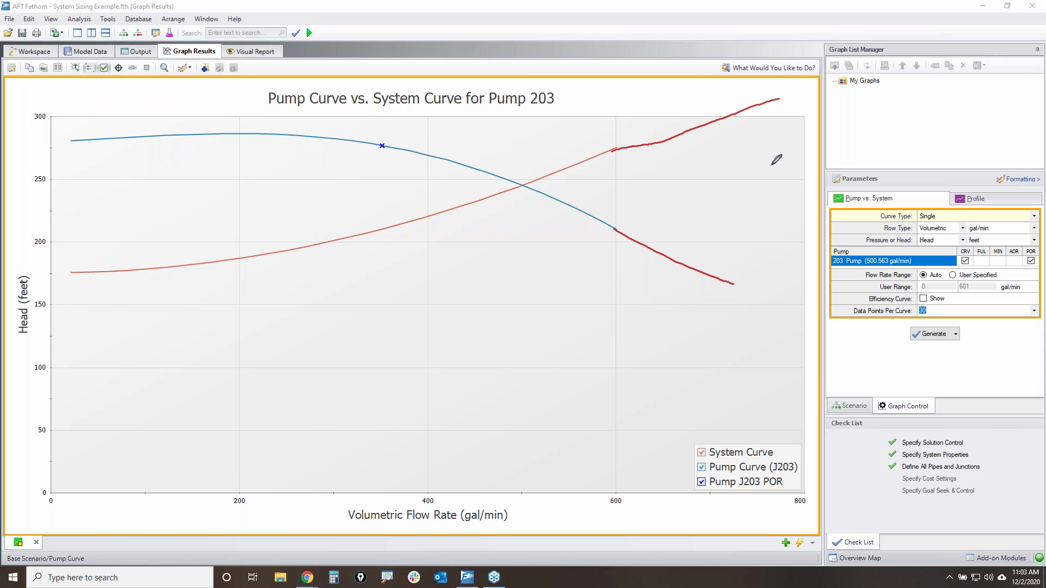
mouse_move(859, 268)
left_mouse_down()
mouse_move(979, 269)
mouse_move(1017, 286)
mouse_move(929, 292)
mouse_move(860, 272)
mouse_move(1006, 278)
left_mouse_up()
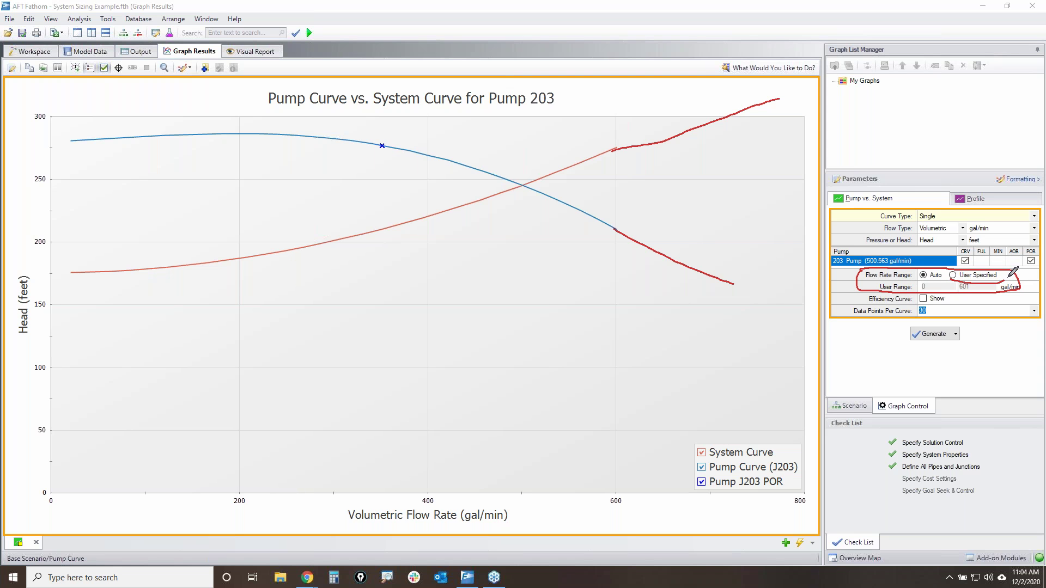
key("Escape")
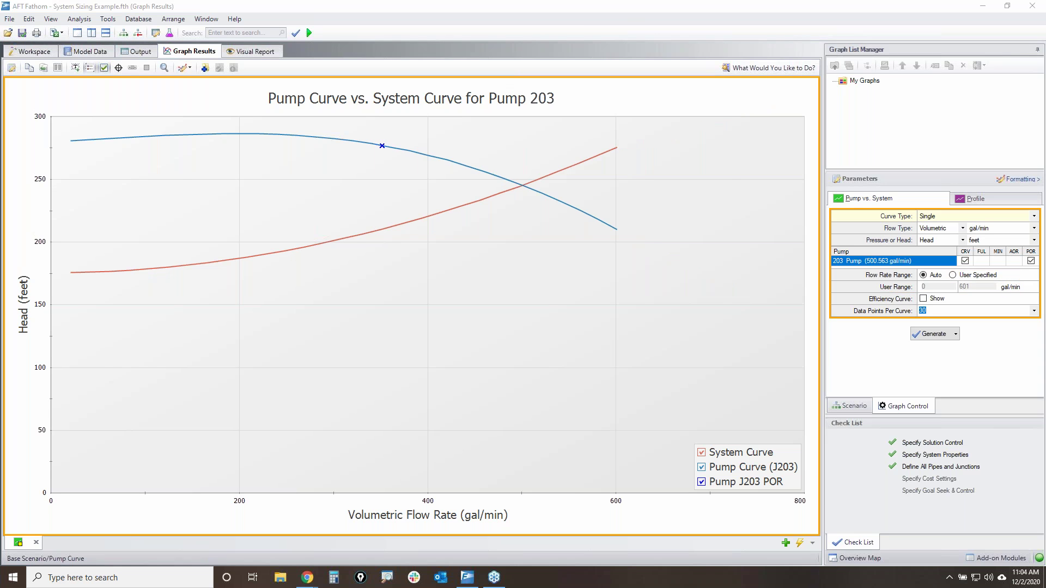
left_click(953, 275)
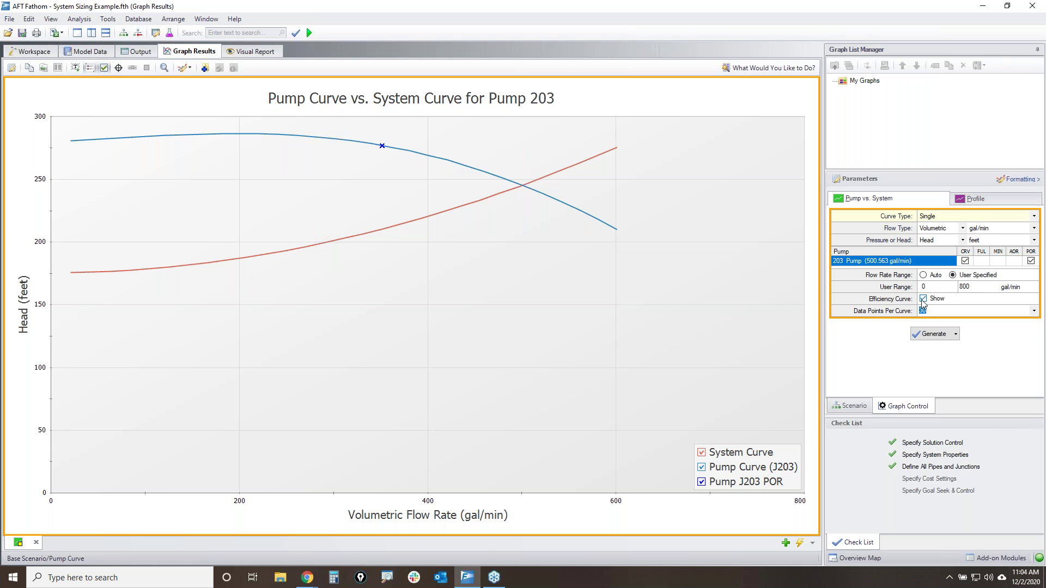
- Regenerate the graph and ink the pump-curve markers, the curve crossing and the efficiency peak
left_click(938, 334)
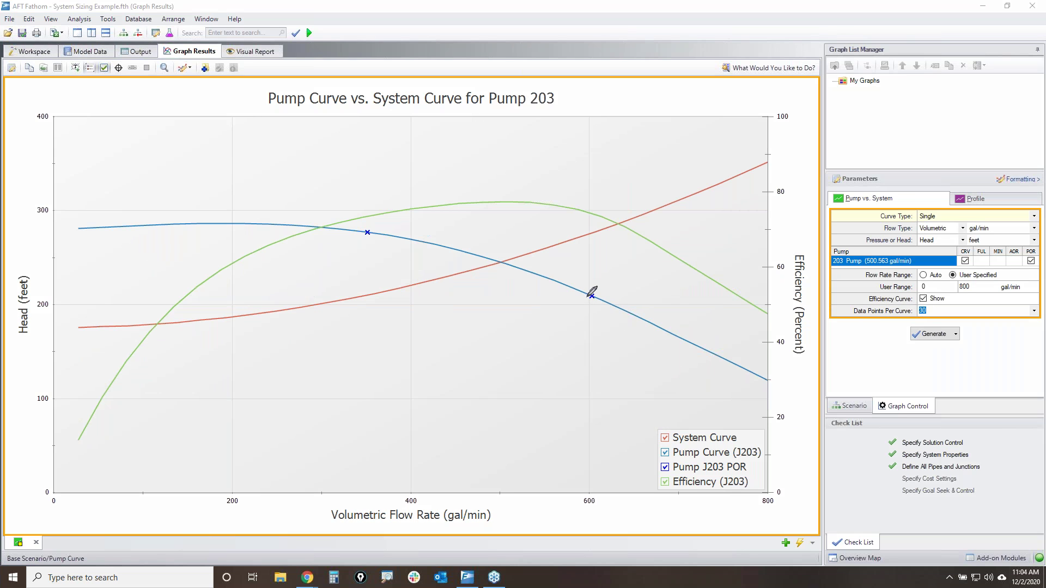
left_click_drag(592, 289, 588, 296)
left_click_drag(365, 222, 357, 237)
mouse_move(414, 176)
left_mouse_down()
mouse_move(361, 222)
mouse_move(381, 213)
left_mouse_up()
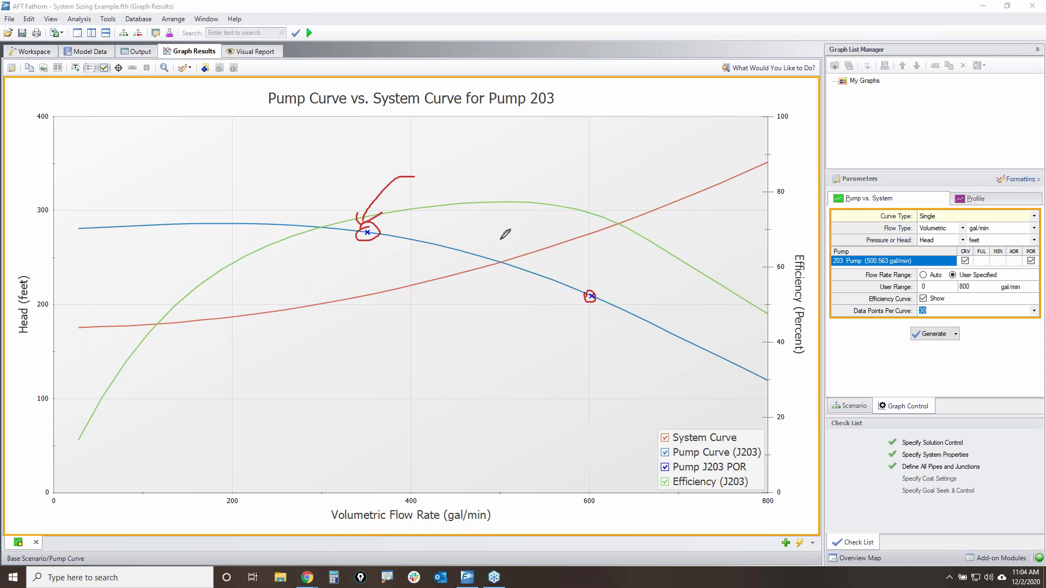
mouse_move(699, 249)
left_mouse_down()
mouse_move(598, 295)
mouse_move(614, 299)
left_mouse_up()
left_click_drag(499, 254, 497, 272)
left_click_drag(500, 213, 507, 194)
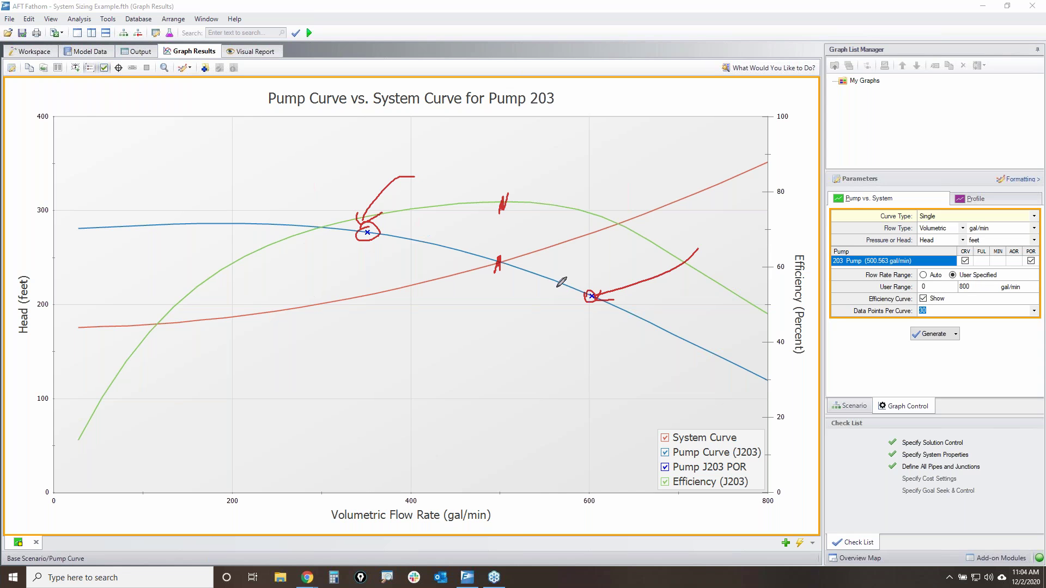
mouse_move(378, 235)
left_mouse_down()
mouse_move(517, 261)
mouse_move(568, 294)
mouse_move(394, 241)
mouse_move(579, 286)
left_mouse_up()
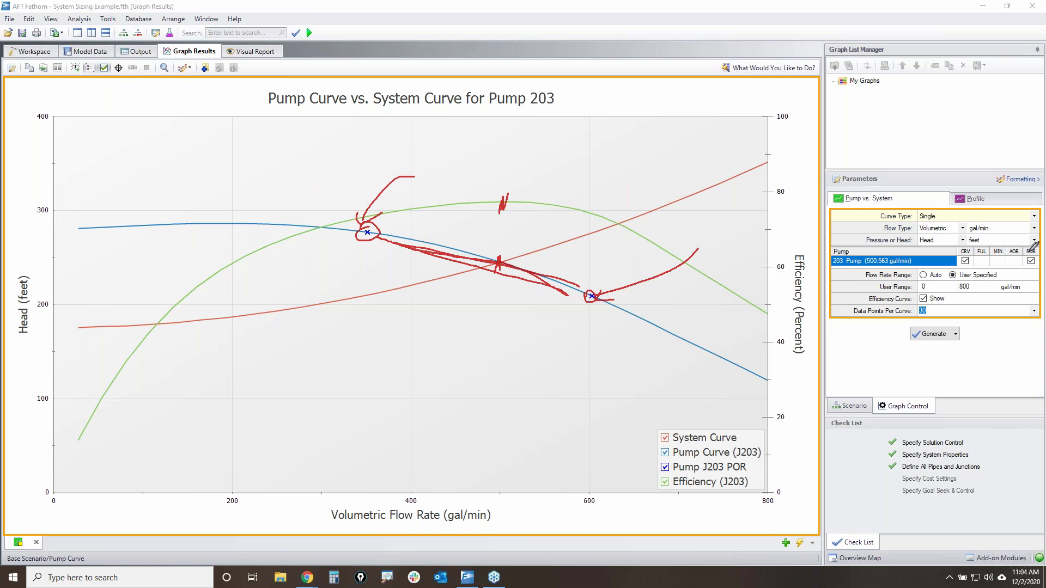
key("Escape")
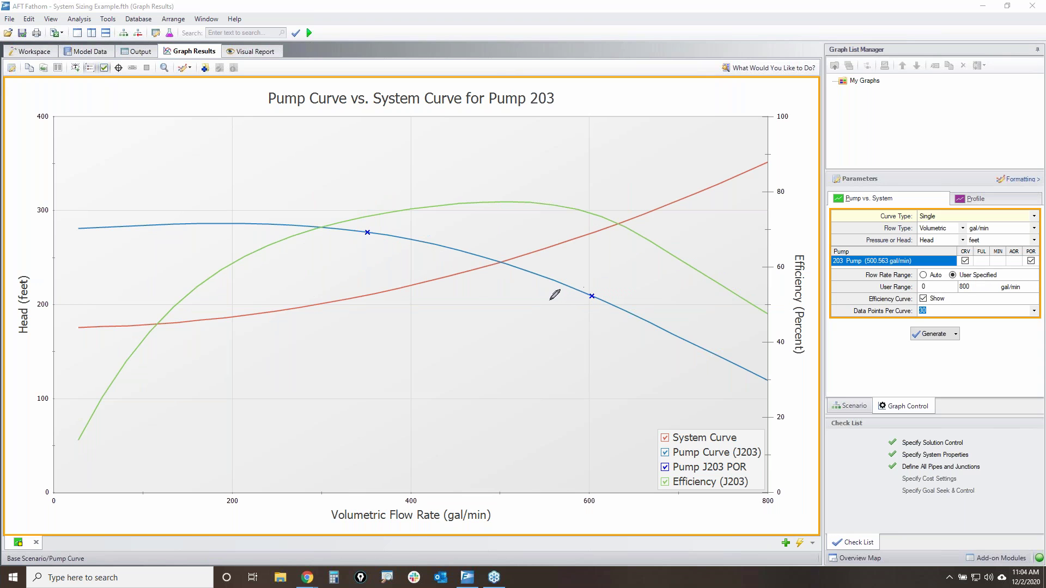
- Cross out the graph parameters and circle the save-graph command and My Graphs folder in ink
left_click_drag(1033, 217, 866, 321)
left_click_drag(848, 222, 1010, 303)
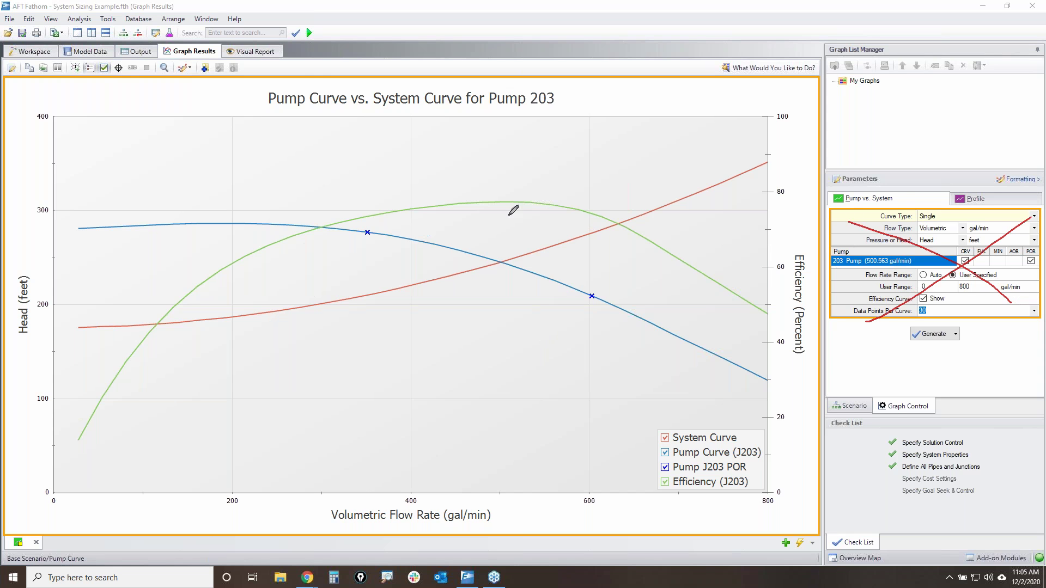
mouse_move(211, 59)
left_mouse_down()
mouse_move(204, 78)
mouse_move(194, 63)
mouse_move(261, 46)
mouse_move(604, 31)
mouse_move(829, 59)
mouse_move(835, 75)
mouse_move(780, 78)
left_mouse_up()
mouse_move(833, 54)
left_mouse_down()
mouse_move(878, 47)
mouse_move(824, 51)
left_mouse_up()
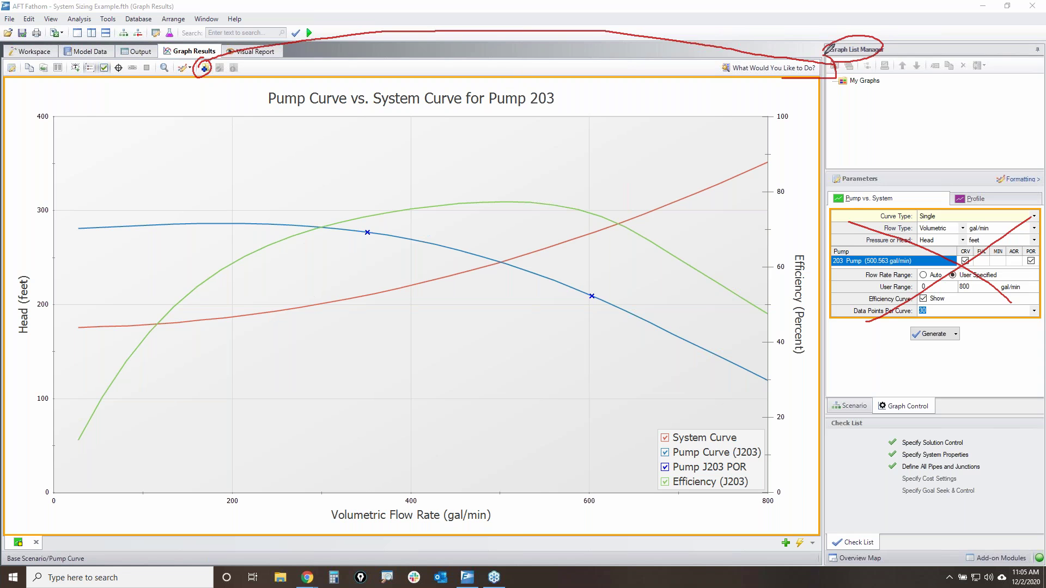
mouse_move(841, 84)
left_mouse_down()
mouse_move(887, 79)
mouse_move(836, 77)
mouse_move(869, 92)
left_mouse_up()
left_click(206, 69)
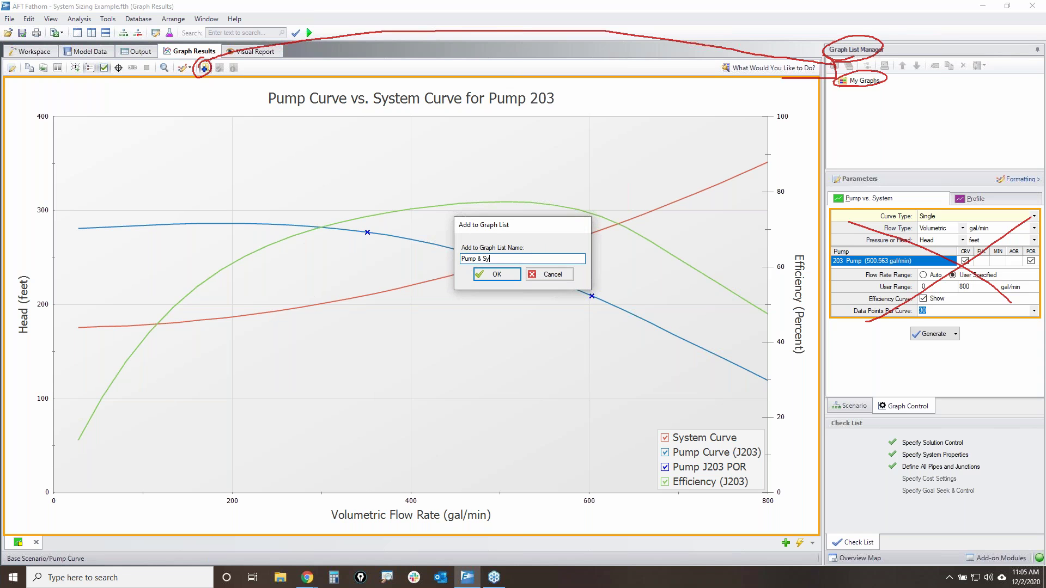
key("Return")
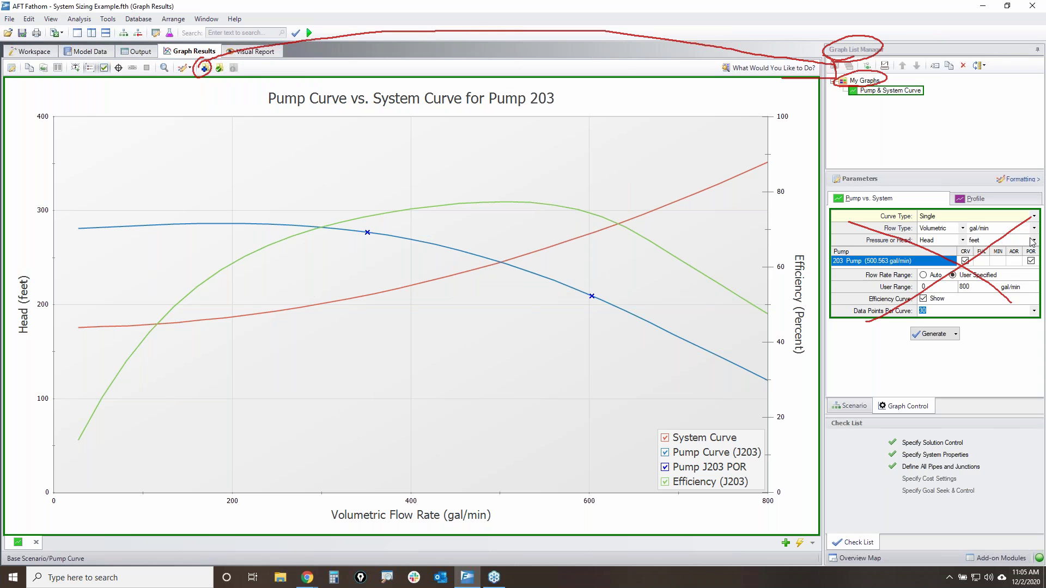
key("Escape")
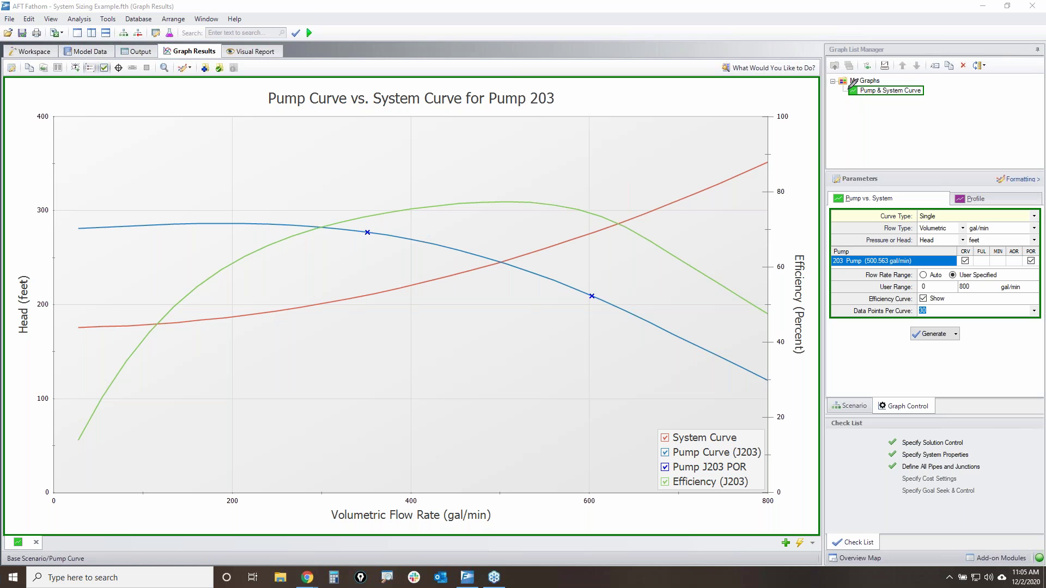
mouse_move(838, 85)
left_mouse_down()
mouse_move(887, 86)
mouse_move(836, 73)
mouse_move(858, 84)
mouse_move(882, 54)
mouse_move(868, 68)
mouse_move(854, 62)
left_mouse_up()
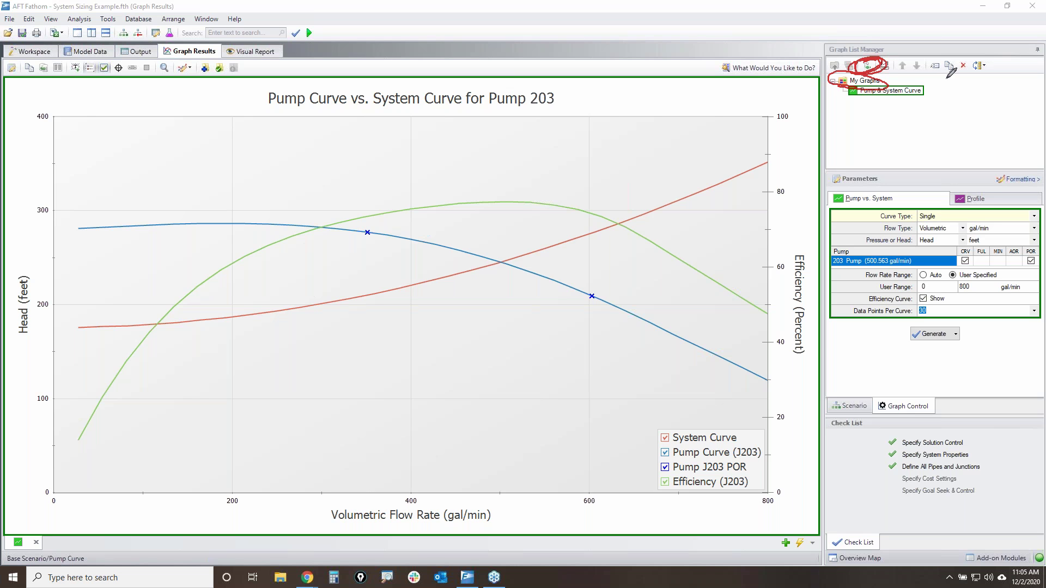
key("Escape")
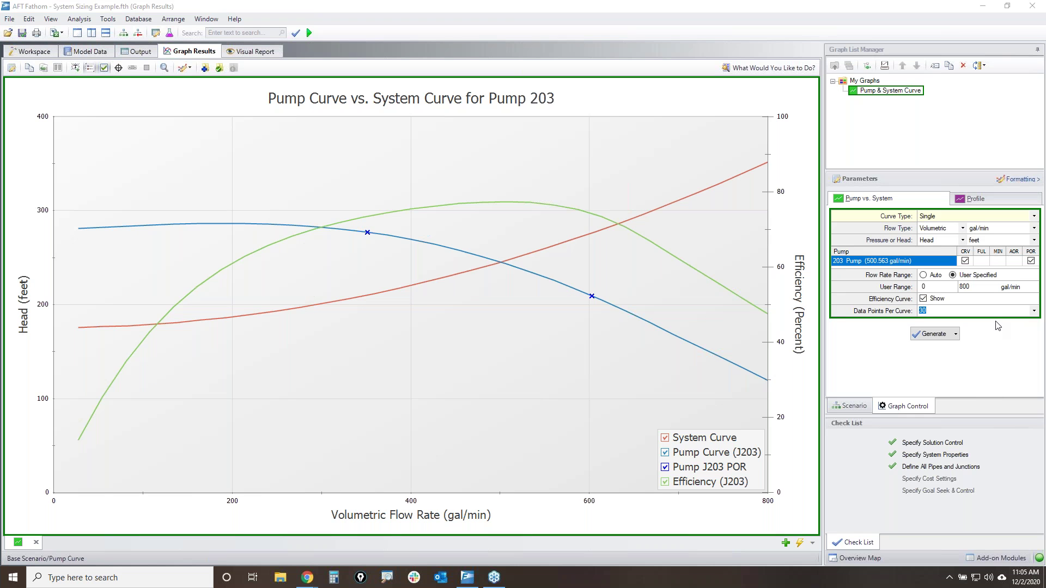
mouse_move(974, 188)
left_mouse_down()
mouse_move(961, 189)
mouse_move(1002, 184)
mouse_move(962, 206)
mouse_move(1023, 189)
left_mouse_up()
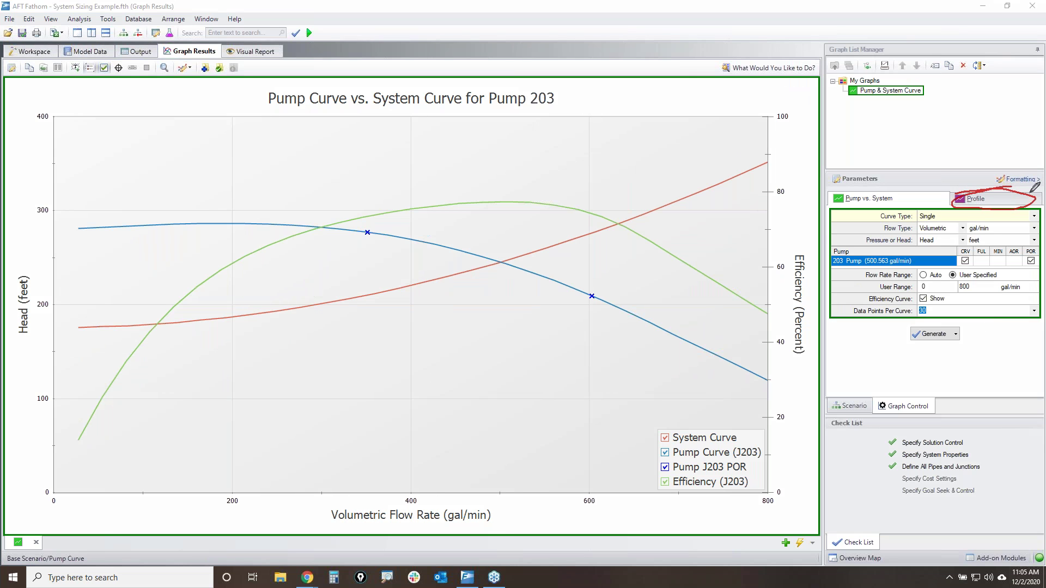
key("Escape")
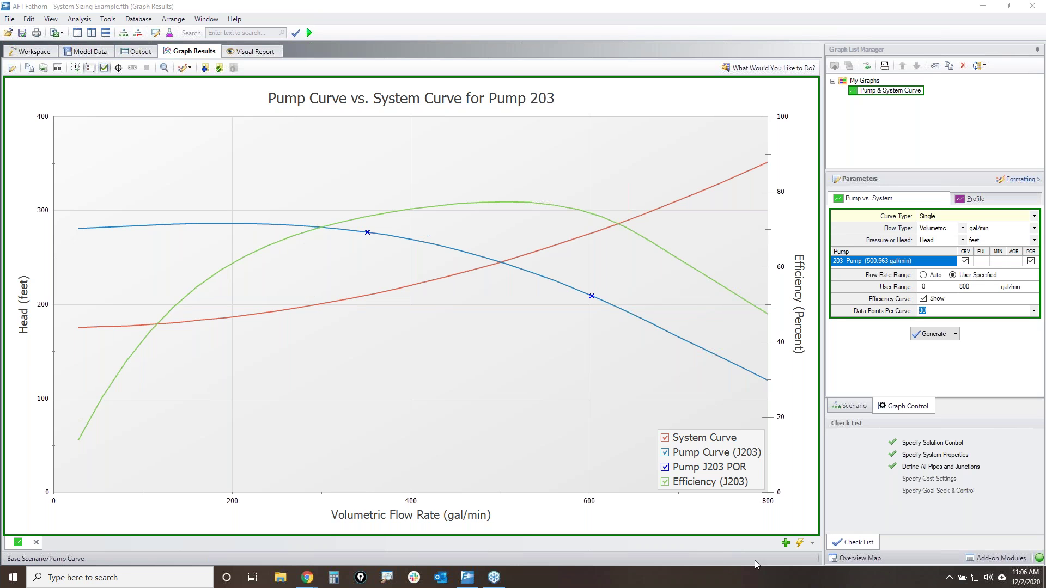
- Generate a new static pressure (psia) vs. flow length profile for pipes 201–205, showing junctions J201–J206
left_click(786, 543)
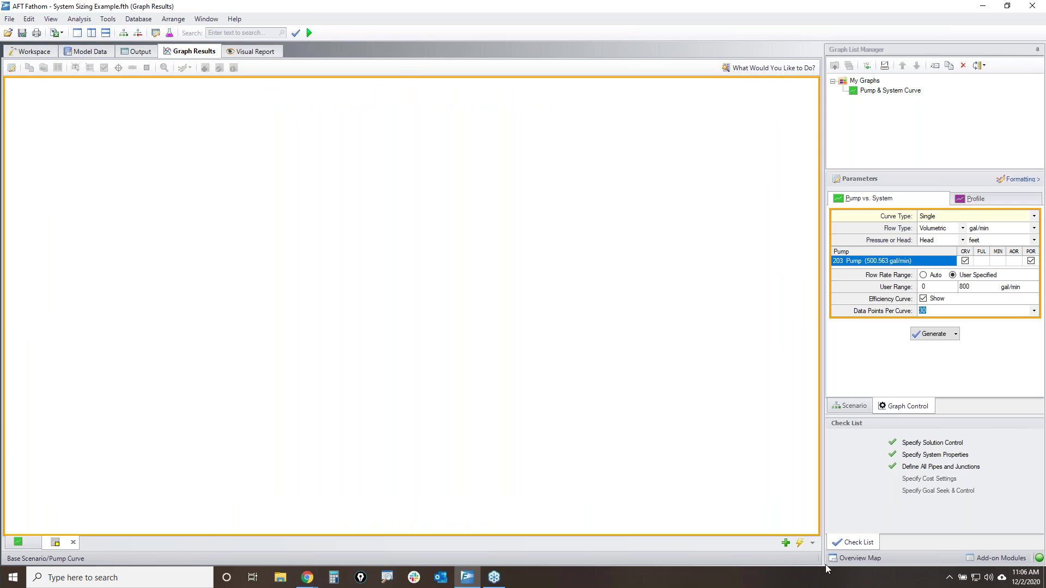
left_click(988, 198)
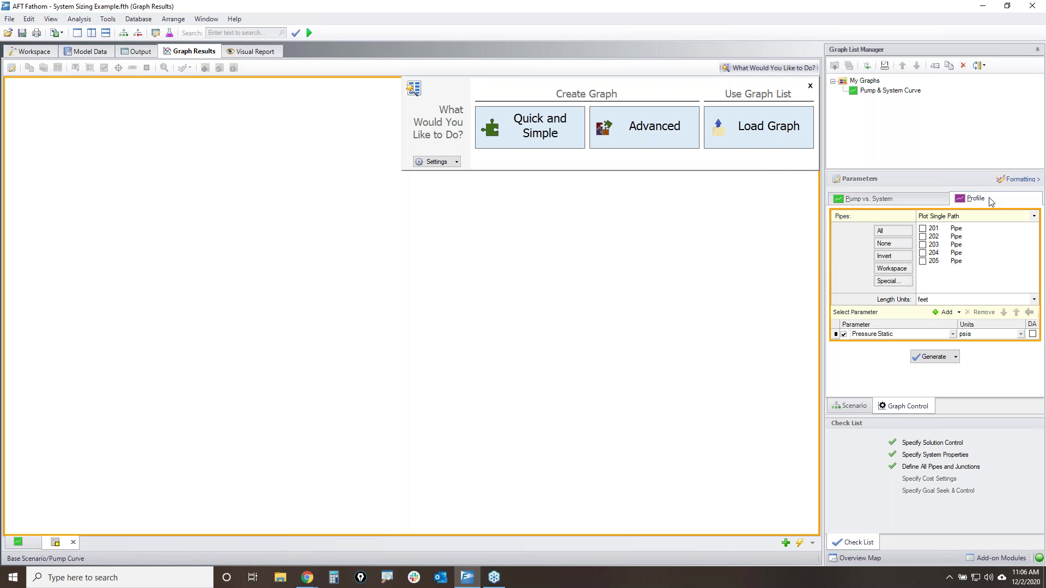
left_click(891, 236)
left_click(936, 361)
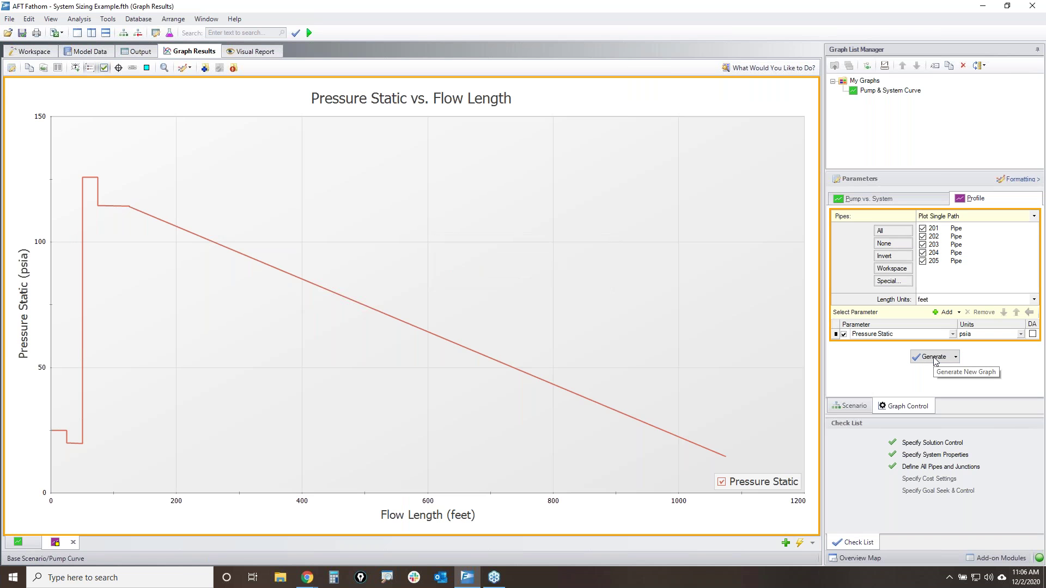
left_click(147, 68)
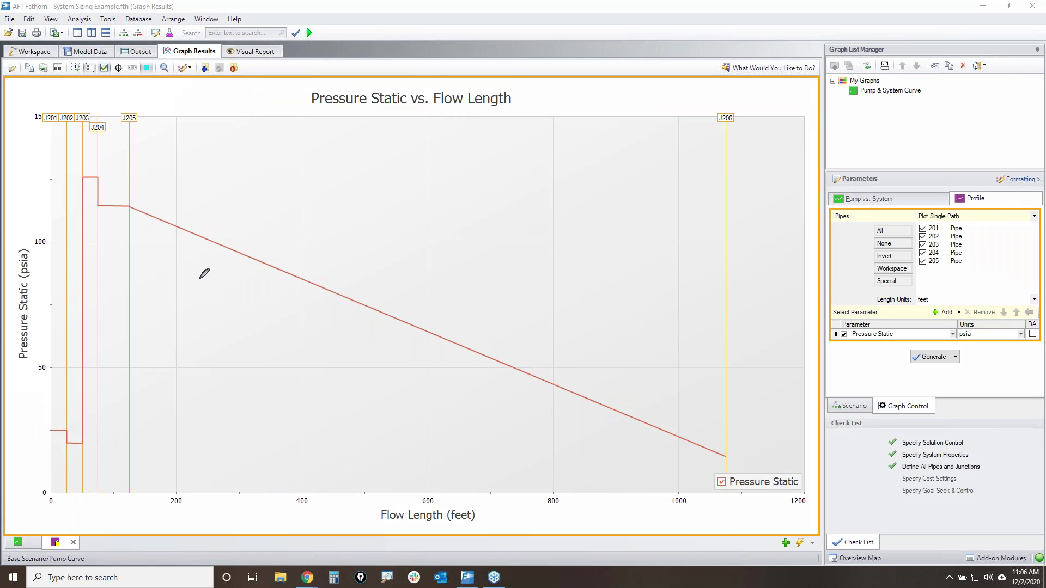
mouse_move(35, 250)
left_mouse_down()
mouse_move(30, 279)
mouse_move(37, 261)
left_mouse_up()
mouse_move(933, 313)
left_mouse_down()
mouse_move(946, 304)
mouse_move(929, 309)
left_mouse_up()
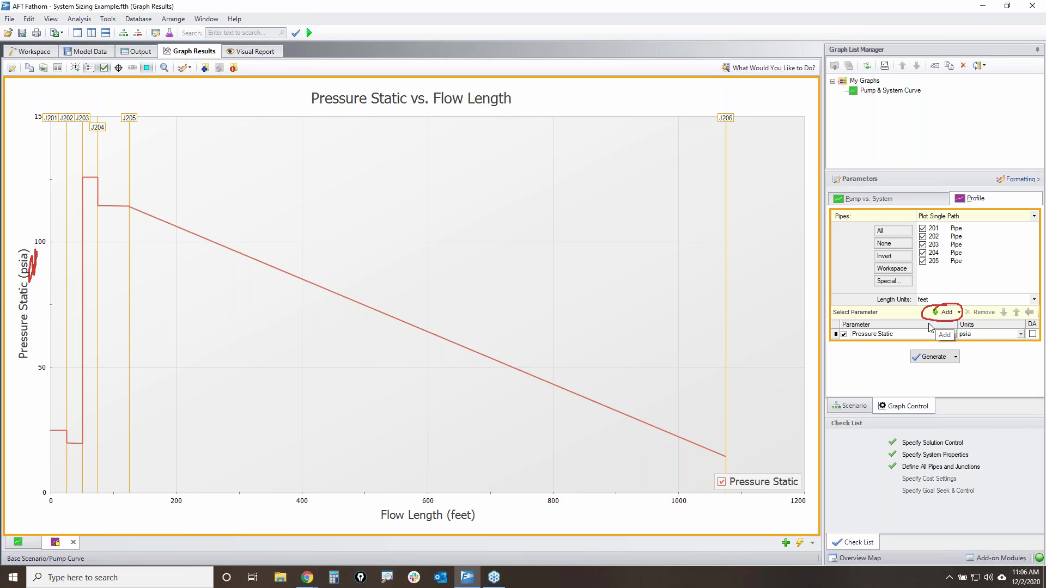
- Add a second Pressure Static parameter in psig on a secondary Y-axis and regenerate the graph
left_click(944, 312)
left_click(838, 346)
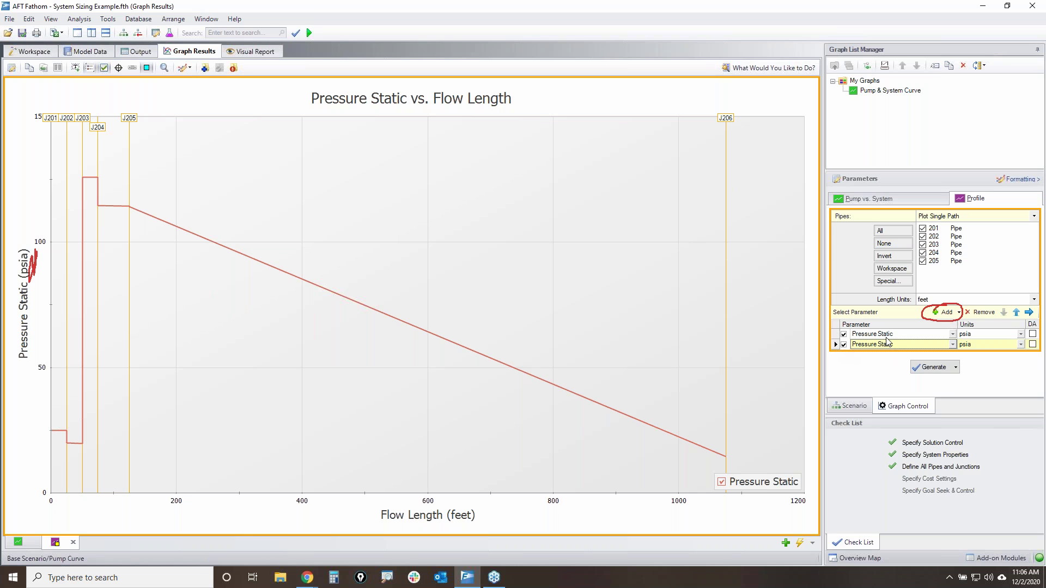
left_click(1020, 345)
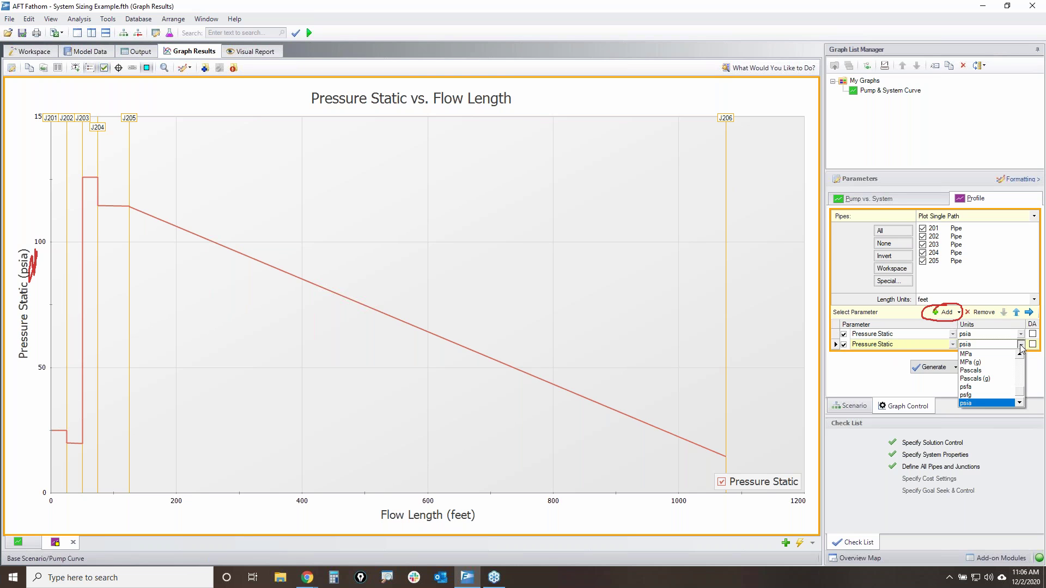
scroll(983, 392, "down", 1)
left_click(983, 403)
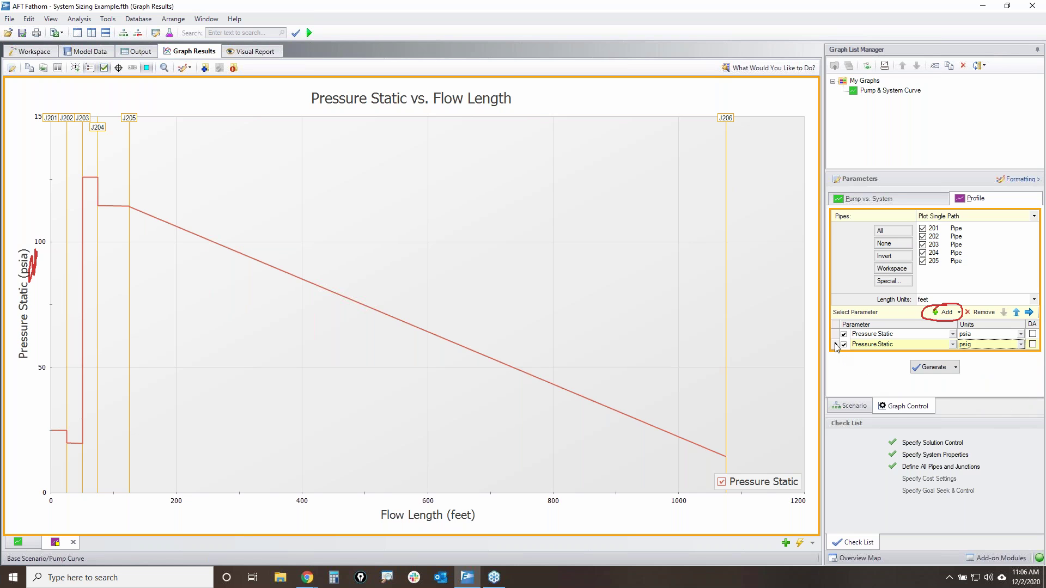
left_click(1029, 313)
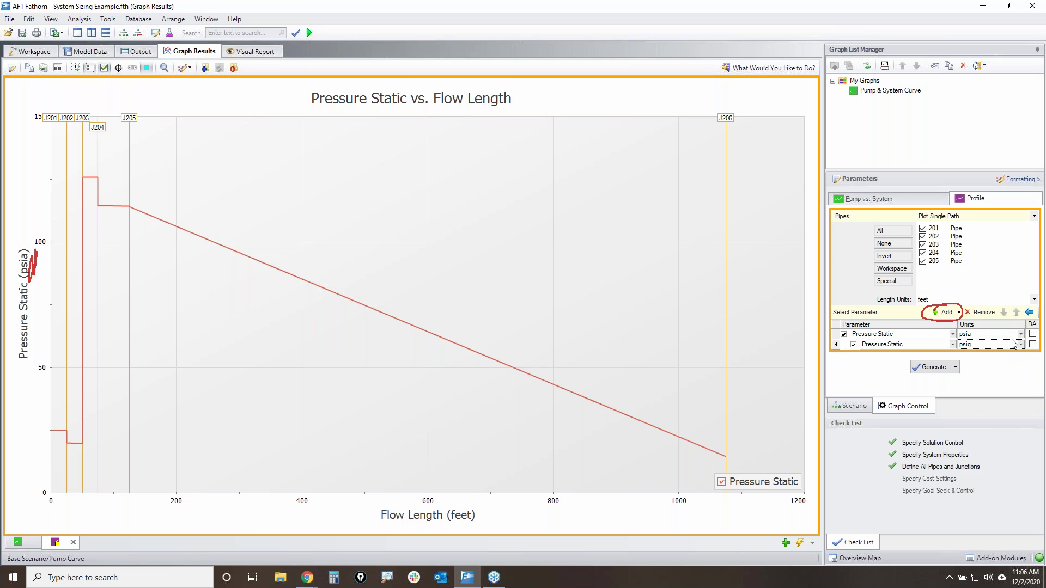
left_click(934, 367)
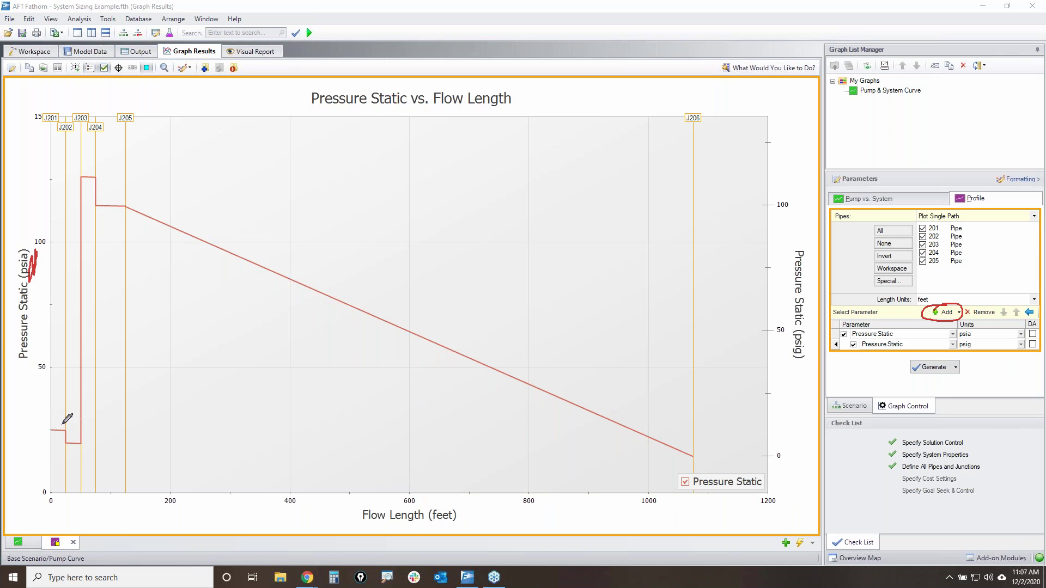
- Mark up the Pressure Static legend and the psia and psig axis titles, then clear the annotations
mouse_move(689, 478)
left_mouse_down()
mouse_move(760, 468)
mouse_move(687, 480)
mouse_move(706, 478)
left_mouse_up()
mouse_move(44, 255)
left_mouse_down()
mouse_move(36, 251)
mouse_move(35, 269)
mouse_move(36, 256)
left_mouse_up()
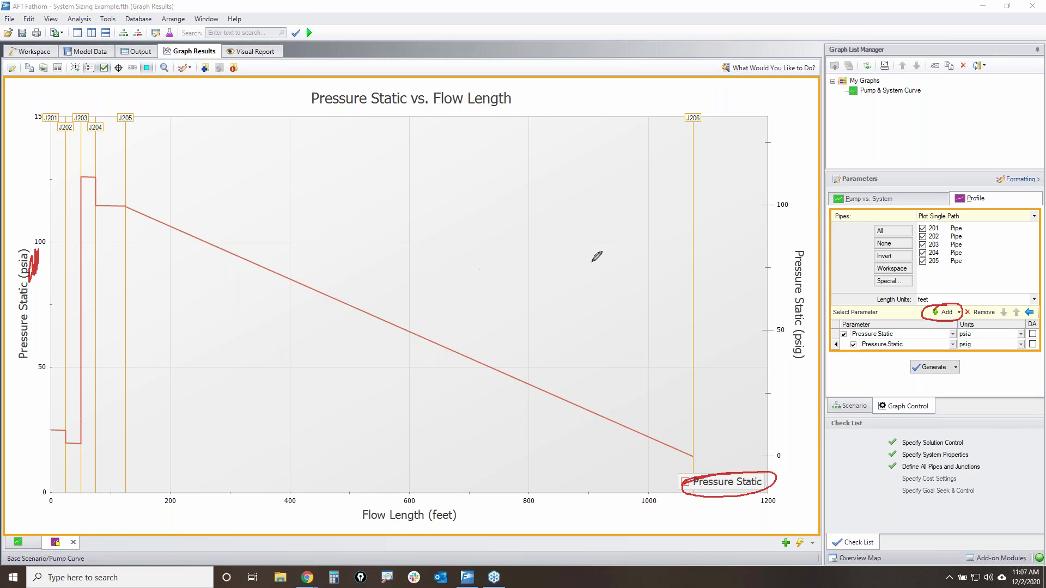
mouse_move(788, 334)
left_mouse_down()
mouse_move(786, 354)
mouse_move(790, 337)
left_mouse_up()
key("e")
mouse_move(787, 247)
left_mouse_down()
mouse_move(789, 348)
mouse_move(779, 280)
left_mouse_up()
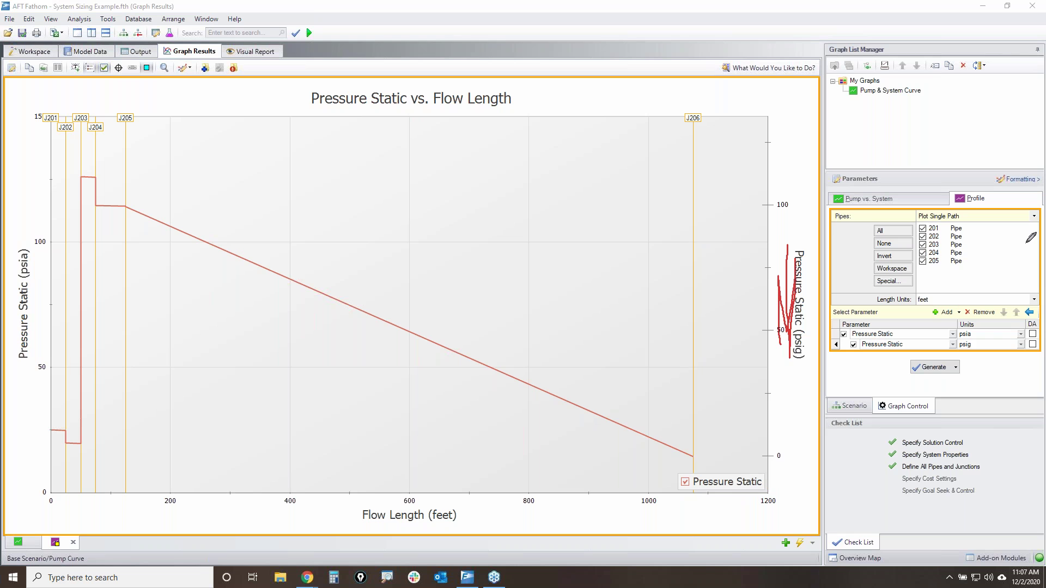
key("Escape")
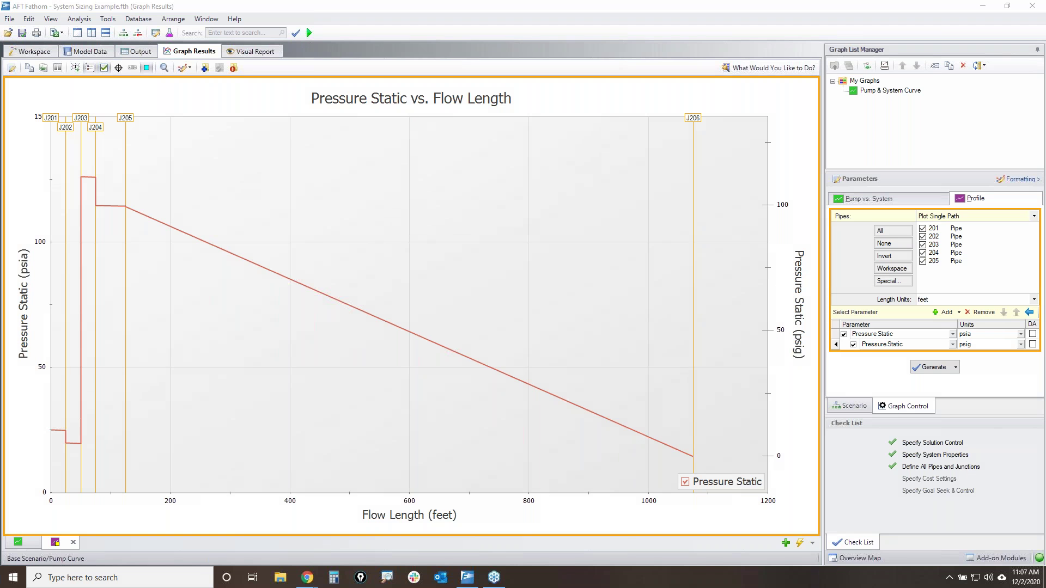
- Add Hydraulic Gradeline and Elevation profile rows, with Elevation on a secondary axis
left_click(944, 313)
left_click(944, 313)
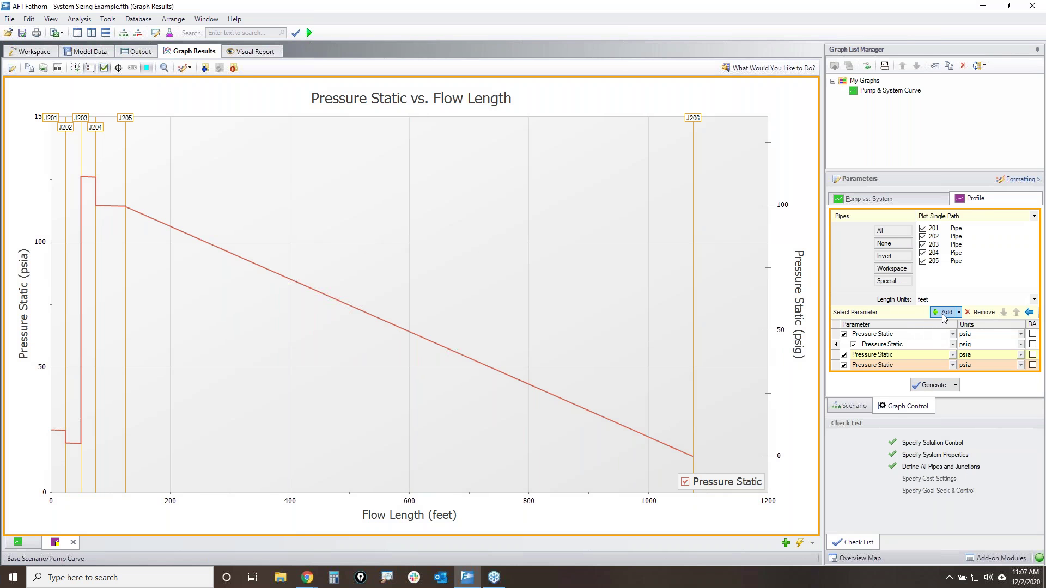
left_click(952, 355)
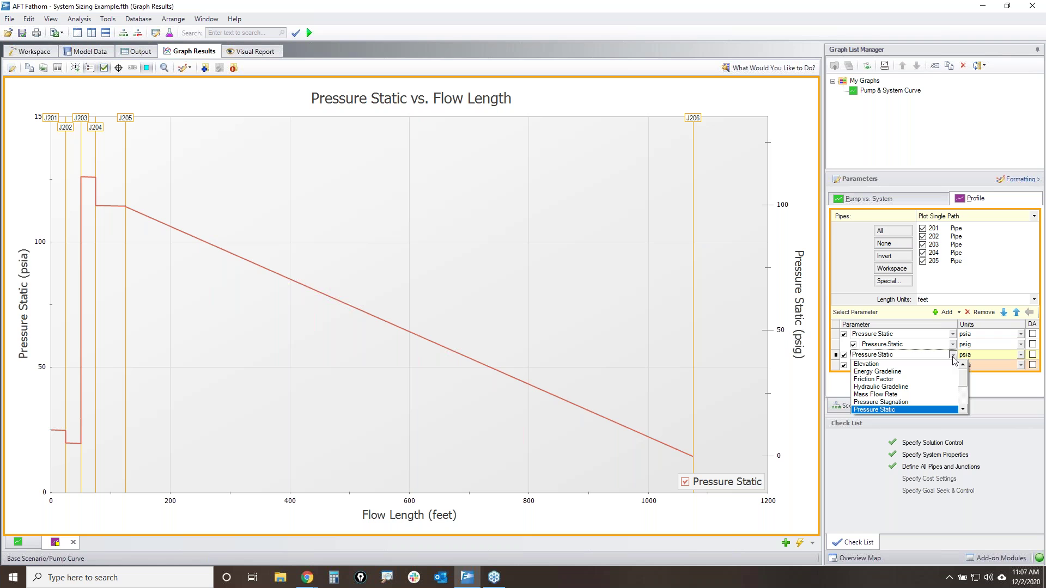
left_click(889, 387)
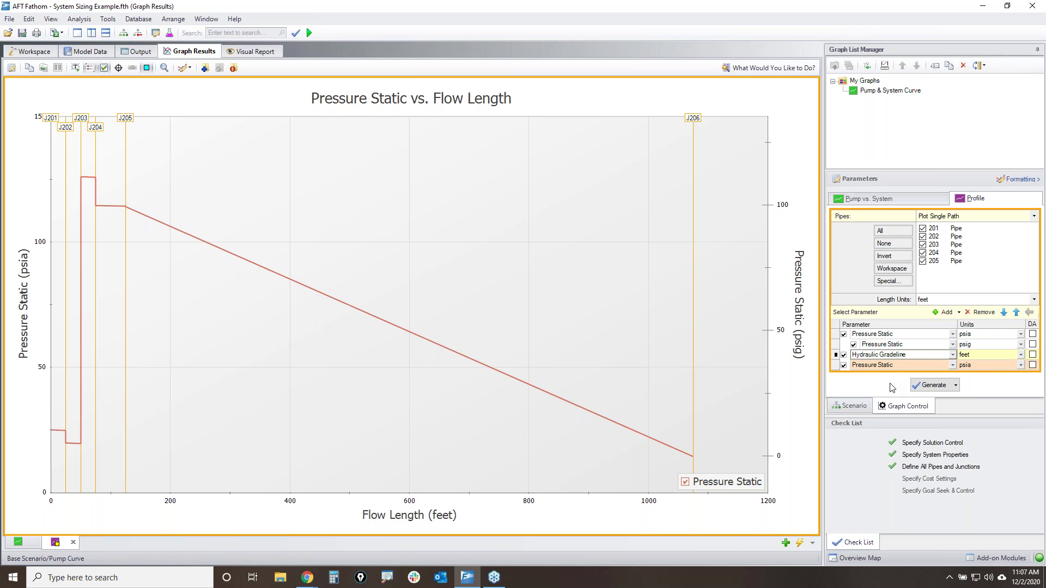
left_click(952, 365)
left_click(937, 375)
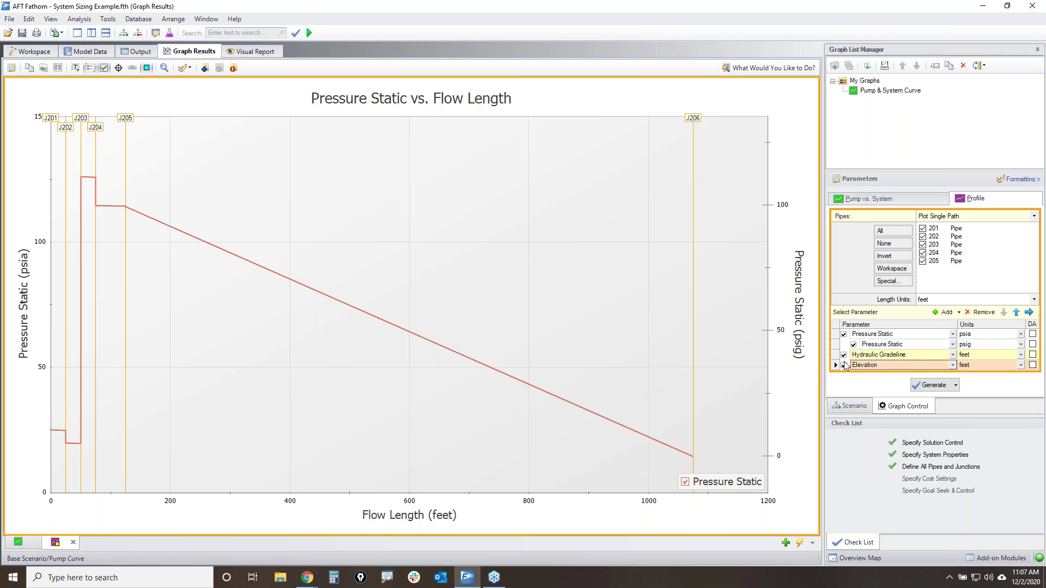
left_click(1028, 312)
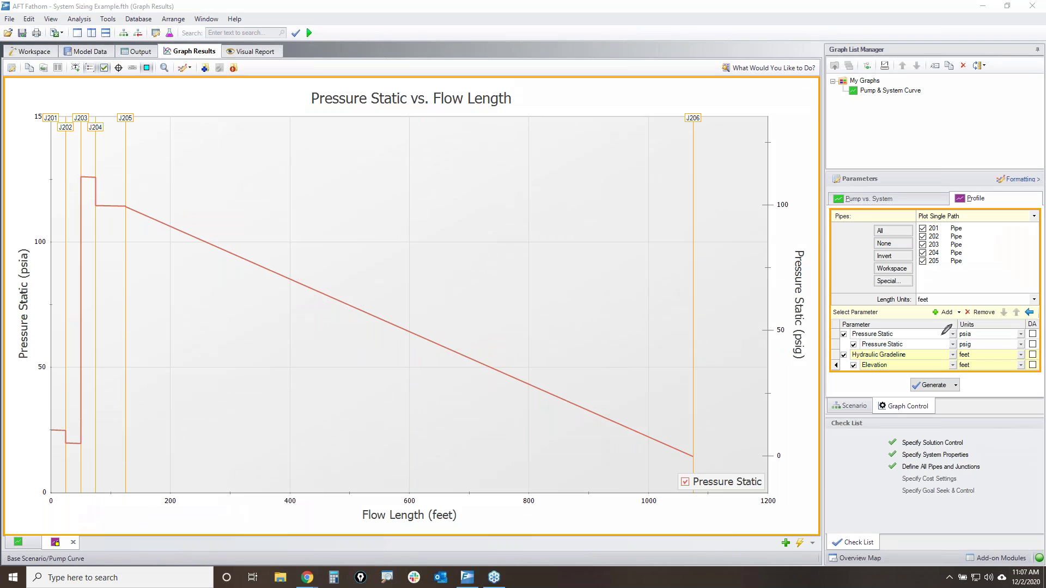
mouse_move(827, 334)
left_mouse_down()
mouse_move(1025, 327)
mouse_move(988, 348)
mouse_move(860, 348)
mouse_move(847, 335)
mouse_move(832, 348)
mouse_move(988, 350)
mouse_move(876, 371)
mouse_move(835, 353)
left_mouse_up()
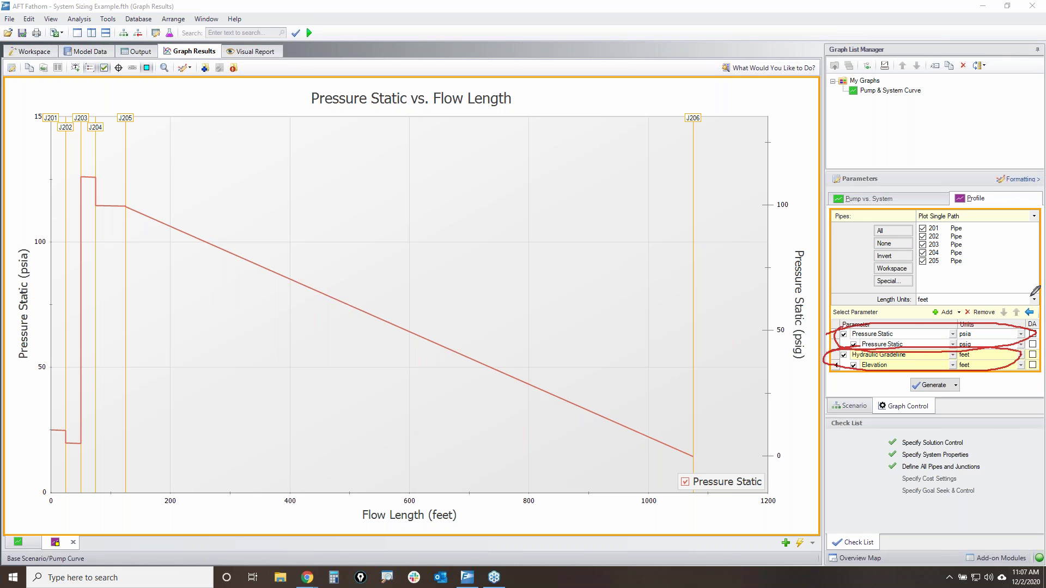
- Generate the stacked pressure and HGL/elevation profile graphs and briefly annotate them
left_click(924, 386)
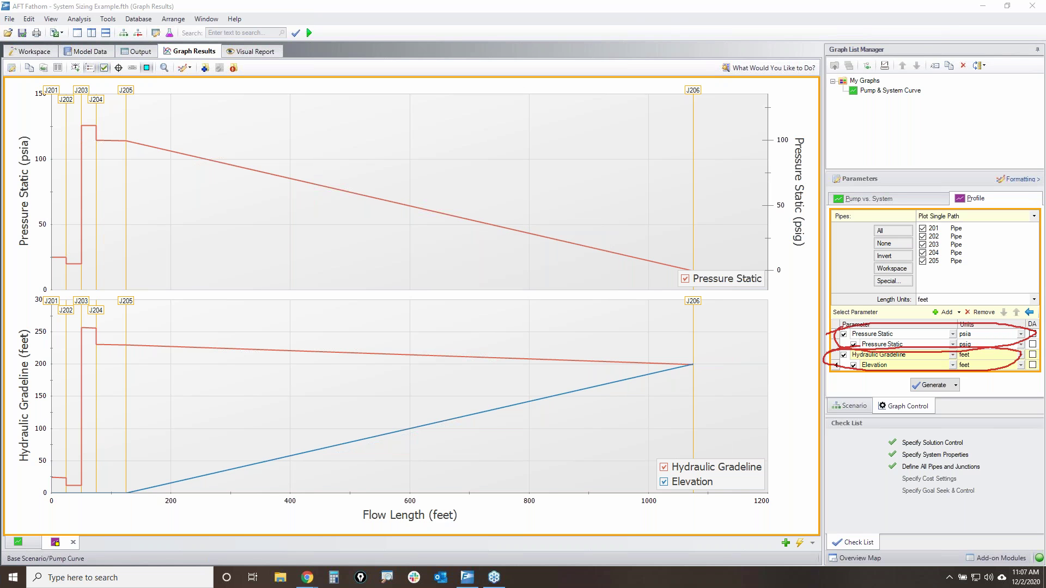
mouse_move(23, 273)
left_mouse_down()
mouse_move(676, 264)
mouse_move(782, 129)
mouse_move(8, 122)
mouse_move(45, 225)
left_mouse_up()
mouse_move(12, 321)
left_mouse_down()
mouse_move(684, 333)
mouse_move(571, 506)
mouse_move(3, 502)
left_mouse_up()
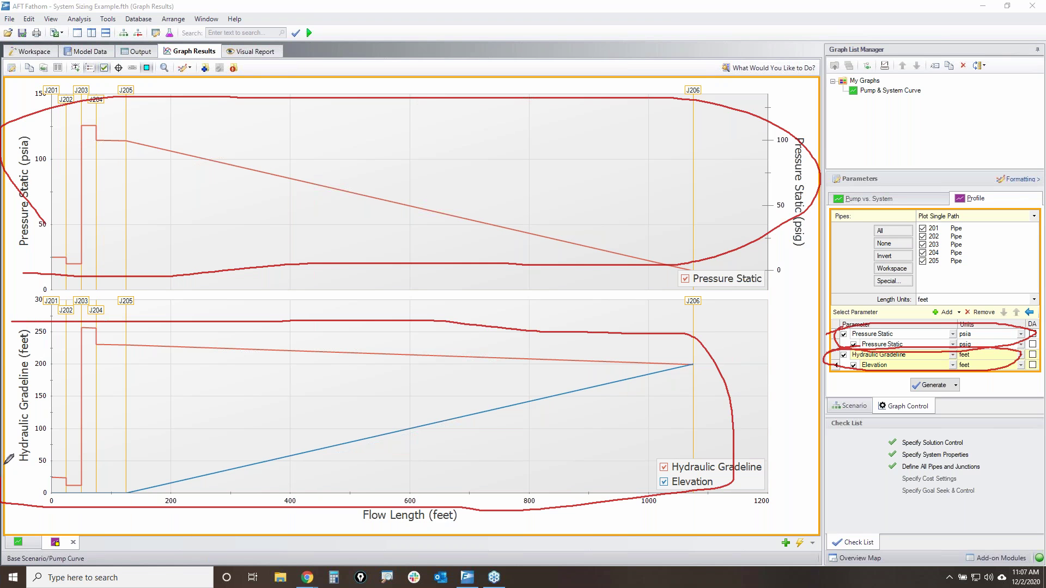
mouse_move(381, 526)
left_mouse_down()
mouse_move(344, 526)
mouse_move(461, 523)
mouse_move(467, 511)
left_mouse_up()
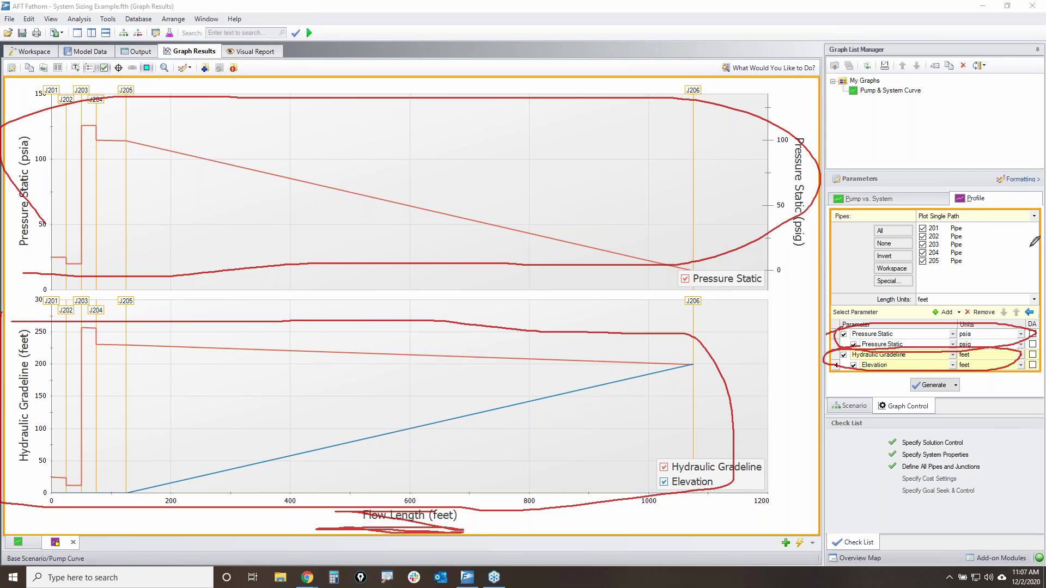
key("Escape")
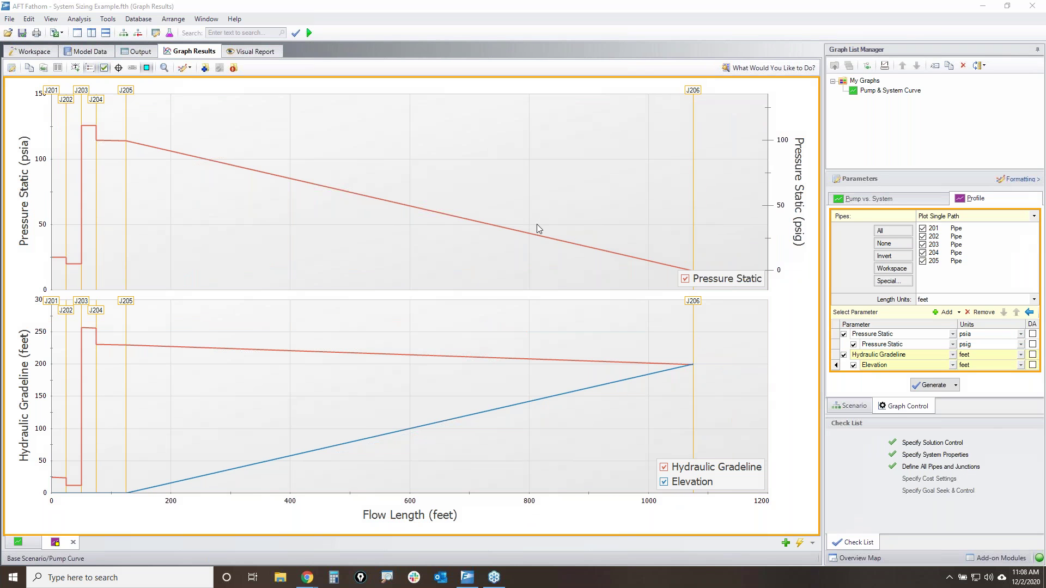
- Save the graph to the list as 'P & HGL & Elevation vs. L' and close both graph tabs
left_click(205, 68)
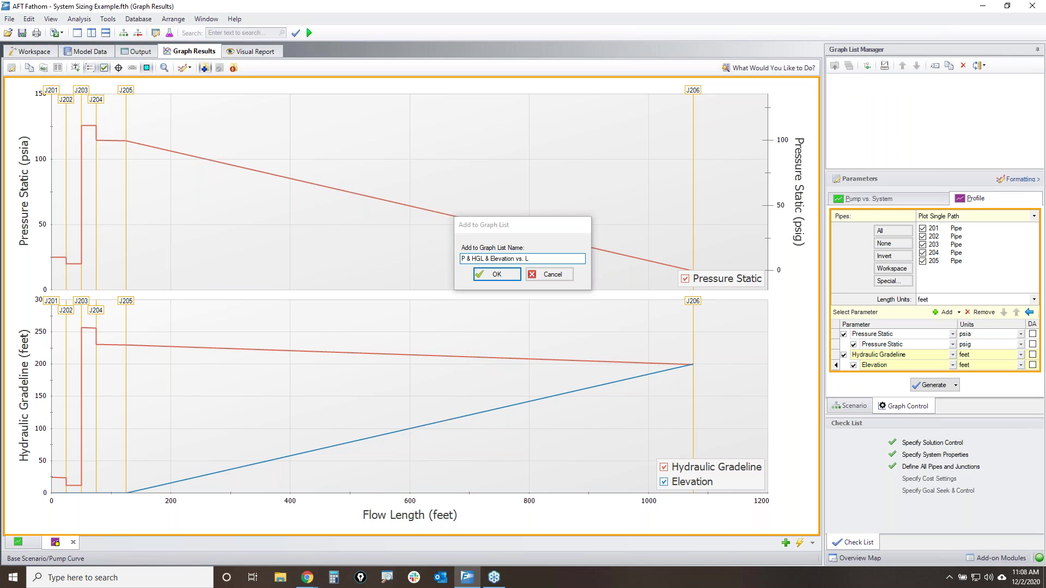
key("Return")
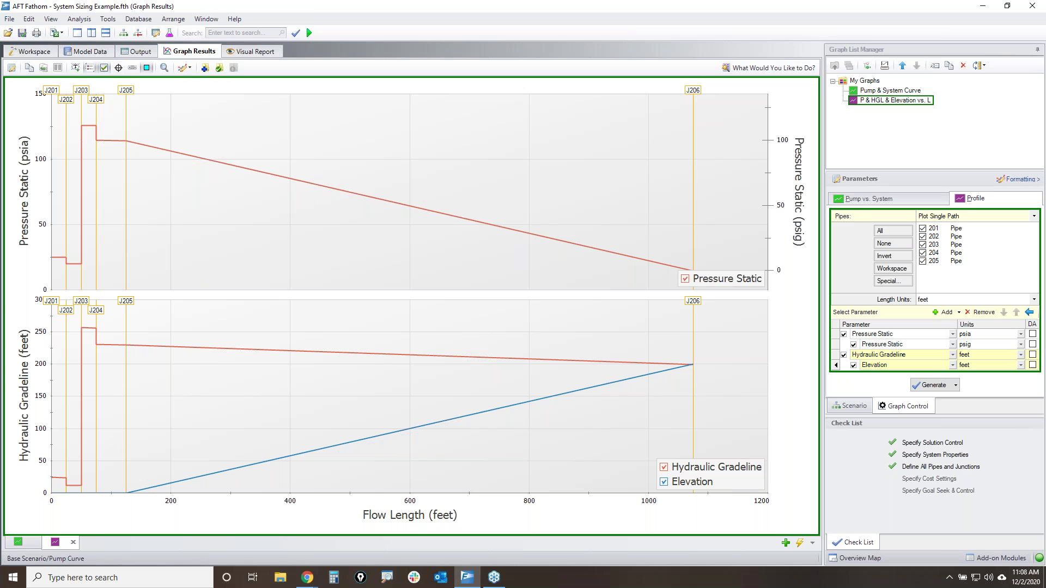
left_click(36, 543)
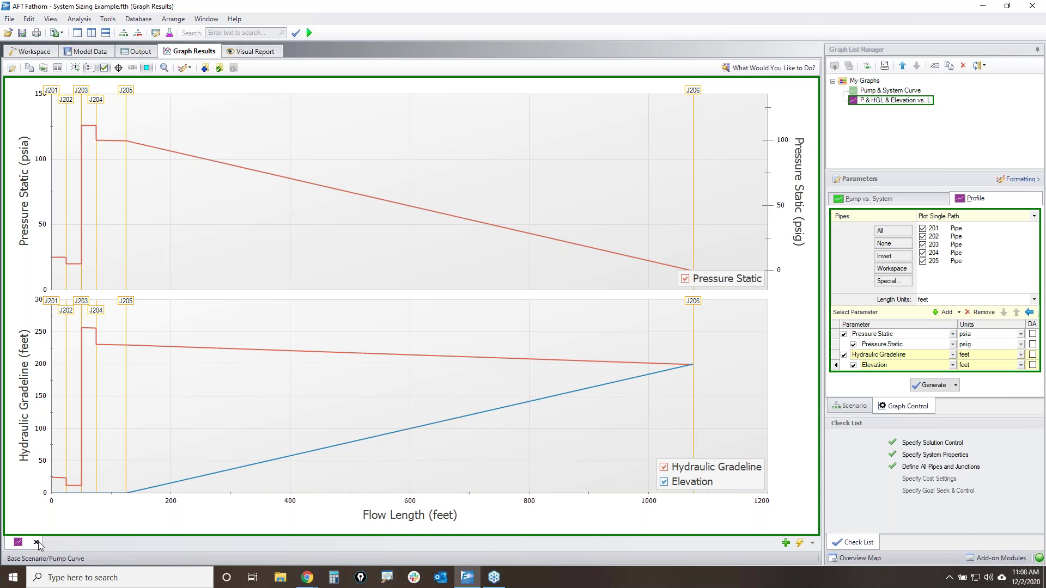
left_click(36, 543)
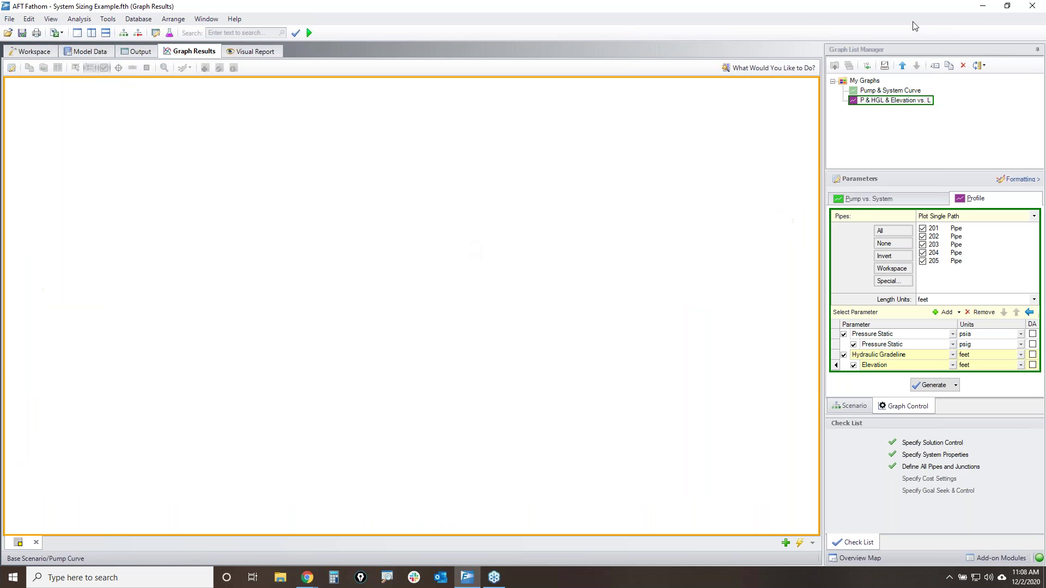
- Reload the saved Pump & System Curve and pressure/HGL profile graphs from the graph list
left_click(10, 54)
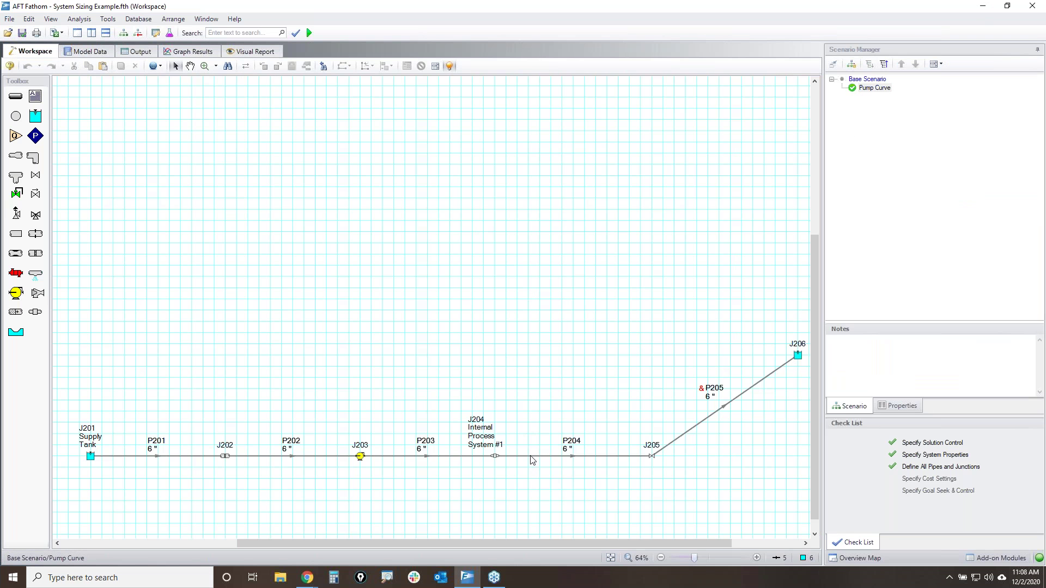
left_click(207, 53)
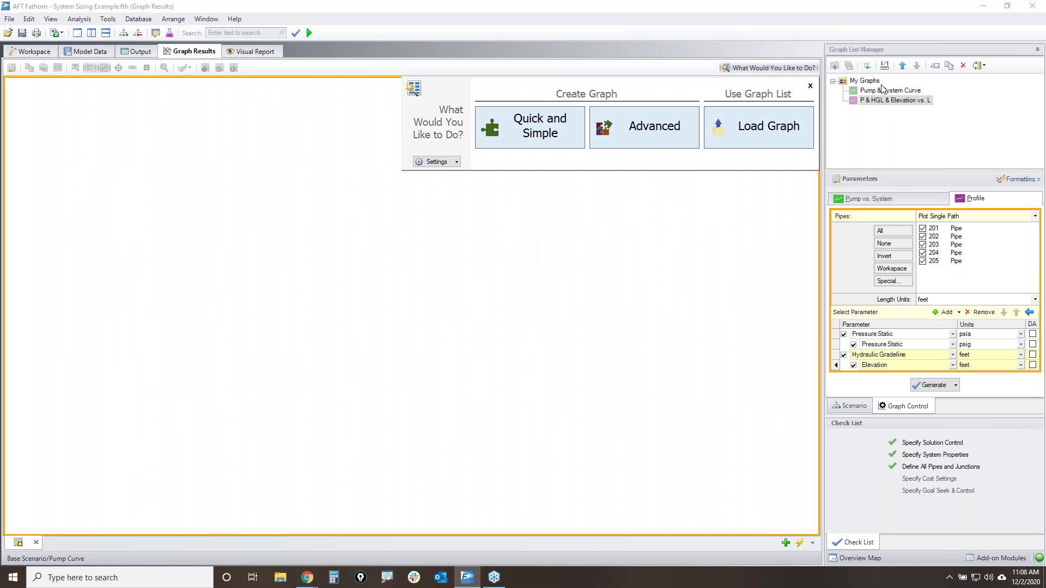
double_click(880, 91)
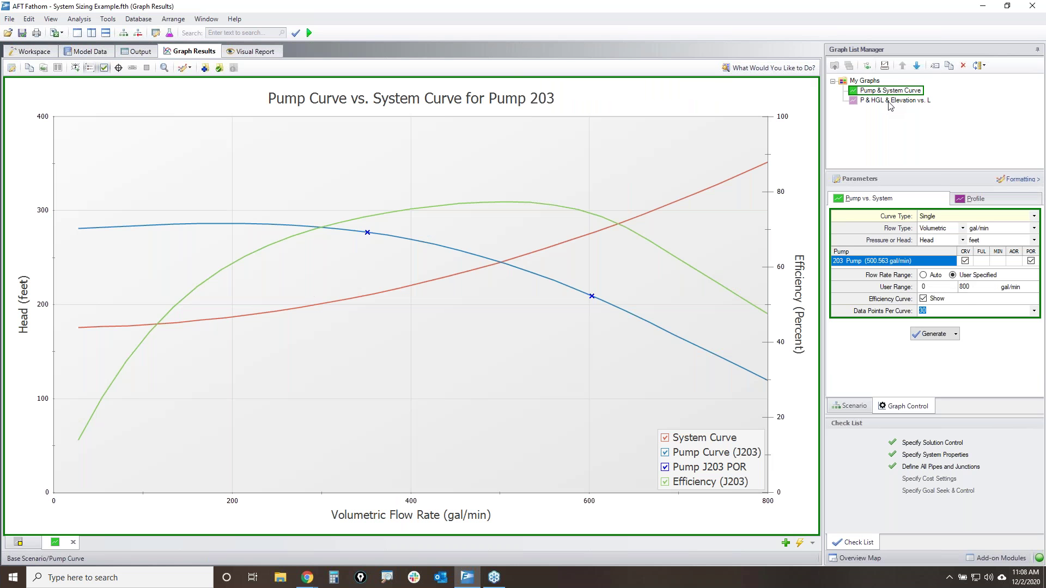
double_click(891, 101)
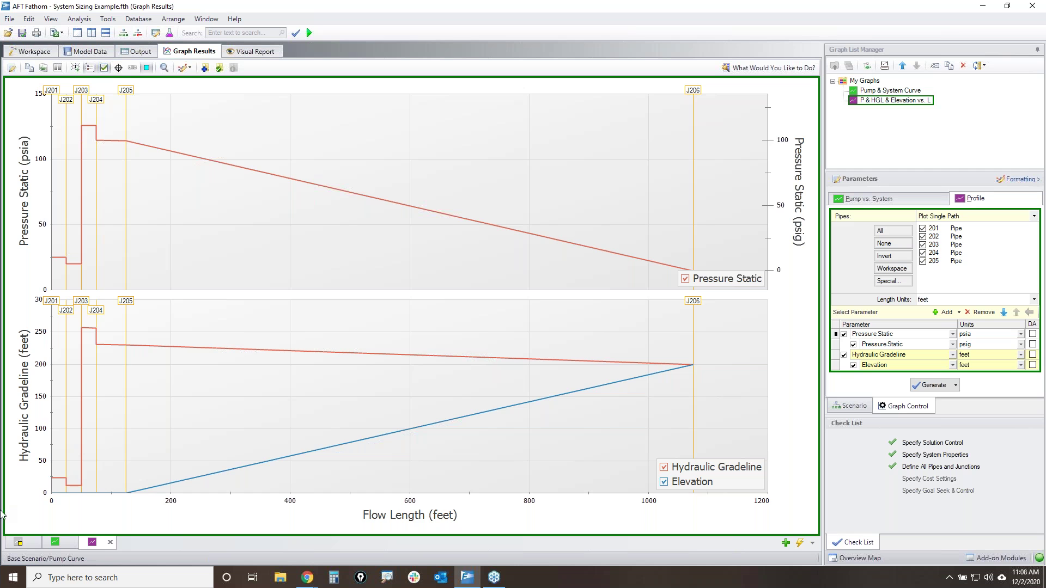
- Load all My Graphs folder items together into the same tab
right_click(22, 544)
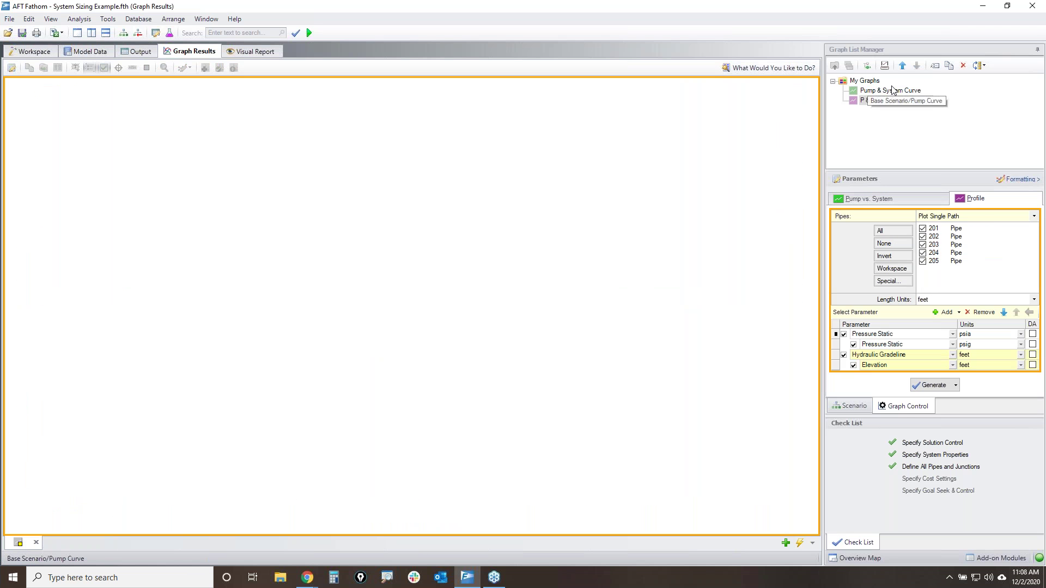
right_click(862, 83)
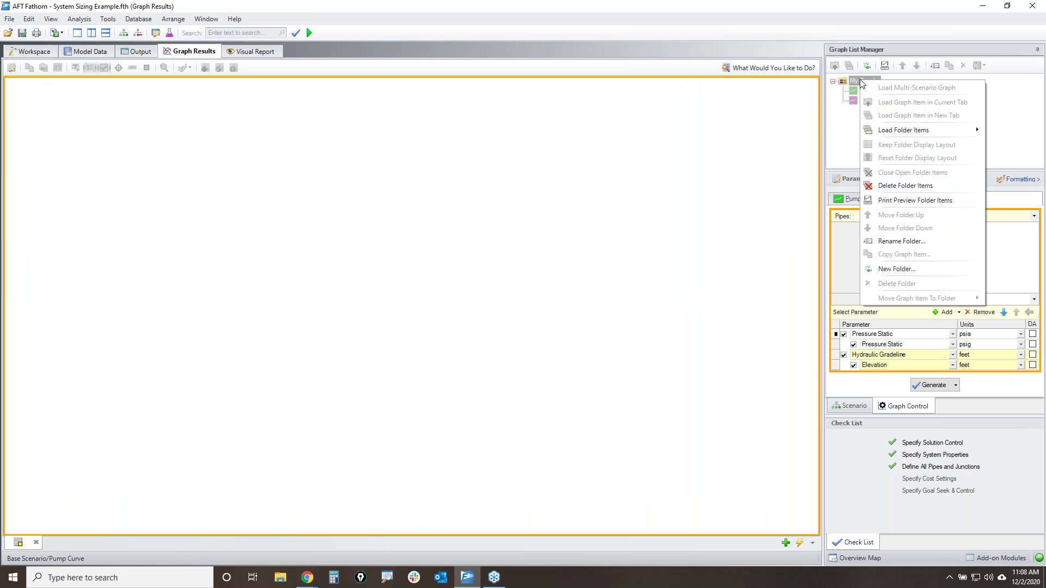
mouse_move(901, 134)
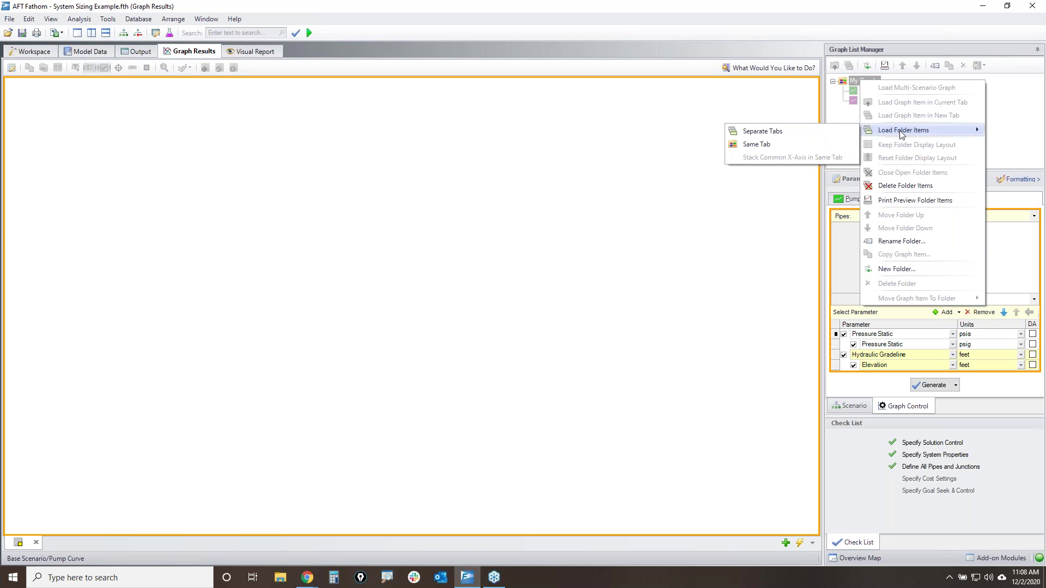
left_click(764, 146)
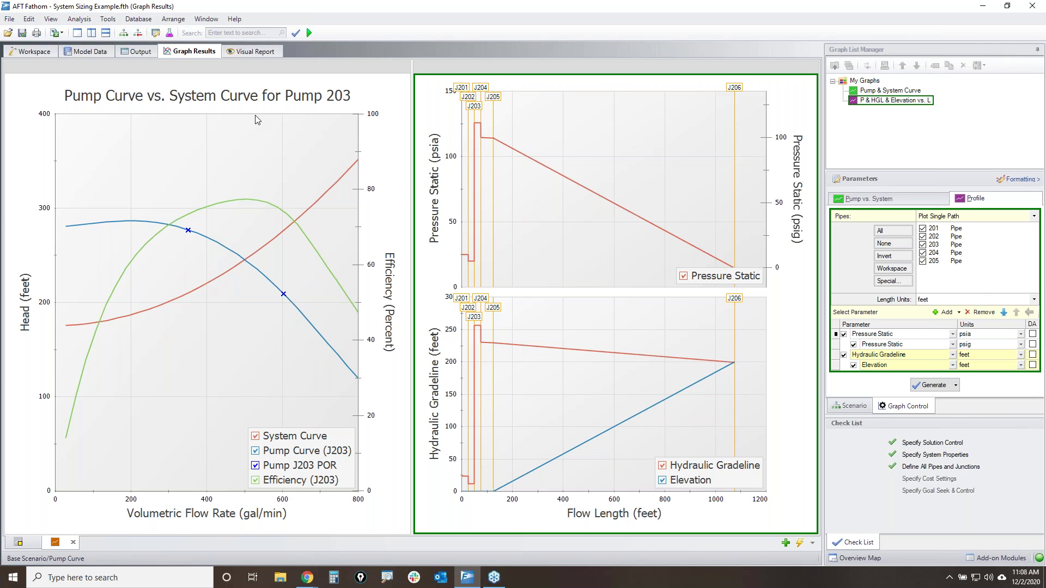
- Include pipe velocity and inlet and outlet static pressure in the visual report
left_click(250, 52)
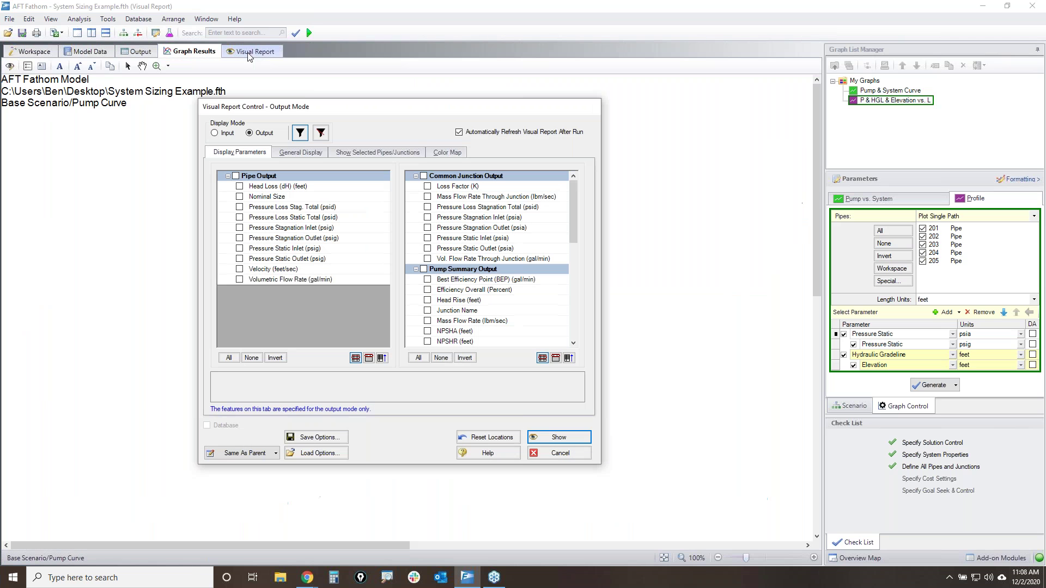
left_click(389, 345)
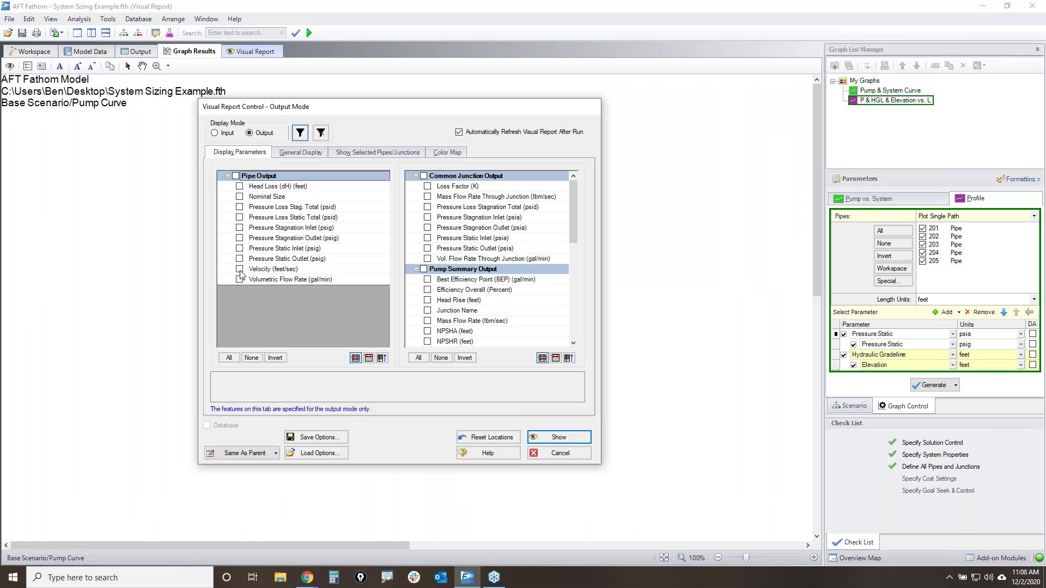
left_click(239, 269)
left_click(239, 249)
left_click(239, 259)
- Include pump NPSHA, NPSHR, Percent of BEP, volumetric flow rate and head rise
scroll(497, 307, "down", 3)
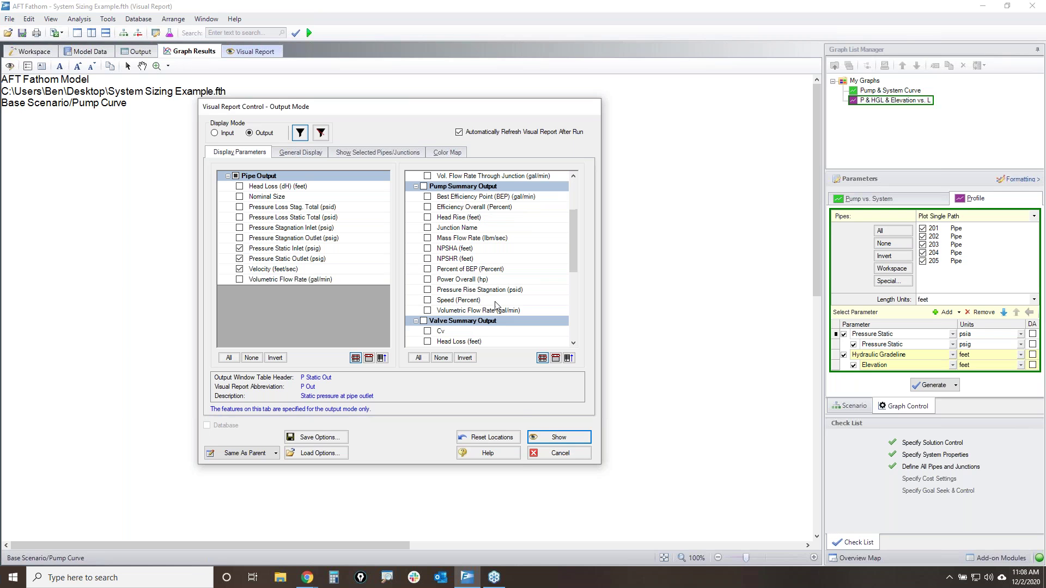
left_click(428, 248)
left_click(427, 259)
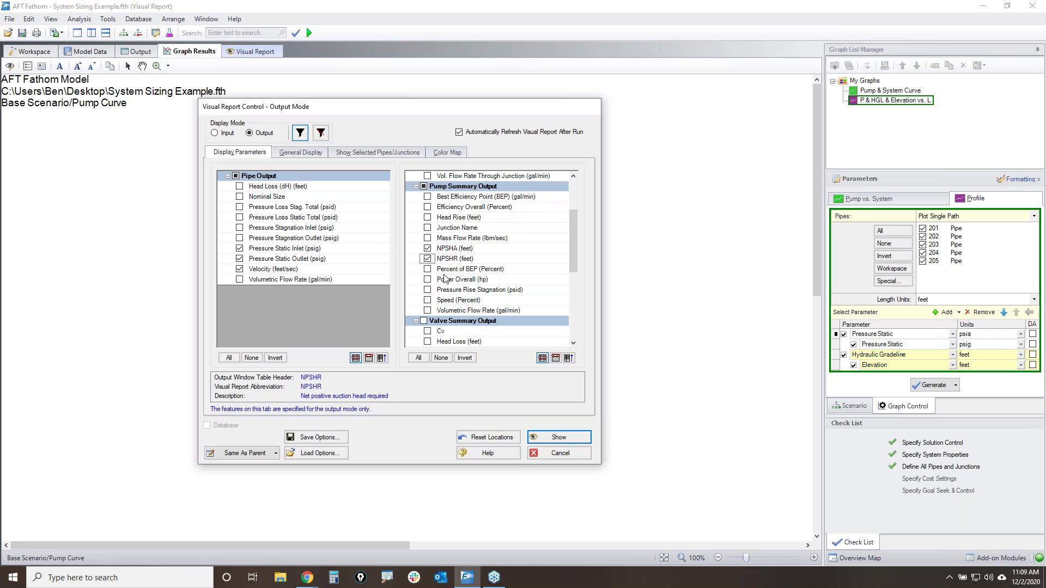
left_click(428, 270)
left_click(428, 311)
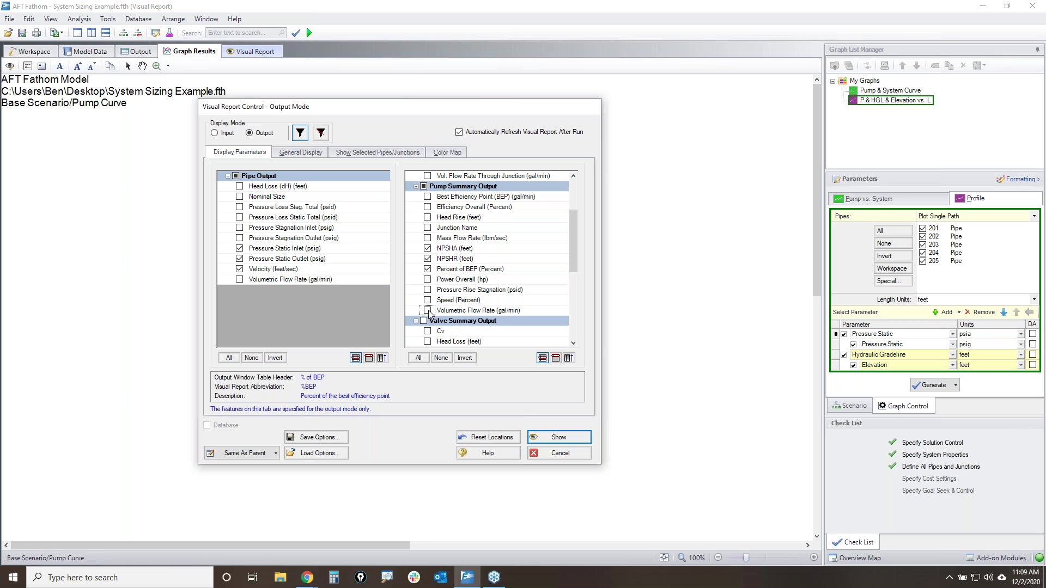
left_click(428, 218)
- Include valve Cv, K factor and stagnation pressure drop, plus reservoir liquid surface elevation
scroll(429, 223, "down", 3)
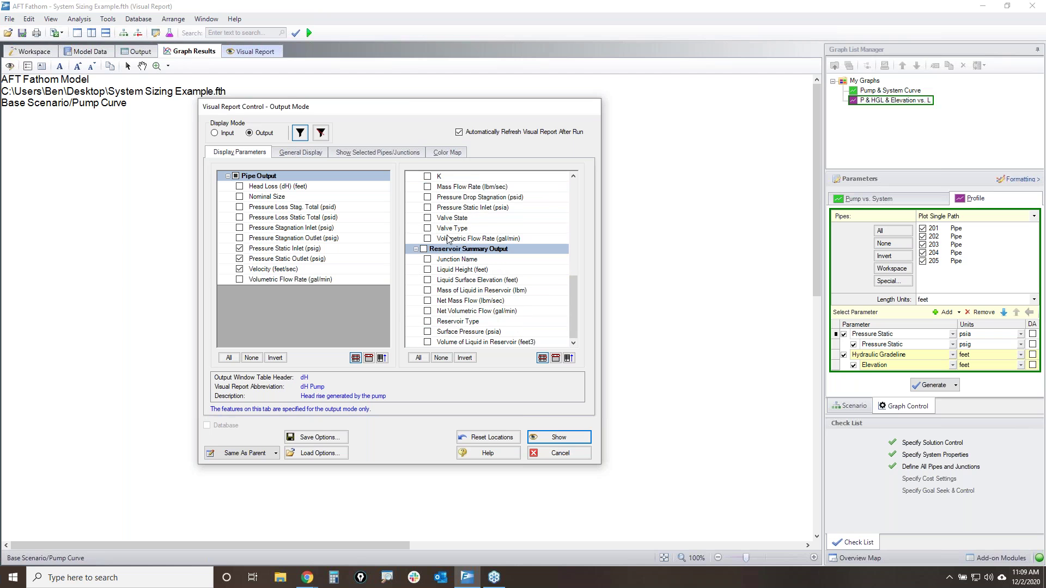
left_click(428, 238)
left_click(427, 269)
left_click(427, 290)
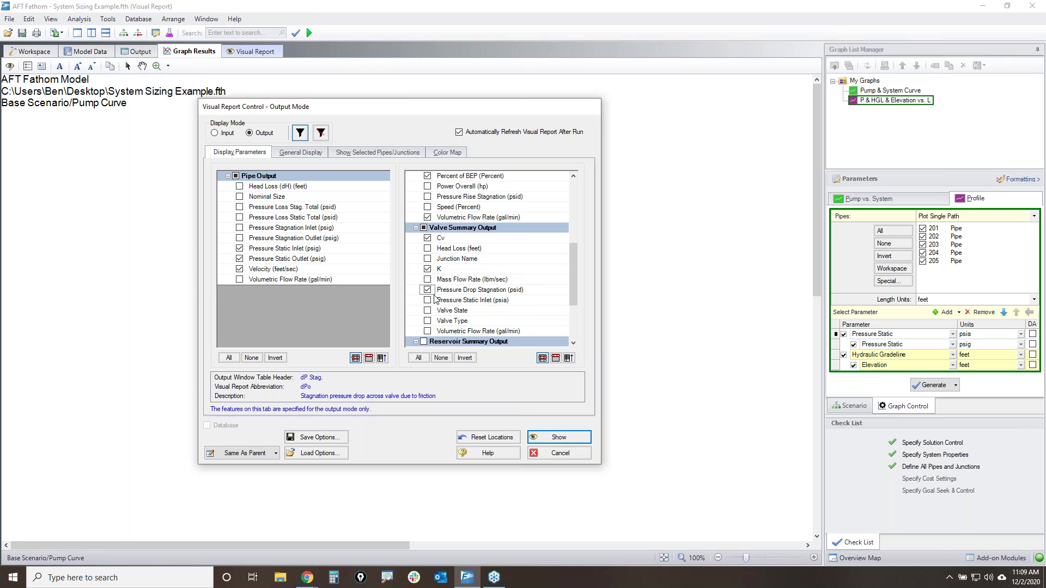
scroll(463, 290, "down", 3)
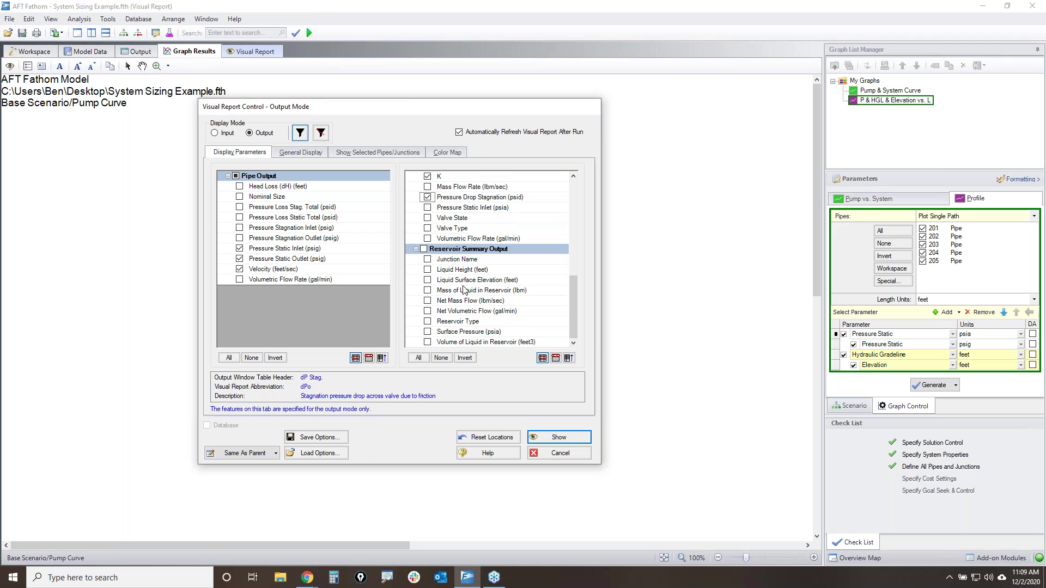
left_click(428, 280)
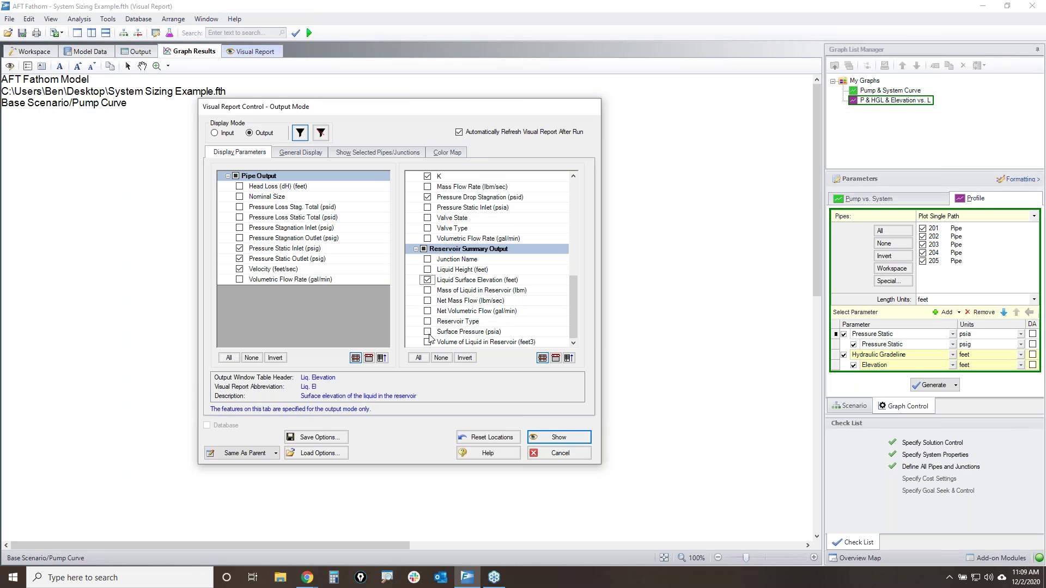
- Hide filename and scenario name, set Data/Text and Legend fonts to 16, and generate the report
left_click(301, 152)
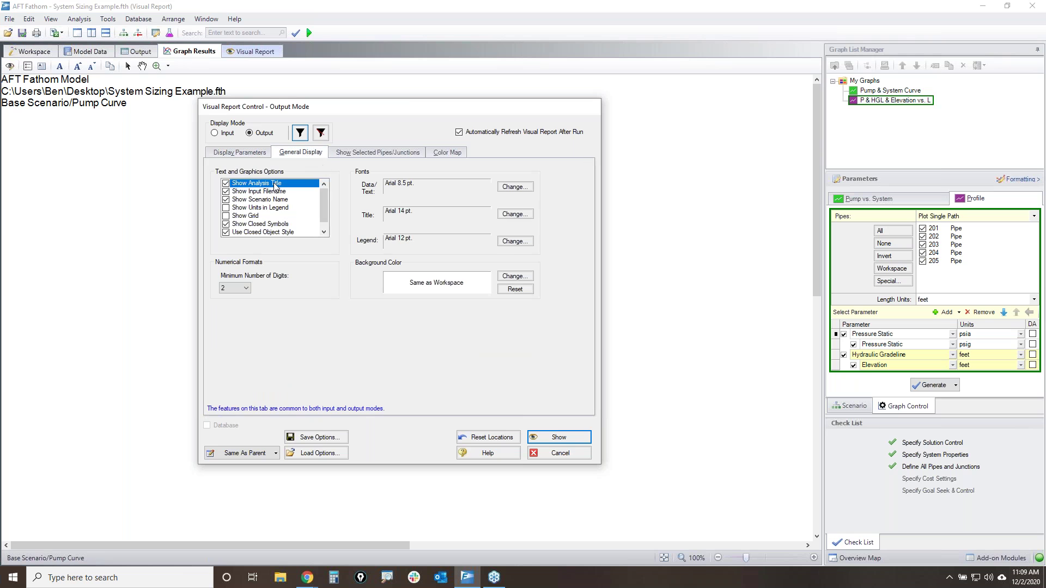
left_click(225, 191)
left_click(225, 199)
left_click(515, 187)
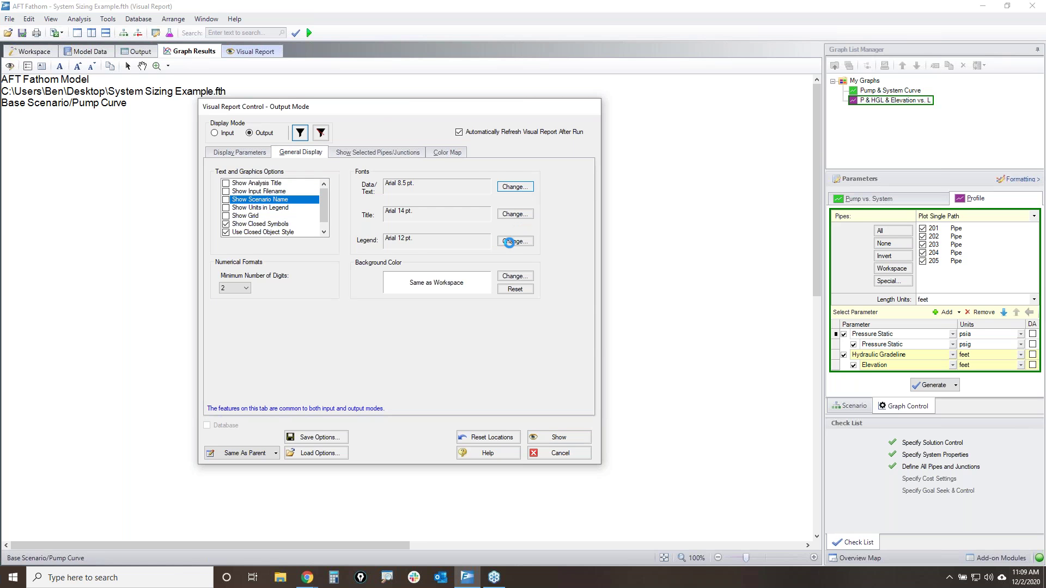
left_click(570, 213)
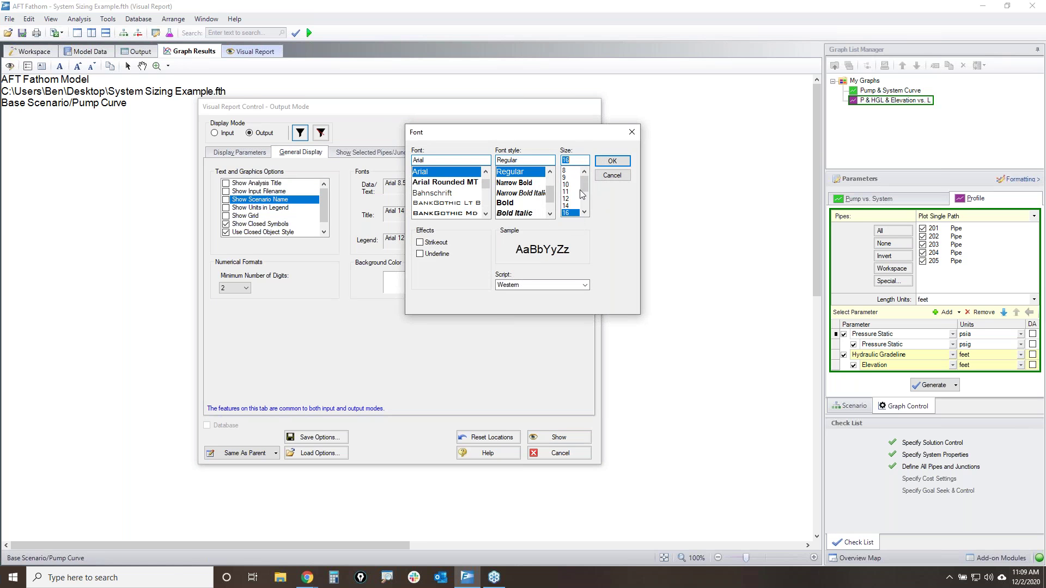
left_click(625, 163)
left_click(515, 244)
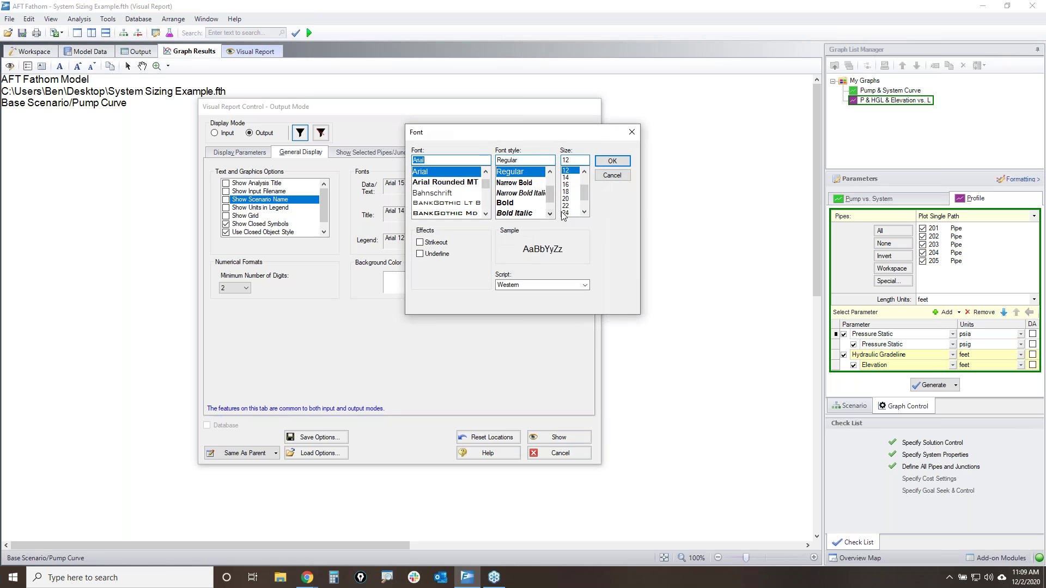
left_click(567, 184)
left_click(612, 161)
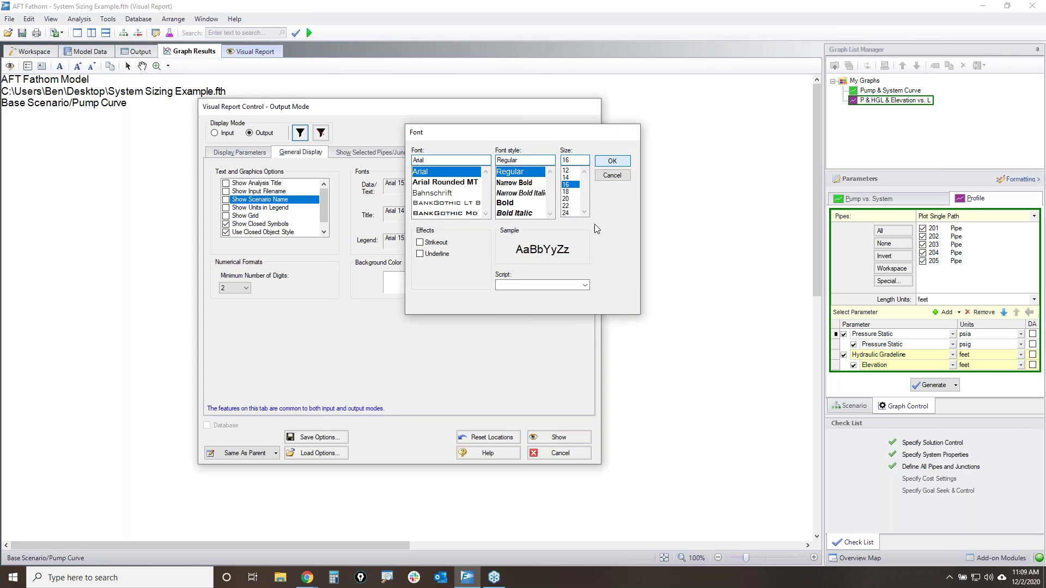
left_click(551, 438)
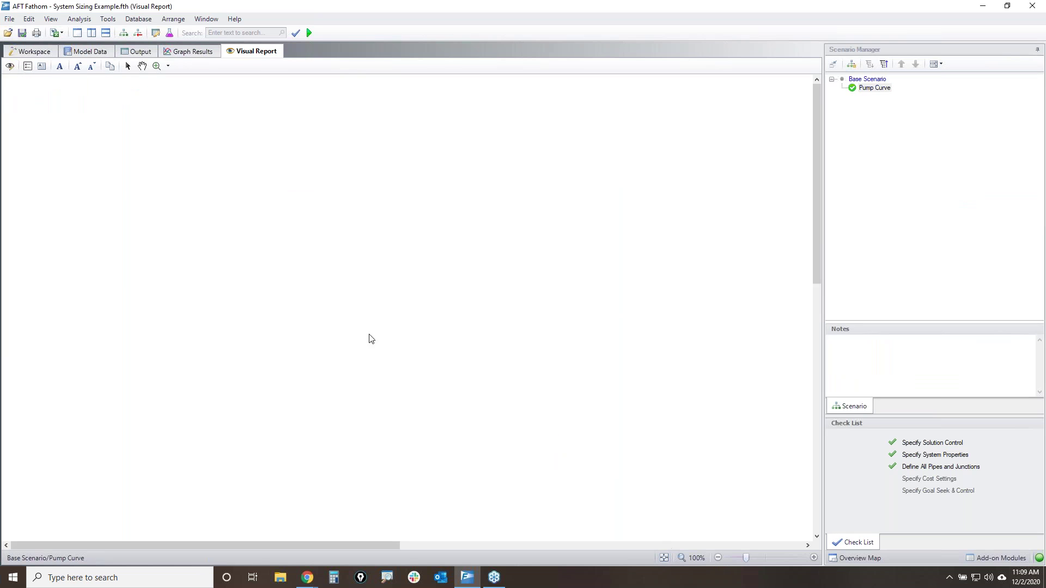
- Fit the network in view, drop units from labels, and move the units legend above the pipeline centre
left_click(664, 557)
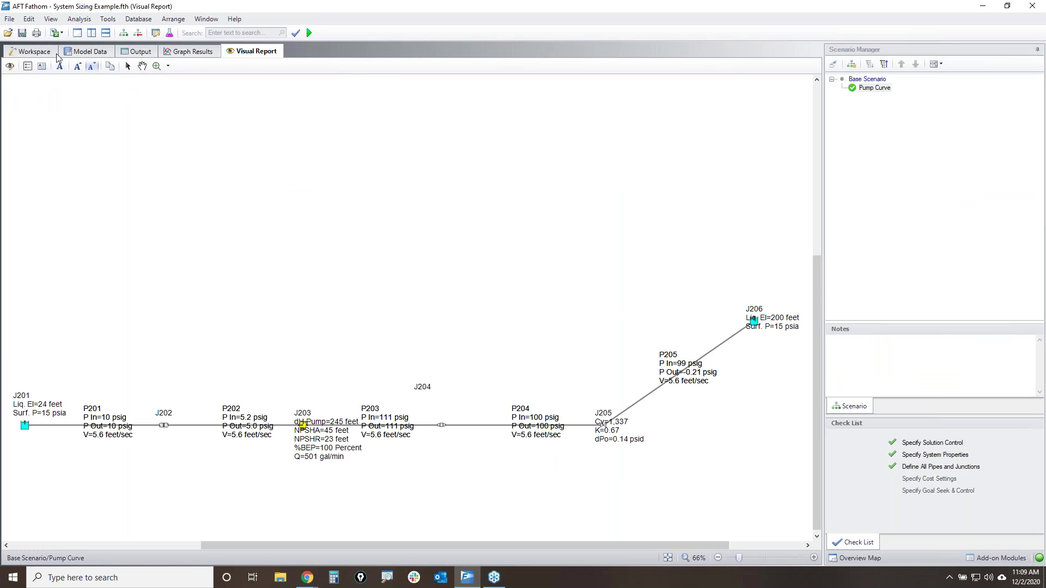
left_click(27, 66)
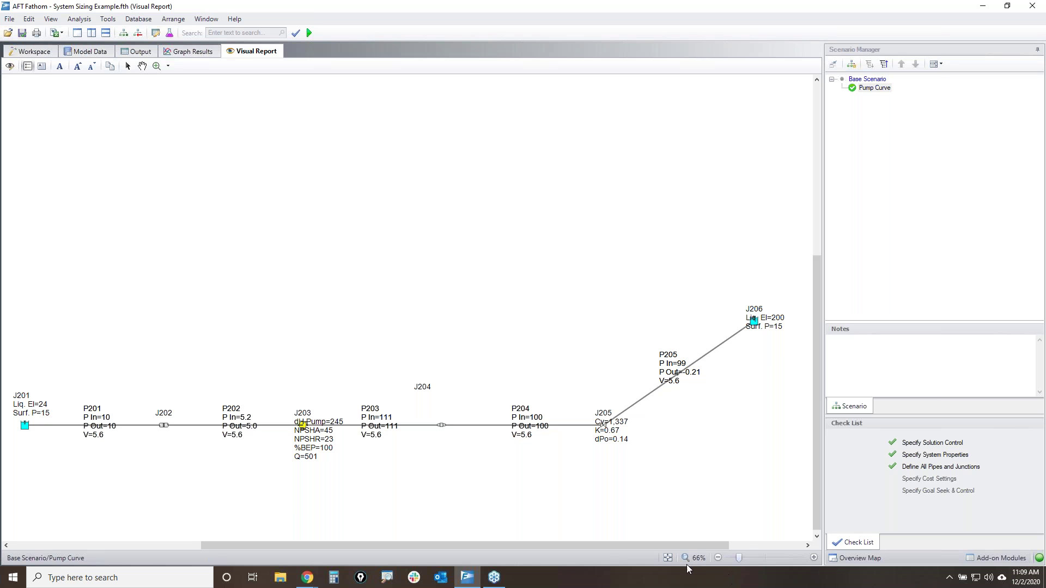
left_click(665, 560)
left_click_drag(33, 120, 522, 402)
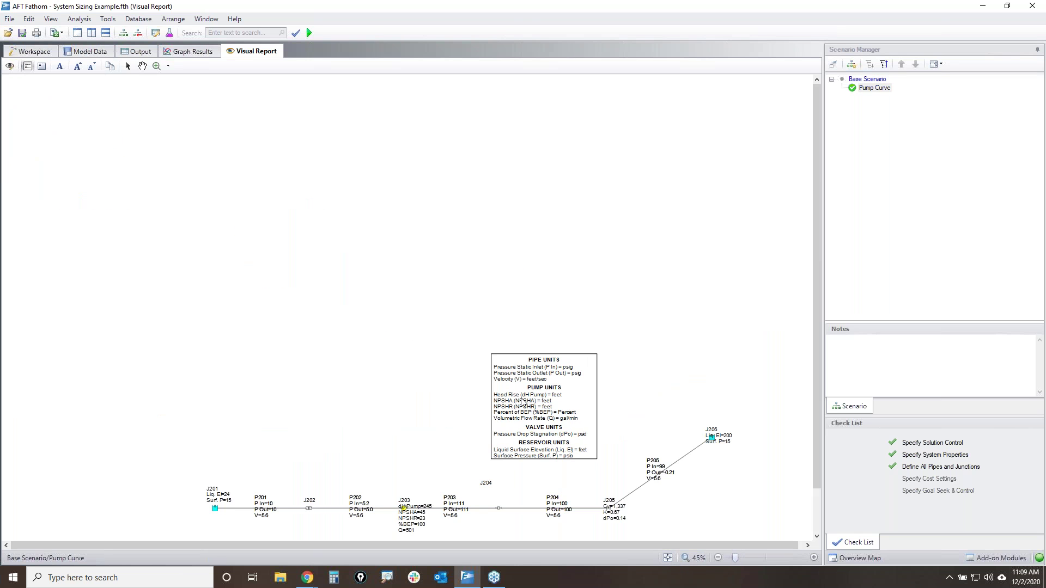
left_click(667, 558)
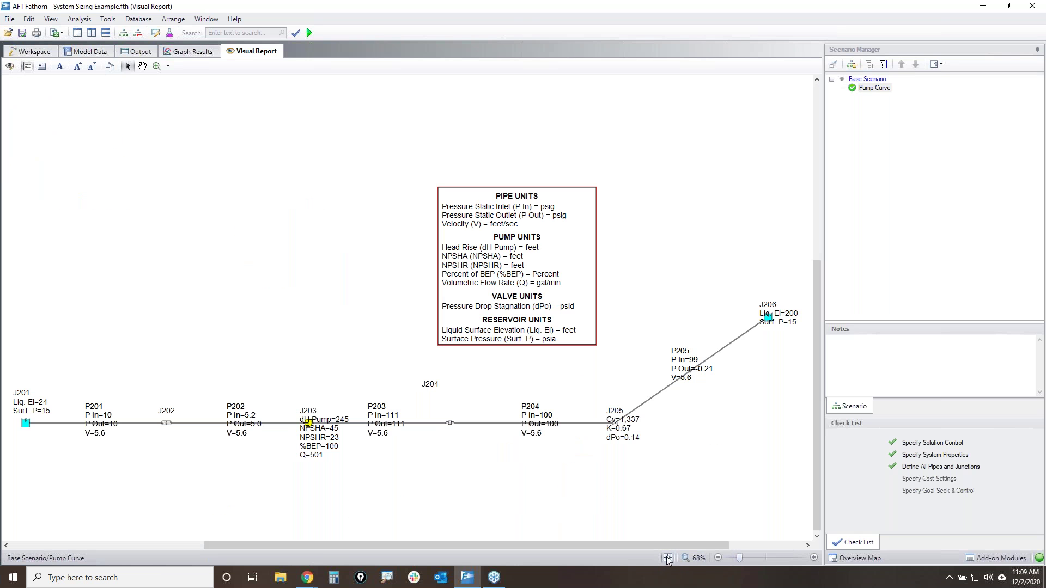
- Move the P201–P205 and J203–J206 result labels clear of the pipes, then fit the diagram
left_click_drag(96, 408, 96, 434)
left_click_drag(236, 422, 231, 448)
left_click_drag(323, 436, 313, 394)
left_click_drag(376, 419, 373, 446)
left_click_drag(433, 386, 454, 416)
left_click_drag(539, 417, 539, 443)
left_click(617, 422)
left_click_drag(618, 422, 597, 394)
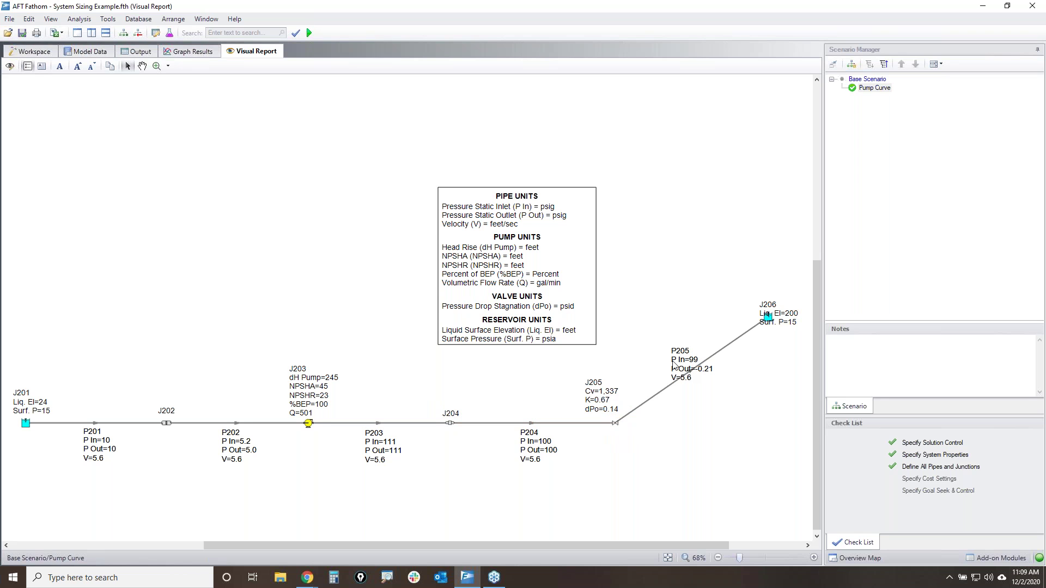
left_click_drag(685, 375, 707, 403)
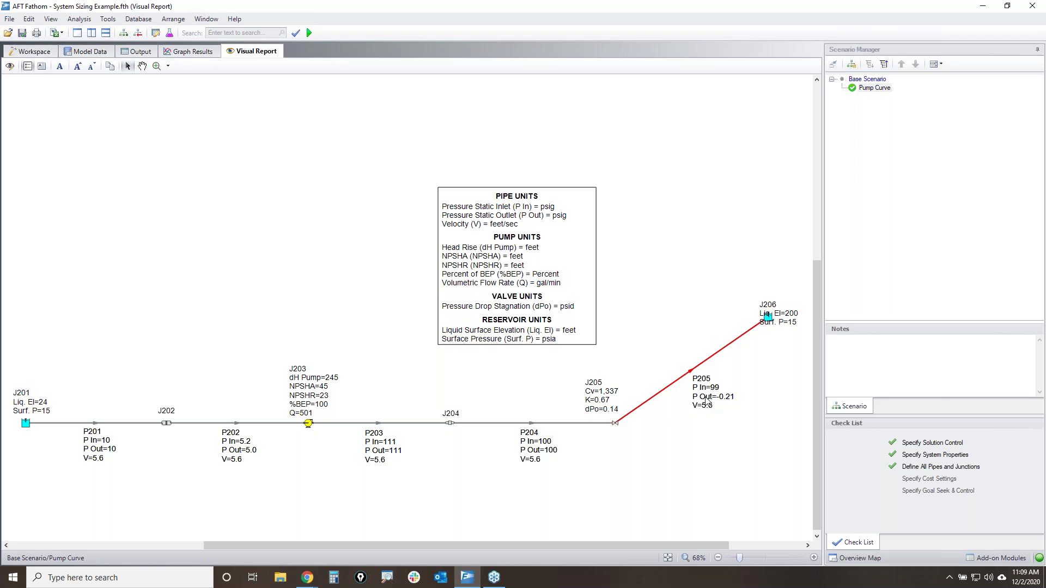
left_click_drag(797, 322, 783, 302)
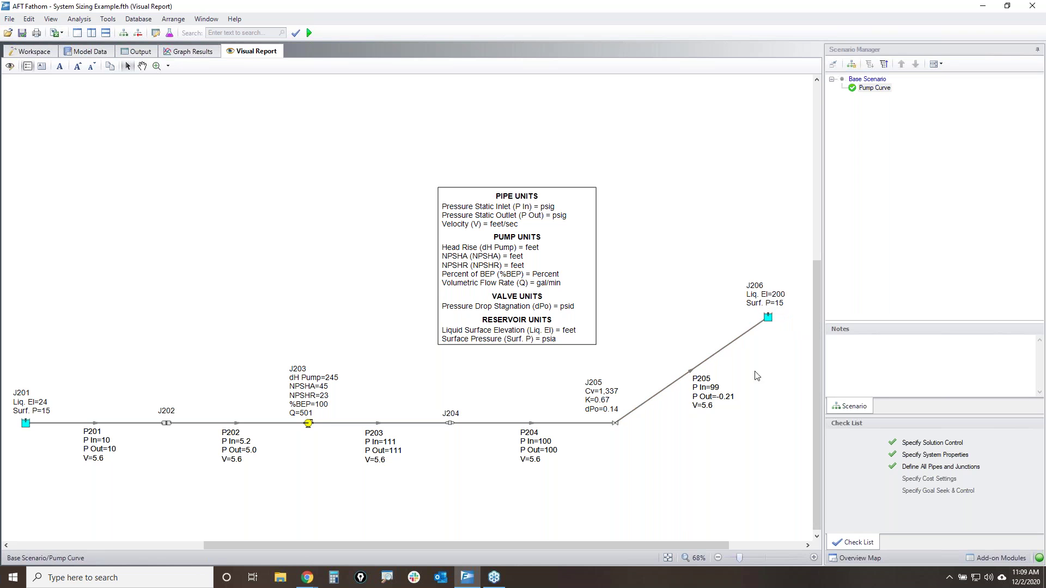
left_click(668, 559)
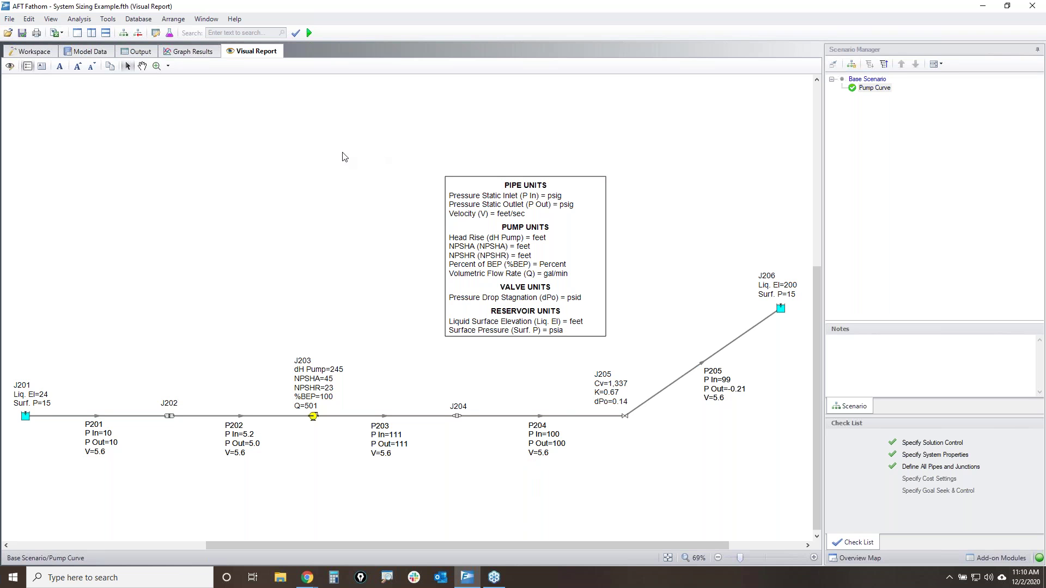
- Return to the Workspace to show the System Sizing Example pipe network
left_click(24, 55)
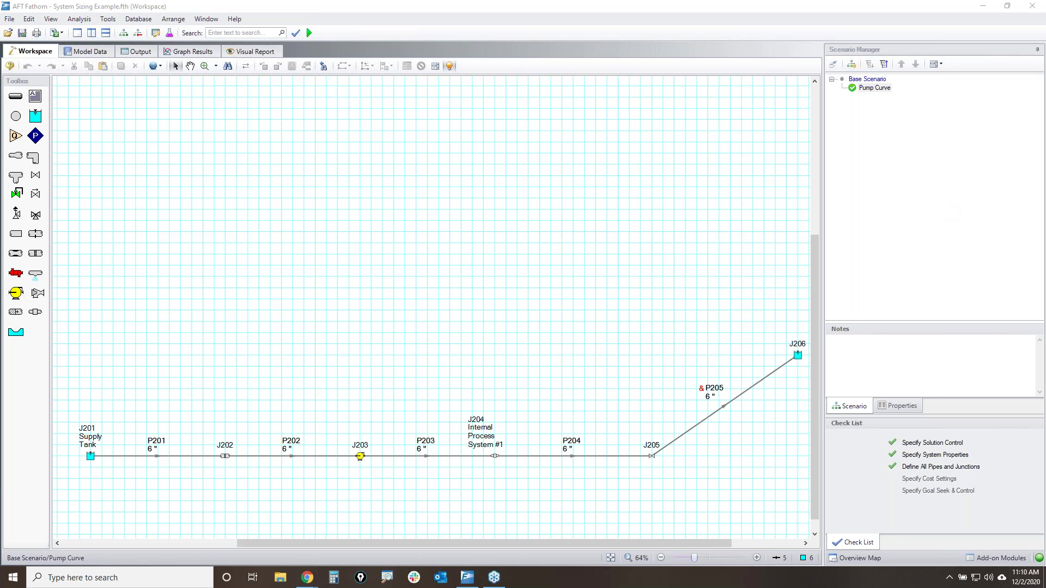
mouse_move(72, 426)
left_mouse_down()
mouse_move(86, 418)
mouse_move(113, 460)
mouse_move(67, 439)
mouse_move(71, 424)
left_mouse_up()
mouse_move(158, 372)
left_mouse_down()
mouse_move(158, 558)
mouse_move(149, 553)
mouse_move(182, 513)
left_mouse_up()
mouse_move(774, 331)
left_mouse_down()
mouse_move(837, 325)
mouse_move(770, 313)
left_mouse_up()
left_click_drag(925, 459, 939, 154)
mouse_move(920, 214)
left_mouse_down()
mouse_move(962, 187)
mouse_move(972, 196)
left_mouse_up()
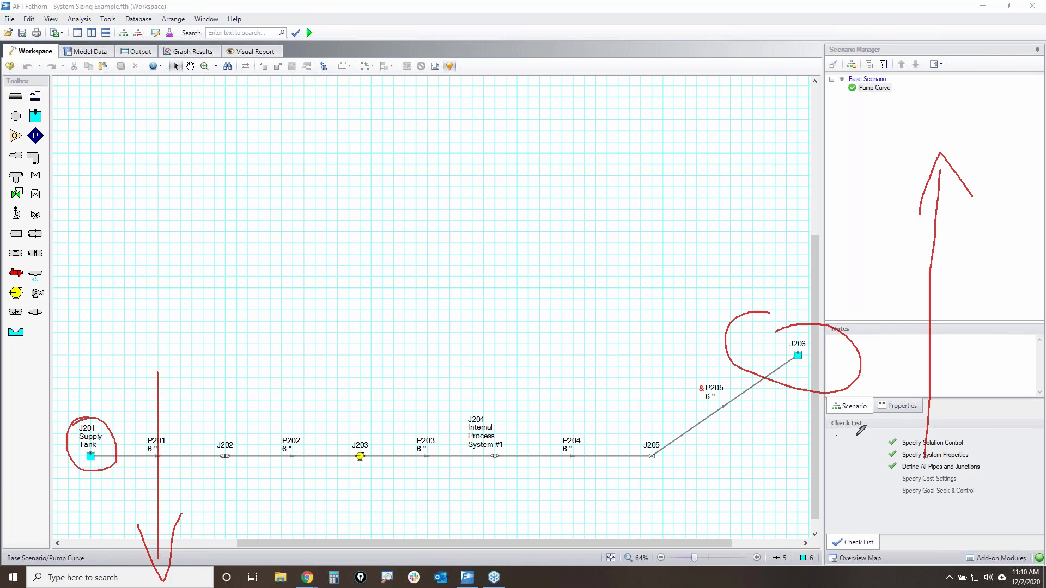
mouse_move(334, 435)
left_mouse_down()
mouse_move(348, 483)
mouse_move(359, 415)
left_mouse_up()
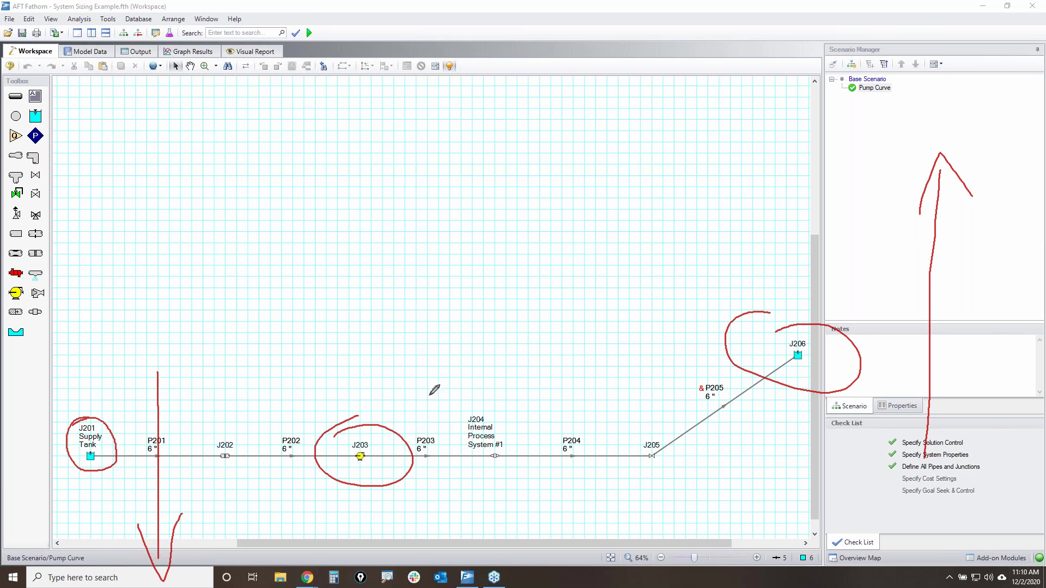
mouse_move(417, 264)
left_mouse_down()
mouse_move(422, 373)
mouse_move(439, 402)
left_mouse_up()
mouse_move(826, 89)
left_mouse_down()
mouse_move(847, 249)
mouse_move(945, 102)
mouse_move(824, 101)
left_mouse_up()
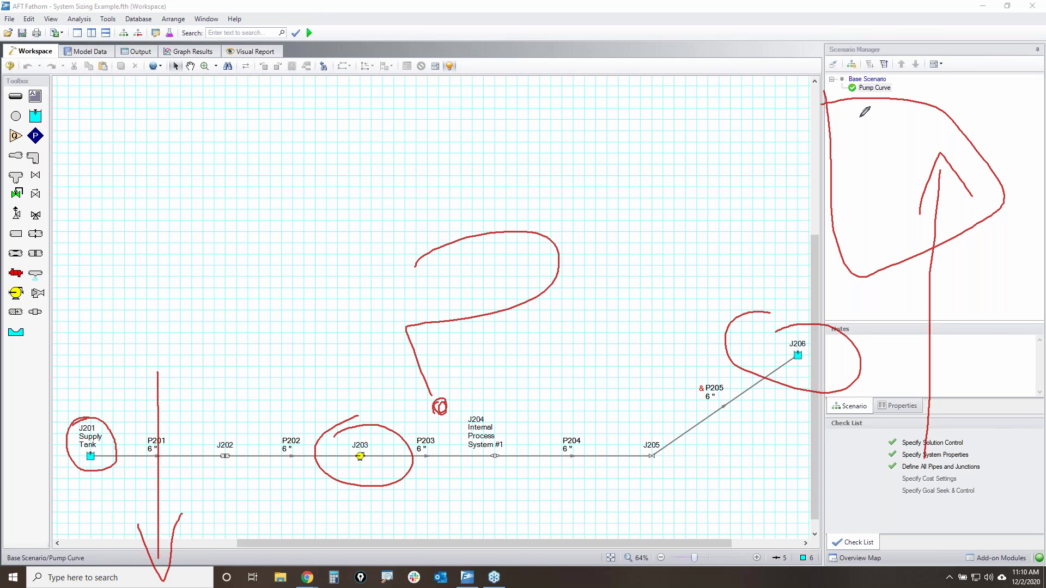
key("Escape")
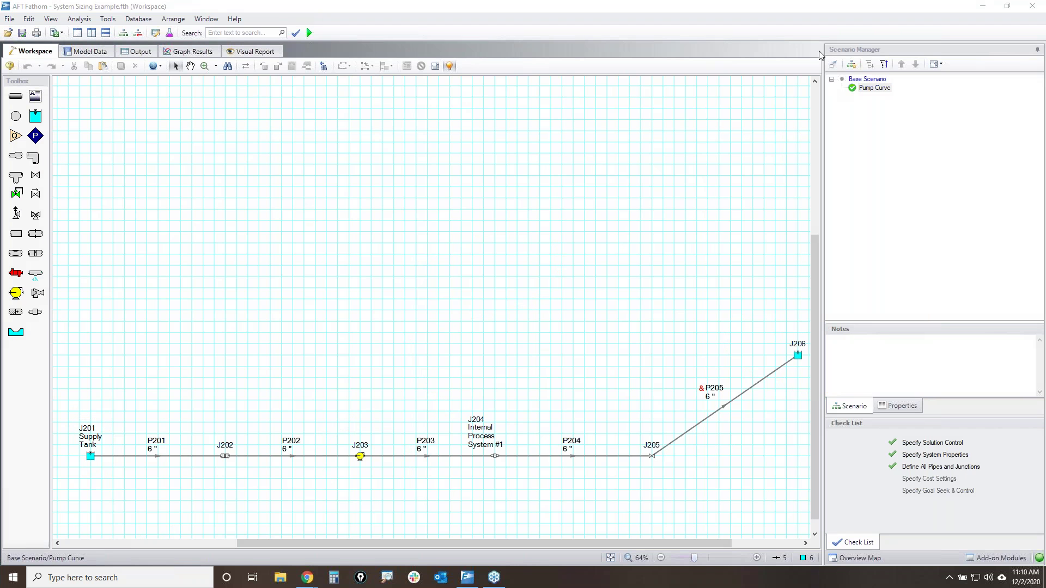
- Add a Normal Liquid Supply child scenario under Pump Curve
left_click(876, 88)
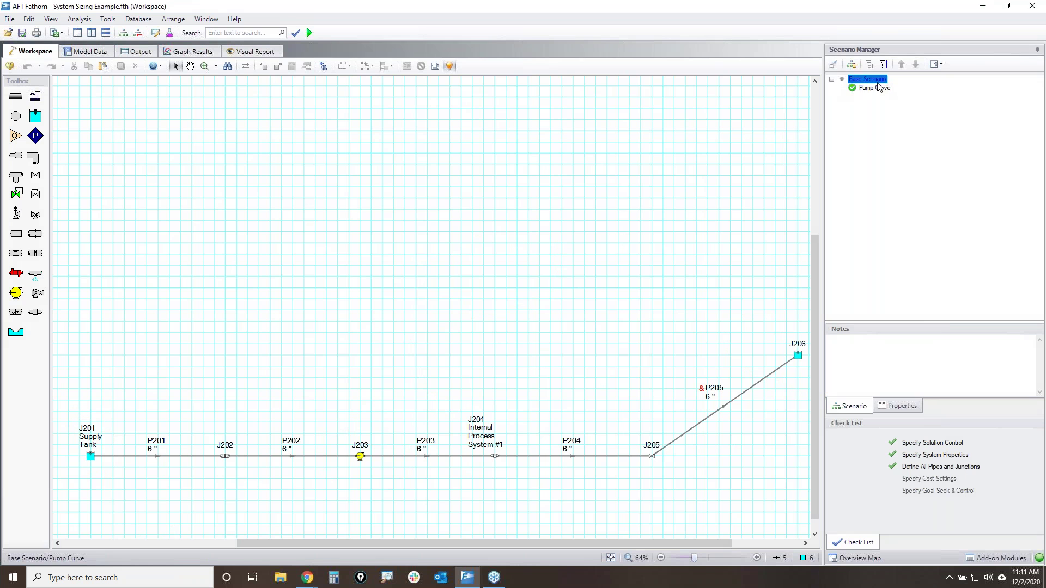
left_click(851, 64)
type("No")
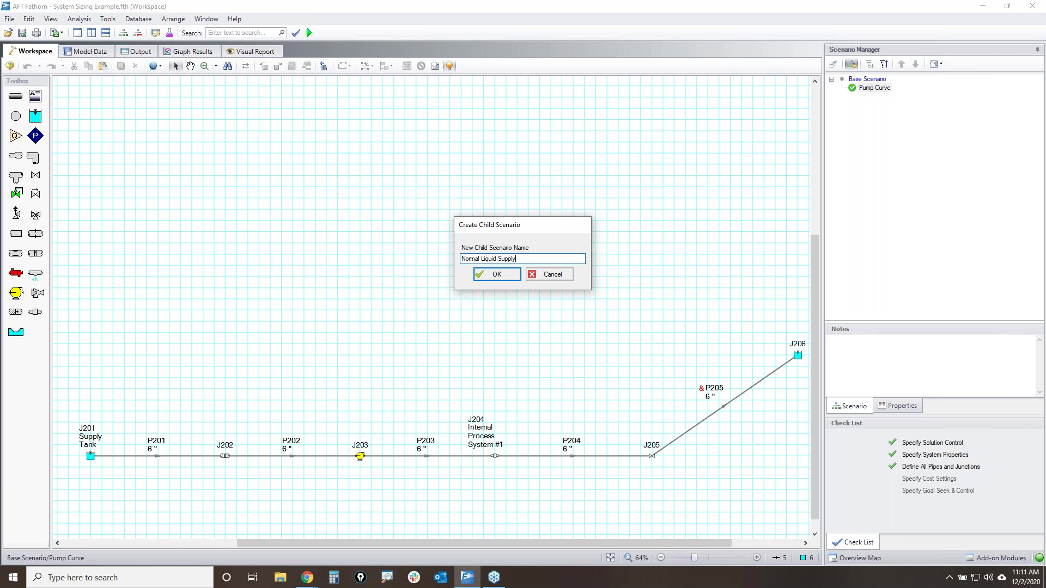
type("rmal Liquid Supply")
key("Return")
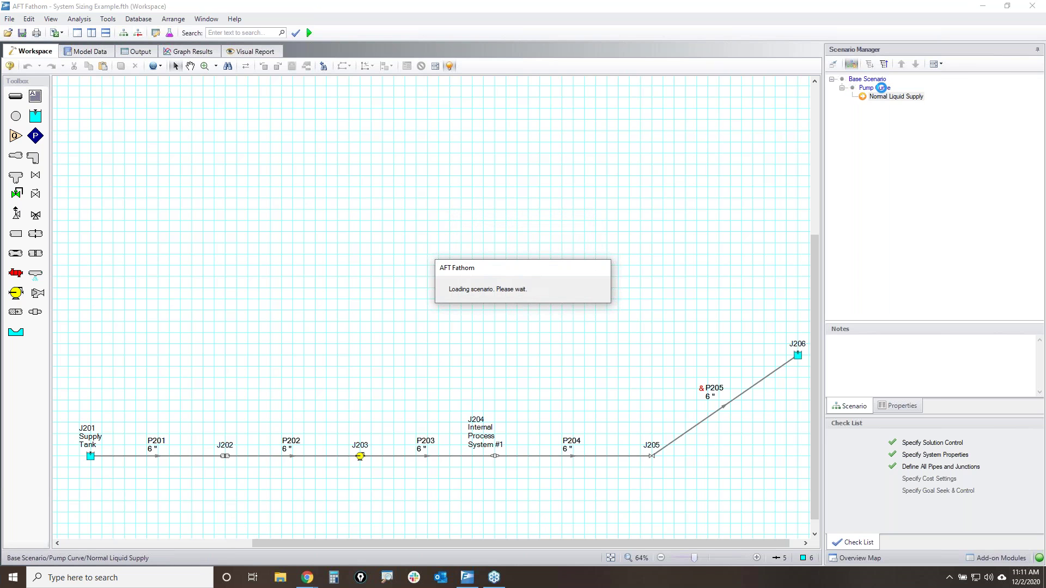
- Add 100% Speed and 95% children under Normal Liquid Supply, renaming 95% to 95% Speed
left_click(852, 65)
type("100% Speed")
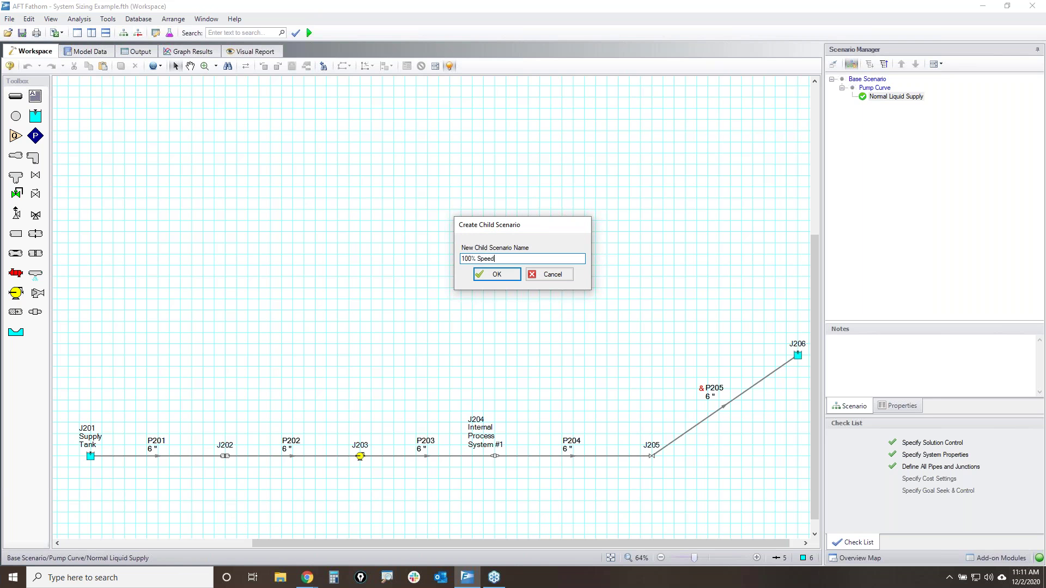
key("Return")
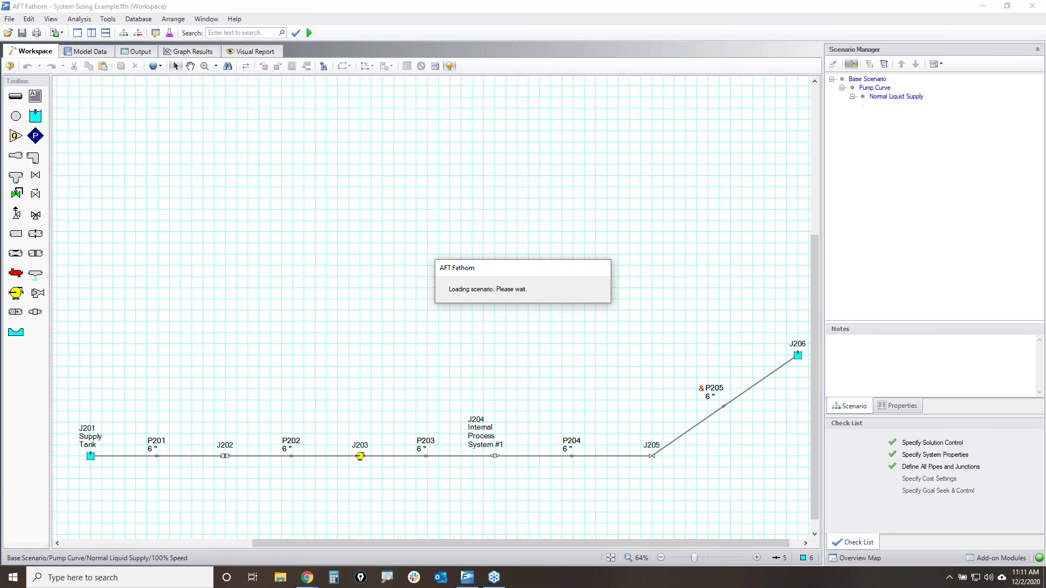
left_click(893, 96)
left_click(853, 65)
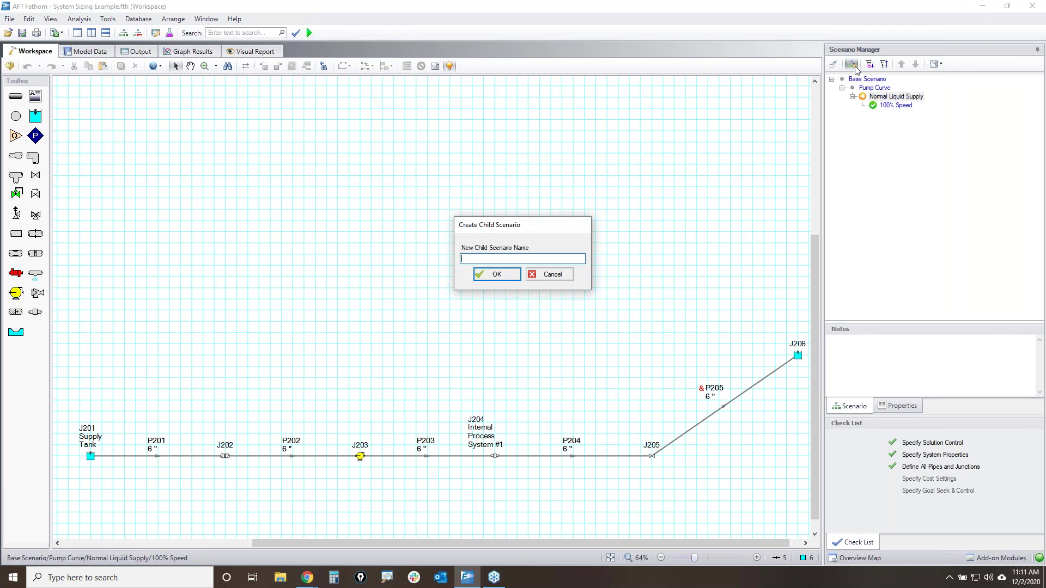
key("Return")
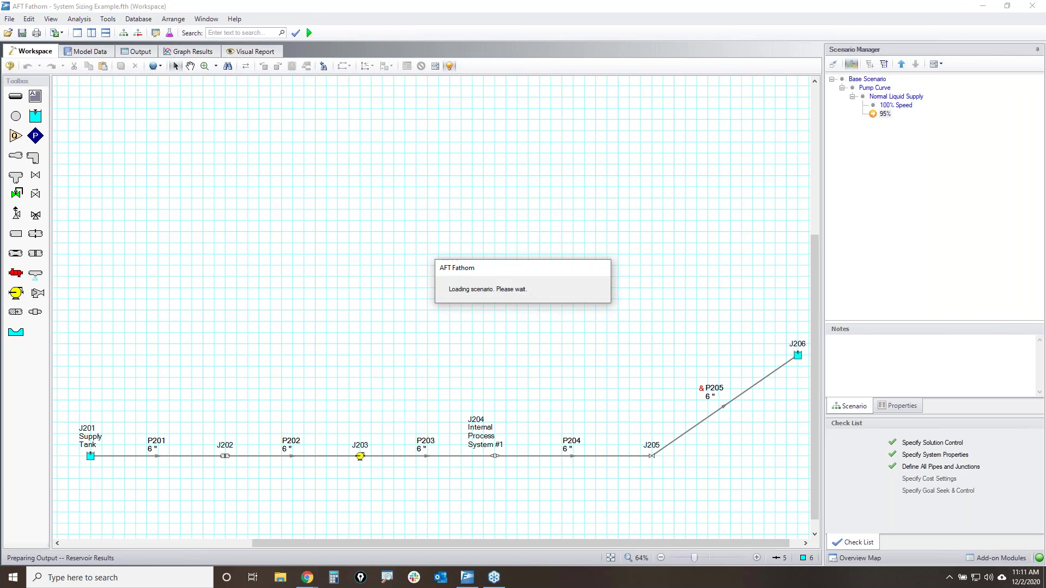
right_click(889, 120)
left_click(946, 166)
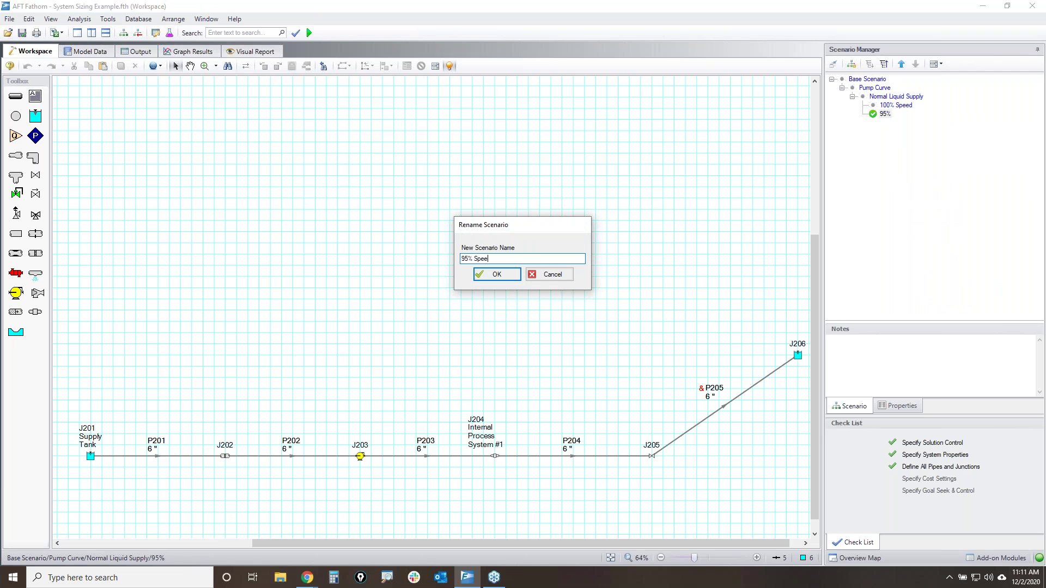
key("Return")
- Add a 90% Speed child scenario, then load the 95% Speed scenario
left_click(902, 98)
left_click(851, 63)
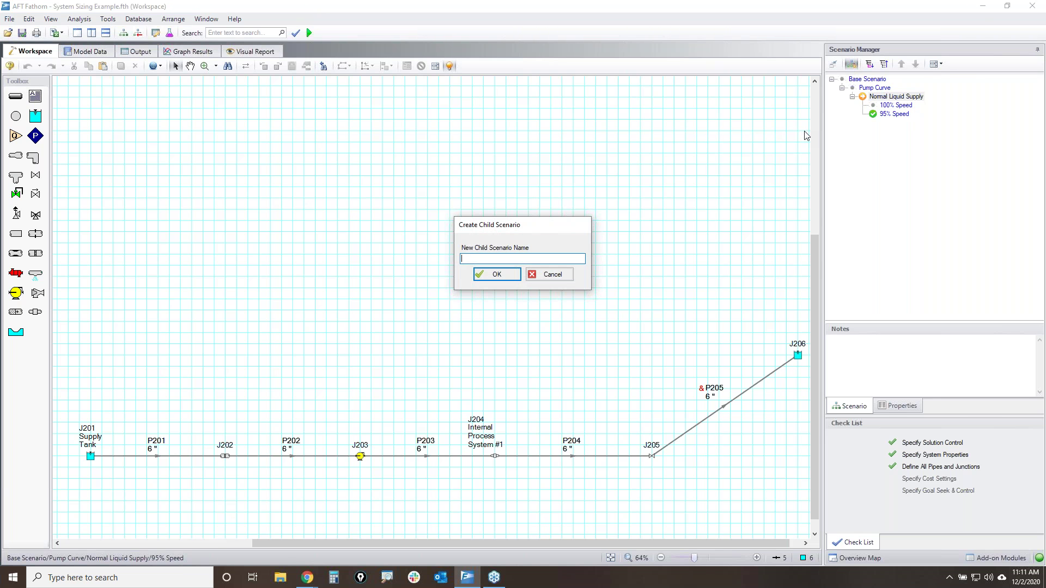
type("90% Speed")
key("Return")
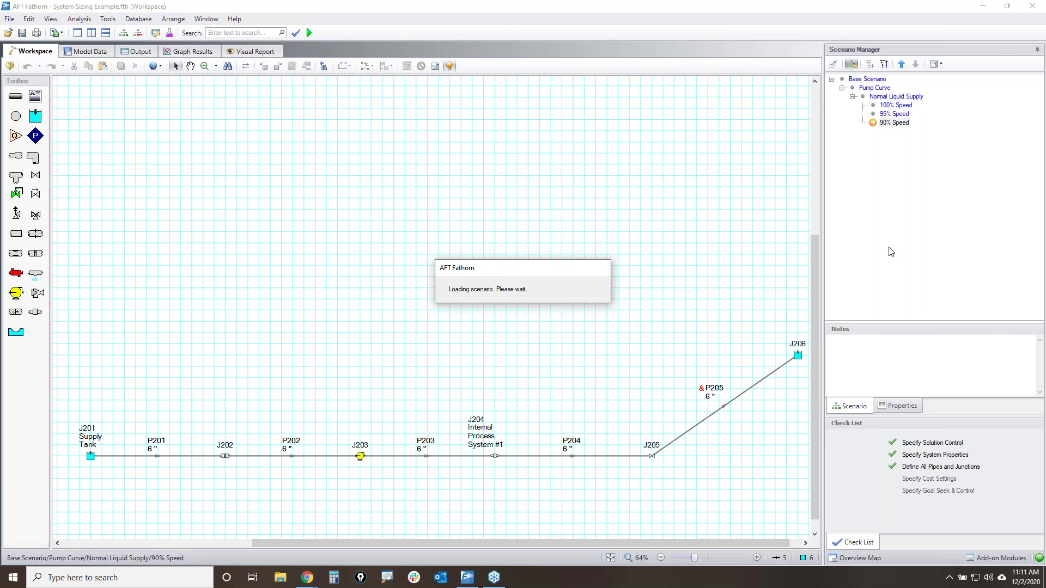
double_click(892, 115)
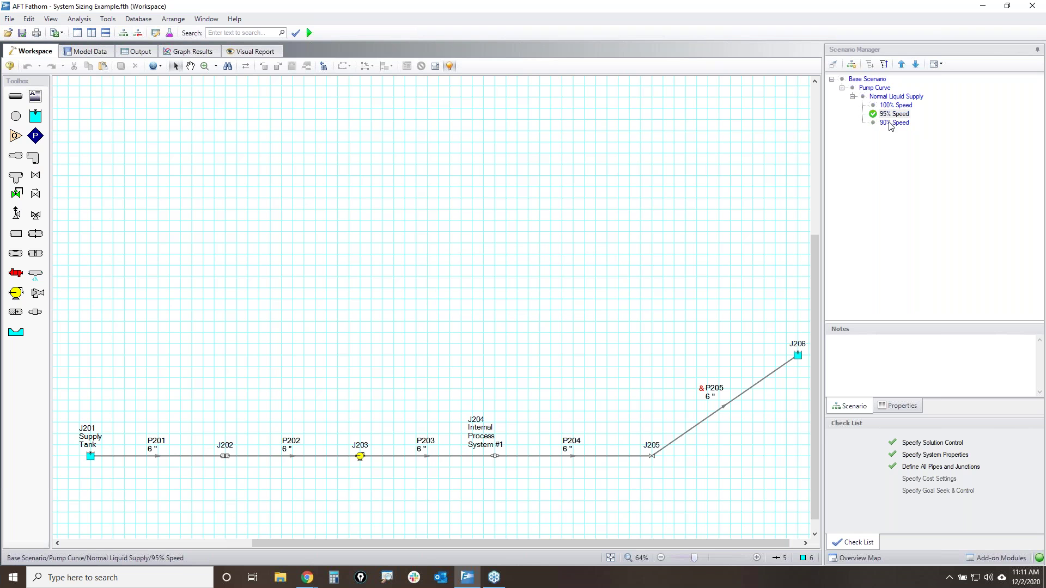
- Give pump J203 a 95% fixed speed in this scenario, then load 90% Speed
double_click(360, 456)
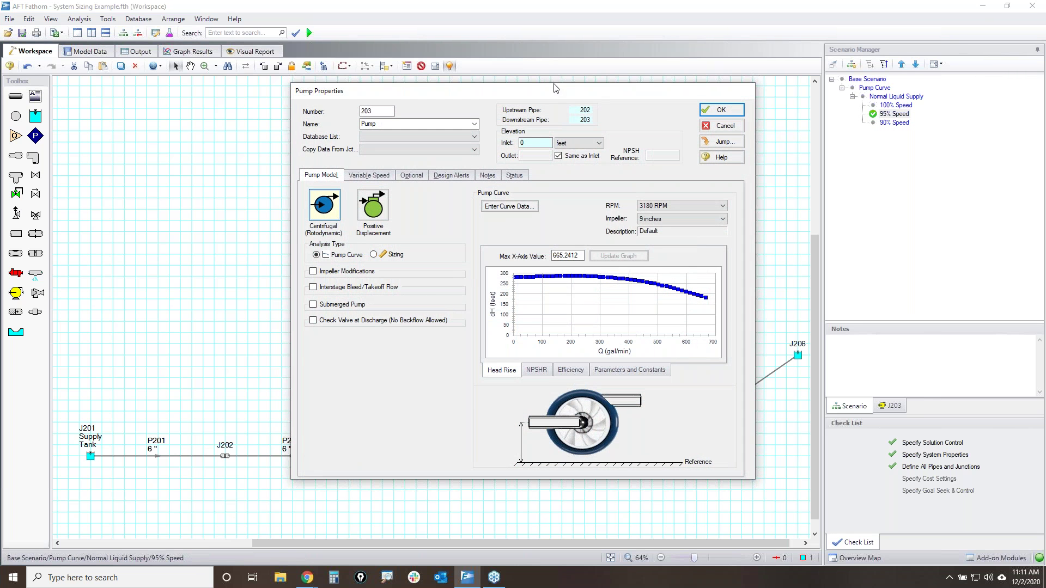
left_click_drag(554, 94, 420, 99)
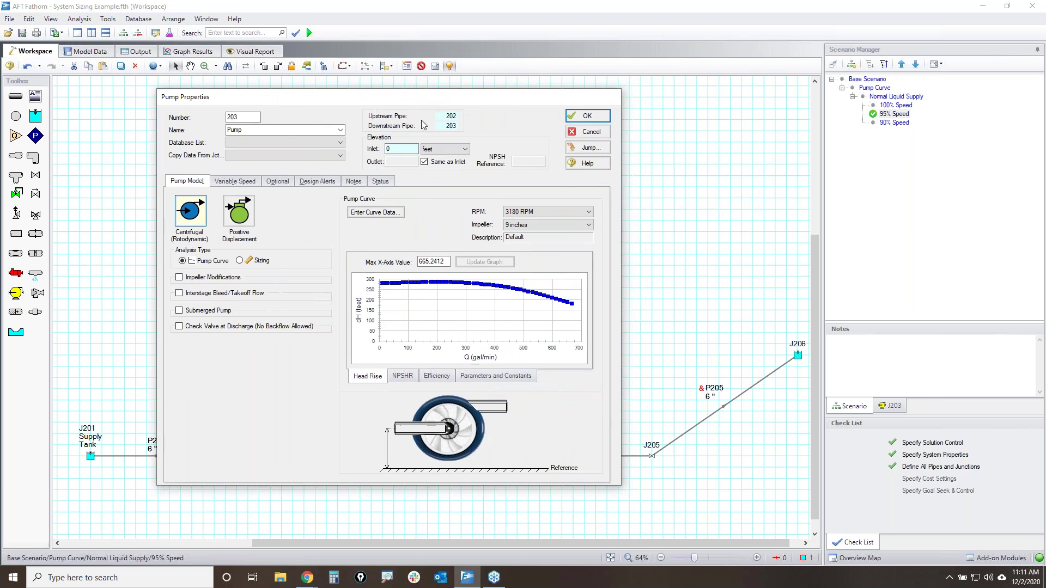
left_click(230, 183)
double_click(250, 211)
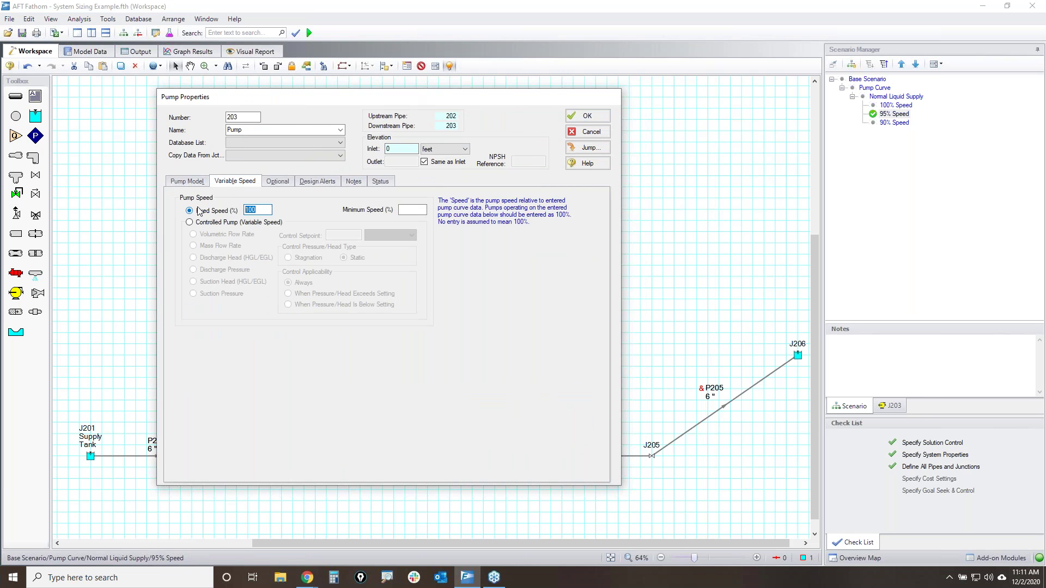
type("95")
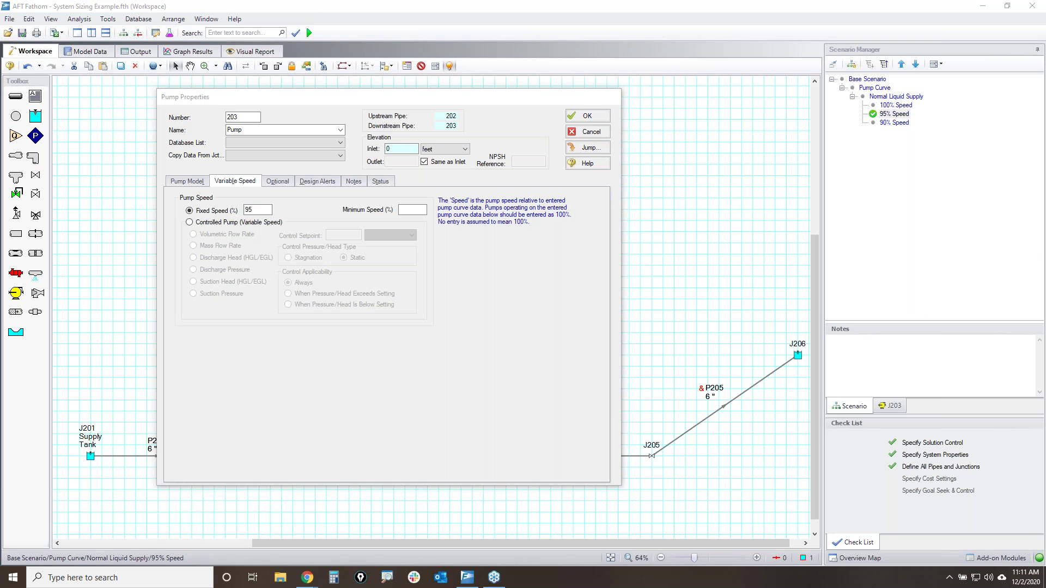
mouse_move(871, 100)
left_mouse_down()
mouse_move(921, 105)
mouse_move(864, 108)
left_mouse_up()
left_click_drag(839, 116, 882, 121)
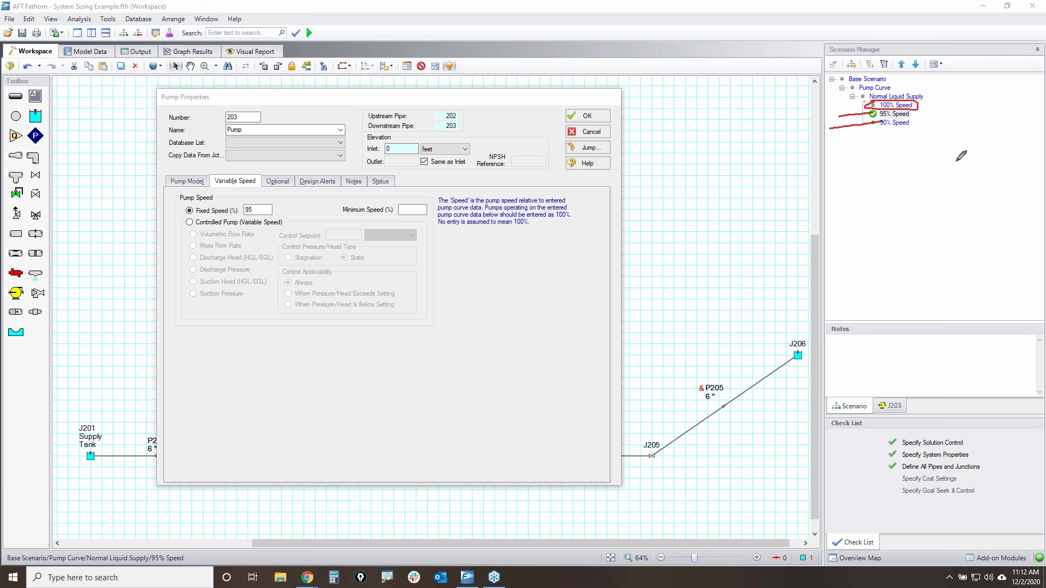
key("Escape")
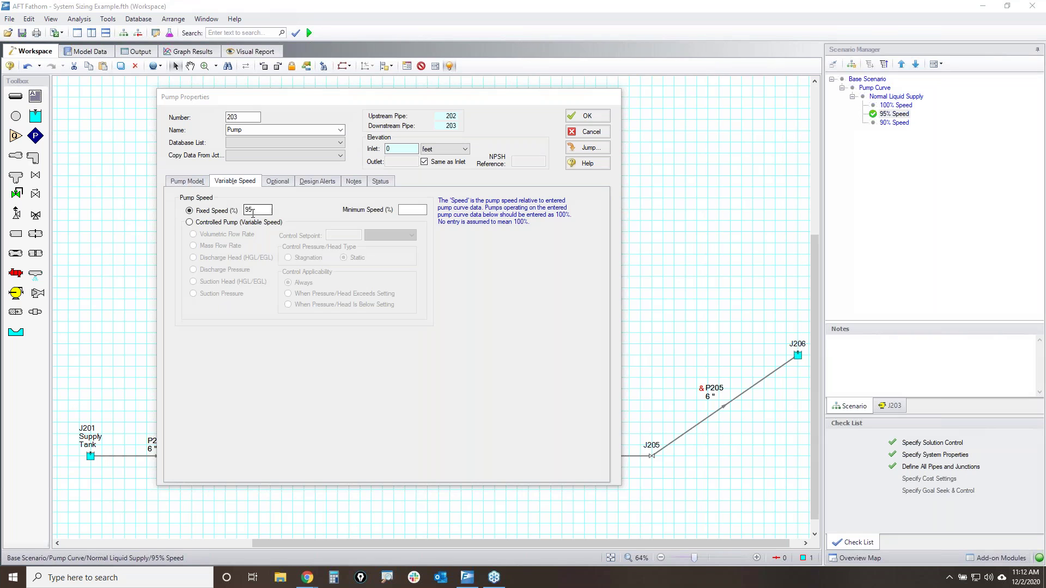
left_click(588, 116)
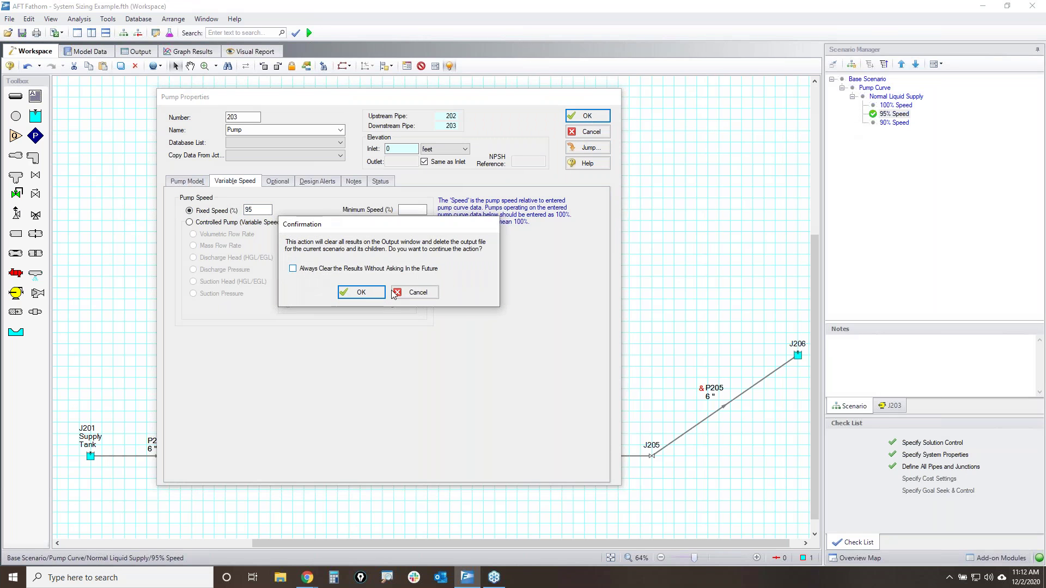
left_click(361, 292)
double_click(893, 123)
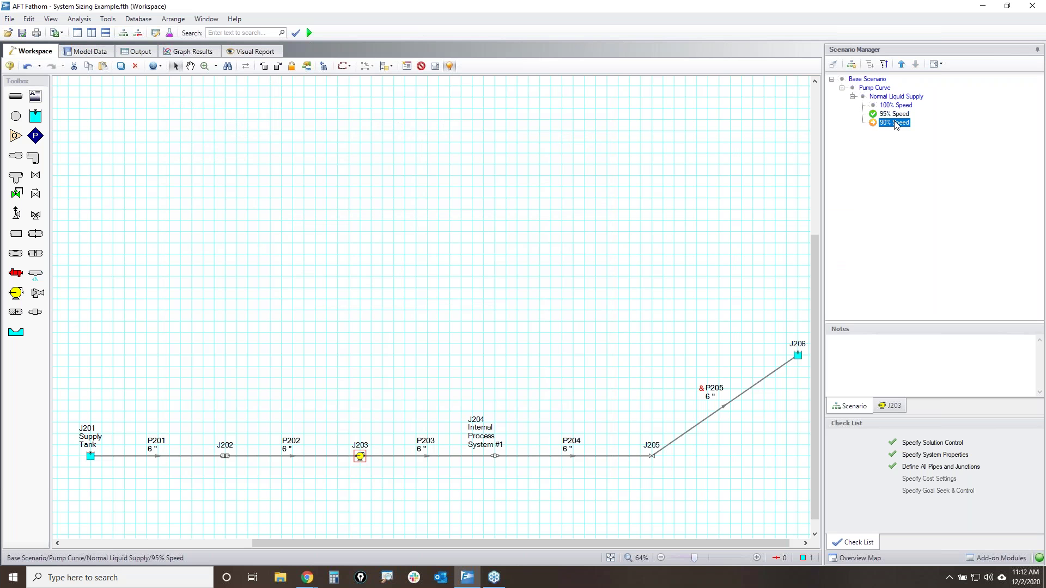
- Enter 90 as pump J203's Fixed Speed (%) on the Variable Speed tab and save it
double_click(358, 454)
left_click(369, 174)
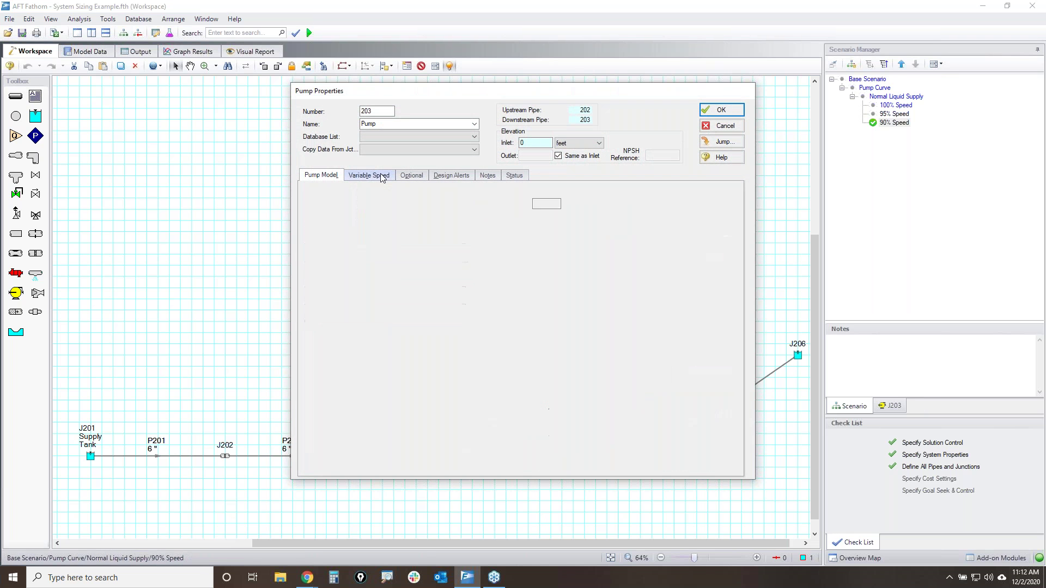
double_click(385, 205)
type("90")
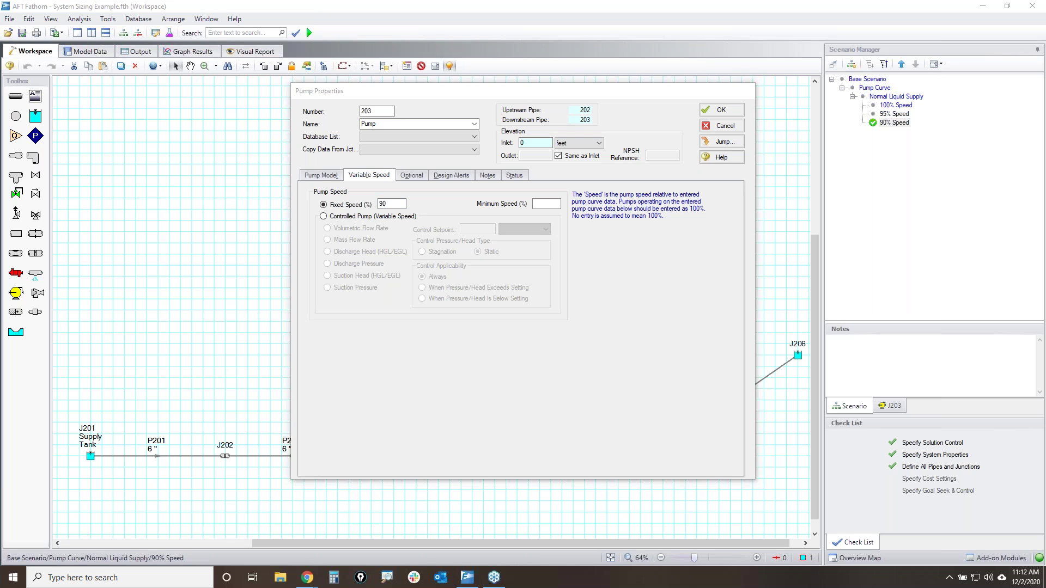
mouse_move(312, 214)
left_mouse_down()
mouse_move(316, 294)
mouse_move(551, 306)
mouse_move(554, 215)
mouse_move(316, 211)
left_mouse_up()
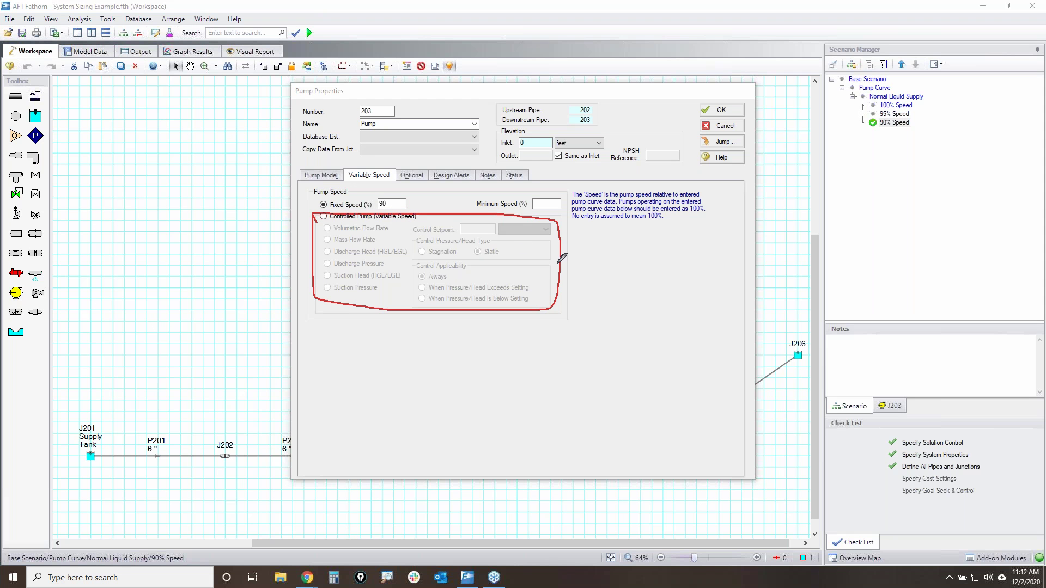
mouse_move(415, 236)
left_mouse_down()
mouse_move(561, 233)
mouse_move(477, 224)
mouse_move(410, 234)
mouse_move(500, 236)
left_mouse_up()
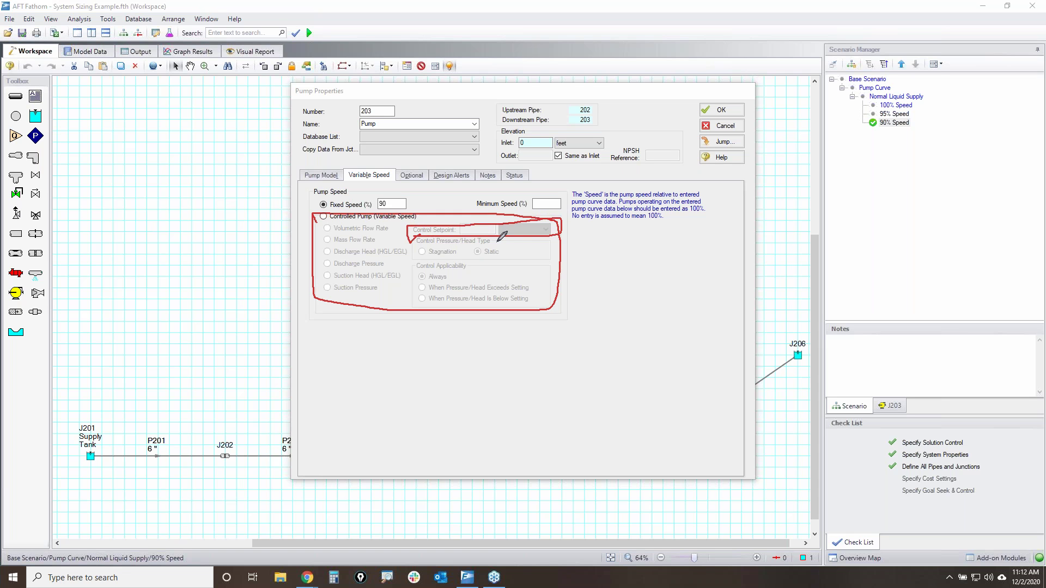
left_click(653, 239)
left_click(888, 208)
key("Escape")
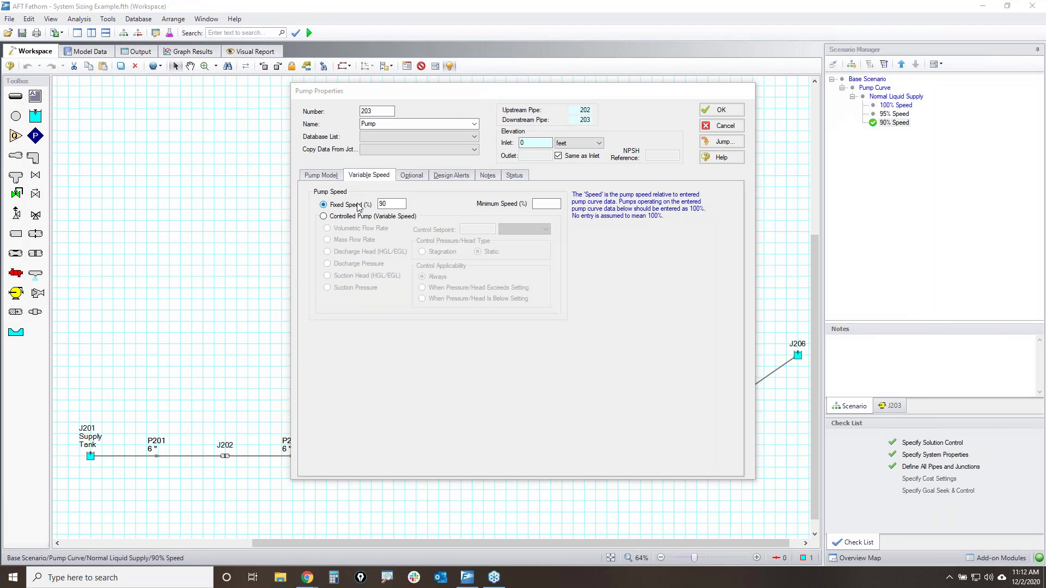
left_click(720, 110)
left_click(495, 286)
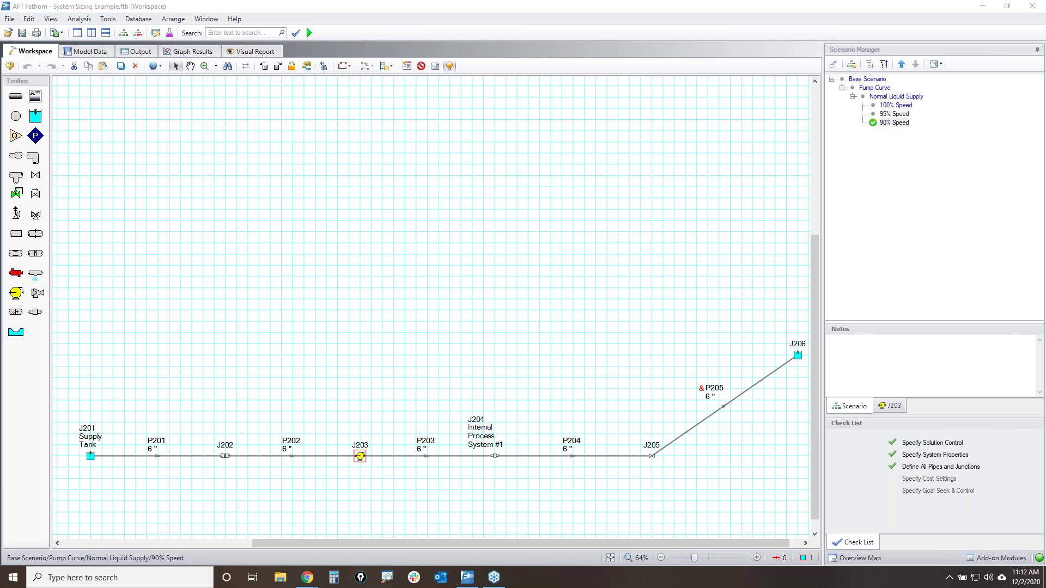
- Mark the Normal Liquid Supply speed scenarios with red circles and an arrow
mouse_move(862, 96)
left_mouse_down()
mouse_move(862, 120)
mouse_move(915, 127)
mouse_move(933, 90)
mouse_move(863, 95)
left_mouse_up()
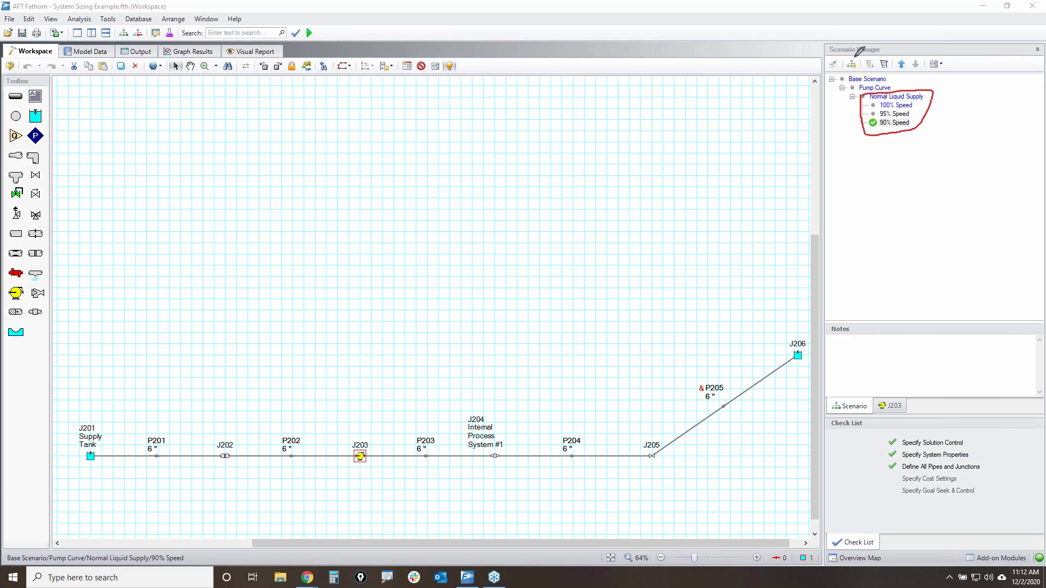
mouse_move(847, 56)
left_mouse_down()
mouse_move(863, 64)
mouse_move(849, 74)
mouse_move(844, 52)
mouse_move(859, 56)
left_mouse_up()
mouse_move(935, 240)
left_mouse_down()
mouse_move(885, 144)
mouse_move(908, 127)
mouse_move(913, 140)
left_mouse_up()
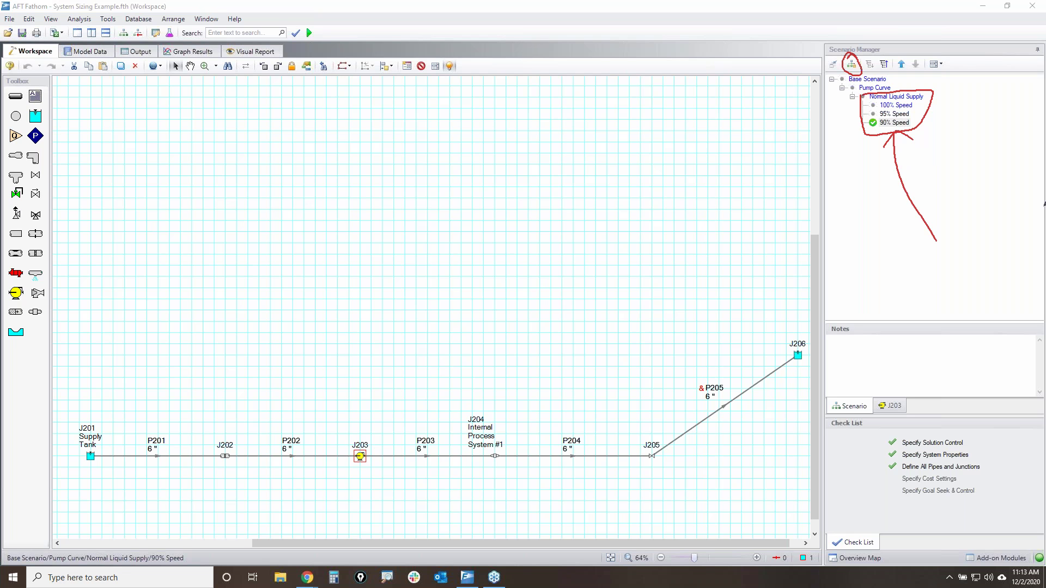
key("e")
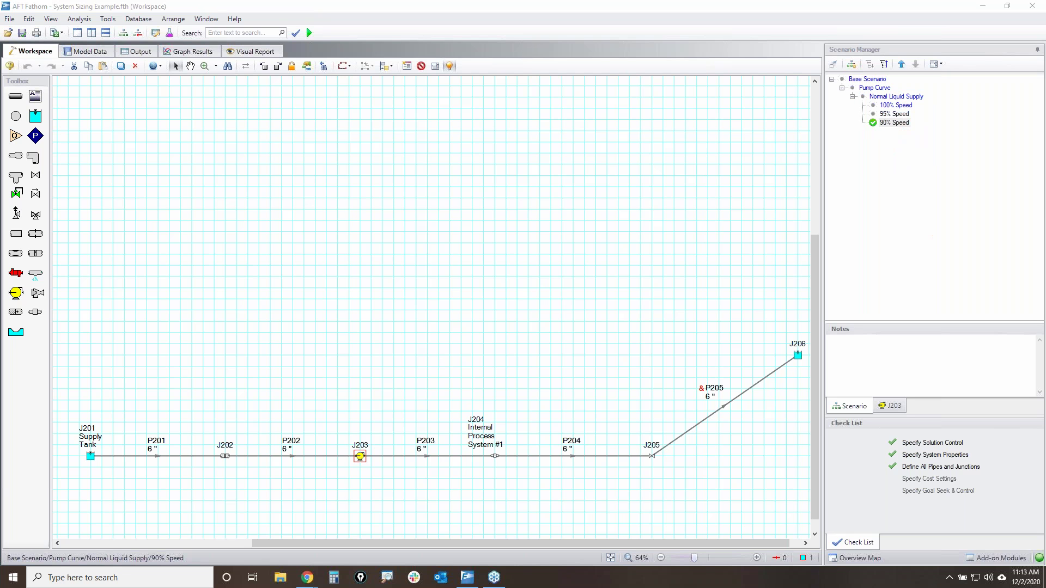
- Clone Normal Liquid Supply with its children as 'Low Supply & High Discharge'
left_click(895, 98)
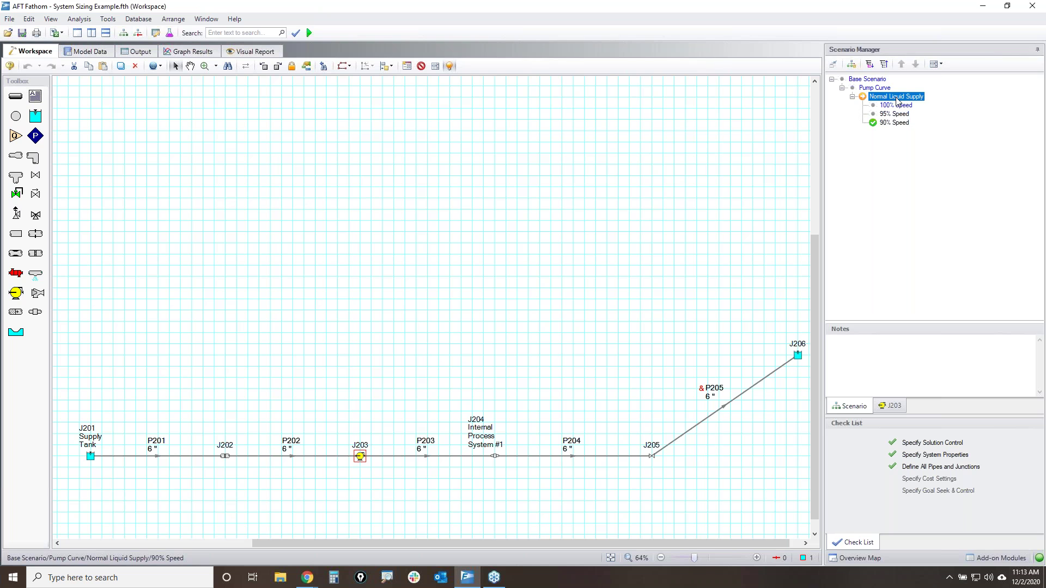
right_click(897, 100)
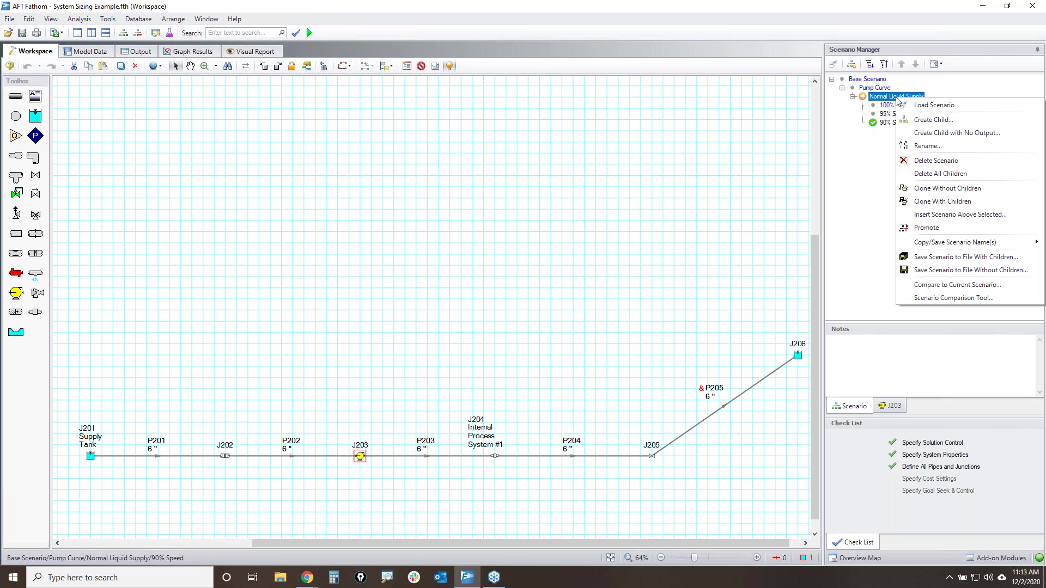
left_click(943, 202)
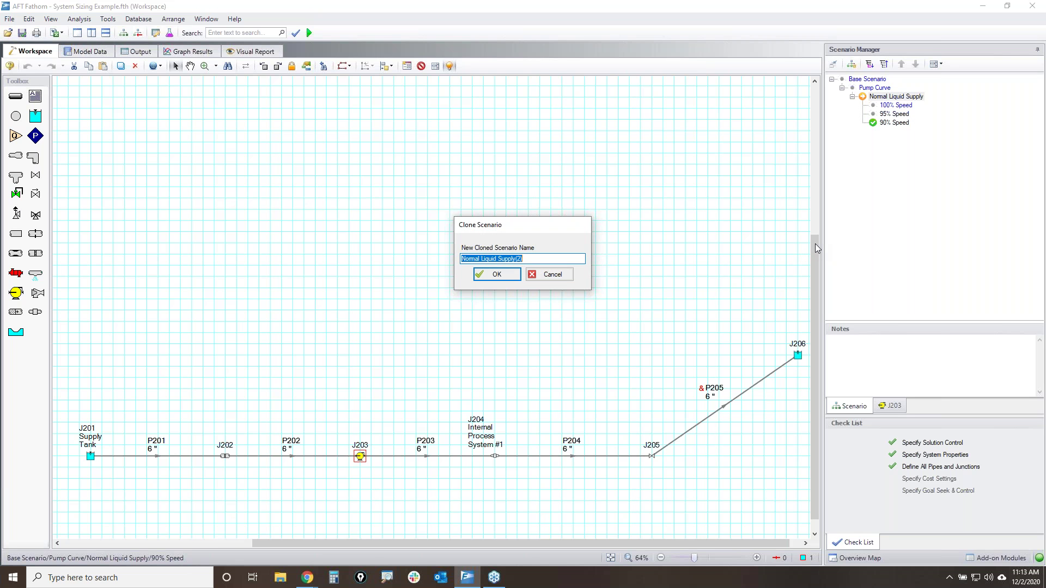
type("Low Supply & High Discharge")
key("Return")
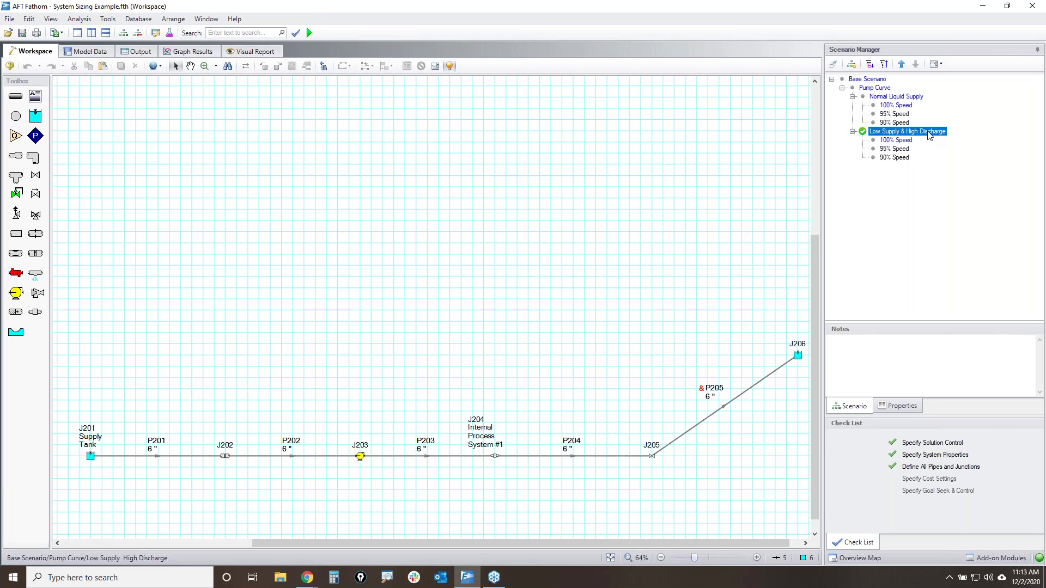
- Lower supply tank J201's liquid surface elevation to 5 feet and open reservoir J206
double_click(91, 456)
double_click(343, 341)
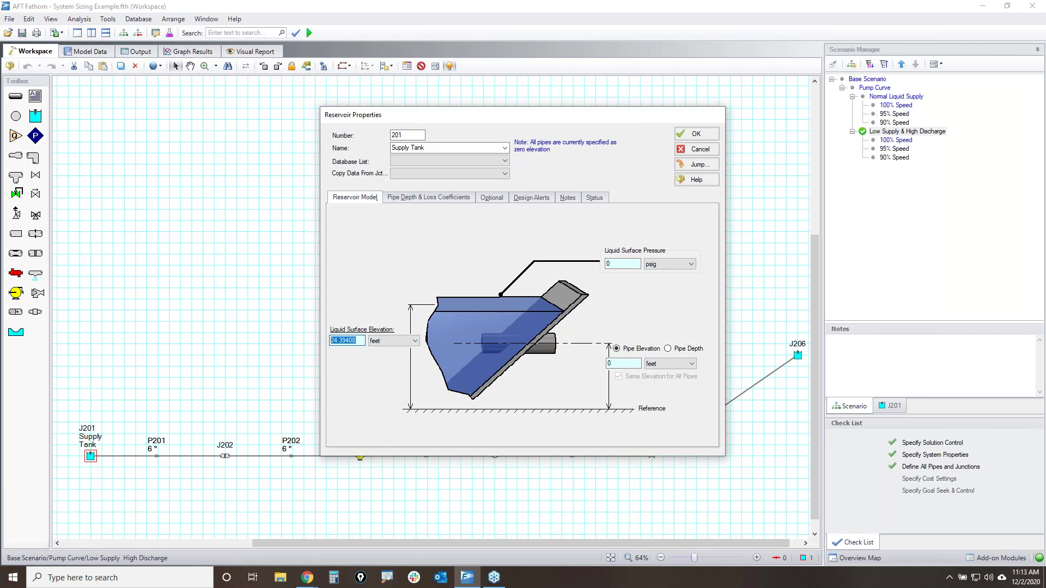
type("5")
left_click(696, 134)
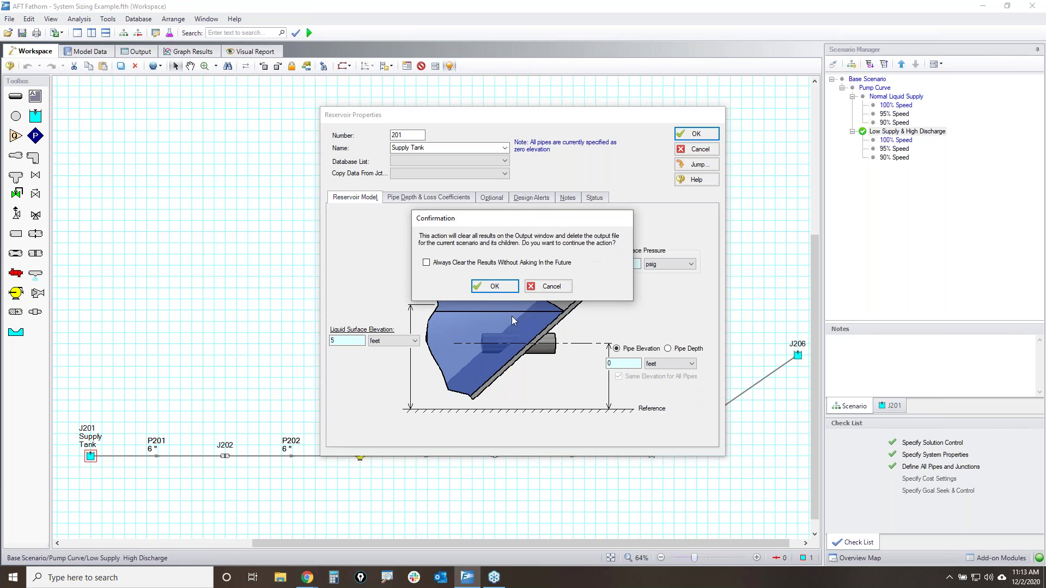
left_click(488, 290)
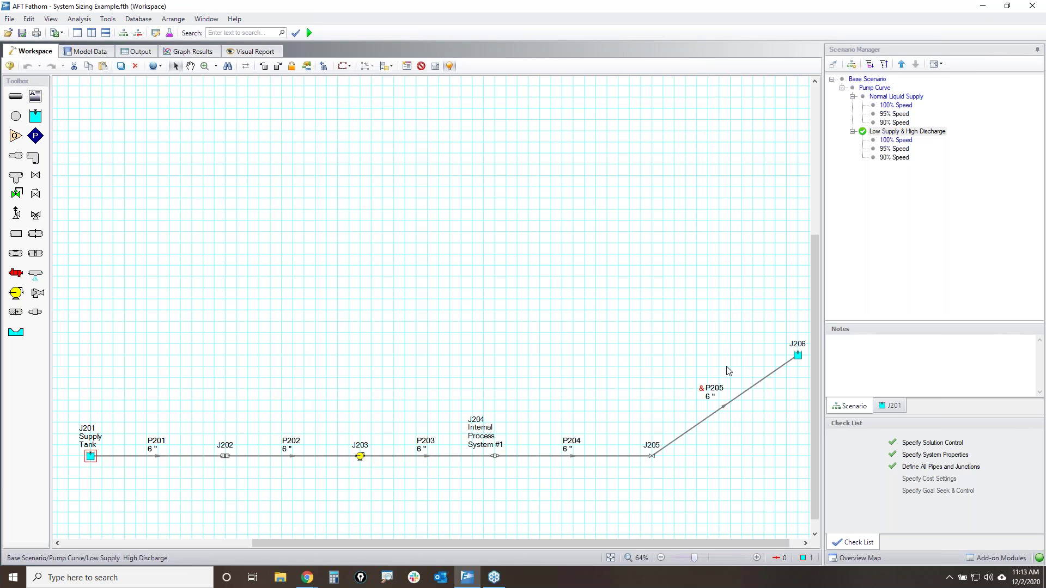
double_click(798, 357)
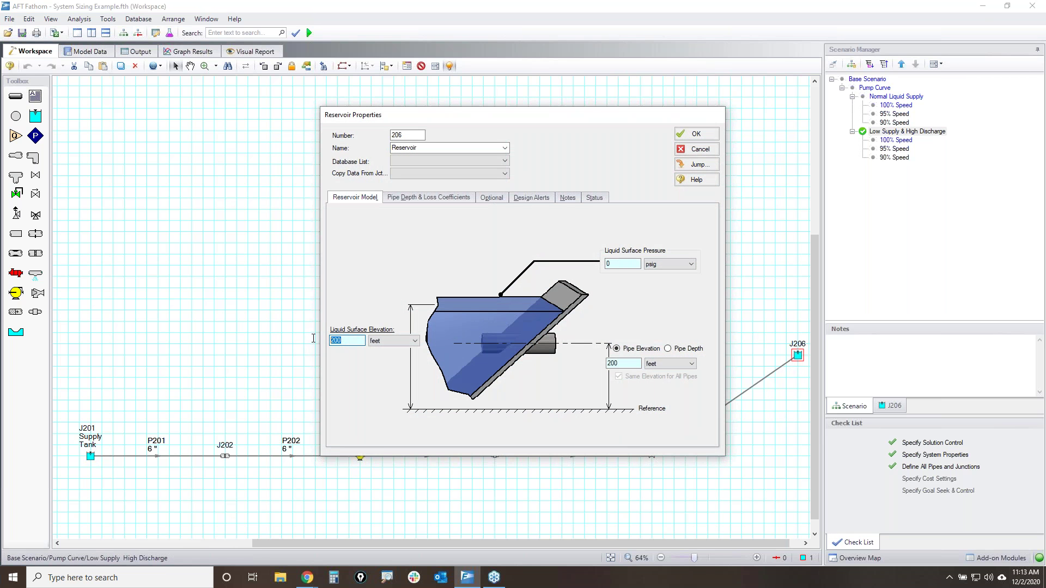
- Raise reservoir J206 to 215 feet and circle the new scenario and its speed cases
type("215")
left_click(696, 134)
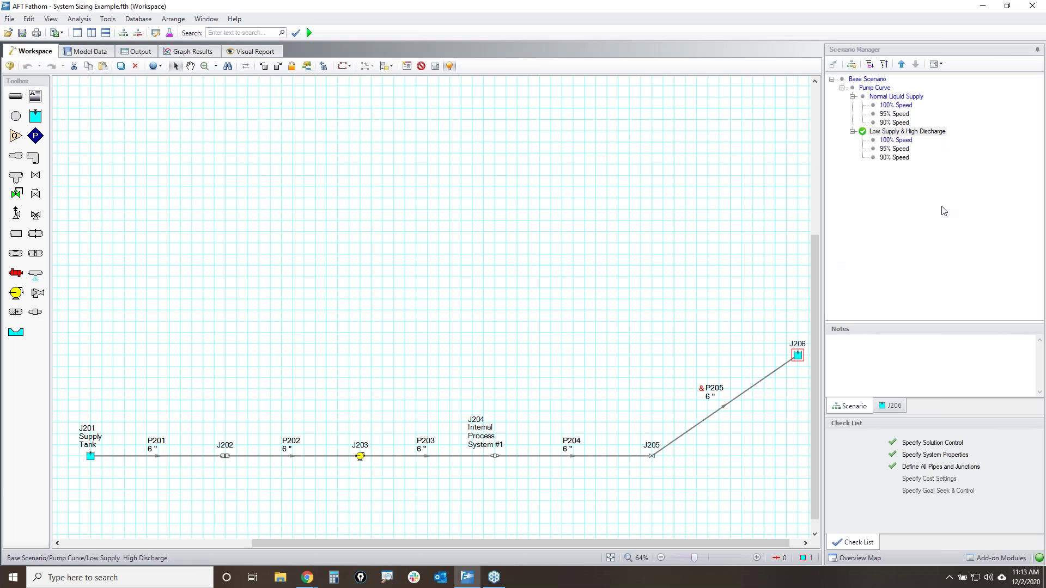
mouse_move(878, 131)
left_mouse_down()
mouse_move(950, 131)
mouse_move(864, 131)
left_mouse_up()
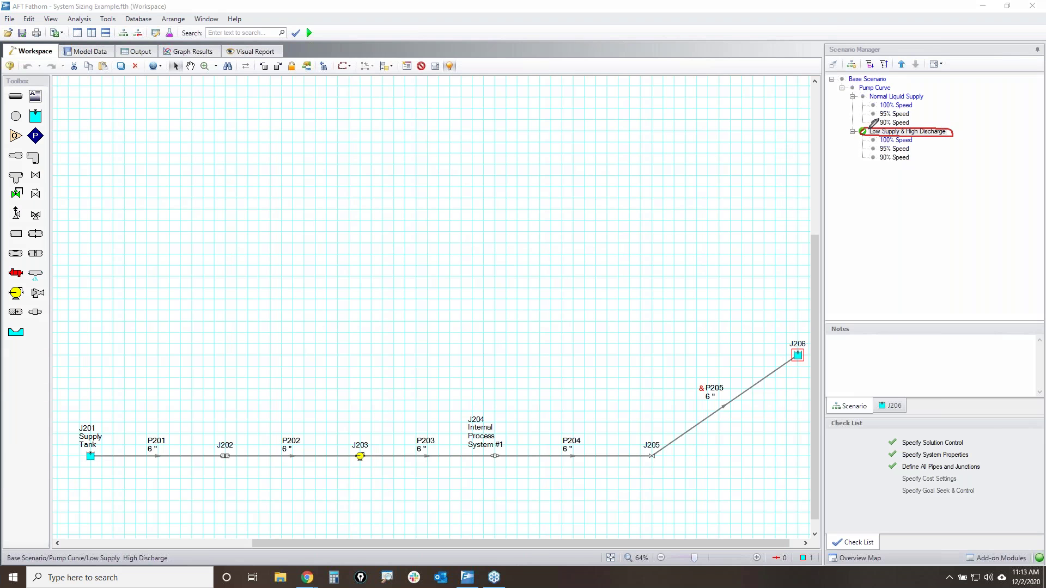
mouse_move(951, 131)
left_mouse_down()
mouse_move(979, 130)
mouse_move(954, 148)
mouse_move(870, 147)
mouse_move(904, 162)
mouse_move(919, 142)
mouse_move(876, 139)
left_mouse_up()
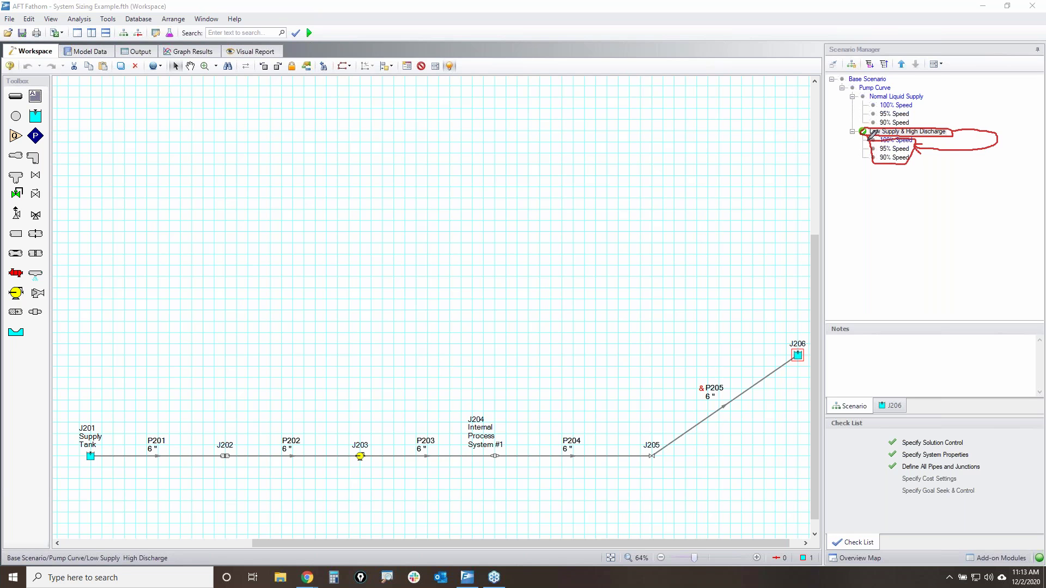
left_click_drag(951, 123, 987, 70)
mouse_move(871, 138)
left_mouse_down()
mouse_move(928, 140)
mouse_move(892, 174)
mouse_move(929, 146)
left_mouse_up()
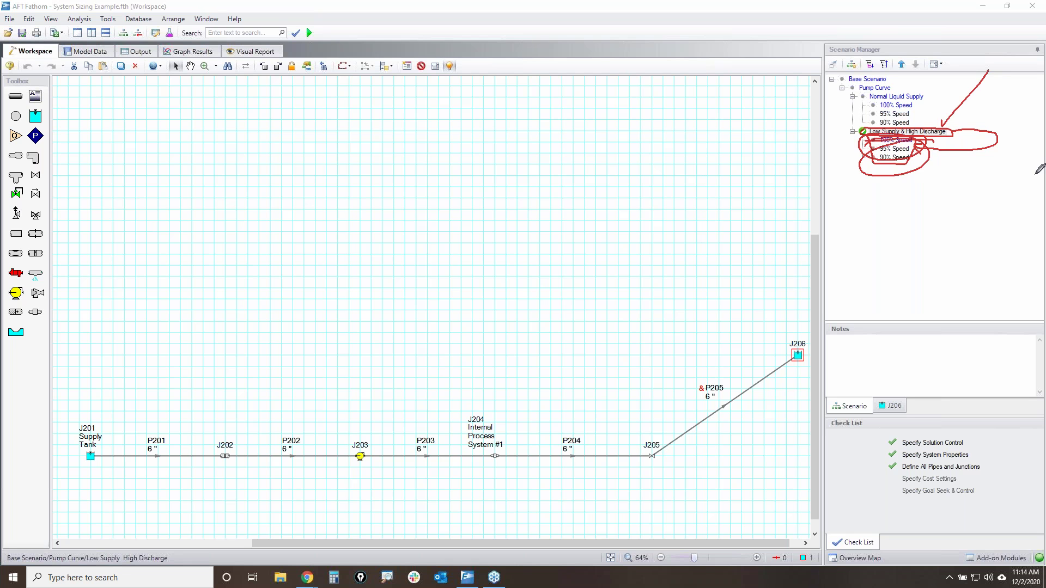
- Clear the annotations and load the new scenario's 90% Speed case
key("Escape")
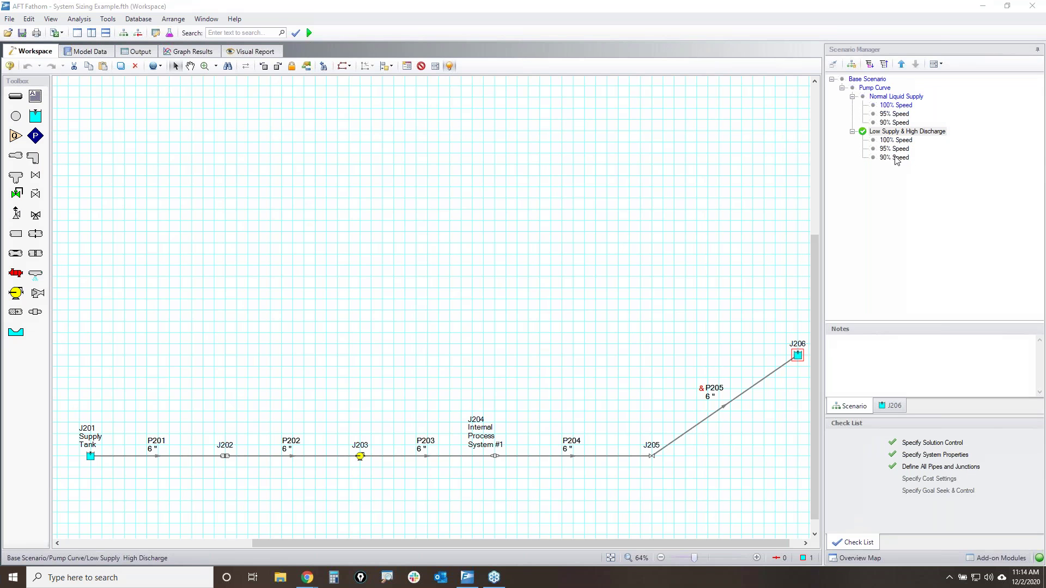
double_click(890, 151)
double_click(900, 159)
- Open the Scenario Comparison Tool and include the Normal Liquid Supply speed cases
right_click(901, 160)
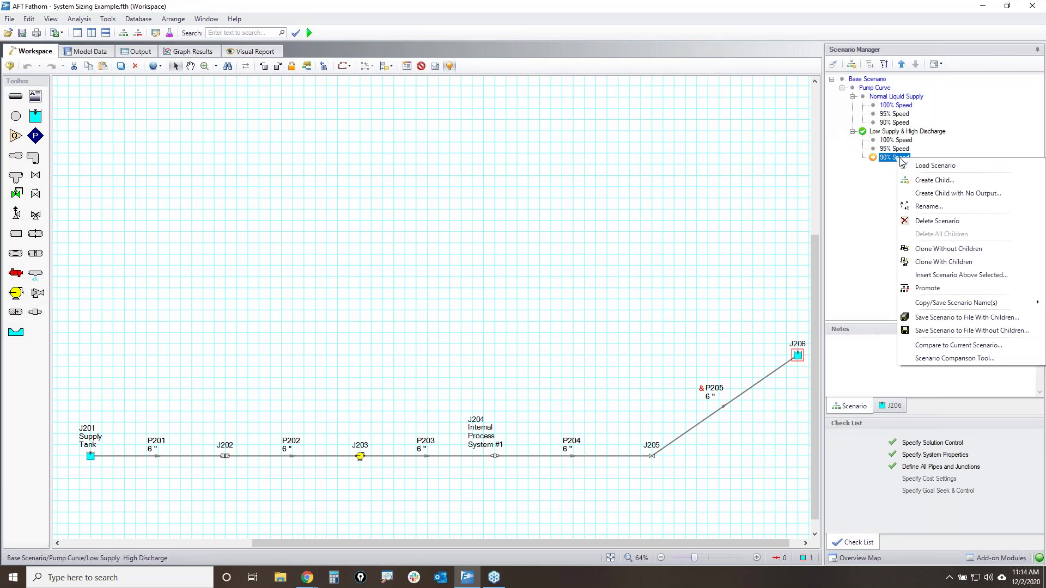
left_click(952, 359)
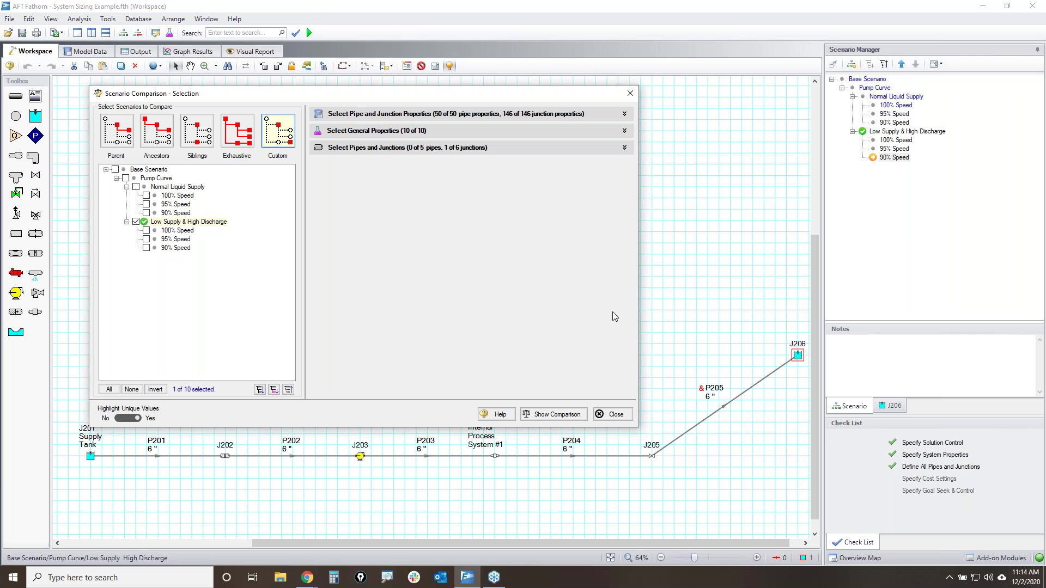
left_click(146, 205)
left_click(146, 213)
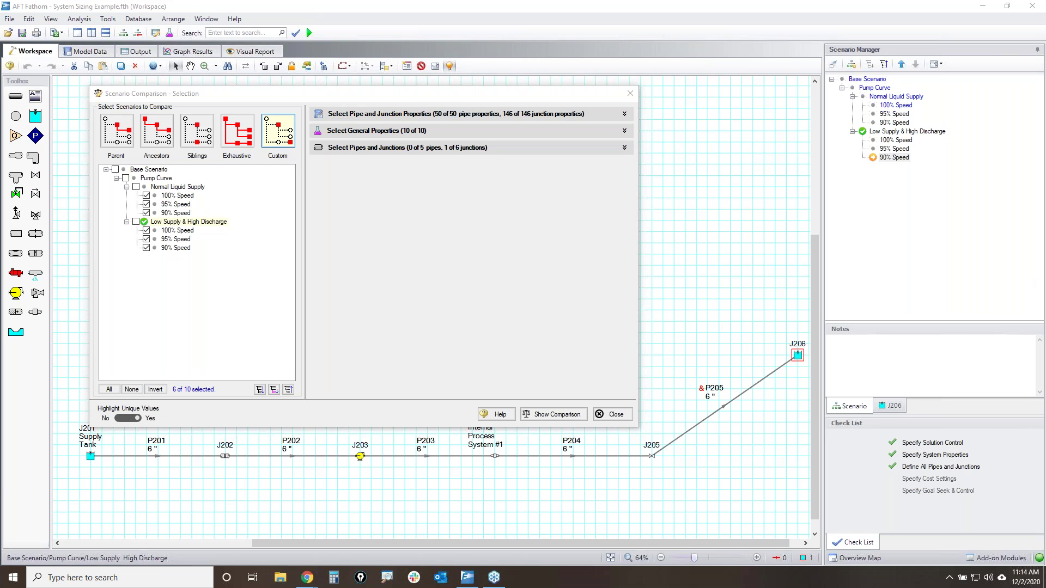
mouse_move(95, 404)
left_mouse_down()
mouse_move(109, 425)
mouse_move(172, 395)
mouse_move(178, 409)
left_mouse_up()
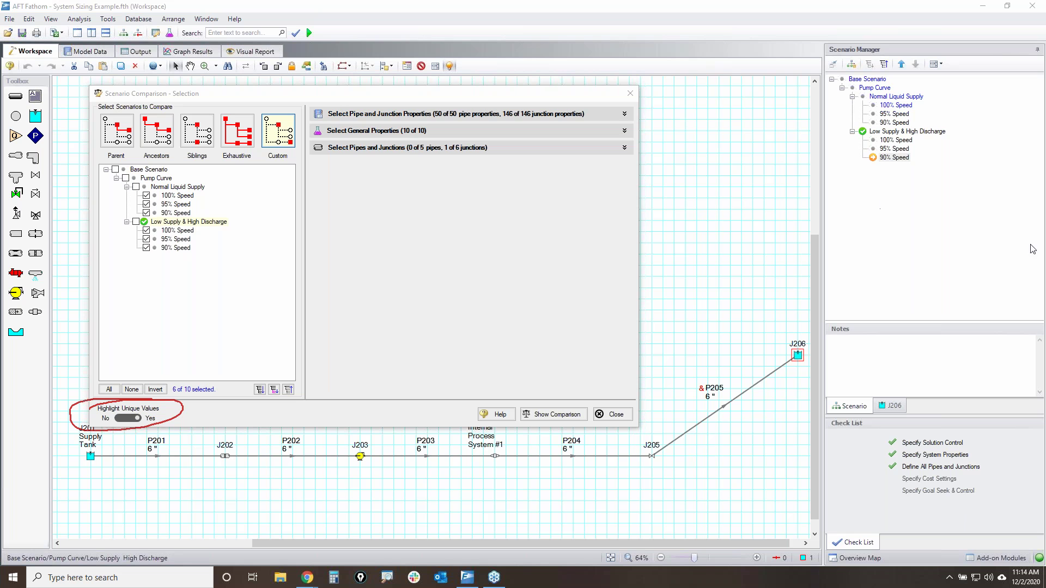
- Review the comparable property lists, highlighting the Tolerance, General and System Properties rows
left_click(624, 115)
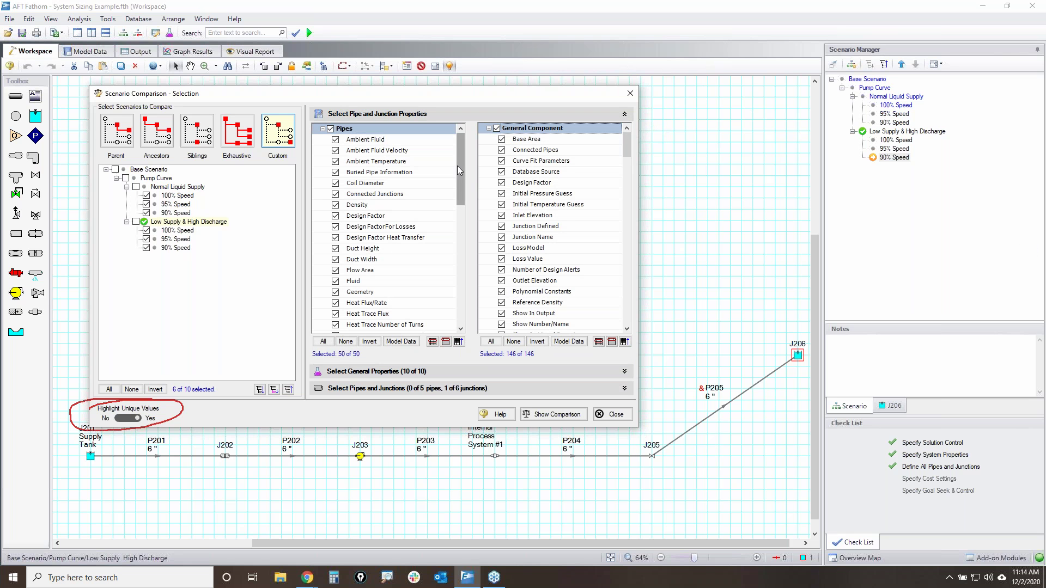
scroll(456, 165, "down", 10)
scroll(456, 165, "up", 10)
scroll(621, 153, "down", 10)
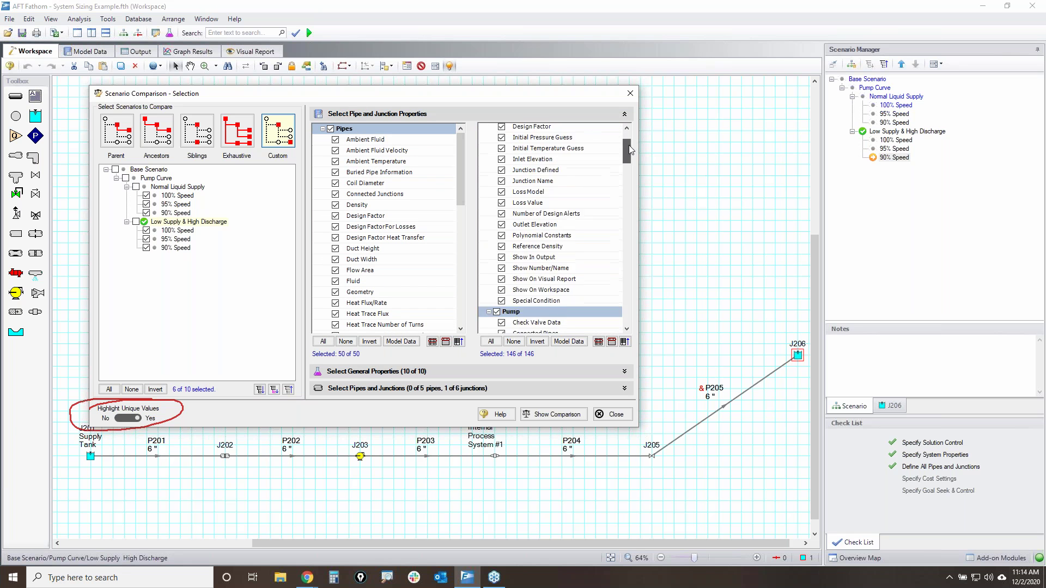
scroll(628, 163, "up", 10)
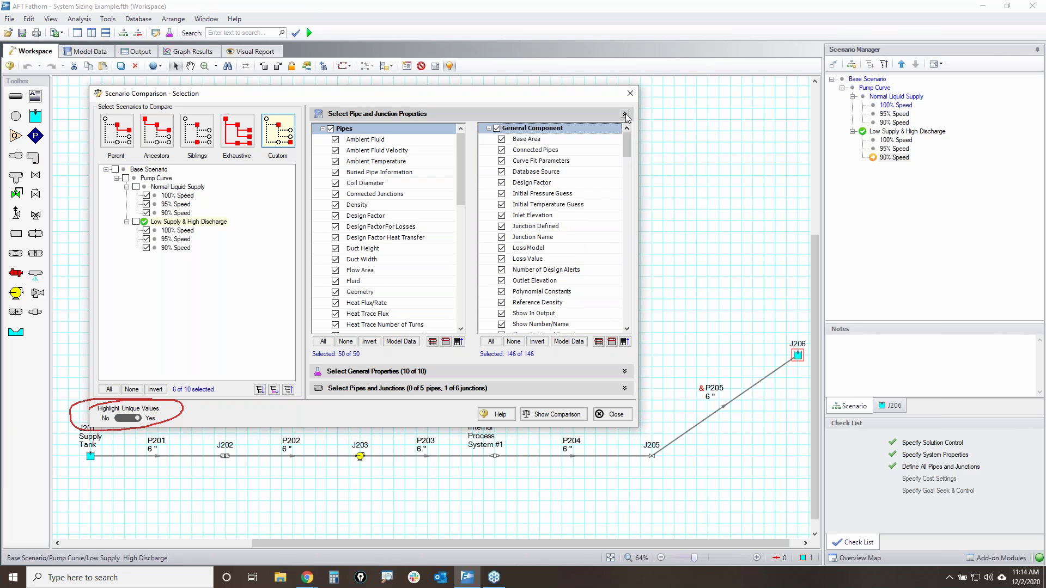
left_click(624, 114)
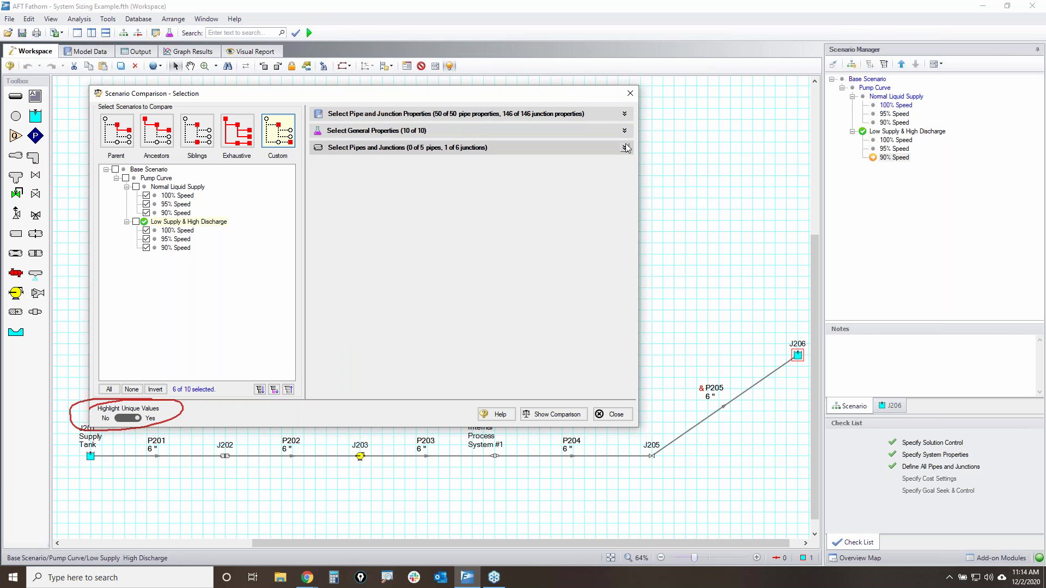
left_click(624, 130)
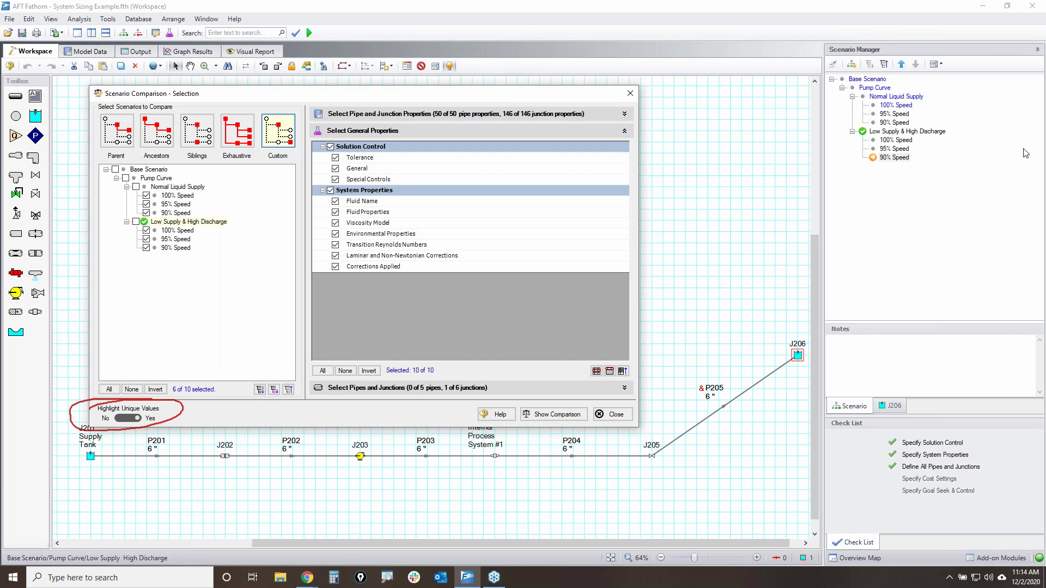
left_click(1025, 153)
mouse_move(331, 148)
left_mouse_down()
mouse_move(401, 144)
mouse_move(342, 157)
left_mouse_up()
mouse_move(325, 203)
left_mouse_down()
mouse_move(399, 257)
mouse_move(331, 214)
left_mouse_up()
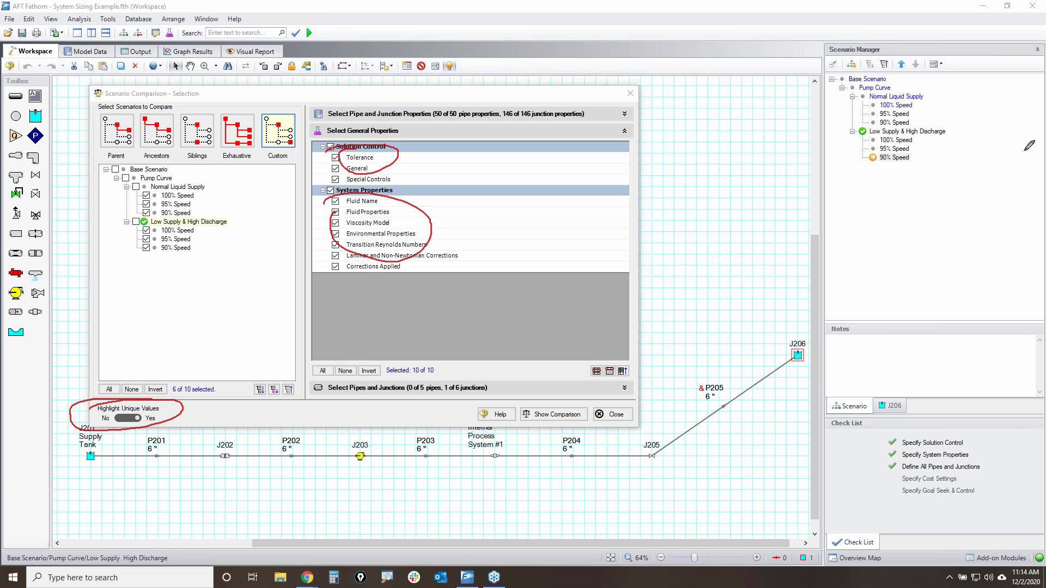
key("Escape")
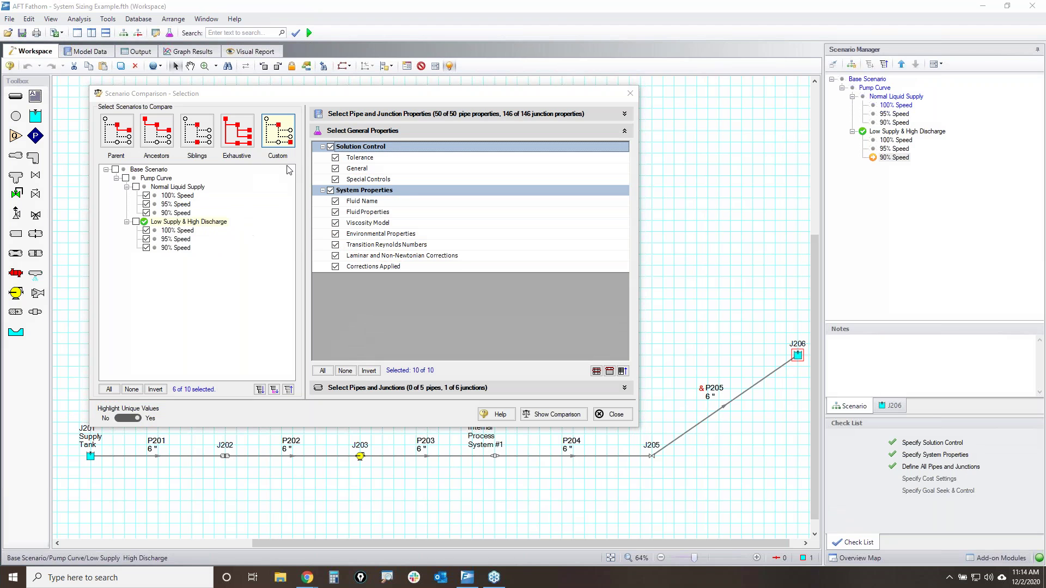
- Include all pipes and junctions and show the comparison of the six speed cases
left_click(625, 131)
left_click(624, 148)
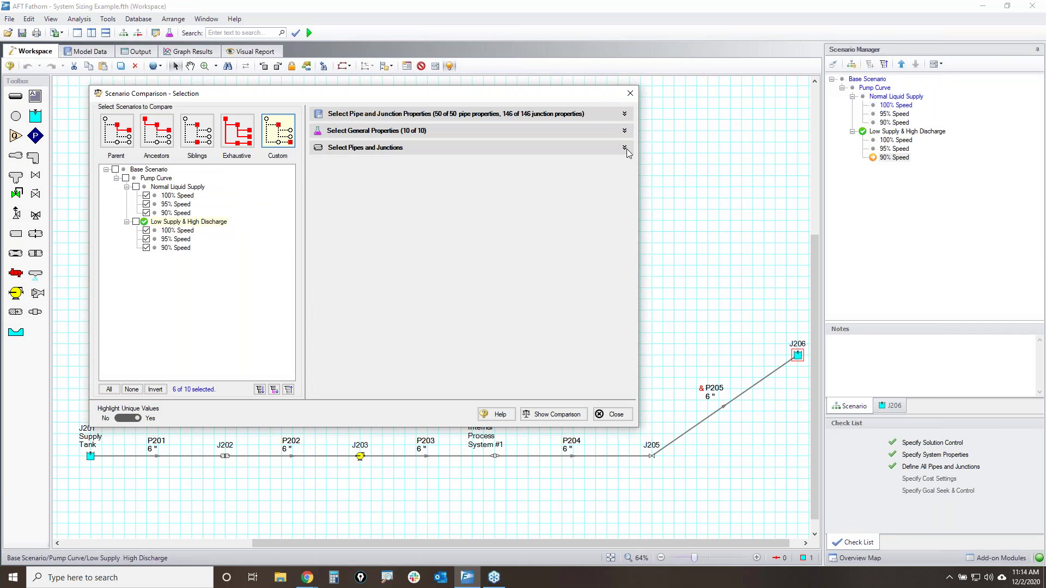
left_click(321, 374)
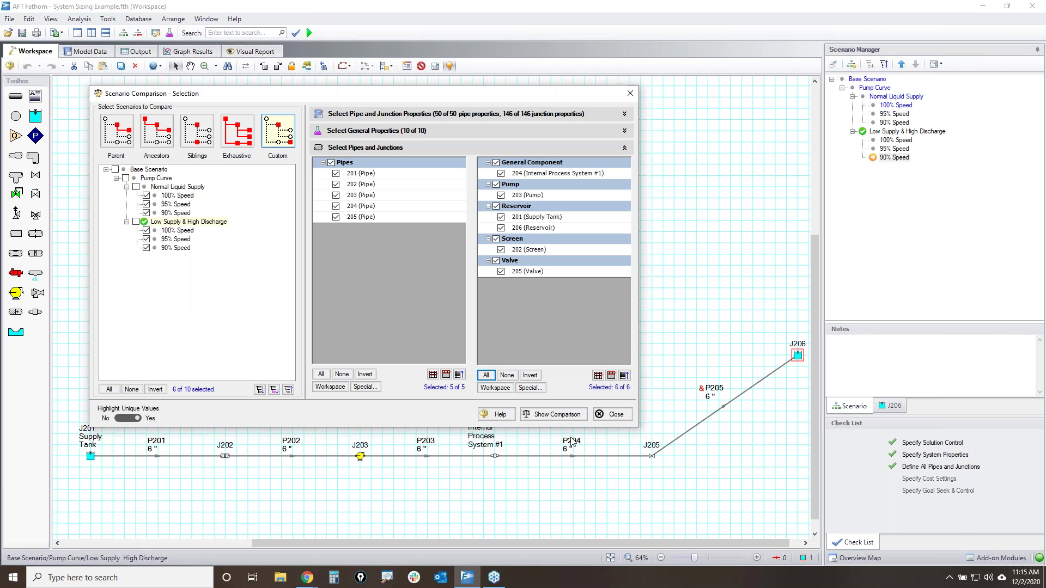
left_click(561, 414)
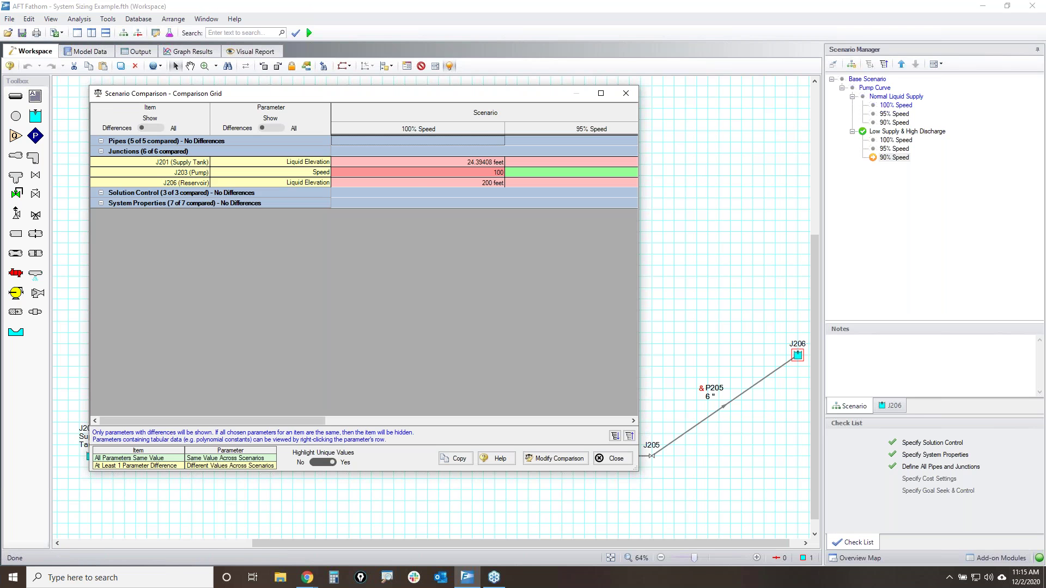
left_click(599, 95)
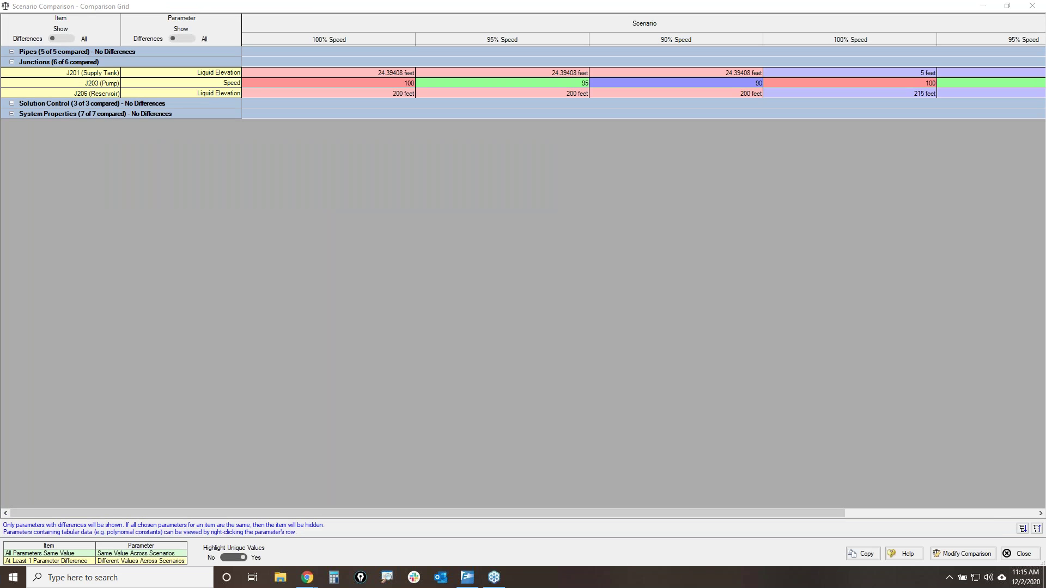
mouse_move(18, 19)
left_mouse_down()
mouse_move(109, 48)
mouse_move(12, 44)
mouse_move(43, 32)
mouse_move(33, 33)
left_mouse_up()
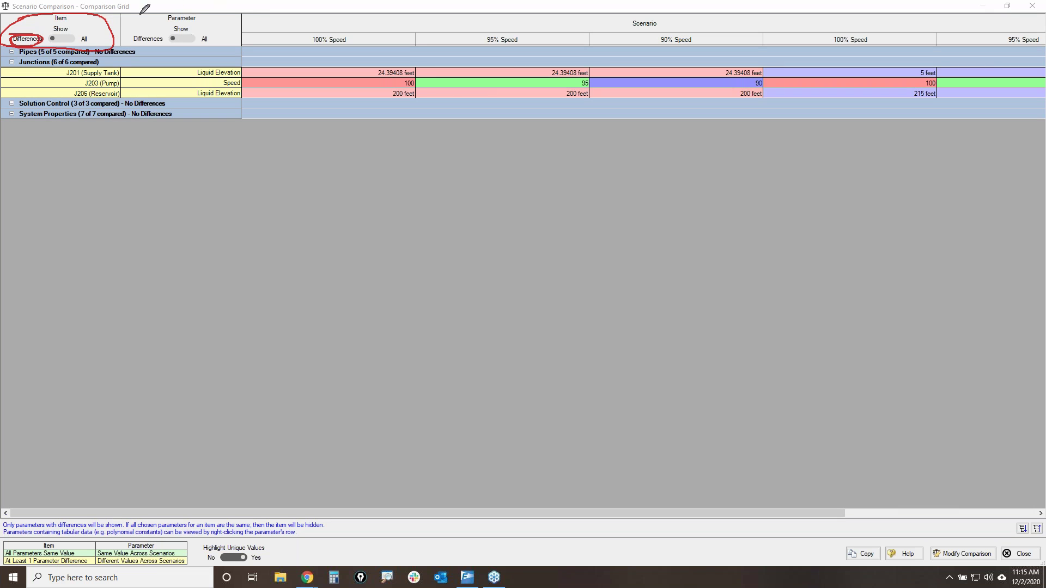
mouse_move(159, 11)
left_mouse_down()
mouse_move(123, 46)
mouse_move(137, 51)
mouse_move(155, 30)
left_mouse_up()
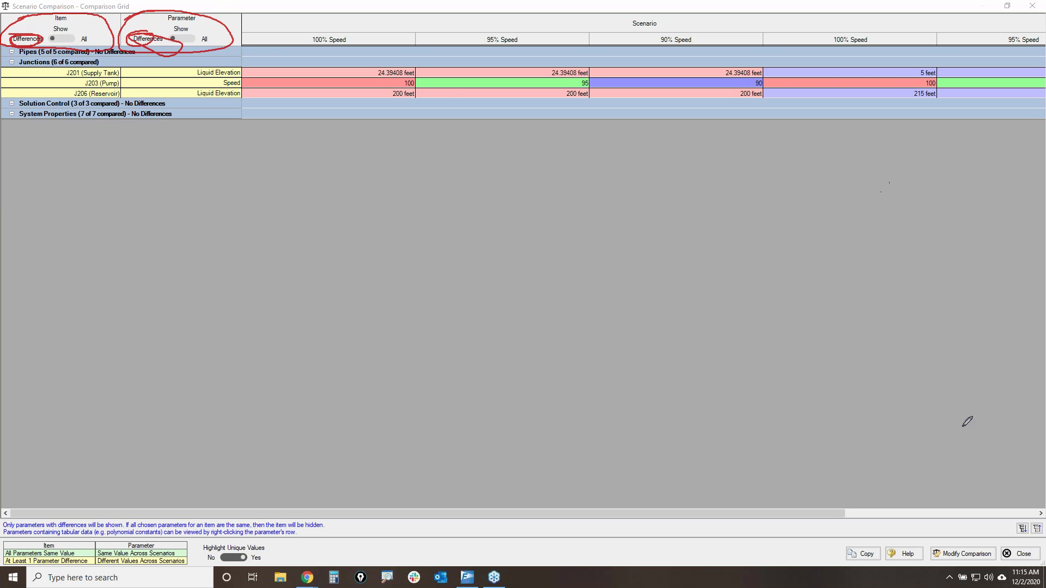
key("e")
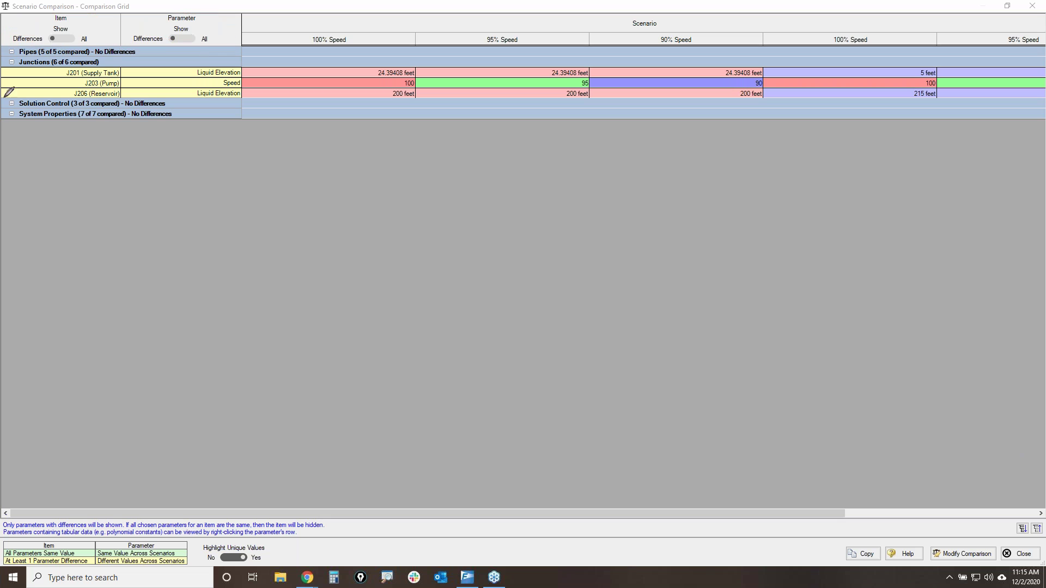
left_click_drag(6, 54, 159, 51)
left_click_drag(165, 105, 195, 114)
mouse_move(34, 73)
left_mouse_down()
mouse_move(56, 74)
mouse_move(65, 93)
left_mouse_up()
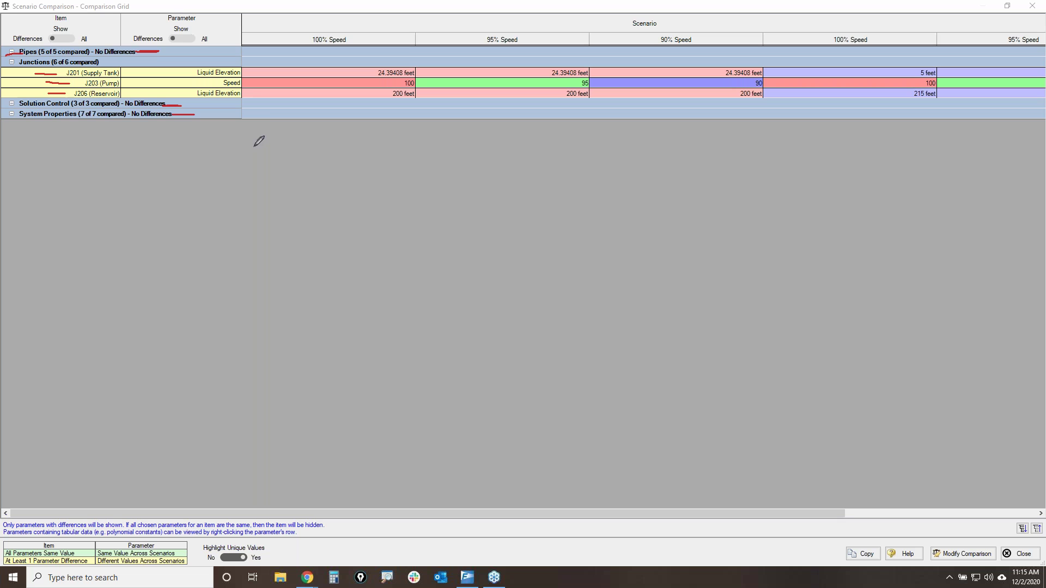
left_click_drag(178, 72, 223, 81)
left_click_drag(162, 93, 194, 93)
mouse_move(274, 33)
left_mouse_down()
mouse_move(707, 39)
mouse_move(350, 30)
mouse_move(389, 34)
left_mouse_up()
mouse_move(343, 71)
left_mouse_down()
mouse_move(578, 59)
mouse_move(759, 69)
mouse_move(601, 79)
mouse_move(350, 64)
mouse_move(397, 62)
left_mouse_up()
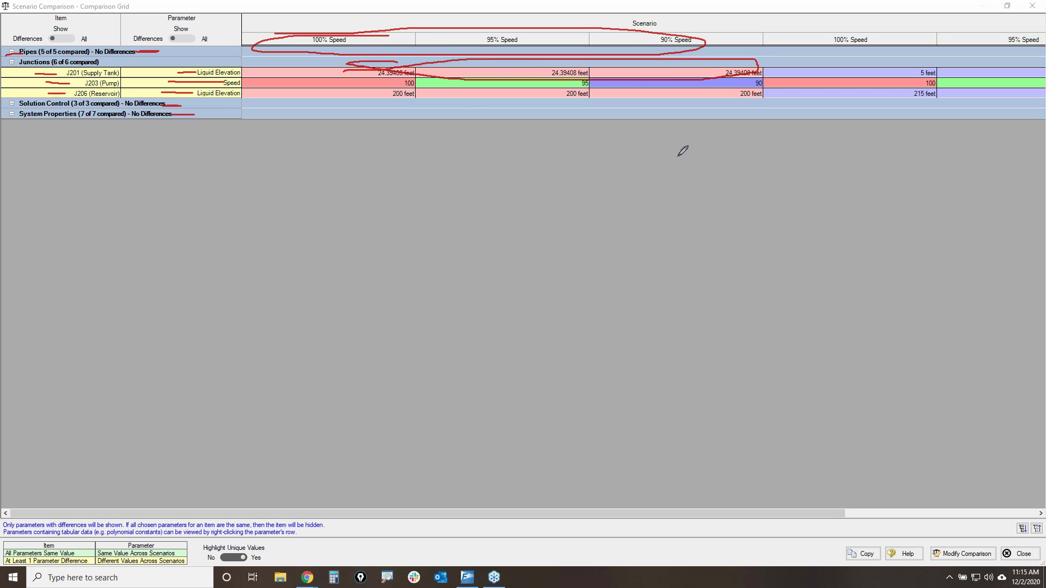
key("e")
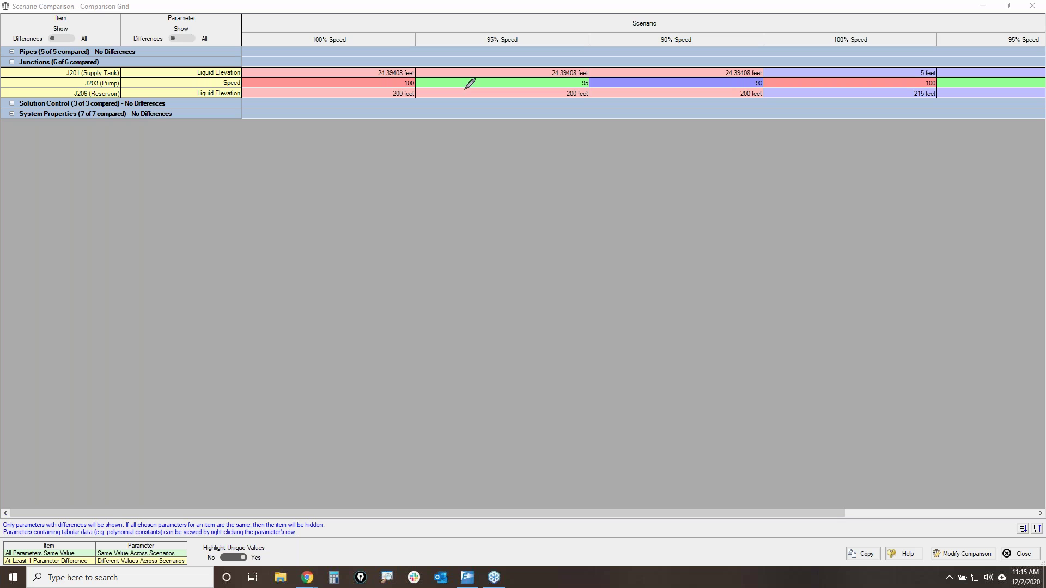
left_click_drag(375, 84, 396, 84)
left_click_drag(459, 79, 509, 84)
left_click_drag(646, 83, 687, 81)
key("e")
key("Escape")
mouse_move(783, 512)
left_mouse_down()
mouse_move(860, 509)
mouse_move(711, 130)
left_mouse_up()
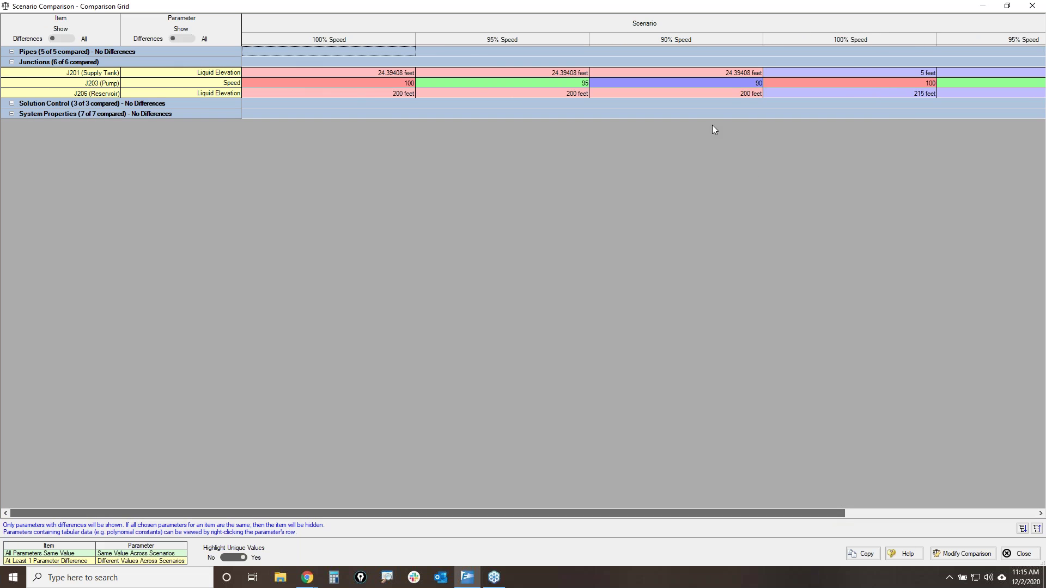
left_click_drag(770, 515, 988, 495)
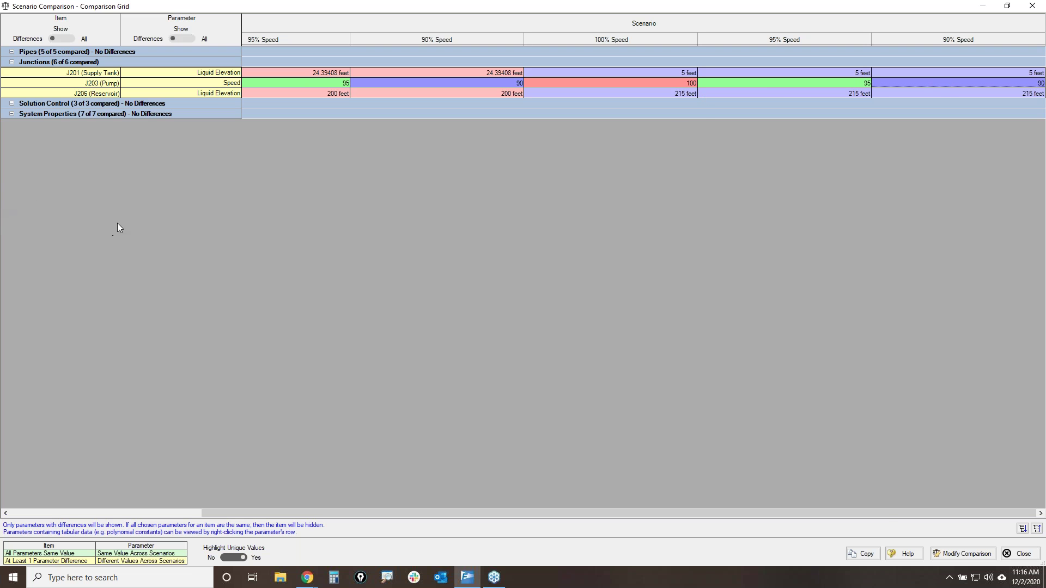
- Close the comparison, load Low Supply 90% Speed, and queue all six scenarios for a batch run
left_click(1018, 554)
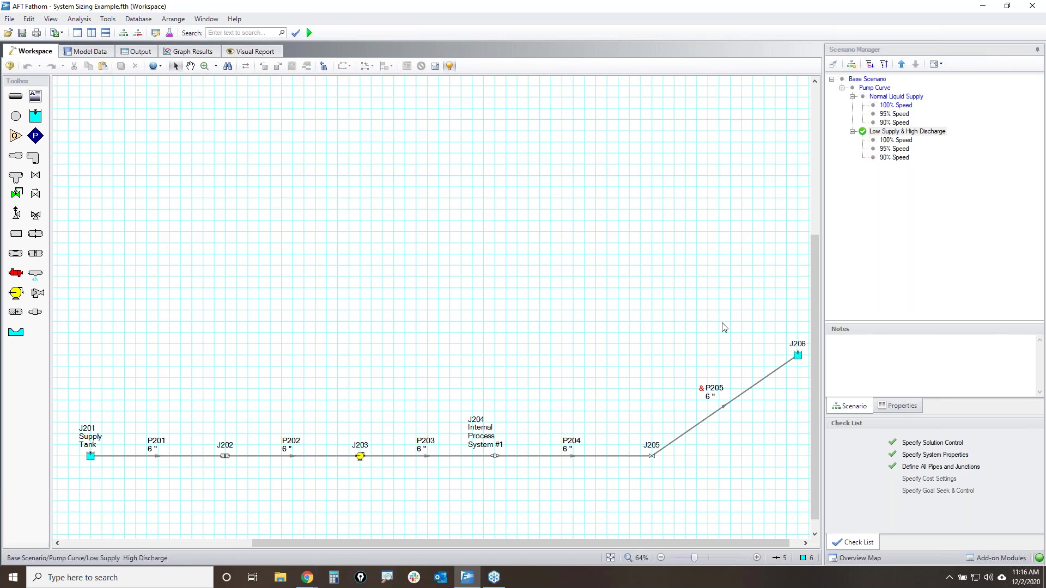
double_click(906, 158)
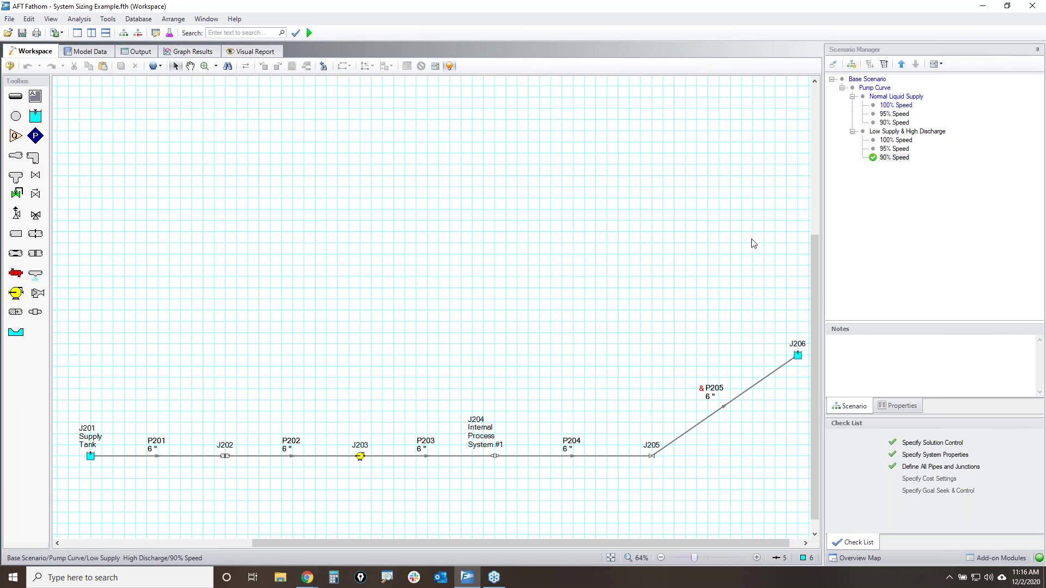
left_click(11, 20)
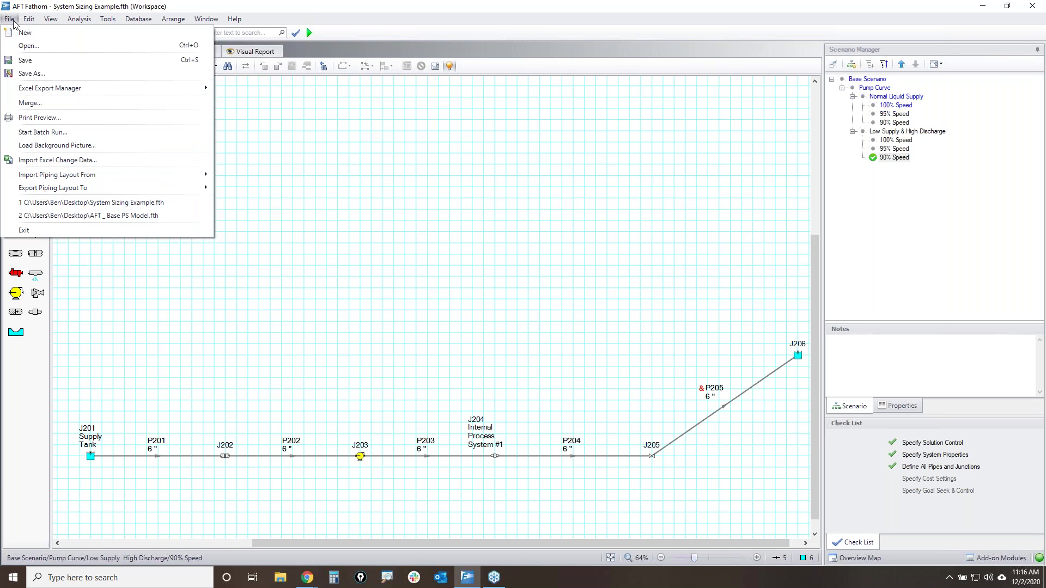
left_click(61, 134)
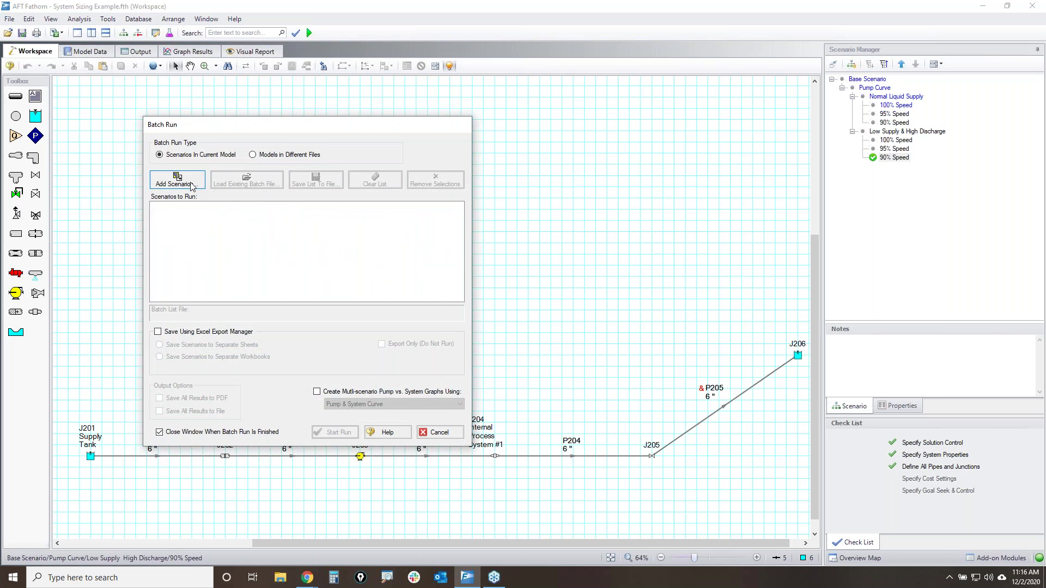
left_click(175, 180)
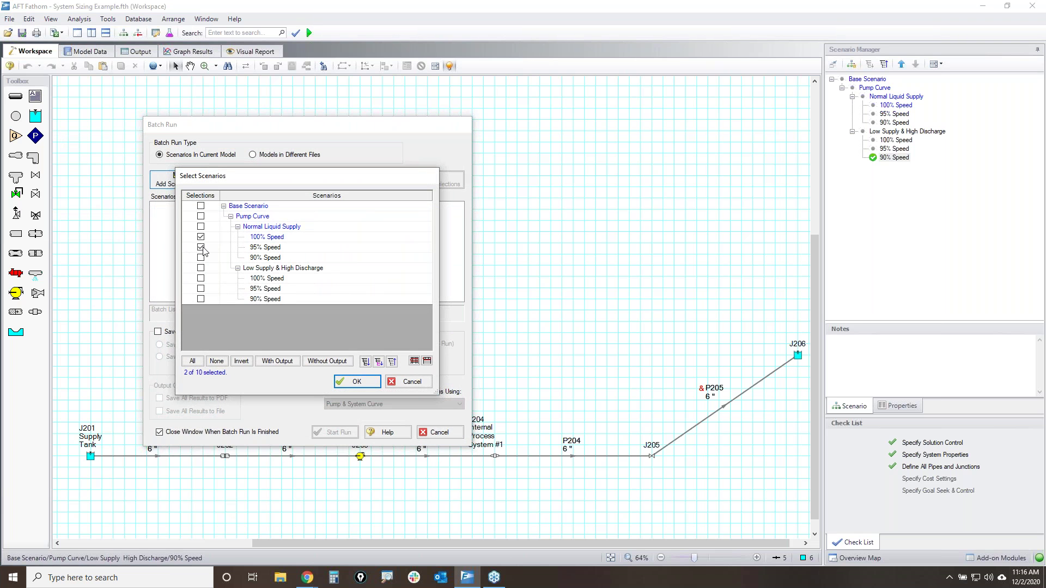
left_click(201, 278)
left_click(356, 381)
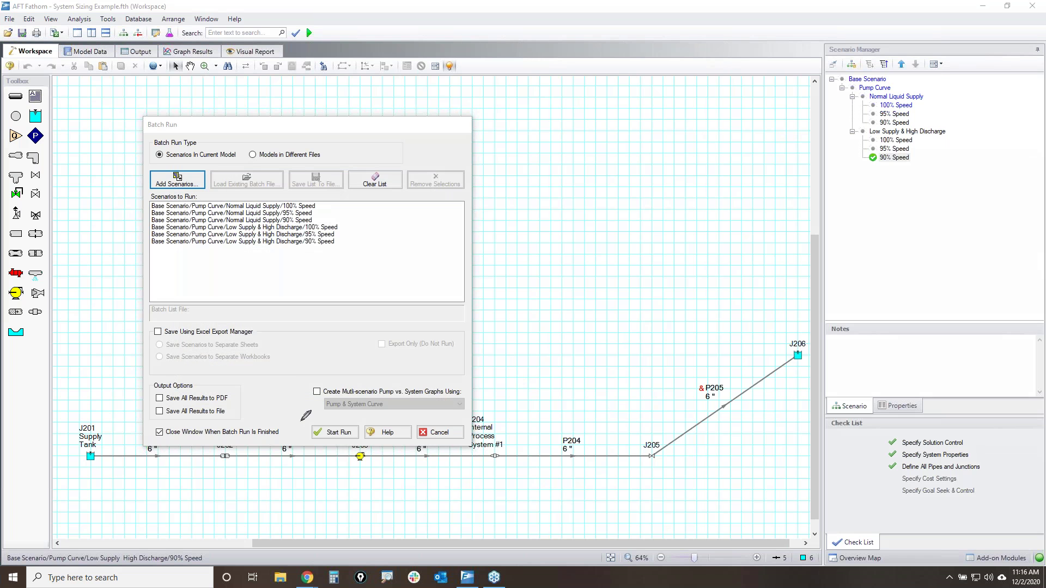
- Turn on multi-scenario Pump vs. System graphs using the Pump & System Curve type
mouse_move(308, 384)
left_mouse_down()
mouse_move(308, 421)
mouse_move(467, 414)
mouse_move(458, 375)
mouse_move(297, 390)
mouse_move(302, 399)
mouse_move(305, 387)
left_mouse_up()
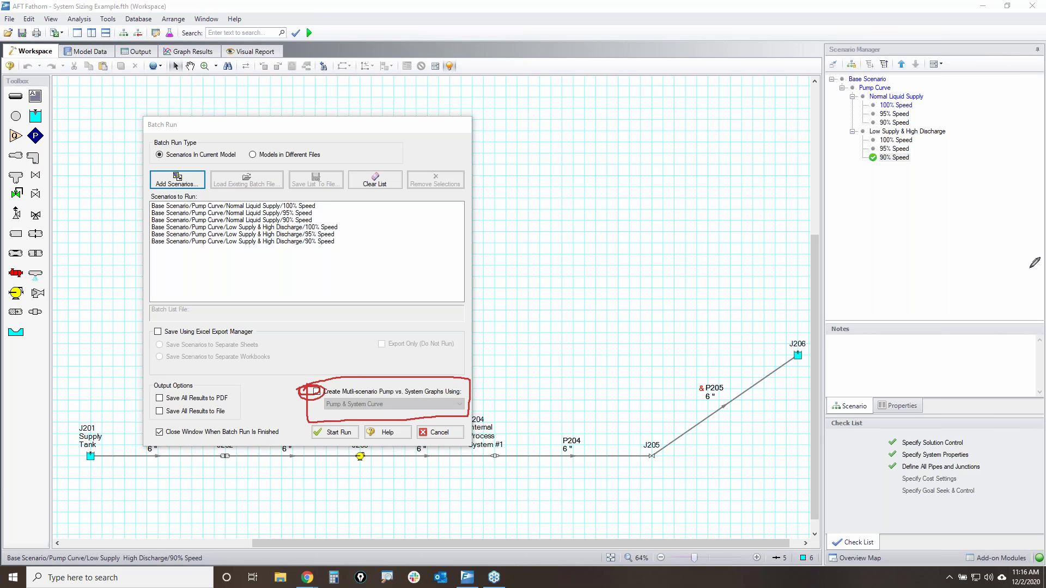
left_click(317, 391)
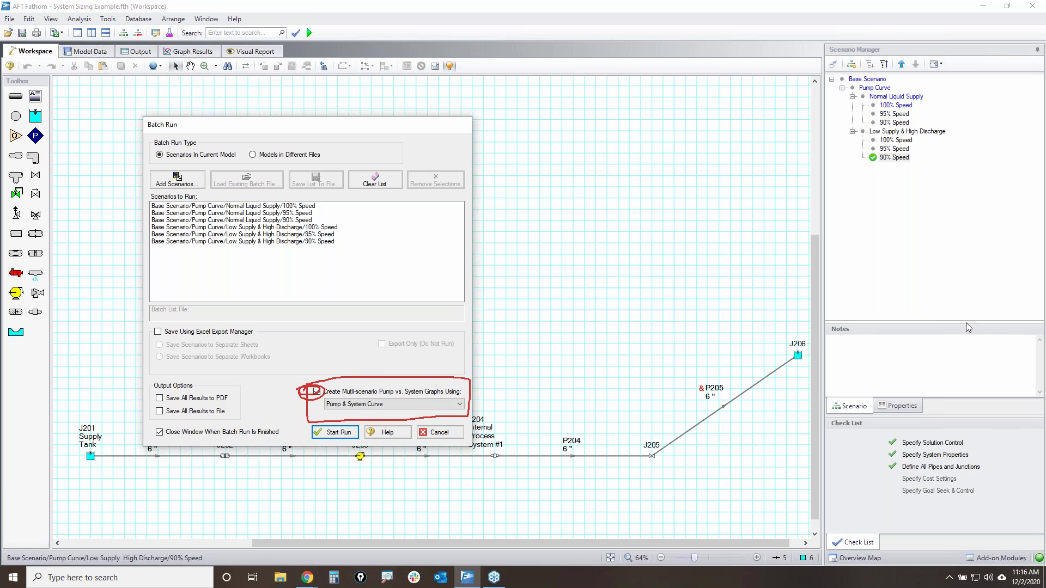
left_click(370, 408)
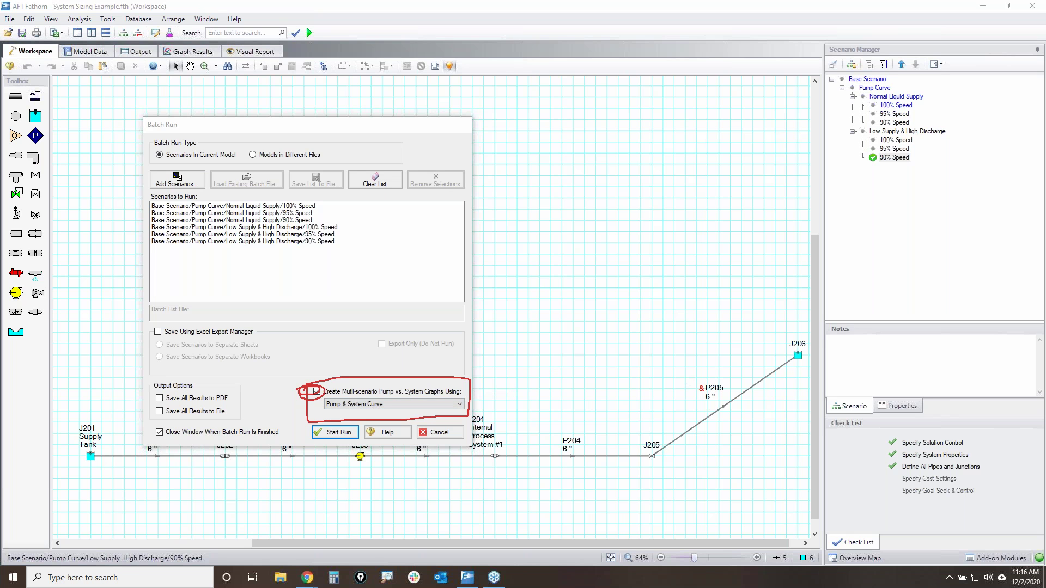
key("e")
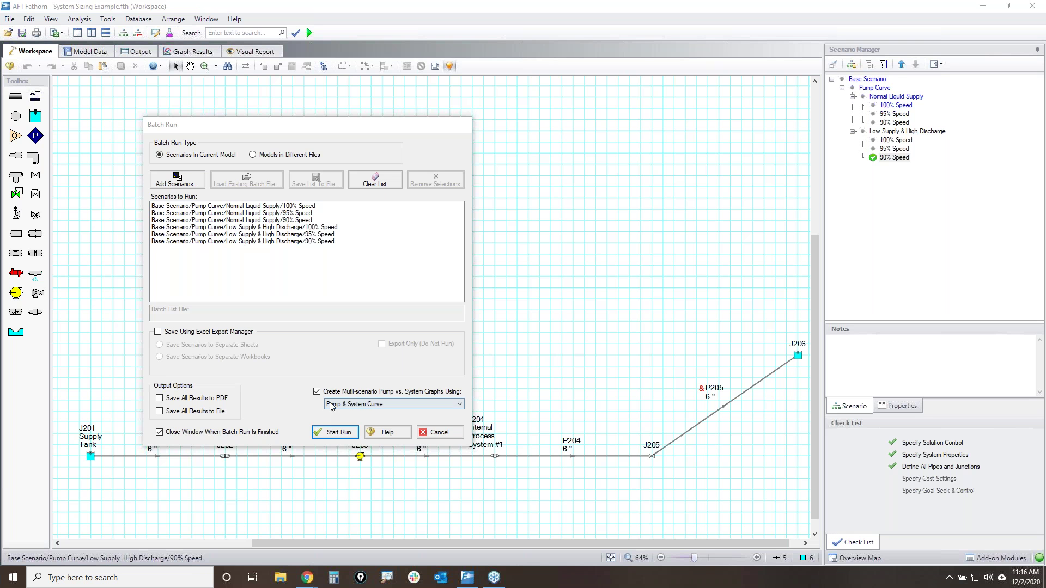
- Run the six-scenario batch and view its Batch folder of Pump & System Curve graphs
left_click(336, 432)
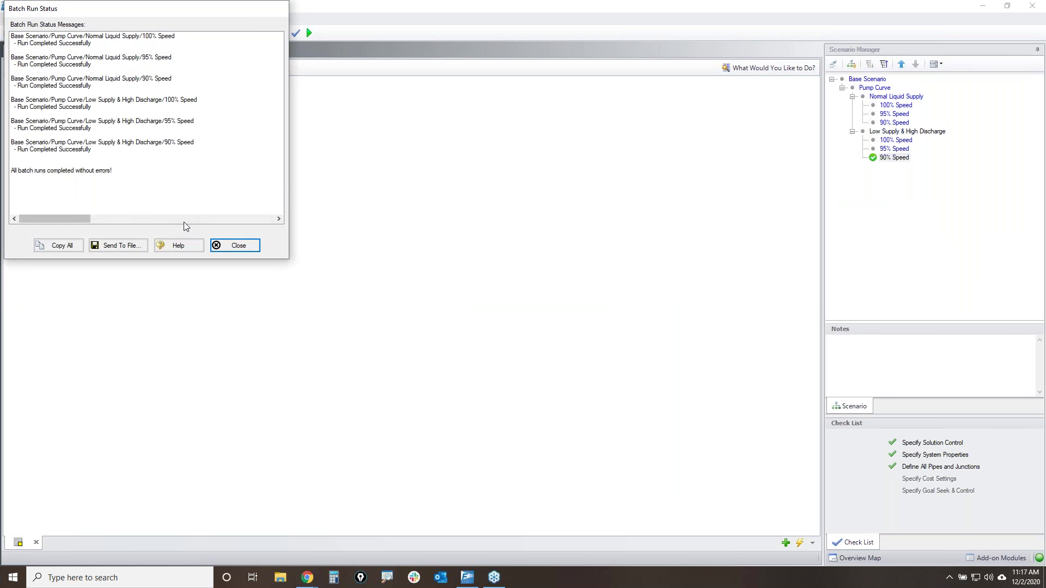
left_click(239, 245)
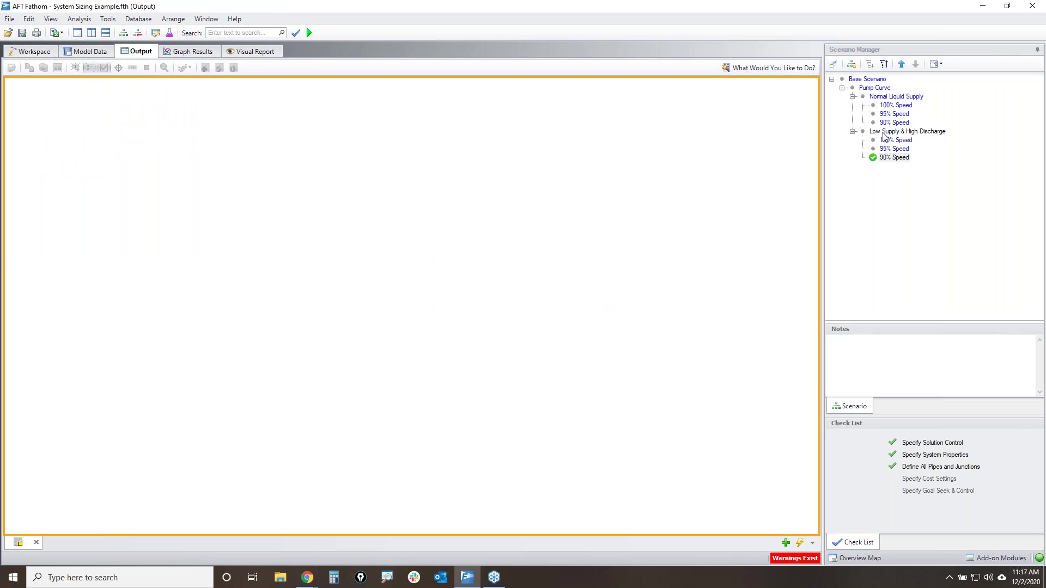
left_click(896, 158)
left_click(194, 52)
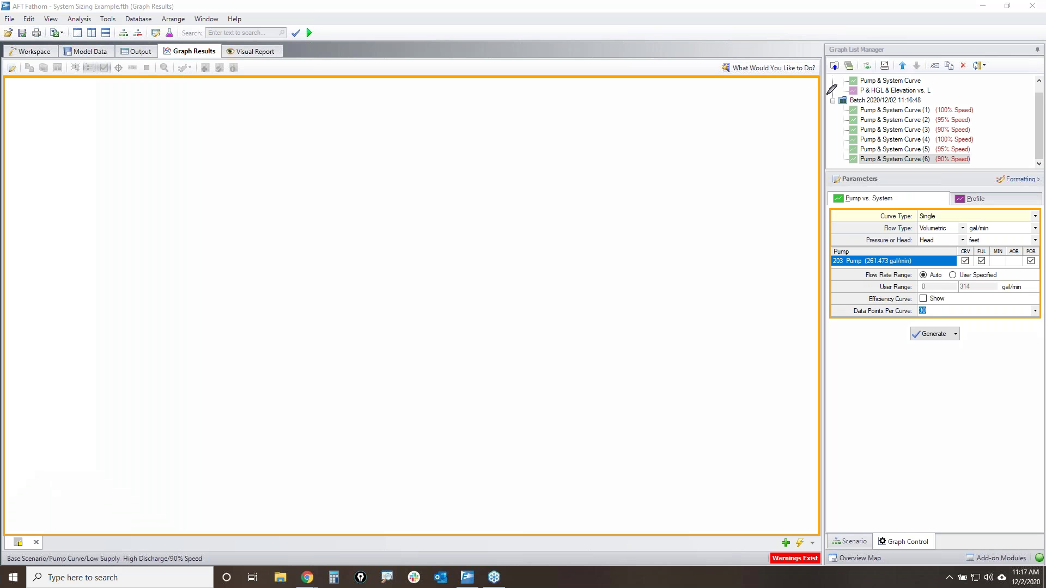
mouse_move(827, 96)
left_mouse_down()
mouse_move(925, 96)
mouse_move(869, 107)
mouse_move(836, 106)
mouse_move(833, 97)
left_mouse_up()
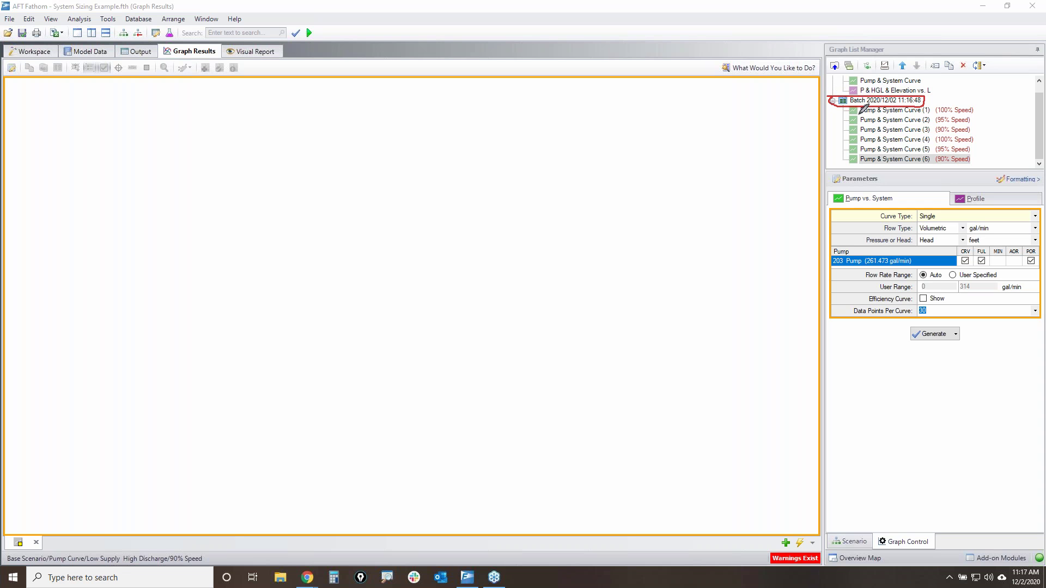
mouse_move(859, 84)
left_mouse_down()
mouse_move(929, 79)
mouse_move(786, 87)
mouse_move(805, 132)
mouse_move(849, 131)
mouse_move(829, 140)
left_mouse_up()
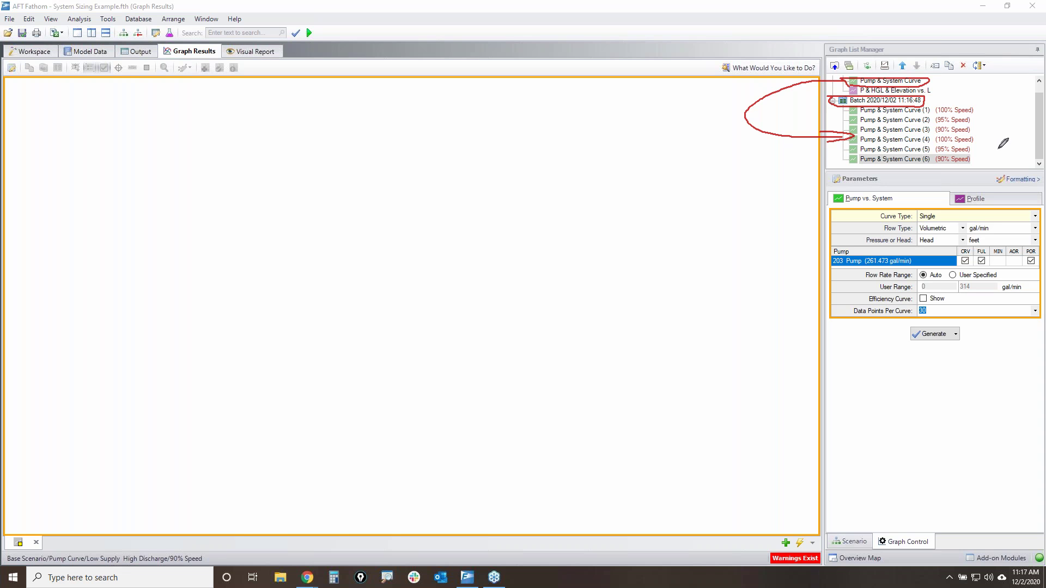
- Load a multi-scenario graph from the Batch folder and generate it from all checked plots
key("Escape")
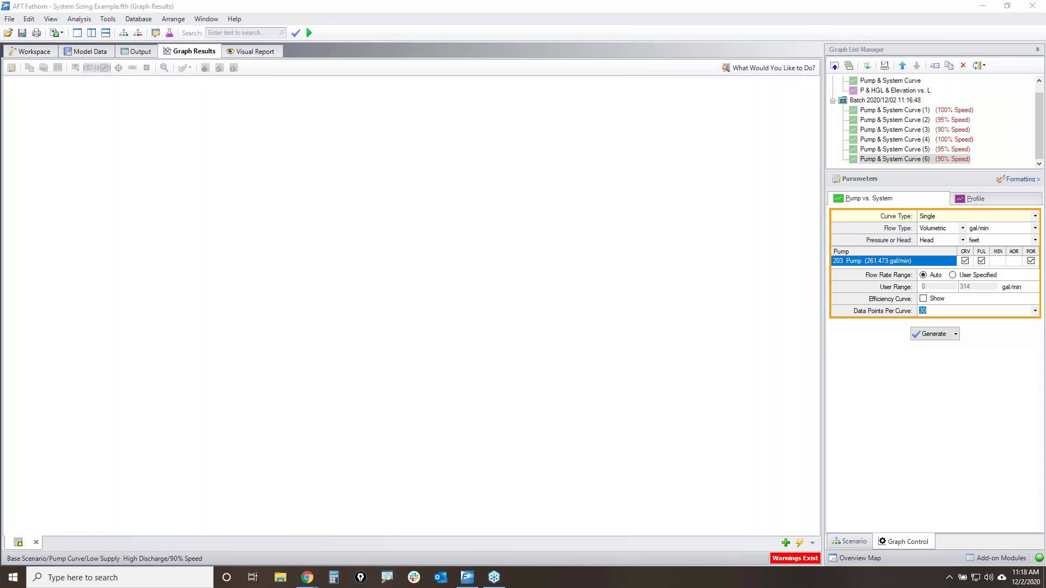
right_click(872, 101)
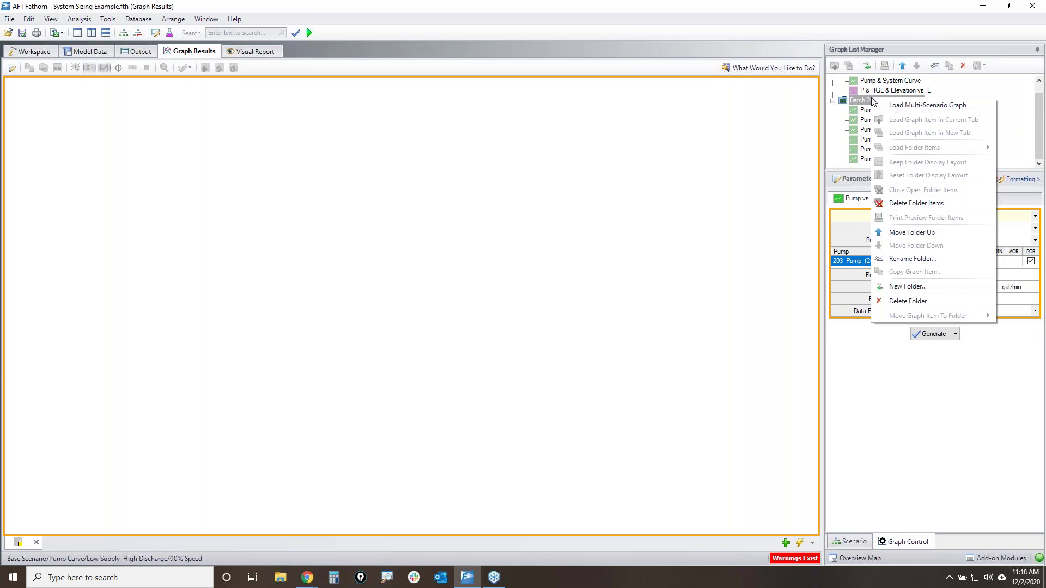
left_click(928, 106)
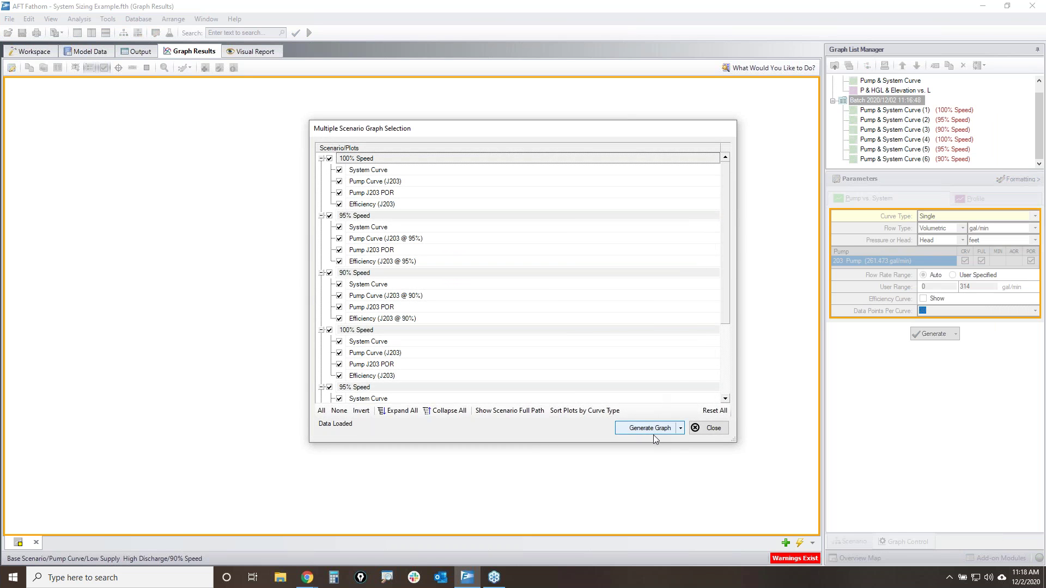
left_click(653, 435)
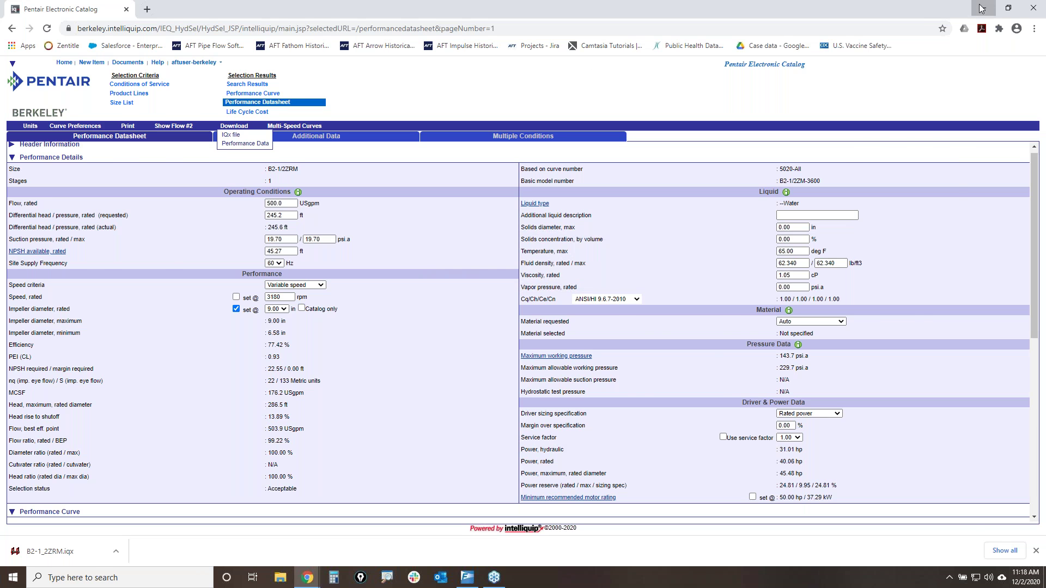
left_click(980, 8)
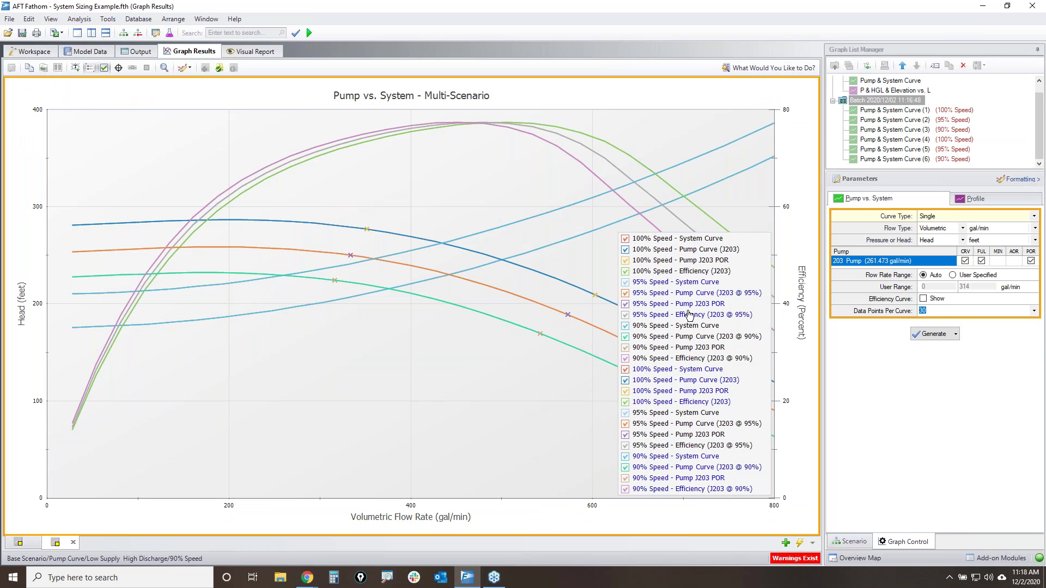
- Reopen the multi-scenario plot selection and uncheck the Pump Curve (J203 @ 95%) plot
right_click(907, 113)
left_click(937, 112)
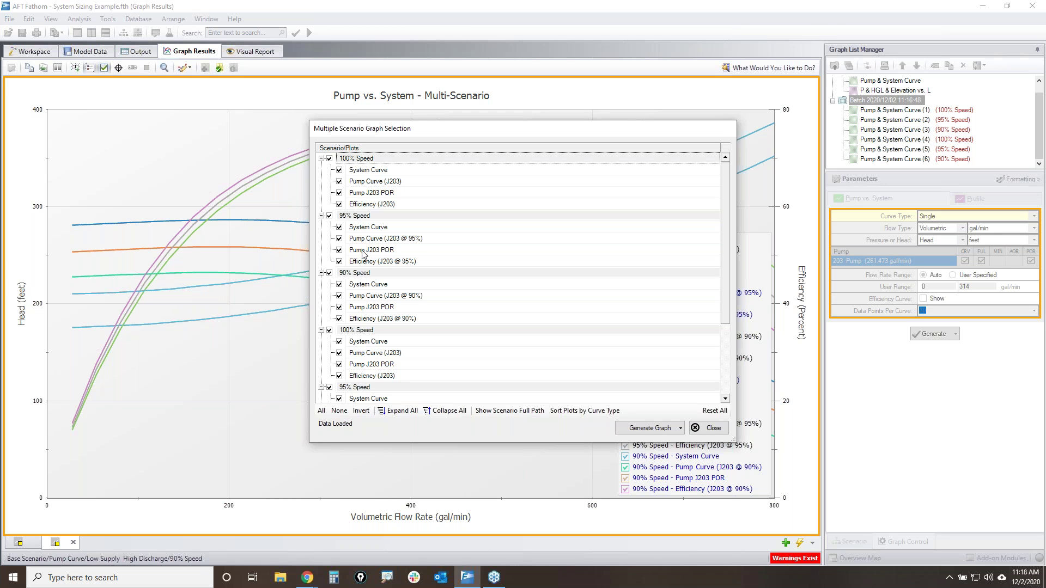
scroll(378, 316, "down", 2)
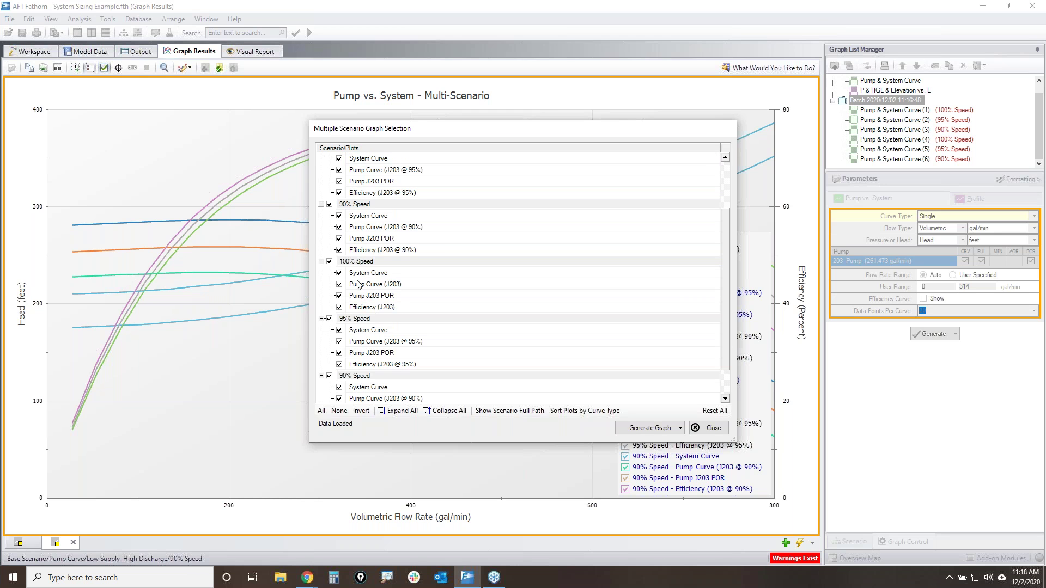
left_click(339, 341)
scroll(439, 337, "down", 1)
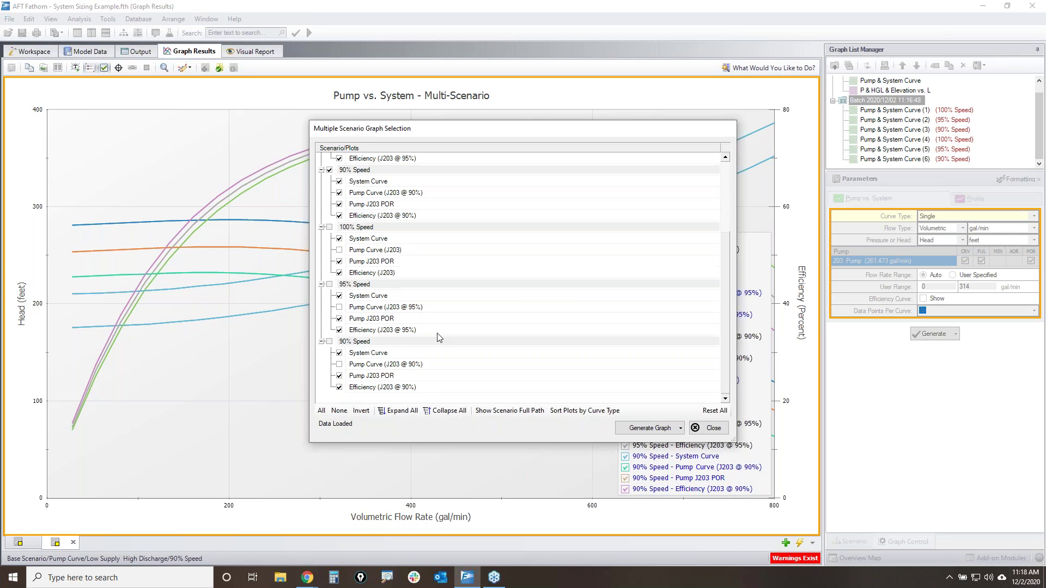
scroll(452, 337, "up", 3)
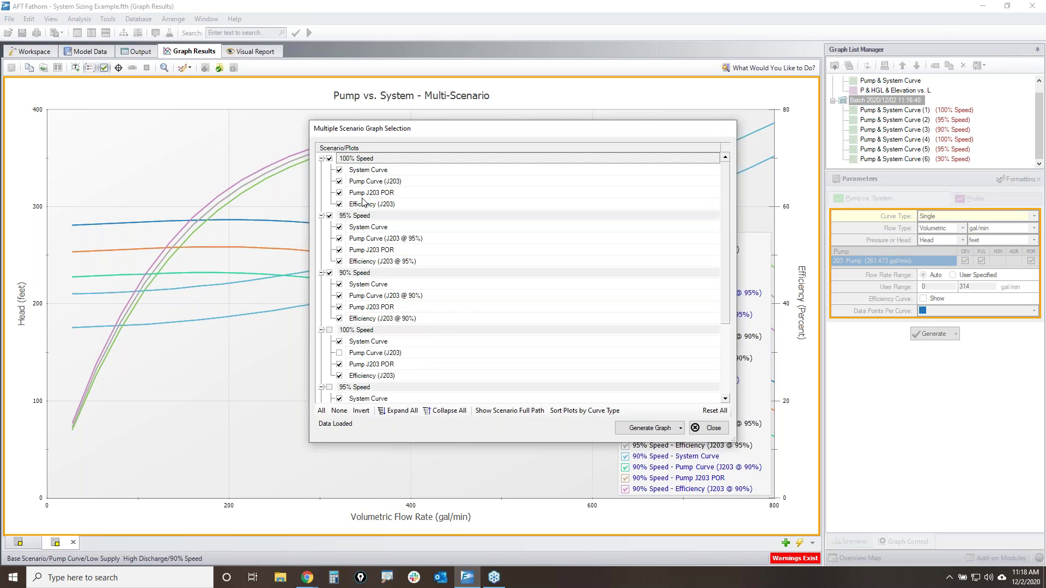
- Exclude the duplicate 95% Speed system curves and efficiency curve, then regenerate the graph
left_click(339, 227)
scroll(413, 334, "down", 2)
left_click(338, 330)
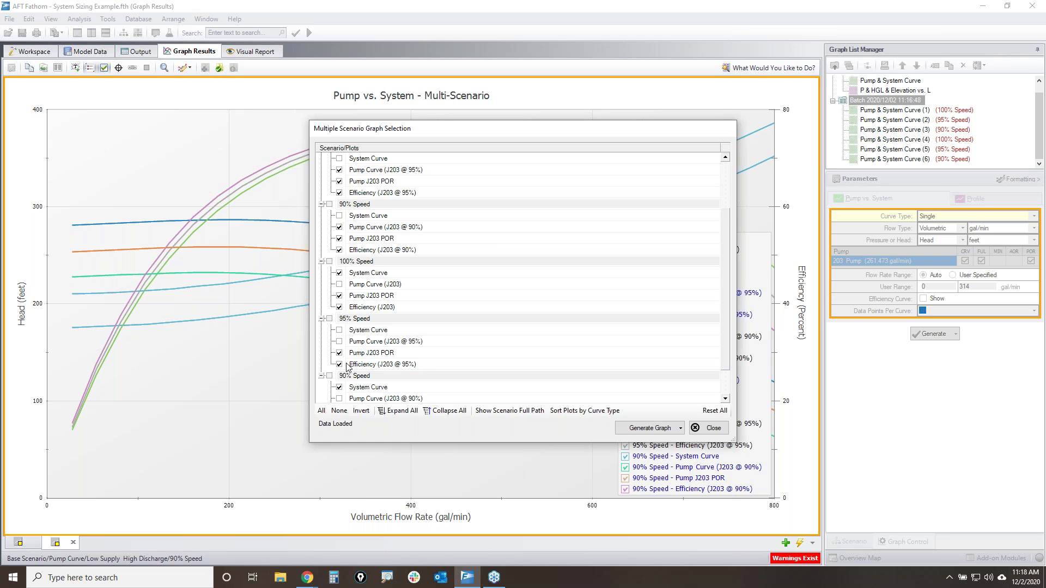
scroll(412, 333, "up", 2)
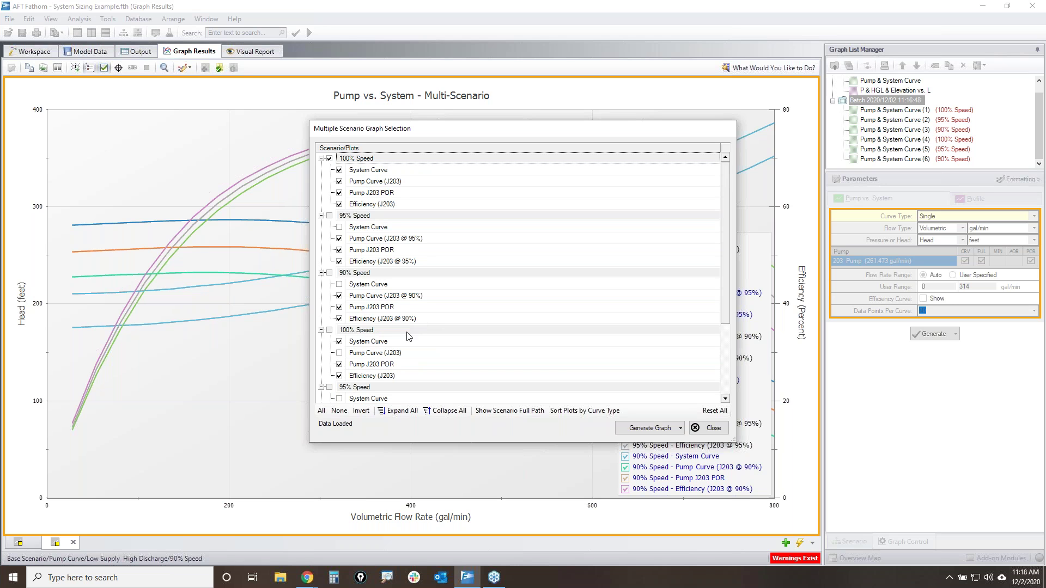
scroll(408, 334, "down", 2)
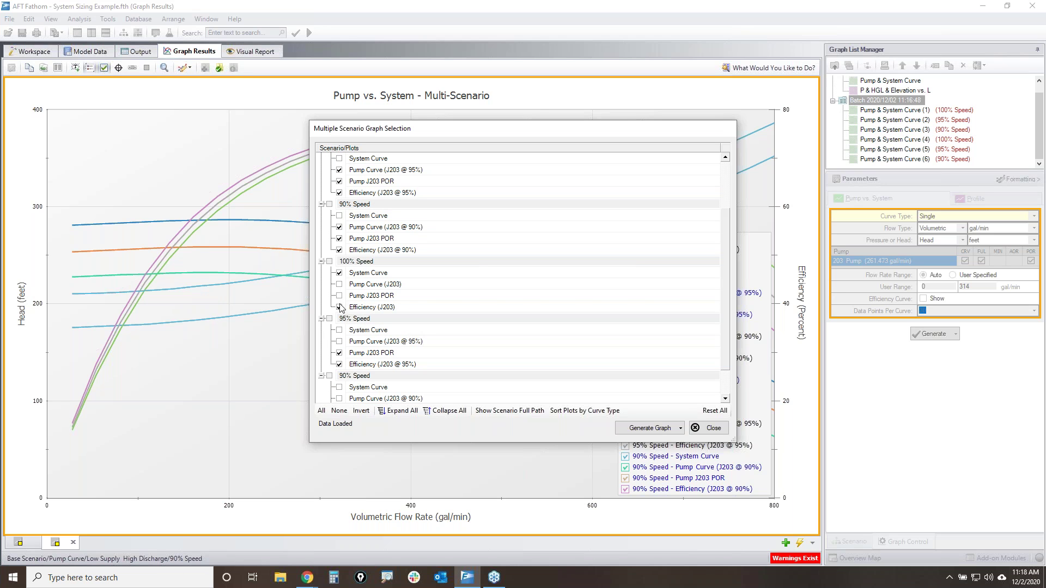
left_click(339, 364)
scroll(354, 370, "down", 1)
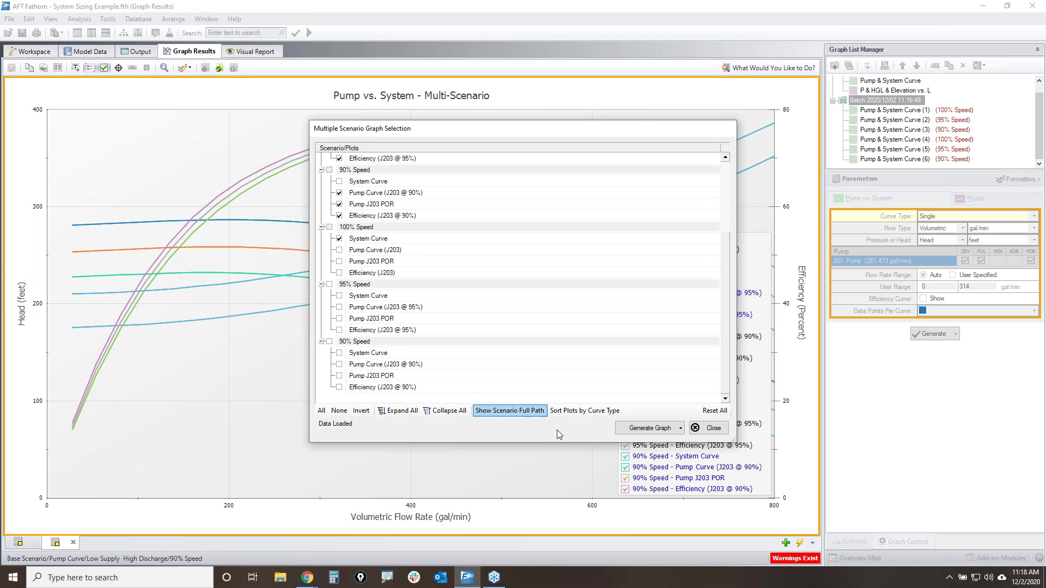
left_click(659, 428)
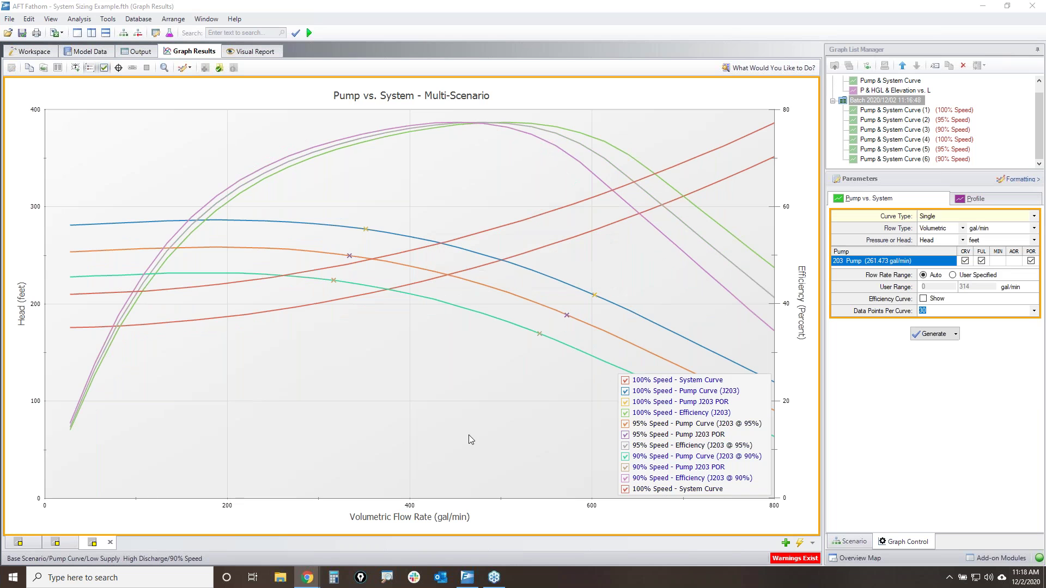
- Move the legend to the graph's lower centre and start red ink notes near the head axis
left_click_drag(754, 420, 469, 428)
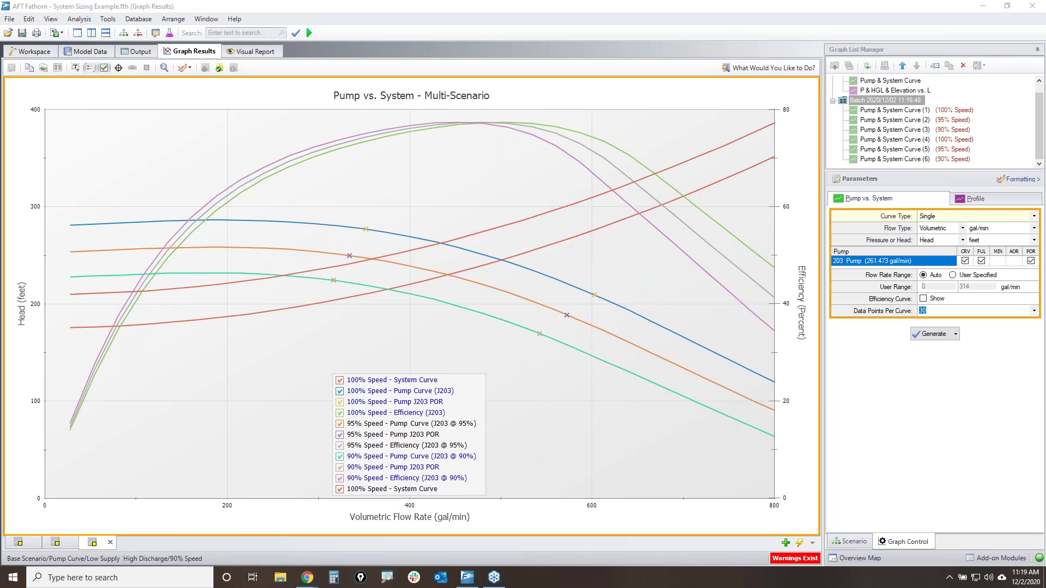
left_click_drag(531, 199, 569, 203)
mouse_move(71, 332)
left_mouse_down()
mouse_move(65, 314)
mouse_move(92, 306)
left_mouse_up()
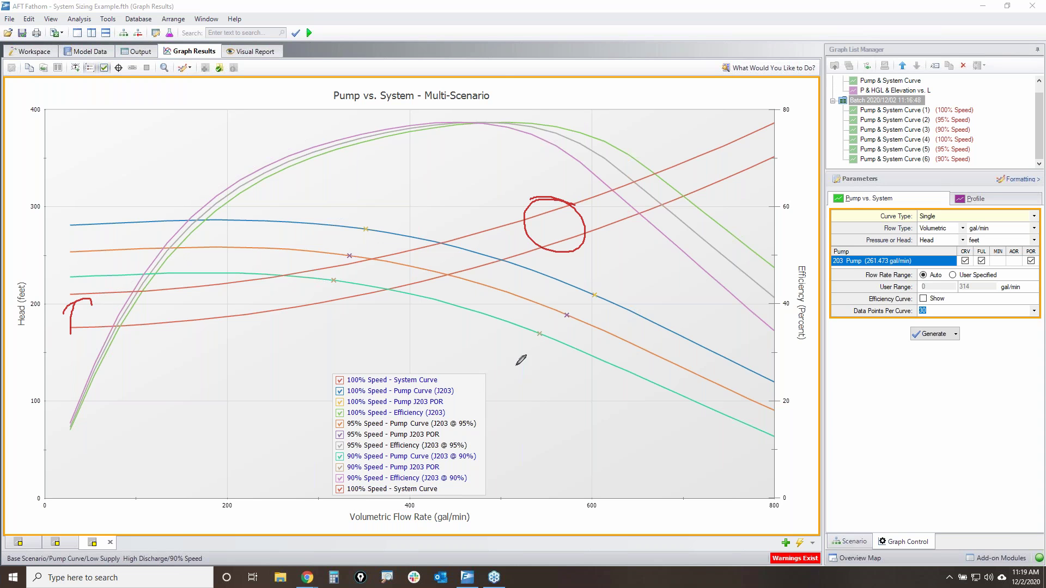
- Circle the pump curve ends, efficiency curves and POR markers in red ink, then clear it
mouse_move(674, 310)
left_mouse_down()
mouse_move(712, 321)
mouse_move(631, 384)
mouse_move(727, 327)
mouse_move(634, 358)
left_mouse_up()
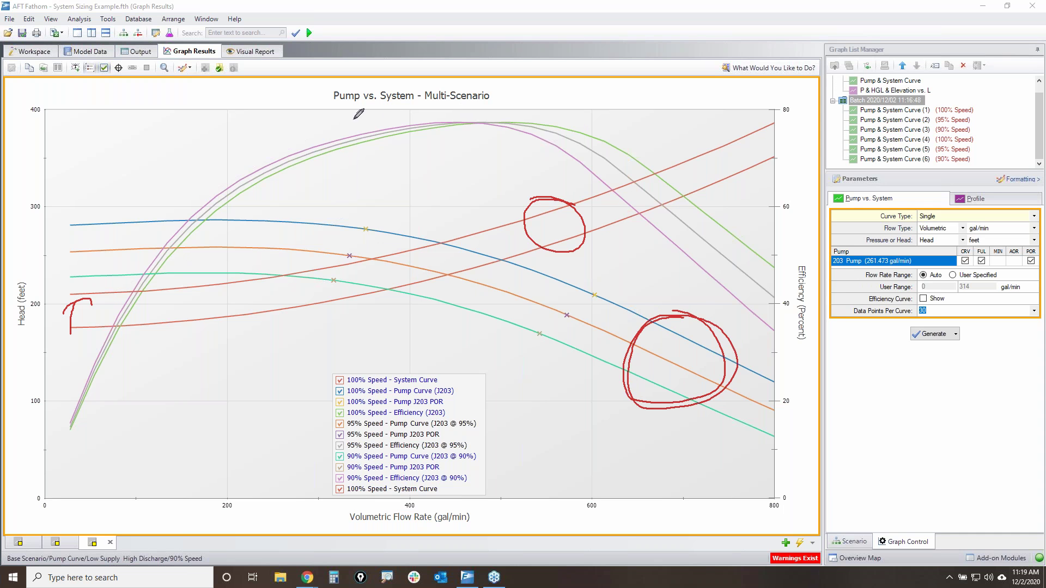
left_click_drag(297, 129, 356, 118)
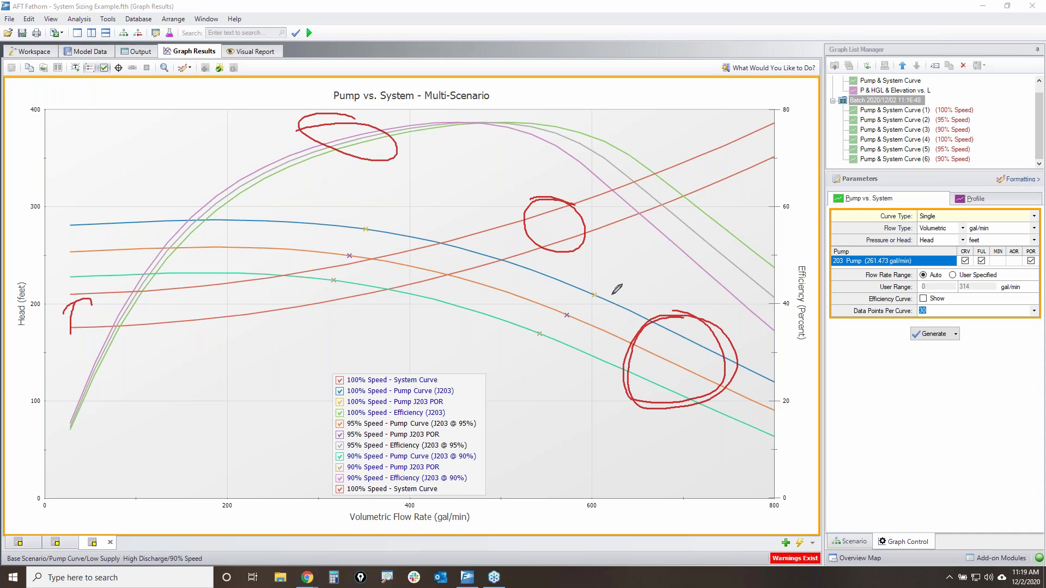
mouse_move(612, 287)
left_mouse_down()
mouse_move(515, 329)
mouse_move(619, 283)
left_mouse_up()
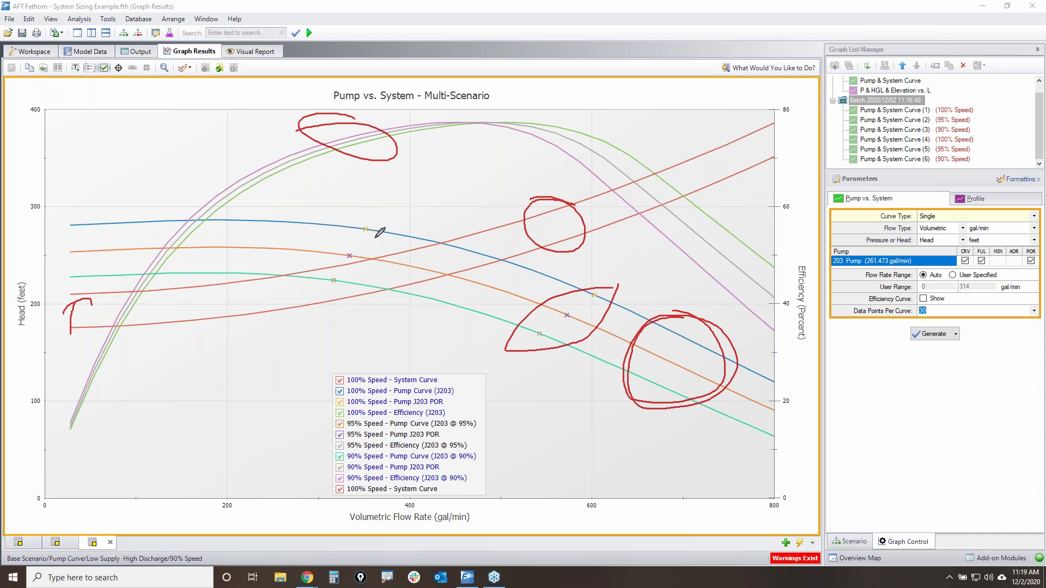
mouse_move(369, 221)
left_mouse_down()
mouse_move(357, 266)
mouse_move(364, 221)
left_mouse_up()
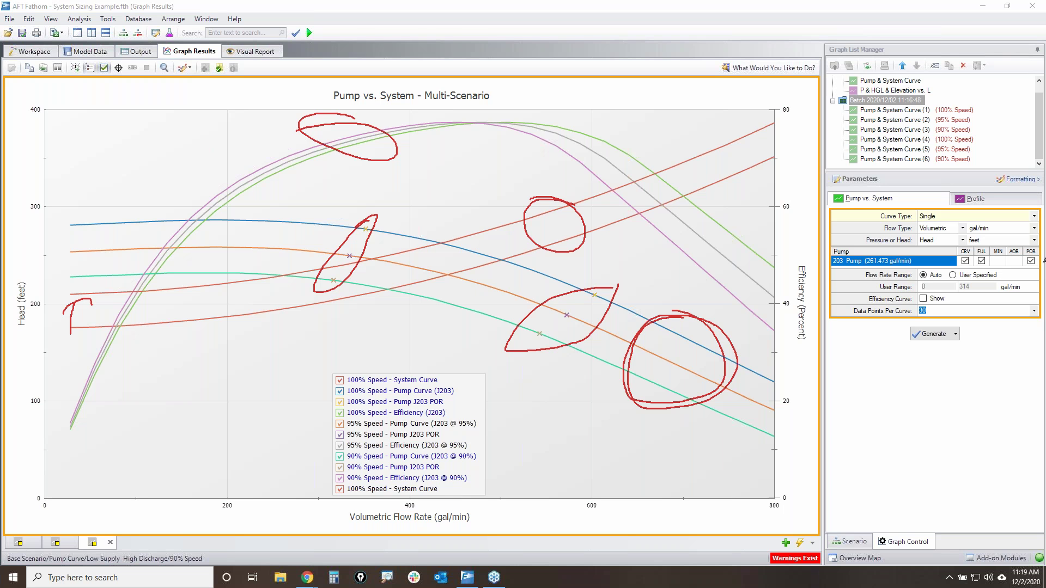
mouse_move(36, 65)
left_mouse_down()
mouse_move(49, 67)
mouse_move(37, 64)
left_mouse_up()
key("Escape")
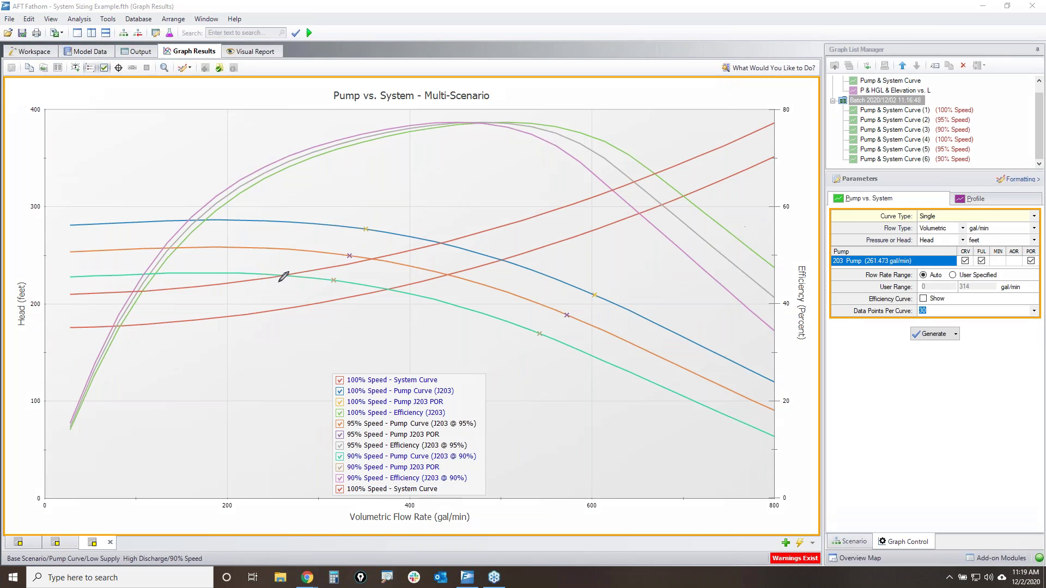
- Copy the Pump vs. System graph to the clipboard as an image and bring up the Start menu
mouse_move(19, 66)
left_mouse_down()
mouse_move(39, 61)
mouse_move(26, 61)
left_mouse_up()
left_click(29, 68)
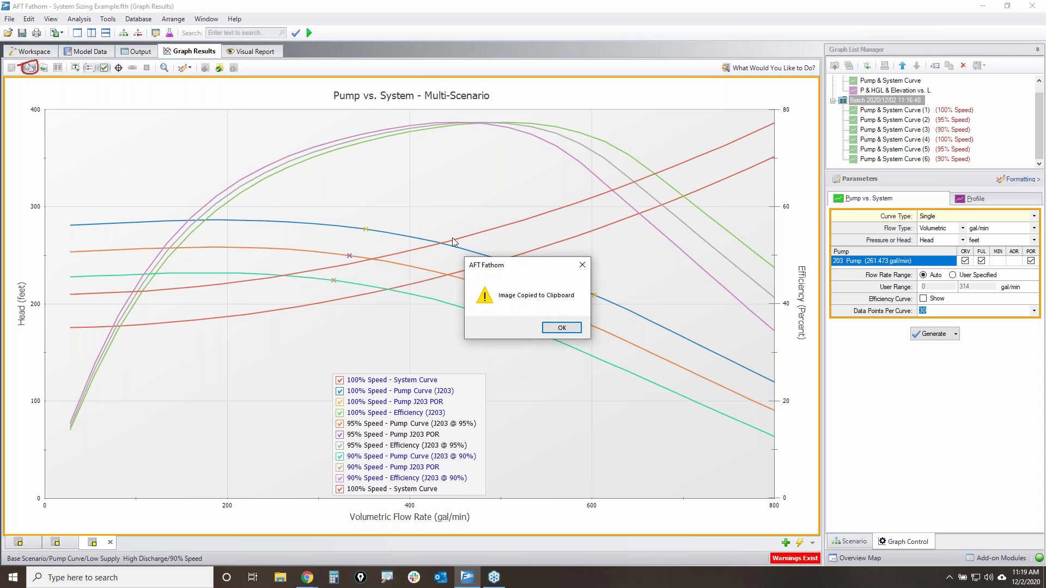
left_click(561, 327)
key("super")
key("super")
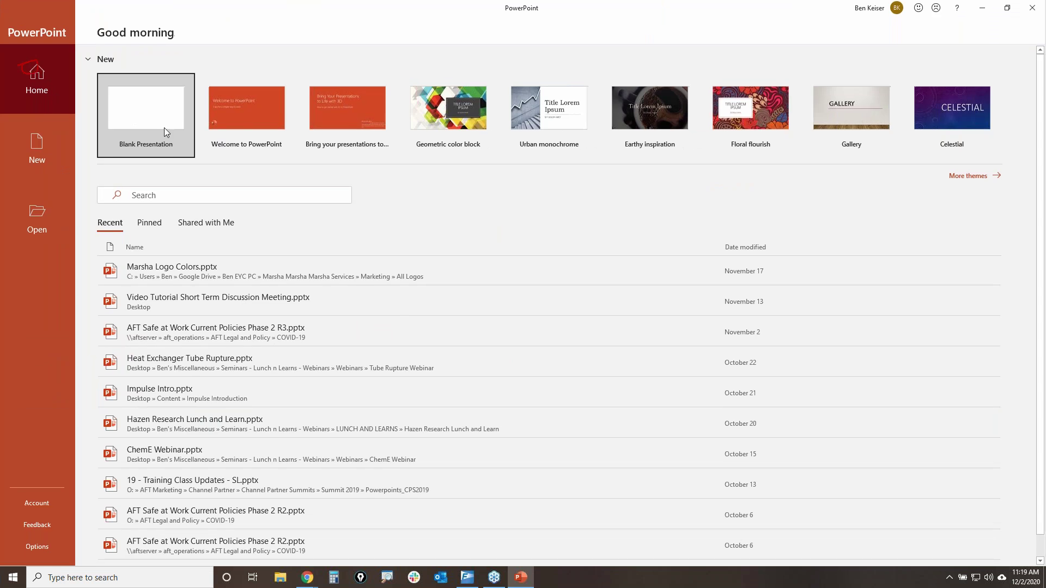
- Paste the graph into a blank PowerPoint presentation, then close it without saving
left_click(165, 127)
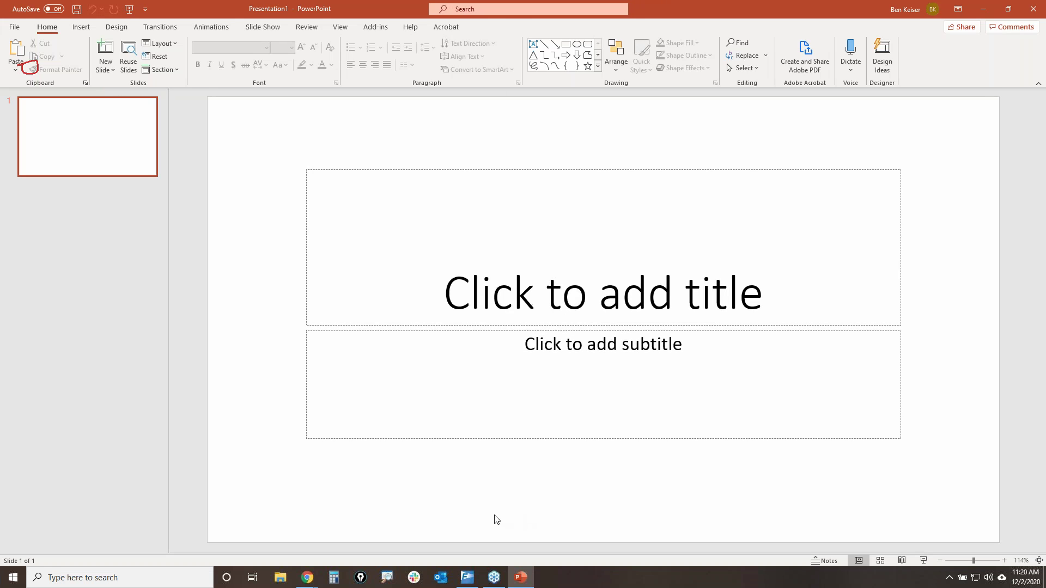
key("ctrl+v")
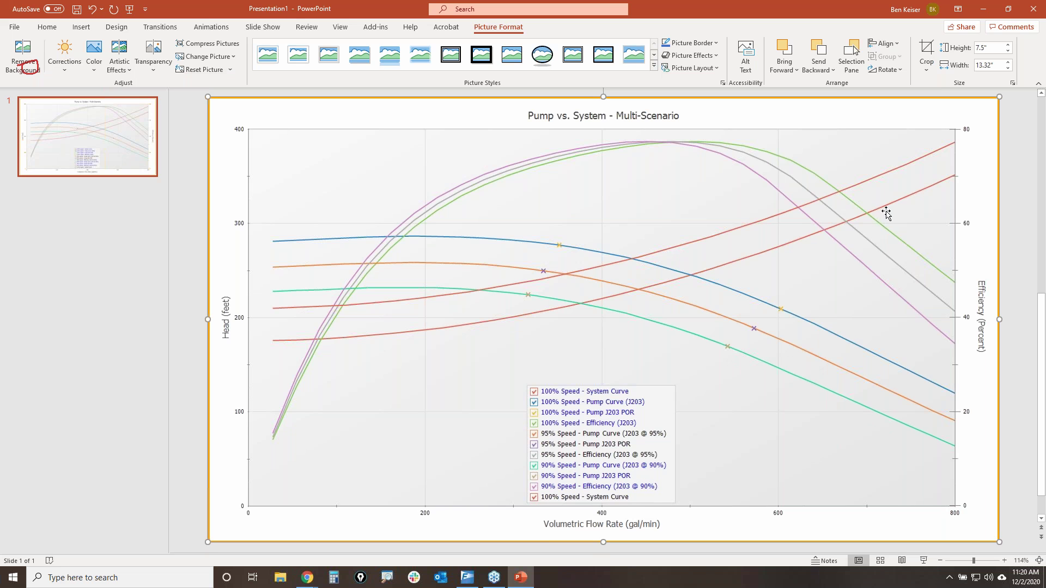
scroll(885, 213, "up", 1)
left_click(1032, 9)
left_click(574, 346)
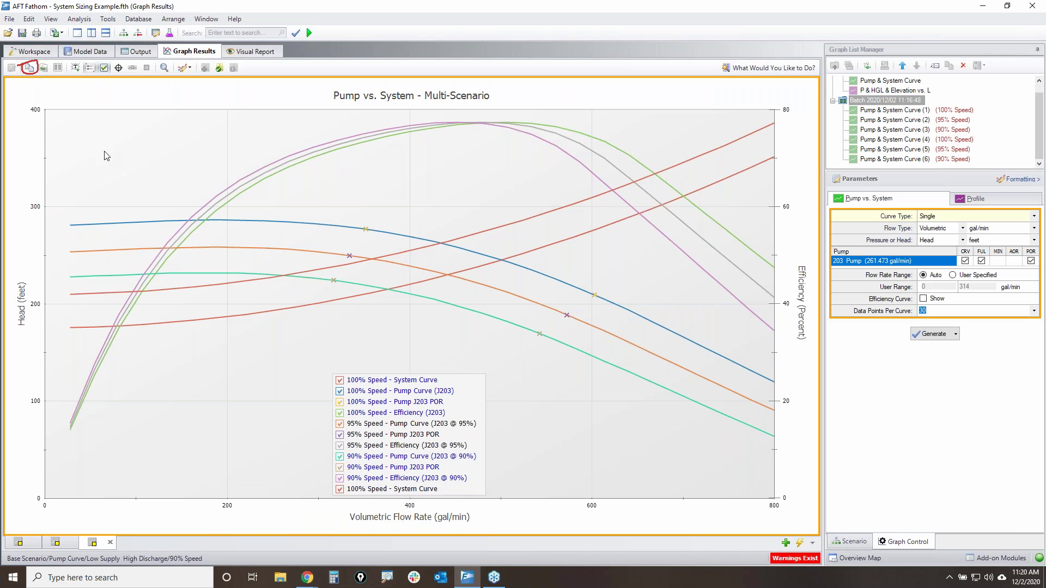
- On the Workspace, circle the pipe network, P202, P203 and pump J203 in red ink, then clear it
left_click(34, 51)
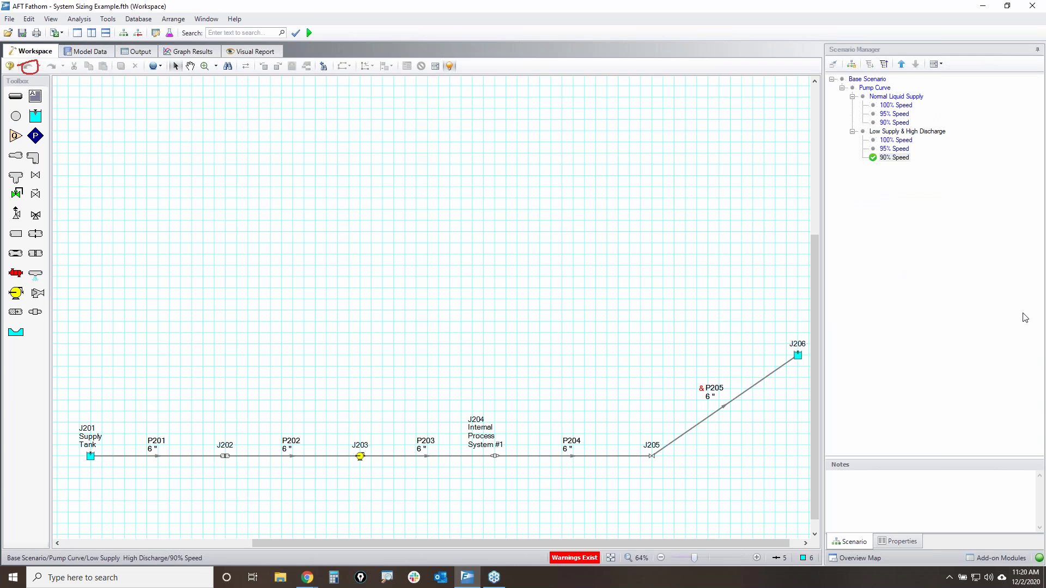
mouse_move(160, 391)
left_mouse_down()
mouse_move(850, 410)
mouse_move(435, 351)
left_mouse_up()
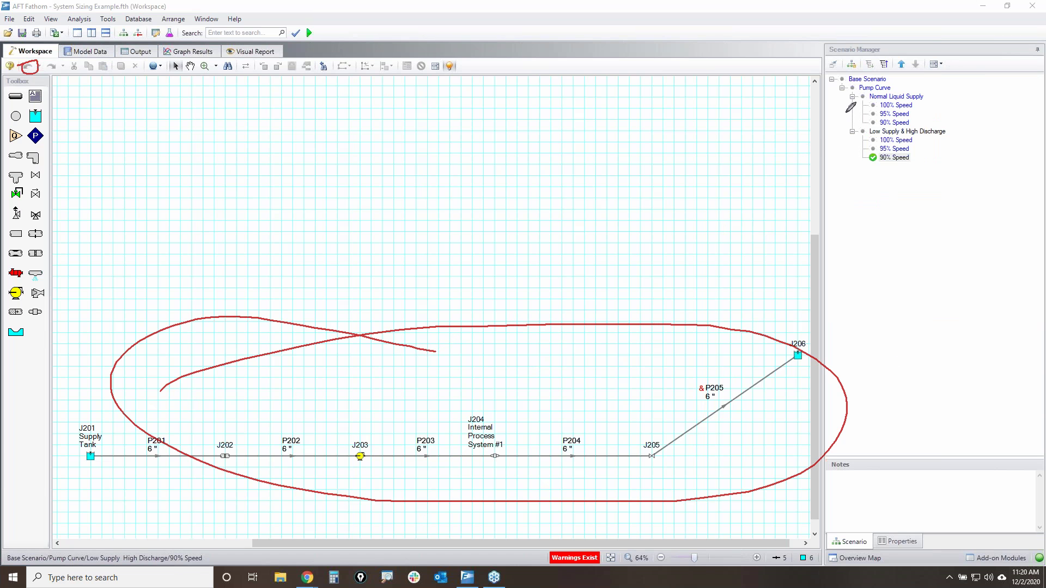
mouse_move(850, 95)
left_mouse_down()
mouse_move(933, 92)
mouse_move(955, 151)
mouse_move(855, 175)
mouse_move(844, 98)
mouse_move(861, 93)
left_mouse_up()
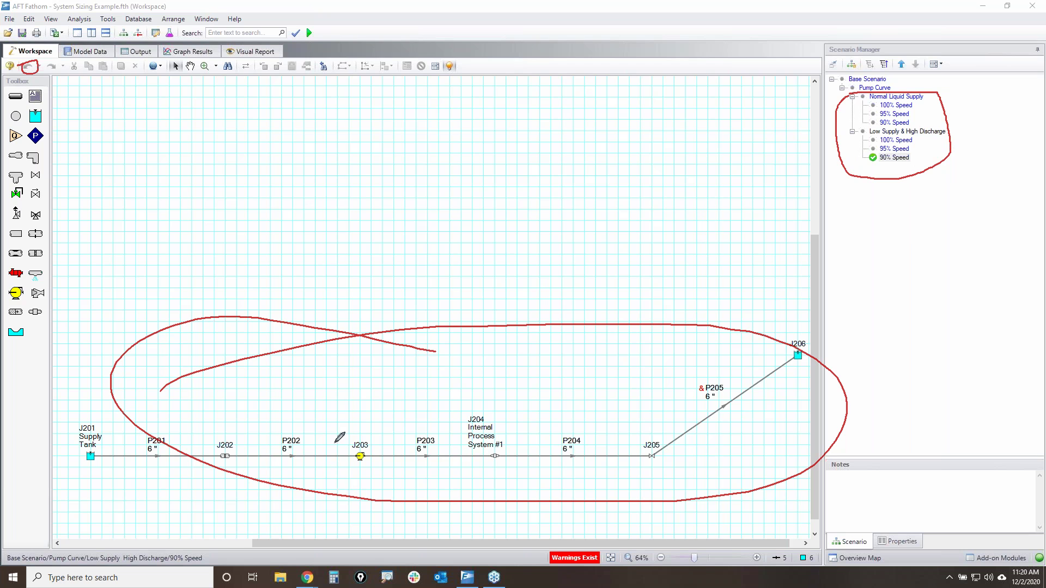
mouse_move(308, 454)
left_mouse_down()
mouse_move(280, 441)
mouse_move(271, 453)
left_mouse_up()
left_click_drag(393, 440, 444, 437)
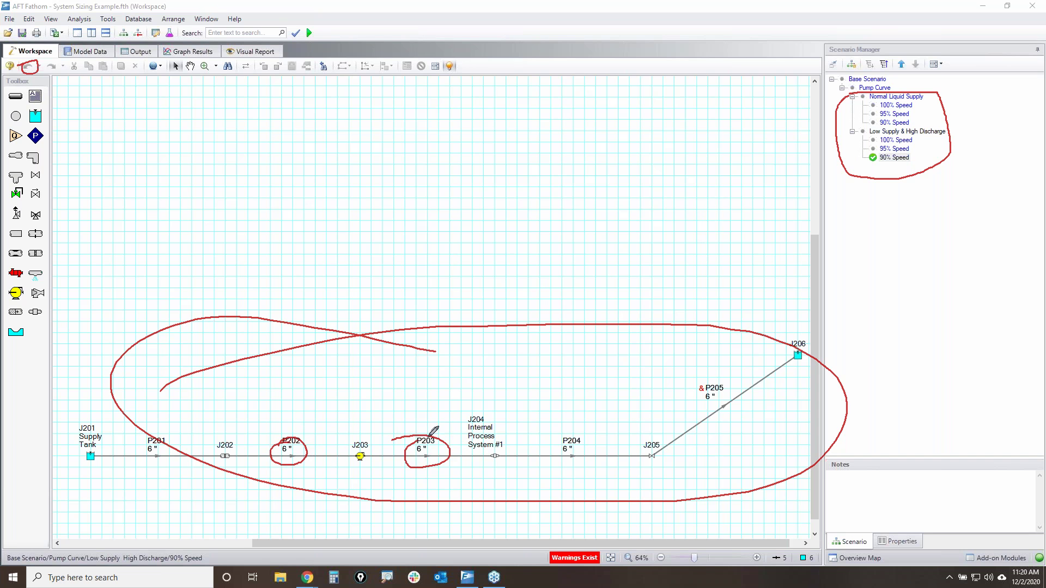
mouse_move(350, 439)
left_mouse_down()
mouse_move(386, 434)
mouse_move(356, 436)
left_mouse_up()
mouse_move(564, 462)
left_mouse_down()
mouse_move(795, 483)
mouse_move(920, 298)
left_mouse_up()
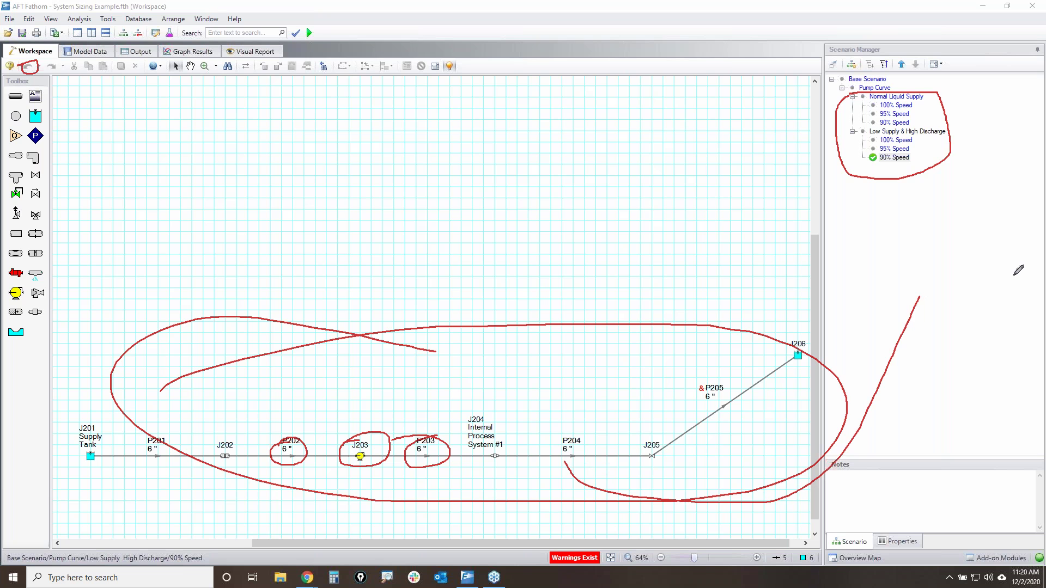
key("Escape")
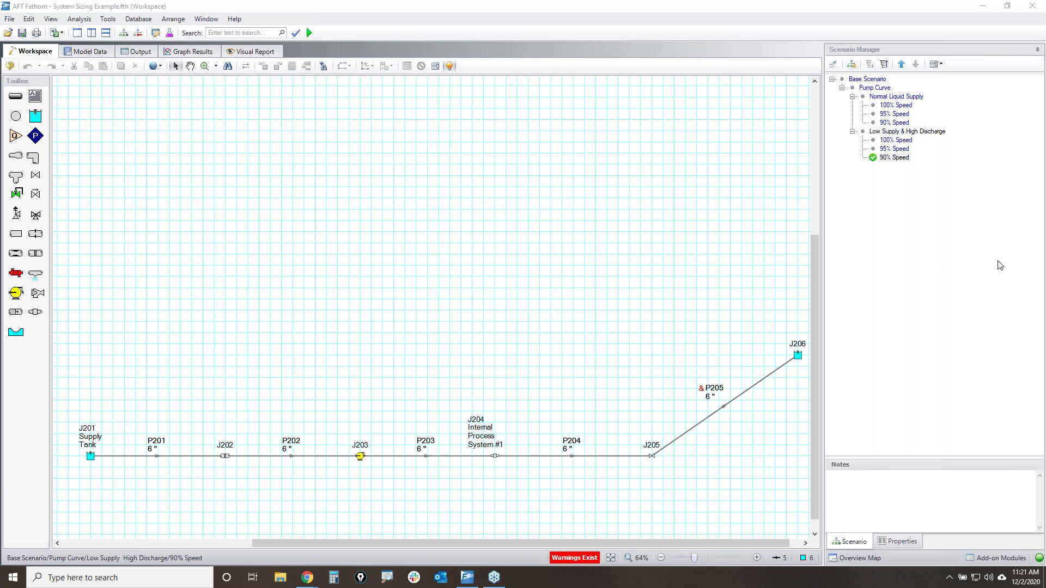
- Draw a bordered annotation above the pipe network containing the contact e-mail address, centre-aligned
left_click(35, 96)
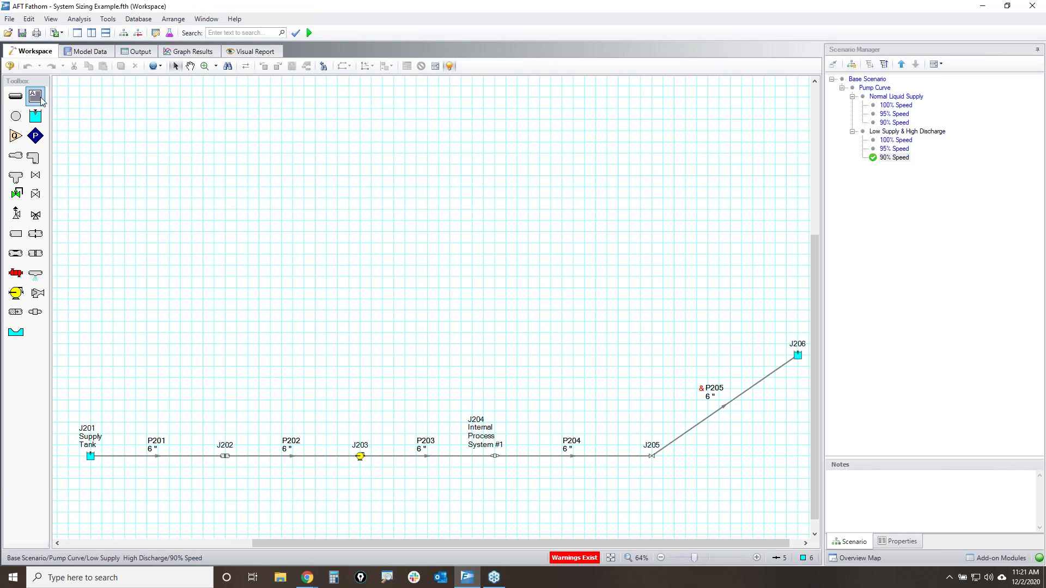
left_click_drag(289, 173, 514, 302)
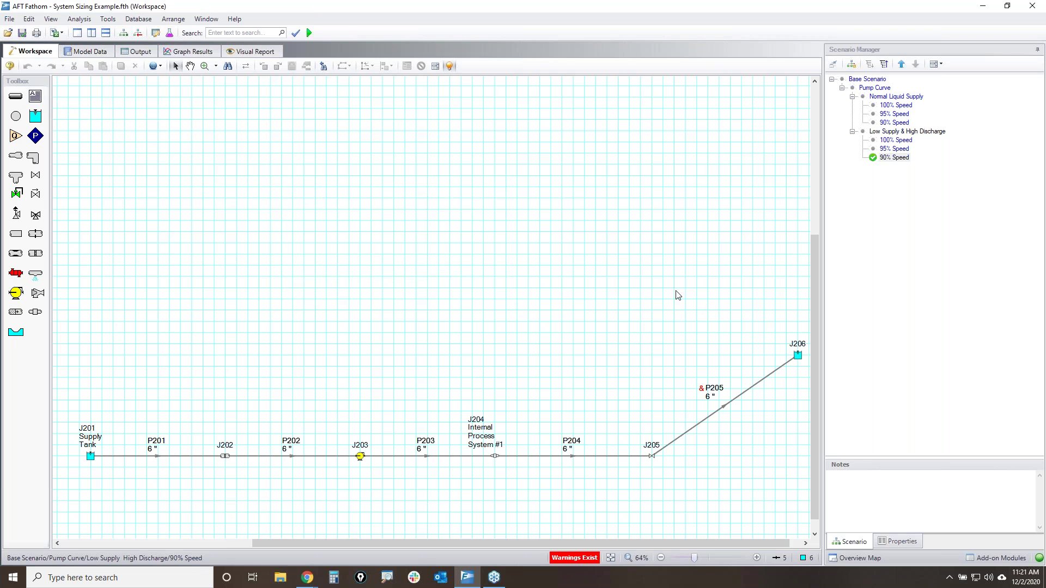
left_click(39, 104)
left_click_drag(127, 124, 446, 306)
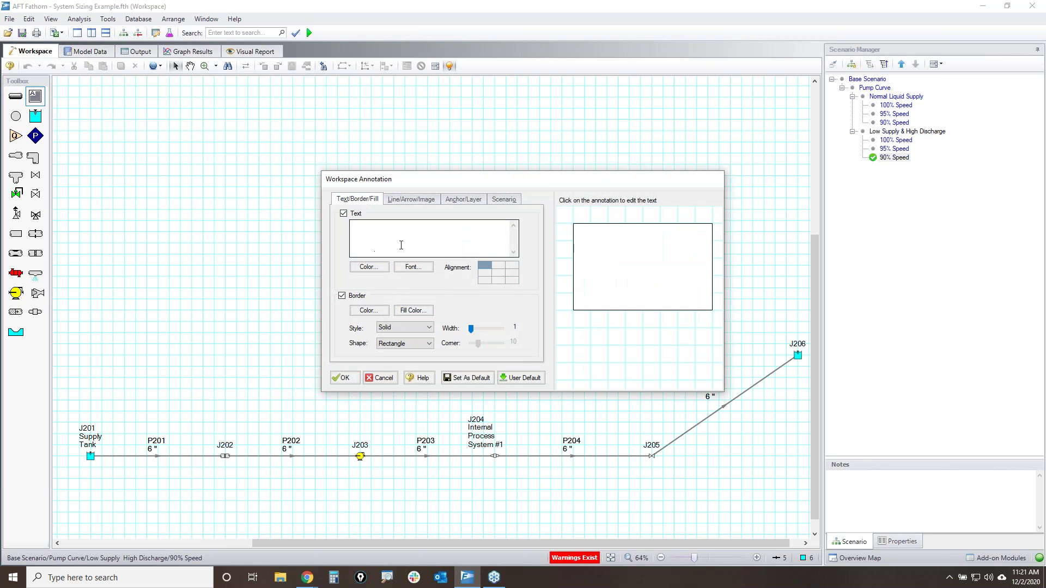
left_click(412, 267)
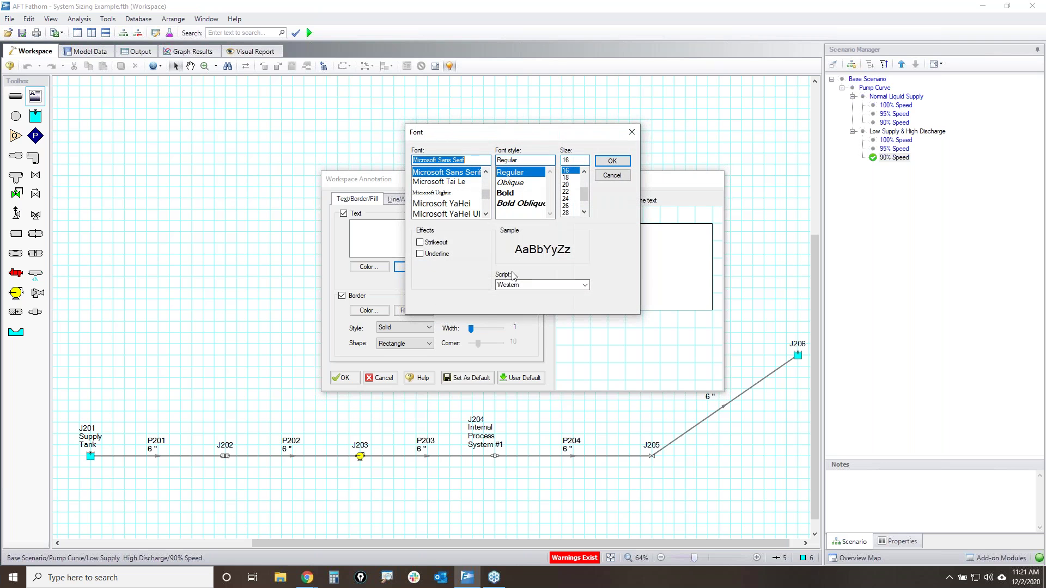
left_click(612, 160)
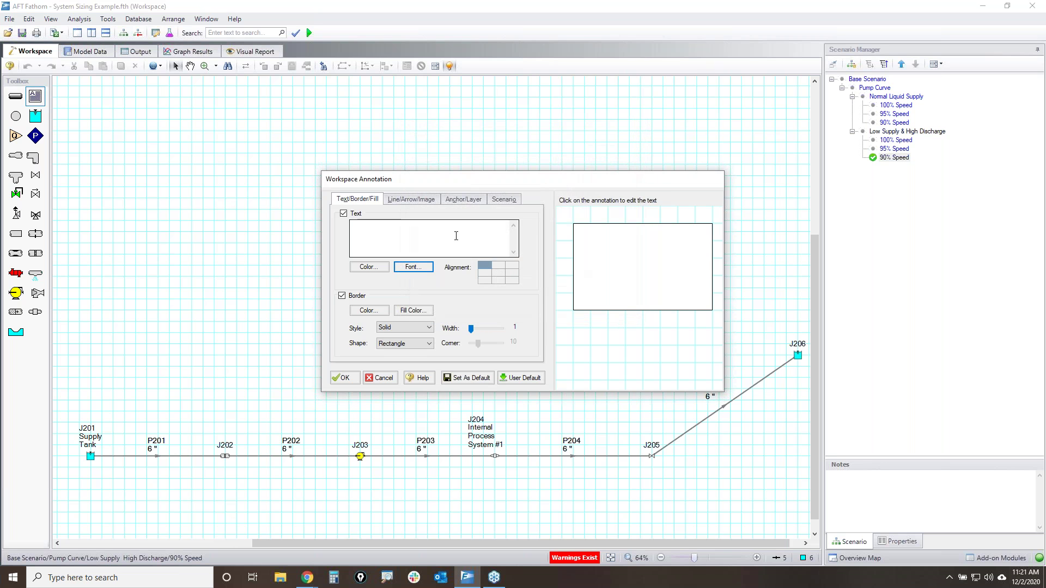
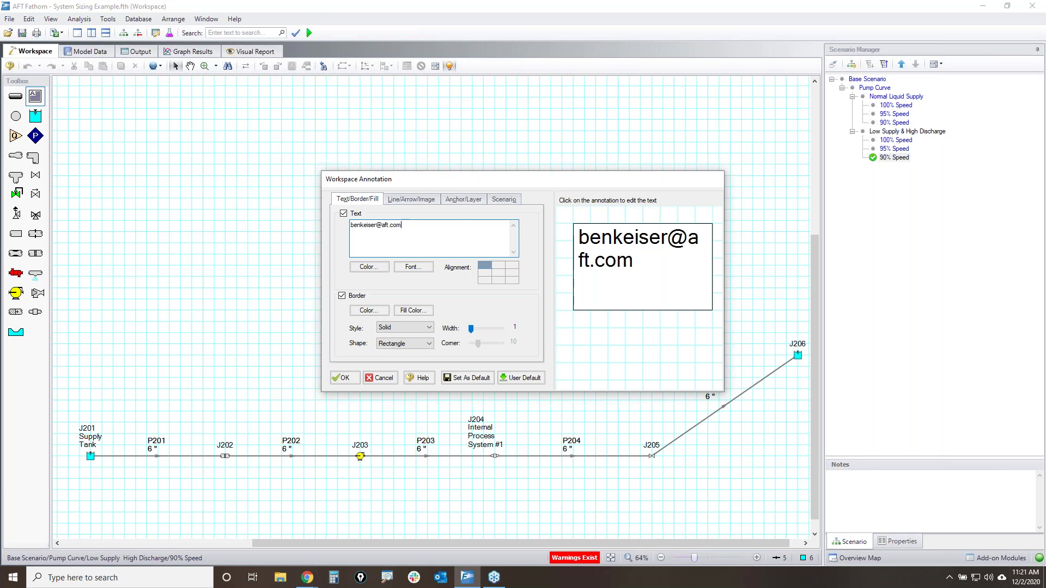
left_click(497, 272)
left_click(340, 378)
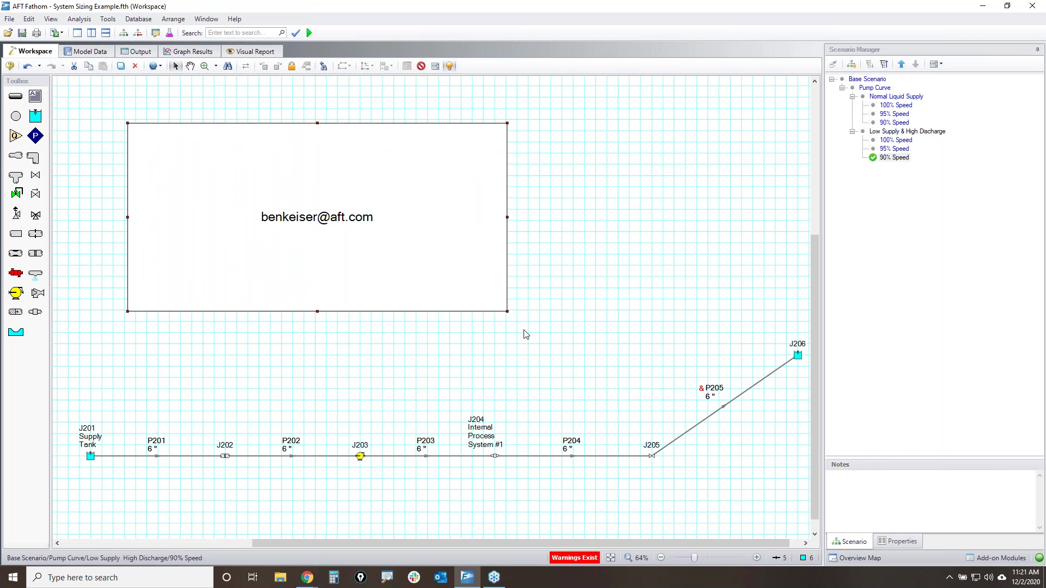